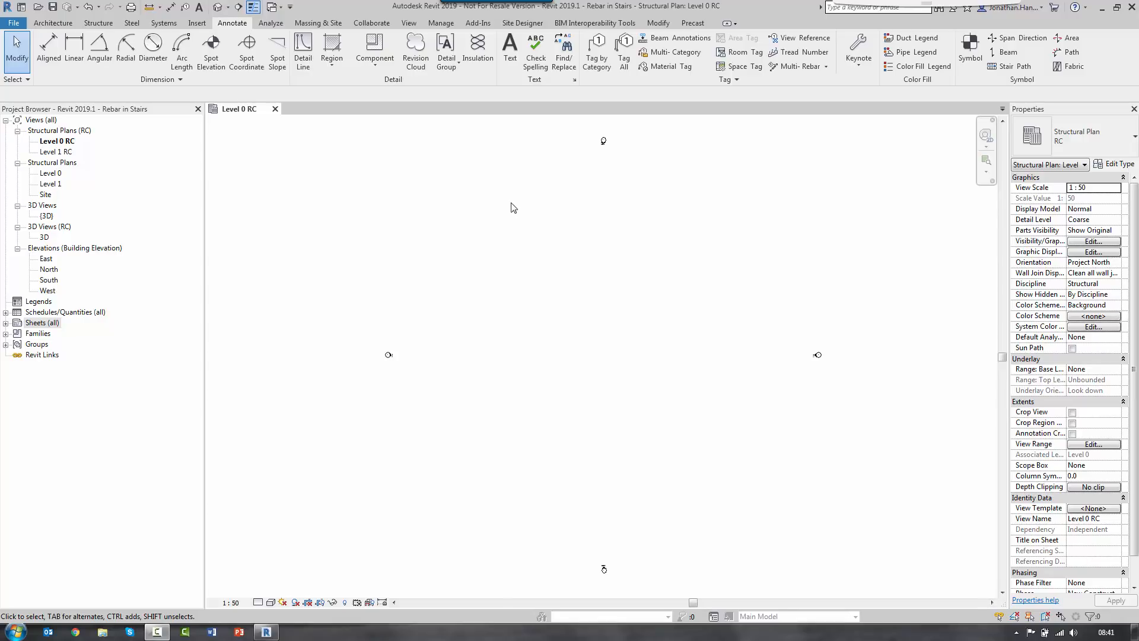
Step: Create a straight Monolithic Stair run of 17 risers, 1000 mm wide, from Level 0 to Level 1 in the plan
{"action": "left_click", "coordinate": [59, 22]}
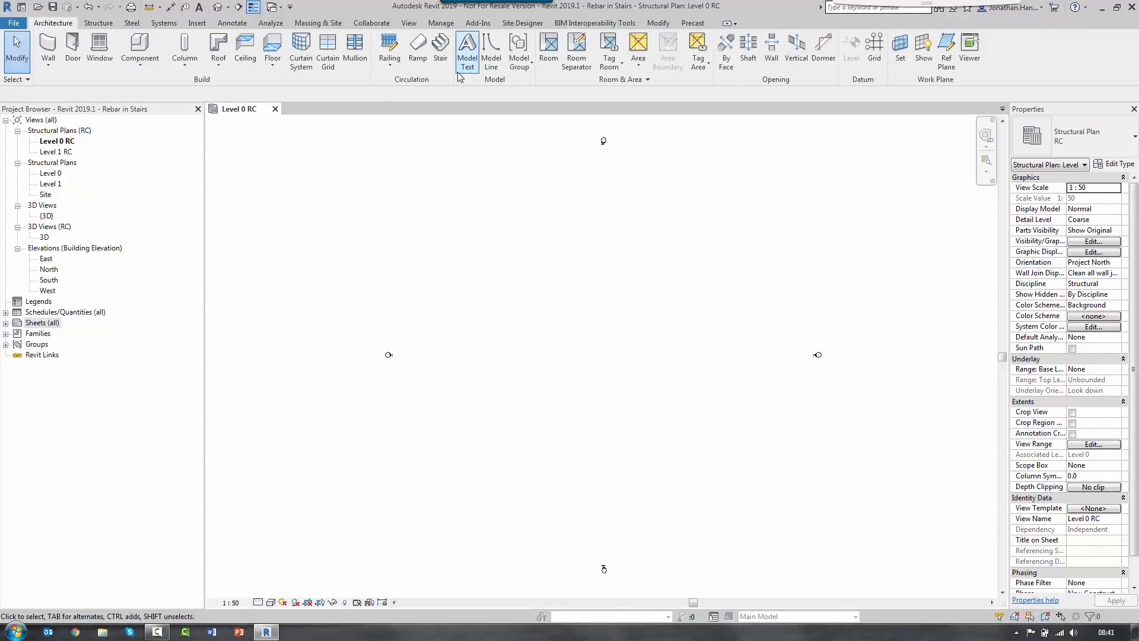
{"action": "left_click", "coordinate": [440, 62]}
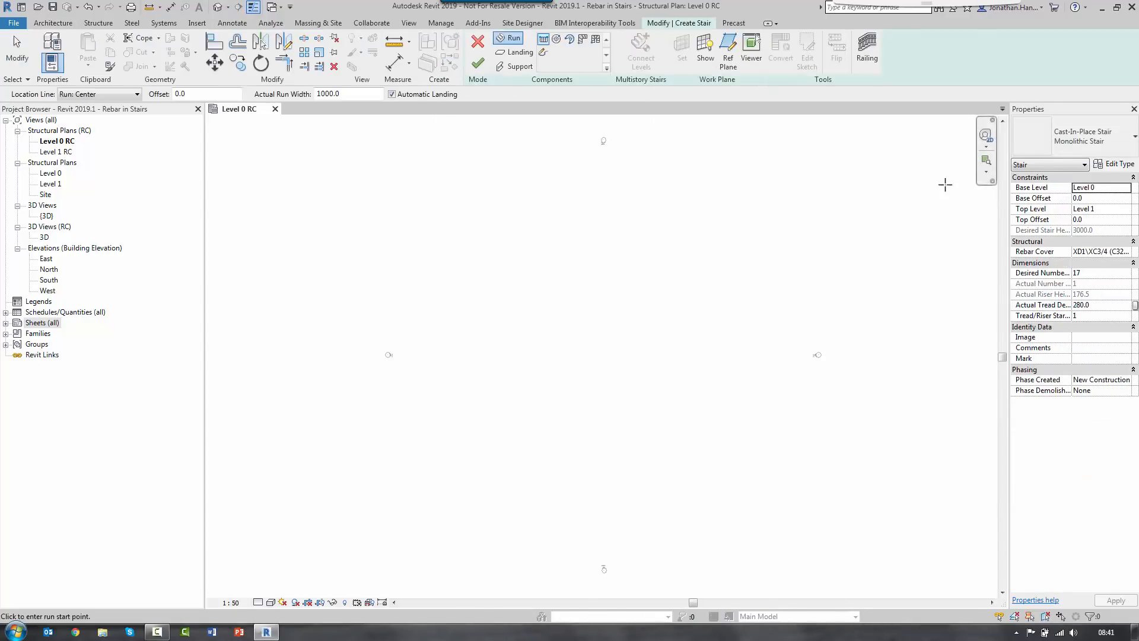
{"action": "left_click", "coordinate": [1063, 153]}
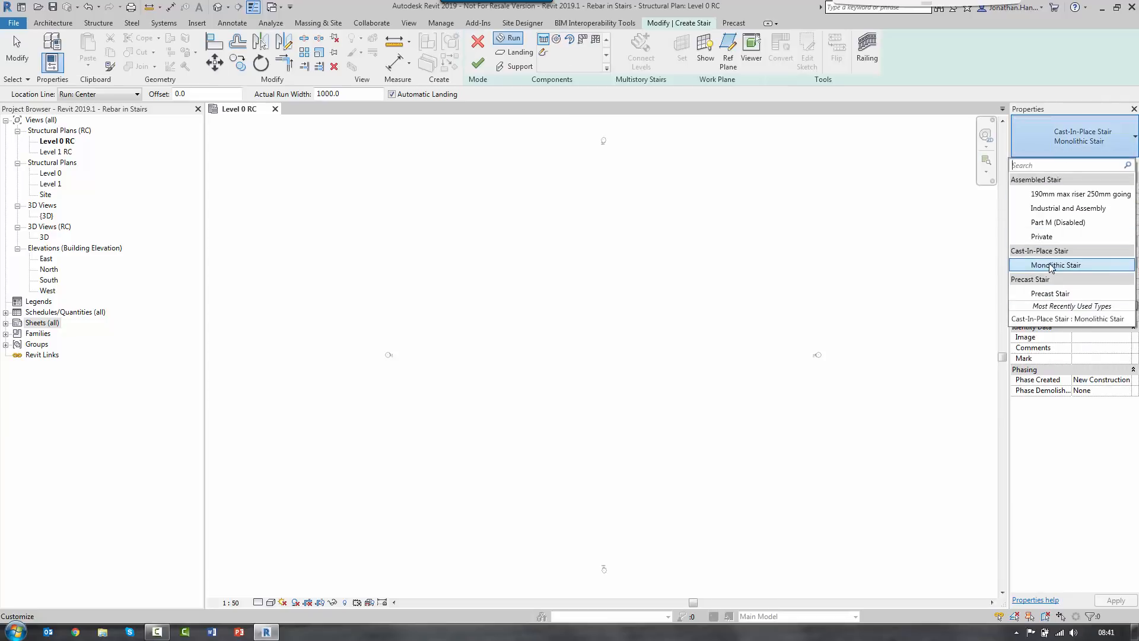
{"action": "left_click", "coordinate": [1047, 267]}
{"action": "left_click", "coordinate": [495, 375]}
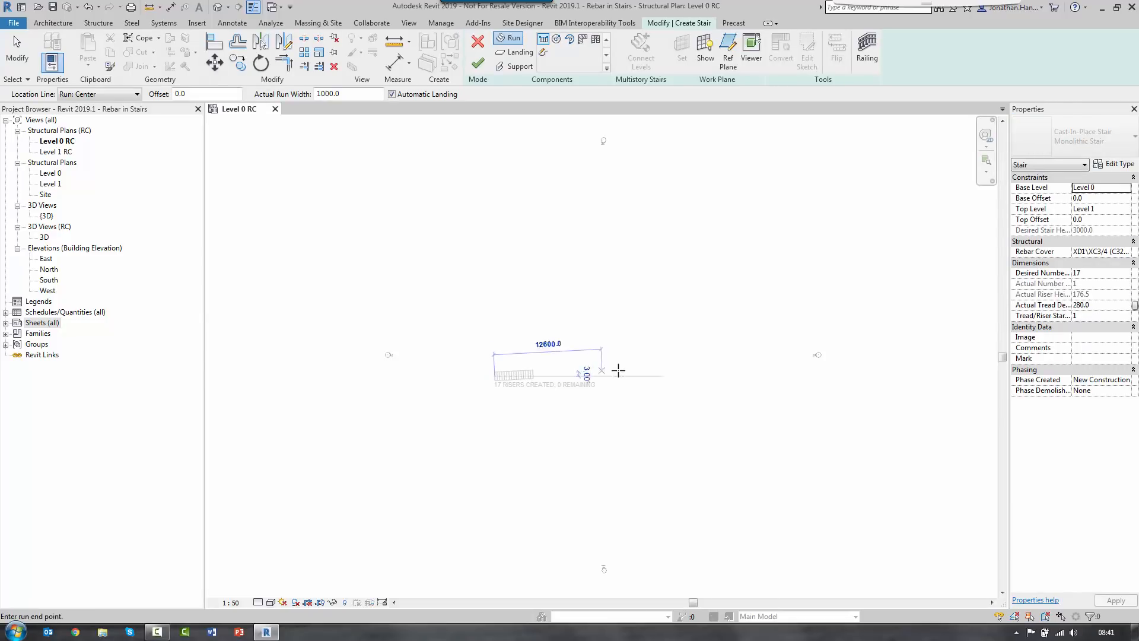
{"action": "scroll", "coordinate": [602, 375], "scroll_direction": "up", "scroll_amount": 3}
{"action": "left_click", "coordinate": [539, 374]}
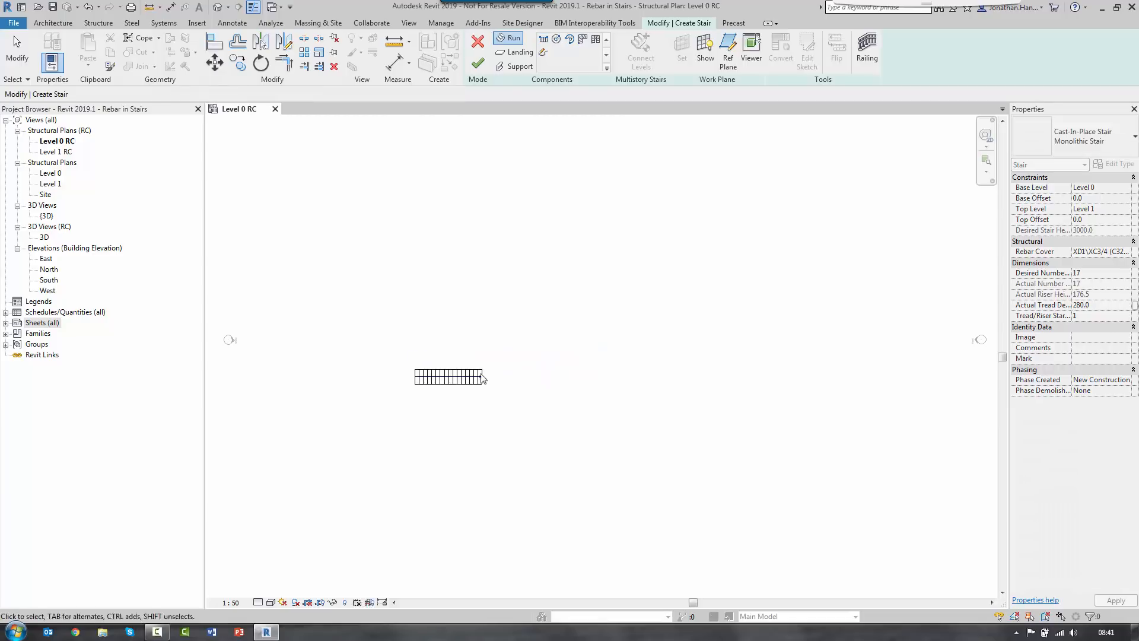
Step: Sketch a 1000 by 1000 mm rectangular landing at the upper end of the run and finish the stair
{"action": "scroll", "coordinate": [421, 380], "scroll_direction": "up", "scroll_amount": 5}
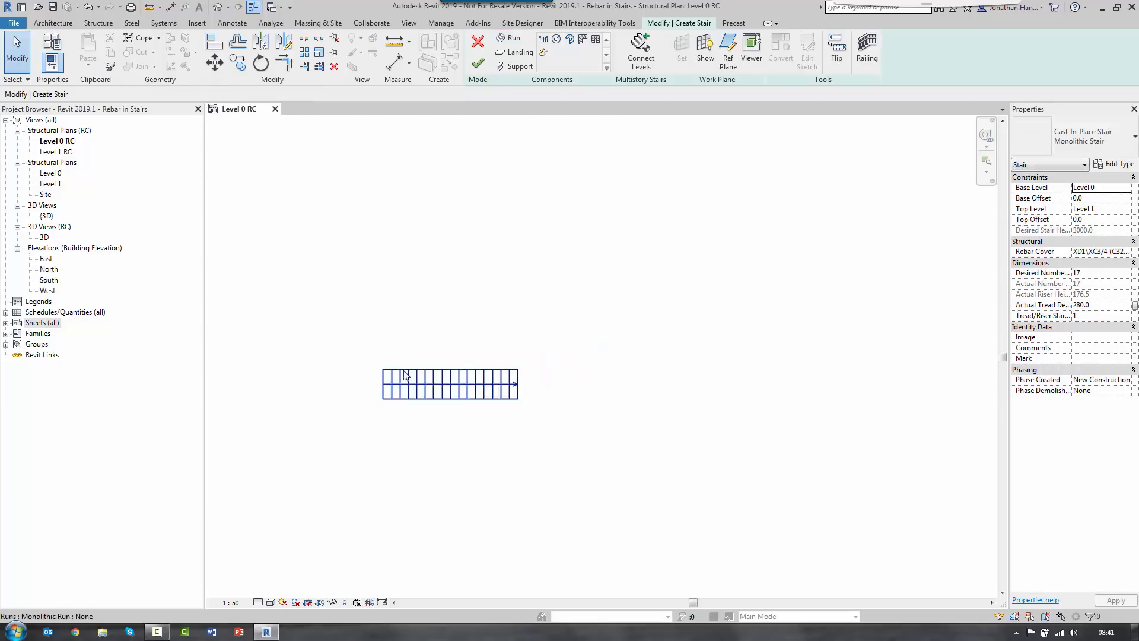
{"action": "left_click", "coordinate": [528, 52]}
{"action": "left_click", "coordinate": [556, 39]}
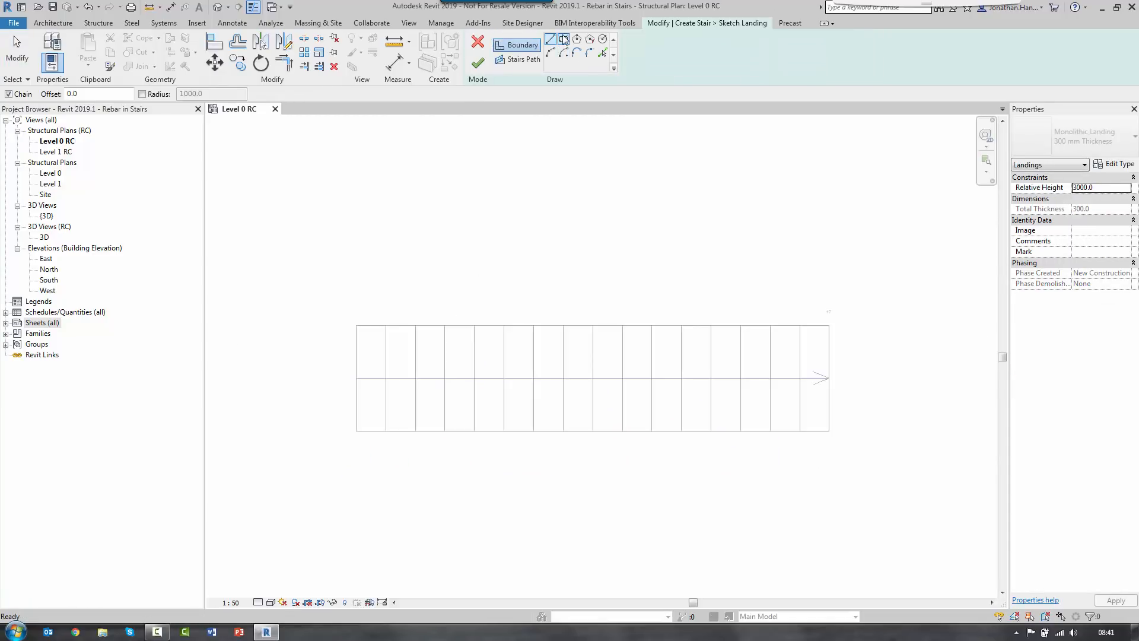
{"action": "left_click", "coordinate": [829, 326]}
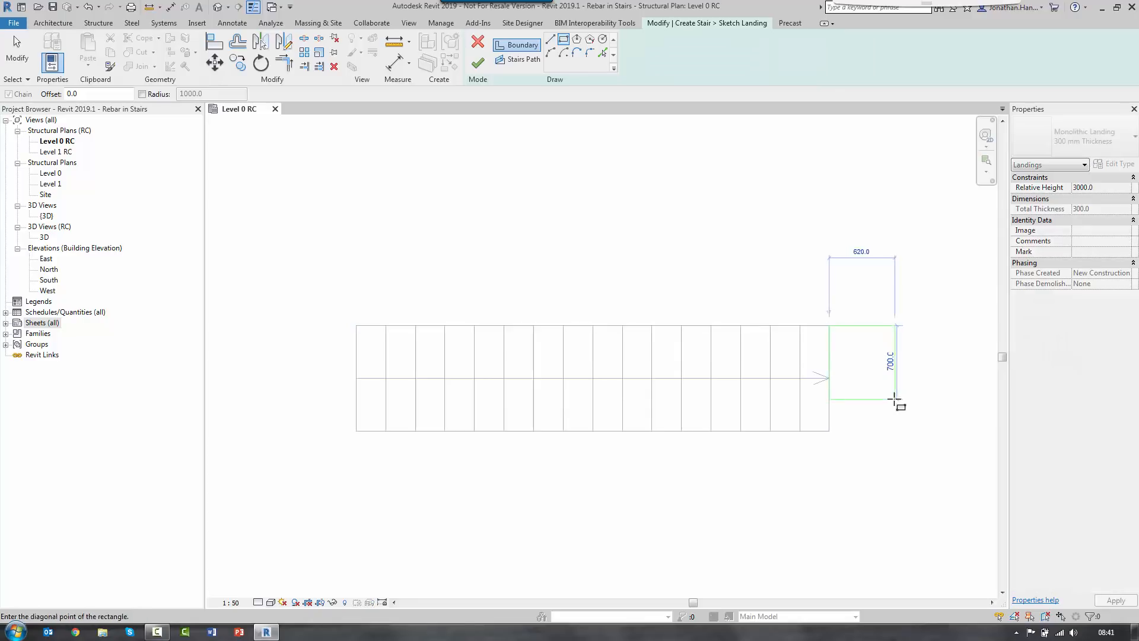
{"action": "middle_click_drag", "start_coordinate": [937, 449], "coordinate": [550, 346]}
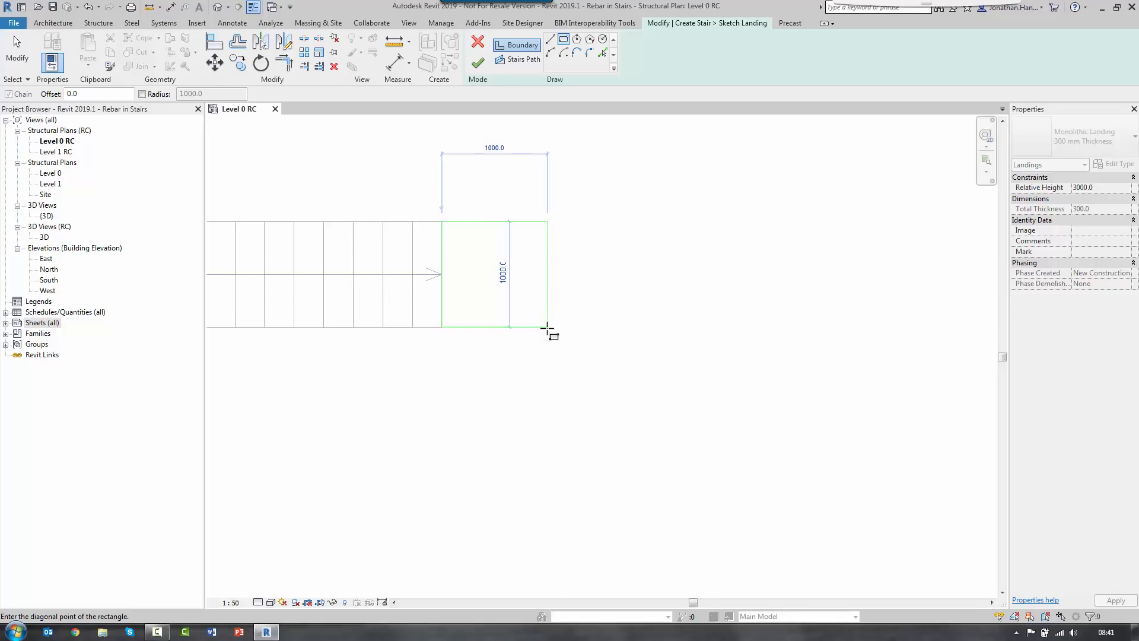
{"action": "left_click", "coordinate": [547, 328]}
{"action": "scroll", "coordinate": [565, 295], "scroll_direction": "down", "scroll_amount": 2}
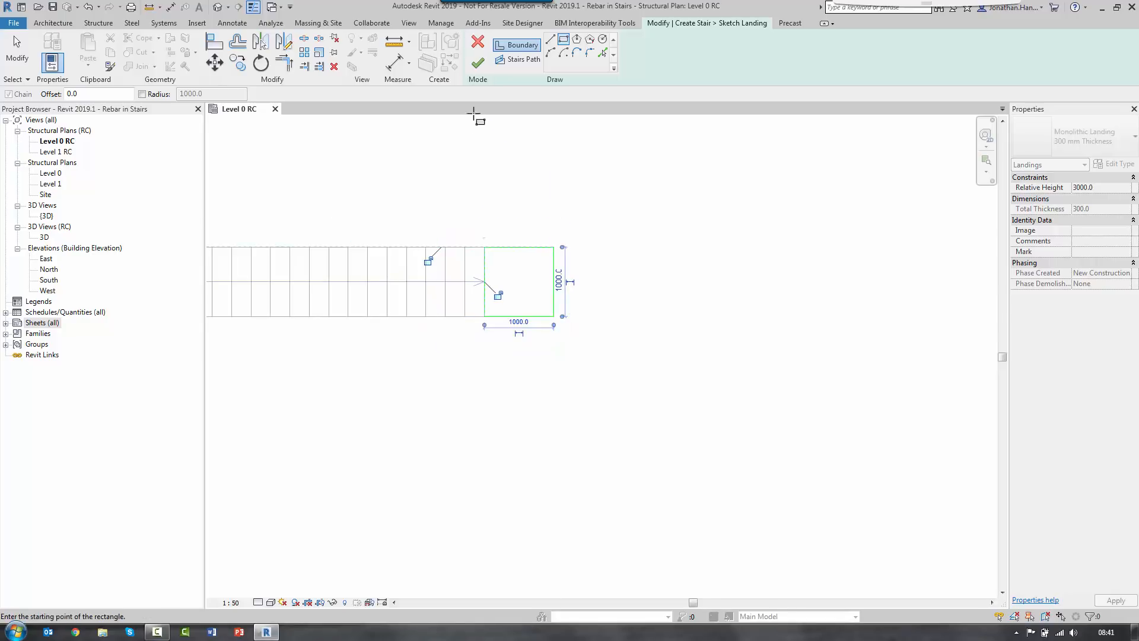
{"action": "left_click", "coordinate": [478, 63]}
{"action": "left_click", "coordinate": [665, 230]}
{"action": "scroll", "coordinate": [665, 230], "scroll_direction": "down", "scroll_amount": 1}
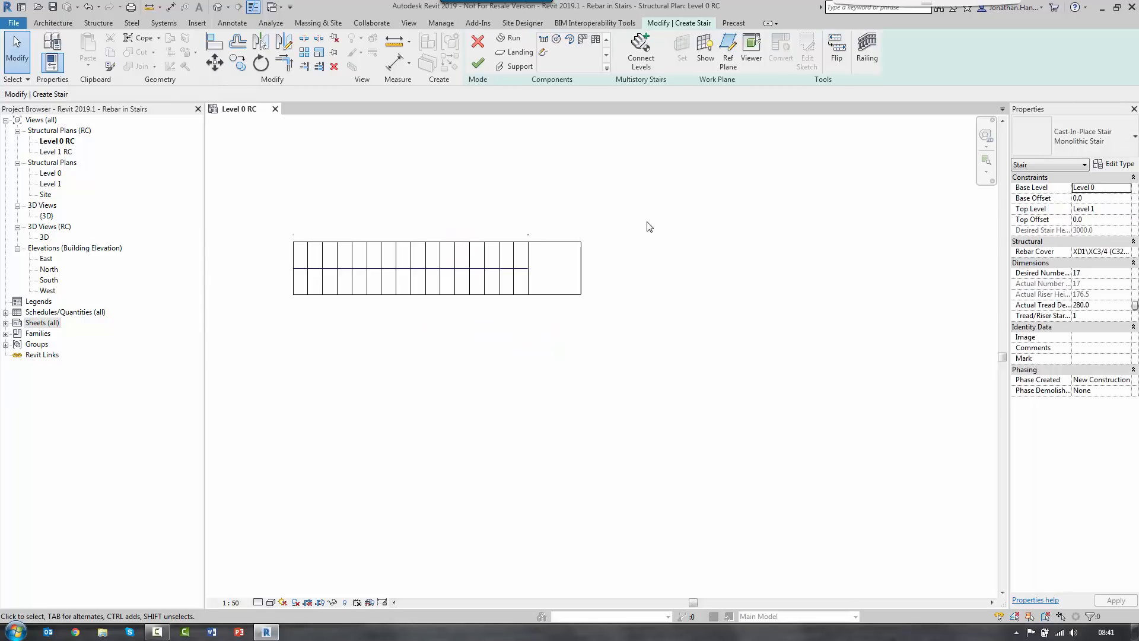
{"action": "middle_click_drag", "start_coordinate": [497, 226], "coordinate": [553, 271]}
{"action": "left_click", "coordinate": [478, 63]}
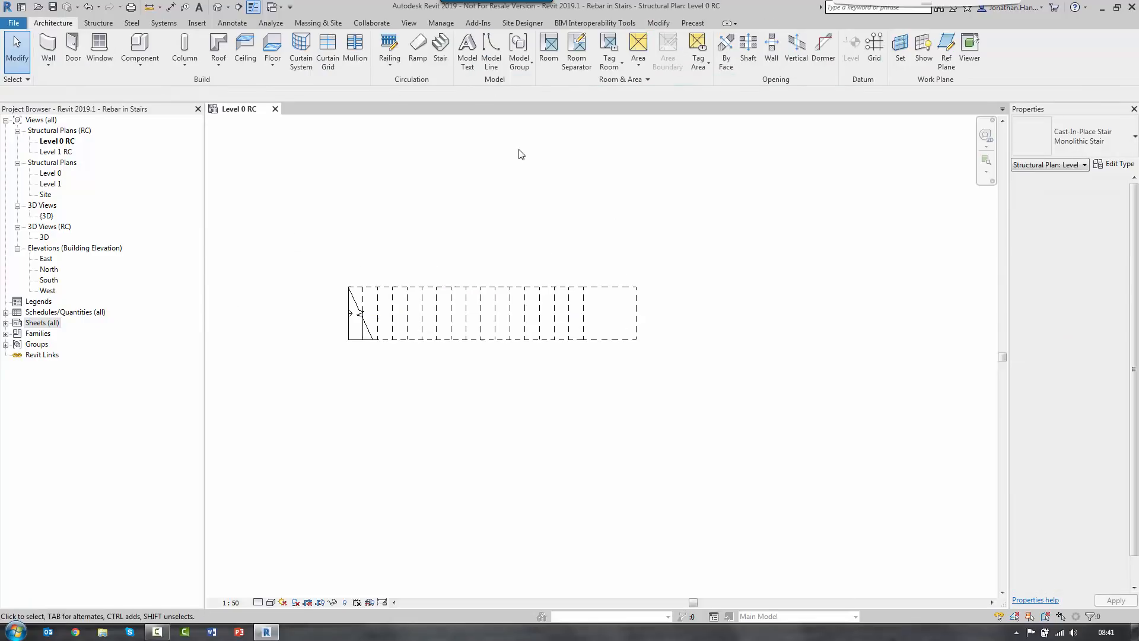
Step: Open the RC 3D view and set the nosing length of the stair's run type to 25 mm
{"action": "double_click", "coordinate": [42, 238]}
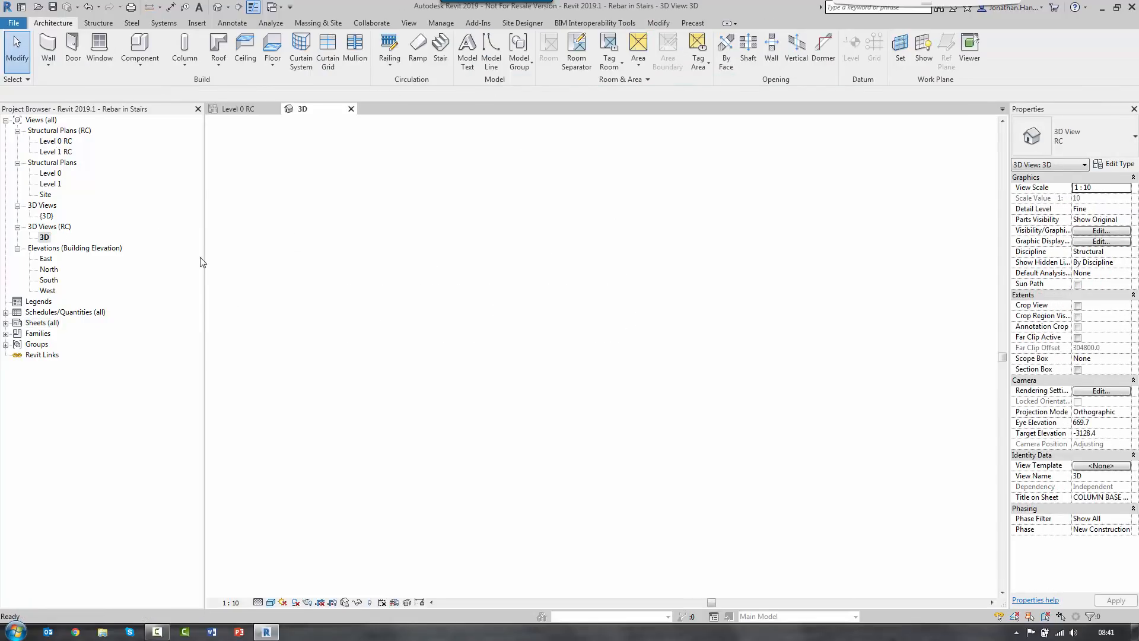
{"action": "middle_click_drag", "start_coordinate": [798, 460], "coordinate": [713, 445], "text": "shift"}
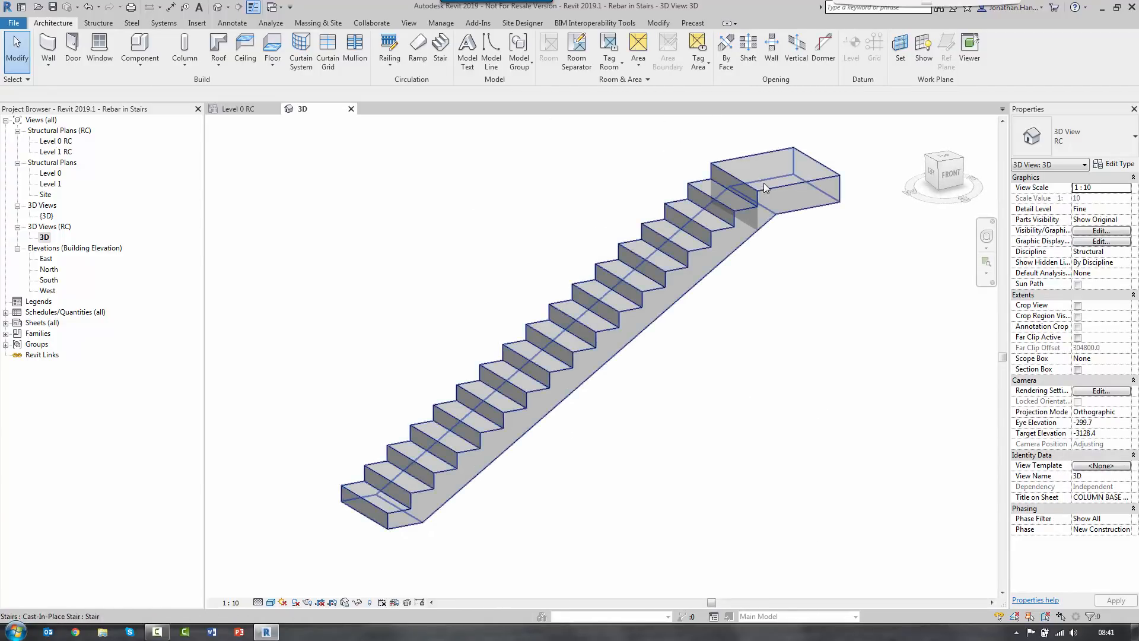
{"action": "left_click", "coordinate": [802, 184]}
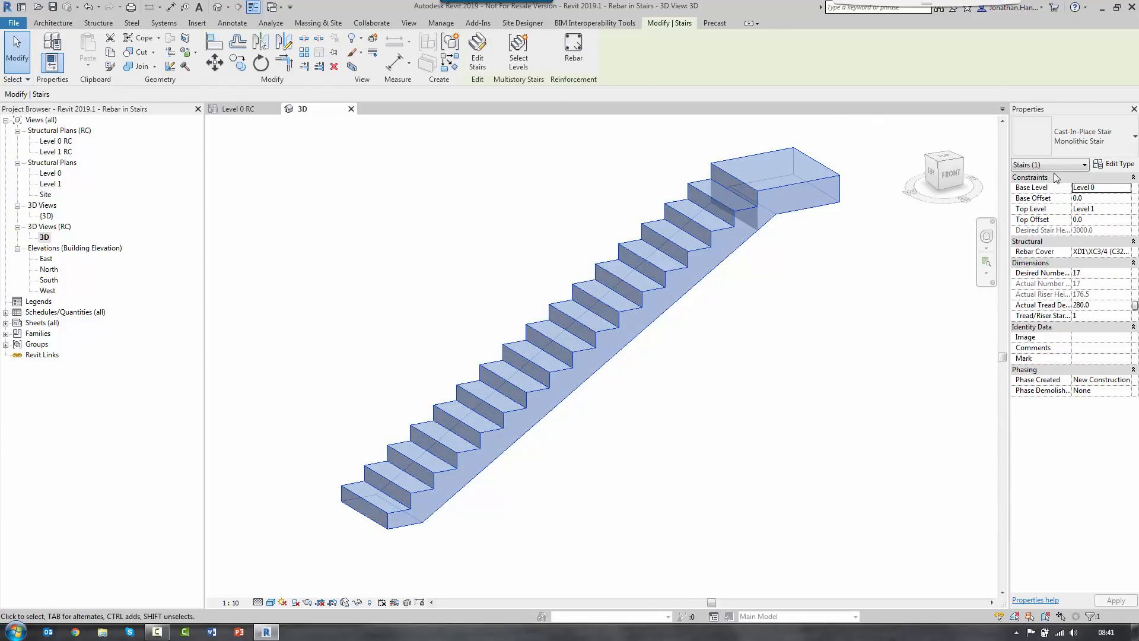
{"action": "left_click", "coordinate": [1100, 166]}
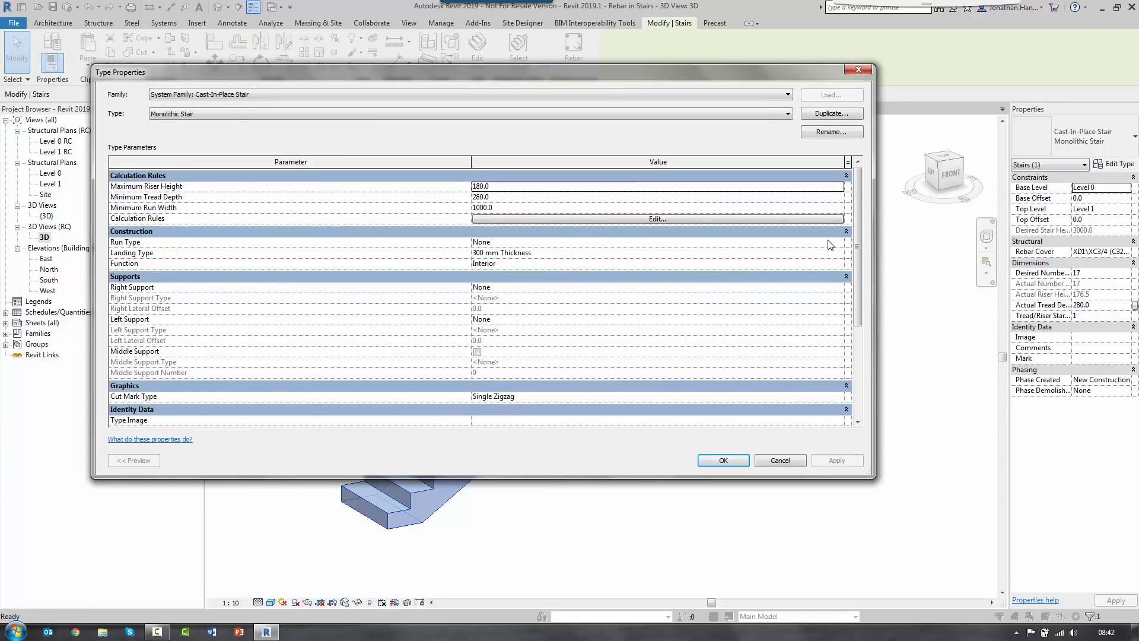
{"action": "left_click", "coordinate": [843, 243]}
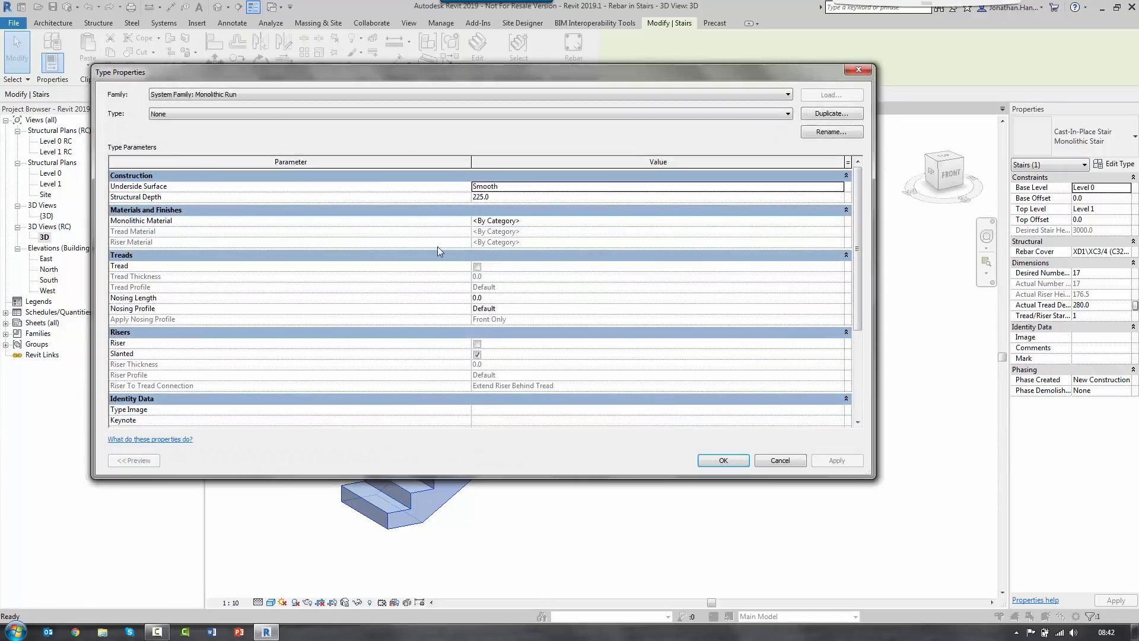
{"action": "left_click", "coordinate": [489, 298]}
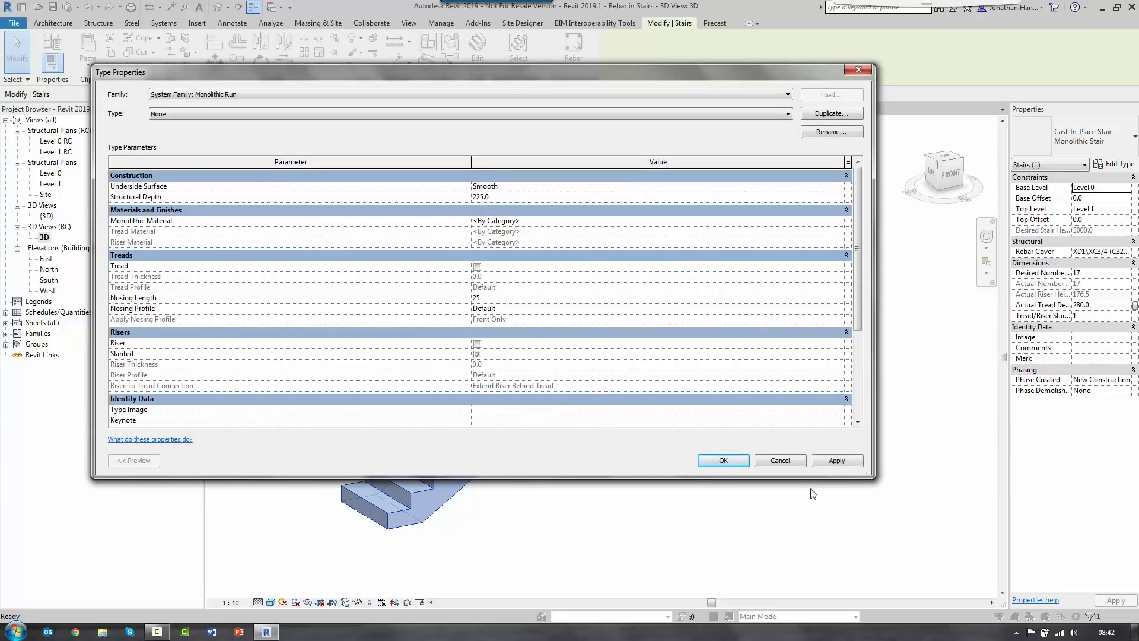
{"action": "left_click", "coordinate": [723, 460]}
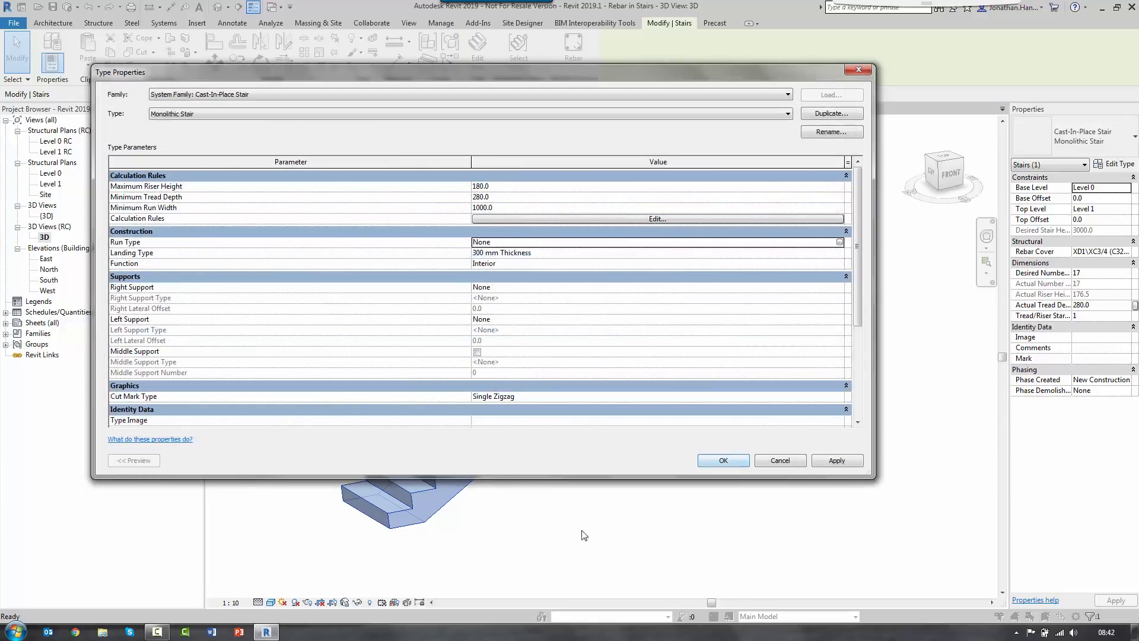
{"action": "left_click", "coordinate": [729, 460]}
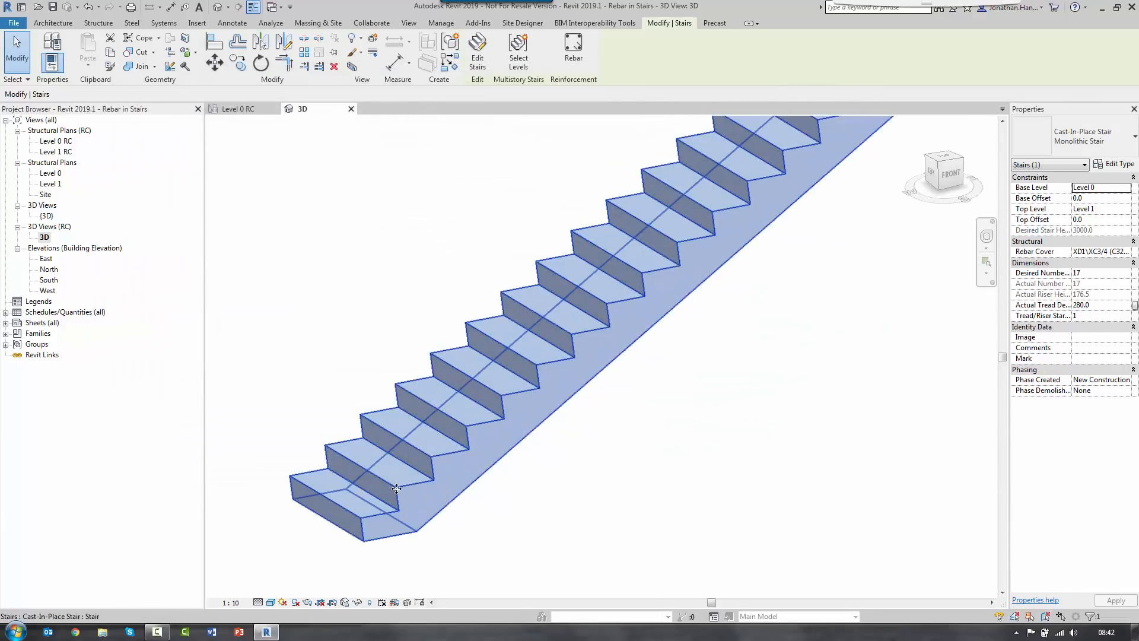
Step: Draw a section lengthwise through the whole stair and landing in the Level 0 RC plan
{"action": "double_click", "coordinate": [55, 142]}
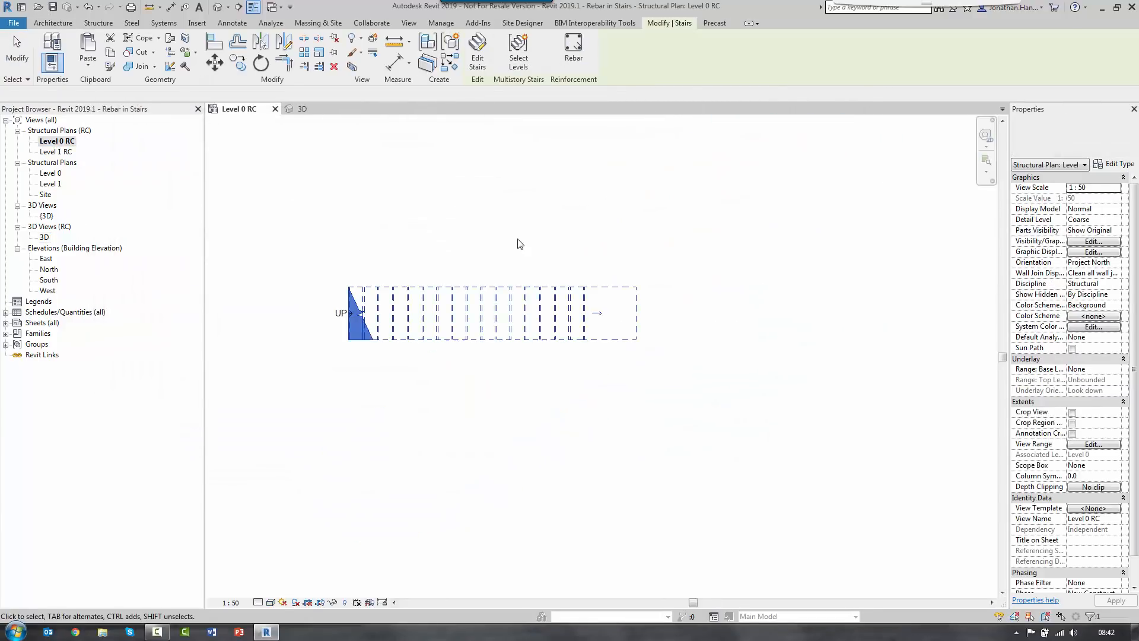
{"action": "left_click", "coordinate": [408, 23]}
{"action": "left_click", "coordinate": [432, 50]}
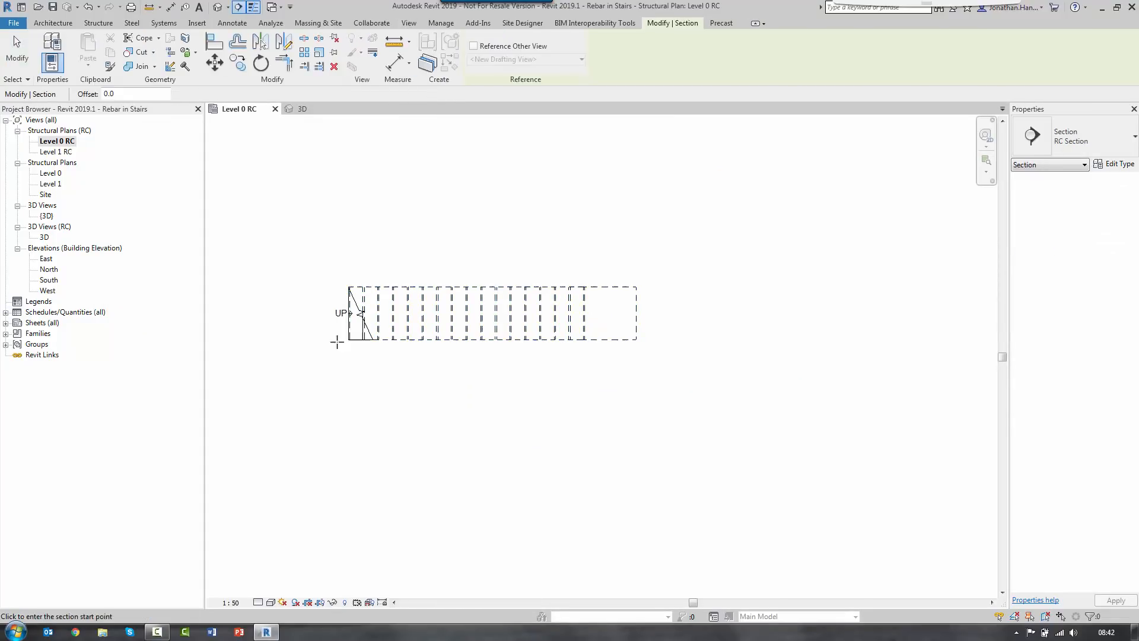
{"action": "left_click", "coordinate": [329, 329]}
{"action": "left_click", "coordinate": [654, 328]}
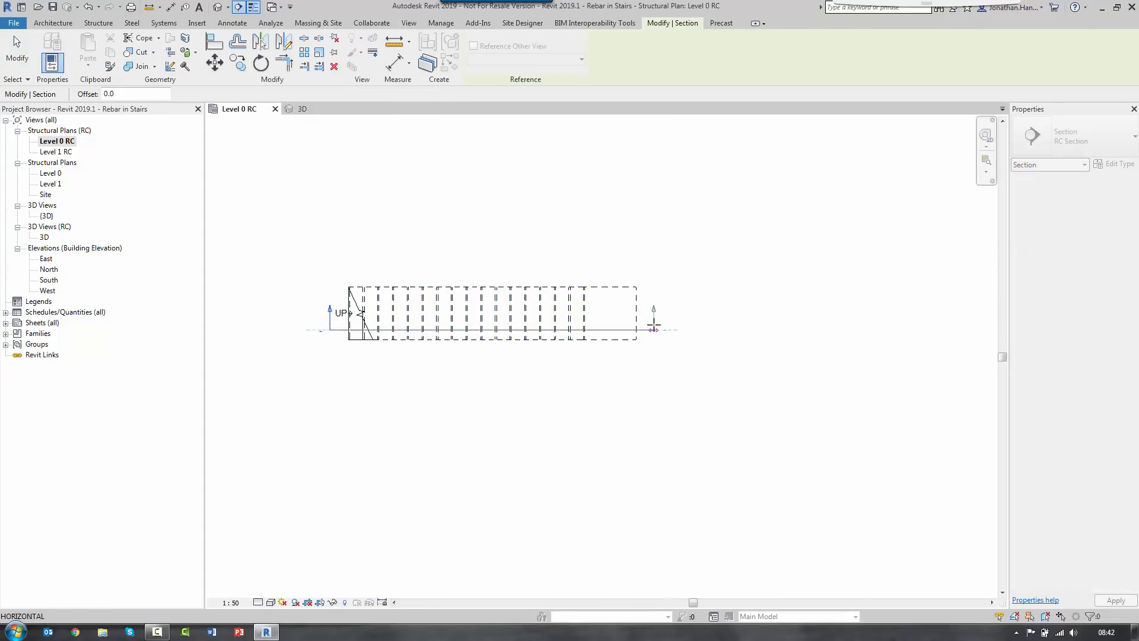
{"action": "key", "text": "Escape"}
{"action": "key", "text": "Escape"}
Step: Open the new section view and delete the 900mm railing from the stair
{"action": "double_click", "coordinate": [344, 319]}
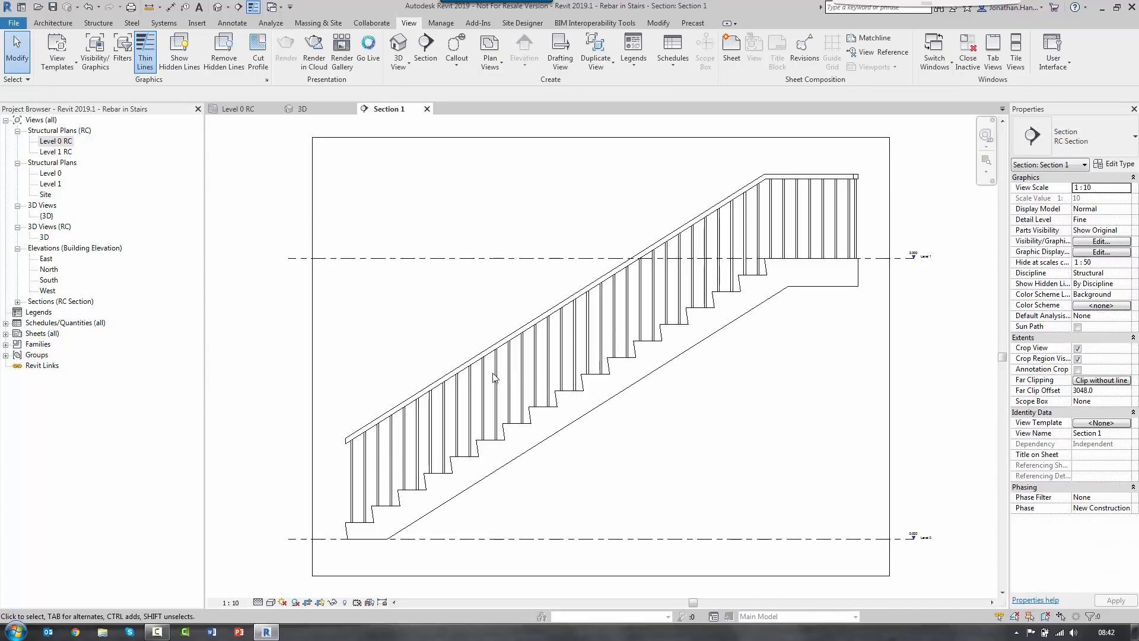
{"action": "left_click", "coordinate": [440, 382]}
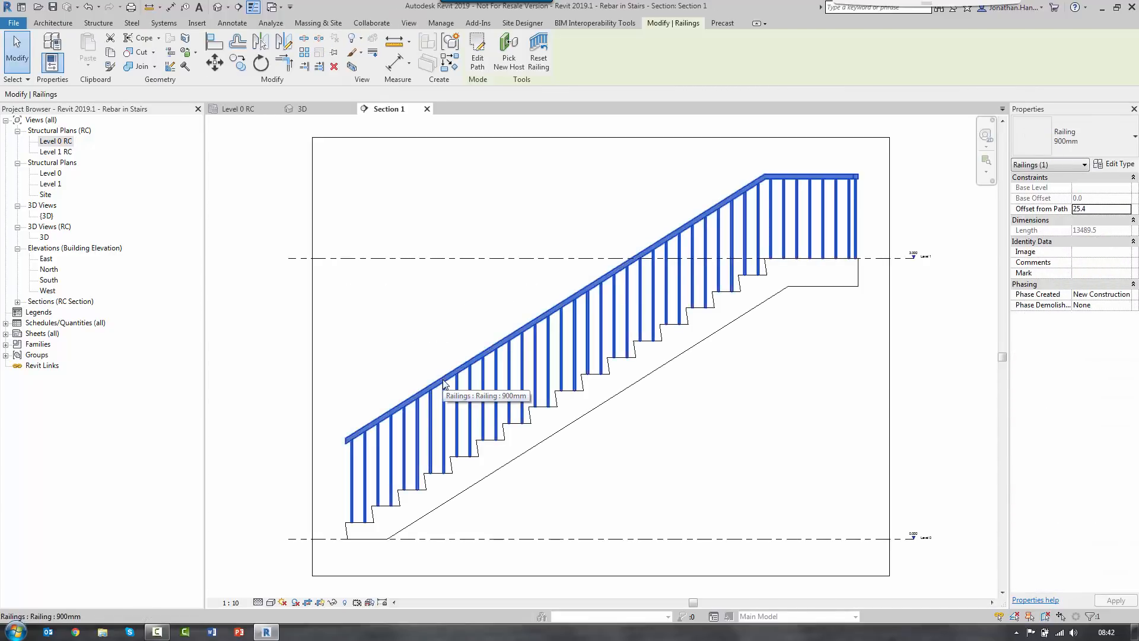
{"action": "key", "text": "Delete"}
Step: Set the nosing length of the monolithic stair's run type to 0
{"action": "left_click", "coordinate": [529, 420]}
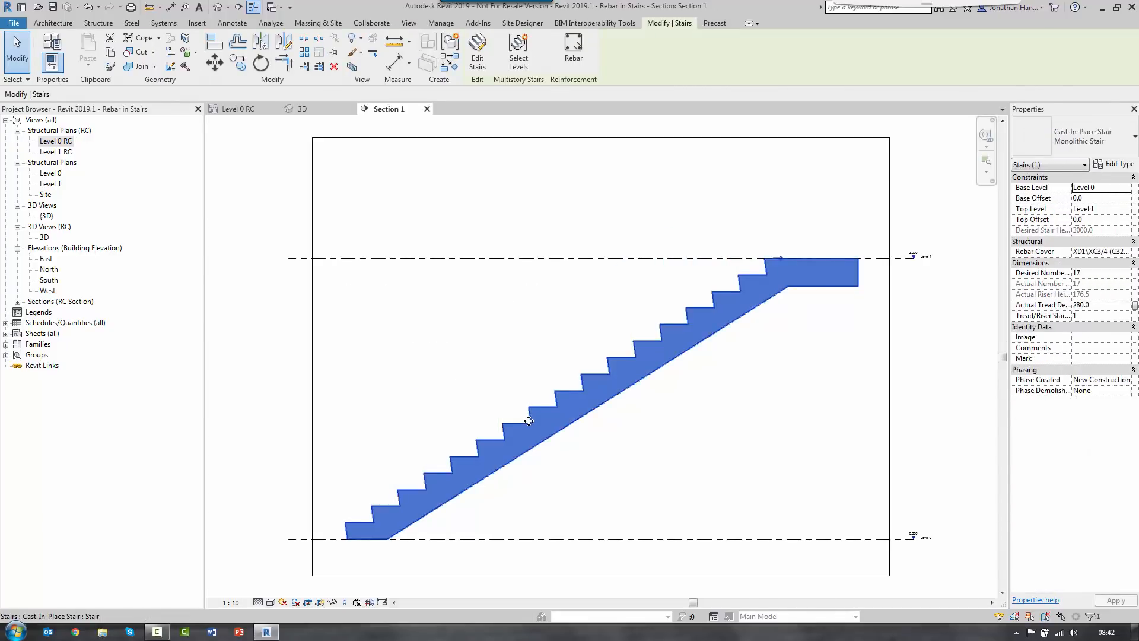
{"action": "left_click", "coordinate": [1113, 163]}
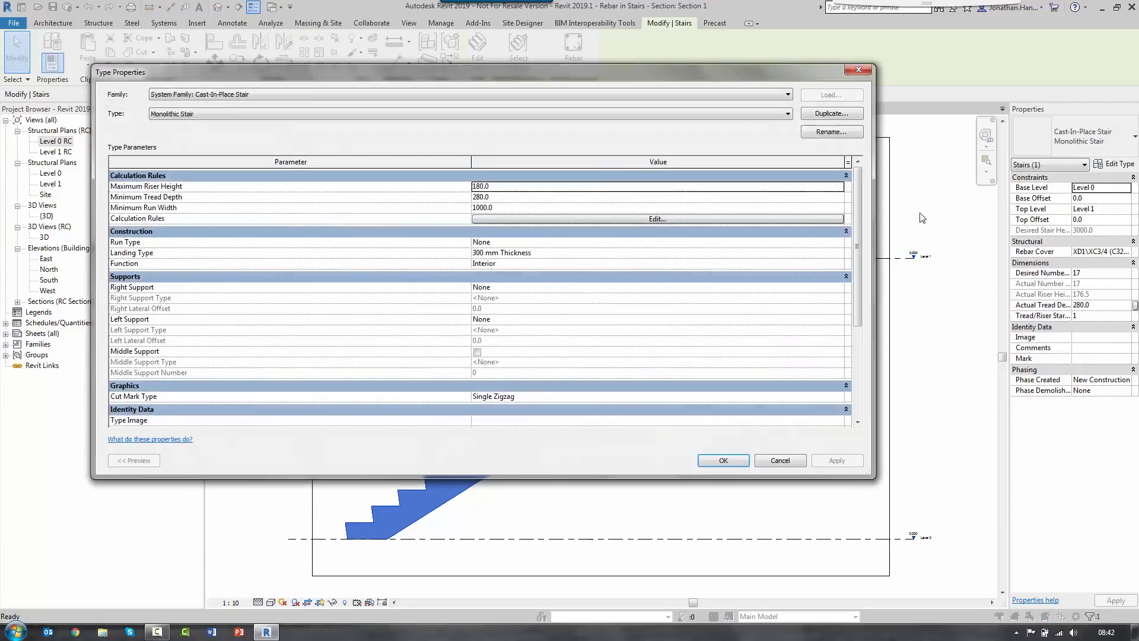
{"action": "left_click", "coordinate": [838, 245]}
{"action": "left_click", "coordinate": [838, 245]}
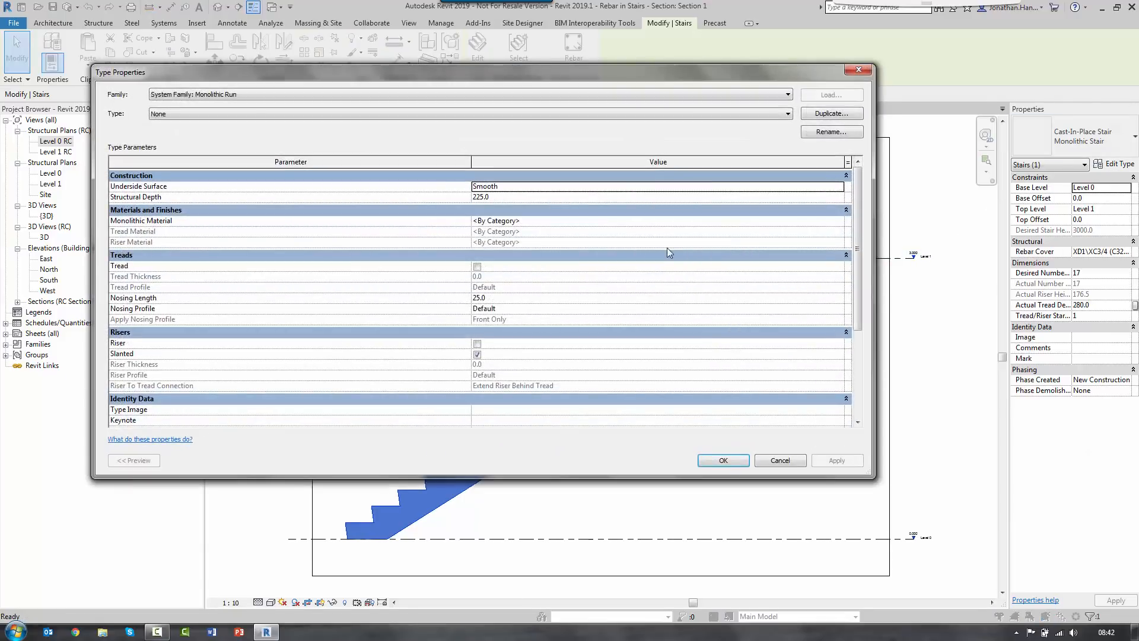
{"action": "left_click", "coordinate": [497, 298]}
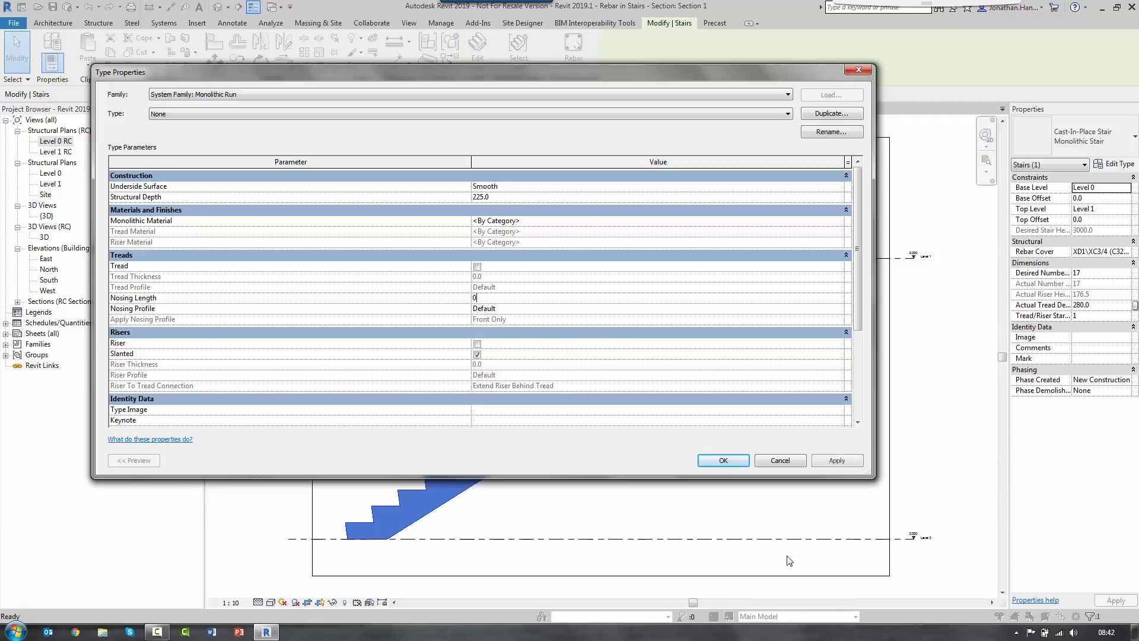
{"action": "type", "text": "0"}
{"action": "left_click", "coordinate": [833, 468]}
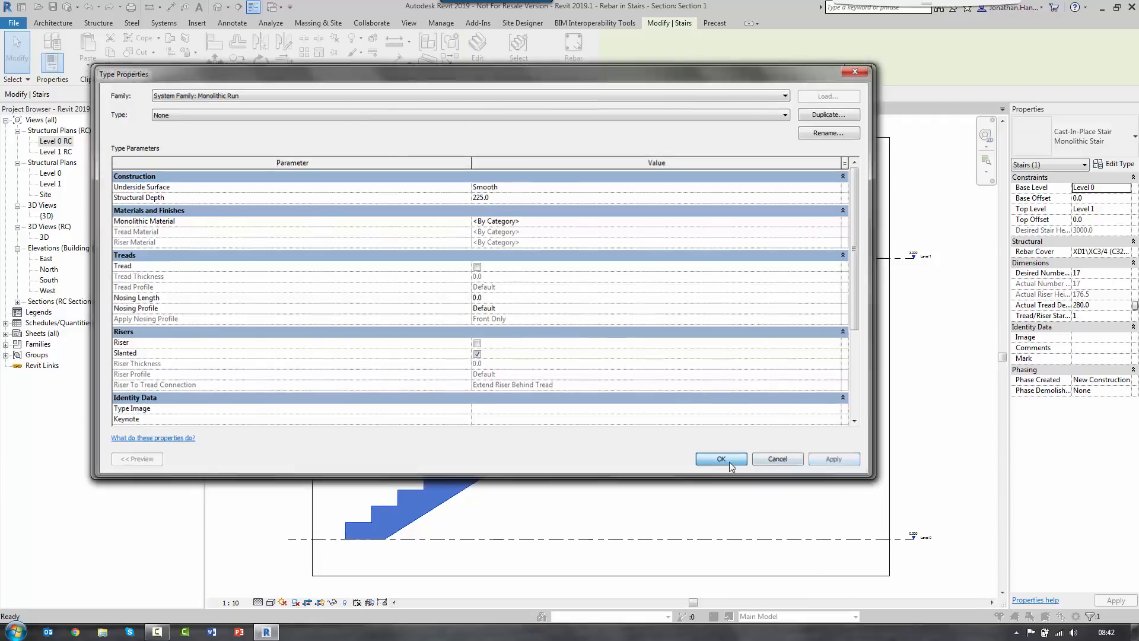
{"action": "left_click", "coordinate": [725, 460]}
{"action": "left_click", "coordinate": [734, 459]}
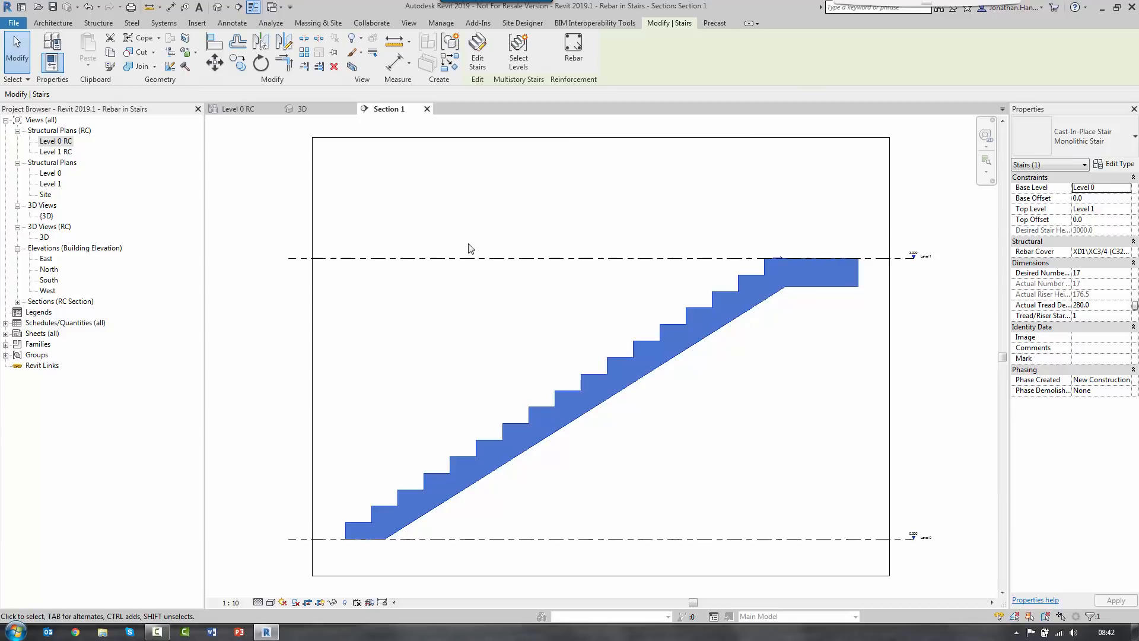
{"action": "left_click", "coordinate": [478, 235]}
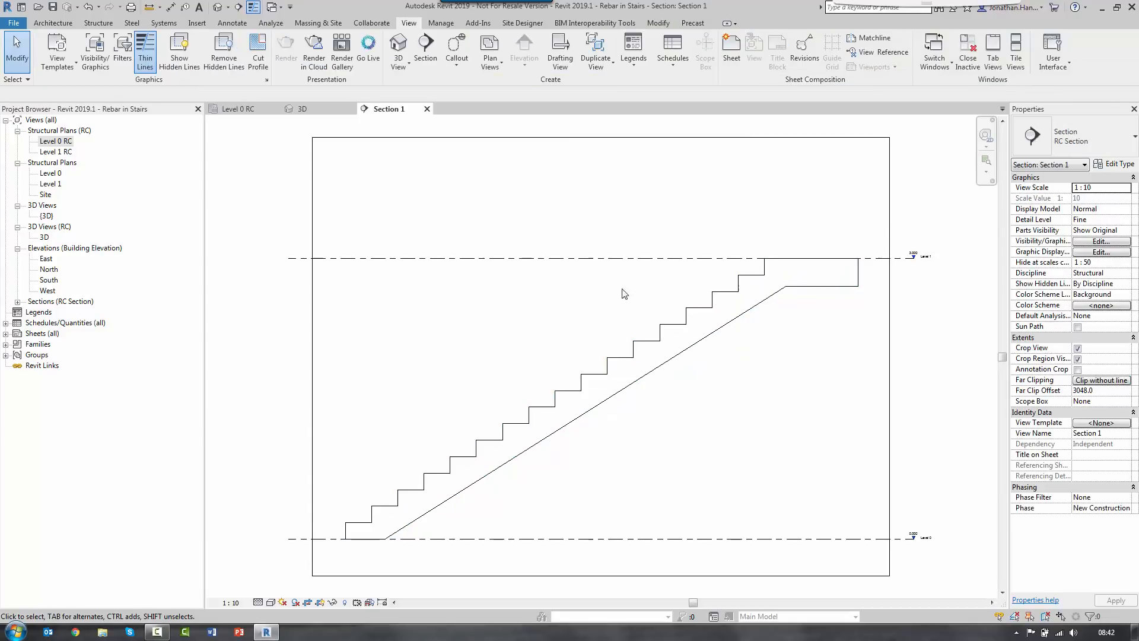
Step: Start a sketched rebar in the section view, with the cast-in-place stair as its host
{"action": "middle_click_drag", "start_coordinate": [546, 321], "coordinate": [526, 279]}
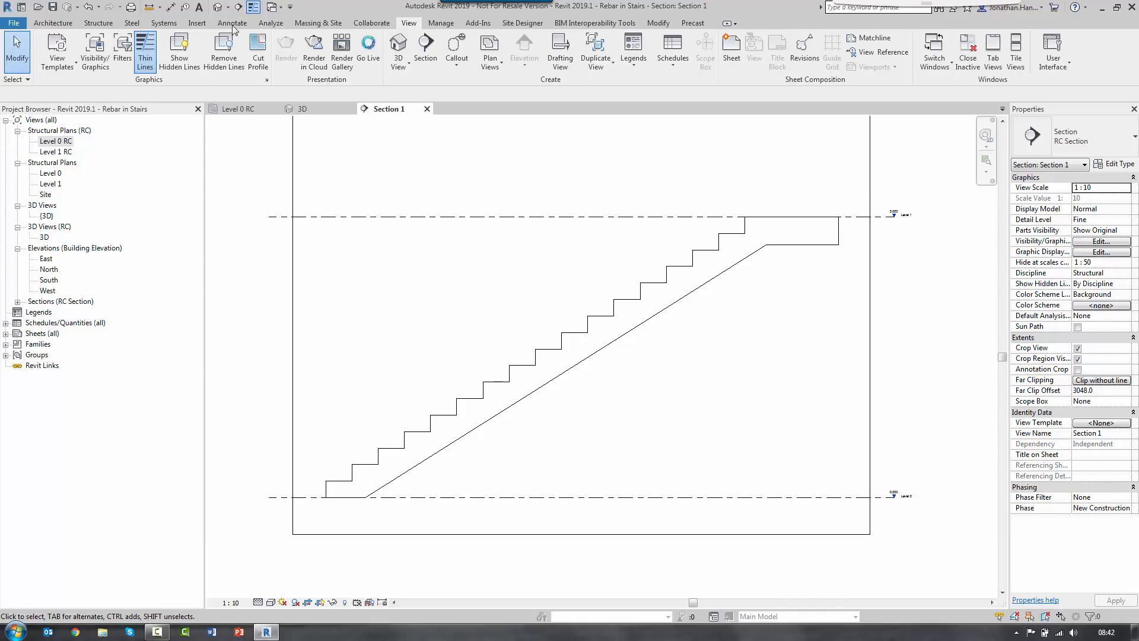
{"action": "left_click", "coordinate": [99, 25]}
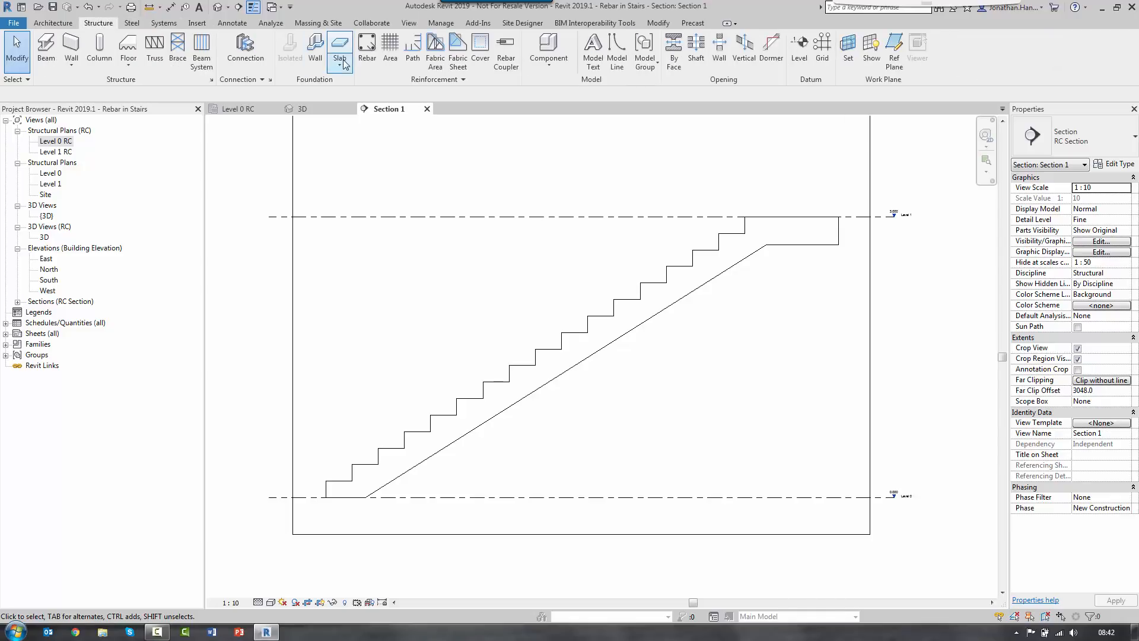
{"action": "left_click", "coordinate": [362, 61]}
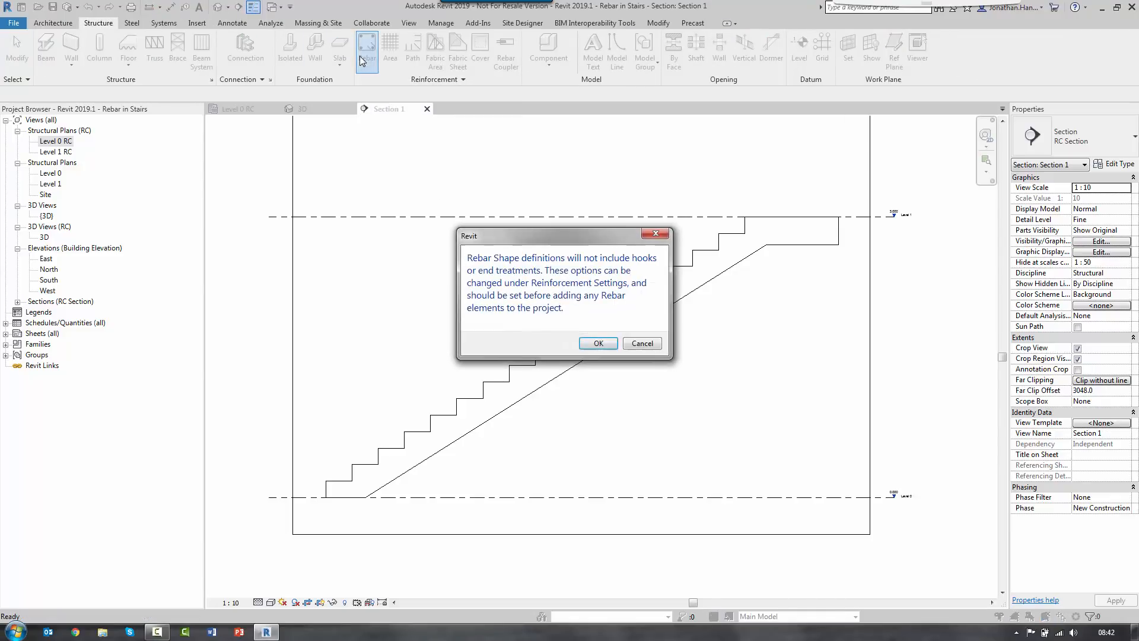
{"action": "left_click", "coordinate": [604, 343]}
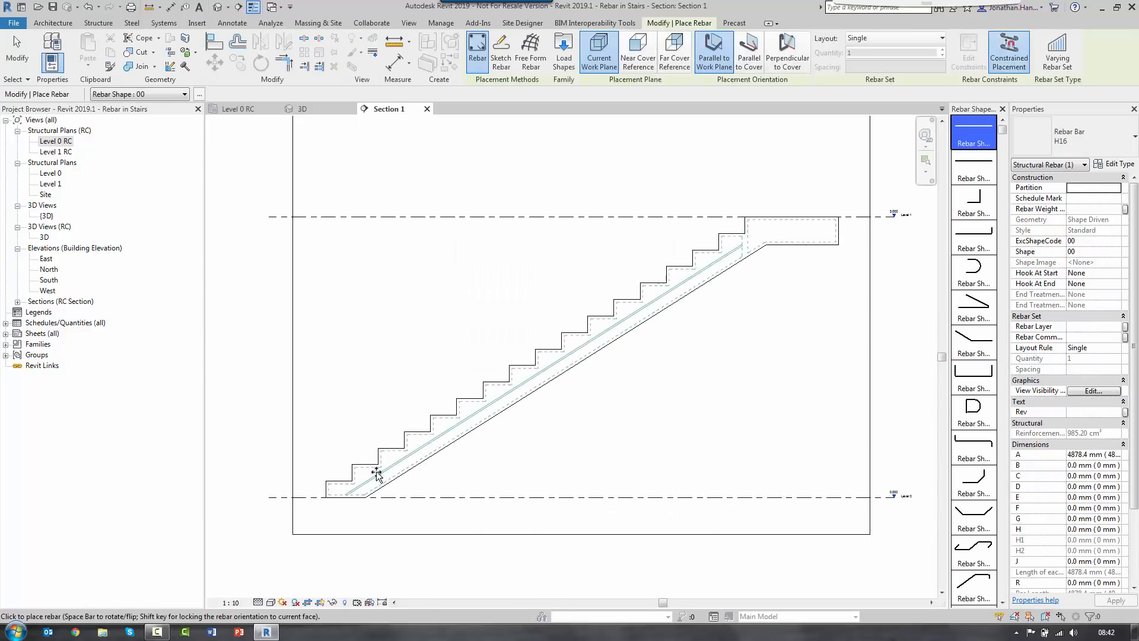
{"action": "scroll", "coordinate": [327, 501], "scroll_direction": "up", "scroll_amount": 4}
{"action": "scroll", "coordinate": [327, 501], "scroll_direction": "up", "scroll_amount": 3}
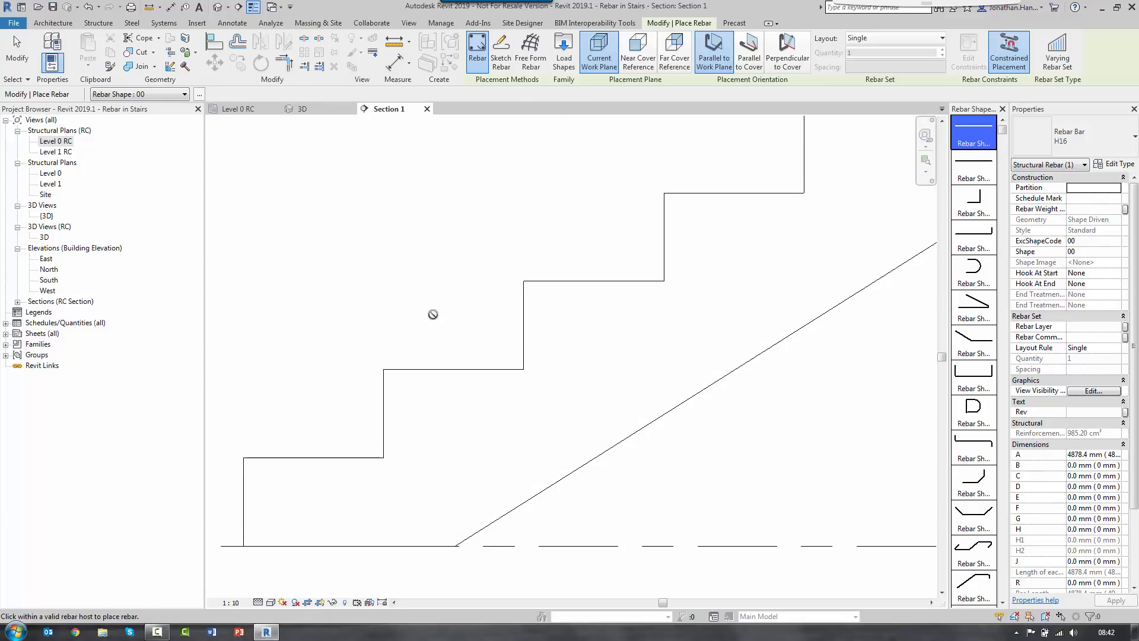
{"action": "scroll", "coordinate": [428, 309], "scroll_direction": "down", "scroll_amount": 5}
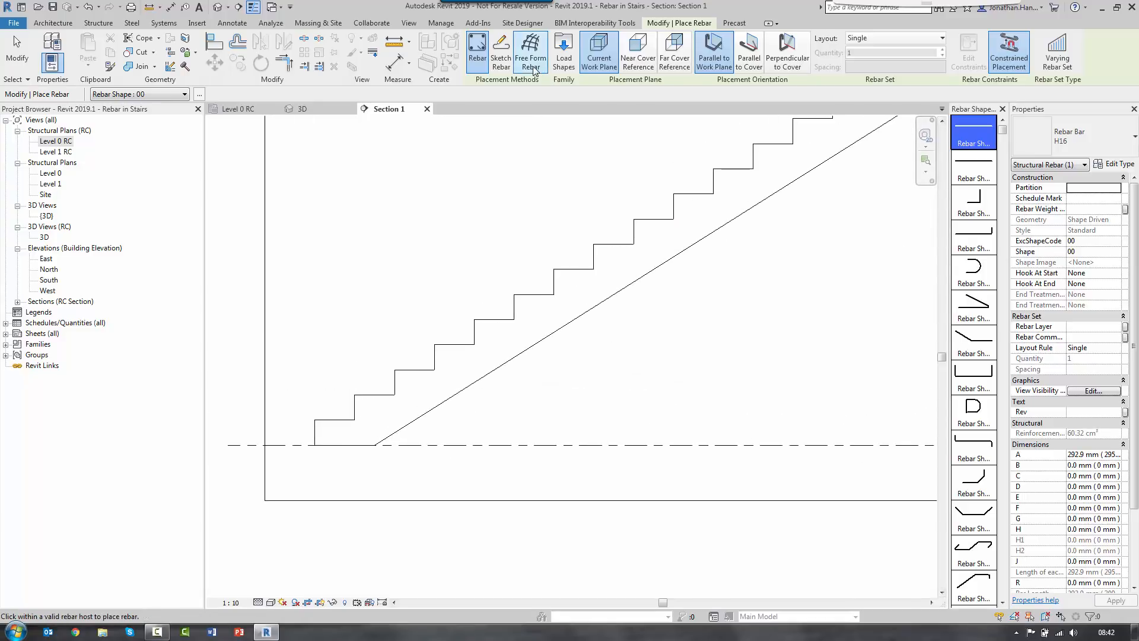
{"action": "left_click", "coordinate": [501, 56]}
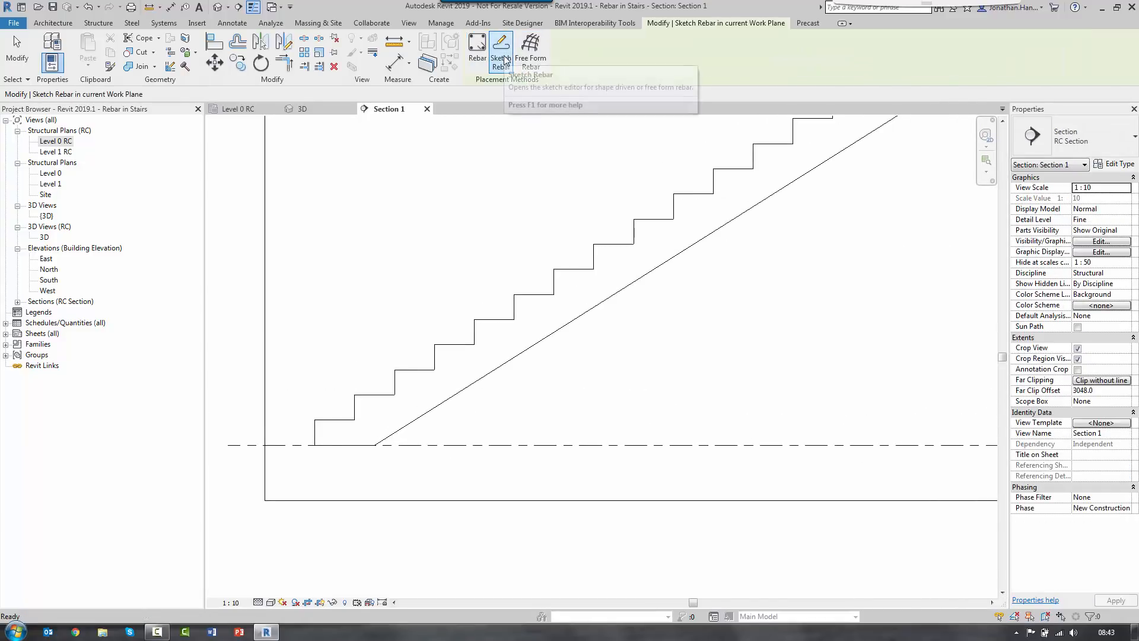
{"action": "left_click", "coordinate": [505, 59]}
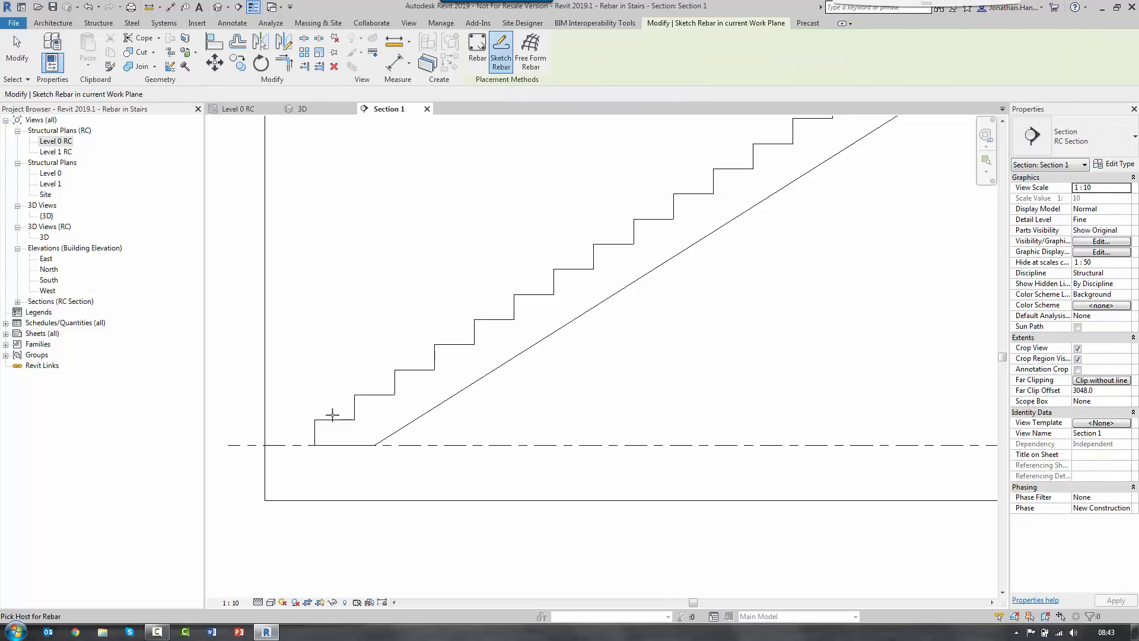
{"action": "scroll", "coordinate": [332, 414], "scroll_direction": "up", "scroll_amount": 5}
{"action": "left_click", "coordinate": [371, 353]}
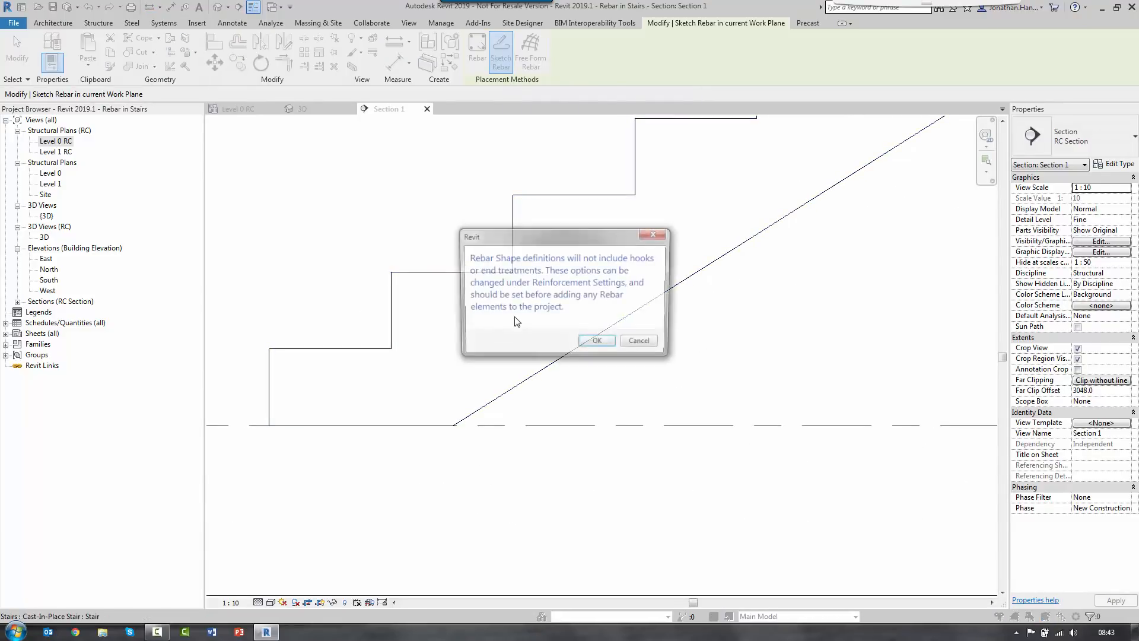
{"action": "left_click", "coordinate": [597, 340]}
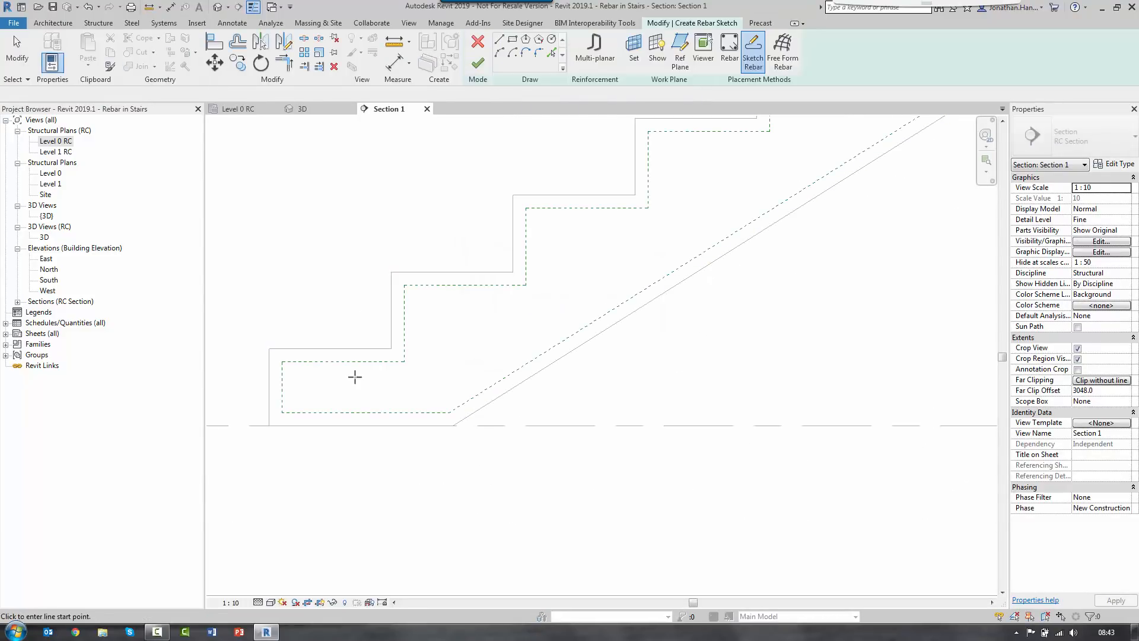
Step: Sketch a two-segment bar along the bottom cover line of the first step and about 440 mm up the sloping soffit
{"action": "left_click", "coordinate": [282, 412]}
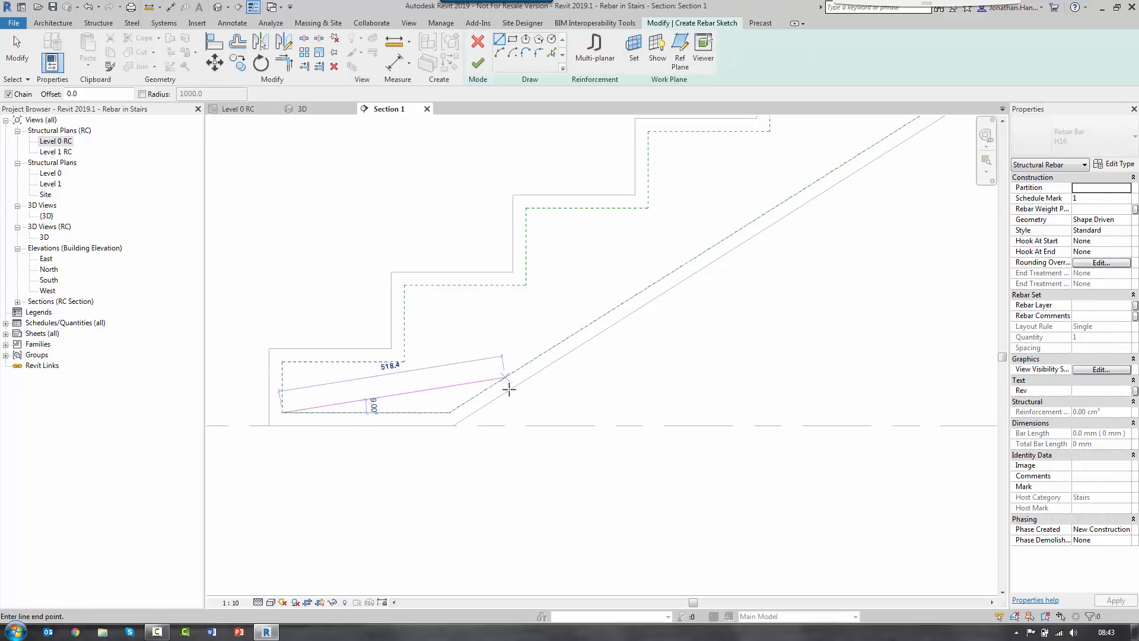
{"action": "left_click", "coordinate": [449, 412]}
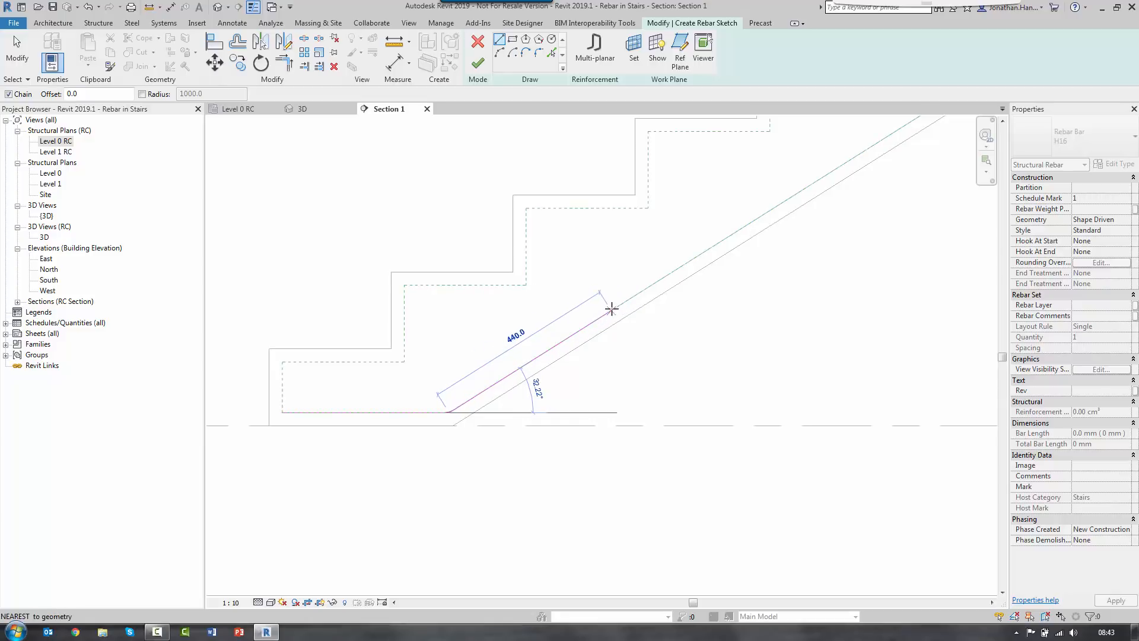
{"action": "left_click", "coordinate": [612, 309]}
{"action": "key", "text": "Escape"}
{"action": "key", "text": "Escape"}
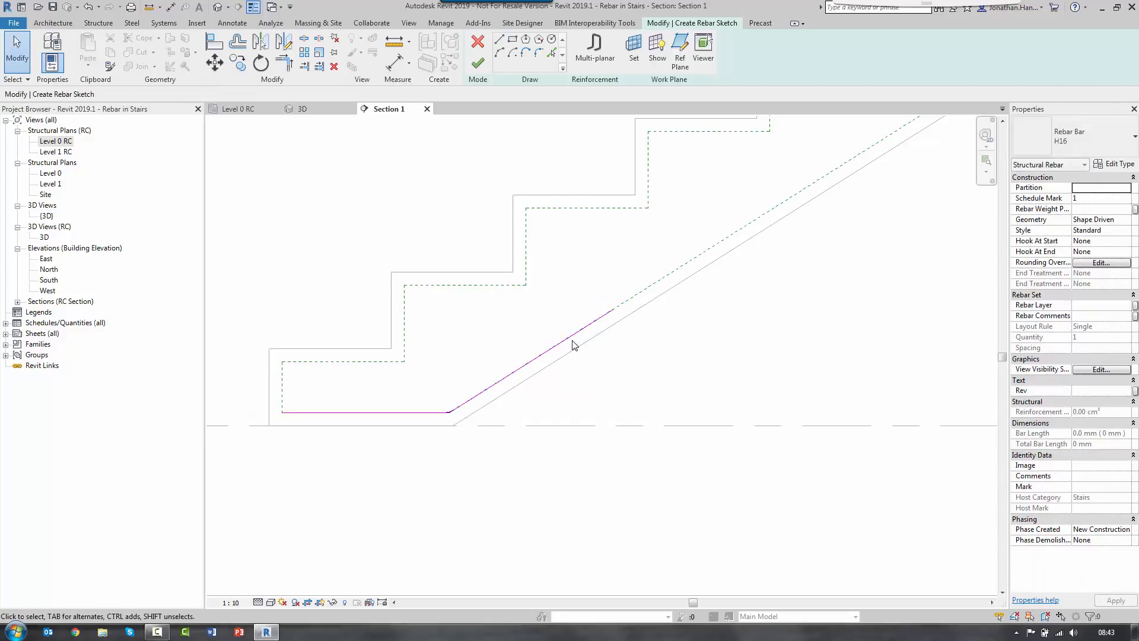
Step: Set the length of the bar sketch's sloping segment to 500 mm
{"action": "left_click", "coordinate": [571, 338]}
{"action": "left_click", "coordinate": [548, 337]}
{"action": "left_click", "coordinate": [516, 334]}
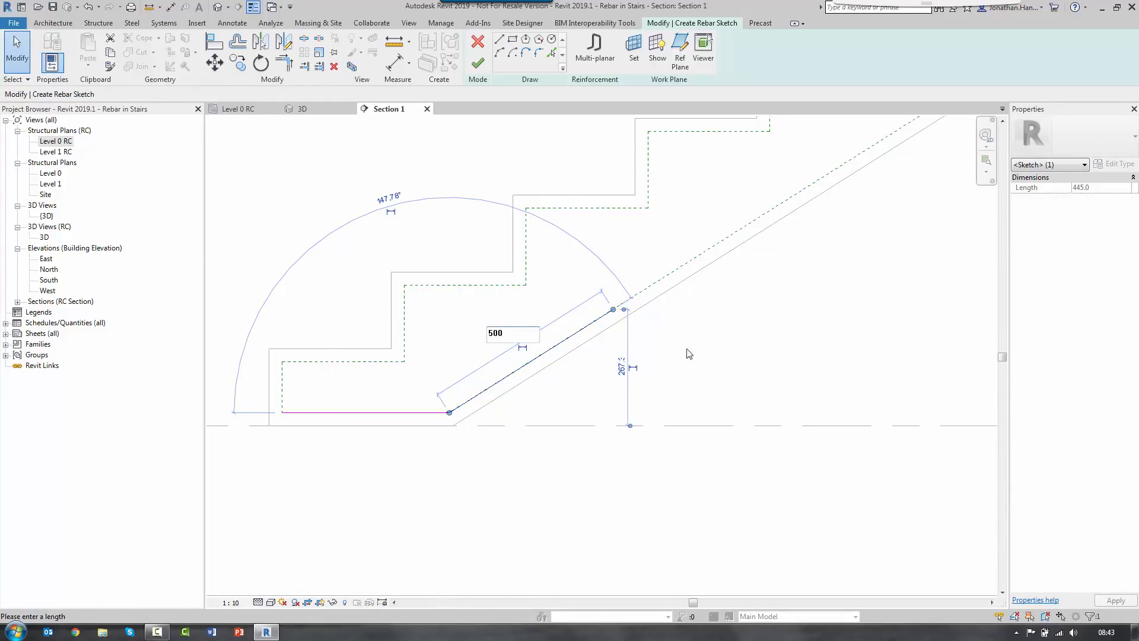
{"action": "type", "text": "500"}
{"action": "key", "text": "Return"}
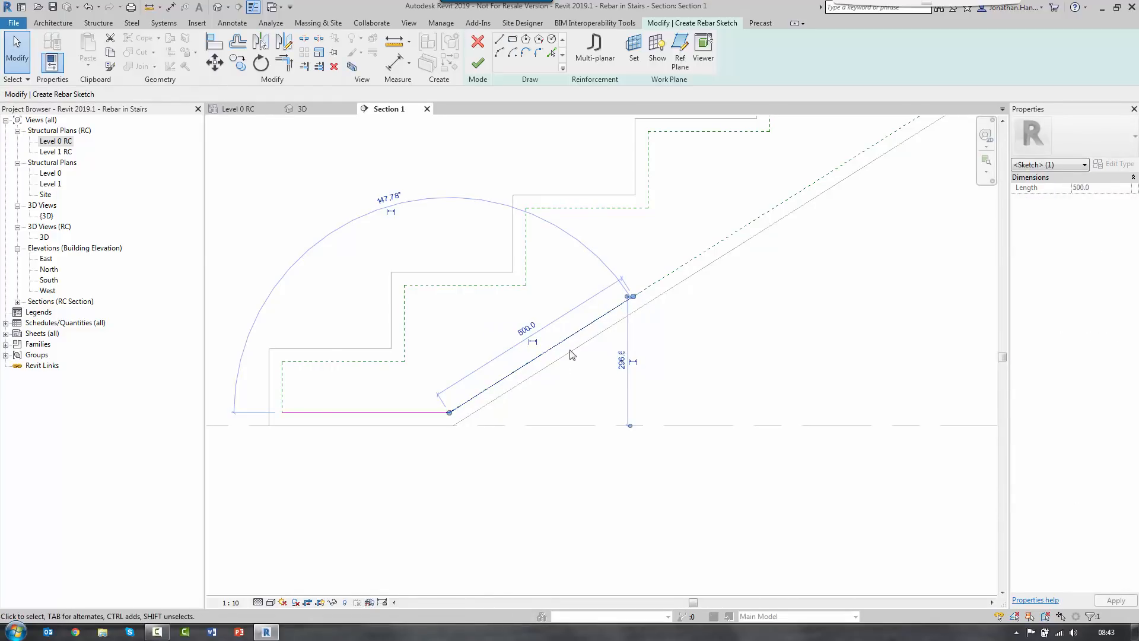
{"action": "left_click", "coordinate": [742, 328]}
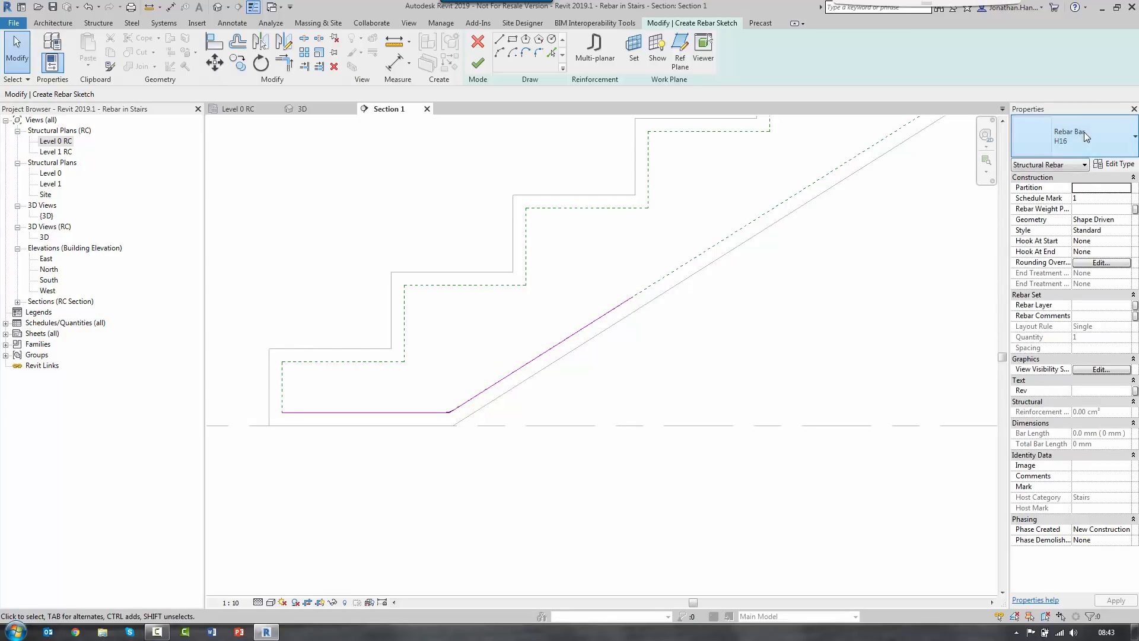
Step: Change the sketched bar's type to H12 and finish the rebar sketch
{"action": "left_click", "coordinate": [1057, 142]}
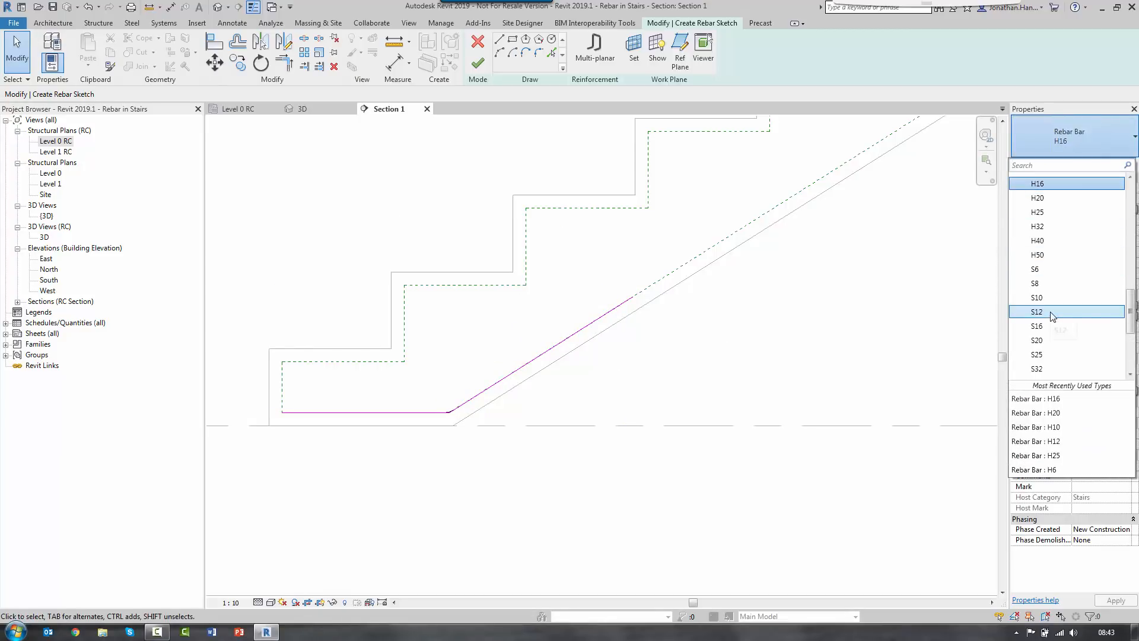
{"action": "scroll", "coordinate": [1052, 312], "scroll_direction": "down", "scroll_amount": 3}
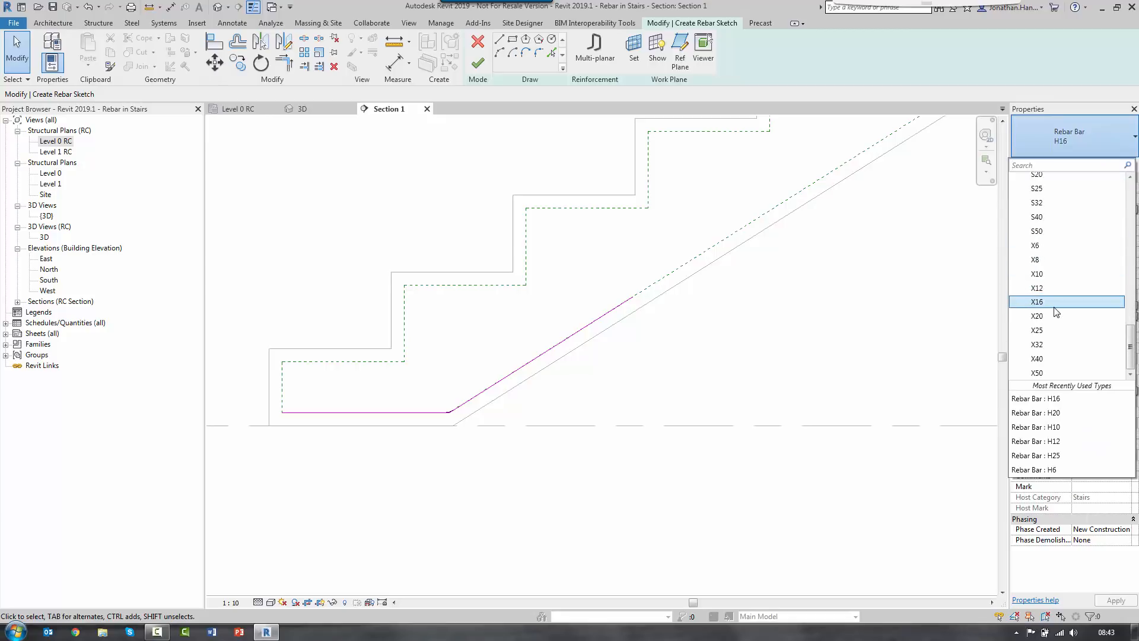
{"action": "scroll", "coordinate": [1055, 312], "scroll_direction": "up", "scroll_amount": 4}
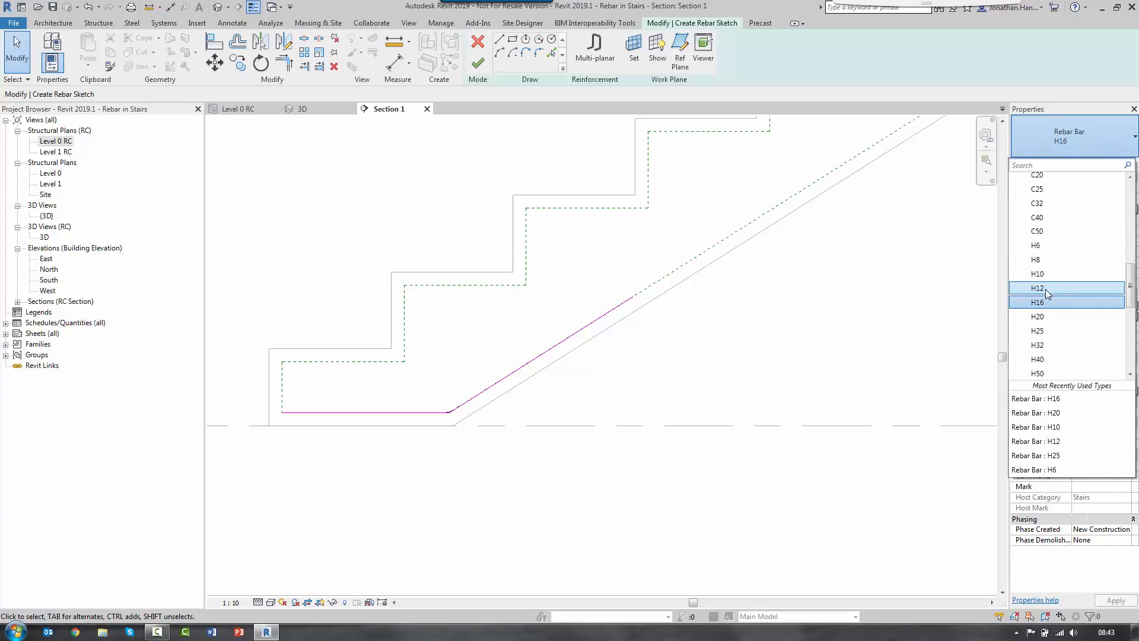
{"action": "left_click", "coordinate": [1047, 295]}
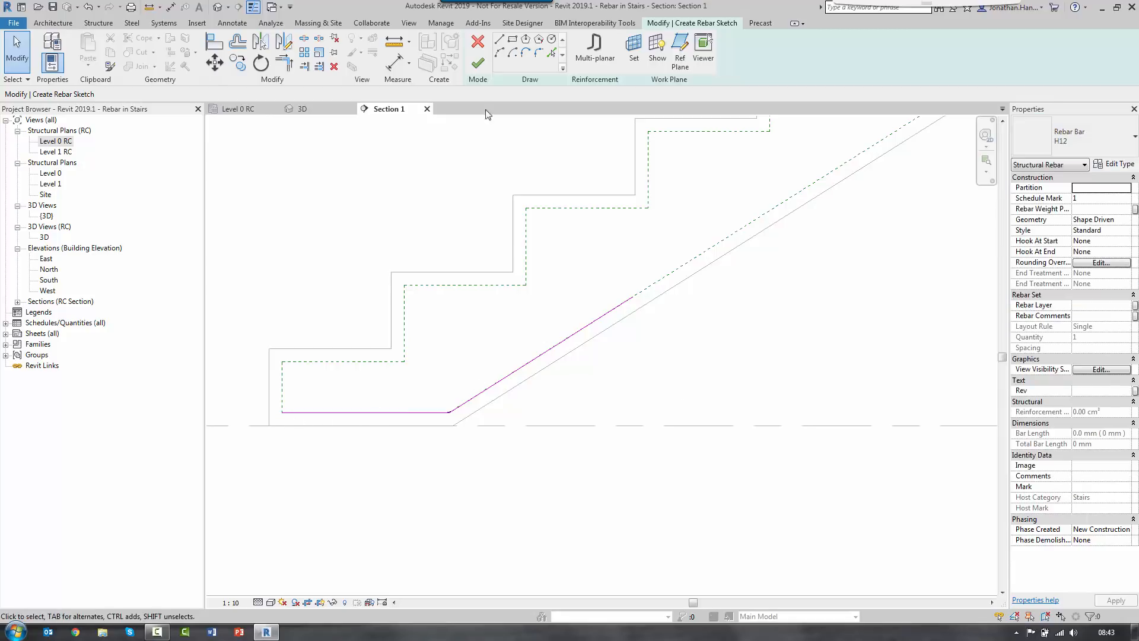
{"action": "left_click", "coordinate": [478, 63]}
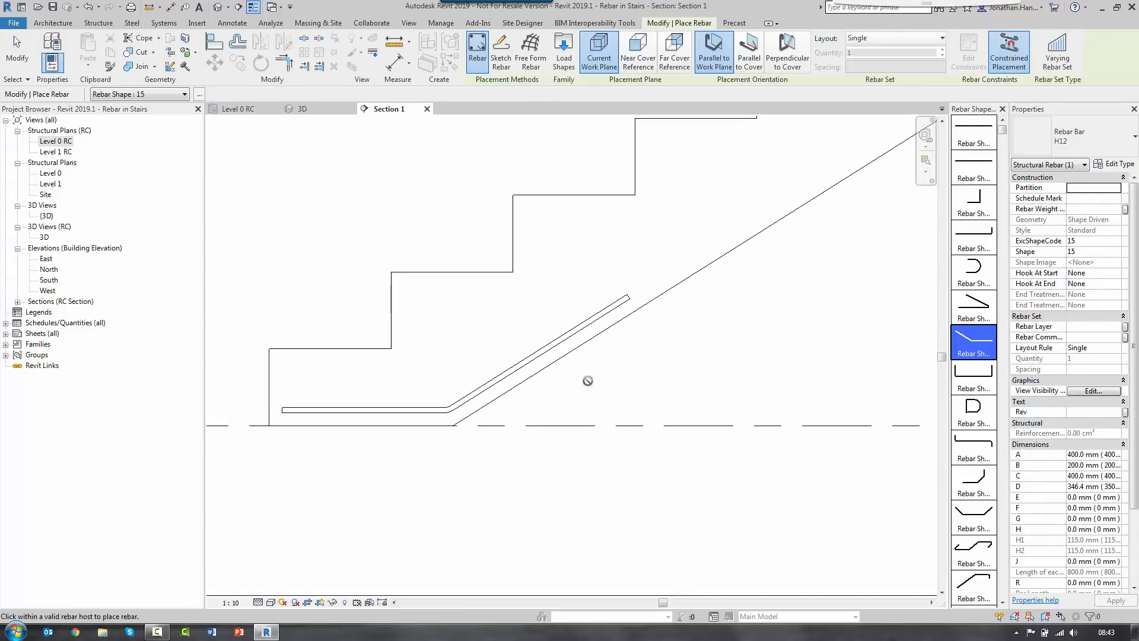
{"action": "key", "text": "Escape"}
Step: Distribute the cranked H12 bar across the stair's width with a Maximum Spacing layout
{"action": "left_click", "coordinate": [572, 343]}
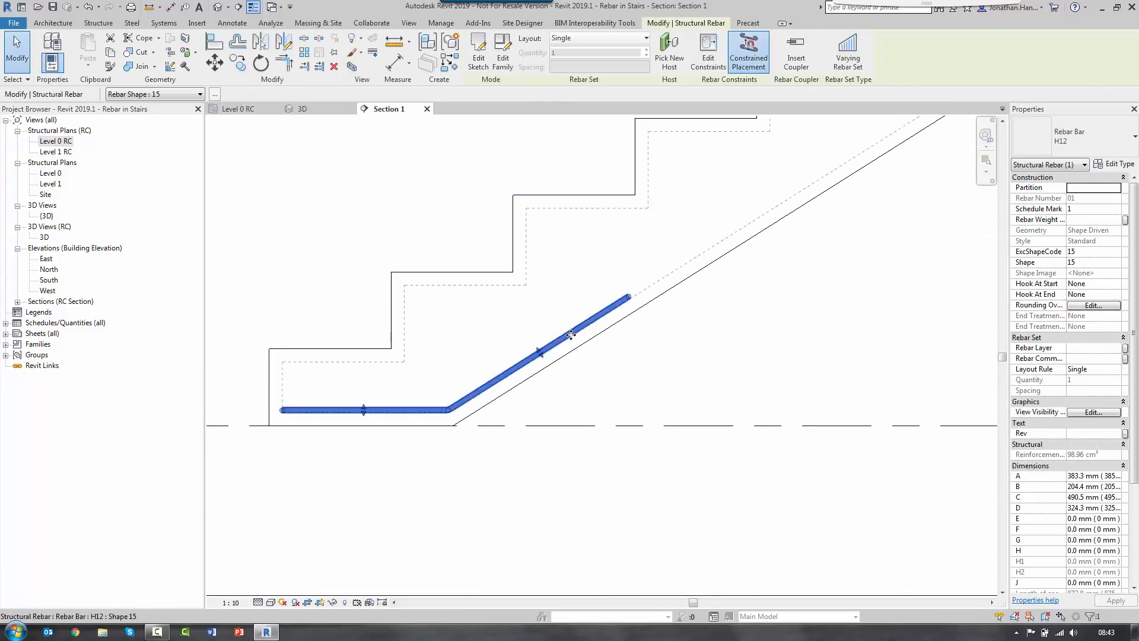
{"action": "scroll", "coordinate": [573, 335], "scroll_direction": "down", "scroll_amount": 2}
{"action": "left_click", "coordinate": [596, 39]}
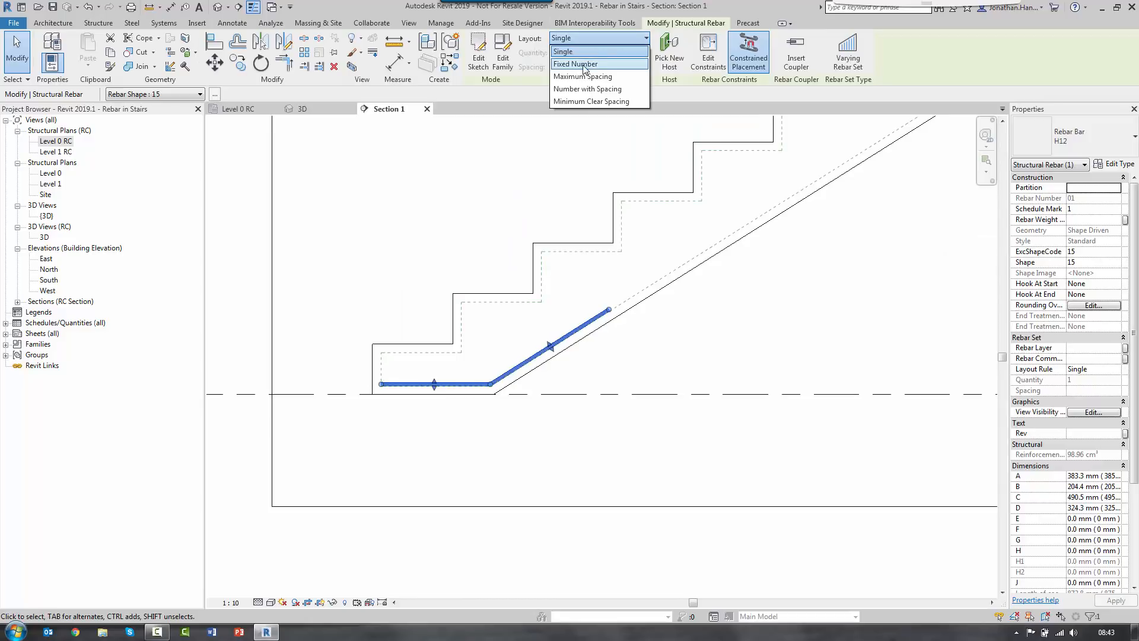
{"action": "left_click", "coordinate": [595, 77]}
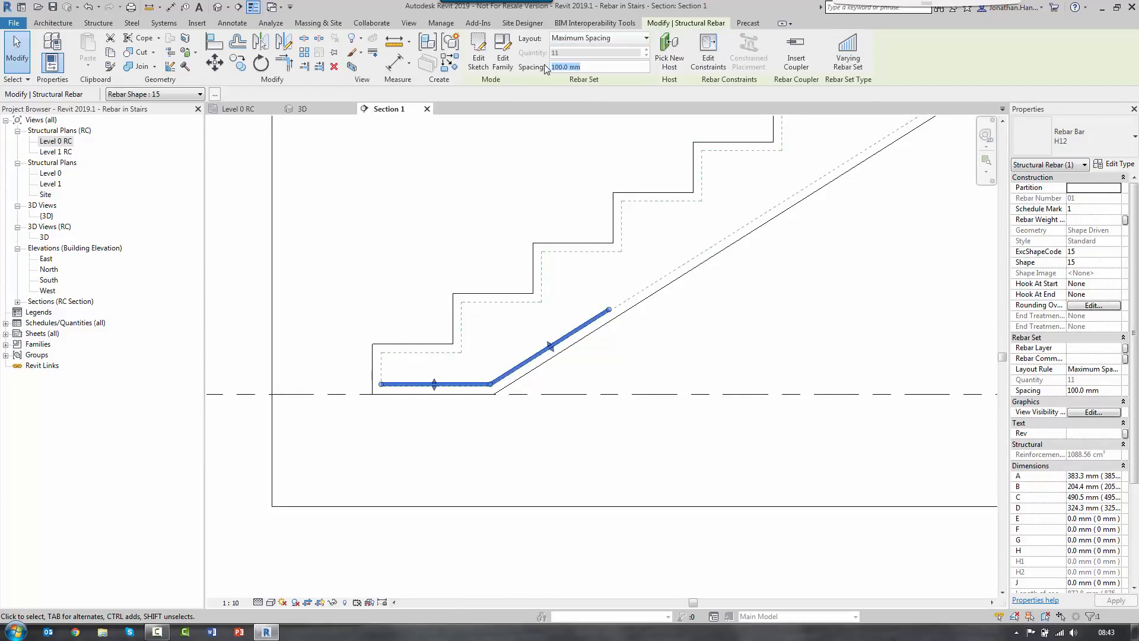
{"action": "left_click", "coordinate": [771, 342]}
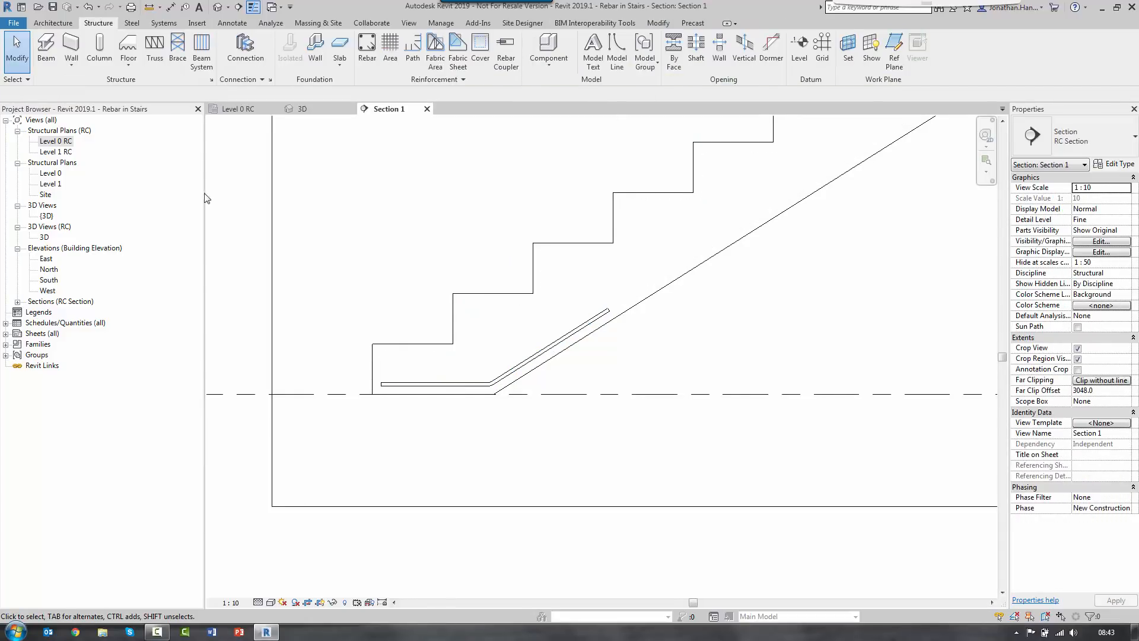
Step: Open the Level 0 RC plan and draw a section crosswise through the bottom step, looking up the stair
{"action": "double_click", "coordinate": [56, 141]}
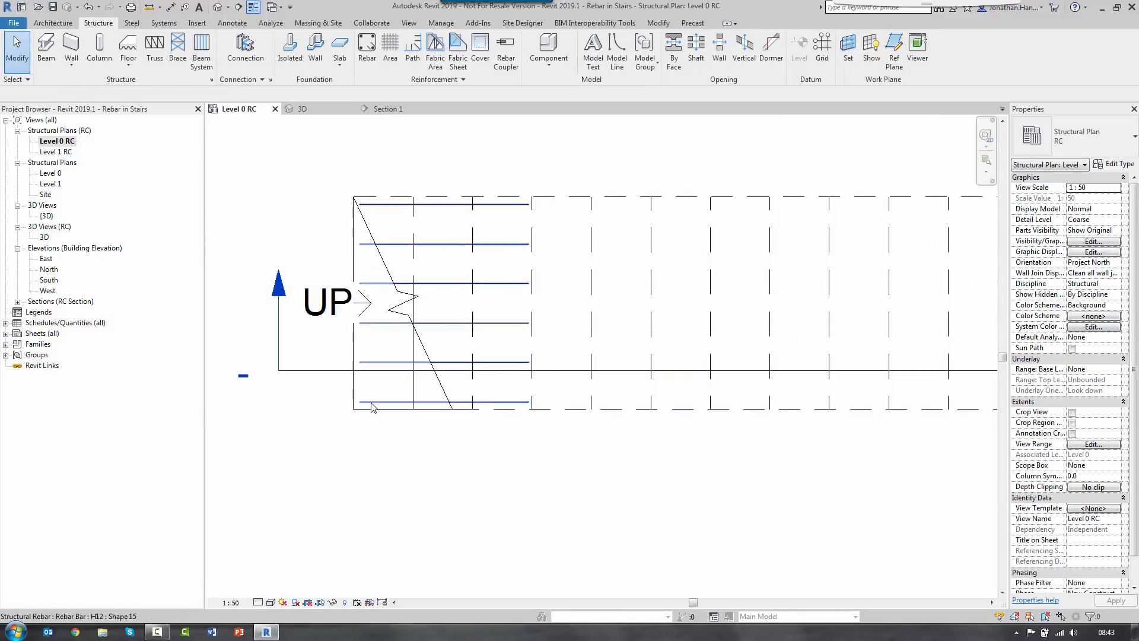
{"action": "scroll", "coordinate": [425, 483], "scroll_direction": "down", "scroll_amount": 1}
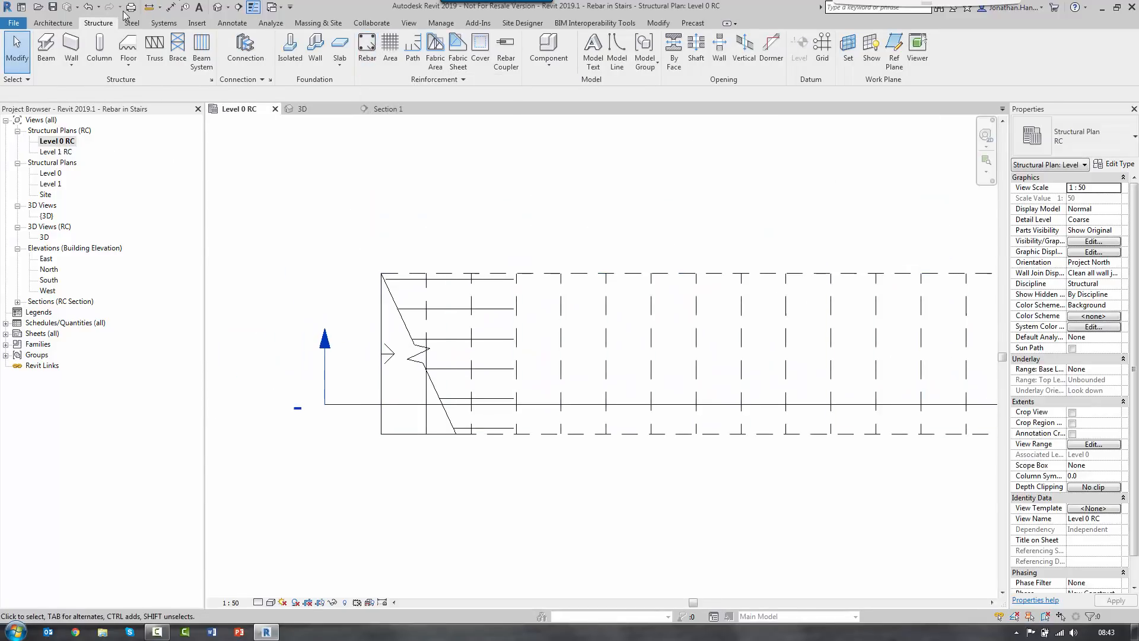
{"action": "left_click", "coordinate": [409, 23]}
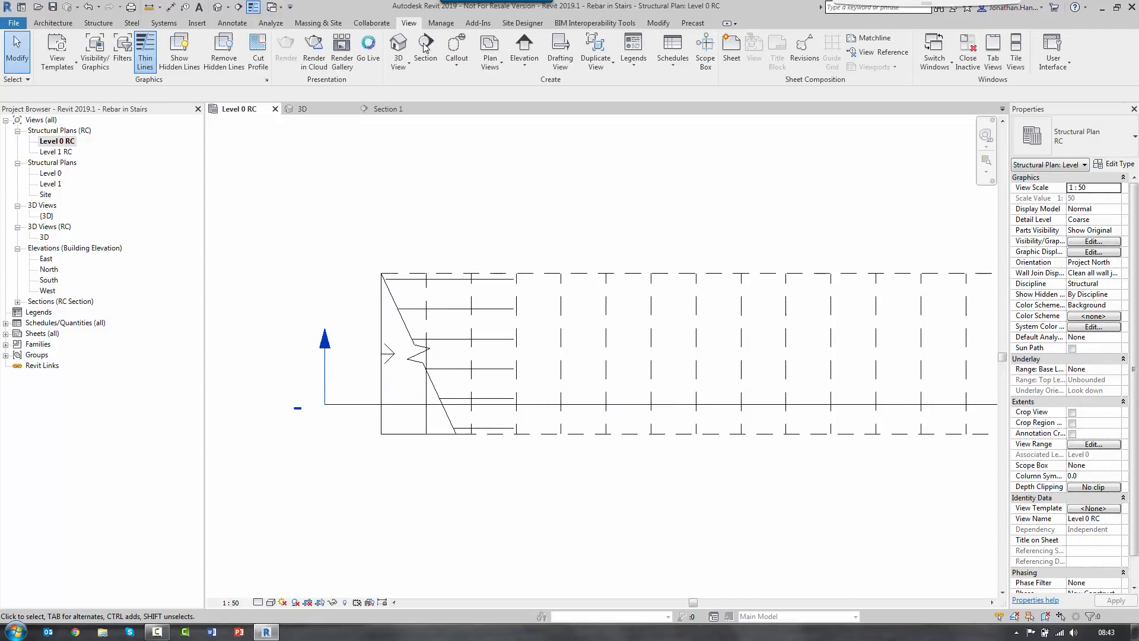
{"action": "left_click", "coordinate": [424, 47]}
{"action": "left_click", "coordinate": [395, 253]}
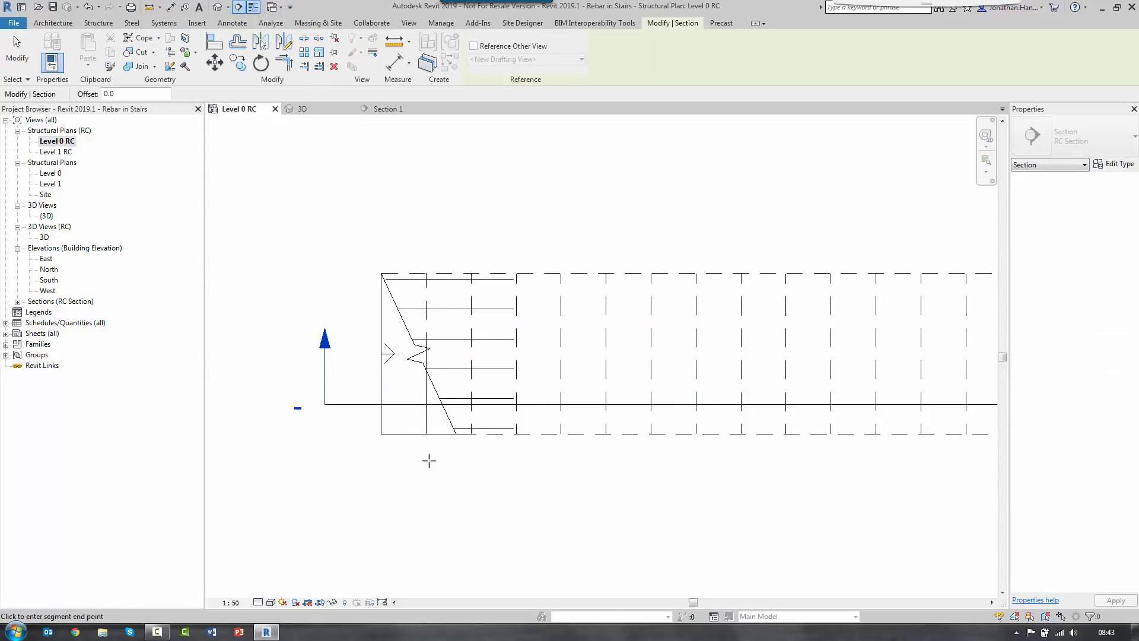
{"action": "left_click", "coordinate": [398, 453]}
{"action": "key", "text": "Escape"}
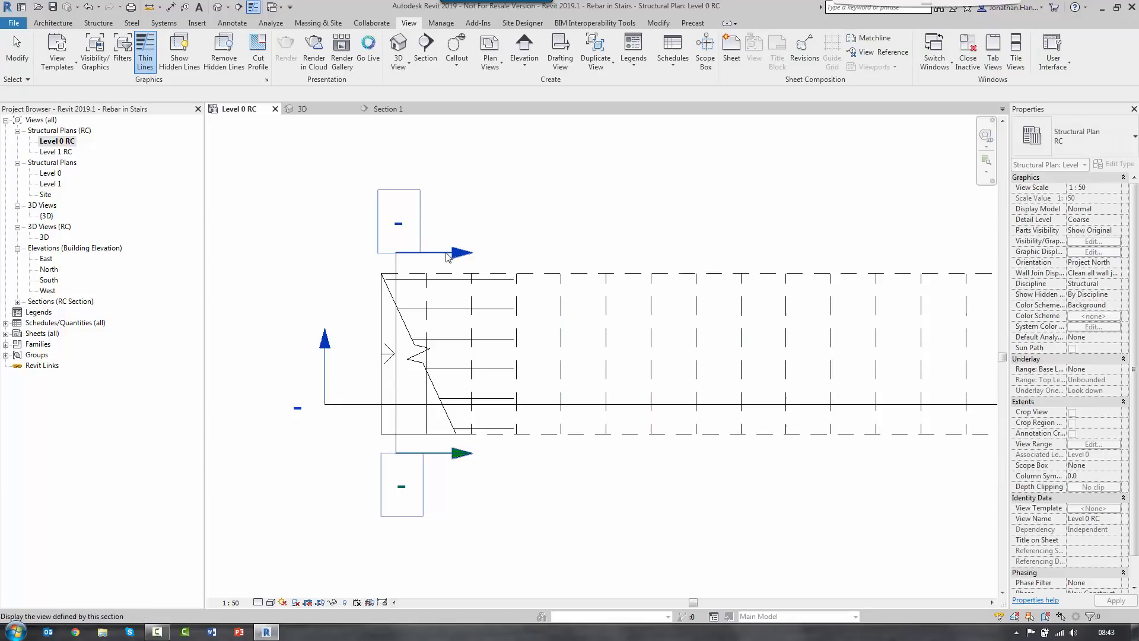
Step: Reduce the cross section's view depth to about 109 mm beyond its cut line
{"action": "scroll", "coordinate": [448, 256], "scroll_direction": "down", "scroll_amount": 2}
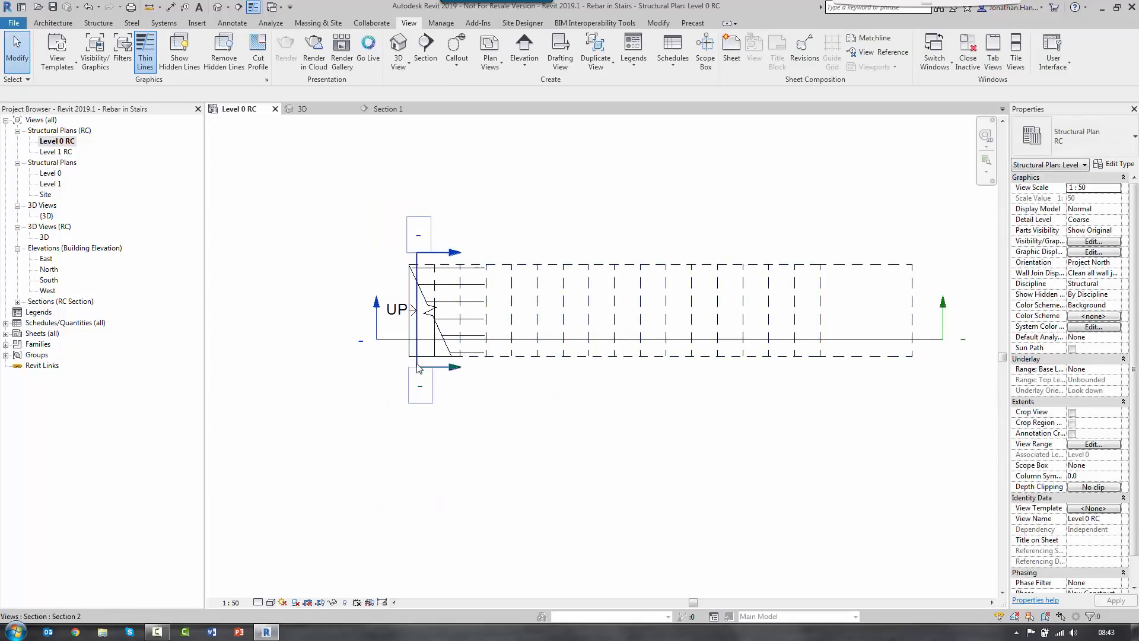
{"action": "left_click", "coordinate": [418, 363]}
{"action": "left_click_drag", "start_coordinate": [696, 309], "coordinate": [428, 307]}
{"action": "left_click", "coordinate": [496, 214]}
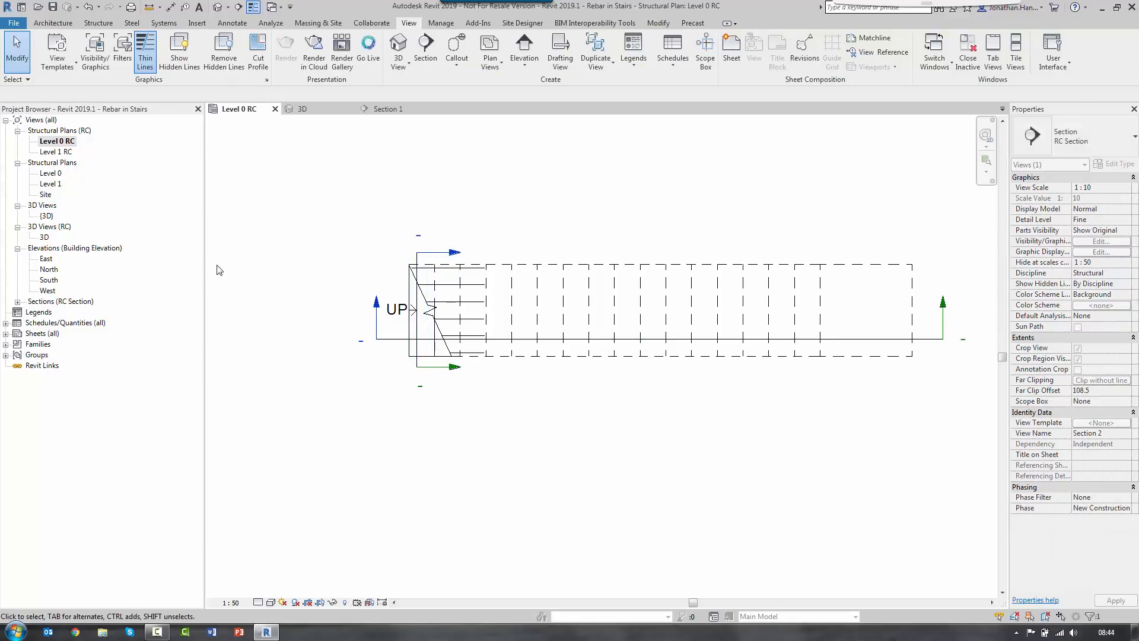
Step: Open the Section 2 view to work at the bar ends in the bottom step
{"action": "left_click", "coordinate": [18, 302]}
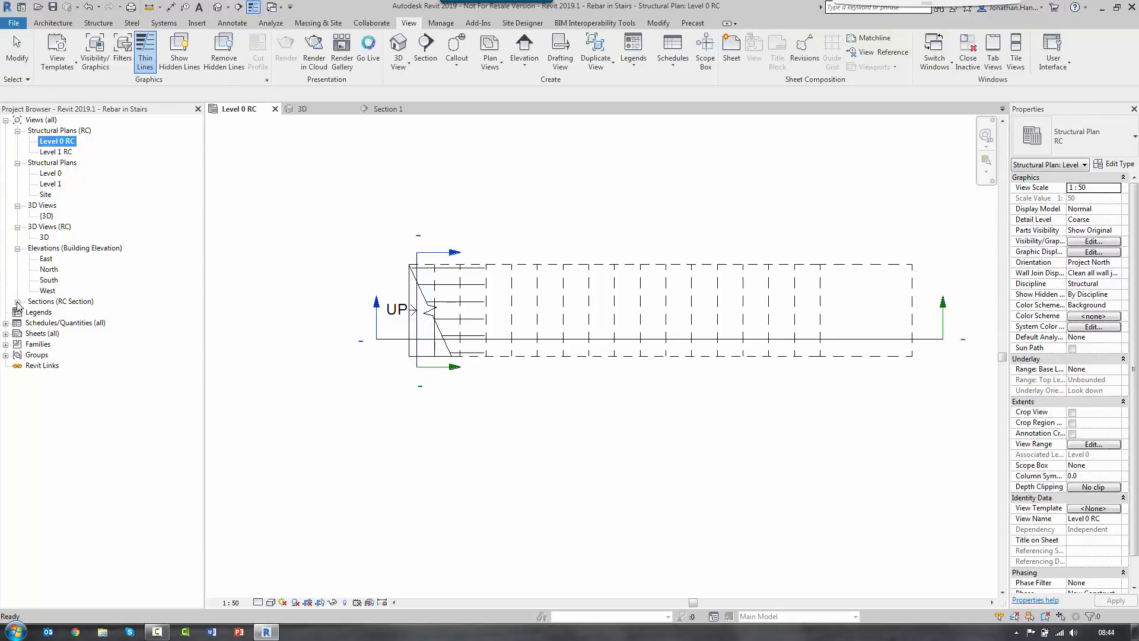
{"action": "double_click", "coordinate": [59, 322]}
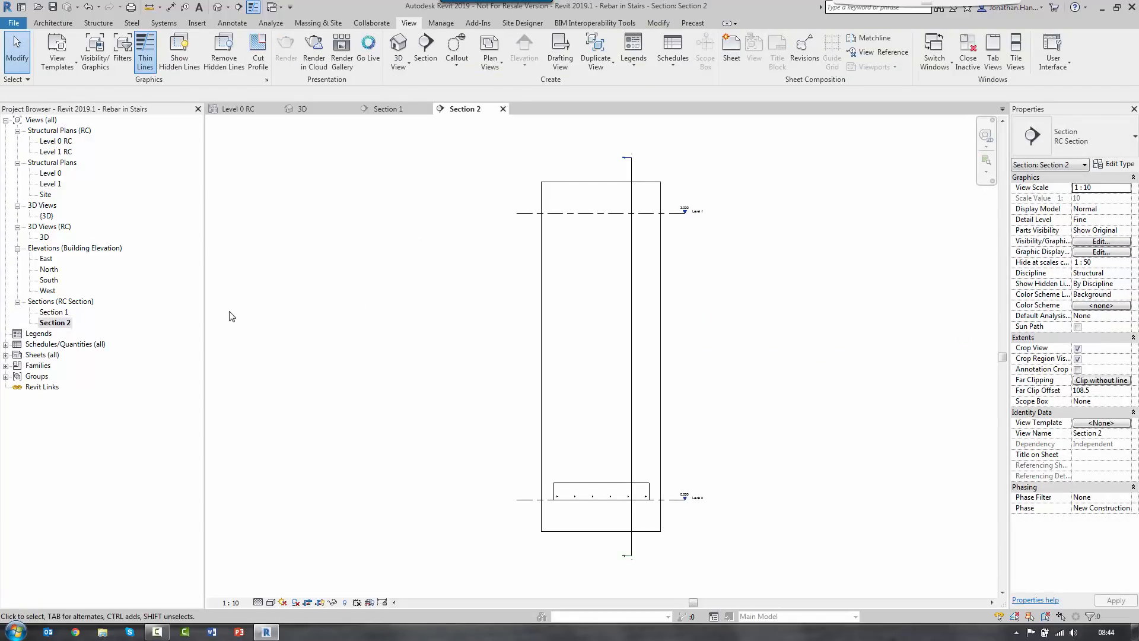
{"action": "scroll", "coordinate": [588, 525], "scroll_direction": "up", "scroll_amount": 5}
{"action": "middle_click_drag", "start_coordinate": [496, 470], "coordinate": [435, 409]}
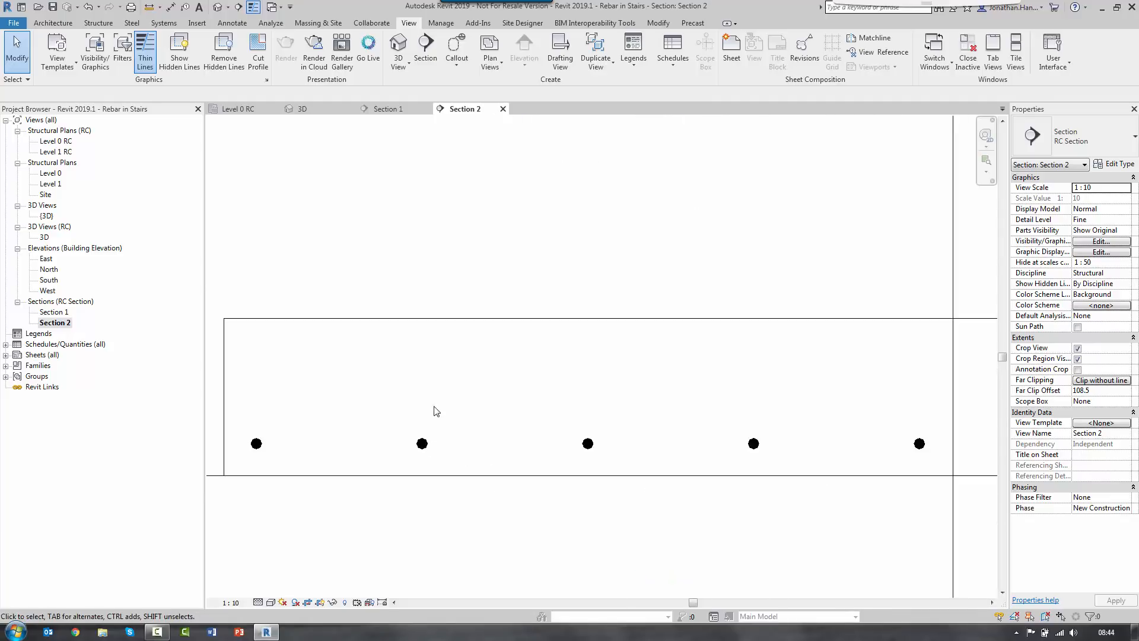
Step: Lower the upper crop boundary of Section 2 so the view frames only the bottom step
{"action": "scroll", "coordinate": [435, 409], "scroll_direction": "down", "scroll_amount": 2}
{"action": "scroll", "coordinate": [489, 408], "scroll_direction": "down", "scroll_amount": 6}
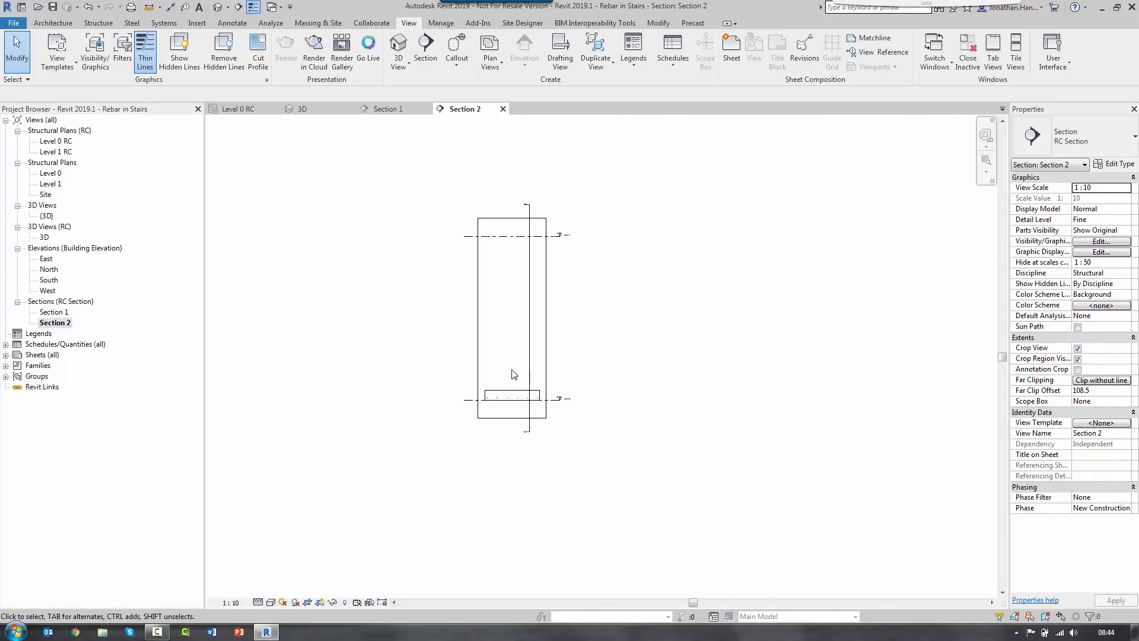
{"action": "middle_click_drag", "start_coordinate": [512, 193], "coordinate": [479, 290]}
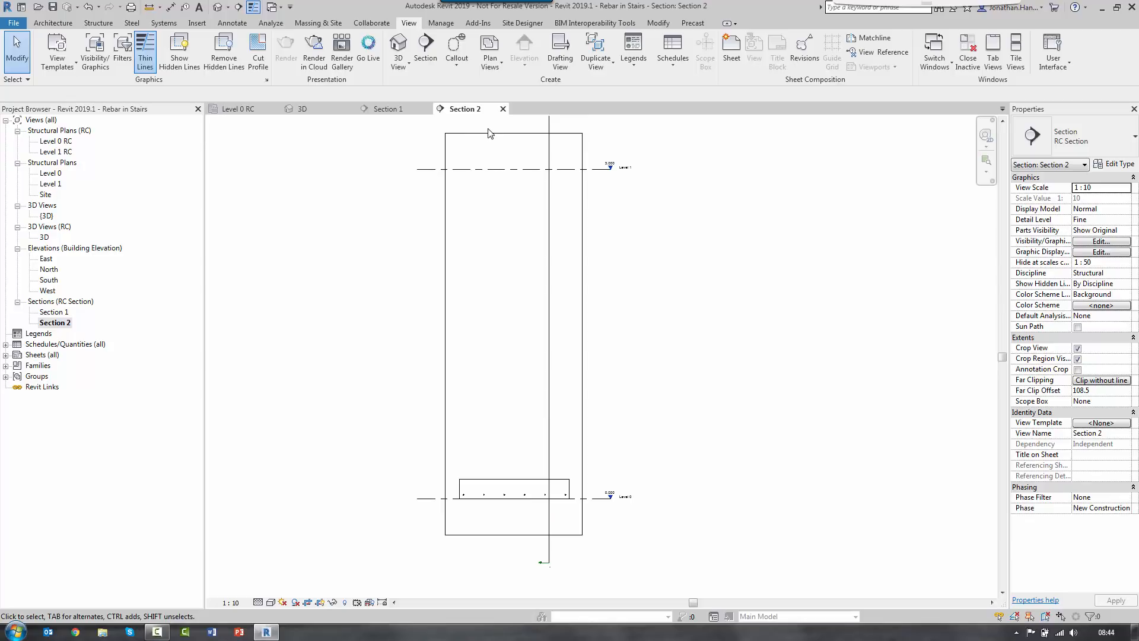
{"action": "left_click", "coordinate": [490, 133]}
{"action": "left_click_drag", "start_coordinate": [513, 135], "coordinate": [533, 465]}
{"action": "left_click", "coordinate": [641, 454]}
{"action": "middle_click", "coordinate": [641, 453]}
{"action": "middle_click", "coordinate": [641, 453]}
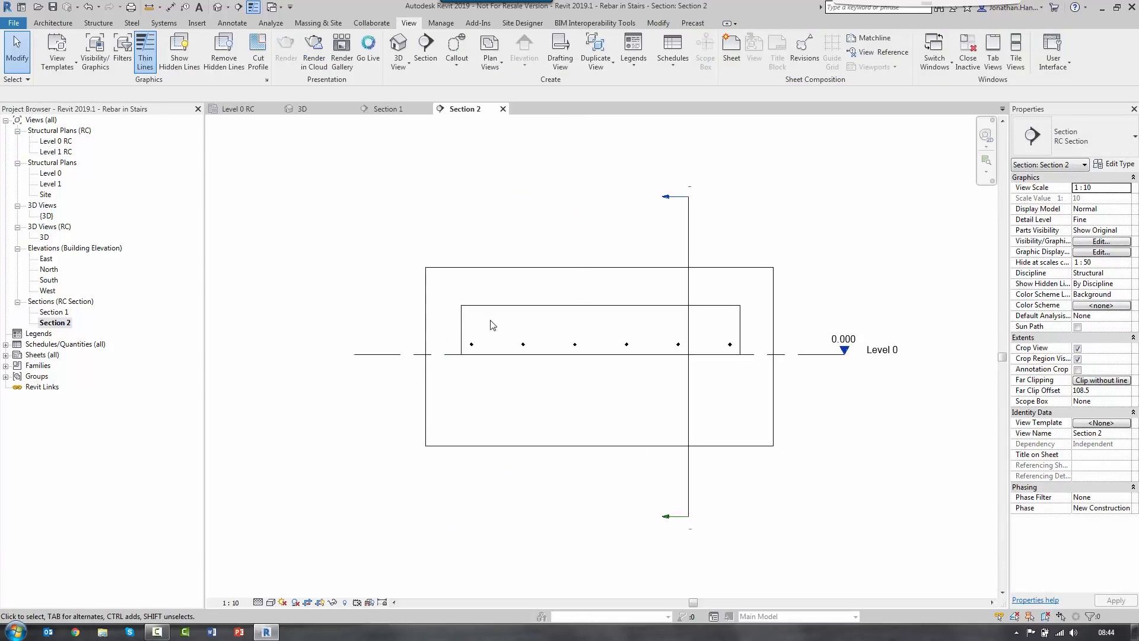
{"action": "scroll", "coordinate": [454, 367], "scroll_direction": "up", "scroll_amount": 5}
{"action": "scroll", "coordinate": [456, 367], "scroll_direction": "down", "scroll_amount": 3}
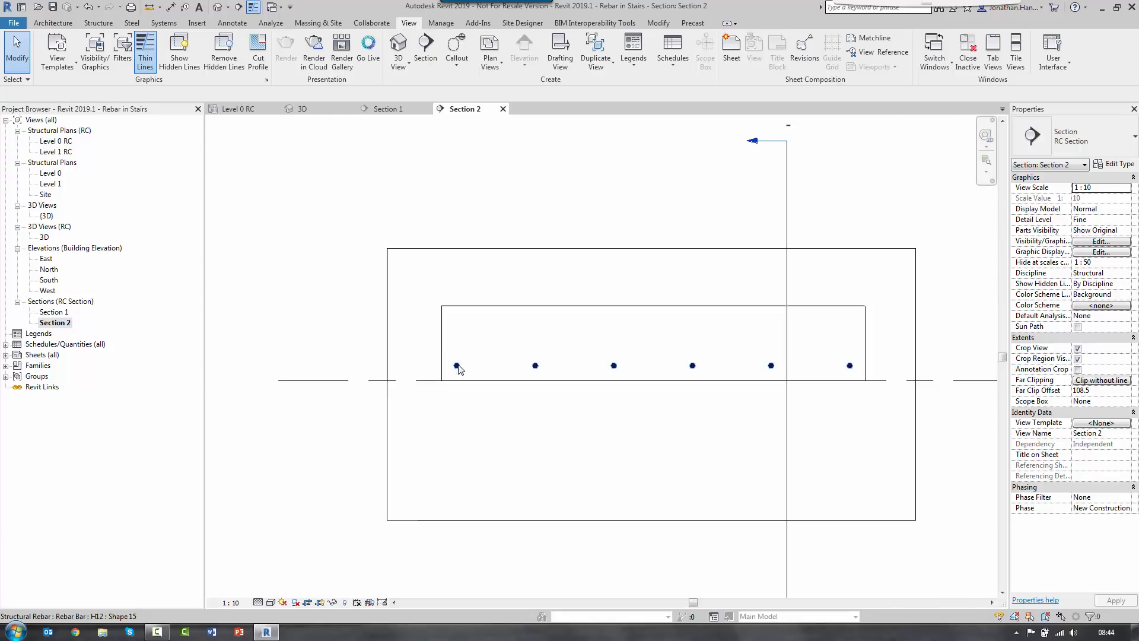
Step: In Section 1, sketch a stair-hosted rebar from the bottom step's upper front cover corner horizontally to the soffit cover line and up along it
{"action": "double_click", "coordinate": [55, 312]}
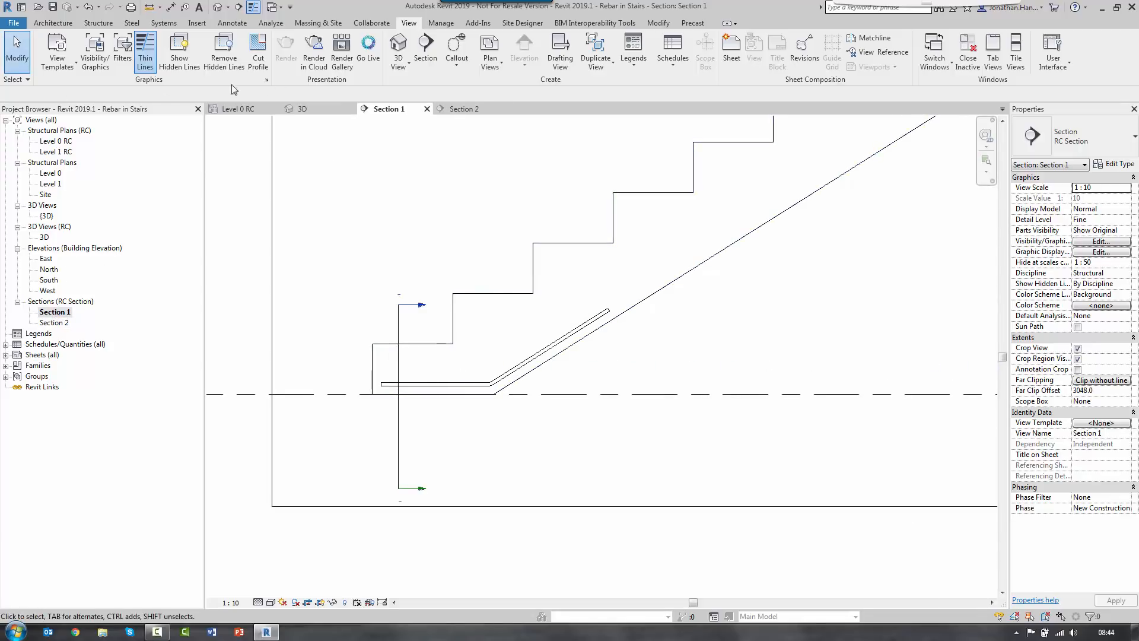
{"action": "left_click", "coordinate": [97, 23]}
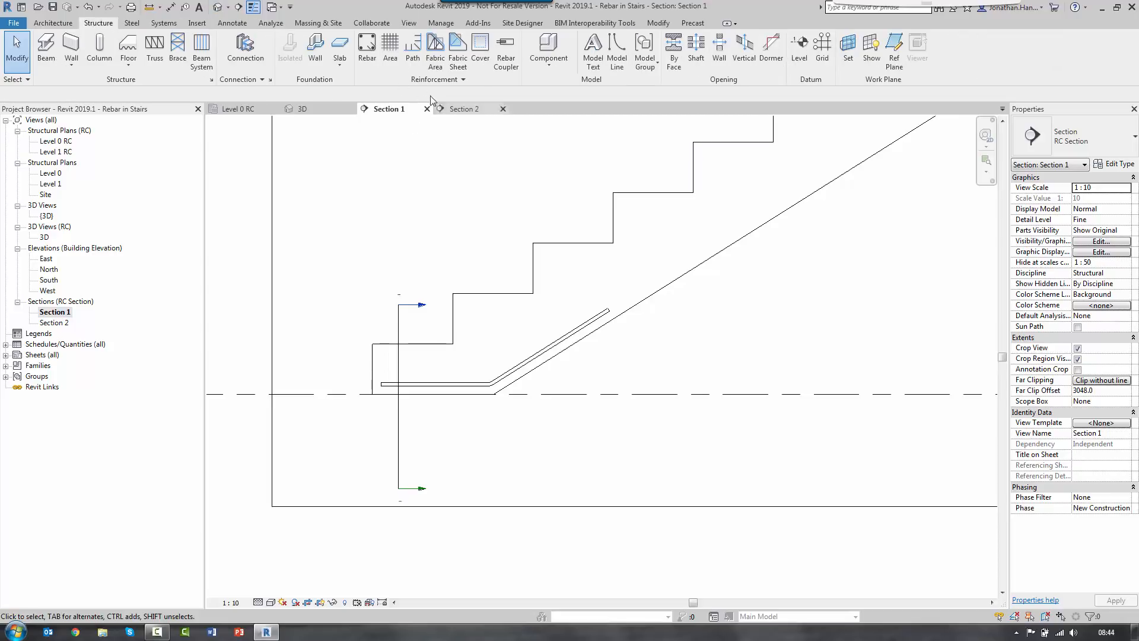
{"action": "left_click", "coordinate": [371, 51]}
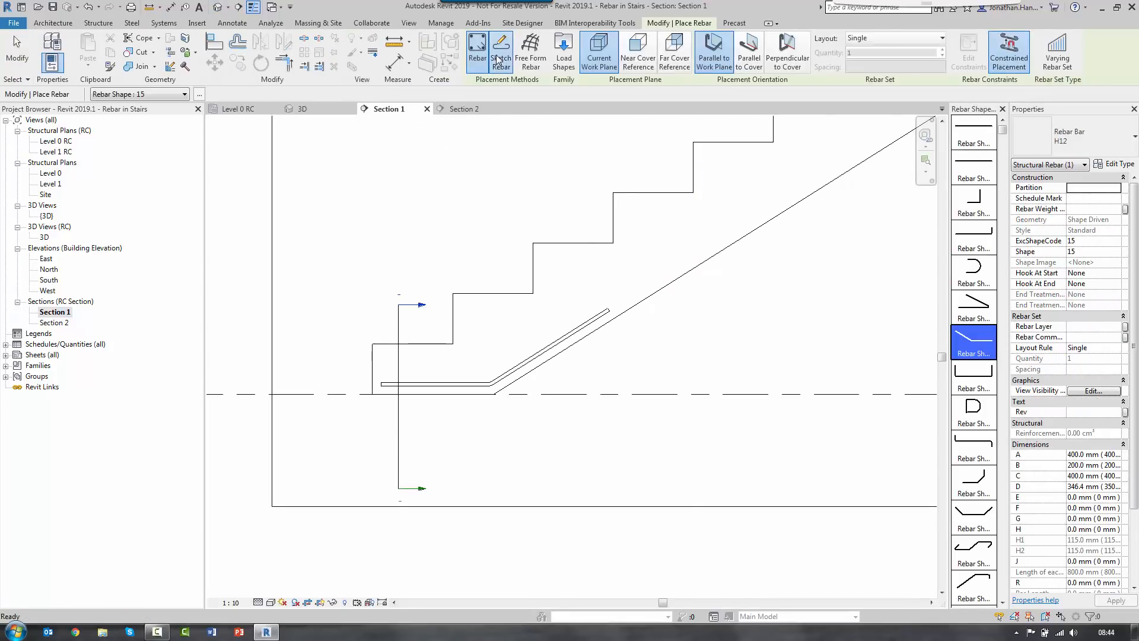
{"action": "left_click", "coordinate": [500, 53]}
{"action": "left_click", "coordinate": [476, 293]}
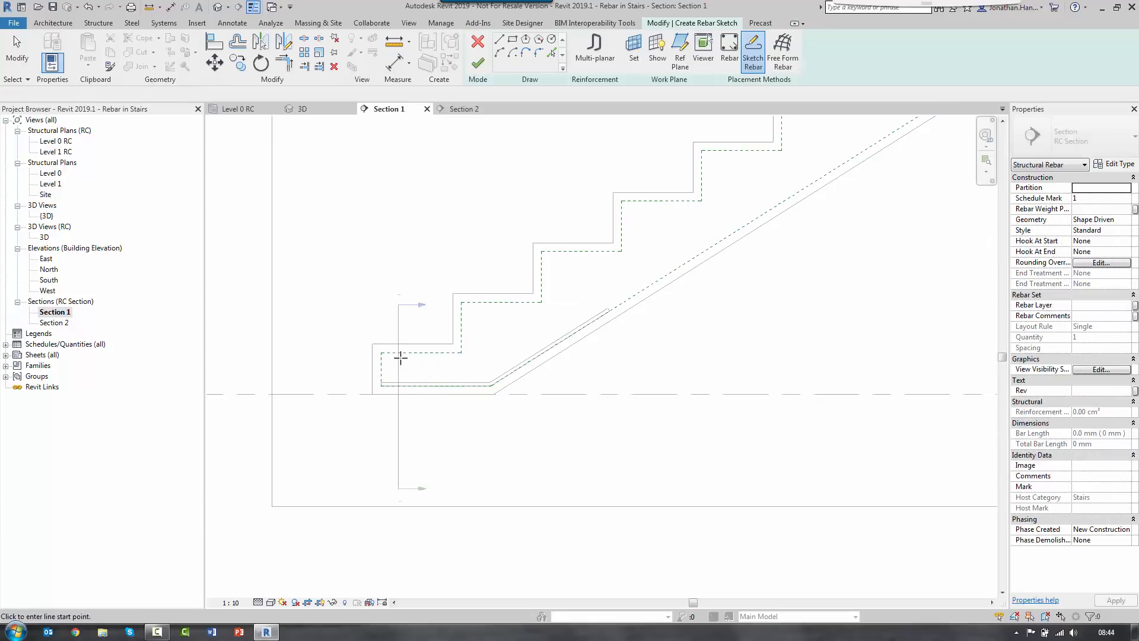
{"action": "left_click", "coordinate": [381, 353]}
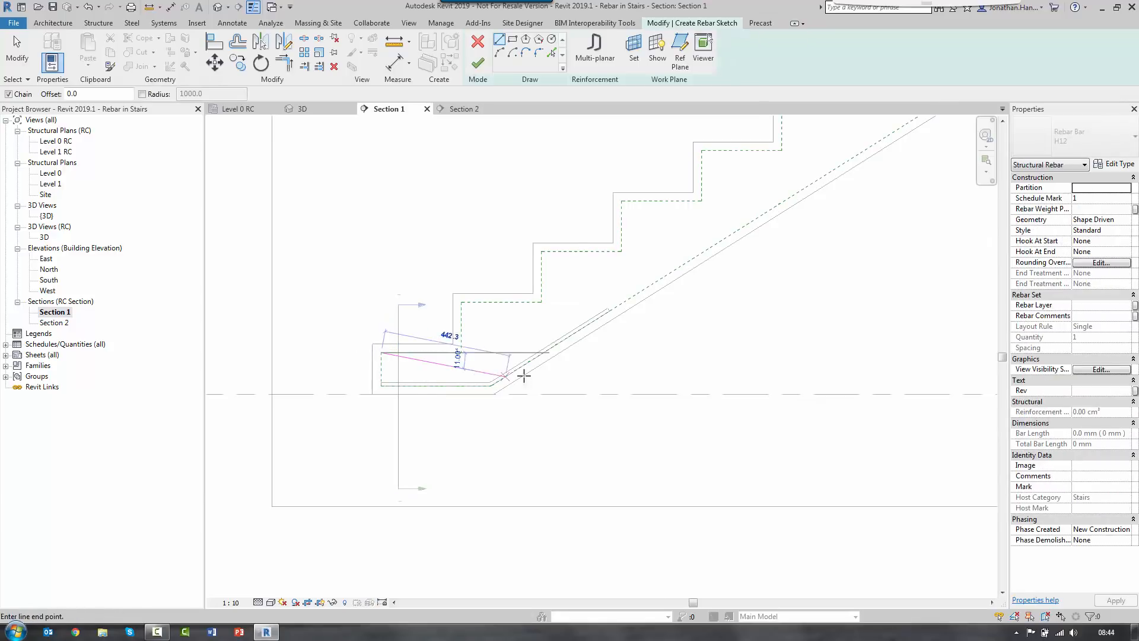
{"action": "scroll", "coordinate": [524, 354], "scroll_direction": "up", "scroll_amount": 3}
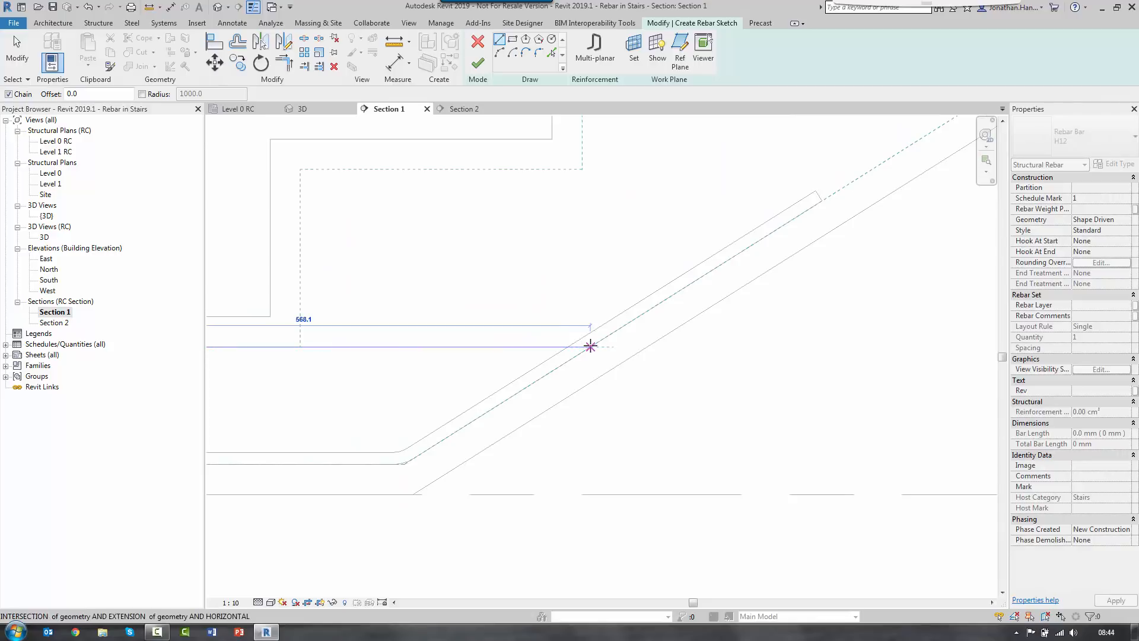
{"action": "left_click", "coordinate": [590, 346]}
{"action": "scroll", "coordinate": [585, 316], "scroll_direction": "down", "scroll_amount": 3}
{"action": "left_click", "coordinate": [804, 193]}
{"action": "key", "text": "Escape"}
{"action": "key", "text": "Escape"}
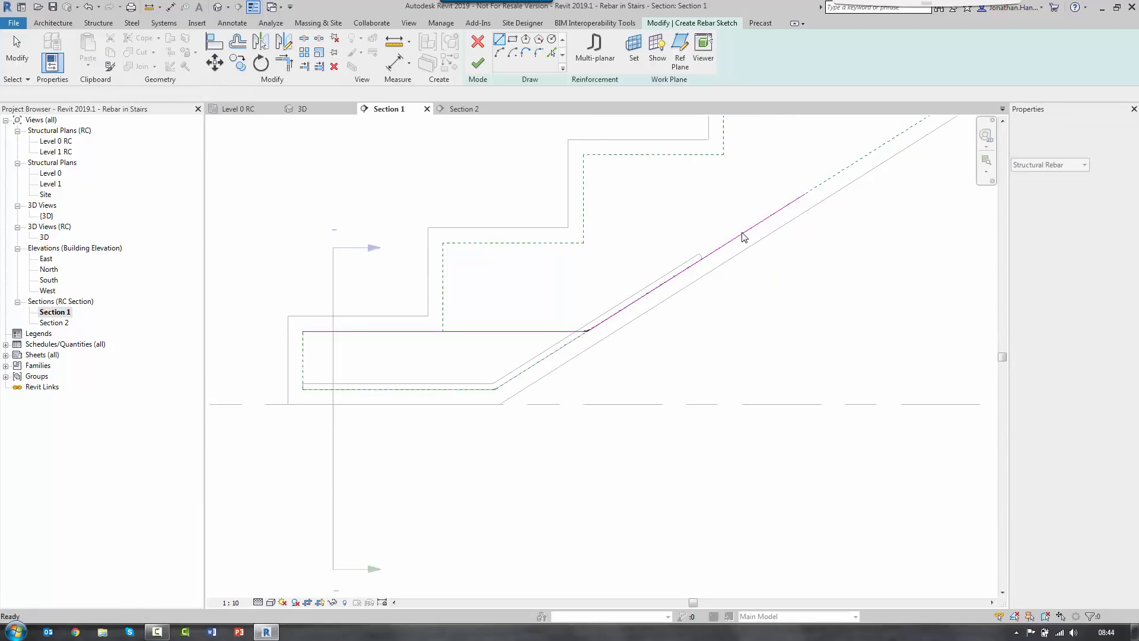
Step: Set the sketched bar's inclined leg to 500 mm and finish the rebar sketch
{"action": "left_click", "coordinate": [744, 237]}
{"action": "left_click", "coordinate": [690, 233]}
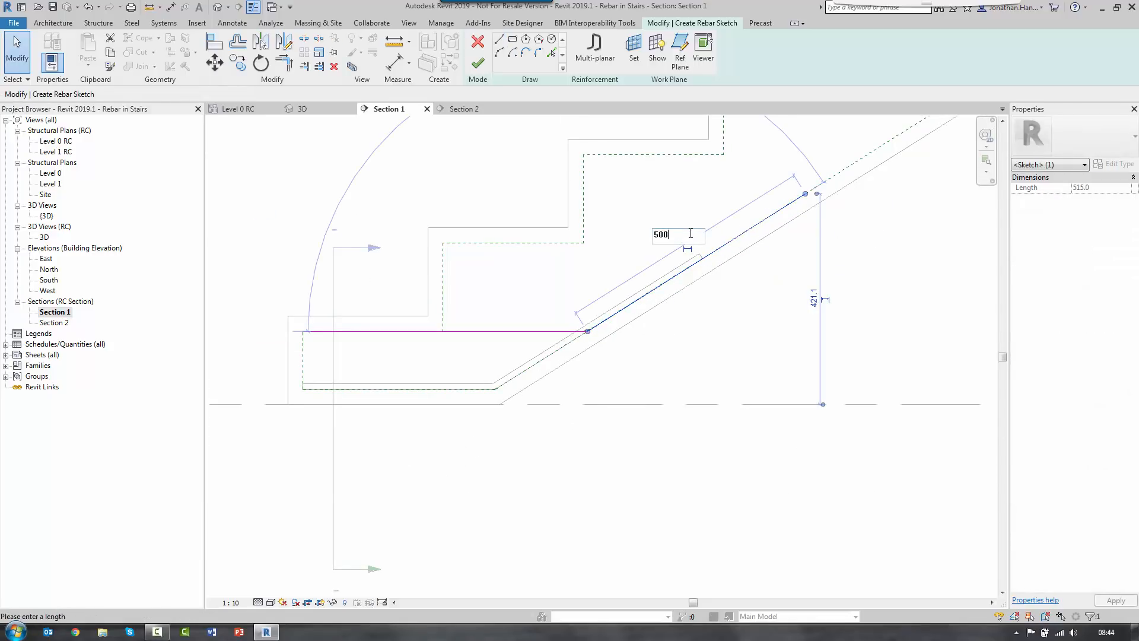
{"action": "key", "text": "Return"}
{"action": "scroll", "coordinate": [371, 341], "scroll_direction": "up", "scroll_amount": 5}
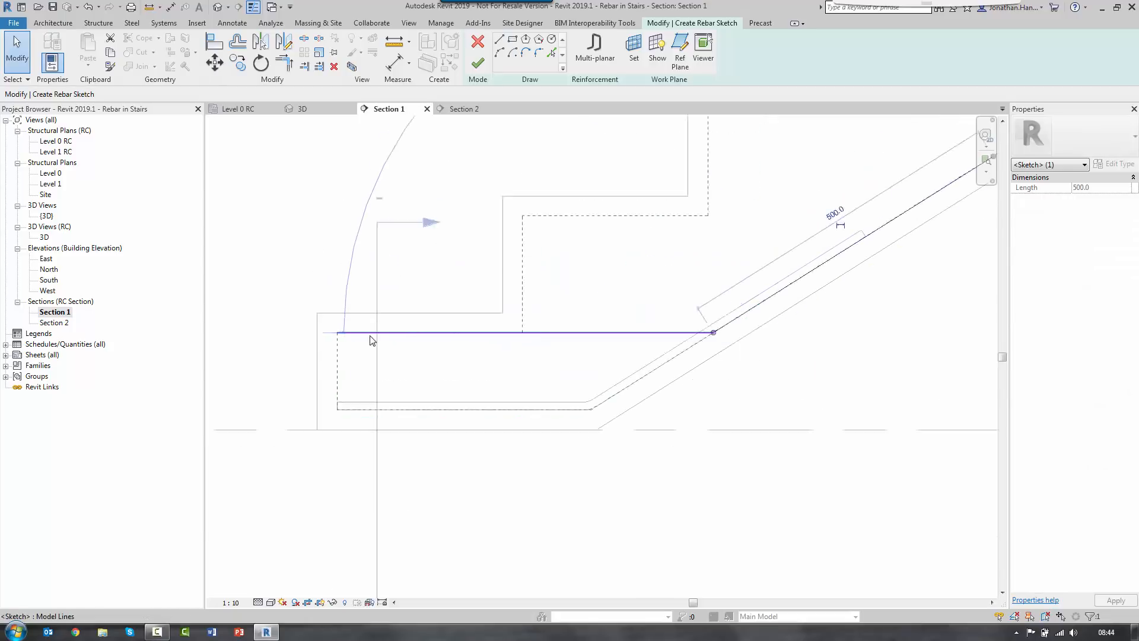
{"action": "scroll", "coordinate": [374, 344], "scroll_direction": "down", "scroll_amount": 4}
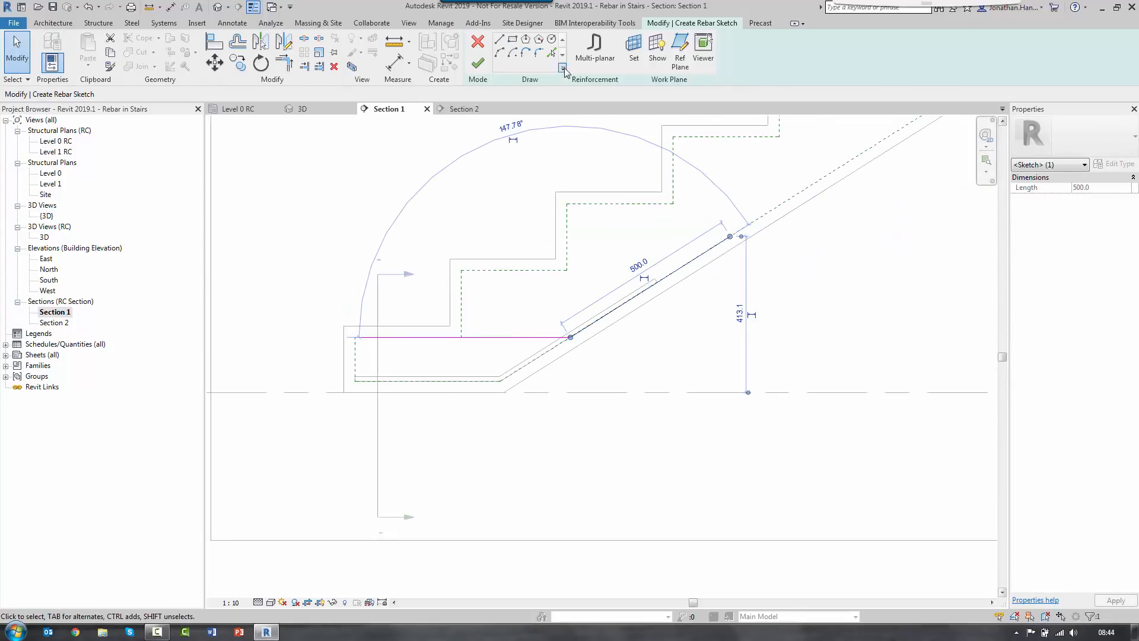
{"action": "left_click", "coordinate": [701, 368]}
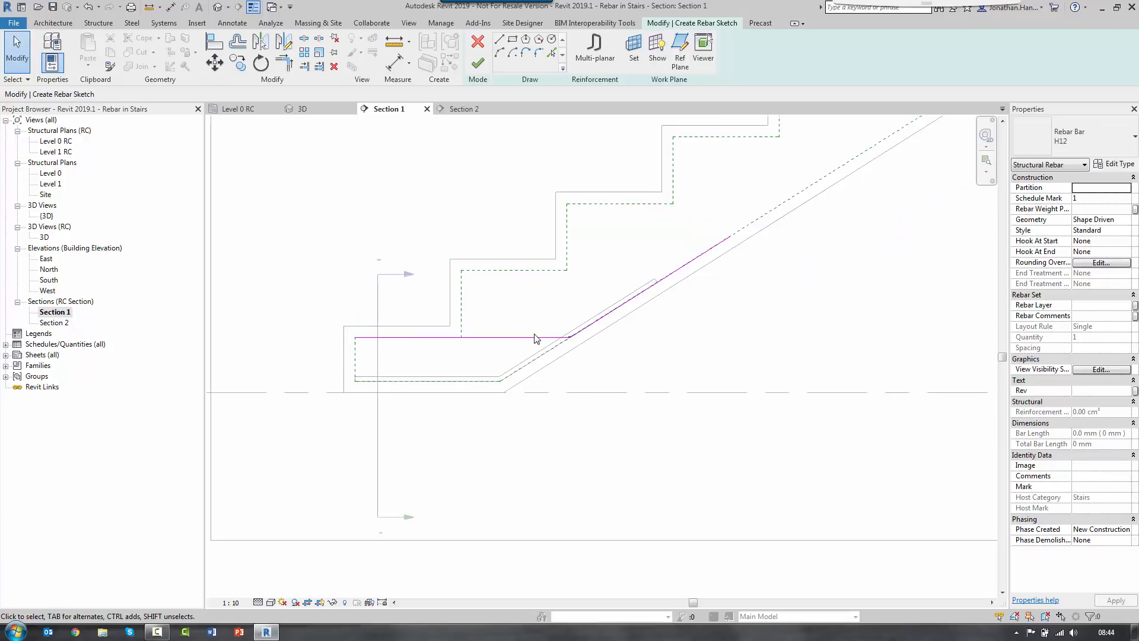
{"action": "left_click", "coordinate": [478, 63]}
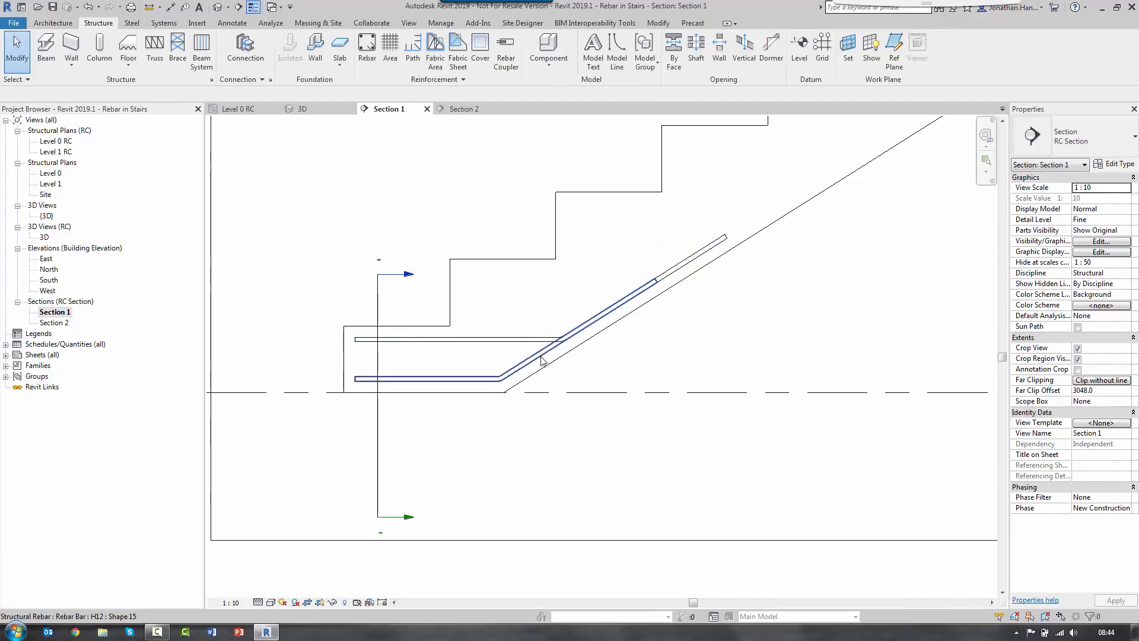
Step: Extend Section 2's view depth to about 651 mm in the Level 0 RC plan and return to Section 2
{"action": "double_click", "coordinate": [54, 322]}
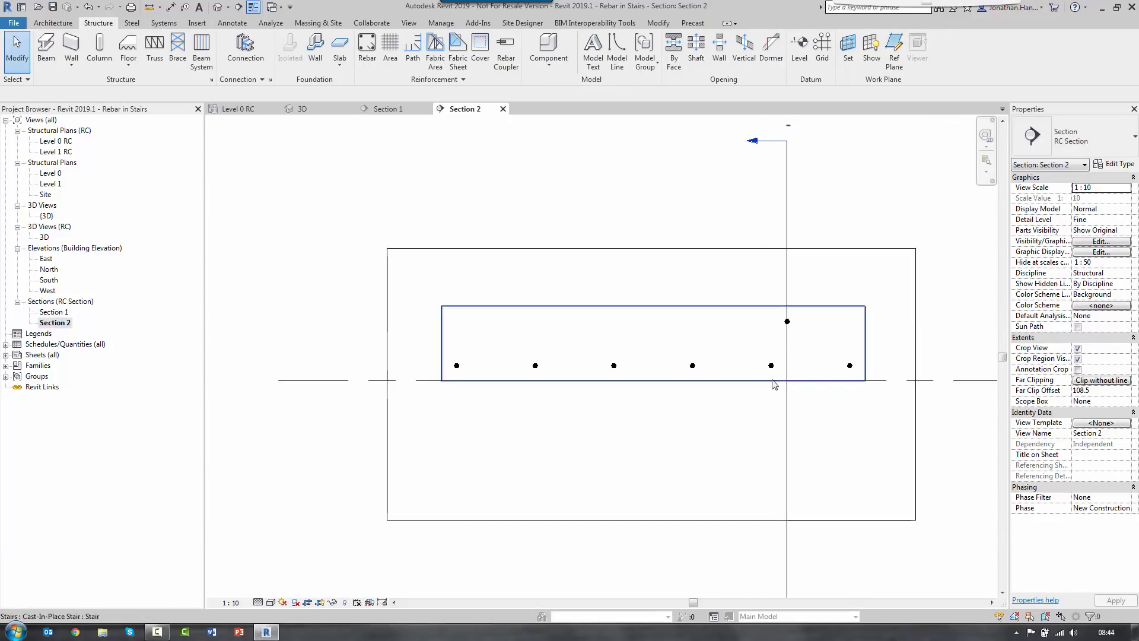
{"action": "scroll", "coordinate": [627, 315], "scroll_direction": "up", "scroll_amount": 4}
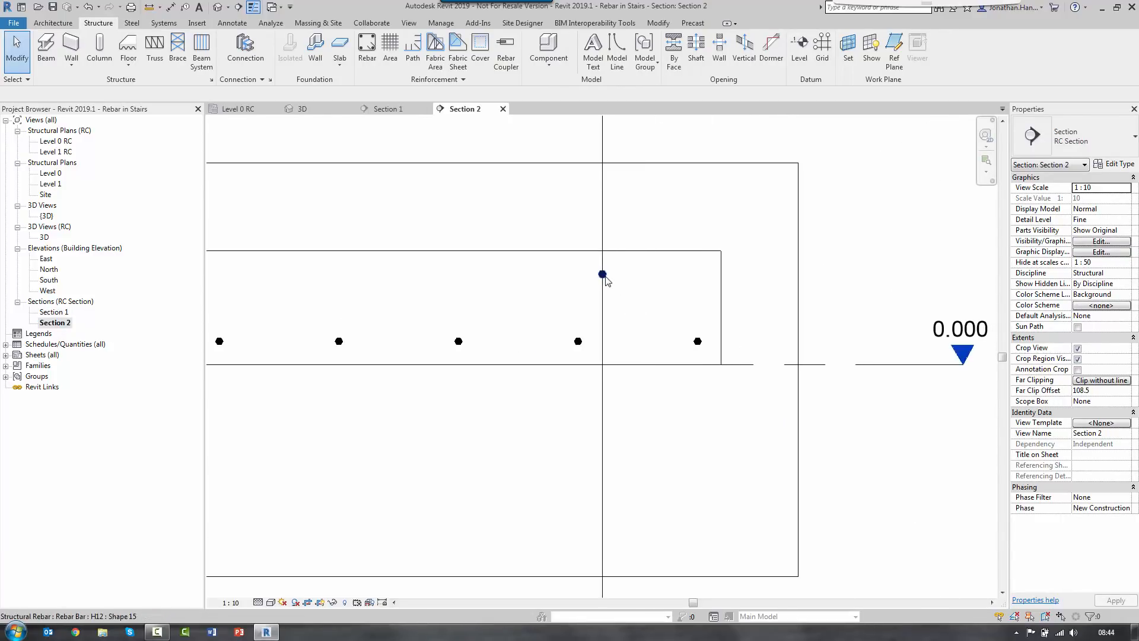
{"action": "left_click", "coordinate": [602, 274]}
{"action": "key", "text": "Escape"}
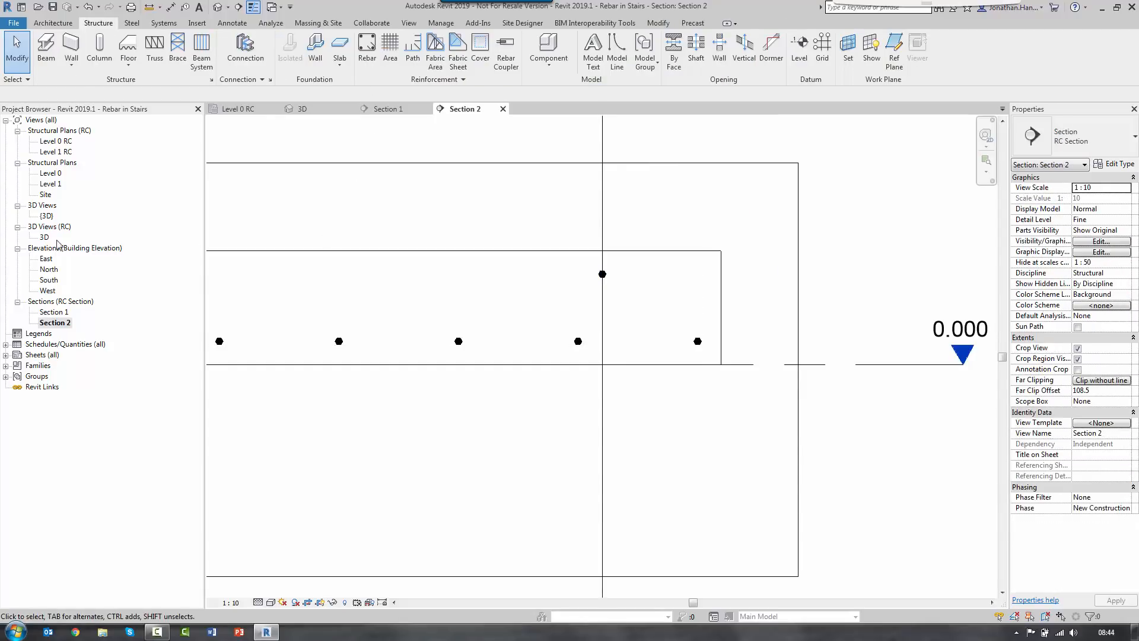
{"action": "double_click", "coordinate": [40, 143]}
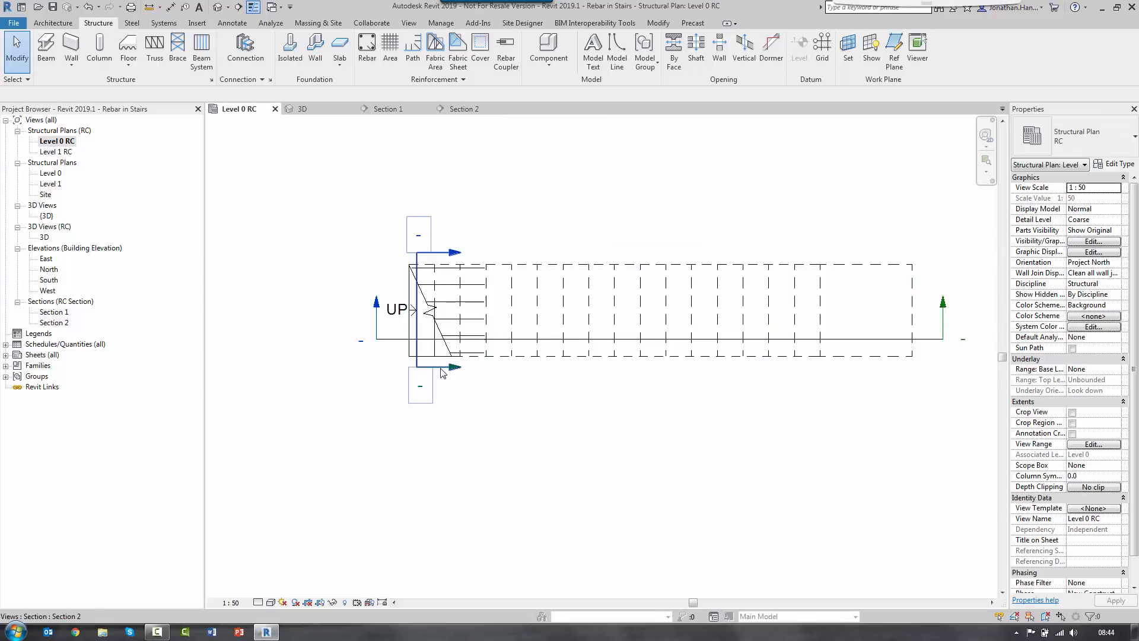
{"action": "left_click", "coordinate": [441, 372]}
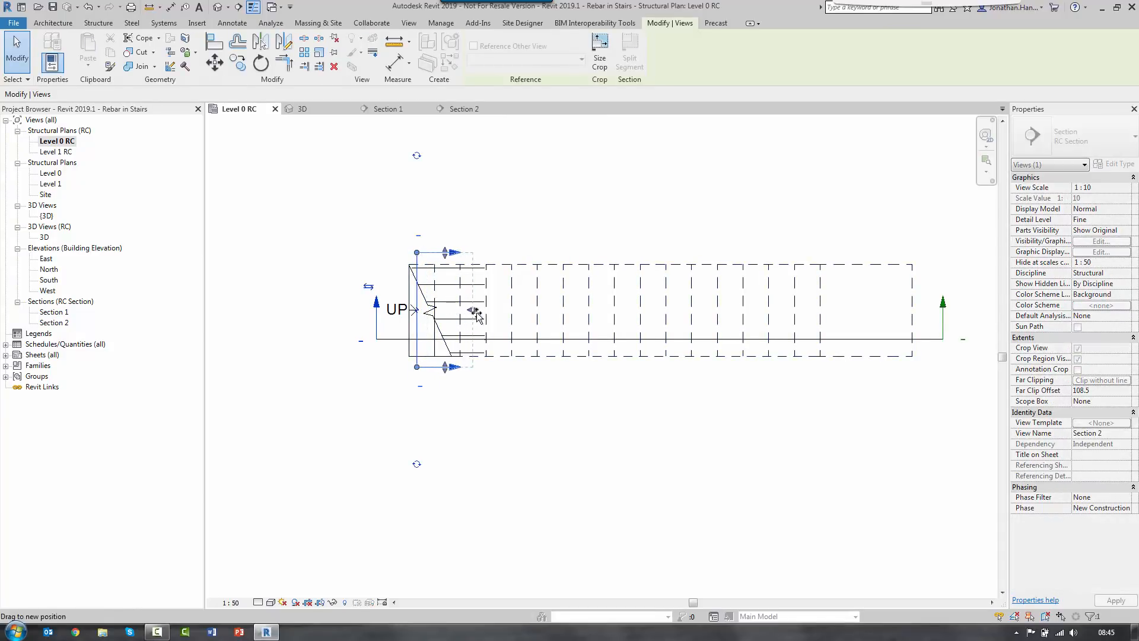
{"action": "key", "text": "Escape"}
{"action": "double_click", "coordinate": [49, 324]}
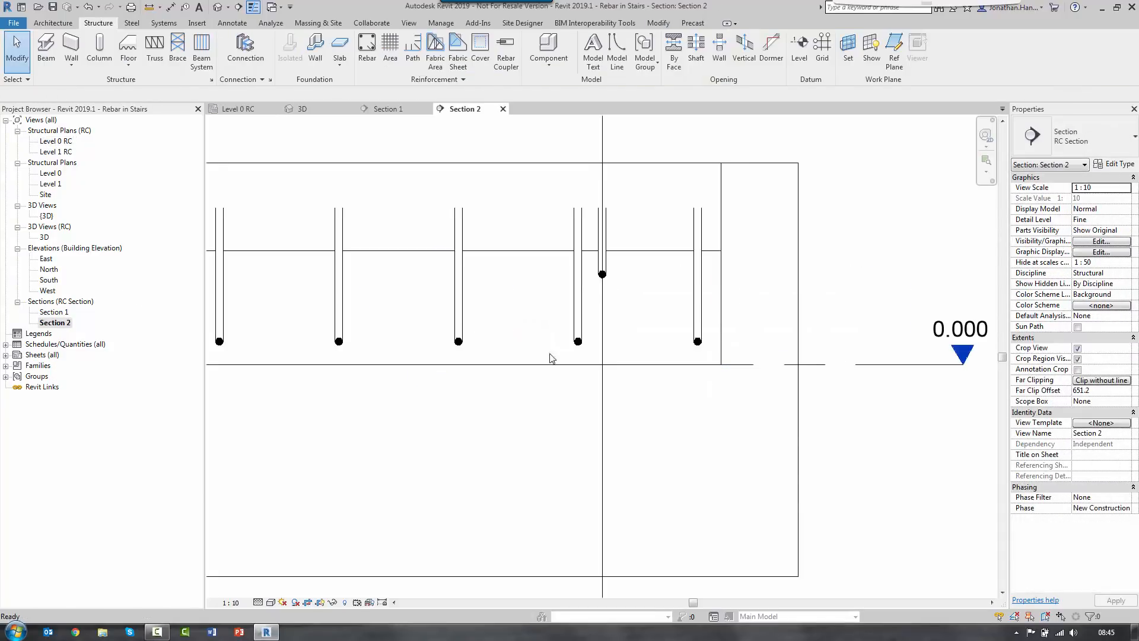
Step: Move the single upper H12 bar sideways so it sits against the inner side of the outermost lower bar
{"action": "left_click", "coordinate": [645, 256]}
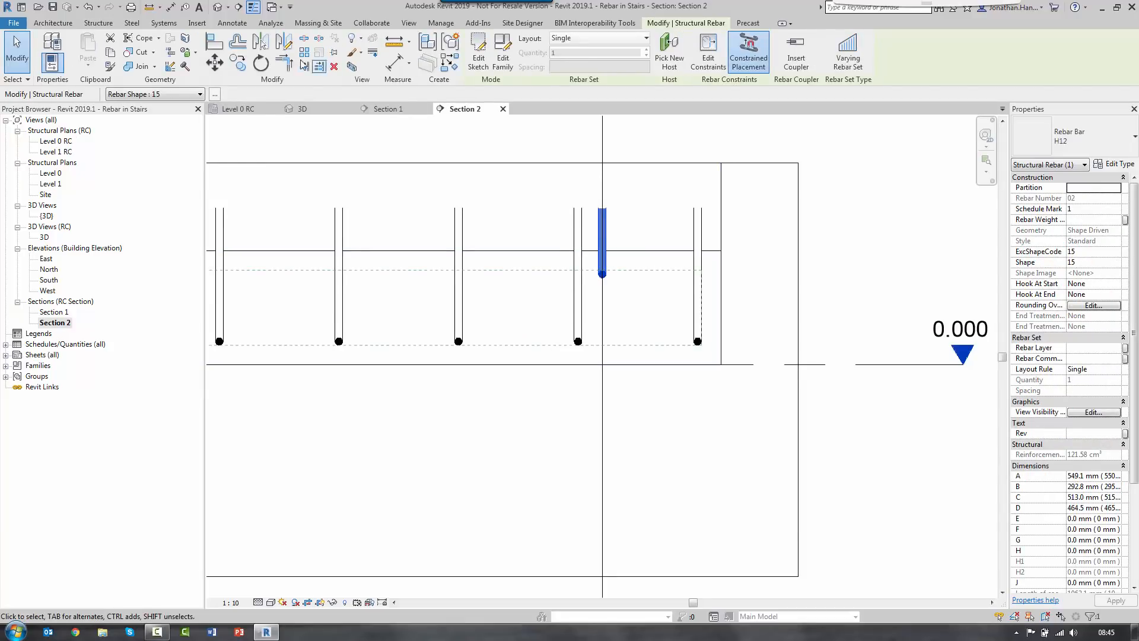
{"action": "left_click", "coordinate": [215, 62]}
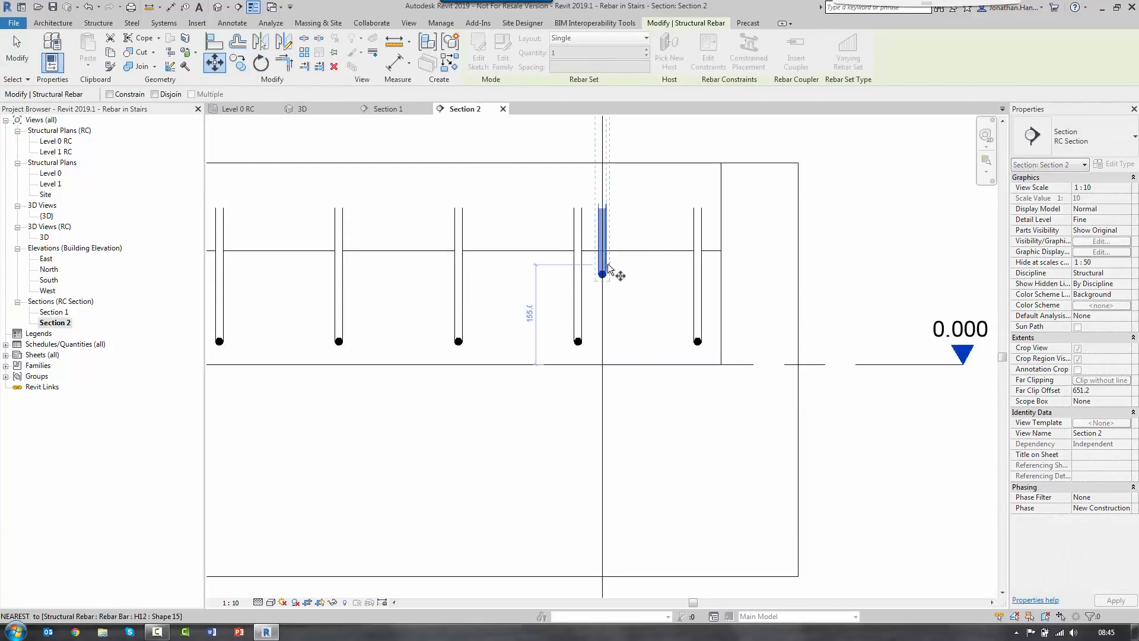
{"action": "left_click", "coordinate": [605, 263]}
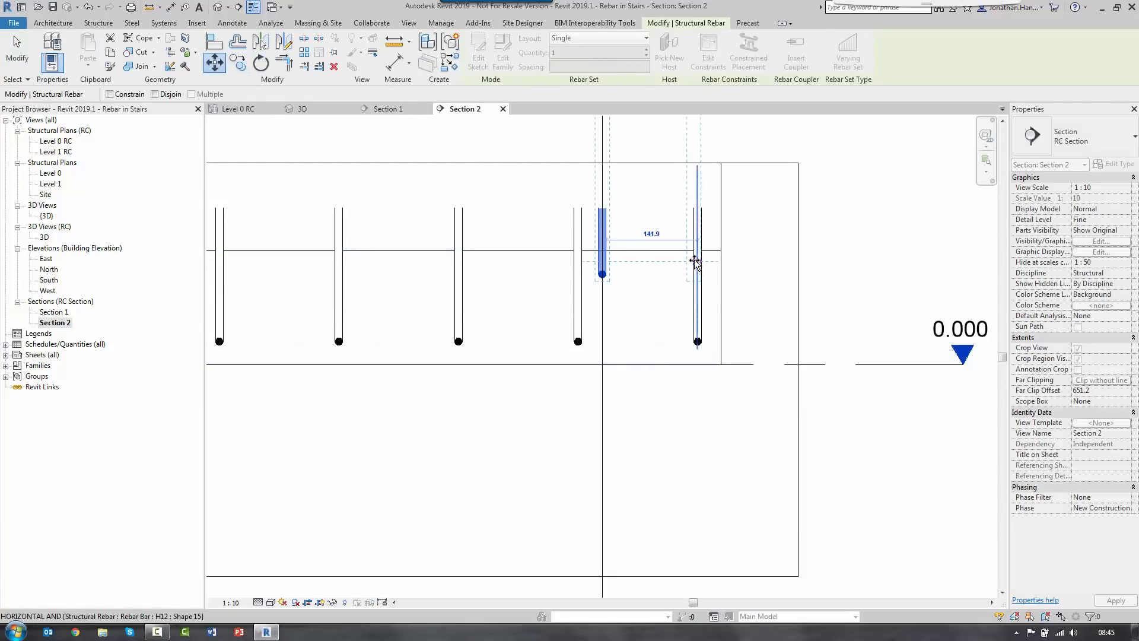
{"action": "left_click", "coordinate": [691, 263]}
{"action": "key", "text": "Escape"}
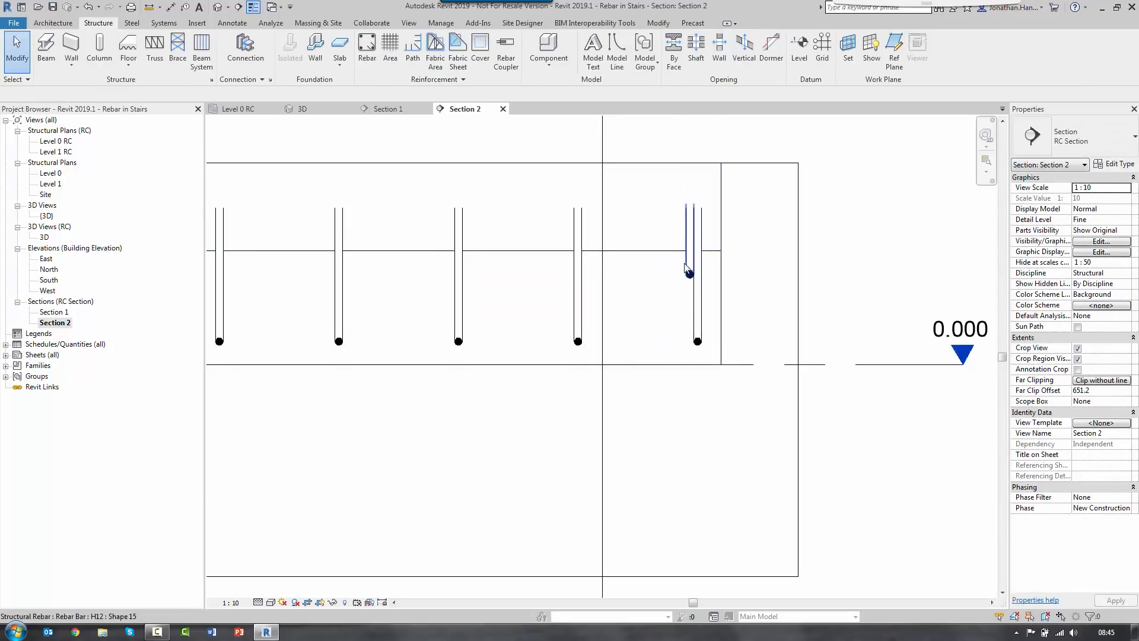
Step: Make multiple copies of the upper bar across the stair's width, one beside each of the five remaining lower bars
{"action": "left_click", "coordinate": [703, 271]}
{"action": "scroll", "coordinate": [702, 271], "scroll_direction": "down", "scroll_amount": 4}
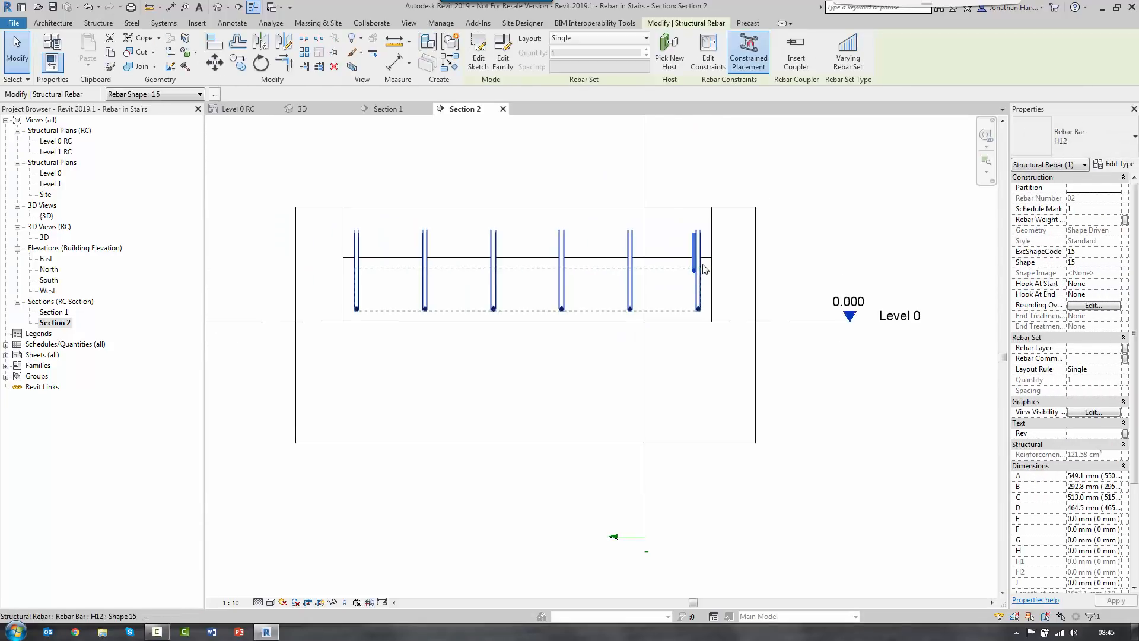
{"action": "left_click", "coordinate": [237, 70]}
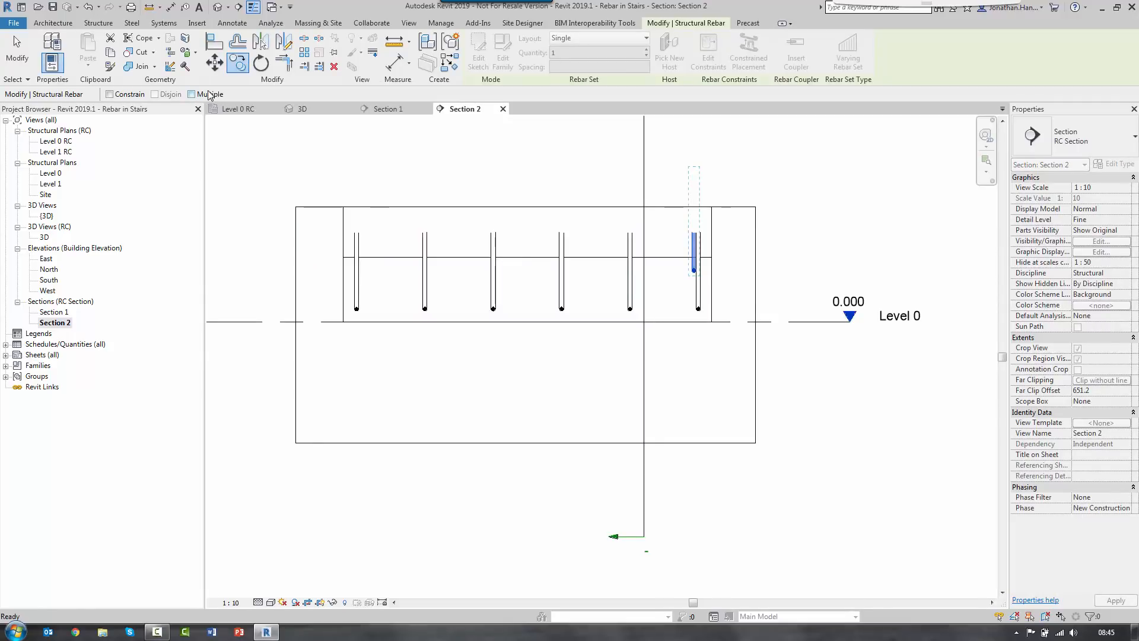
{"action": "scroll", "coordinate": [706, 264], "scroll_direction": "up", "scroll_amount": 5}
{"action": "left_click", "coordinate": [657, 254]}
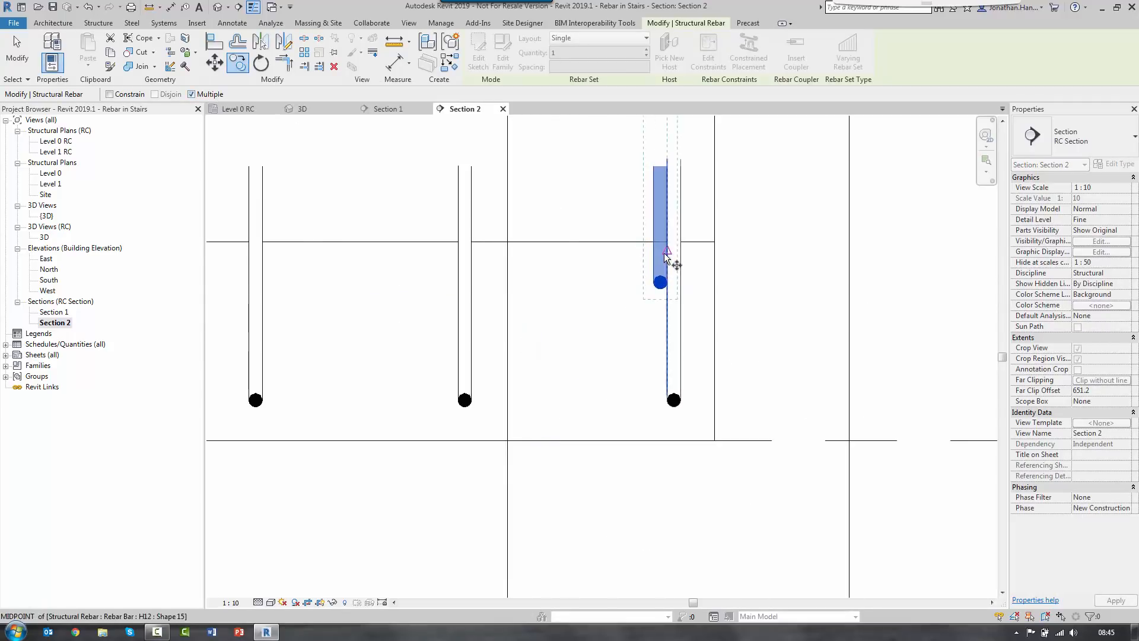
{"action": "left_click", "coordinate": [443, 250]}
{"action": "middle_click_drag", "start_coordinate": [459, 260], "coordinate": [626, 283]}
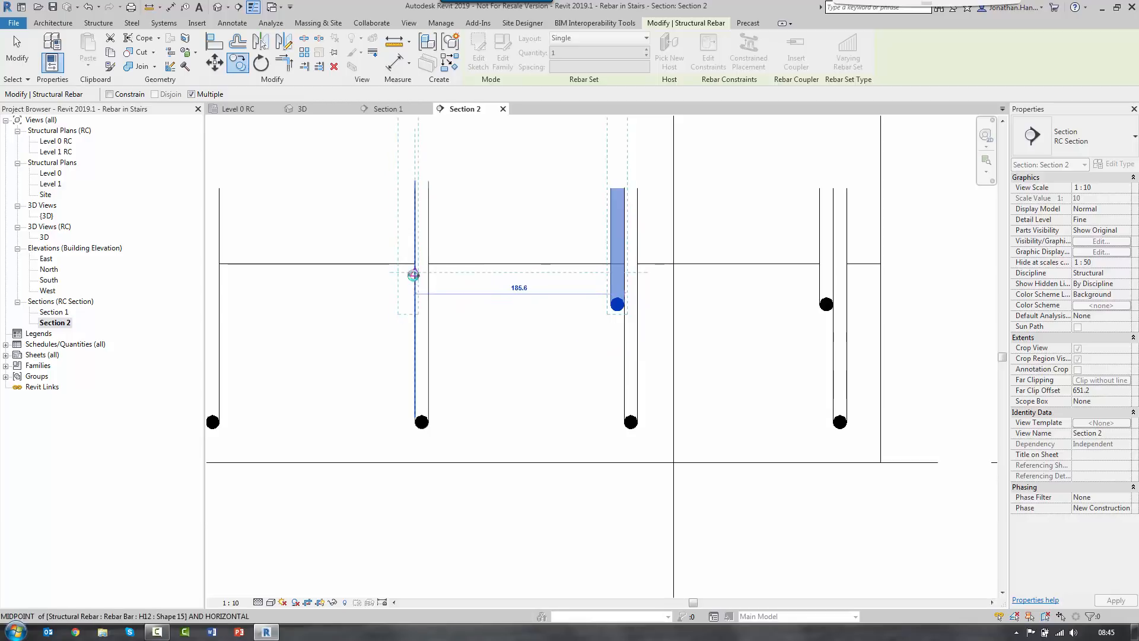
{"action": "left_click", "coordinate": [413, 275]}
{"action": "middle_click_drag", "start_coordinate": [282, 281], "coordinate": [493, 285]}
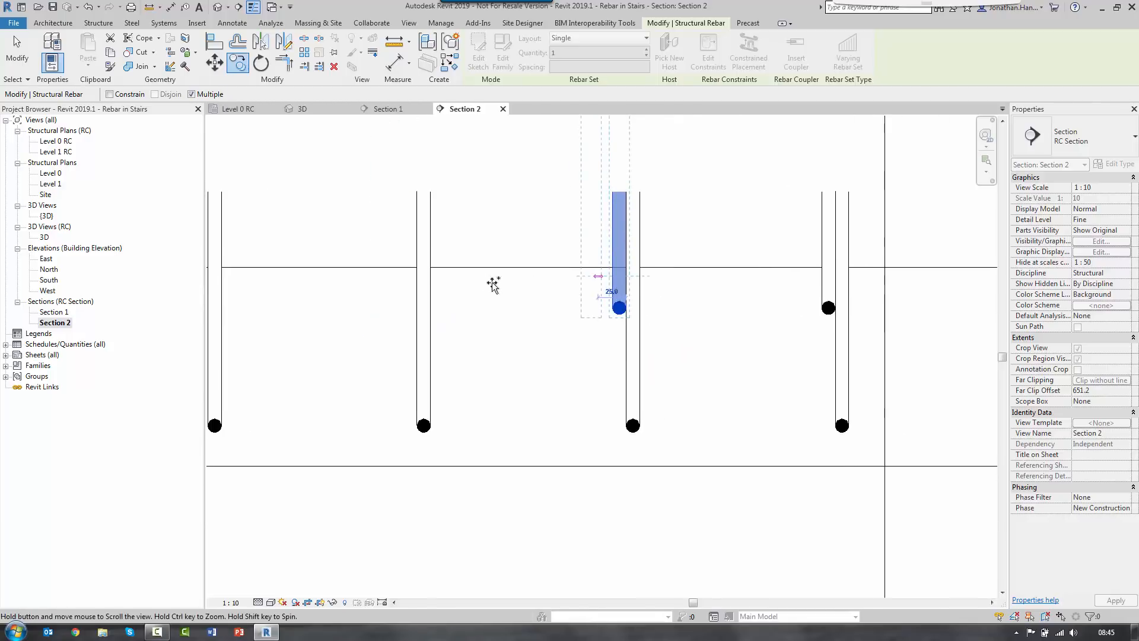
{"action": "left_click", "coordinate": [417, 287]}
{"action": "middle_click_drag", "start_coordinate": [394, 287], "coordinate": [662, 305]}
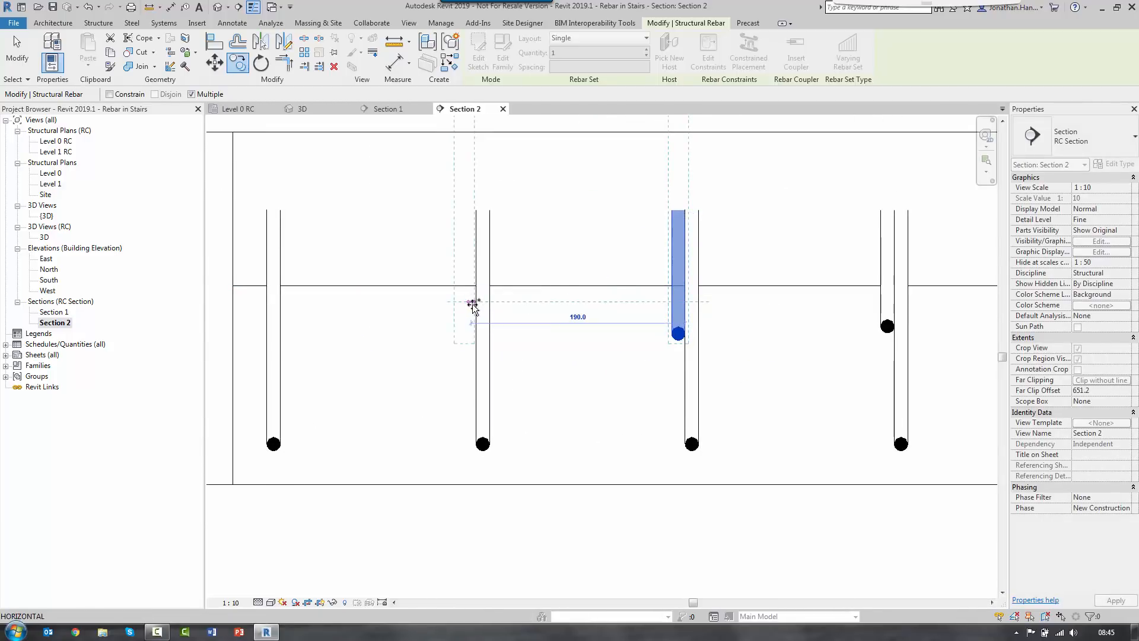
{"action": "left_click", "coordinate": [473, 305]}
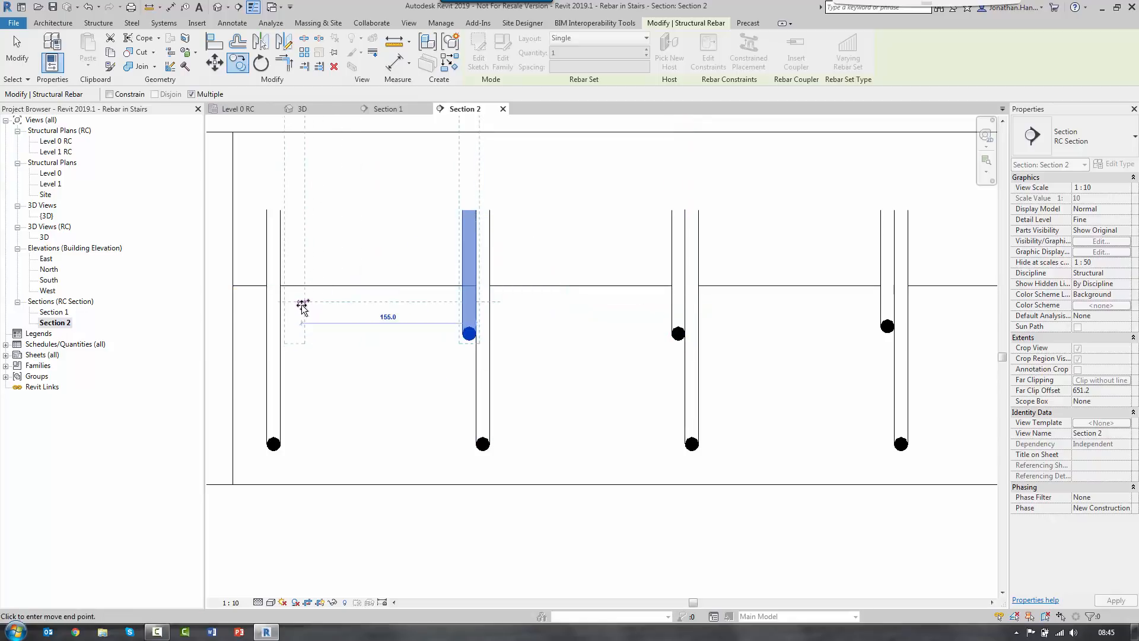
{"action": "left_click", "coordinate": [302, 305]}
{"action": "key", "text": "Escape"}
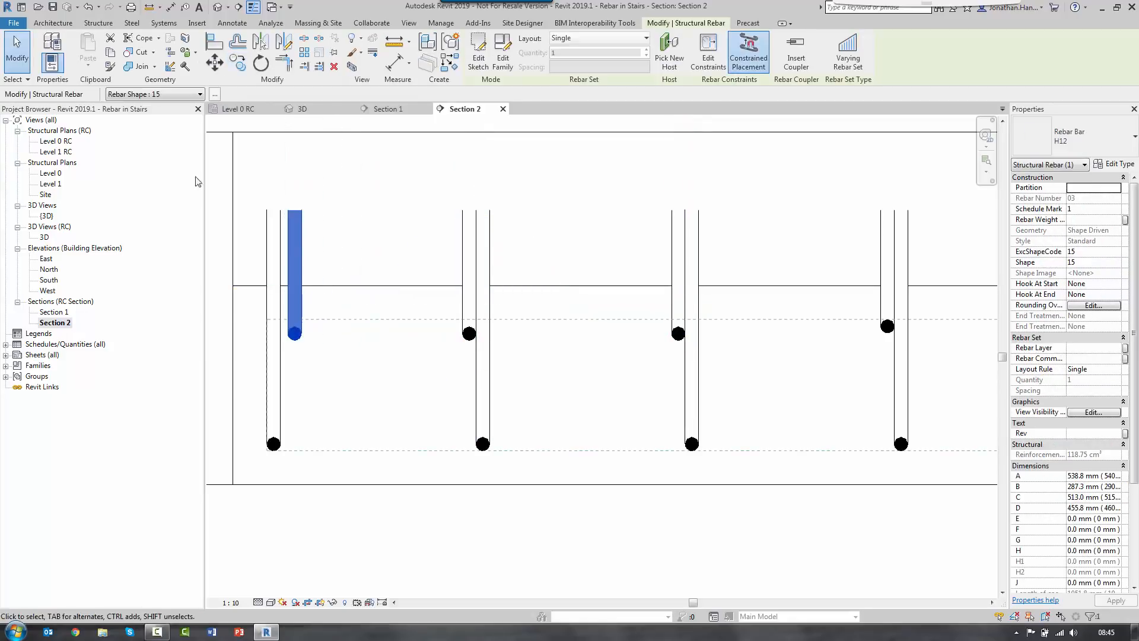
Step: Move the outermost copied upper bar sideways so its edge meets the adjacent outermost lower bar in Section 2
{"action": "left_click", "coordinate": [215, 61]}
{"action": "scroll", "coordinate": [291, 304], "scroll_direction": "up", "scroll_amount": 3}
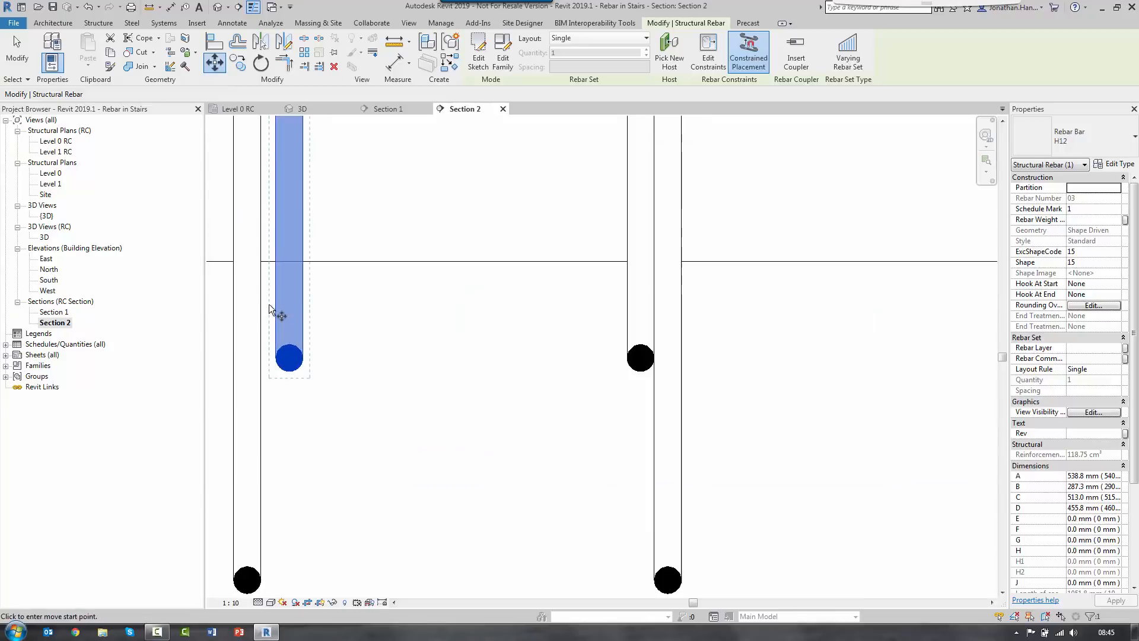
{"action": "left_click", "coordinate": [275, 304]}
{"action": "left_click", "coordinate": [261, 300]}
{"action": "scroll", "coordinate": [261, 301], "scroll_direction": "down", "scroll_amount": 5}
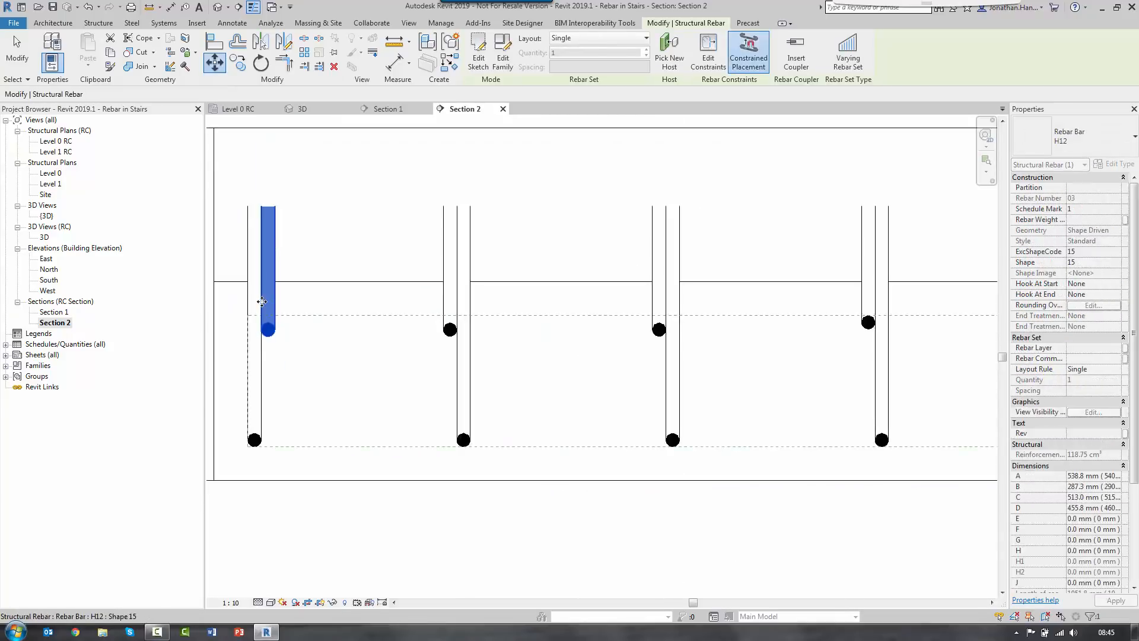
{"action": "key", "text": "Escape"}
Step: Delete the four copied upper bars that sit out of level, keeping the original upper bar and its nearest copy
{"action": "middle_click_drag", "start_coordinate": [654, 304], "coordinate": [532, 286]}
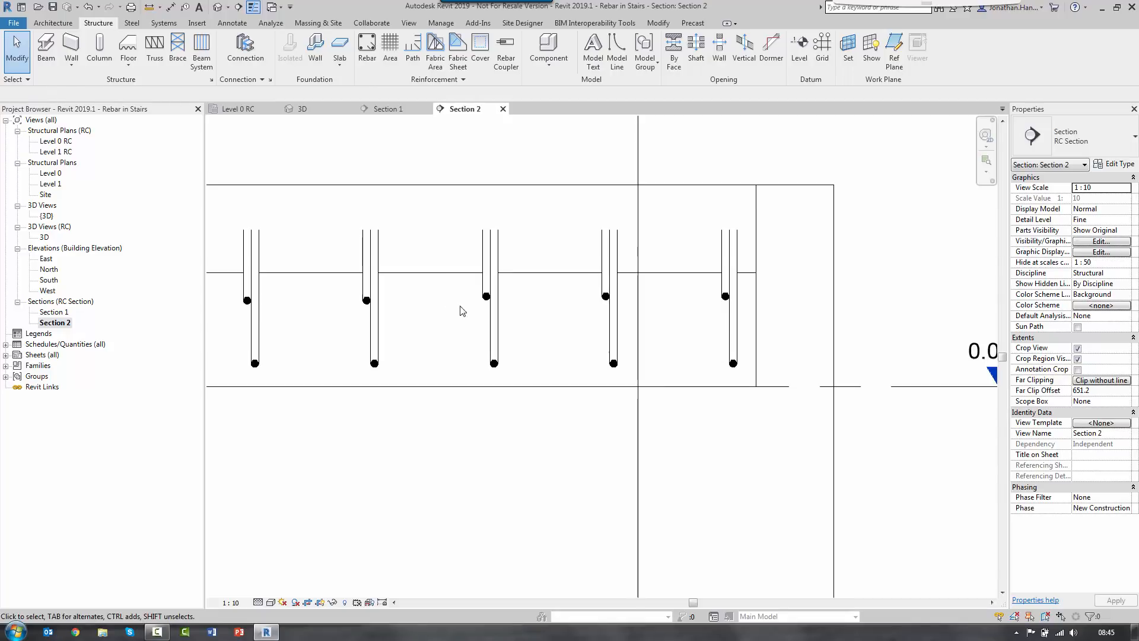
{"action": "left_click", "coordinate": [487, 296]}
{"action": "key", "text": "Escape"}
{"action": "scroll", "coordinate": [465, 303], "scroll_direction": "down", "scroll_amount": 3}
{"action": "left_click_drag", "start_coordinate": [236, 245], "coordinate": [518, 314]}
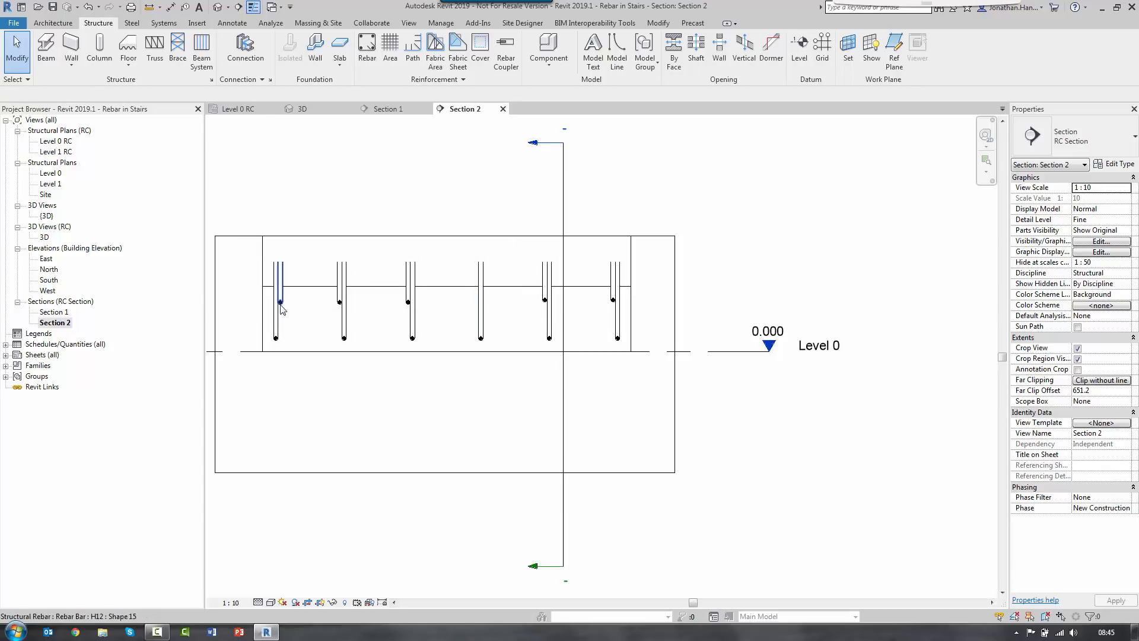
{"action": "left_click", "coordinate": [281, 305]}
{"action": "left_click", "coordinate": [343, 303], "text": "ctrl"}
{"action": "left_click", "coordinate": [408, 300], "text": "ctrl"}
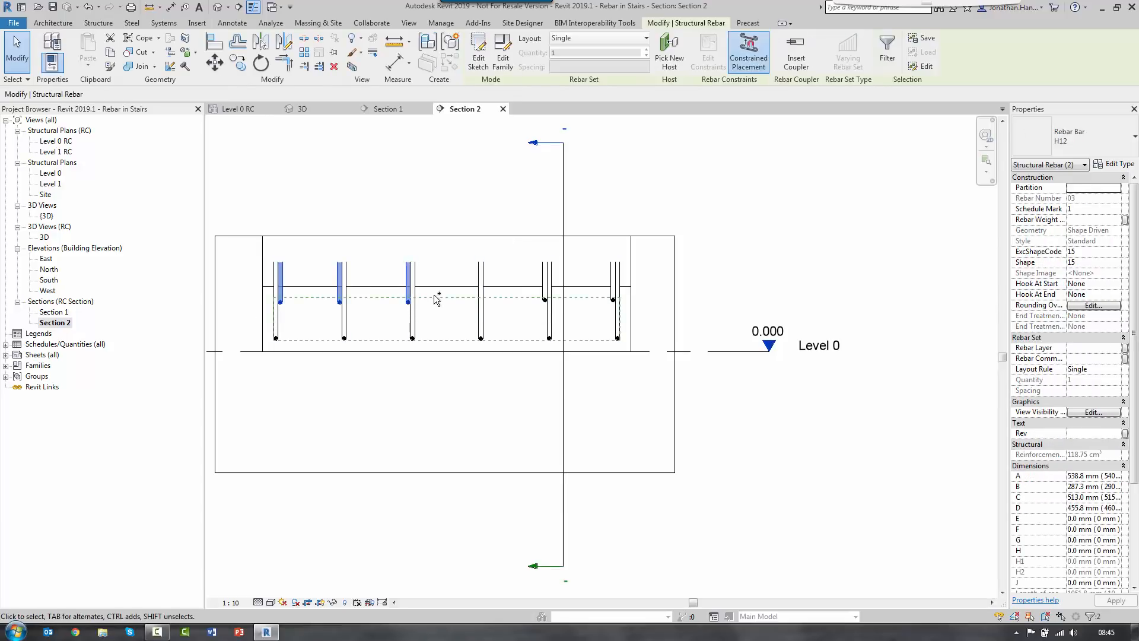
{"action": "key", "text": "Escape"}
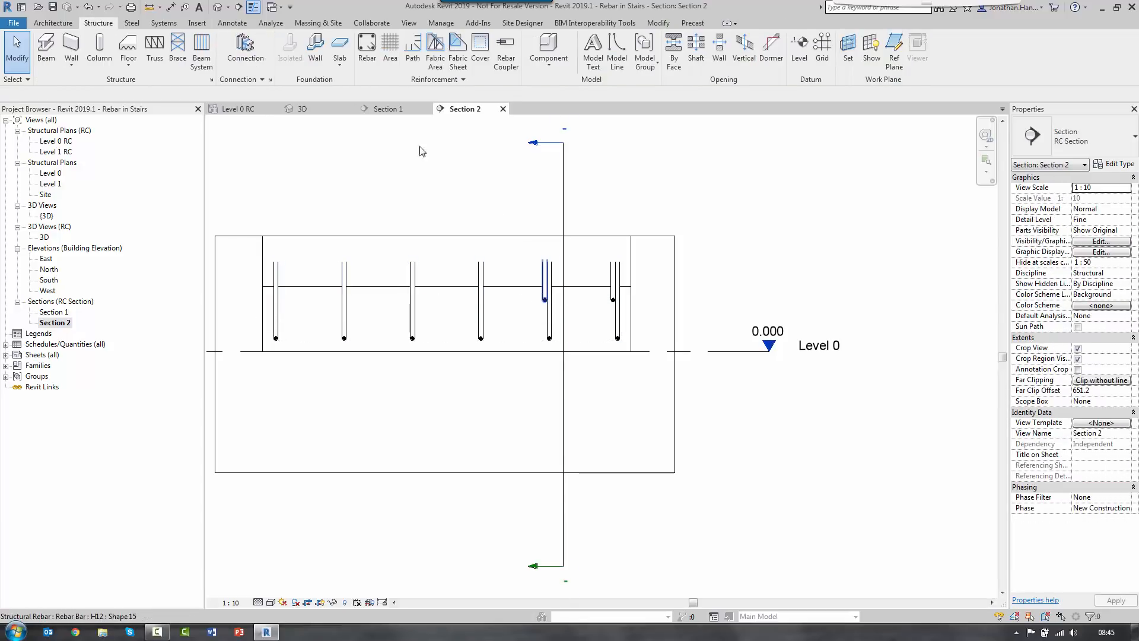
Step: Make multiple copies of the level upper bar, one beside each of the four lower bars lacking an upper bar
{"action": "scroll", "coordinate": [546, 290], "scroll_direction": "up", "scroll_amount": 5}
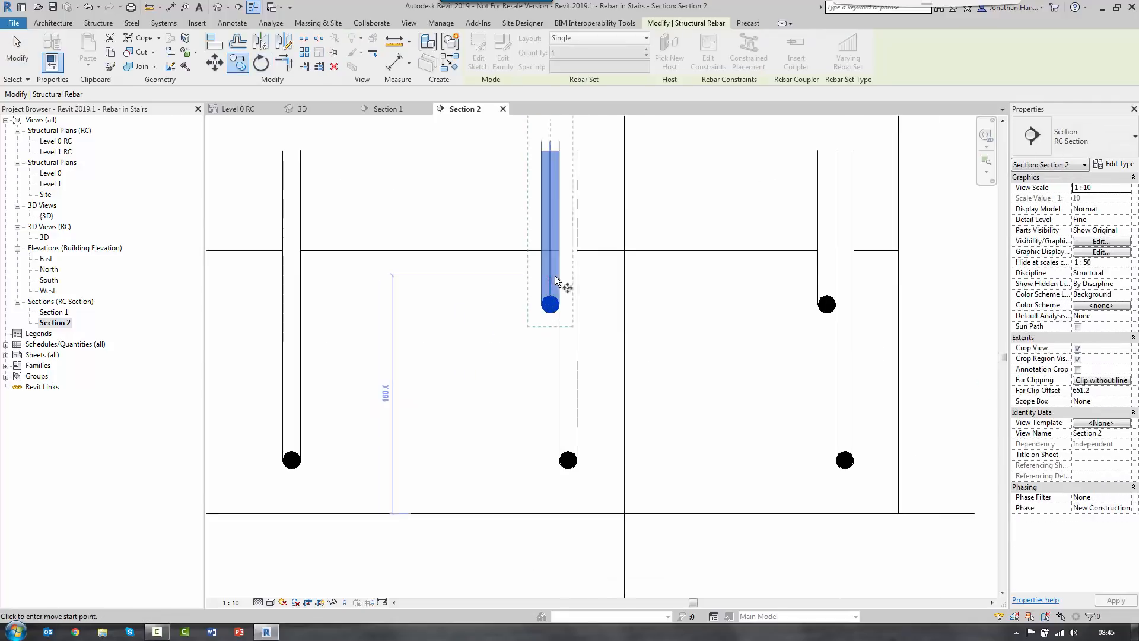
{"action": "left_click", "coordinate": [558, 275]}
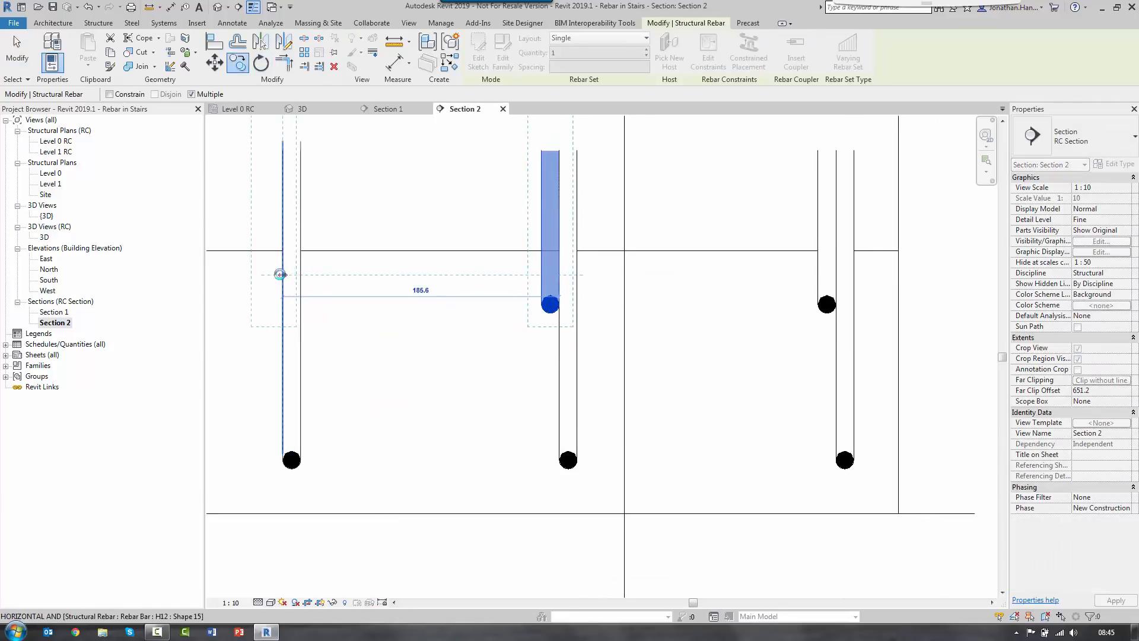
{"action": "middle_click_drag", "start_coordinate": [561, 282], "coordinate": [643, 317]}
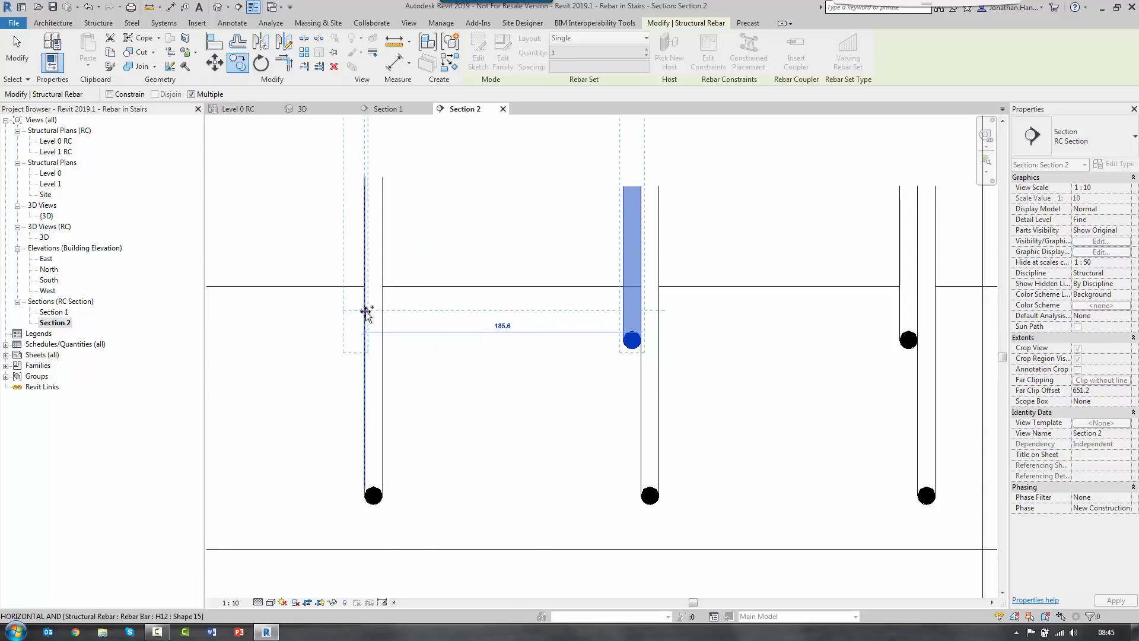
{"action": "middle_click_drag", "start_coordinate": [364, 313], "coordinate": [531, 315]}
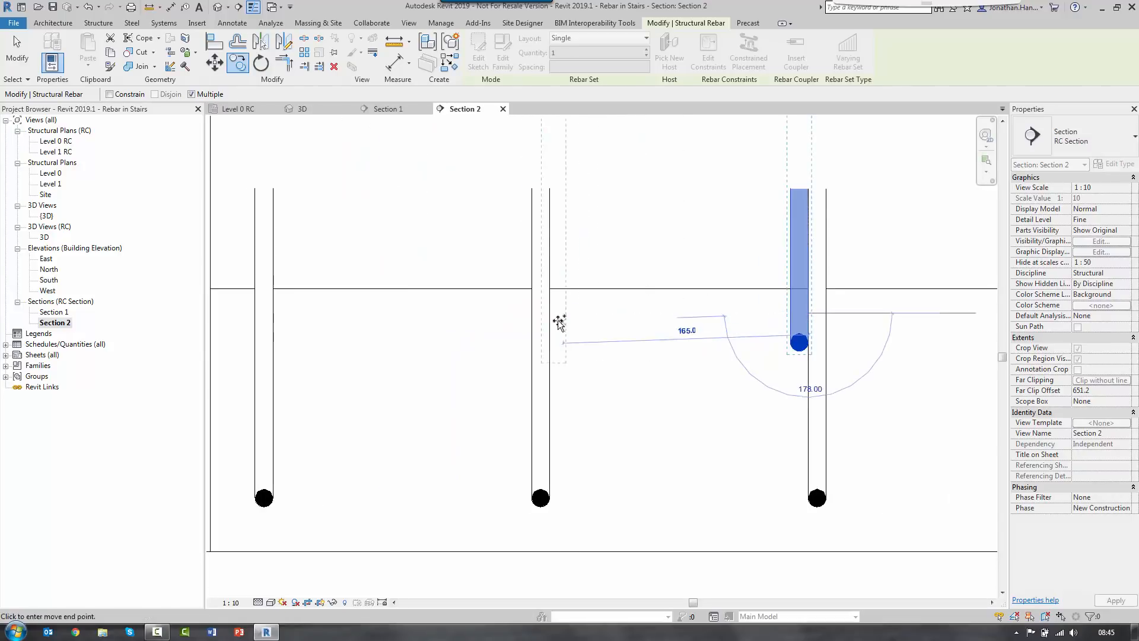
{"action": "left_click", "coordinate": [530, 315]}
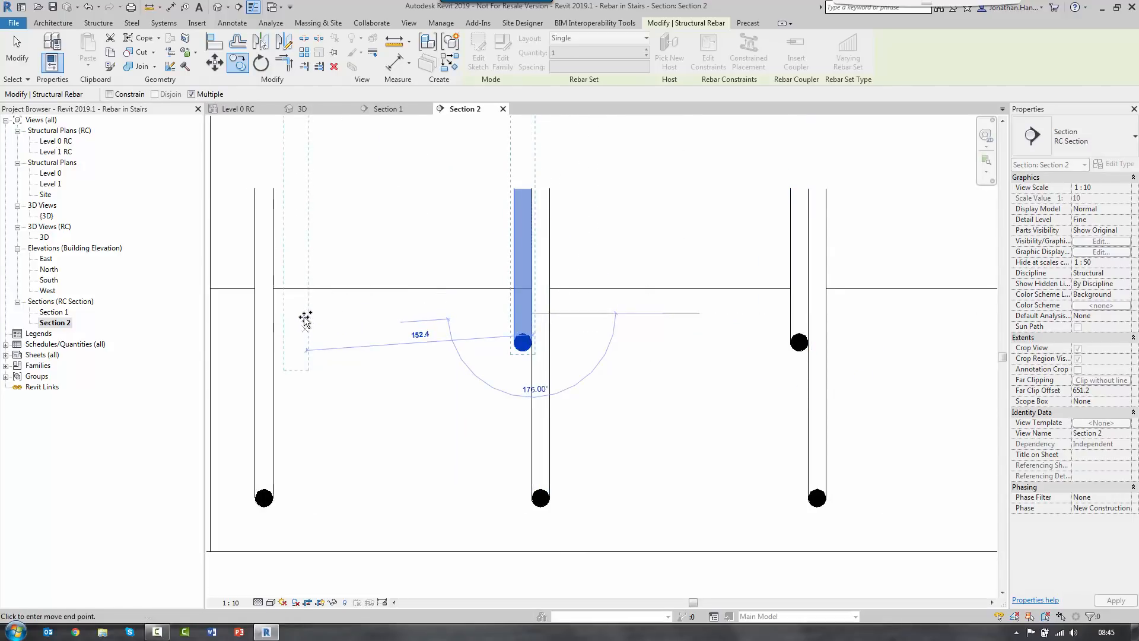
{"action": "left_click", "coordinate": [302, 315]}
{"action": "key", "text": "Escape"}
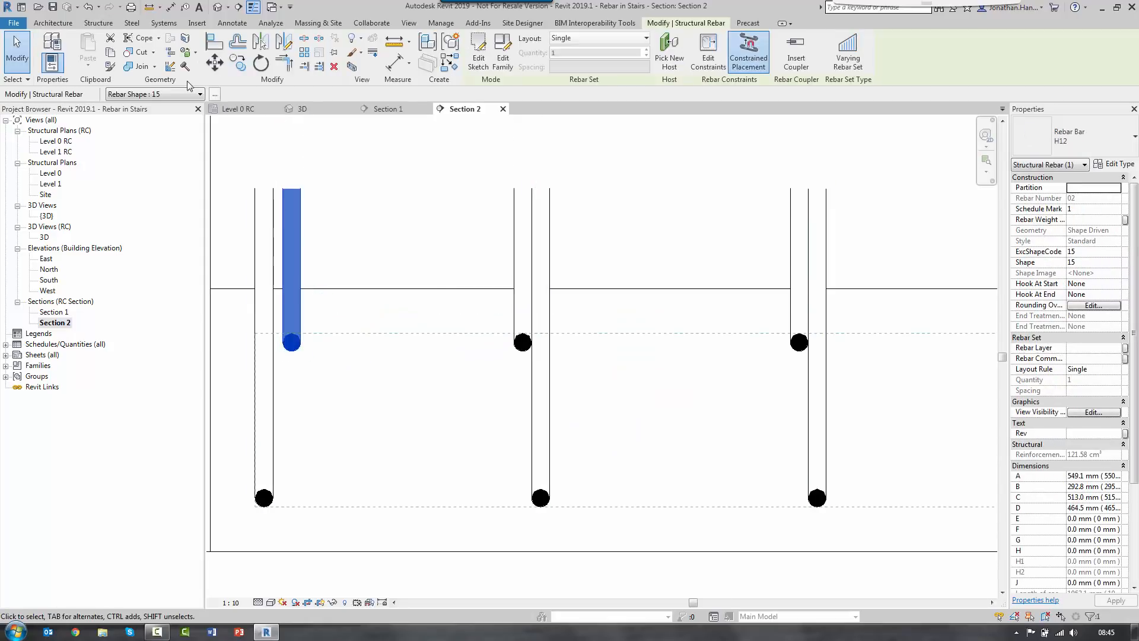
Step: Shift the last upper-bar copy sideways so it sits against the inner side of its outermost lower bar
{"action": "left_click", "coordinate": [214, 62]}
{"action": "left_click", "coordinate": [292, 297]}
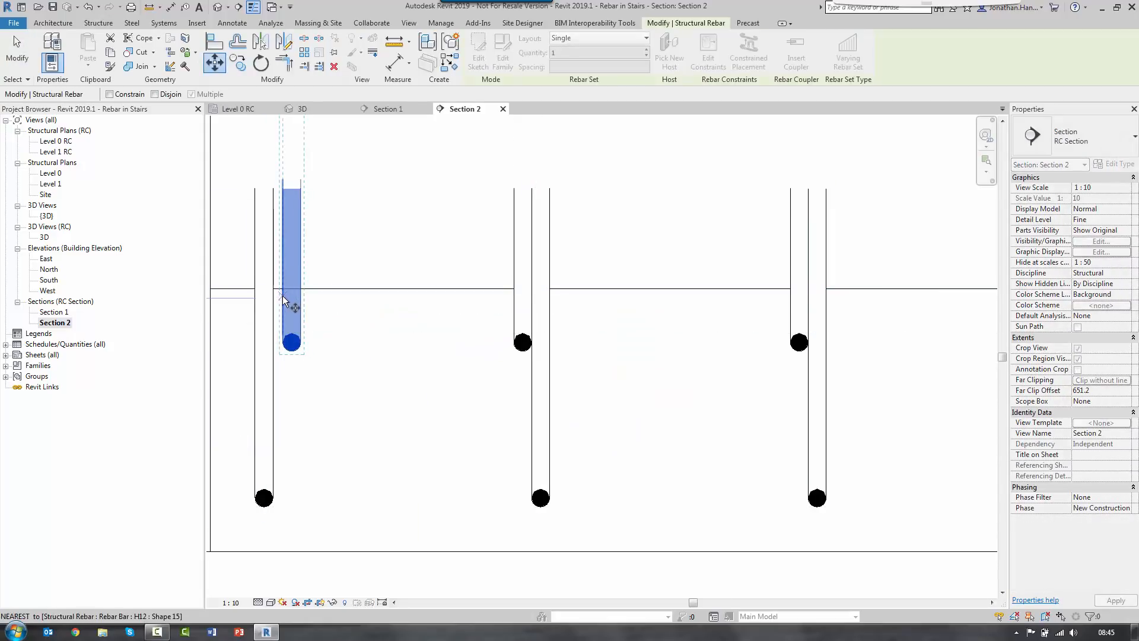
{"action": "left_click", "coordinate": [275, 298]}
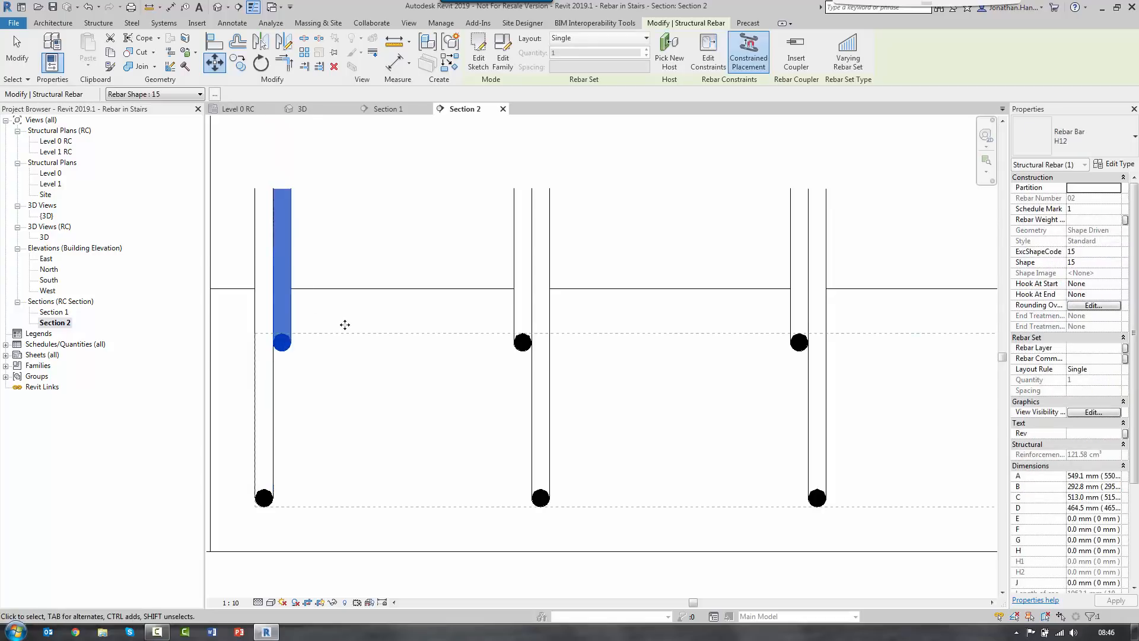
{"action": "scroll", "coordinate": [346, 326], "scroll_direction": "down", "scroll_amount": 6}
{"action": "key", "text": "Escape"}
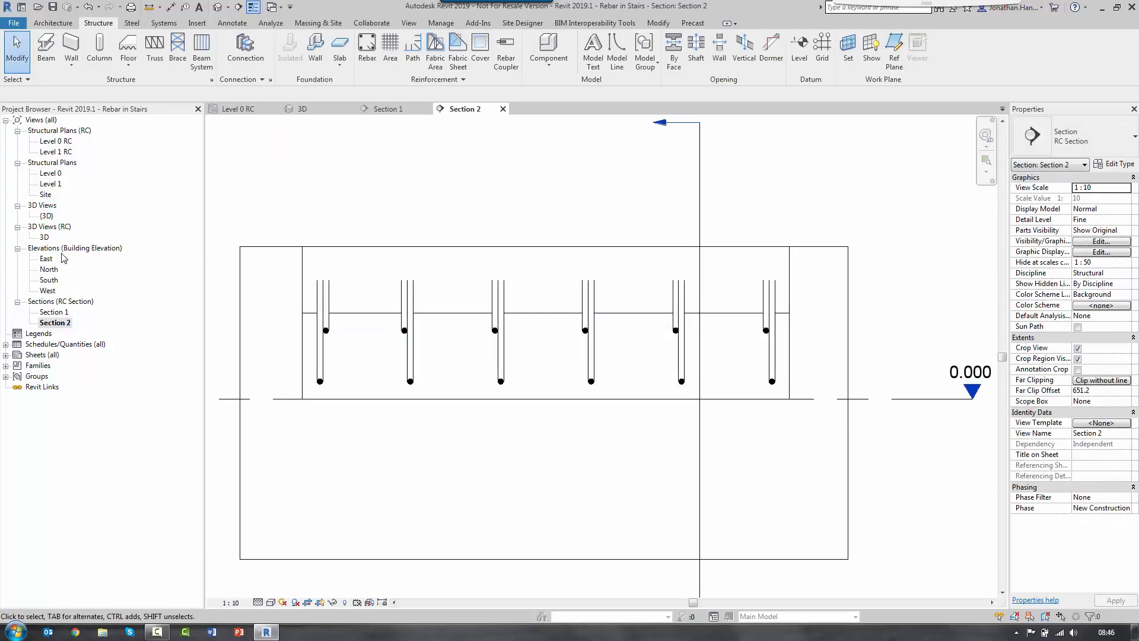
Step: In the RC 3D view, set all rebar in the stair host to display unobscured and as solid in view 3D
{"action": "double_click", "coordinate": [45, 237]}
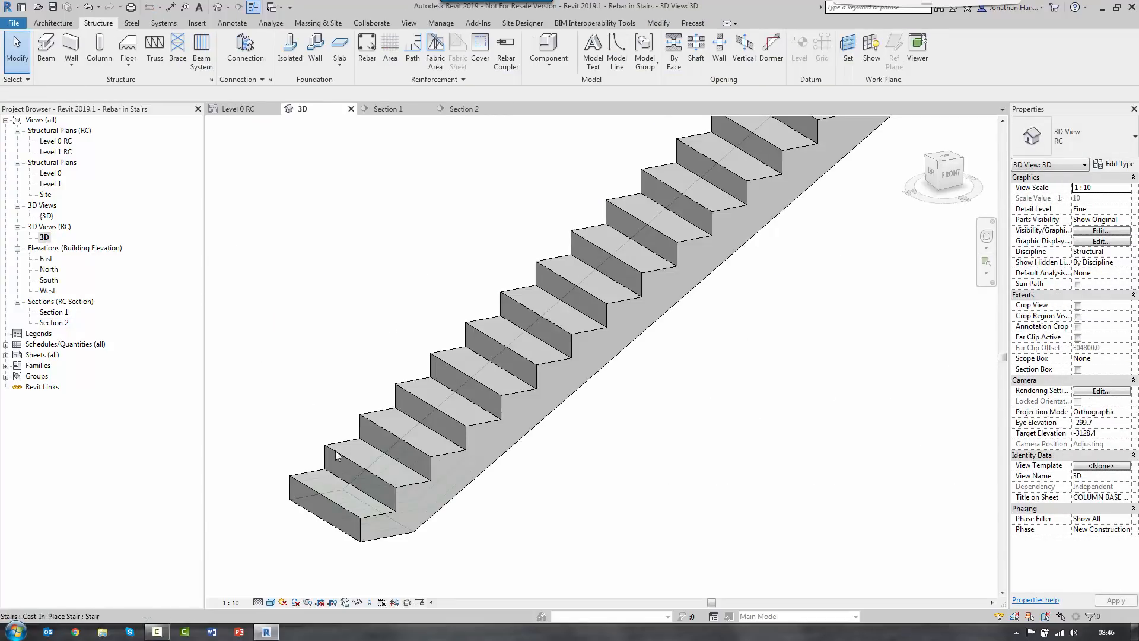
{"action": "scroll", "coordinate": [295, 443], "scroll_direction": "up", "scroll_amount": 5}
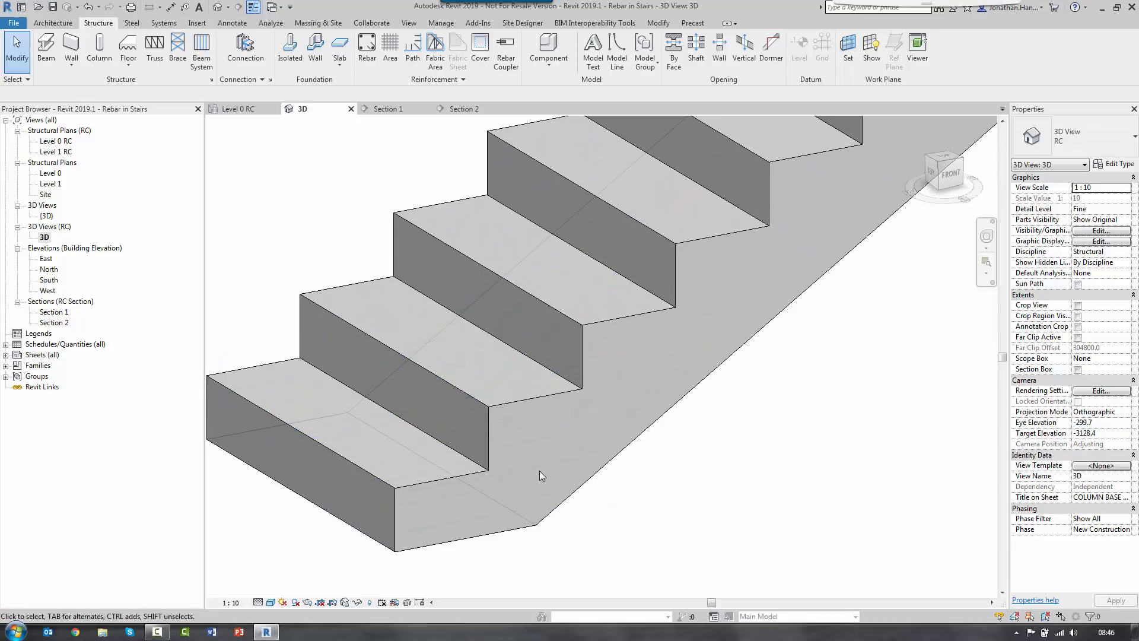
{"action": "right_click", "coordinate": [533, 447]}
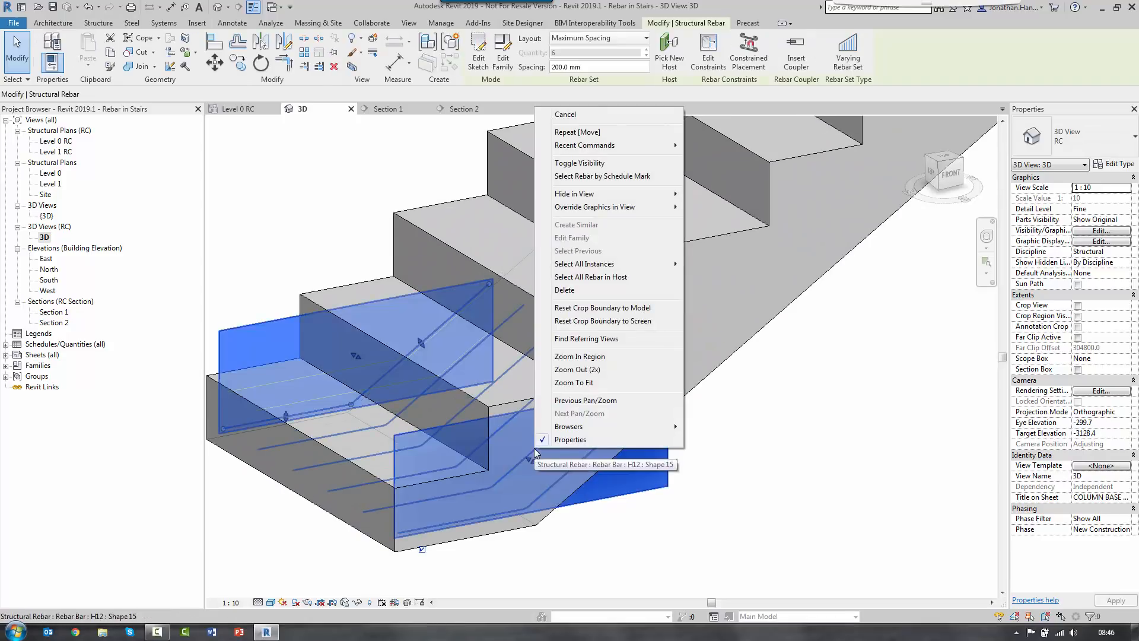
{"action": "left_click", "coordinate": [580, 277]}
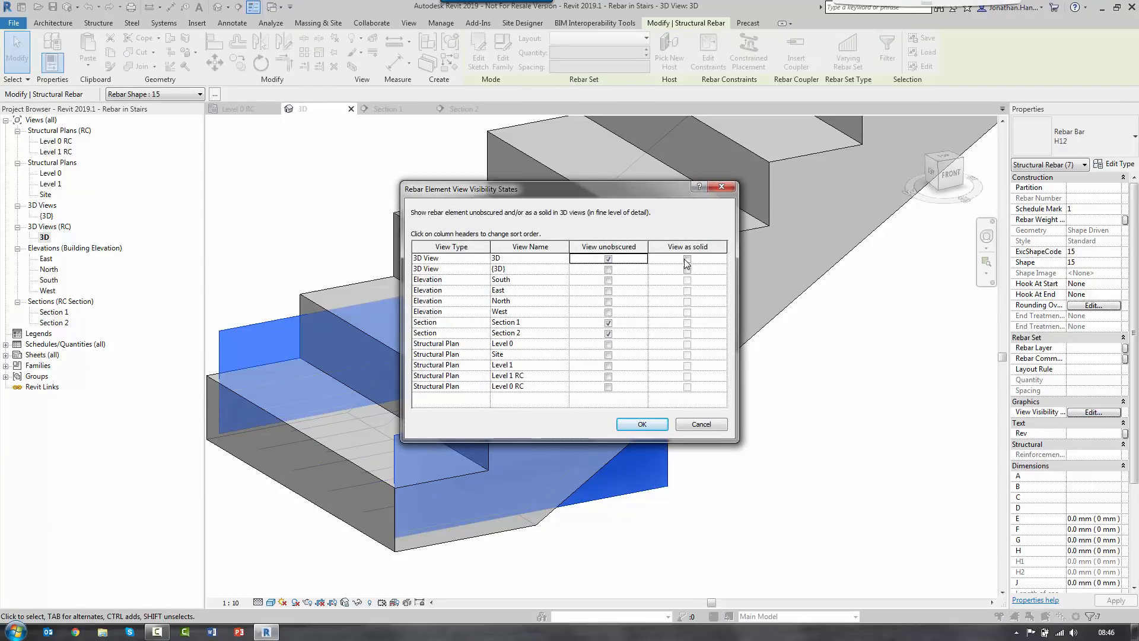
{"action": "left_click", "coordinate": [645, 423]}
{"action": "left_click", "coordinate": [699, 538]}
Step: Examine in 3D how the upper and lower bars lie side by side along the bottom of the stair flight
{"action": "middle_click_drag", "start_coordinate": [698, 538], "coordinate": [612, 370]}
{"action": "scroll", "coordinate": [467, 294], "scroll_direction": "up", "scroll_amount": 2}
{"action": "scroll", "coordinate": [485, 261], "scroll_direction": "down", "scroll_amount": 1}
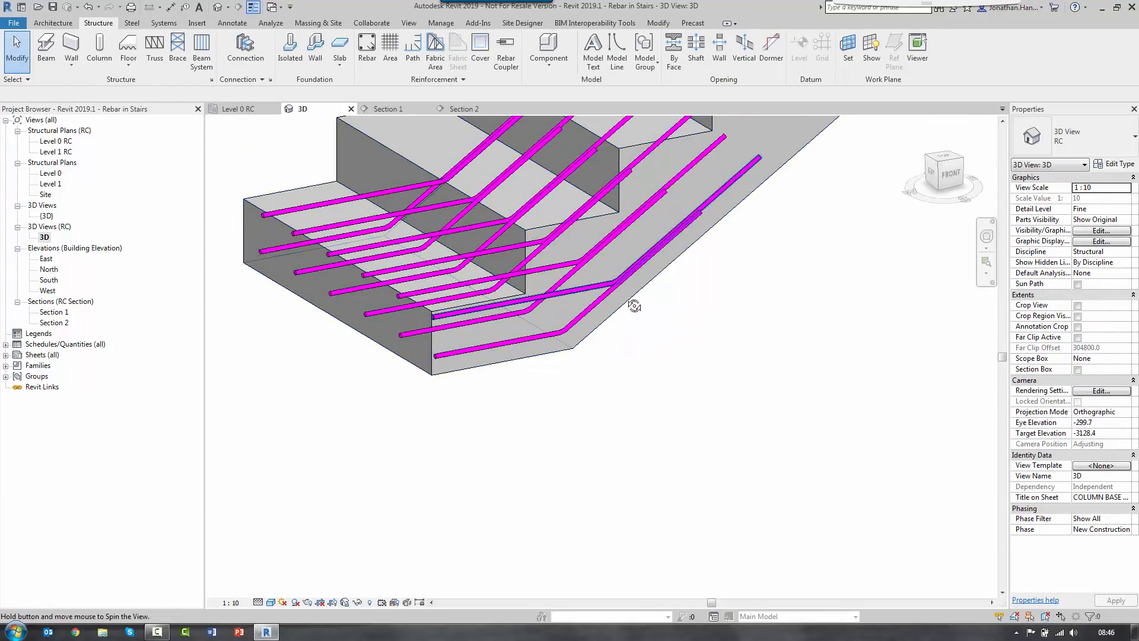
{"action": "middle_click_drag", "start_coordinate": [629, 308], "coordinate": [687, 326], "text": "shift"}
{"action": "scroll", "coordinate": [724, 361], "scroll_direction": "up", "scroll_amount": 3}
{"action": "scroll", "coordinate": [756, 392], "scroll_direction": "down", "scroll_amount": 6}
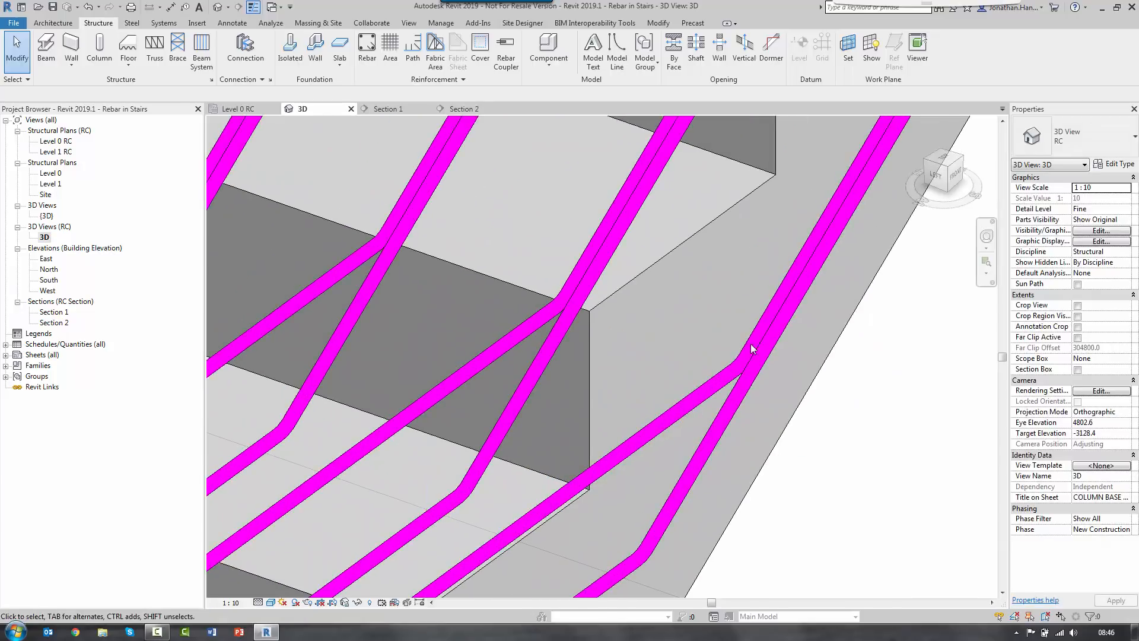
{"action": "middle_click_drag", "start_coordinate": [745, 376], "coordinate": [672, 397]}
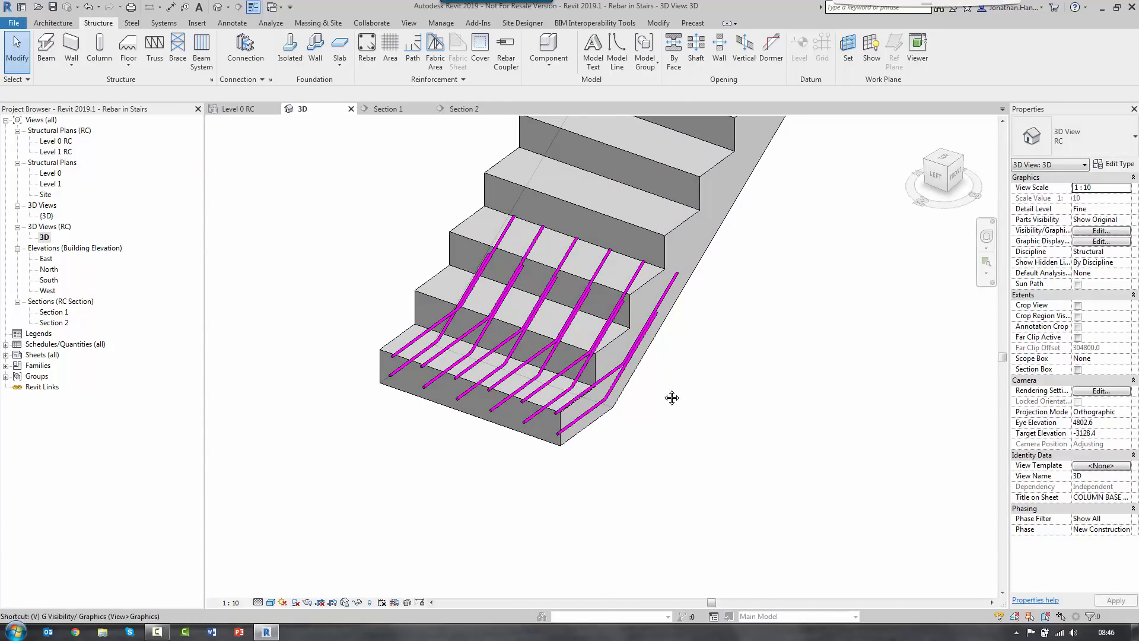
Step: Change the 3D view's Shape 15 filter to an orange (RGB 255-128-000) projection surface pattern and apply the override
{"action": "key", "text": "g"}
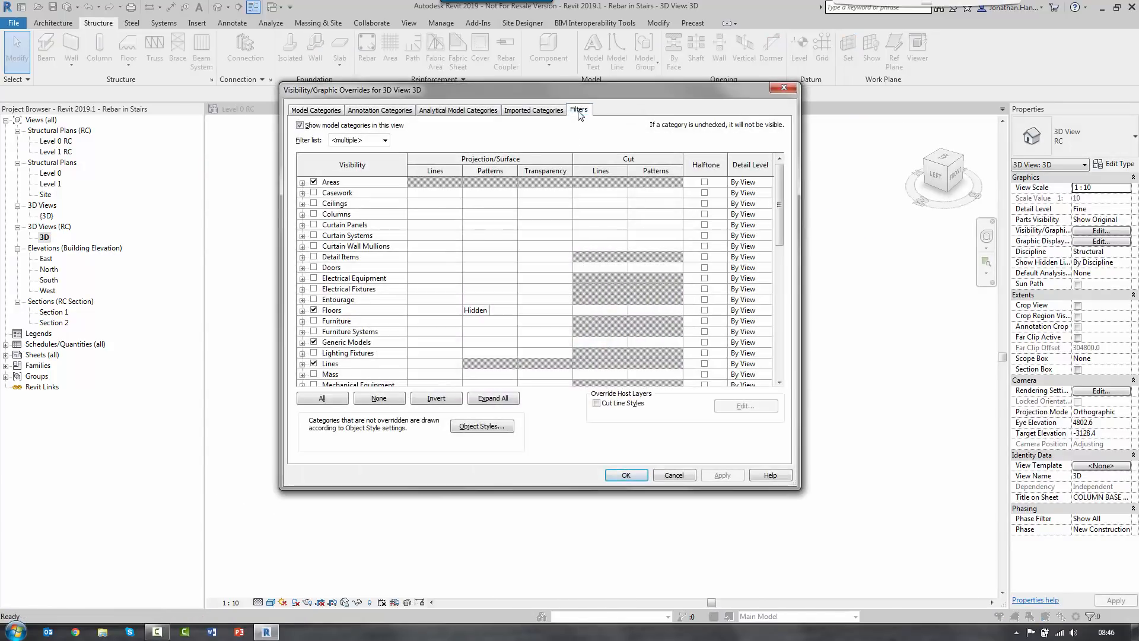
{"action": "left_click", "coordinate": [579, 110]}
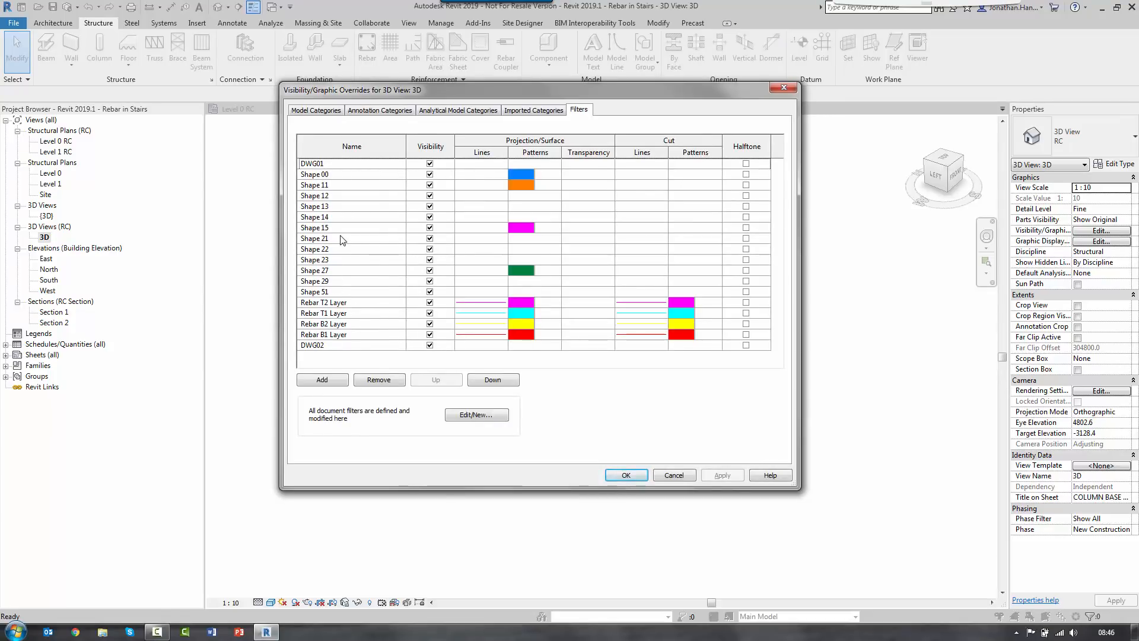
{"action": "left_click", "coordinate": [523, 229]}
{"action": "left_click", "coordinate": [522, 229]}
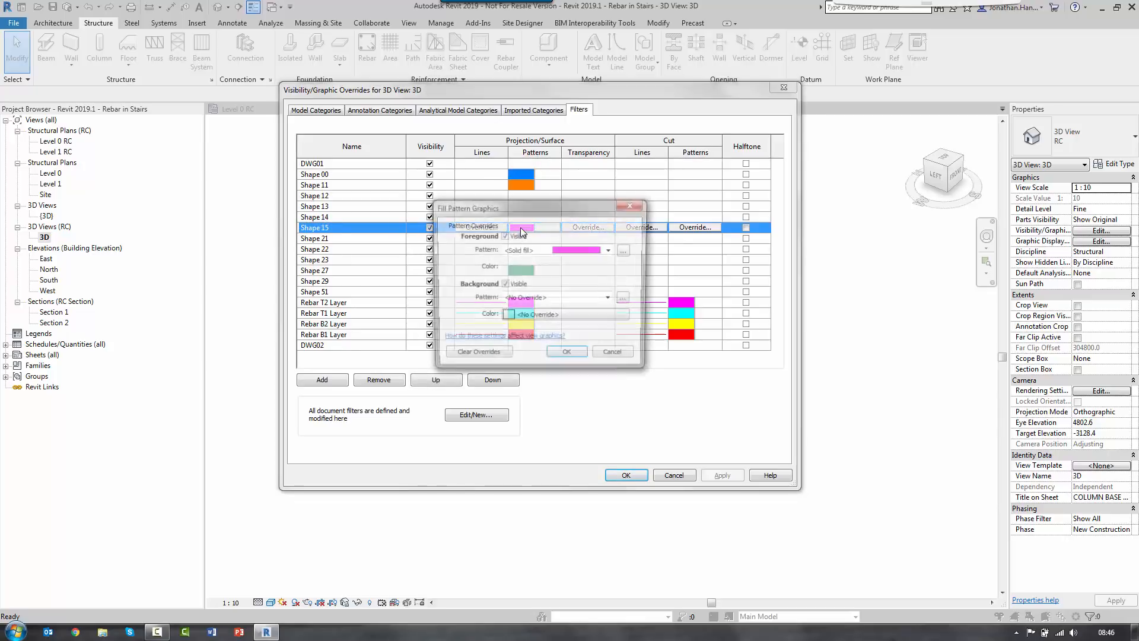
{"action": "left_click", "coordinate": [599, 265]}
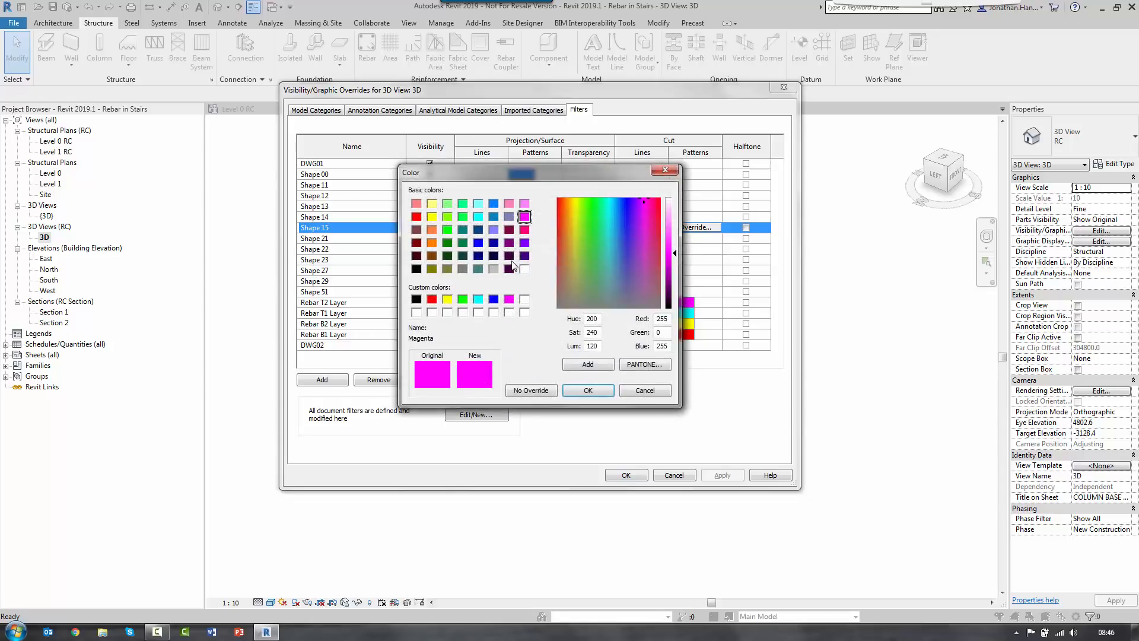
{"action": "left_click", "coordinate": [433, 243]}
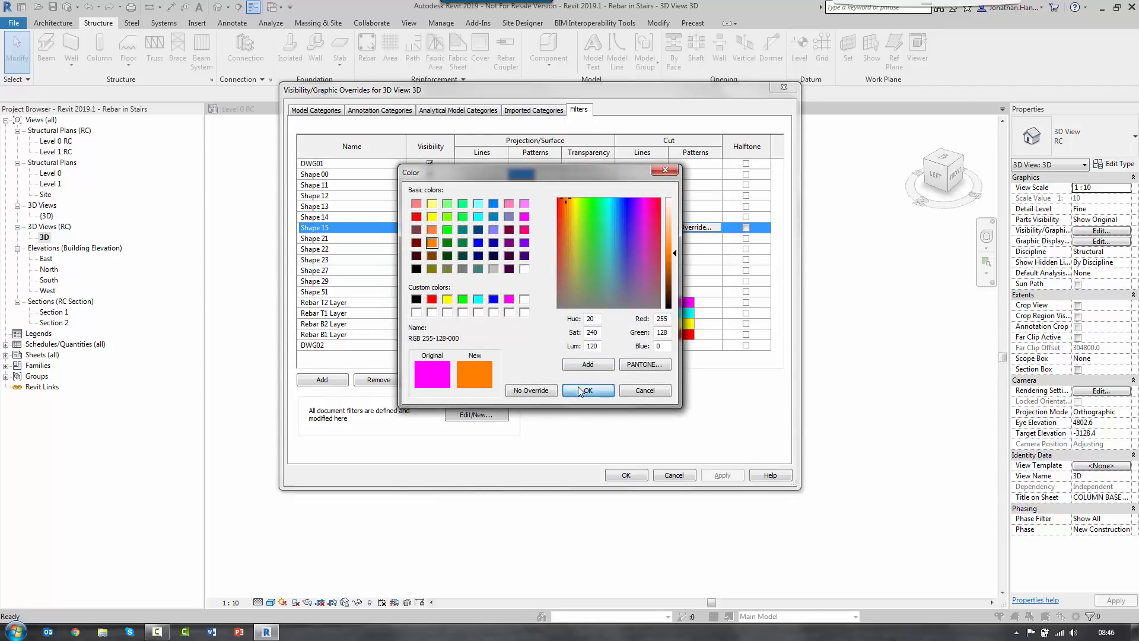
{"action": "left_click", "coordinate": [577, 386]}
{"action": "left_click", "coordinate": [571, 361]}
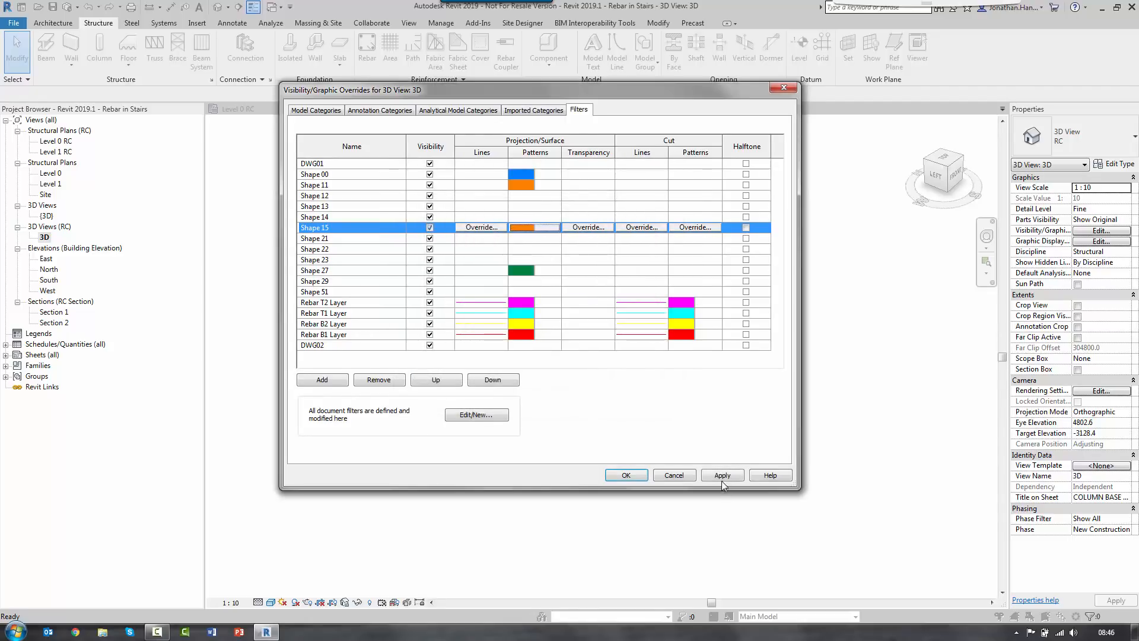
{"action": "left_click", "coordinate": [721, 477]}
{"action": "left_click", "coordinate": [639, 475]}
{"action": "scroll", "coordinate": [617, 394], "scroll_direction": "up", "scroll_amount": 5}
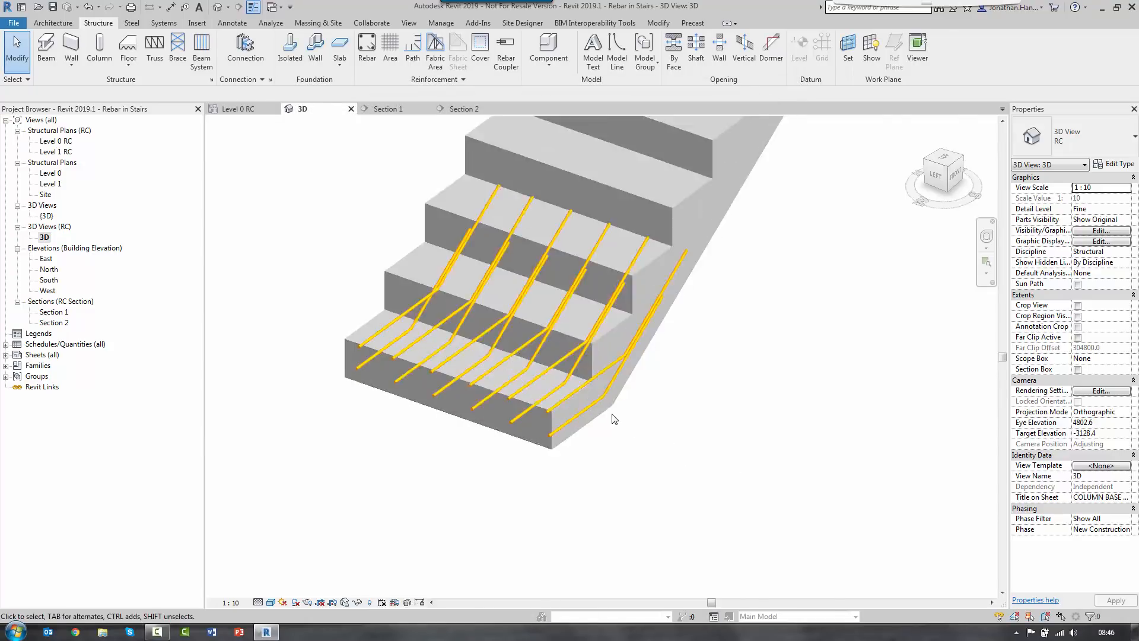
{"action": "scroll", "coordinate": [652, 417], "scroll_direction": "down", "scroll_amount": 6}
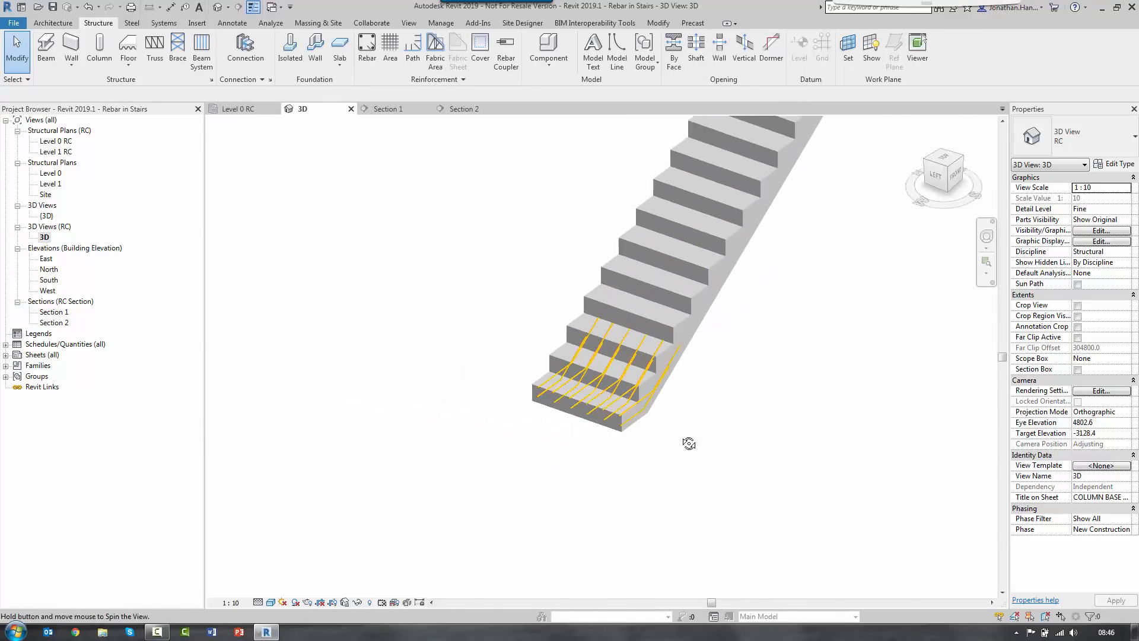
{"action": "middle_click_drag", "start_coordinate": [686, 442], "coordinate": [616, 430], "text": "shift"}
Step: In Section 1, sketch a stair-hosted bar along the bottom step's upper cover for 280 mm, then inclined to the next step's inner cover corner
{"action": "double_click", "coordinate": [49, 312]}
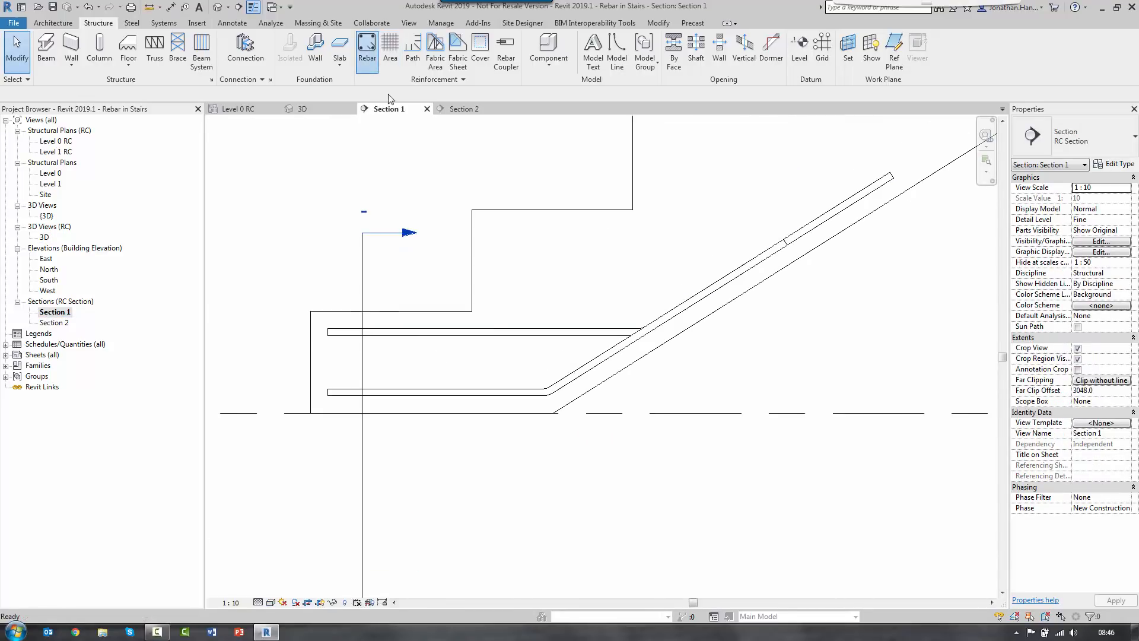
{"action": "left_click", "coordinate": [502, 58]}
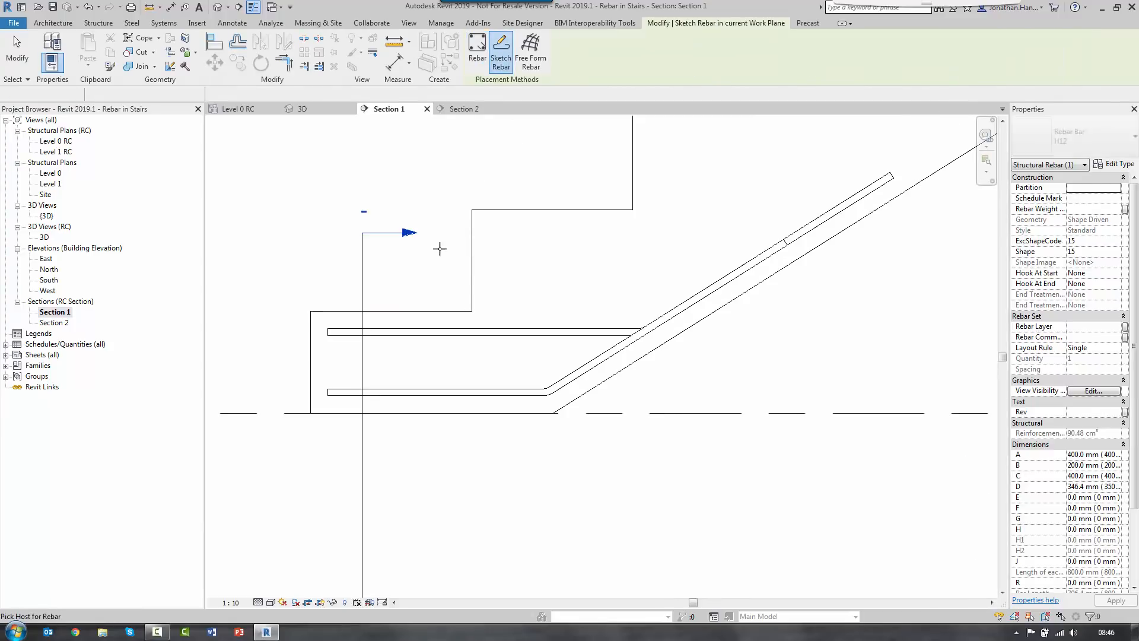
{"action": "left_click", "coordinate": [449, 307]}
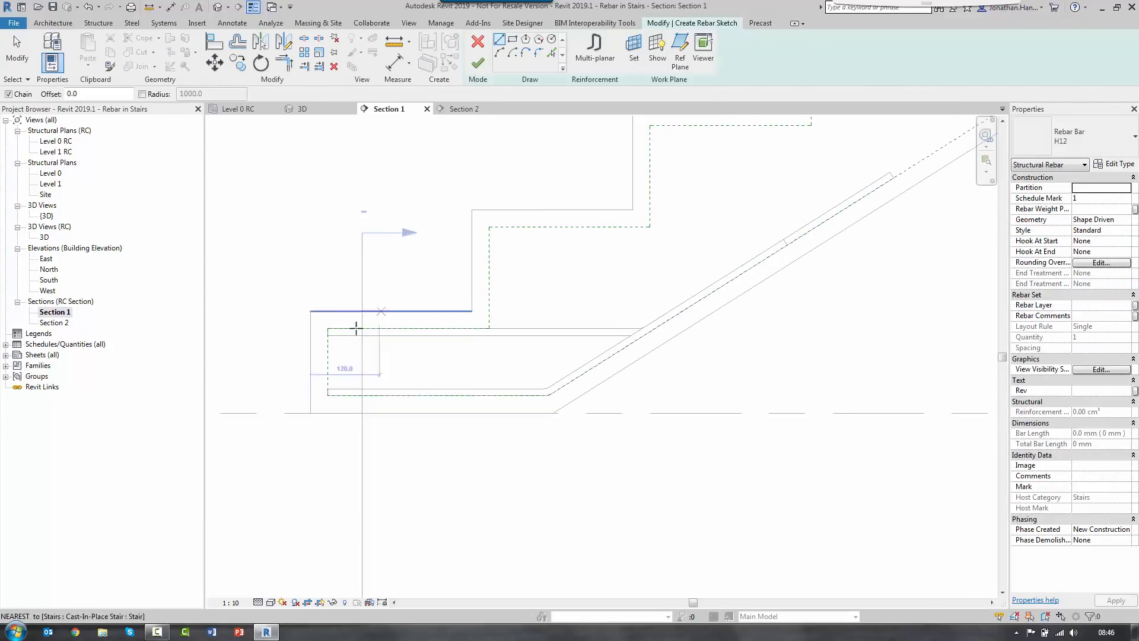
{"action": "left_click", "coordinate": [328, 328]}
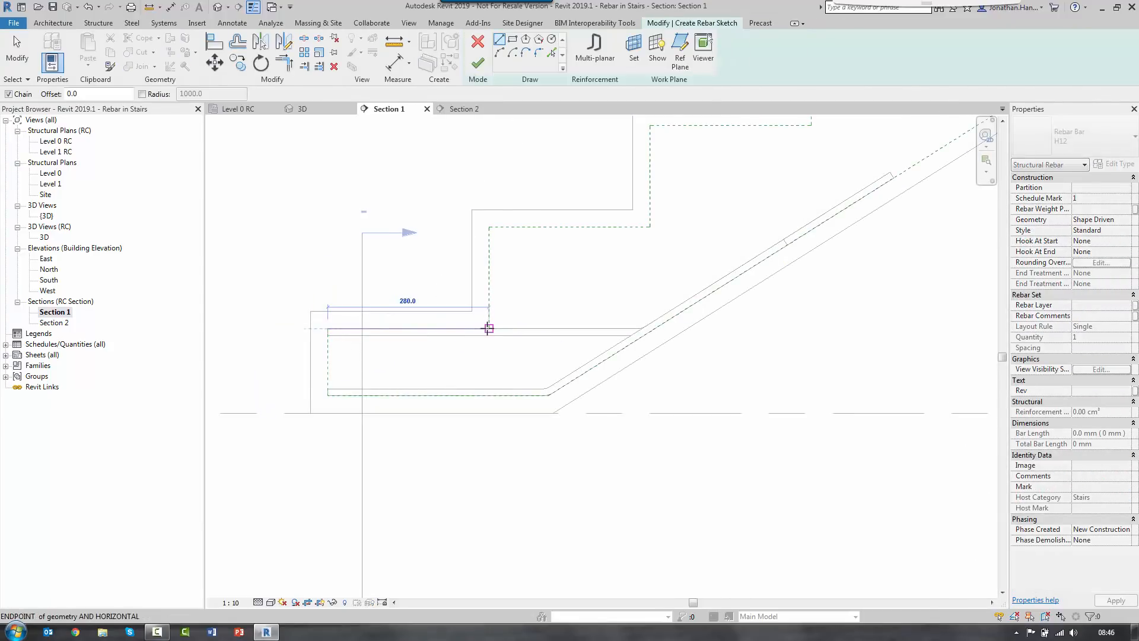
{"action": "left_click", "coordinate": [489, 328]}
{"action": "left_click", "coordinate": [650, 226]}
{"action": "key", "text": "Escape"}
{"action": "key", "text": "Escape"}
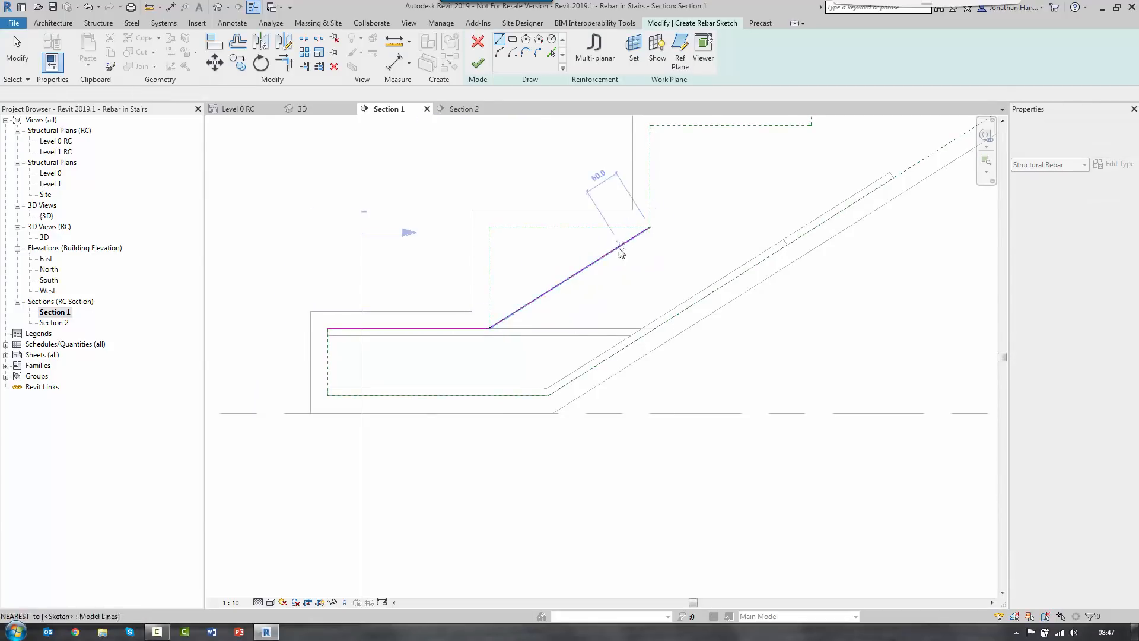
Step: Set the inclined leg of the bar sketch to 500 mm and finish the rebar sketch
{"action": "left_click", "coordinate": [618, 247]}
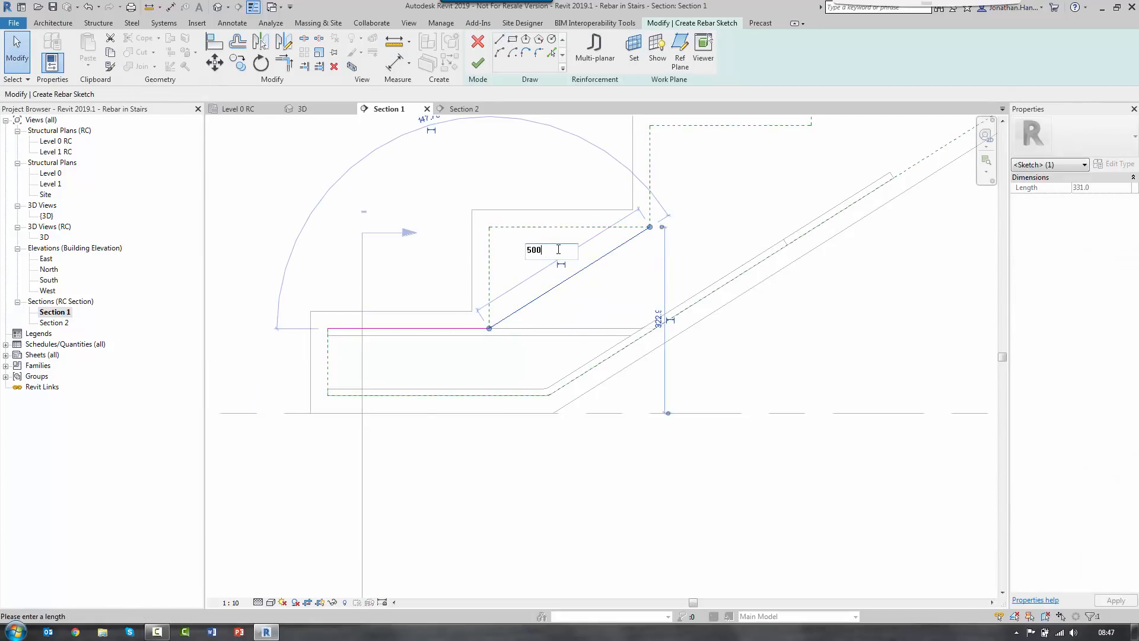
{"action": "type", "text": "500"}
{"action": "key", "text": "Return"}
{"action": "scroll", "coordinate": [522, 267], "scroll_direction": "down", "scroll_amount": 2}
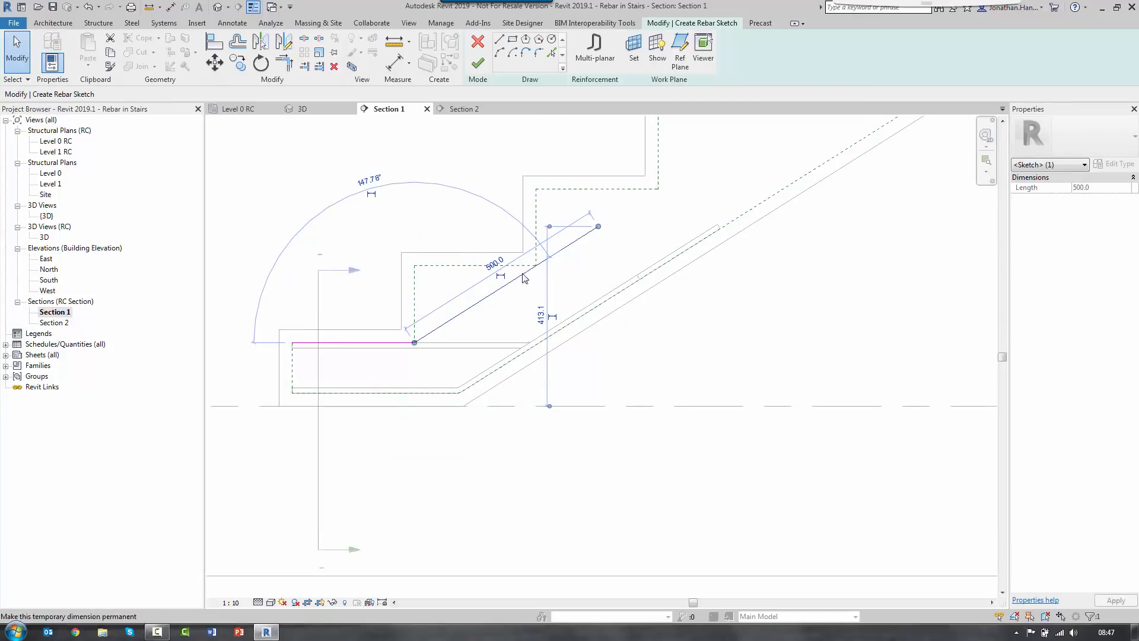
{"action": "left_click", "coordinate": [479, 63]}
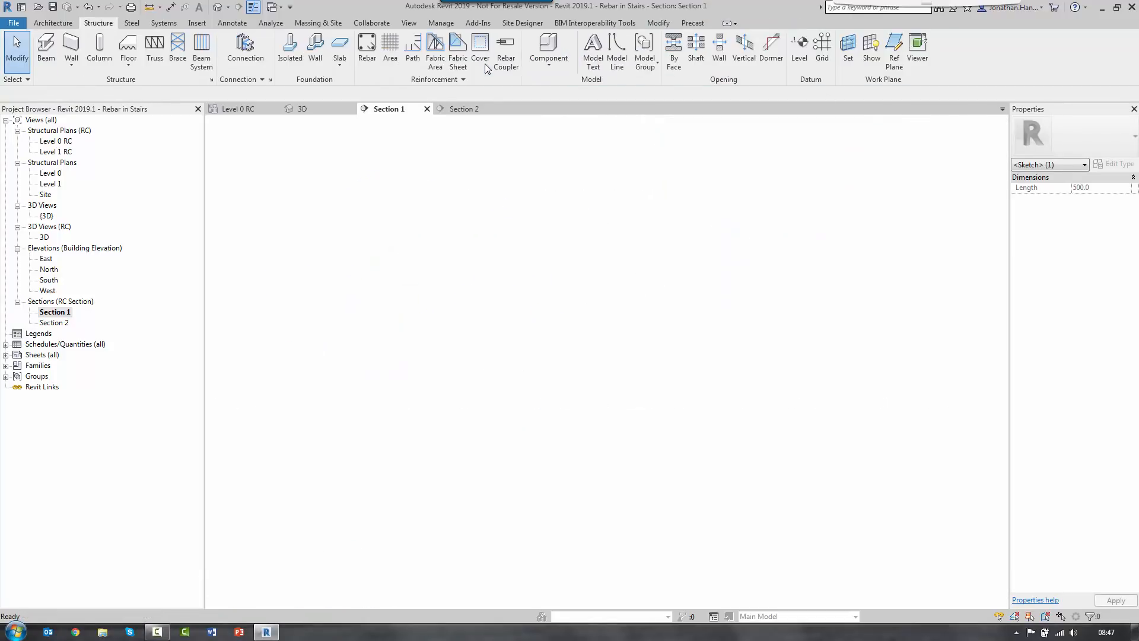
{"action": "key", "text": "Escape"}
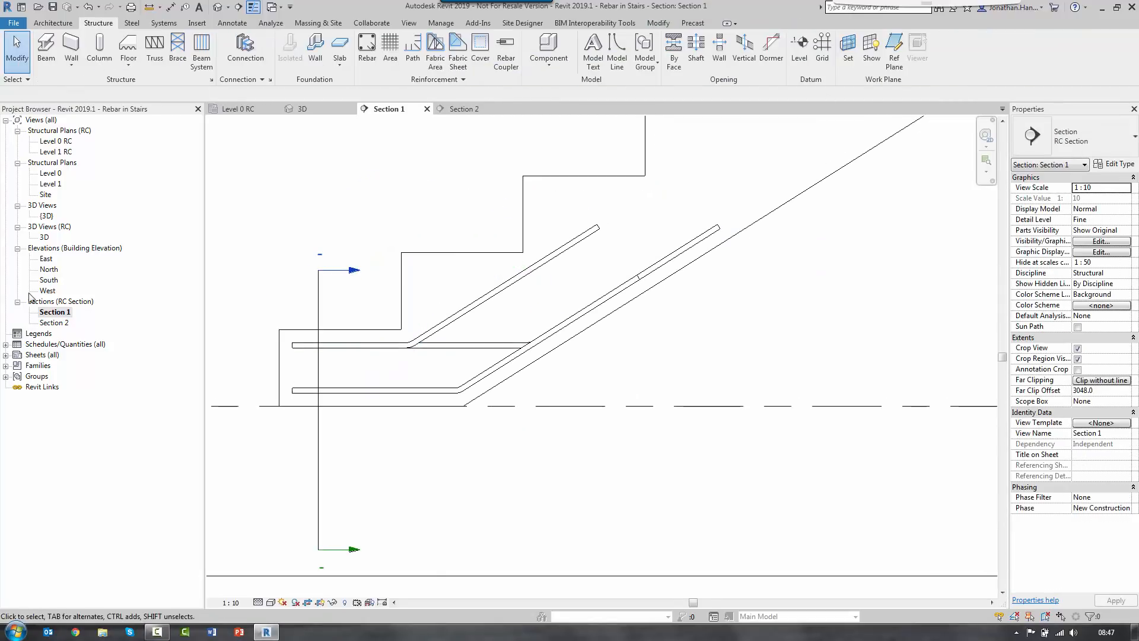
Step: In Section 2, move the new single bar horizontally from the section line to align above the lower bar nearest the stair's Level 0 marker side
{"action": "double_click", "coordinate": [61, 324]}
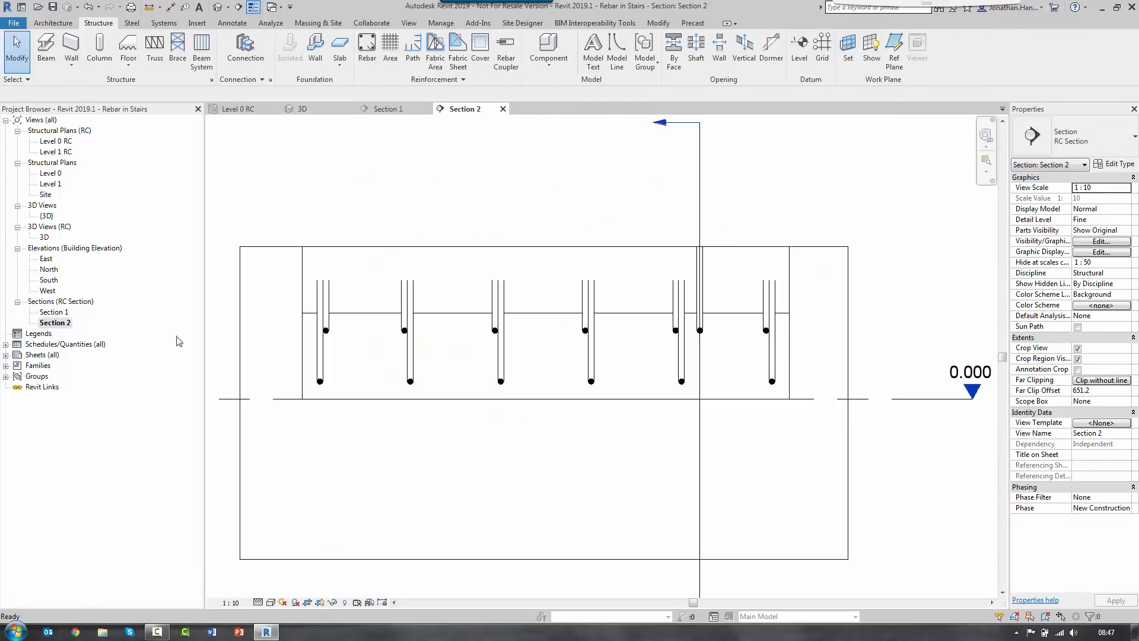
{"action": "left_click", "coordinate": [700, 324]}
{"action": "middle_click_drag", "start_coordinate": [701, 323], "coordinate": [605, 267]}
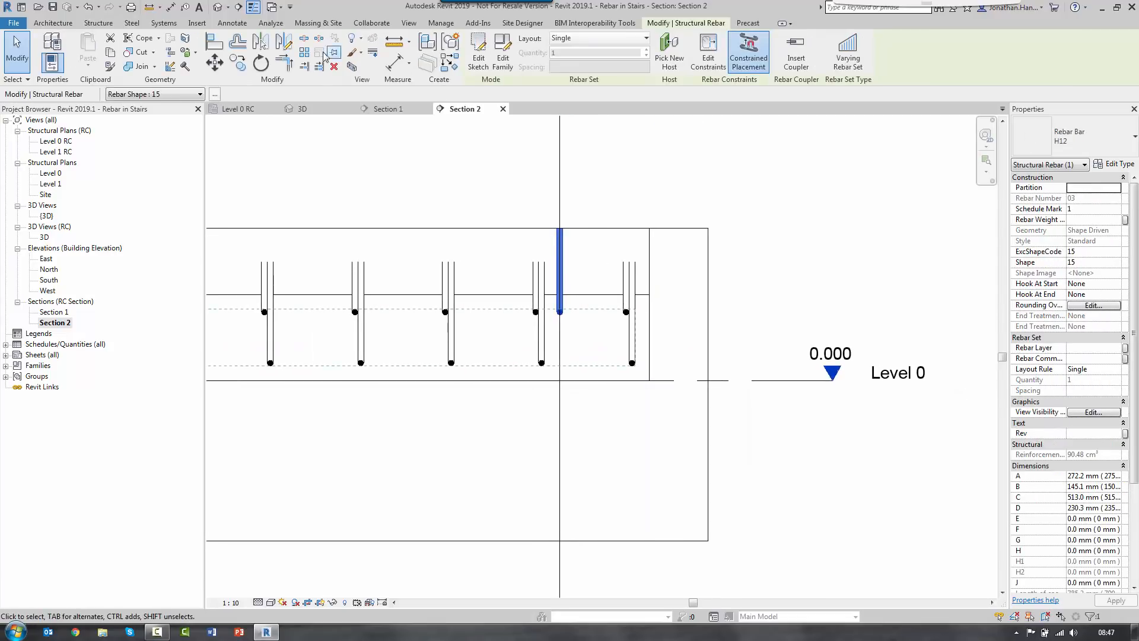
{"action": "left_click", "coordinate": [215, 63]}
{"action": "scroll", "coordinate": [558, 291], "scroll_direction": "up", "scroll_amount": 3}
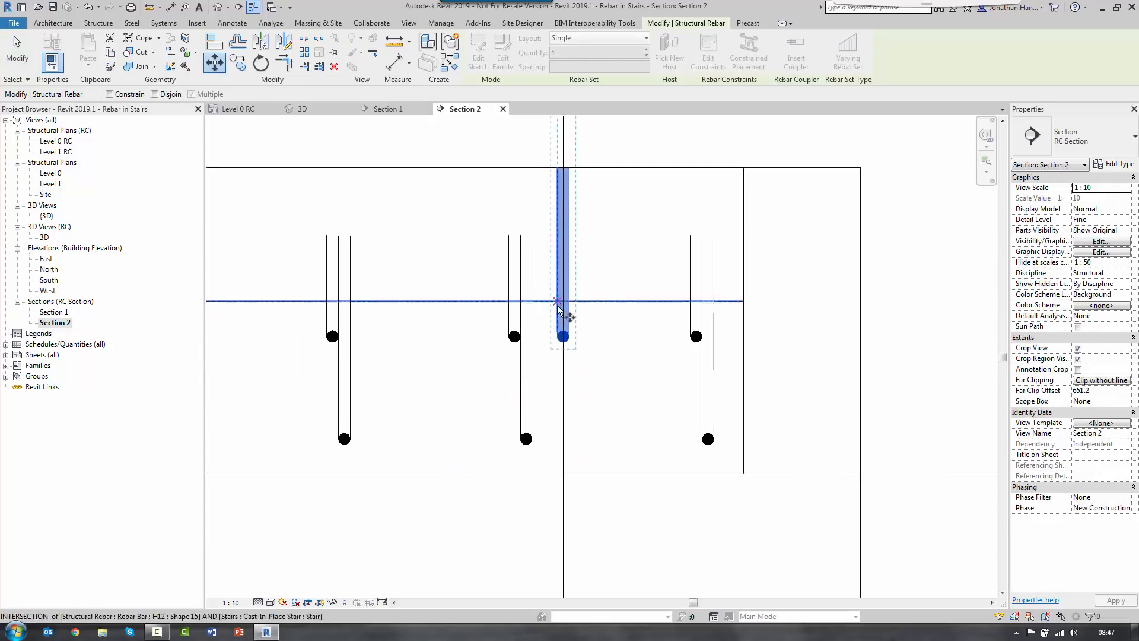
{"action": "left_click", "coordinate": [564, 319]}
{"action": "left_click", "coordinate": [707, 319]}
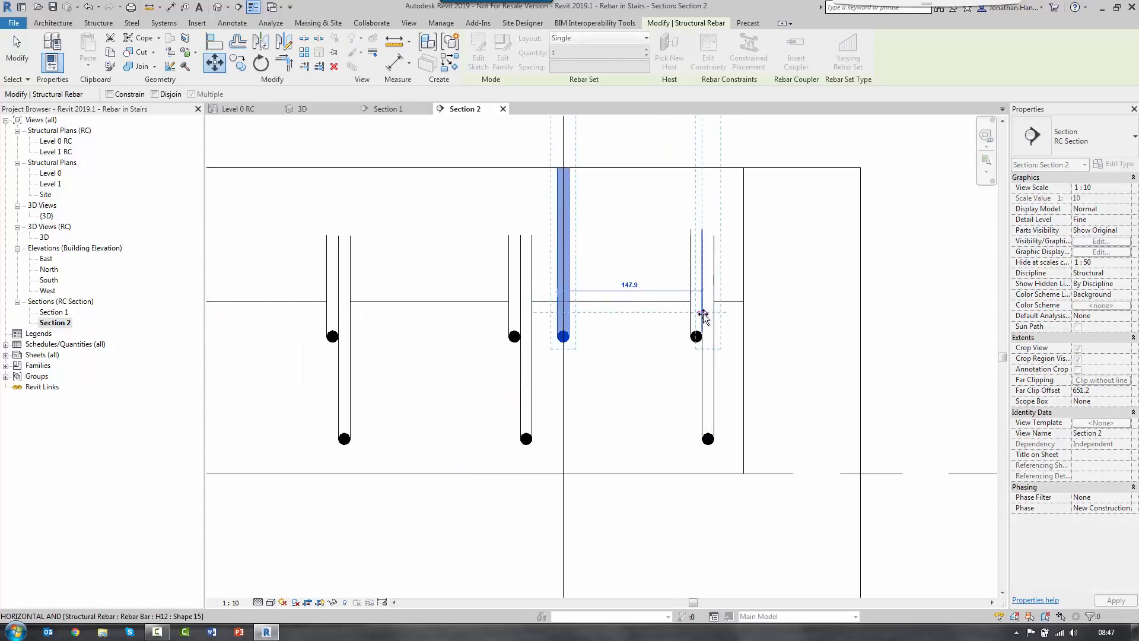
{"action": "key", "text": "Escape"}
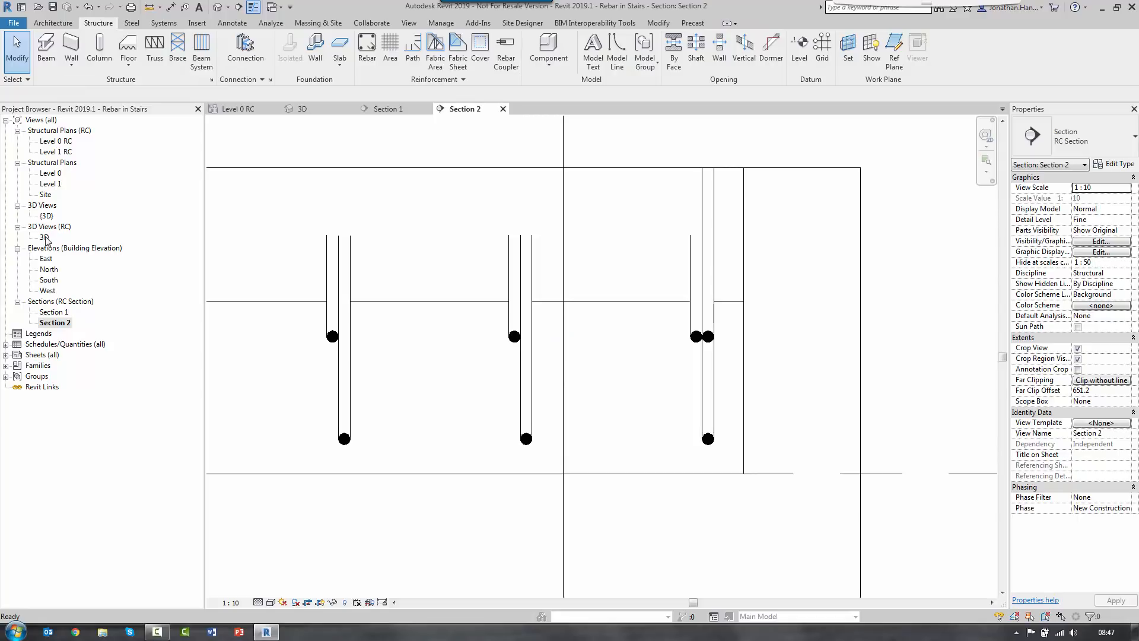
Step: In the RC 3D view, select all rebar in the stair host and set it to display unobscured and as solid in view 3D
{"action": "double_click", "coordinate": [44, 237]}
{"action": "scroll", "coordinate": [581, 370], "scroll_direction": "up", "scroll_amount": 5}
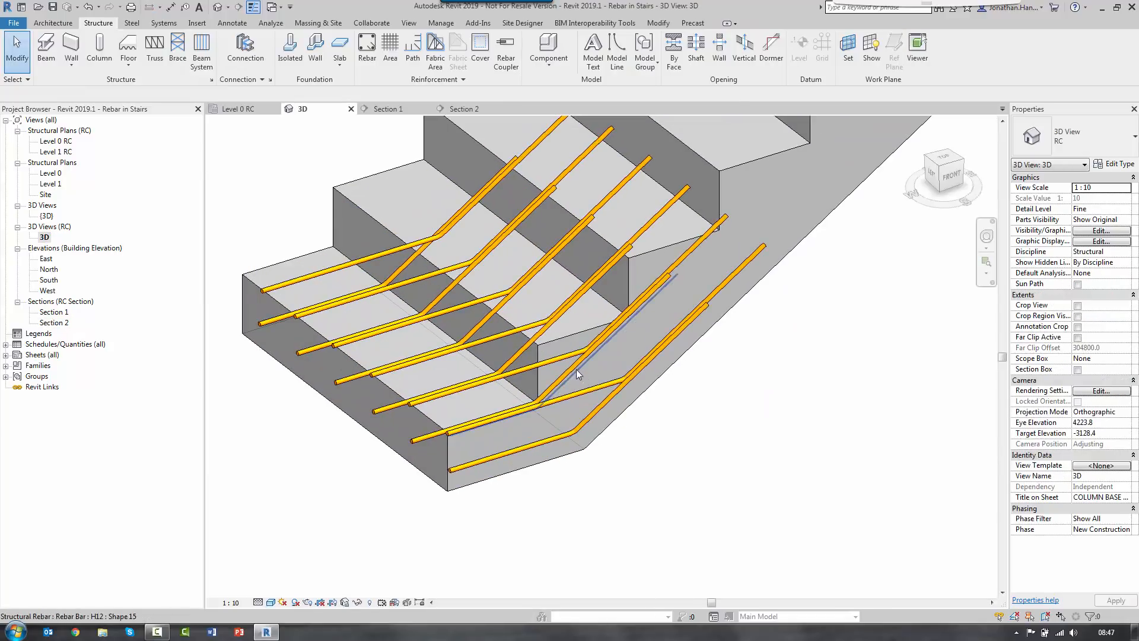
{"action": "left_click", "coordinate": [578, 372]}
{"action": "right_click", "coordinate": [575, 365]}
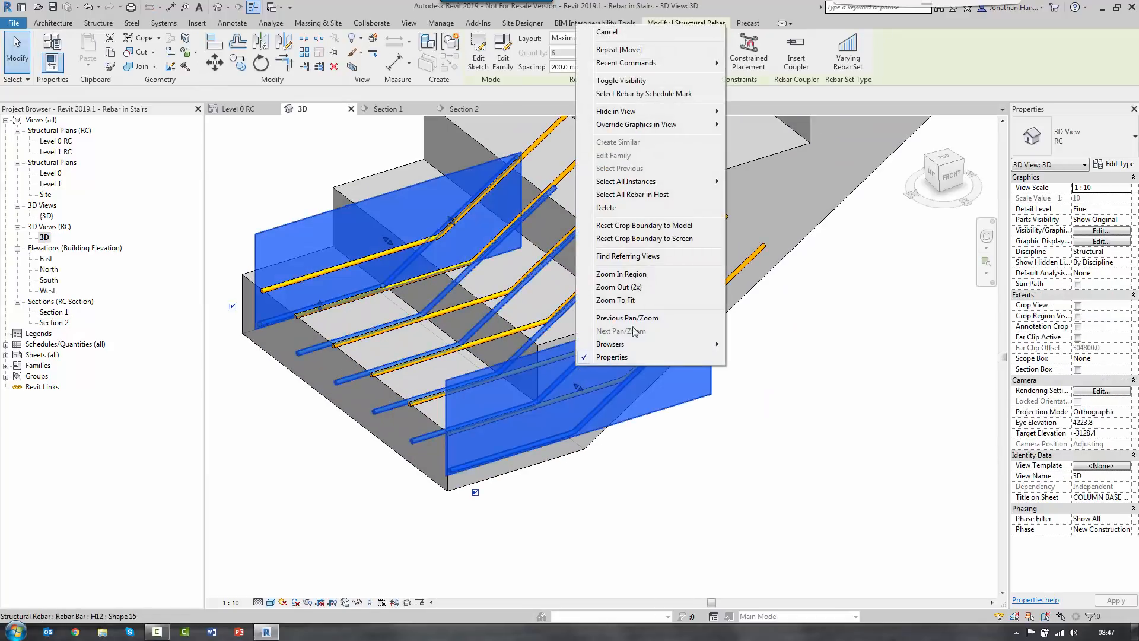
{"action": "left_click", "coordinate": [637, 199]}
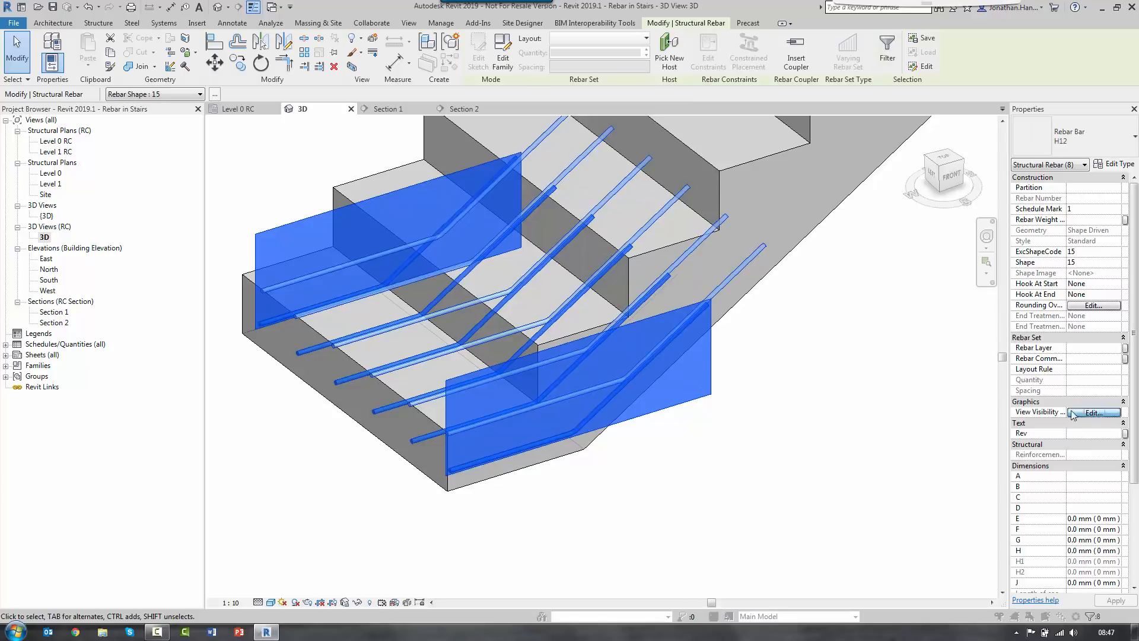
{"action": "left_click", "coordinate": [1073, 413]}
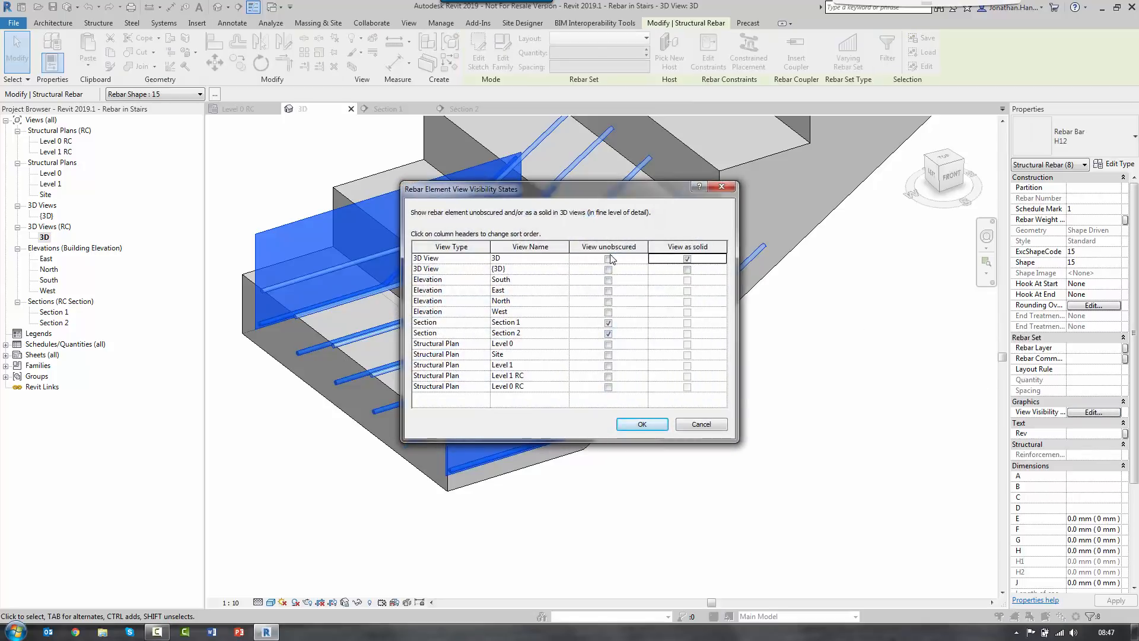
{"action": "left_click", "coordinate": [642, 424]}
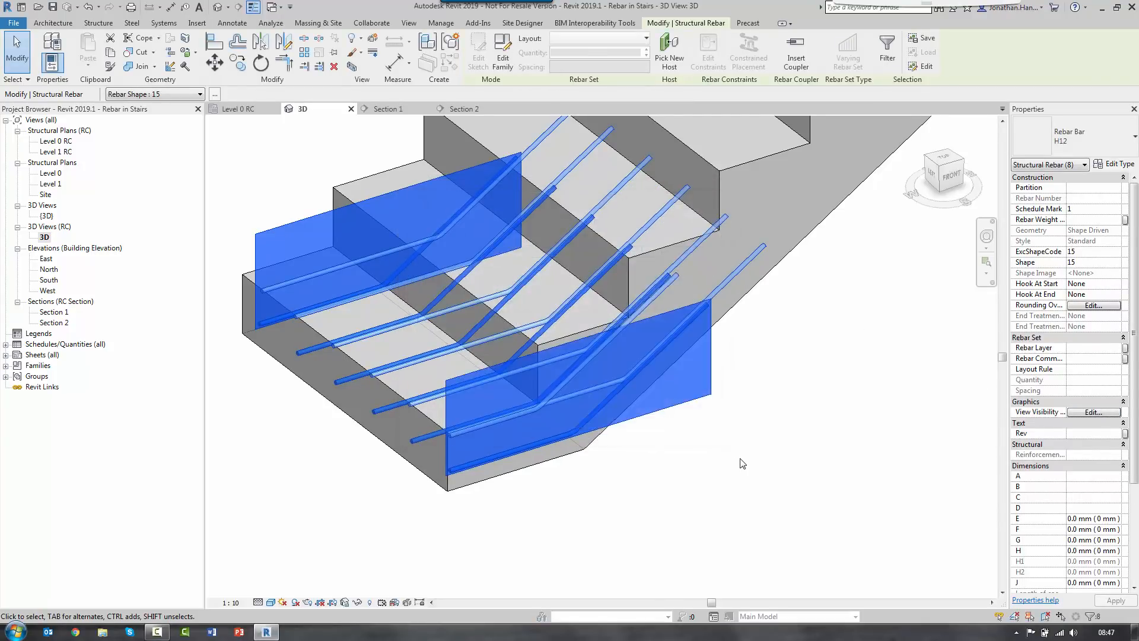
{"action": "key", "text": "Escape"}
Step: Select the new single bar and examine in 3D how it sits beside the outermost upper bar and above the lower bar
{"action": "scroll", "coordinate": [507, 468], "scroll_direction": "up", "scroll_amount": 3}
{"action": "scroll", "coordinate": [436, 436], "scroll_direction": "up", "scroll_amount": 2}
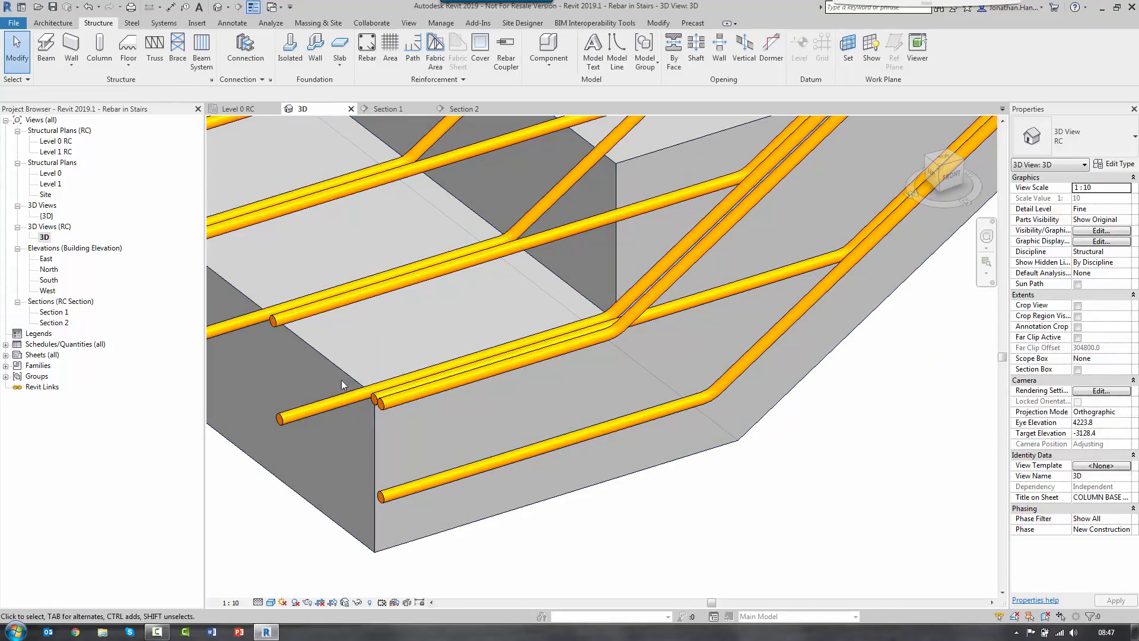
{"action": "left_click", "coordinate": [381, 403]}
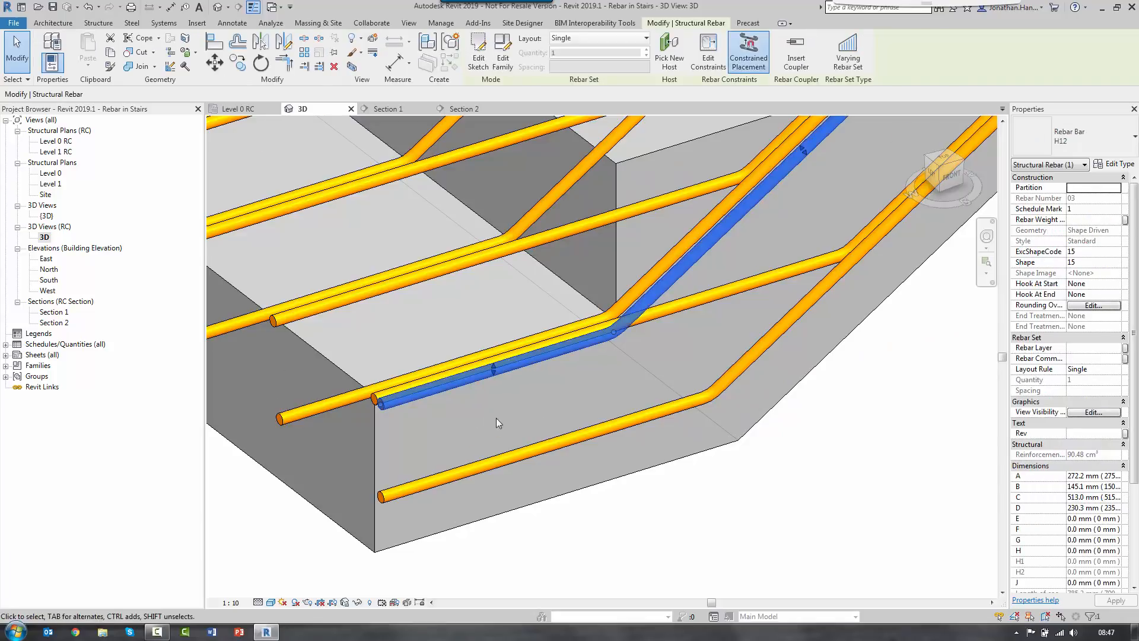
{"action": "scroll", "coordinate": [496, 418], "scroll_direction": "down", "scroll_amount": 3}
{"action": "middle_click_drag", "start_coordinate": [599, 399], "coordinate": [750, 425], "text": "shift"}
{"action": "scroll", "coordinate": [571, 447], "scroll_direction": "up", "scroll_amount": 4}
{"action": "scroll", "coordinate": [586, 433], "scroll_direction": "down", "scroll_amount": 3}
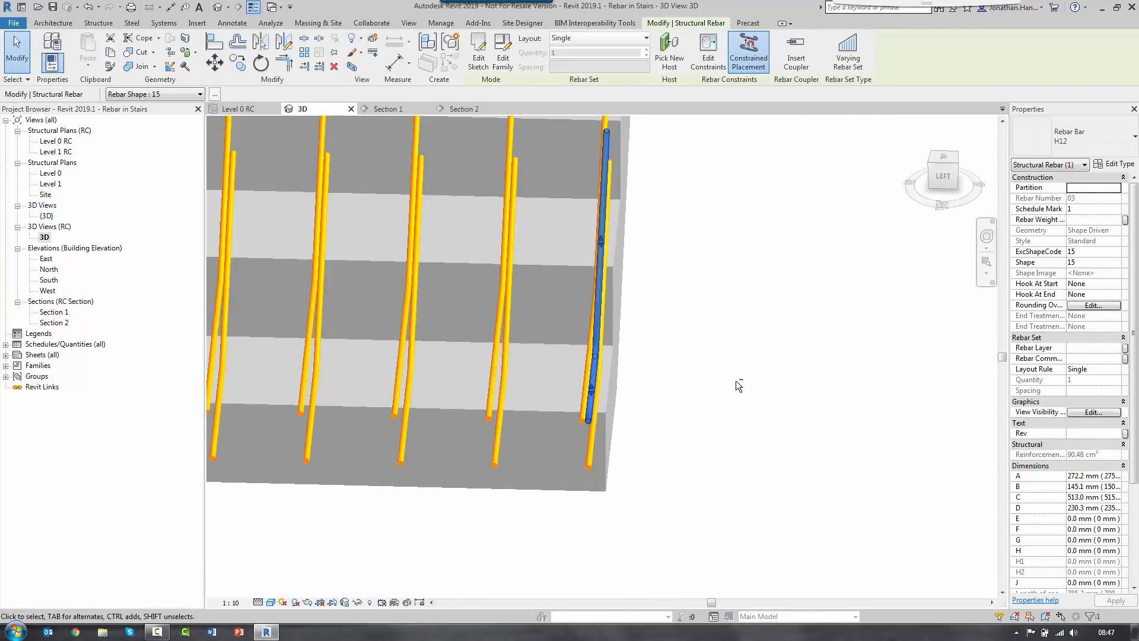
{"action": "middle_click_drag", "start_coordinate": [736, 381], "coordinate": [670, 444], "text": "shift"}
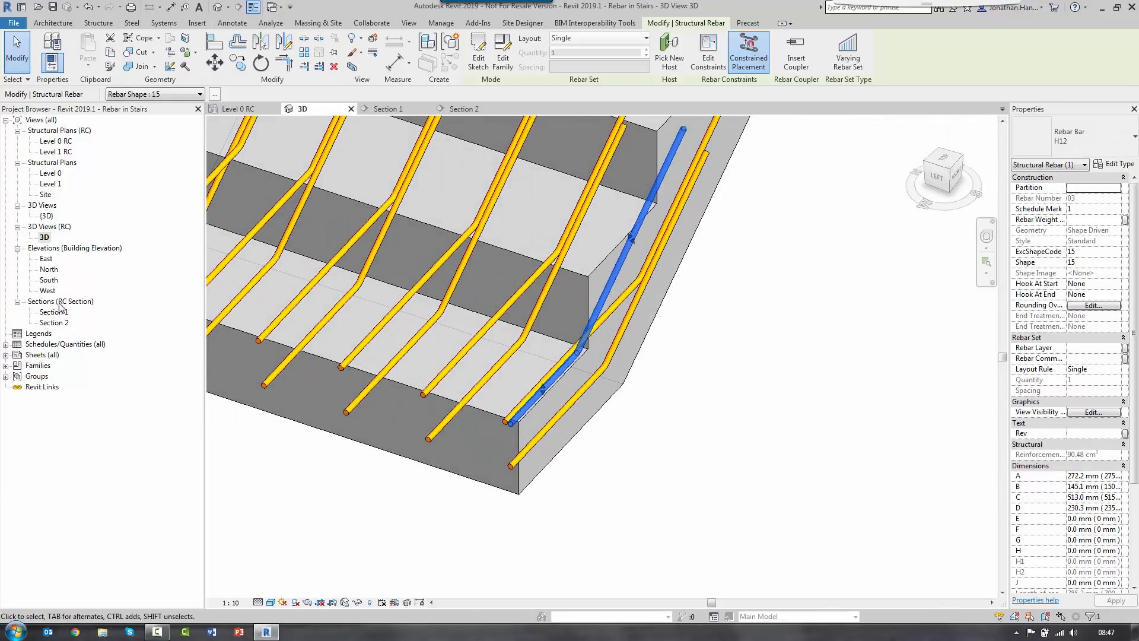
Step: In Section 2, move the single bar inward by one bar spacing, aligning it with the second lower bar from that end
{"action": "double_click", "coordinate": [54, 322]}
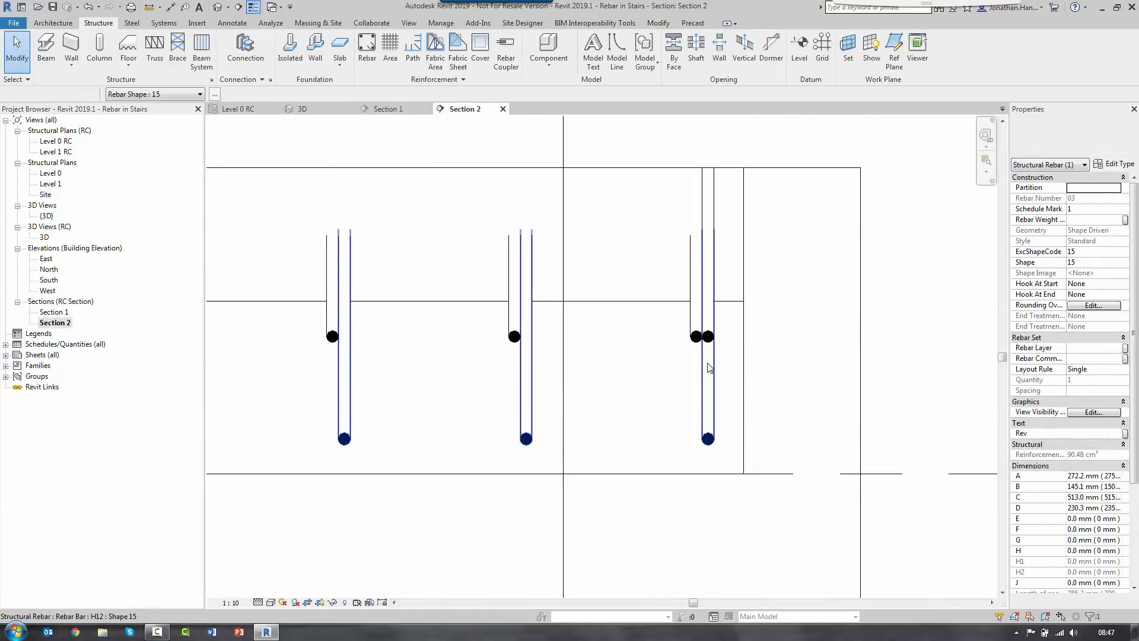
{"action": "left_click", "coordinate": [721, 216]}
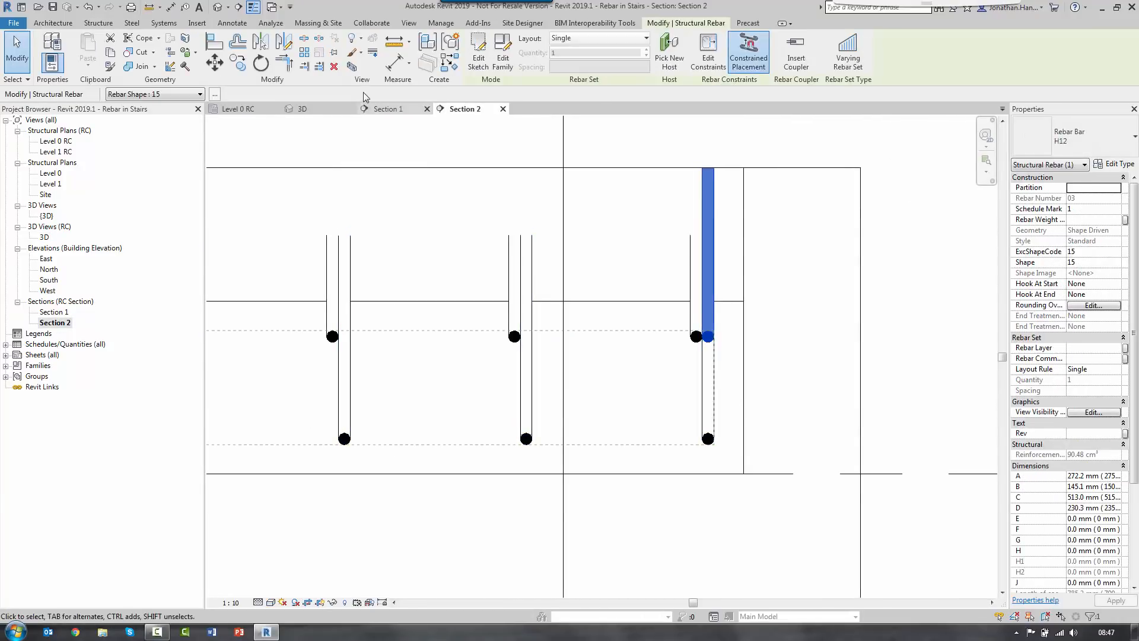
{"action": "left_click", "coordinate": [215, 62]}
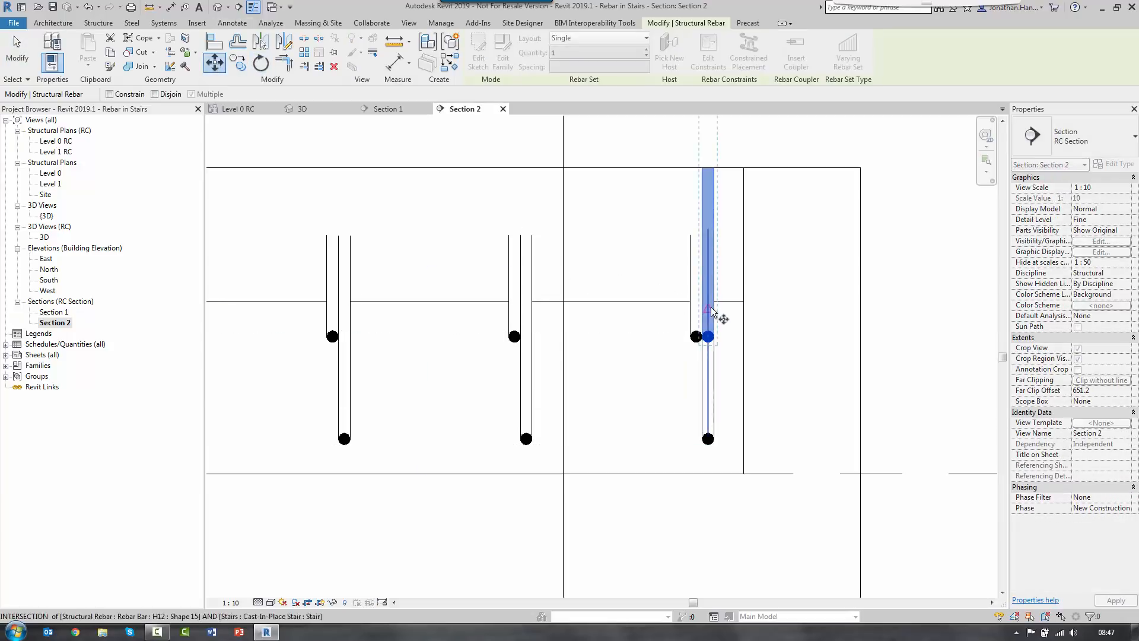
{"action": "left_click_drag", "start_coordinate": [704, 328], "coordinate": [522, 318]}
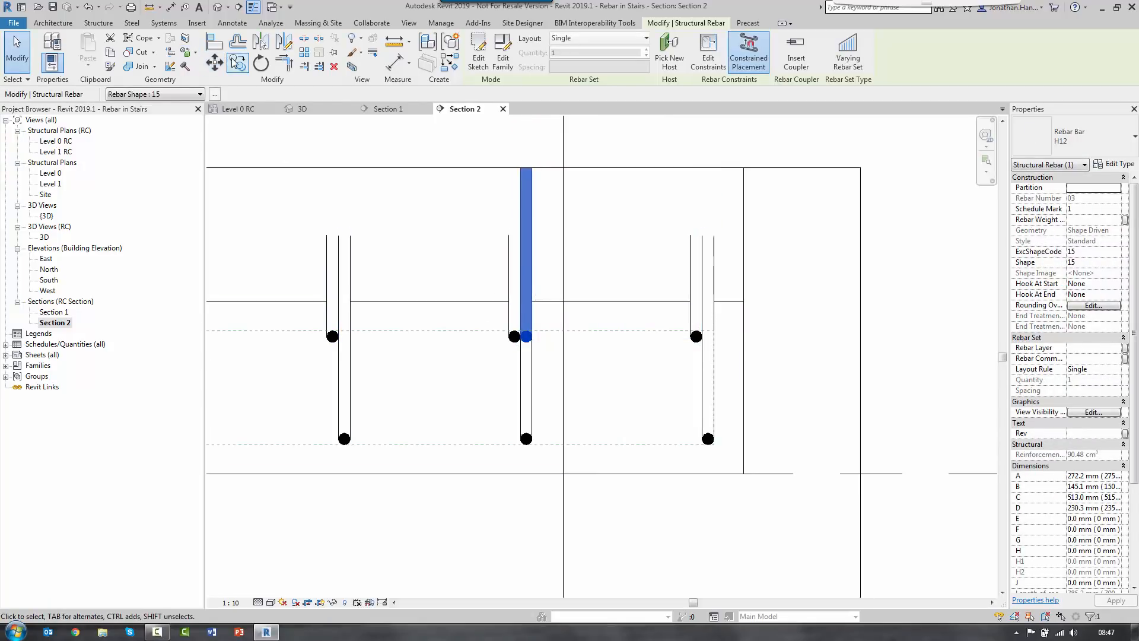
Step: Copy the bar four times with Multiple enabled, 185.6 mm apart, aligning one copy with each remaining lower bar across the stair width
{"action": "left_click", "coordinate": [238, 63]}
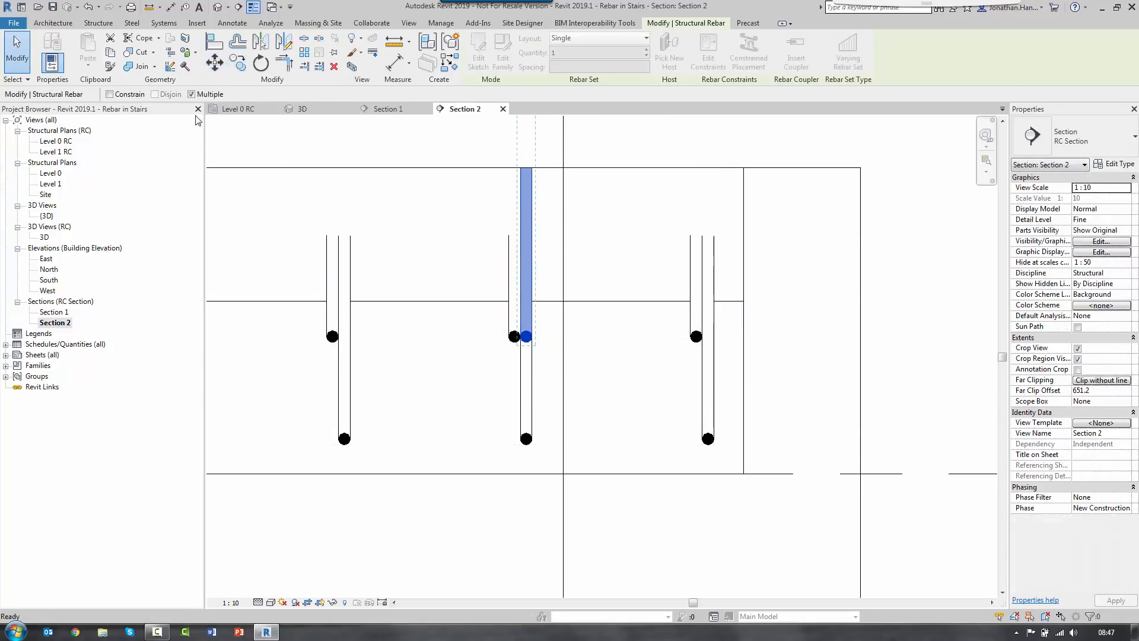
{"action": "left_click", "coordinate": [524, 320]}
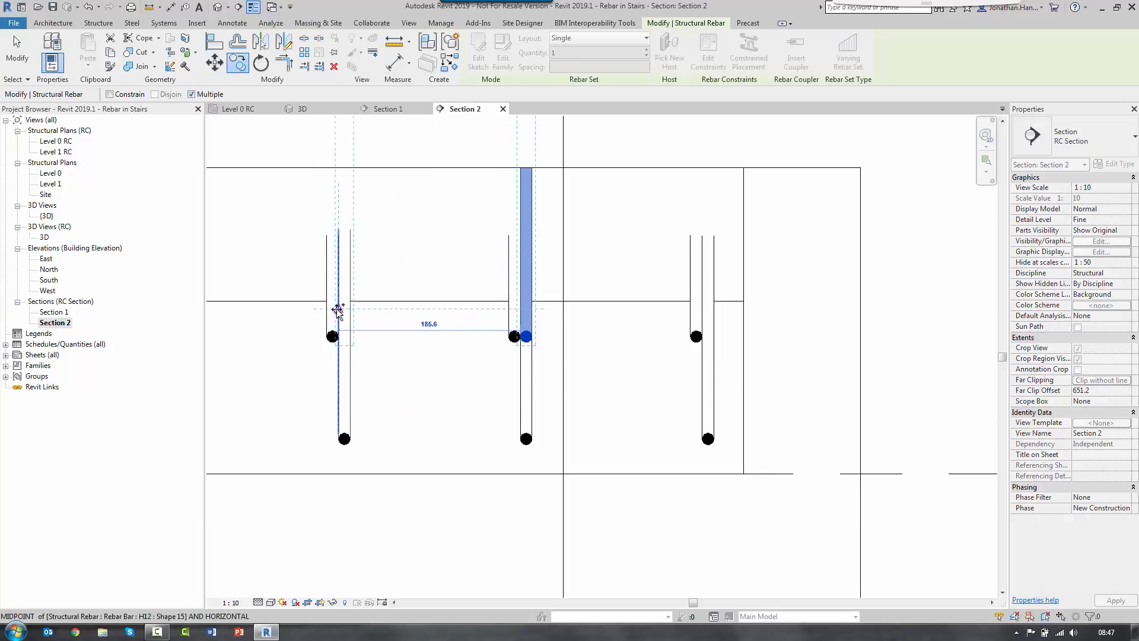
{"action": "left_click", "coordinate": [302, 308]}
{"action": "middle_click_drag", "start_coordinate": [313, 321], "coordinate": [558, 328]}
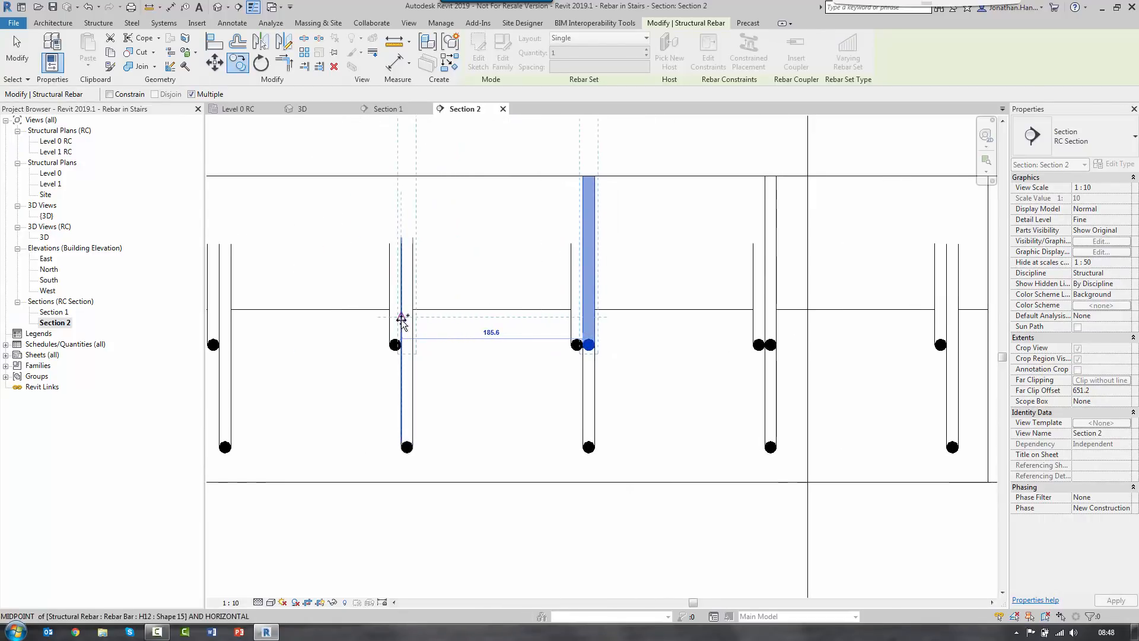
{"action": "left_click", "coordinate": [402, 320]}
{"action": "middle_click_drag", "start_coordinate": [357, 320], "coordinate": [756, 350]}
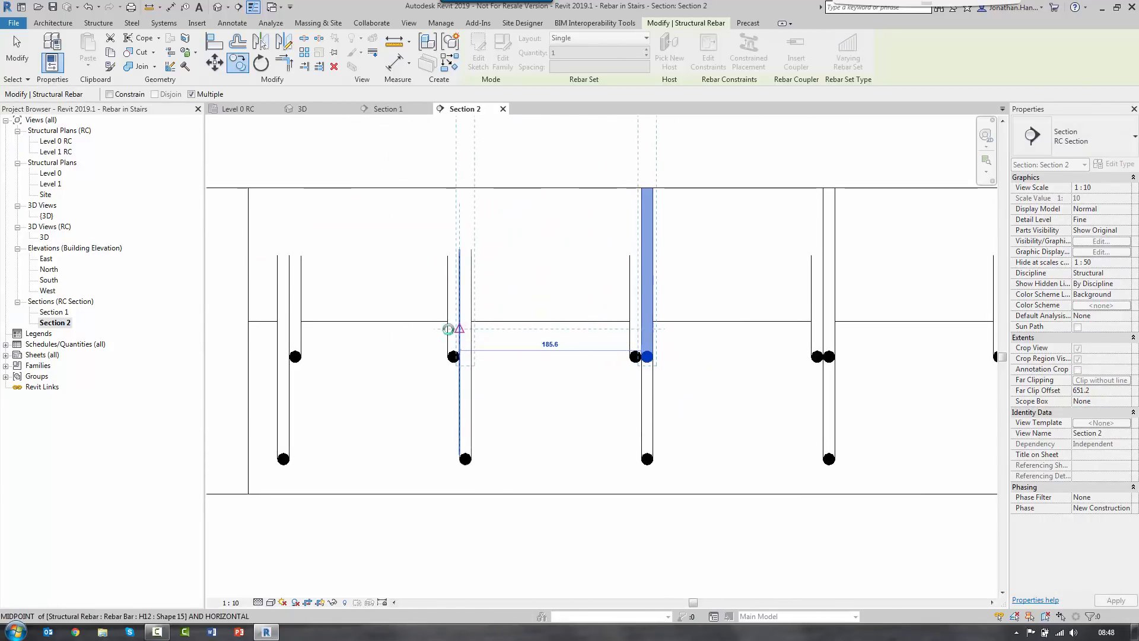
{"action": "left_click", "coordinate": [447, 329]}
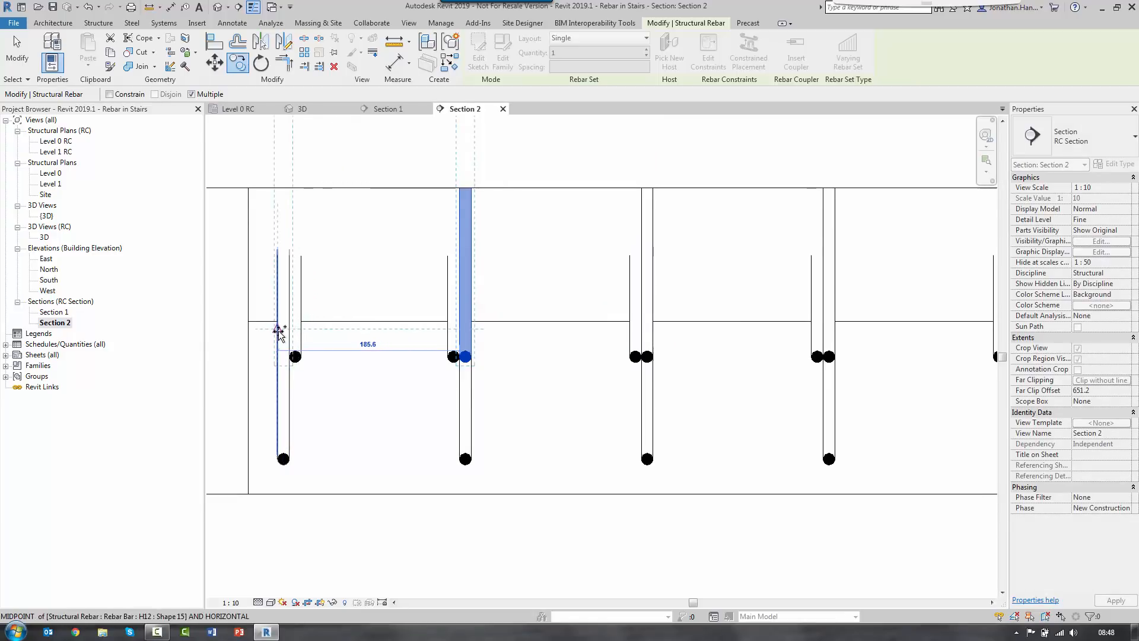
{"action": "left_click", "coordinate": [277, 329]}
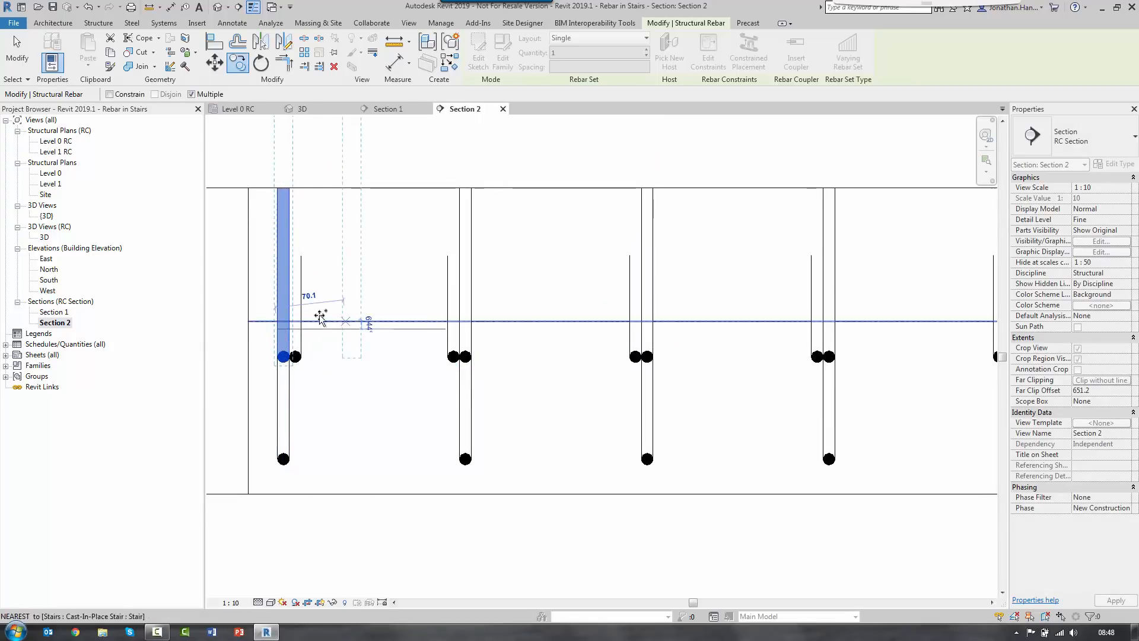
{"action": "key", "text": "Escape"}
{"action": "key", "text": "Escape"}
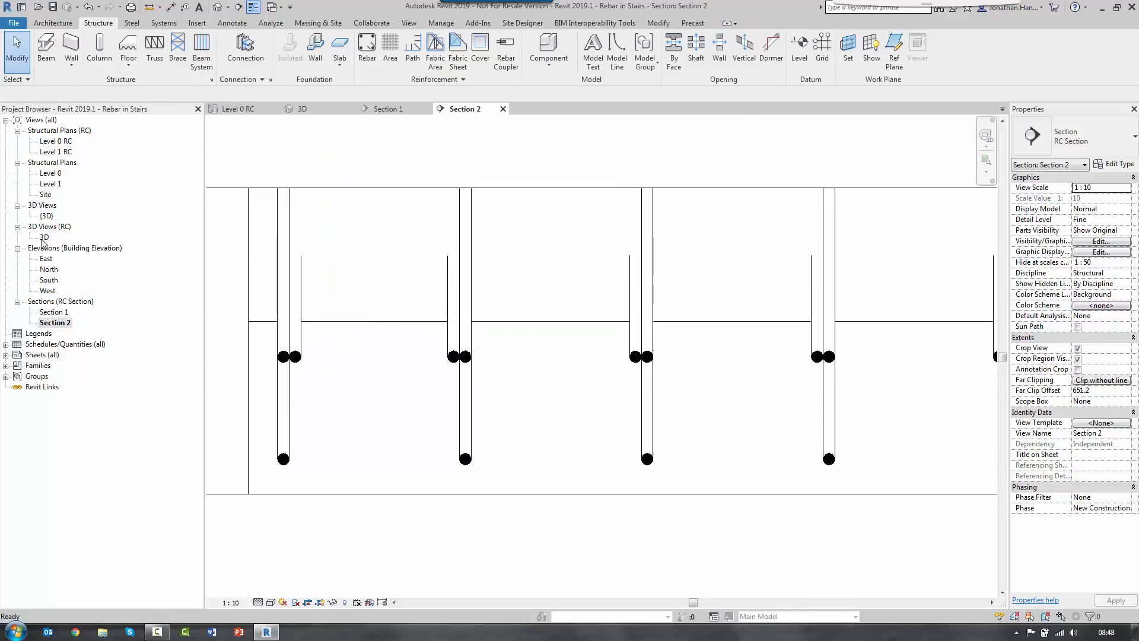
Step: Make the copied bars show unobscured and solid in RC view 3D by applying both visibility states to all rebar in the host
{"action": "double_click", "coordinate": [44, 238]}
{"action": "scroll", "coordinate": [463, 248], "scroll_direction": "down", "scroll_amount": 2}
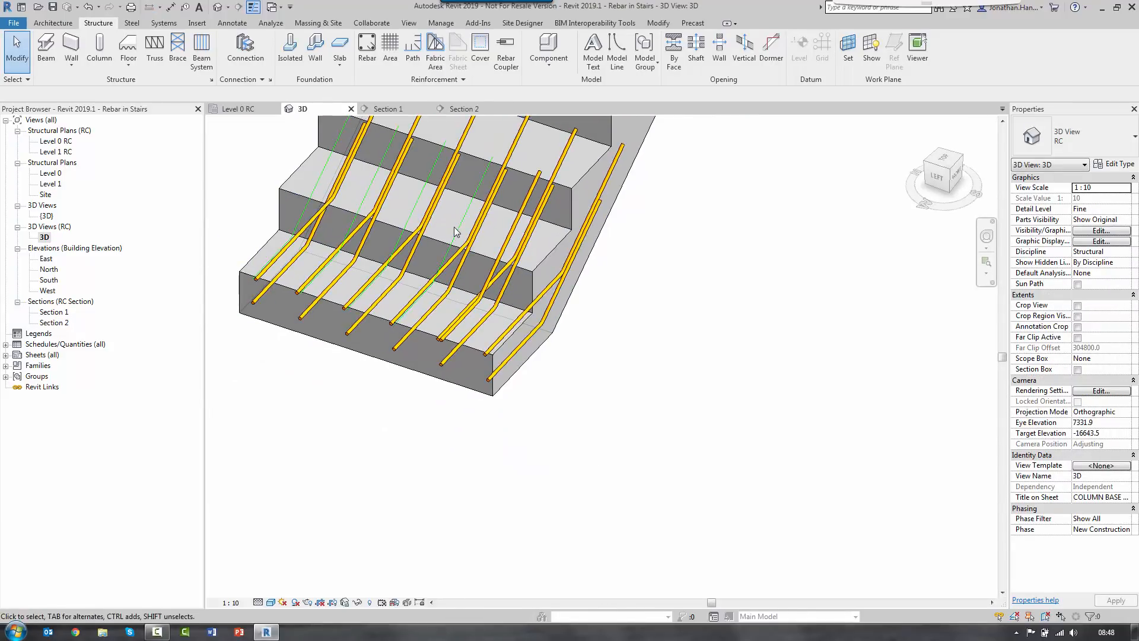
{"action": "right_click", "coordinate": [458, 226]}
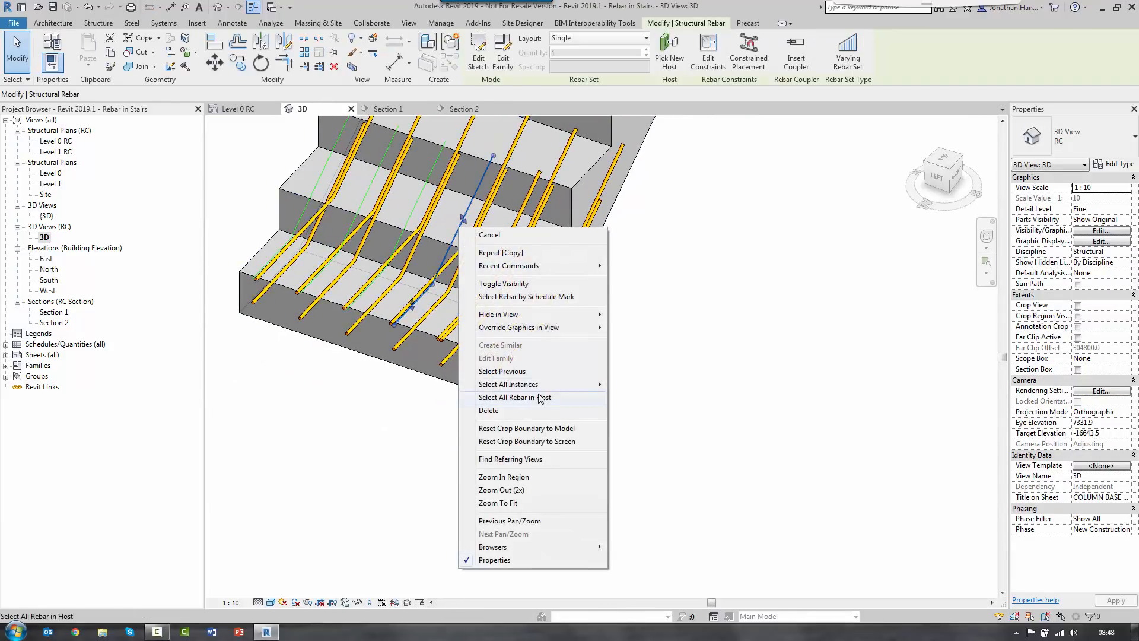
{"action": "left_click", "coordinate": [541, 398]}
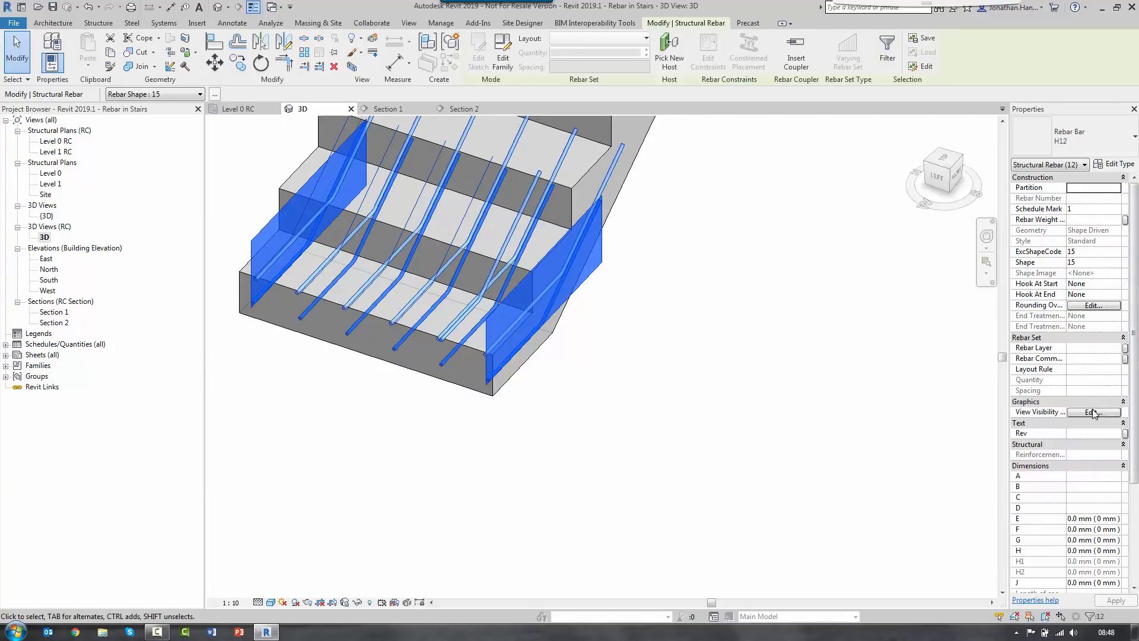
{"action": "left_click", "coordinate": [1094, 412]}
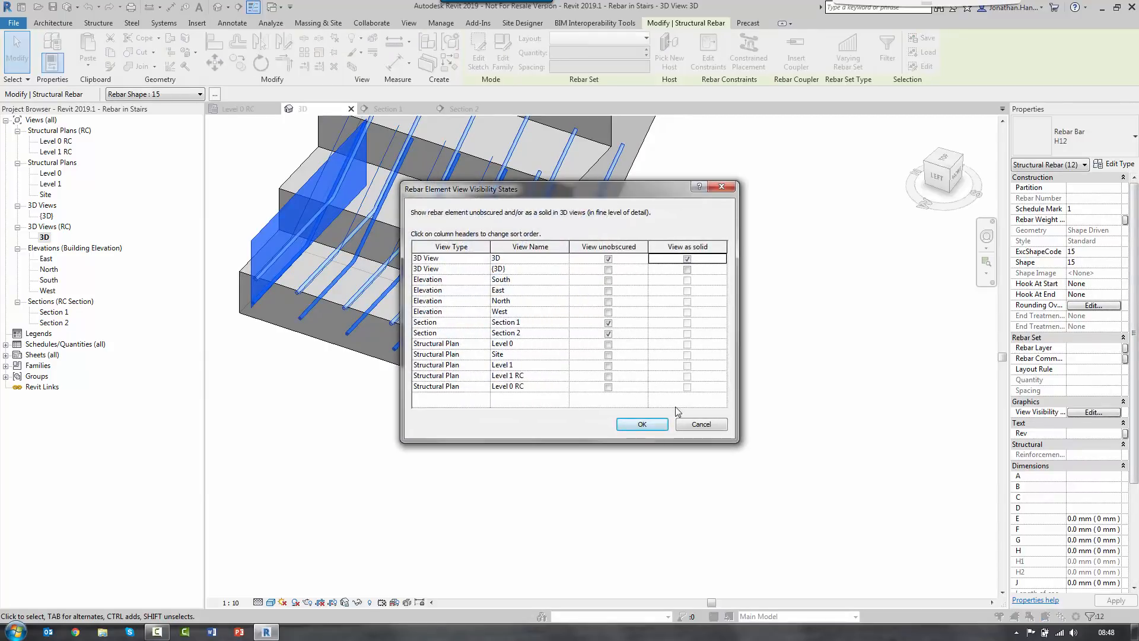
{"action": "left_click", "coordinate": [652, 426]}
{"action": "left_click", "coordinate": [577, 413]}
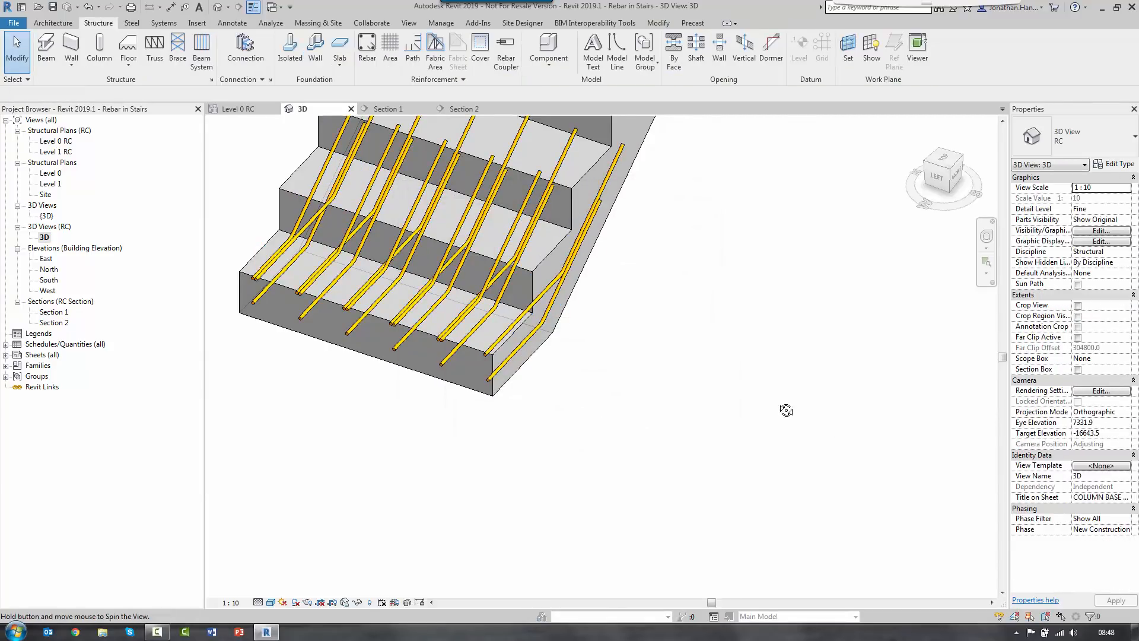
{"action": "middle_click_drag", "start_coordinate": [786, 410], "coordinate": [286, 178], "text": "shift"}
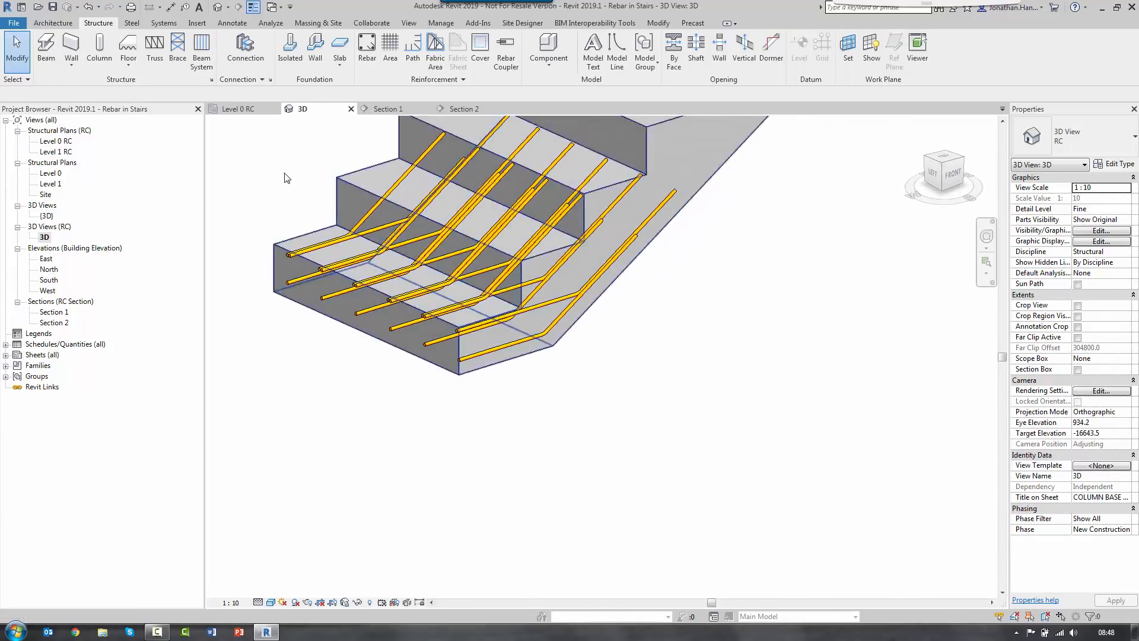
Step: Select the distributed lower bar set in Section 2 and show it in RC view 3D
{"action": "scroll", "coordinate": [287, 178], "scroll_direction": "up", "scroll_amount": 4}
{"action": "scroll", "coordinate": [401, 291], "scroll_direction": "down", "scroll_amount": 2}
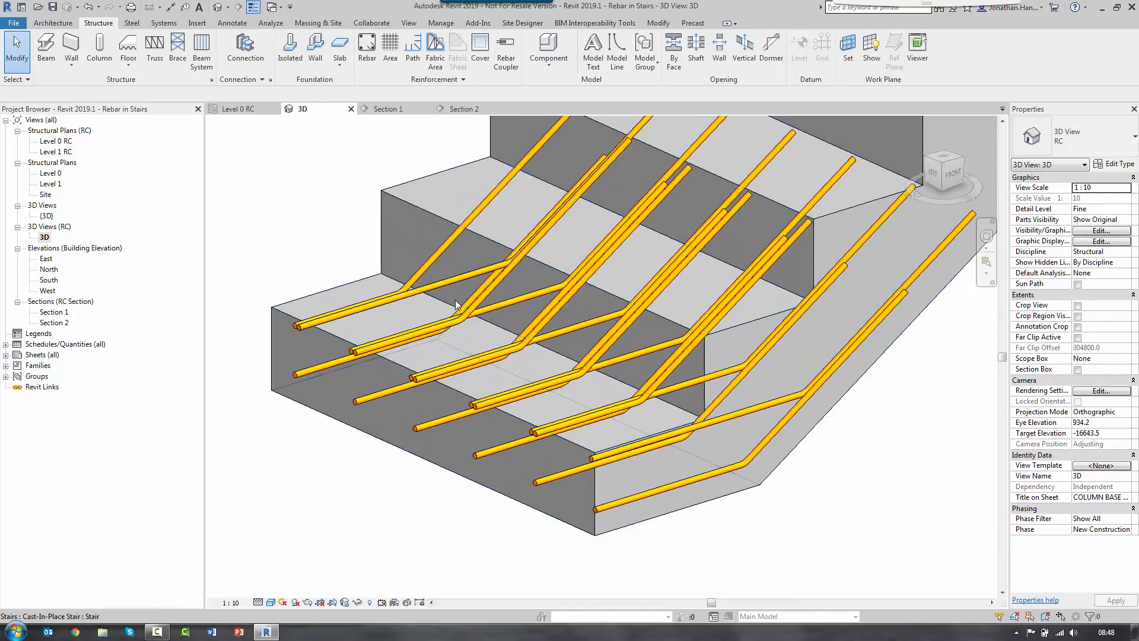
{"action": "scroll", "coordinate": [579, 336], "scroll_direction": "down", "scroll_amount": 2}
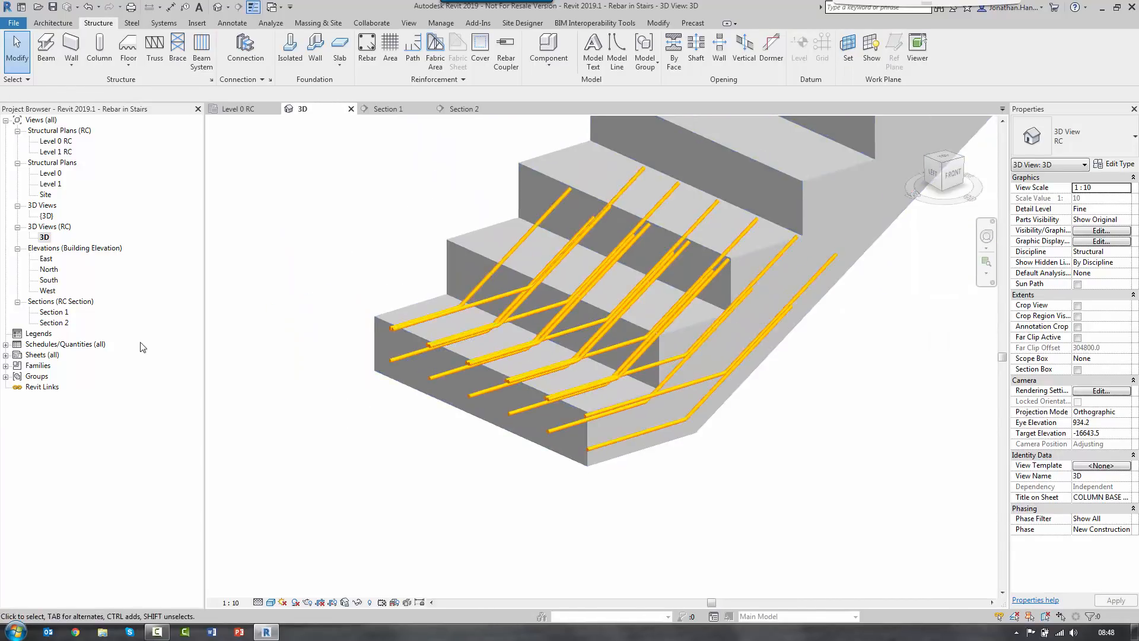
{"action": "double_click", "coordinate": [56, 323]}
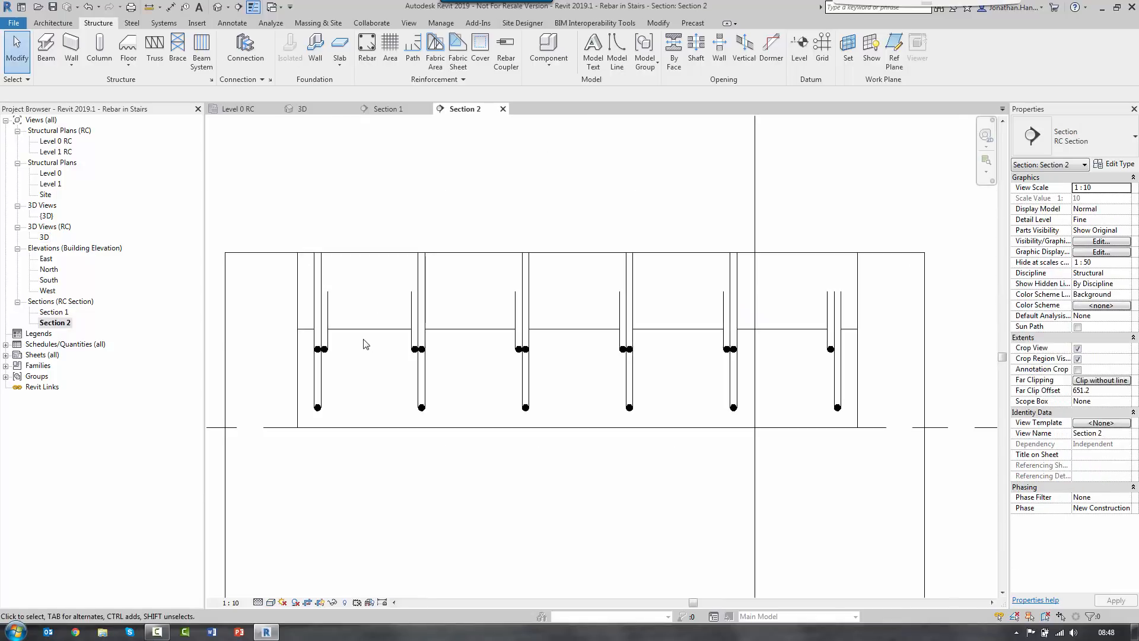
{"action": "left_click", "coordinate": [322, 277]}
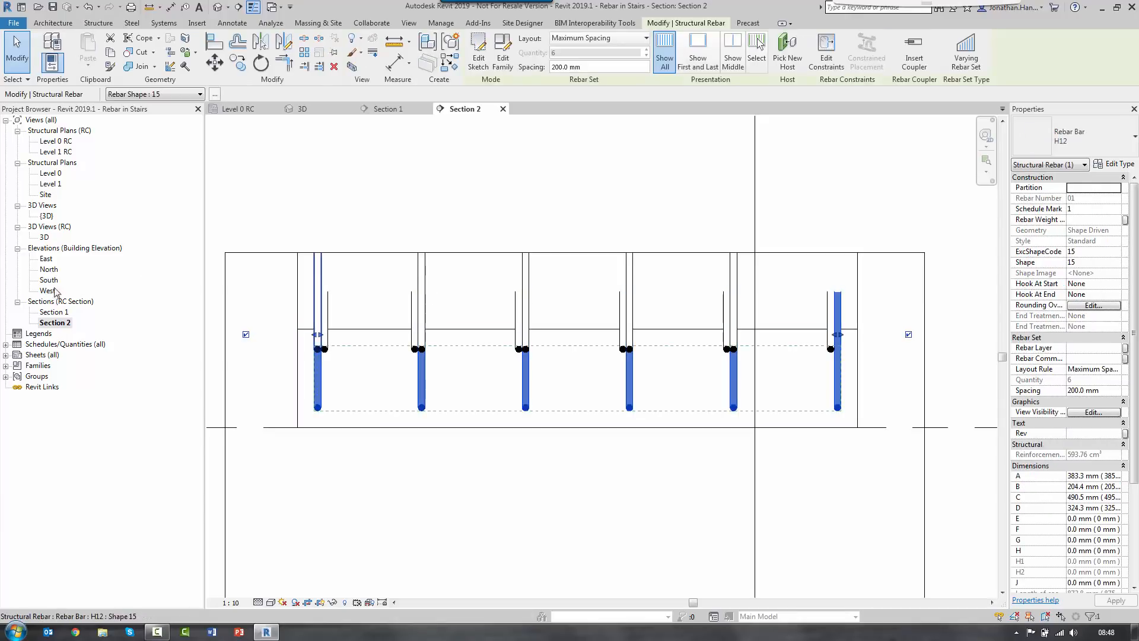
{"action": "double_click", "coordinate": [44, 237]}
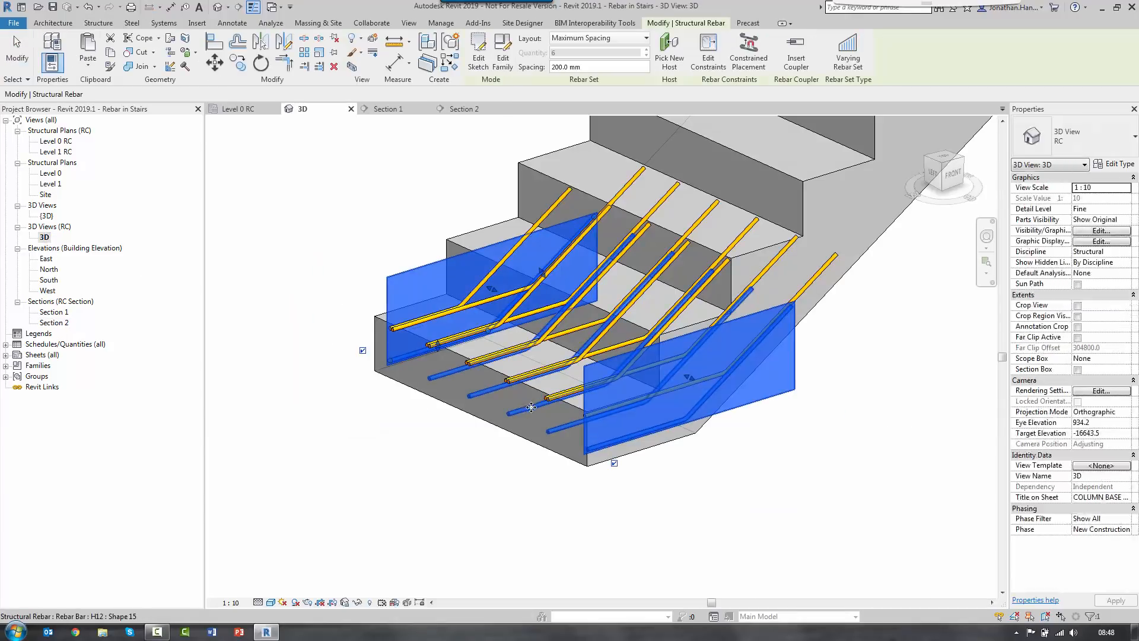
Step: Override the lower bar set's surface foreground in this view by element with a solid fill in orange, RGB 255-128-064
{"action": "right_click", "coordinate": [929, 344]}
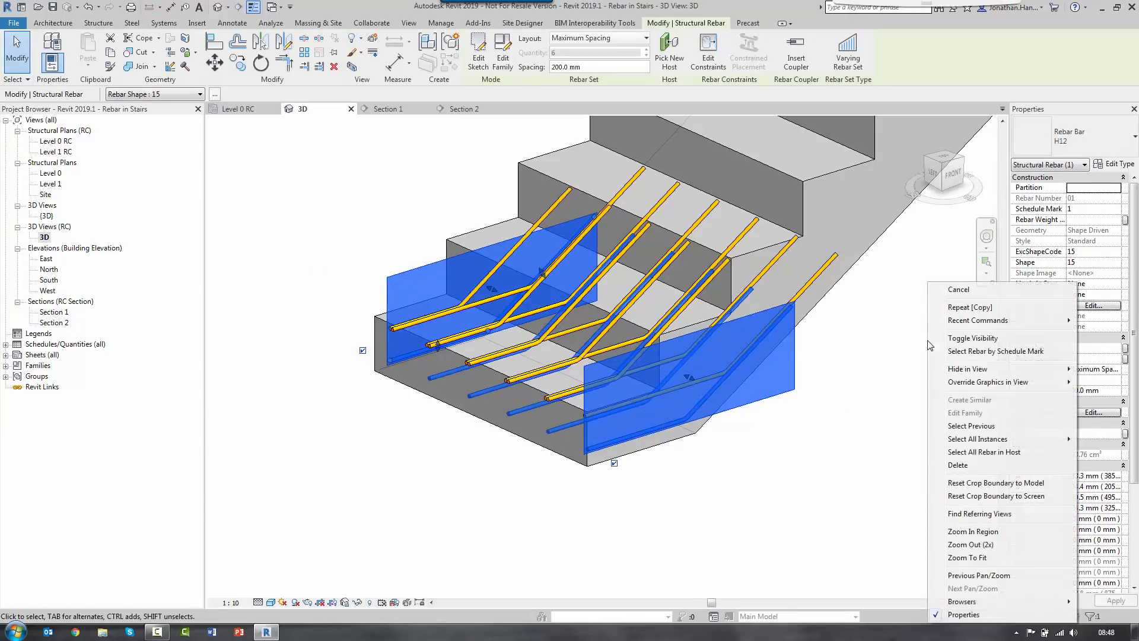
{"action": "mouse_move", "coordinate": [991, 387]}
{"action": "left_click", "coordinate": [876, 385]}
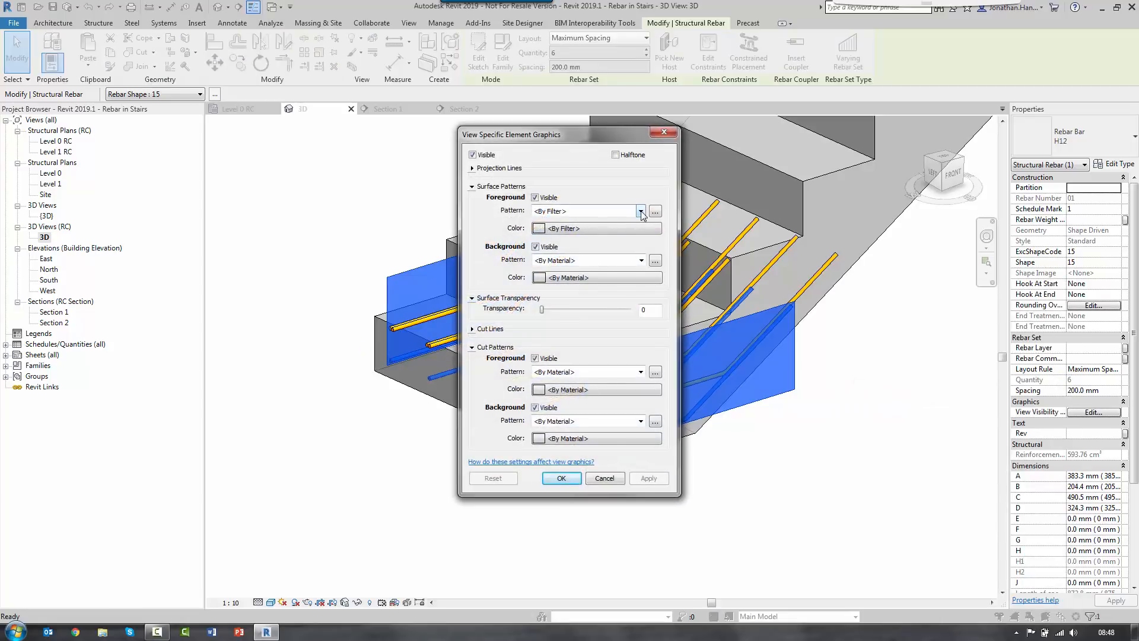
{"action": "left_click", "coordinate": [641, 213]}
{"action": "left_click", "coordinate": [614, 243]}
{"action": "left_click", "coordinate": [653, 229]}
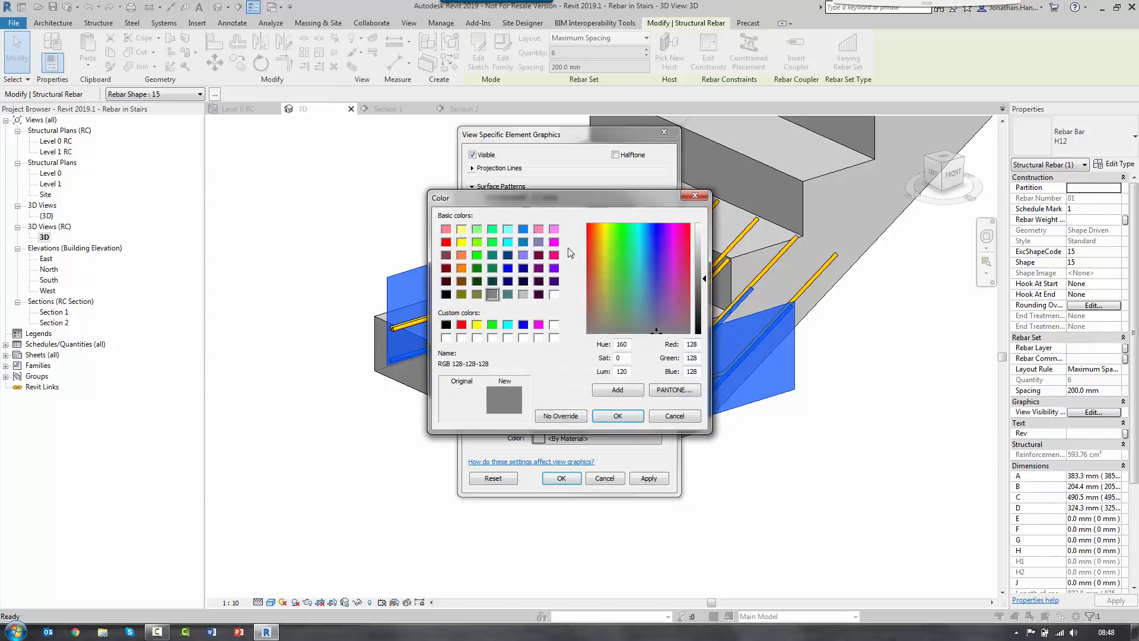
{"action": "left_click", "coordinate": [461, 256]}
{"action": "left_click", "coordinate": [631, 415]}
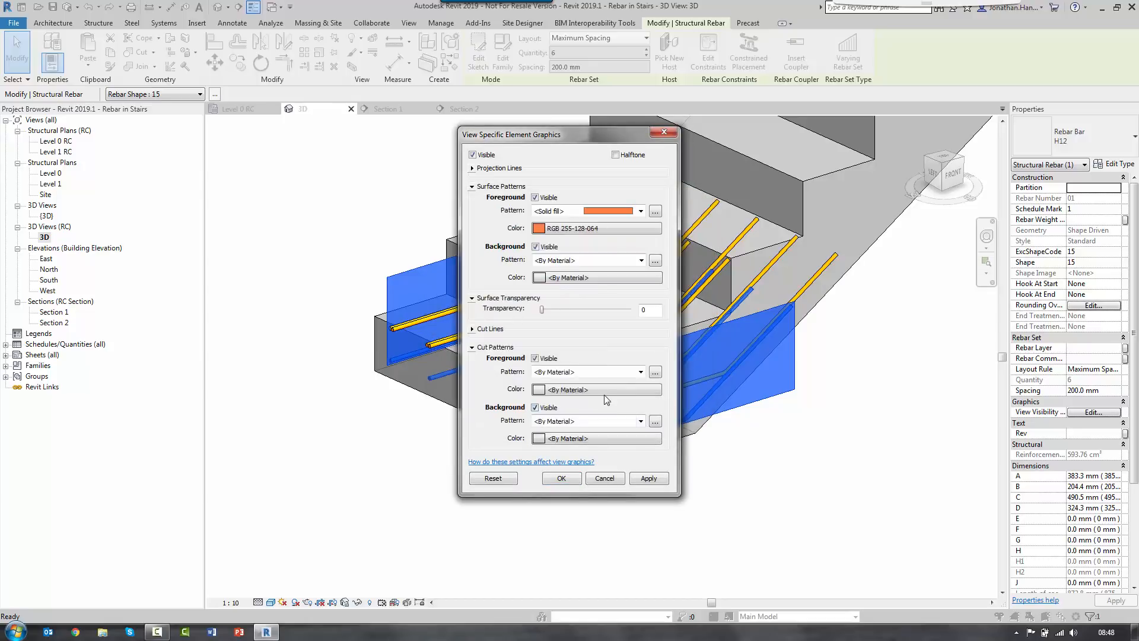
{"action": "left_click", "coordinate": [645, 478]}
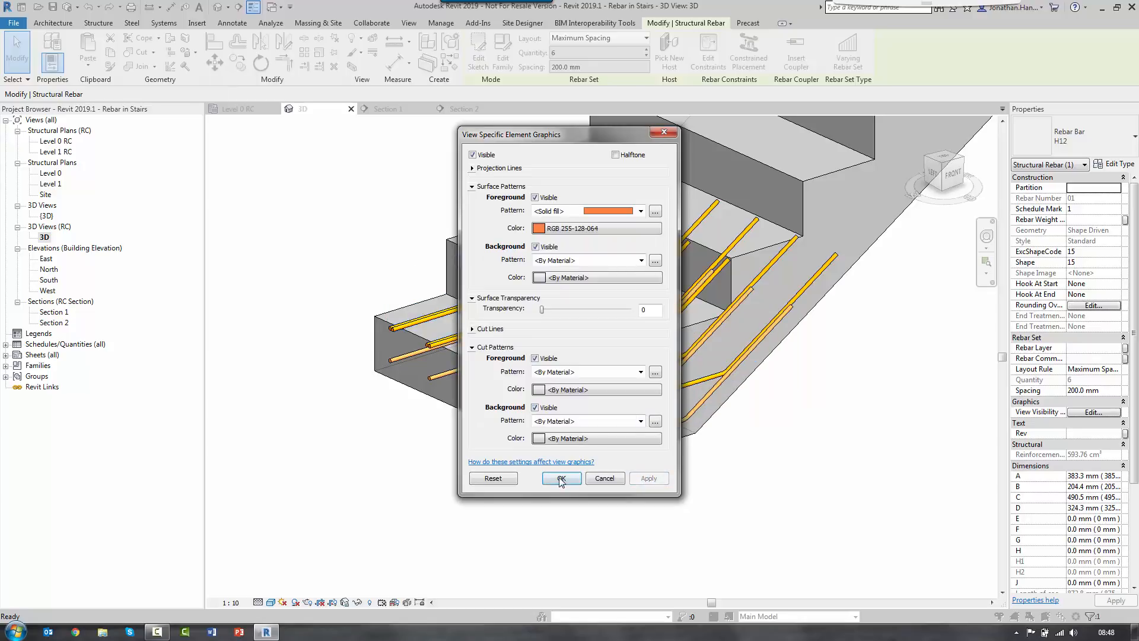
{"action": "left_click", "coordinate": [560, 478]}
{"action": "key", "text": "Escape"}
Step: Change the lower bar set's surface foreground colour override to green in the 3D view
{"action": "scroll", "coordinate": [663, 391], "scroll_direction": "up", "scroll_amount": 5}
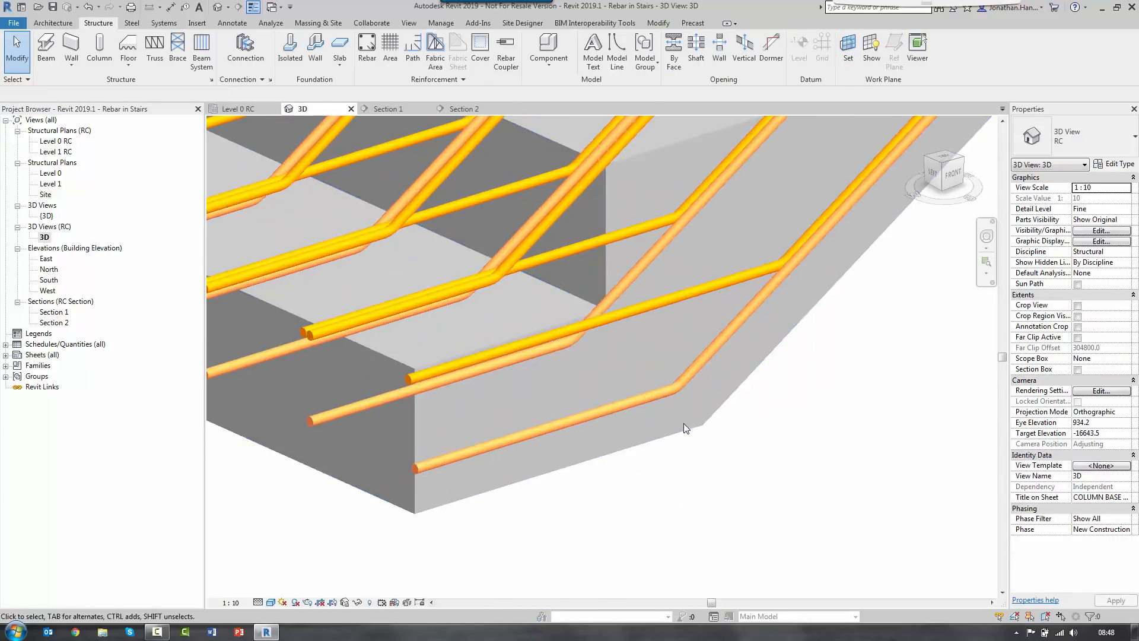
{"action": "scroll", "coordinate": [664, 391], "scroll_direction": "down", "scroll_amount": 3}
{"action": "left_click", "coordinate": [666, 388]}
{"action": "right_click", "coordinate": [666, 386]}
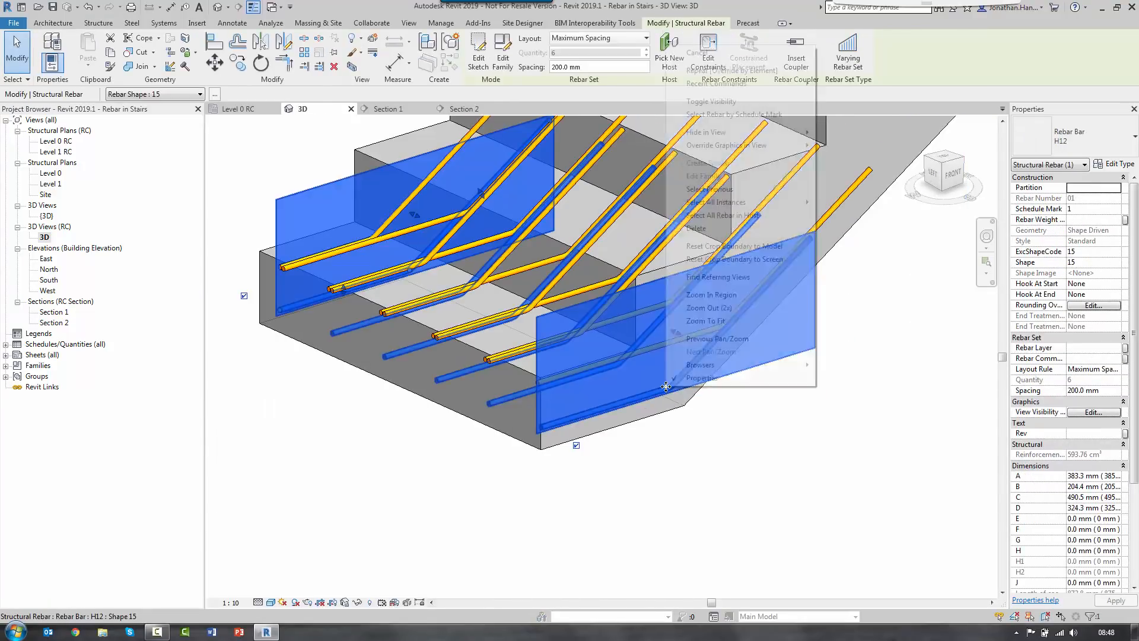
{"action": "mouse_move", "coordinate": [706, 149]}
{"action": "left_click", "coordinate": [836, 146]}
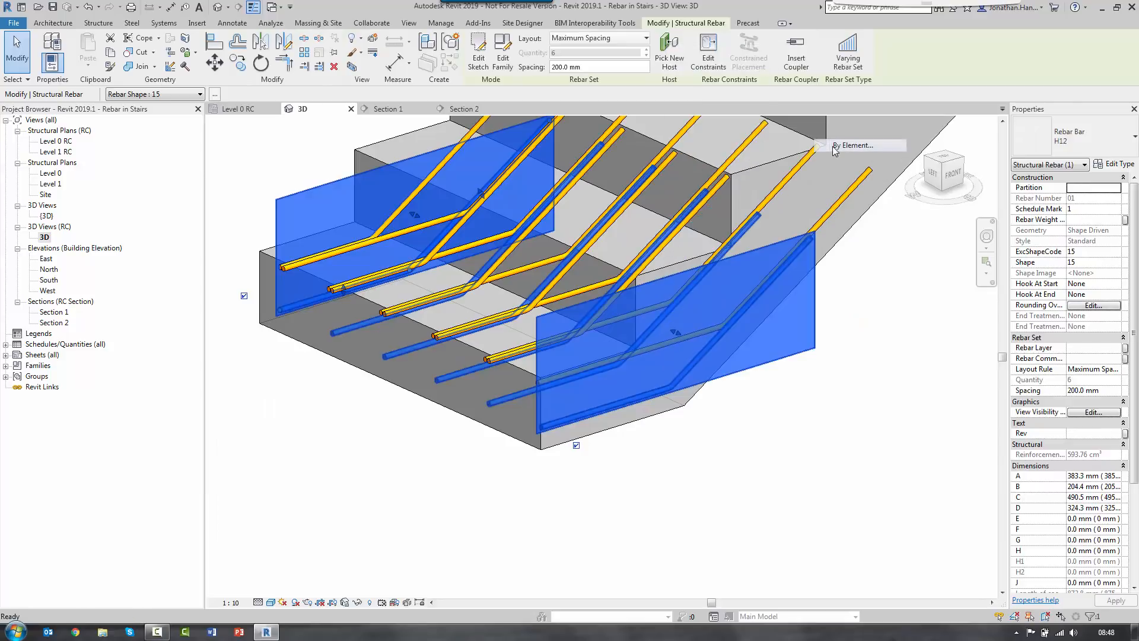
{"action": "left_click", "coordinate": [612, 231]}
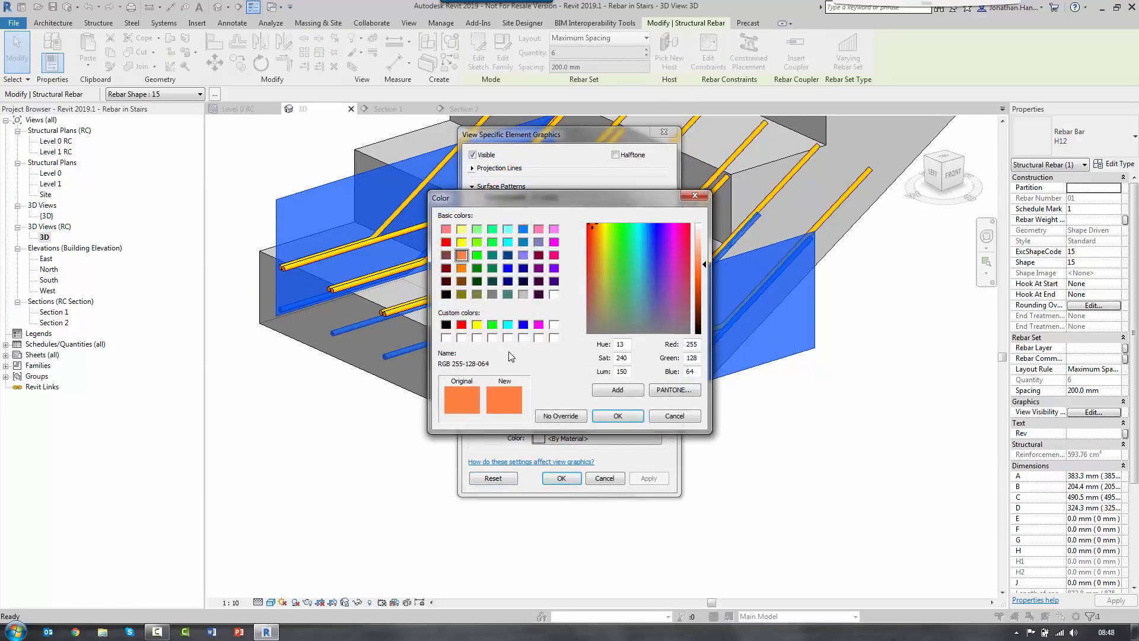
{"action": "left_click", "coordinate": [492, 325]}
{"action": "left_click", "coordinate": [614, 416]}
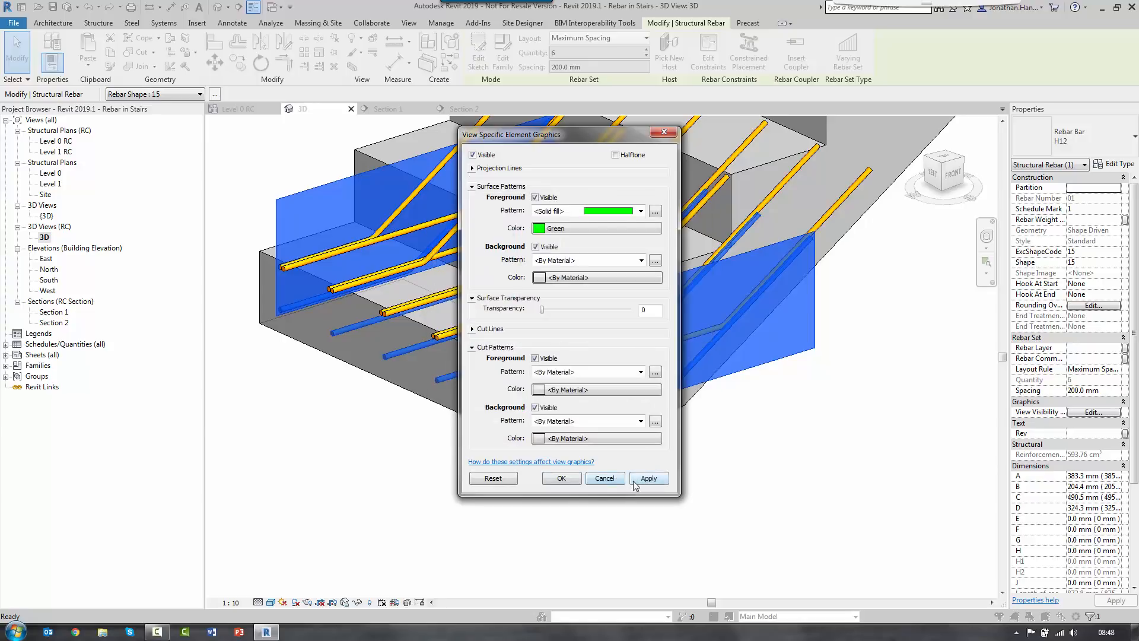
{"action": "left_click", "coordinate": [560, 478]}
{"action": "left_click", "coordinate": [752, 473]}
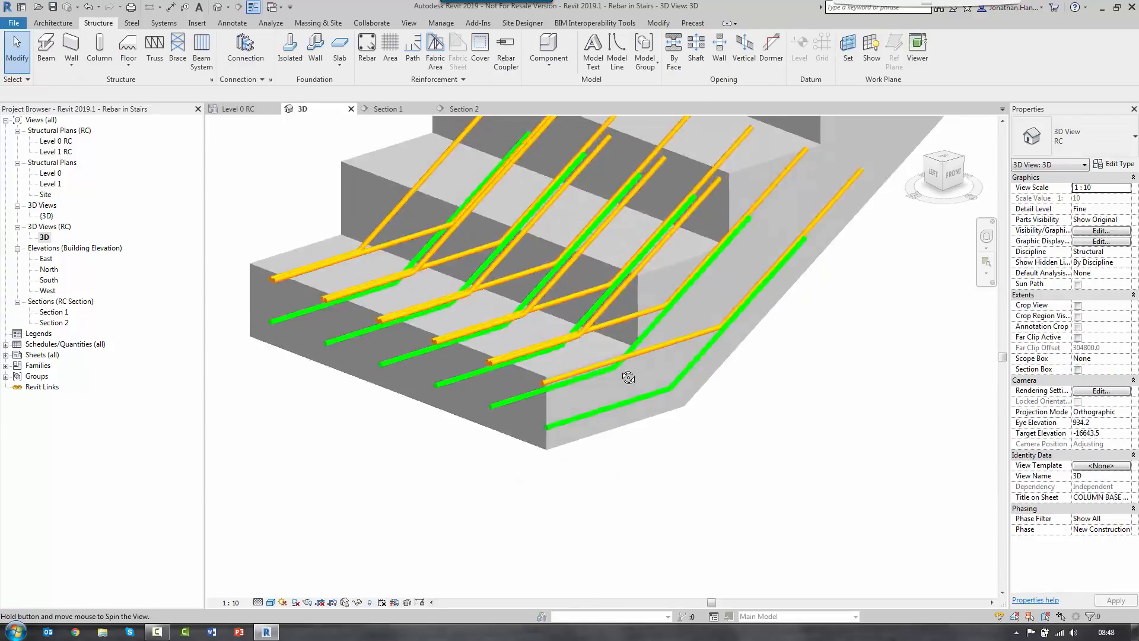
Step: Select the five copied single upper bars together in 3D and examine their distribution across the stair width
{"action": "middle_click_drag", "start_coordinate": [625, 376], "coordinate": [369, 292], "text": "shift"}
{"action": "left_click", "coordinate": [325, 243]}
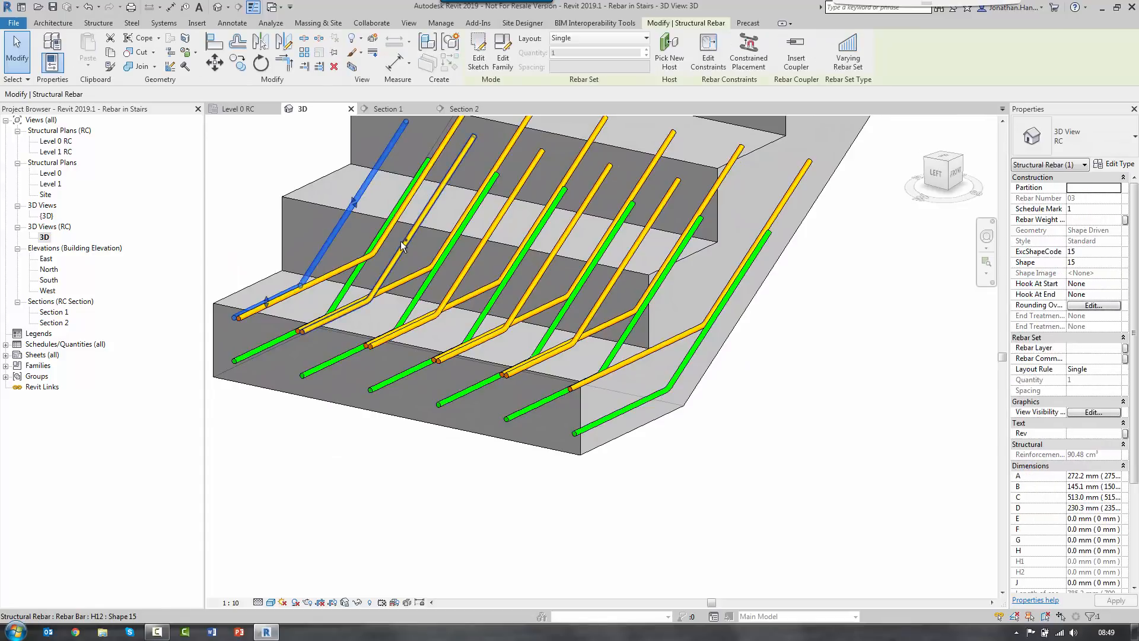
{"action": "left_click", "coordinate": [404, 240], "text": "ctrl"}
{"action": "left_click", "coordinate": [484, 237], "text": "ctrl"}
{"action": "left_click", "coordinate": [558, 240], "text": "ctrl"}
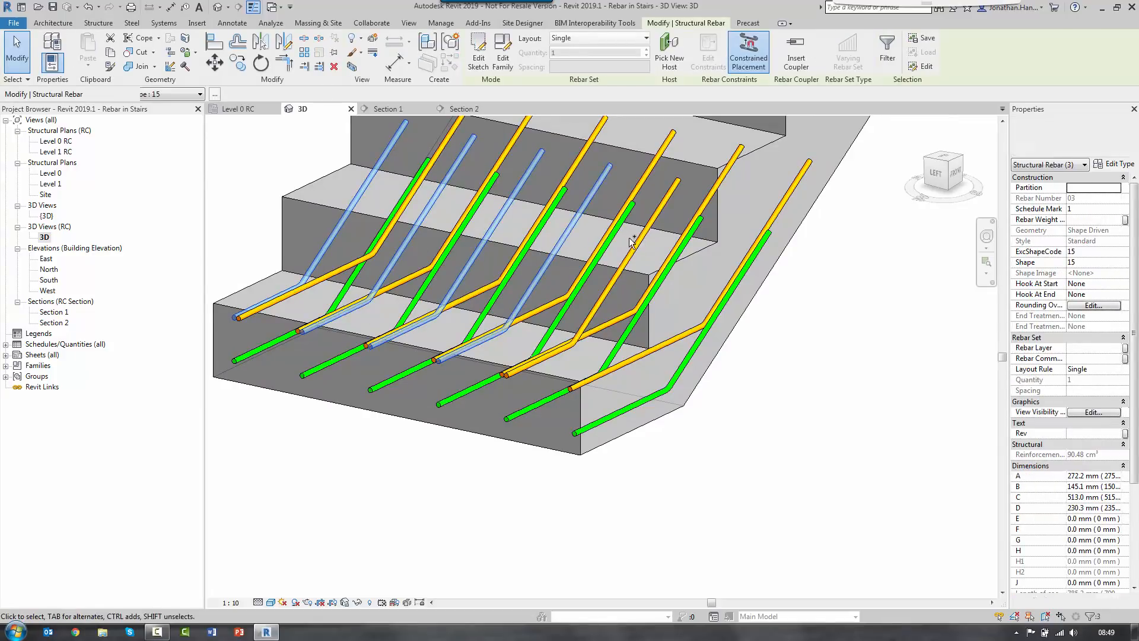
{"action": "left_click", "coordinate": [635, 235], "text": "ctrl"}
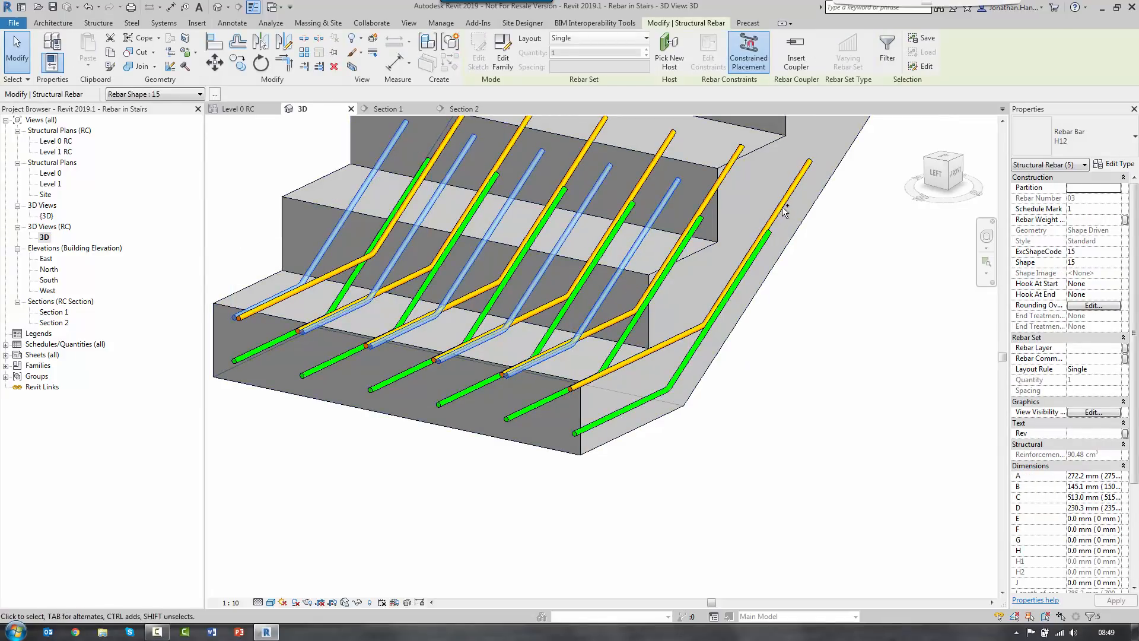
{"action": "middle_click_drag", "start_coordinate": [610, 360], "coordinate": [677, 306], "text": "shift"}
{"action": "key", "text": "Escape"}
Step: In Section 2, copy the outermost copied upper bar 185.6 mm outward, above the last lower bar
{"action": "double_click", "coordinate": [51, 323]}
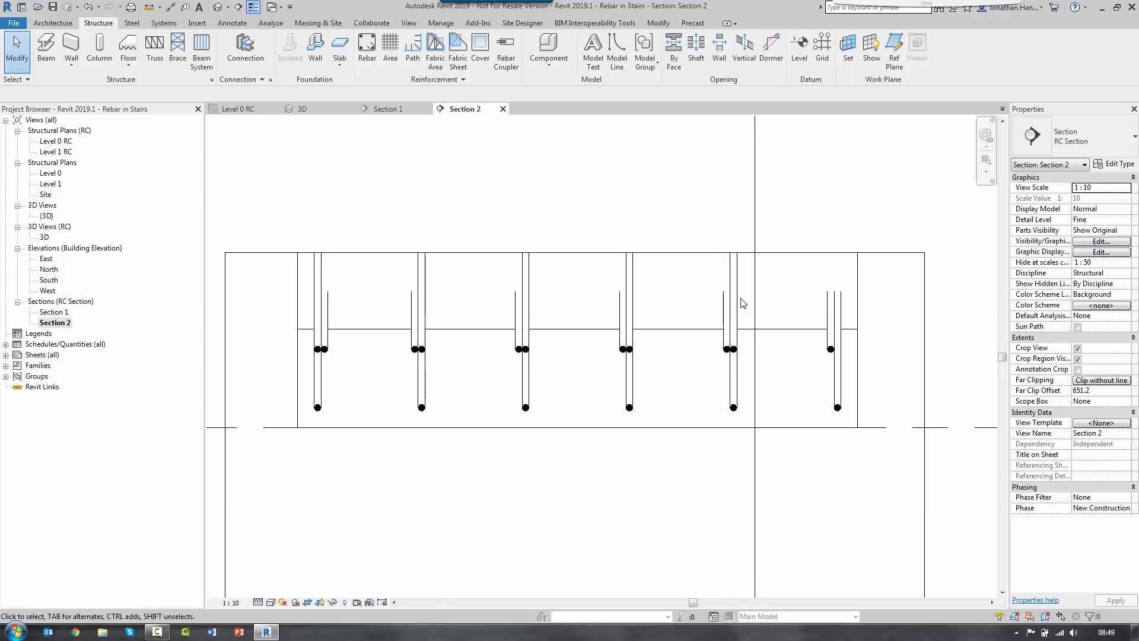
{"action": "left_click", "coordinate": [737, 302]}
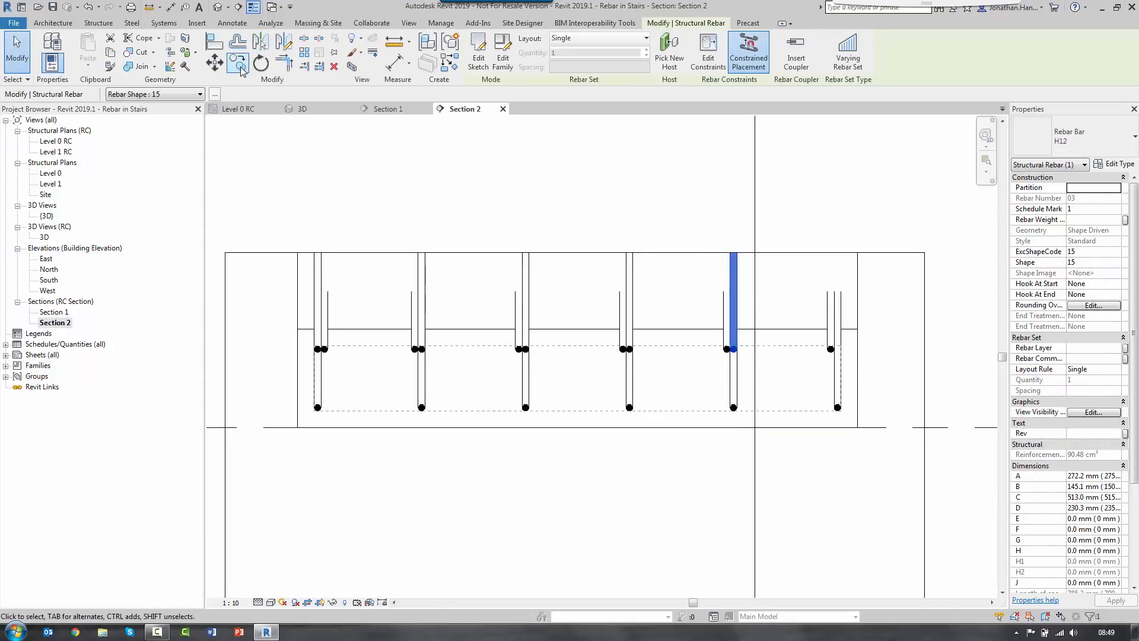
{"action": "left_click", "coordinate": [237, 63]}
{"action": "scroll", "coordinate": [725, 355], "scroll_direction": "up", "scroll_amount": 4}
{"action": "left_click", "coordinate": [744, 324]}
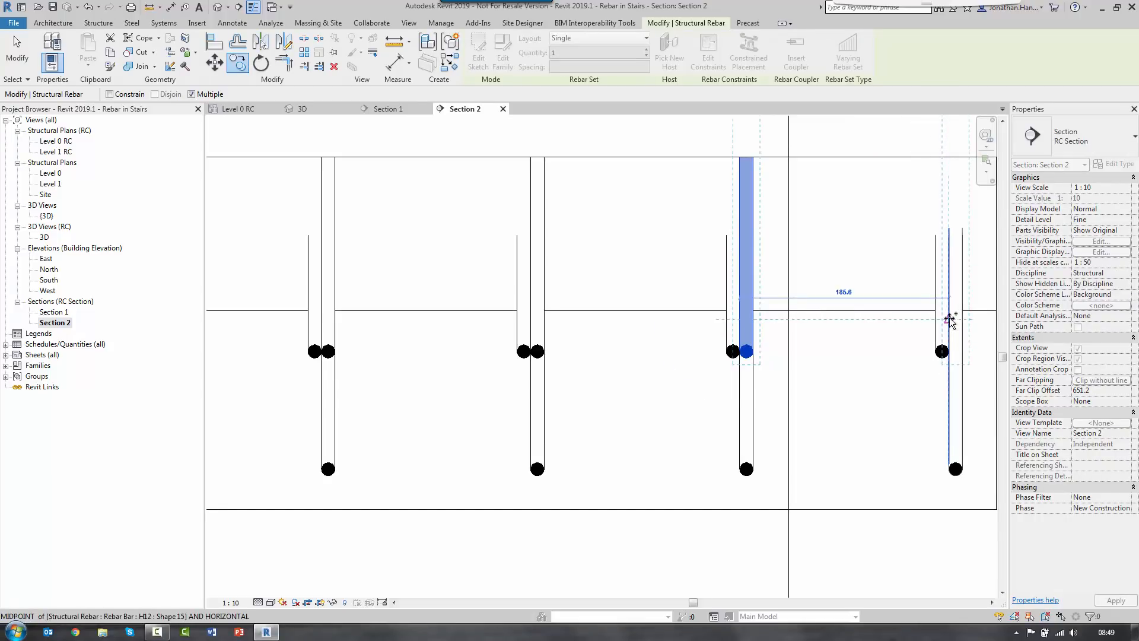
{"action": "left_click", "coordinate": [949, 319]}
{"action": "scroll", "coordinate": [737, 311], "scroll_direction": "down", "scroll_amount": 3}
{"action": "key", "text": "Escape"}
{"action": "key", "text": "Escape"}
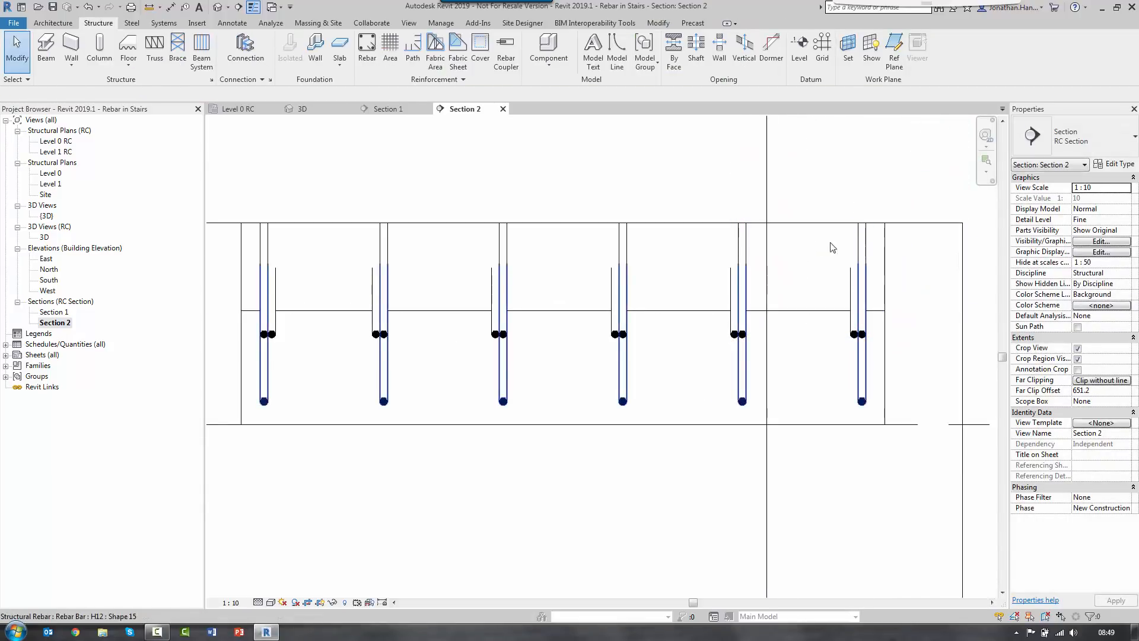
{"action": "left_click", "coordinate": [744, 244]}
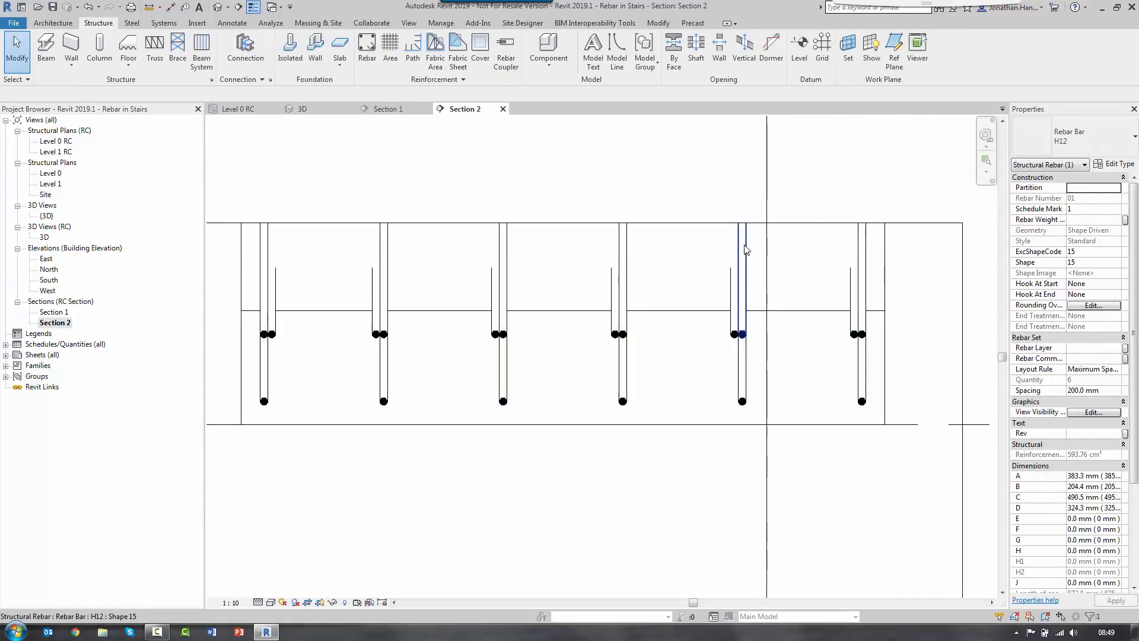
{"action": "key", "text": "Tab"}
{"action": "left_click", "coordinate": [859, 240], "text": "ctrl"}
{"action": "key", "text": "Escape"}
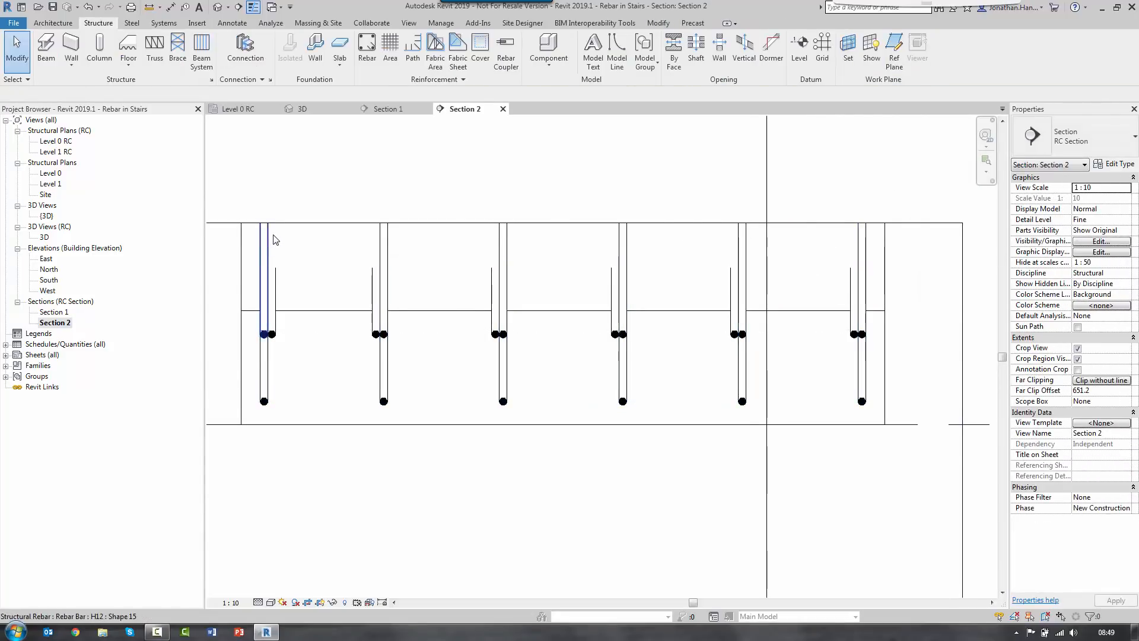
Step: Select the six original upper bars beside the copied ones in Section 2 and show them in RC view 3D
{"action": "left_click", "coordinate": [279, 289]}
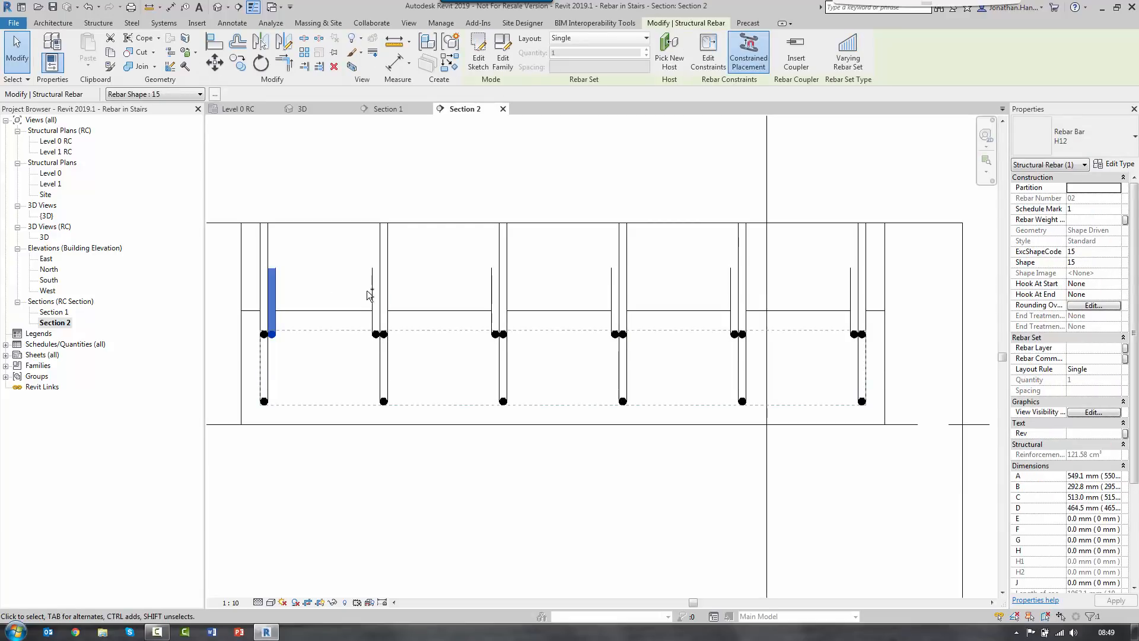
{"action": "left_click", "coordinate": [496, 294], "text": "ctrl"}
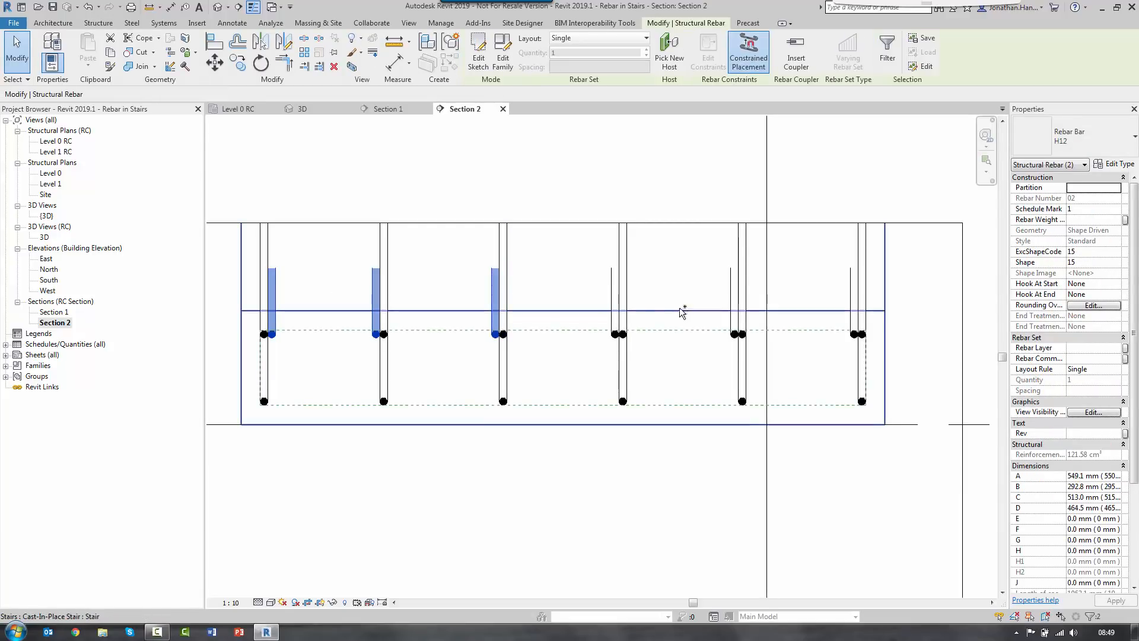
{"action": "left_click", "coordinate": [613, 290], "text": "ctrl"}
{"action": "left_click", "coordinate": [735, 292], "text": "ctrl"}
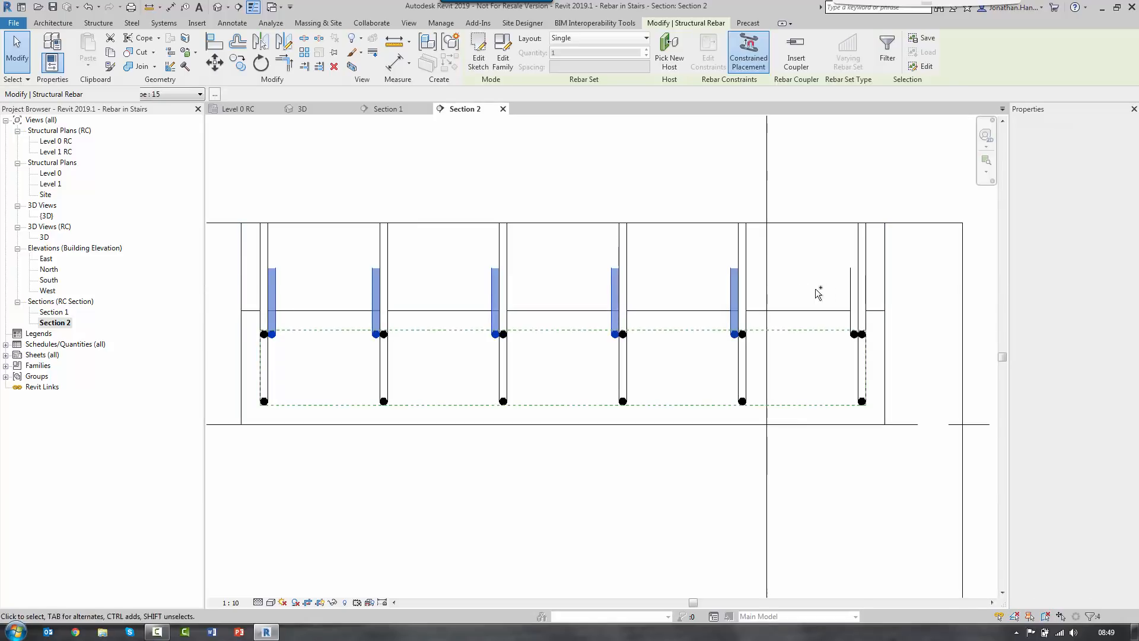
{"action": "left_click", "coordinate": [854, 289], "text": "ctrl"}
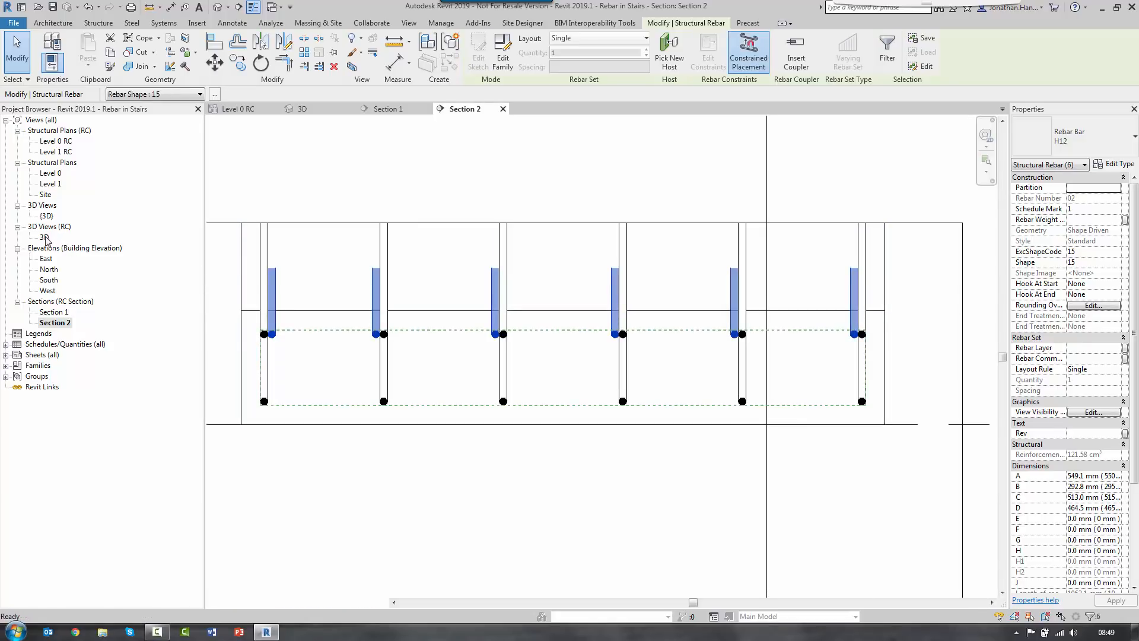
{"action": "double_click", "coordinate": [46, 236]}
Step: Override the six selected bars' surface foreground in the 3D view with a solid fill in cyan
{"action": "right_click", "coordinate": [835, 308]}
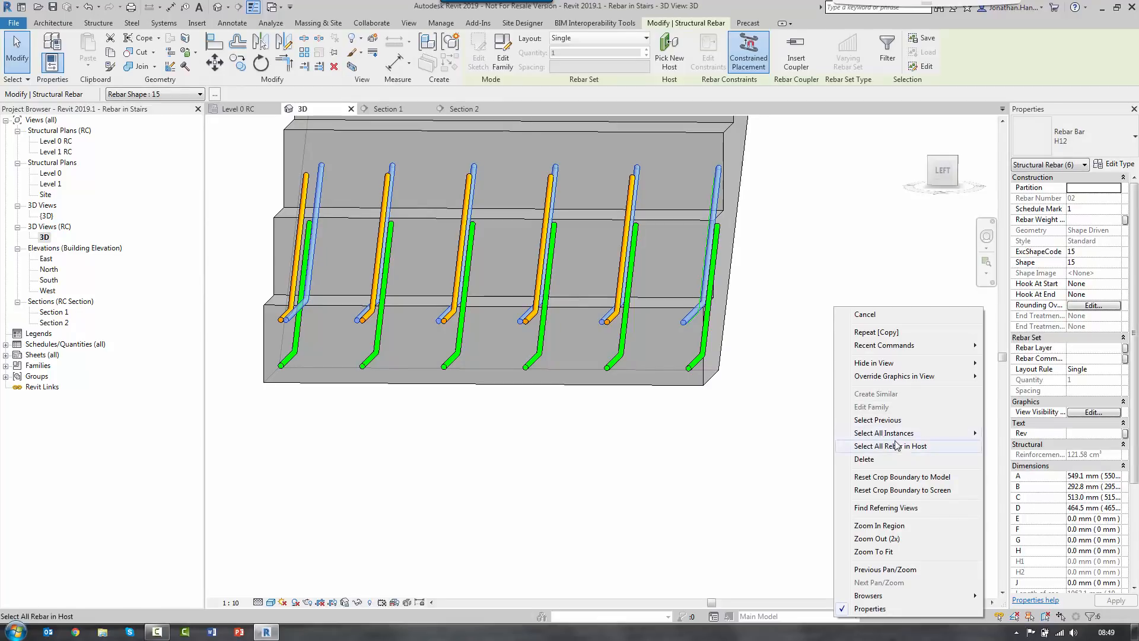
{"action": "mouse_move", "coordinate": [905, 377]}
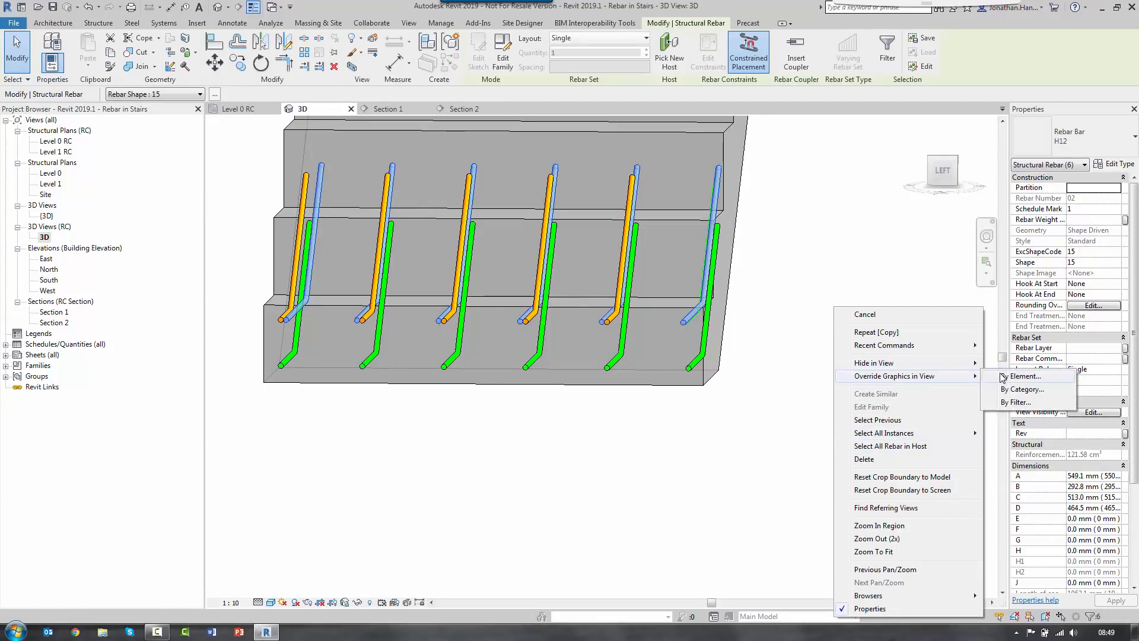
{"action": "left_click", "coordinate": [1019, 376]}
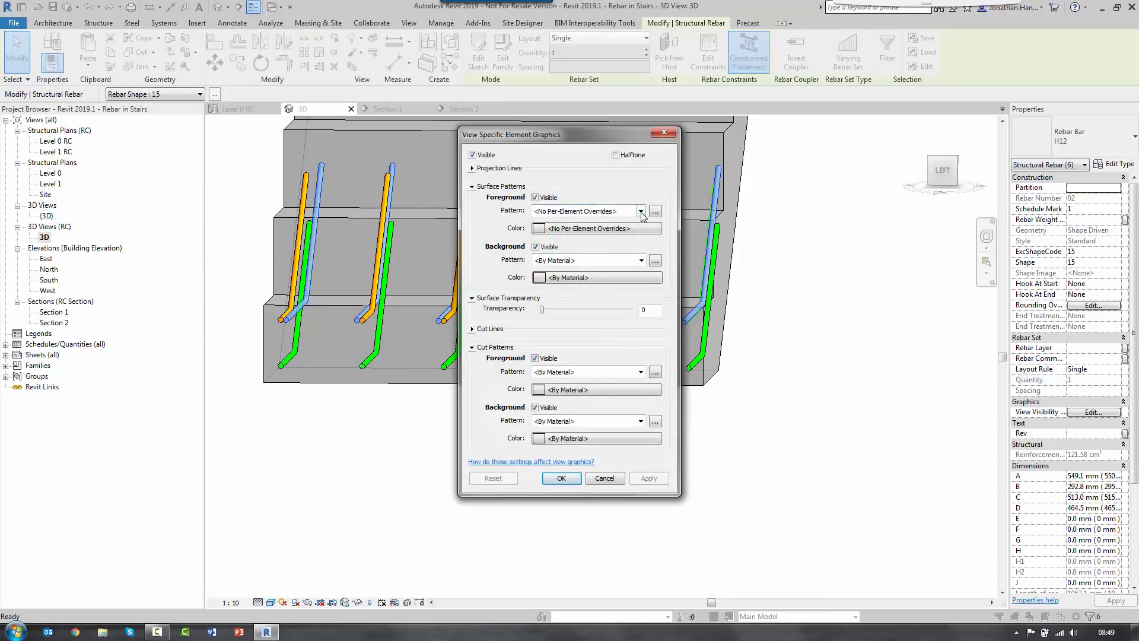
{"action": "left_click", "coordinate": [642, 212]}
{"action": "left_click", "coordinate": [596, 238]}
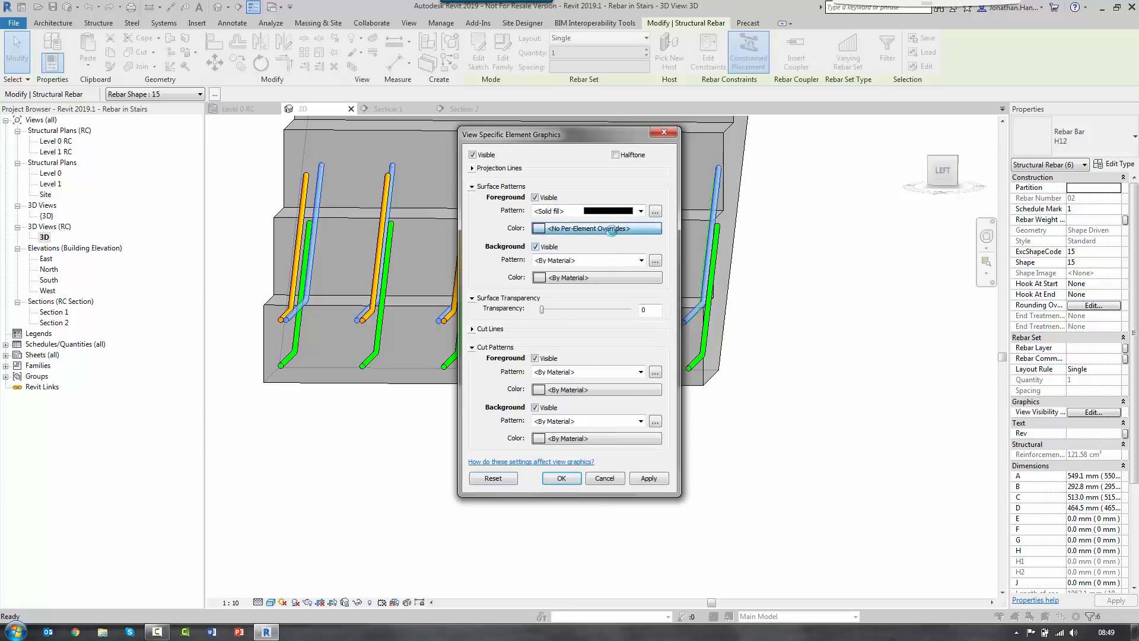
{"action": "left_click", "coordinate": [611, 230]}
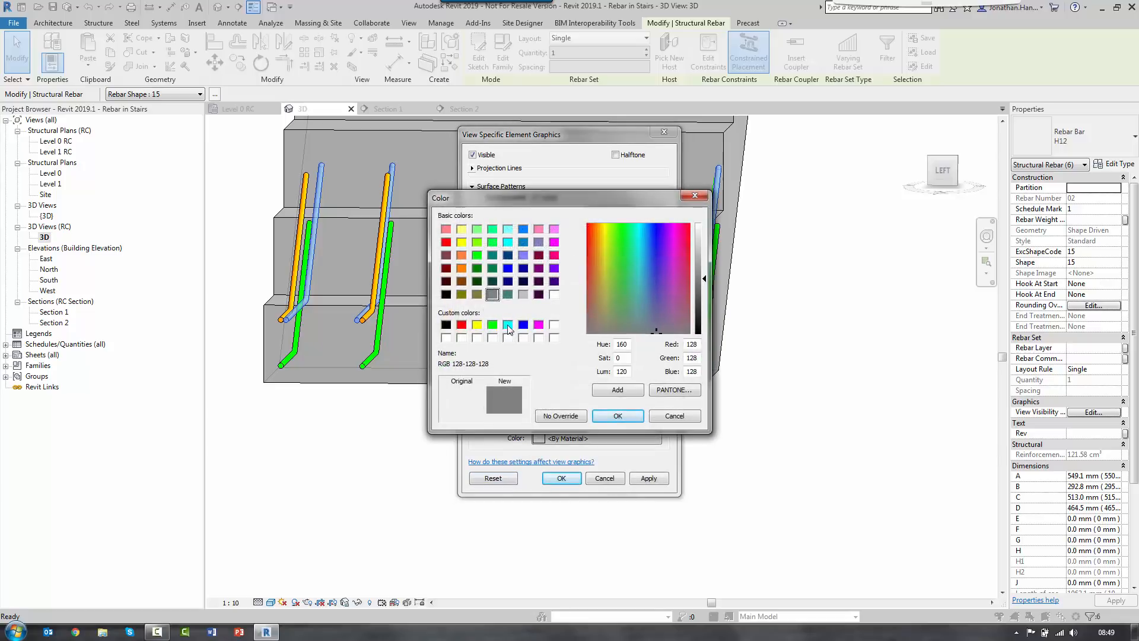
{"action": "left_click", "coordinate": [508, 325]}
{"action": "left_click", "coordinate": [620, 416]}
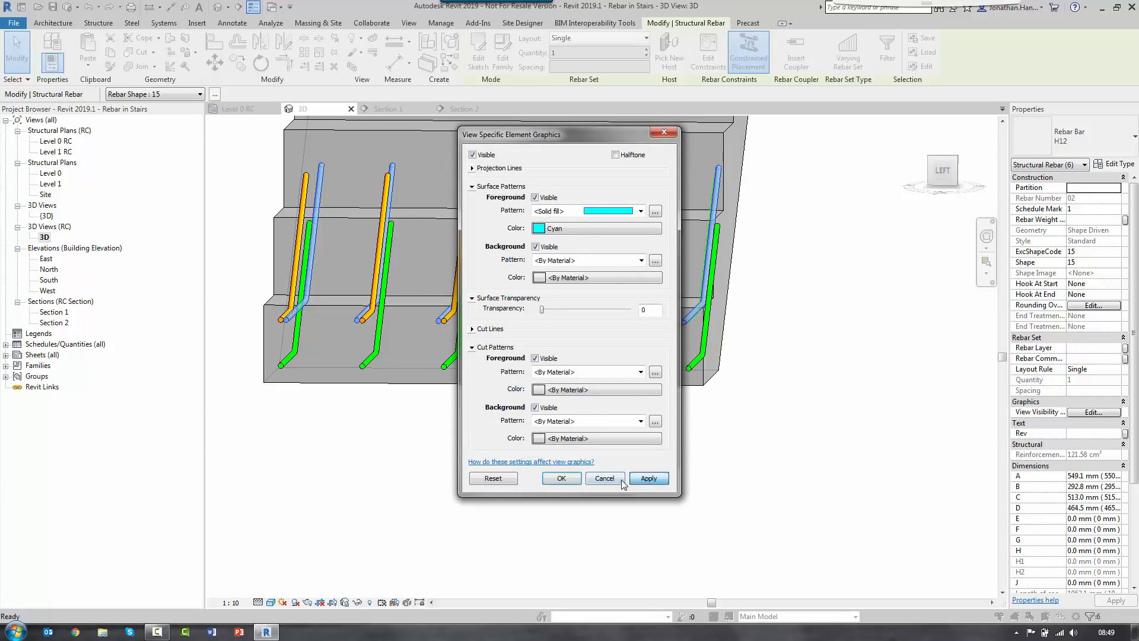
{"action": "left_click", "coordinate": [561, 478]}
{"action": "left_click", "coordinate": [546, 496]}
{"action": "middle_click_drag", "start_coordinate": [546, 495], "coordinate": [498, 503], "text": "shift"}
{"action": "middle_click", "coordinate": [499, 503]}
{"action": "middle_click", "coordinate": [498, 503]}
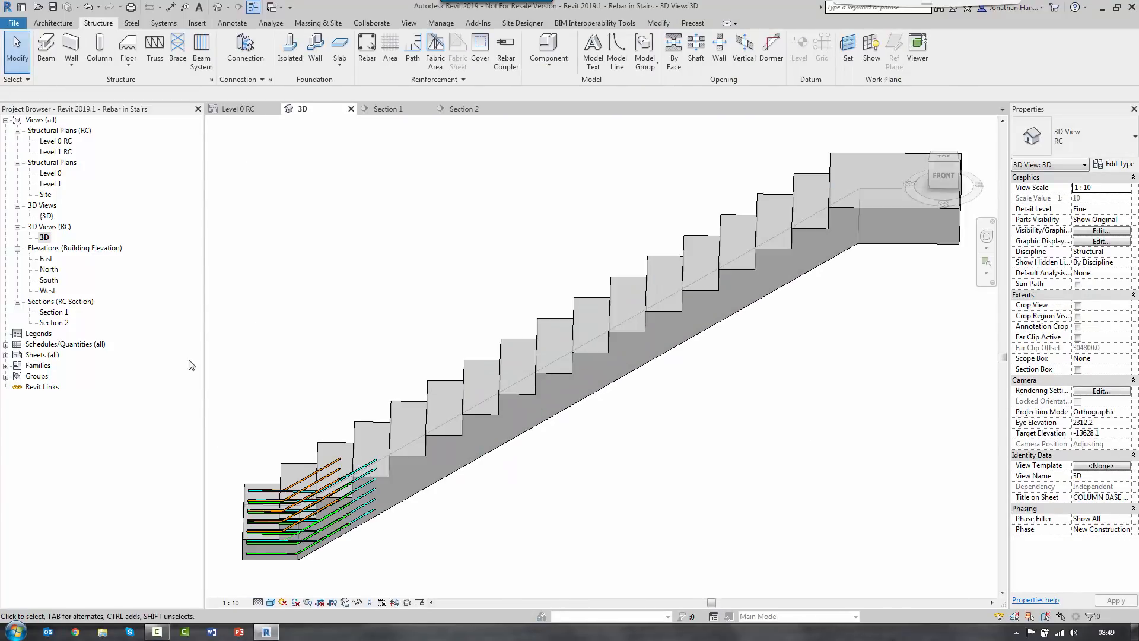
Step: In Section 1, sketch a stair-hosted bar along the landing's bottom cover, about 753 mm horizontally, continuing about 543 mm down the flight's soffit cover
{"action": "double_click", "coordinate": [55, 312]}
{"action": "scroll", "coordinate": [387, 333], "scroll_direction": "down", "scroll_amount": 3}
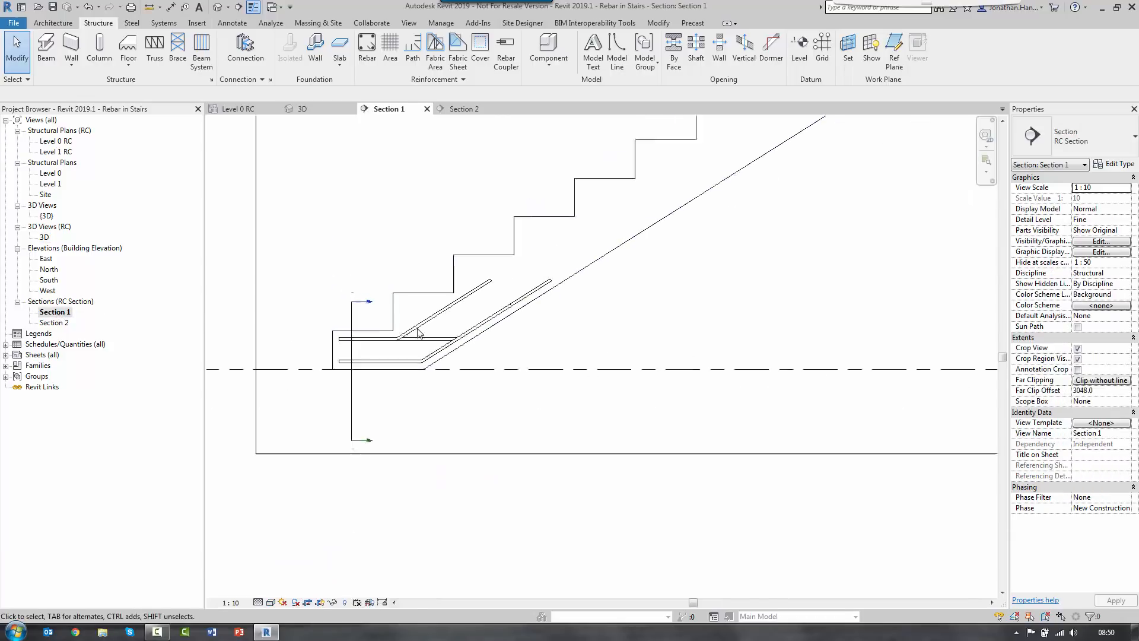
{"action": "middle_click_drag", "start_coordinate": [610, 309], "coordinate": [322, 425]}
{"action": "middle_click_drag", "start_coordinate": [687, 252], "coordinate": [409, 411]}
{"action": "middle_click_drag", "start_coordinate": [526, 199], "coordinate": [430, 264]}
{"action": "scroll", "coordinate": [428, 261], "scroll_direction": "up", "scroll_amount": 2}
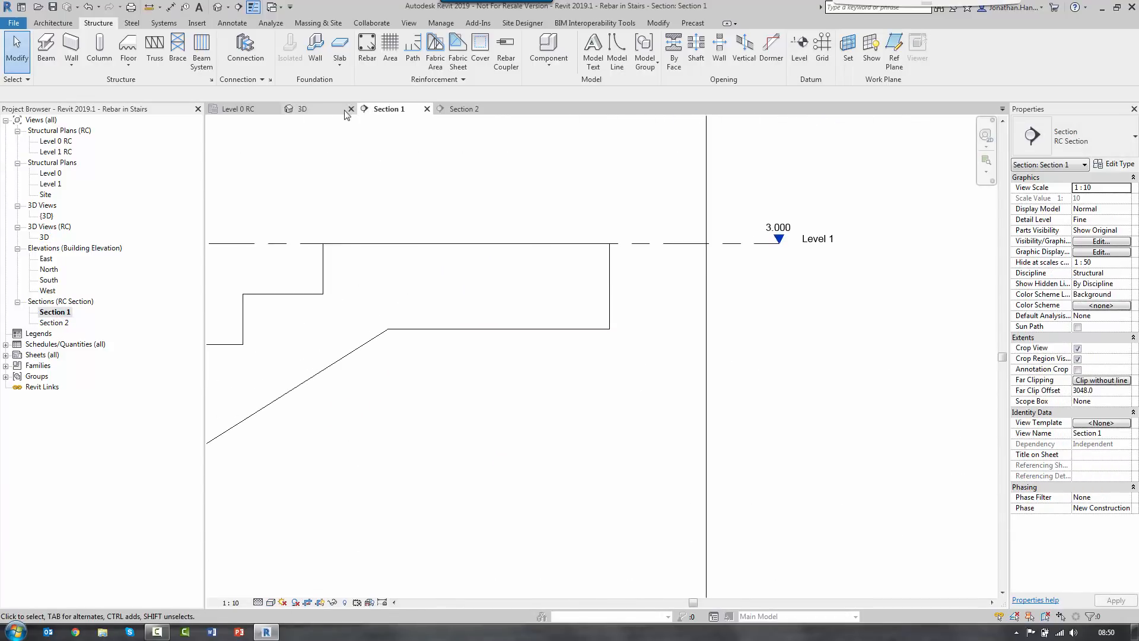
{"action": "left_click", "coordinate": [367, 51]}
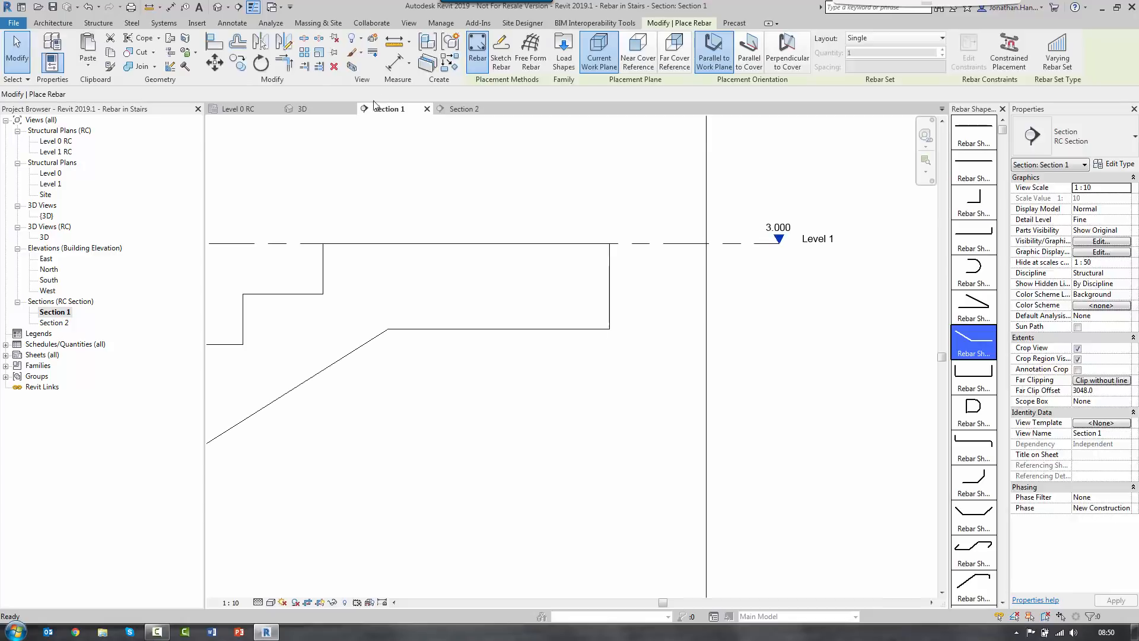
{"action": "left_click", "coordinate": [492, 58]}
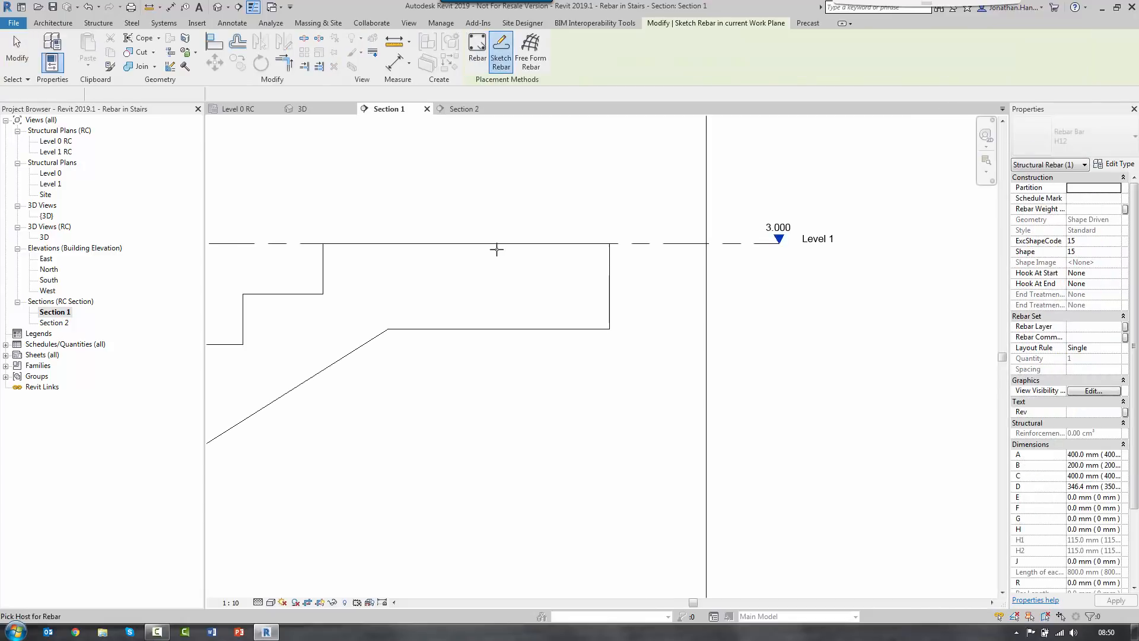
{"action": "left_click", "coordinate": [515, 320]}
{"action": "middle_click_drag", "start_coordinate": [599, 291], "coordinate": [821, 290]}
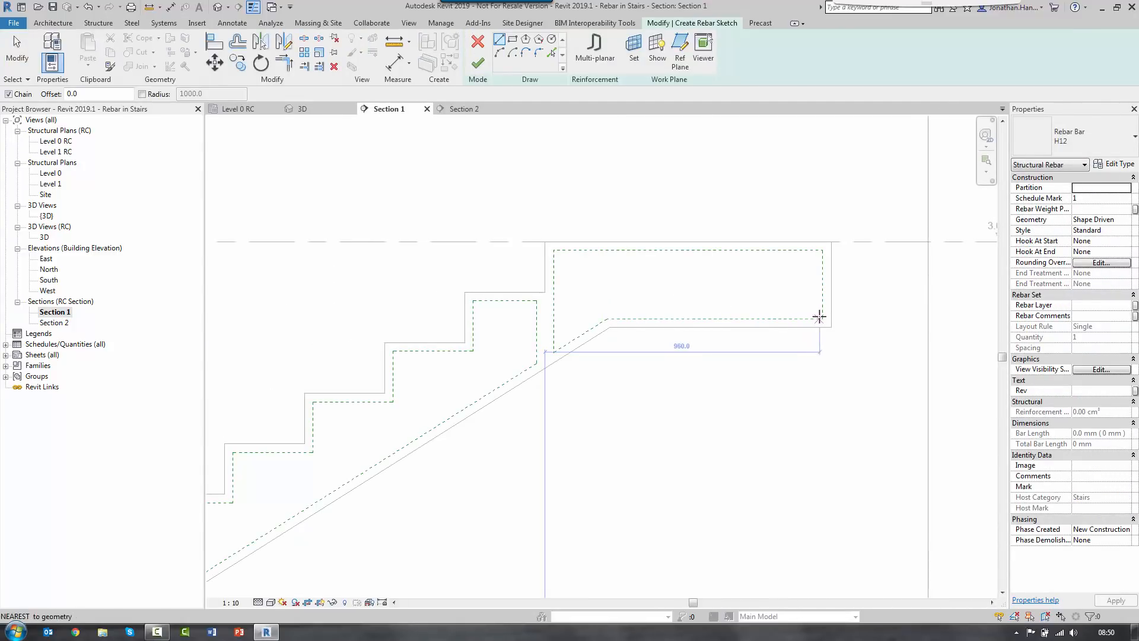
{"action": "left_click", "coordinate": [820, 318]}
{"action": "left_click", "coordinate": [607, 318]}
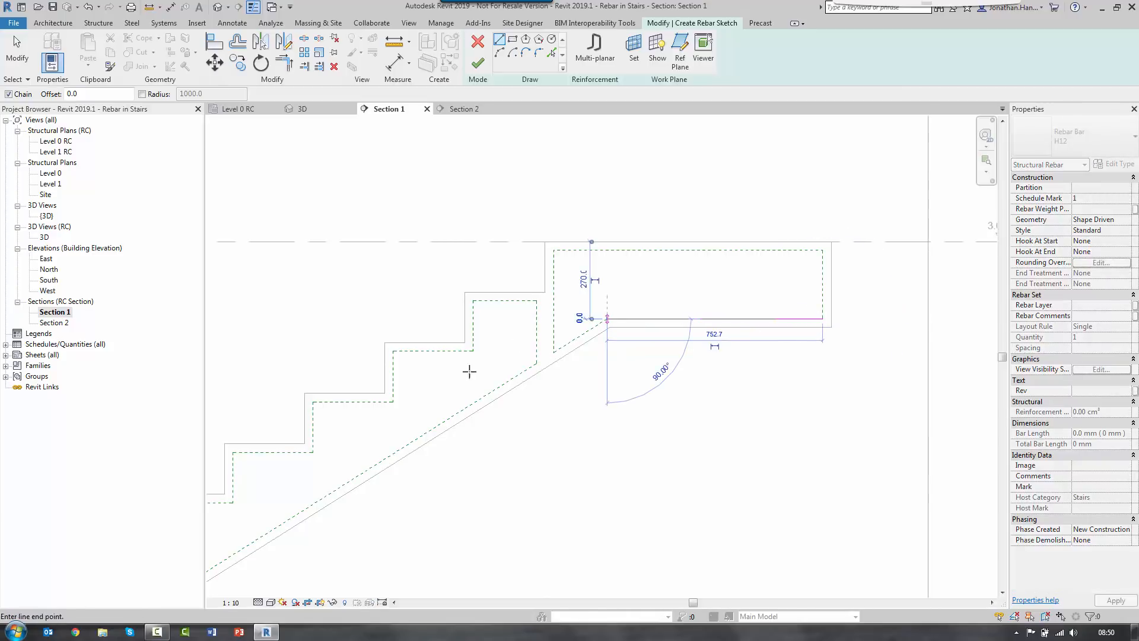
{"action": "left_click", "coordinate": [475, 401]}
{"action": "key", "text": "Escape"}
{"action": "key", "text": "Escape"}
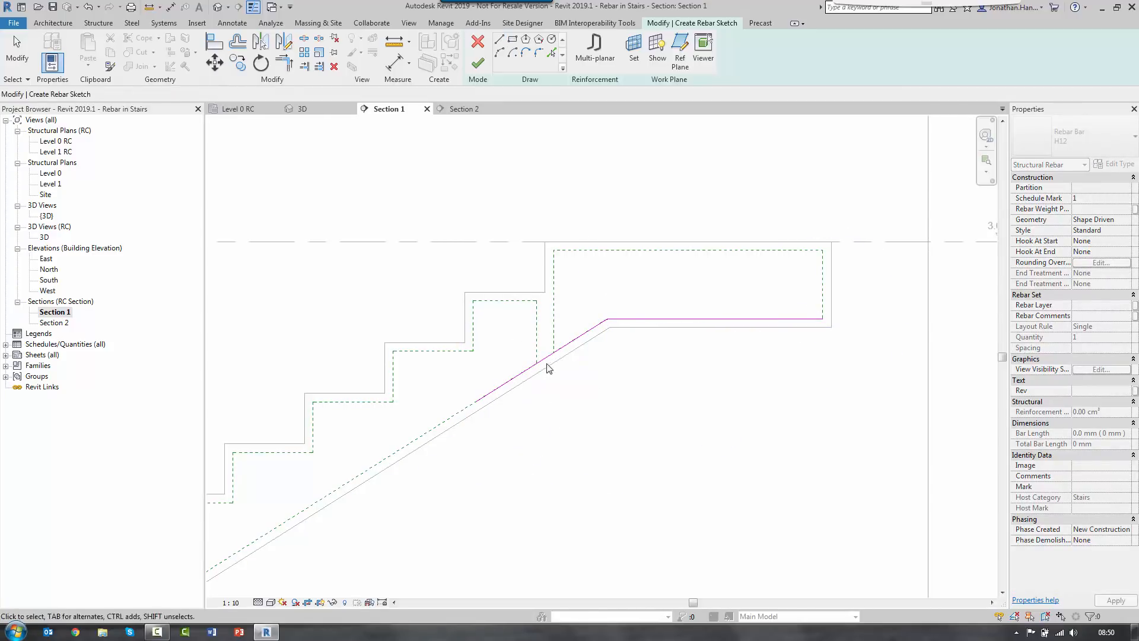
Step: Set the sloped segment of the landing bar to 500 mm and finish the rebar sketch
{"action": "left_click", "coordinate": [548, 368]}
{"action": "left_click", "coordinate": [550, 372]}
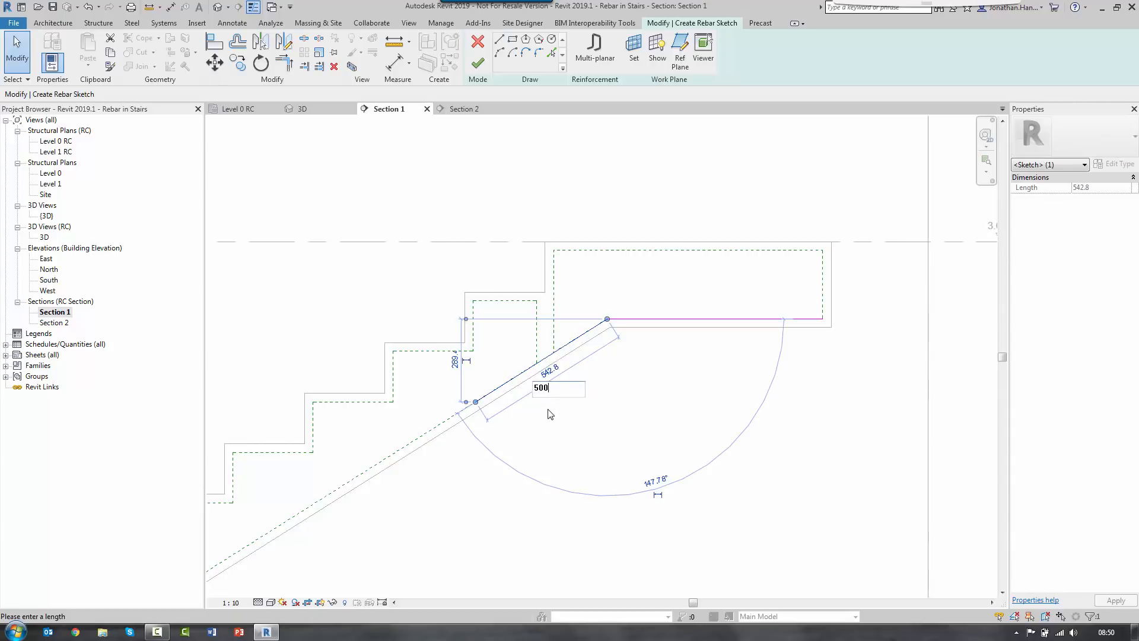
{"action": "key", "text": "Return"}
{"action": "left_click", "coordinate": [478, 64]}
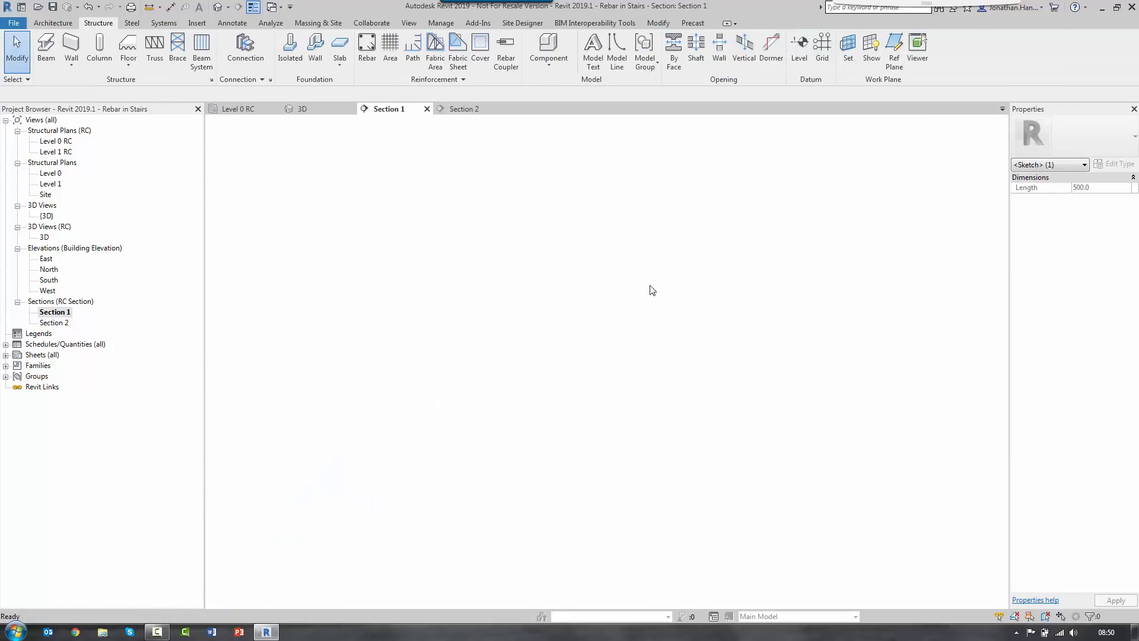
Step: Distribute the new landing bar with a Maximum Spacing layout at 200 mm
{"action": "left_click", "coordinate": [647, 303]}
{"action": "left_click", "coordinate": [660, 304]}
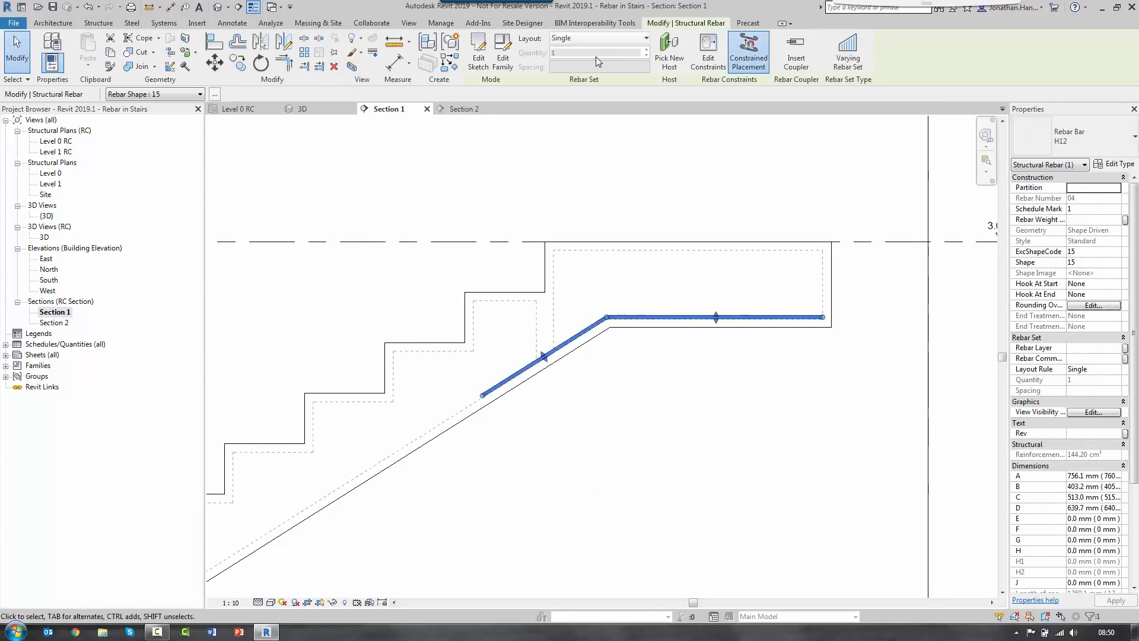
{"action": "left_click", "coordinate": [598, 38]}
{"action": "left_click", "coordinate": [598, 78]}
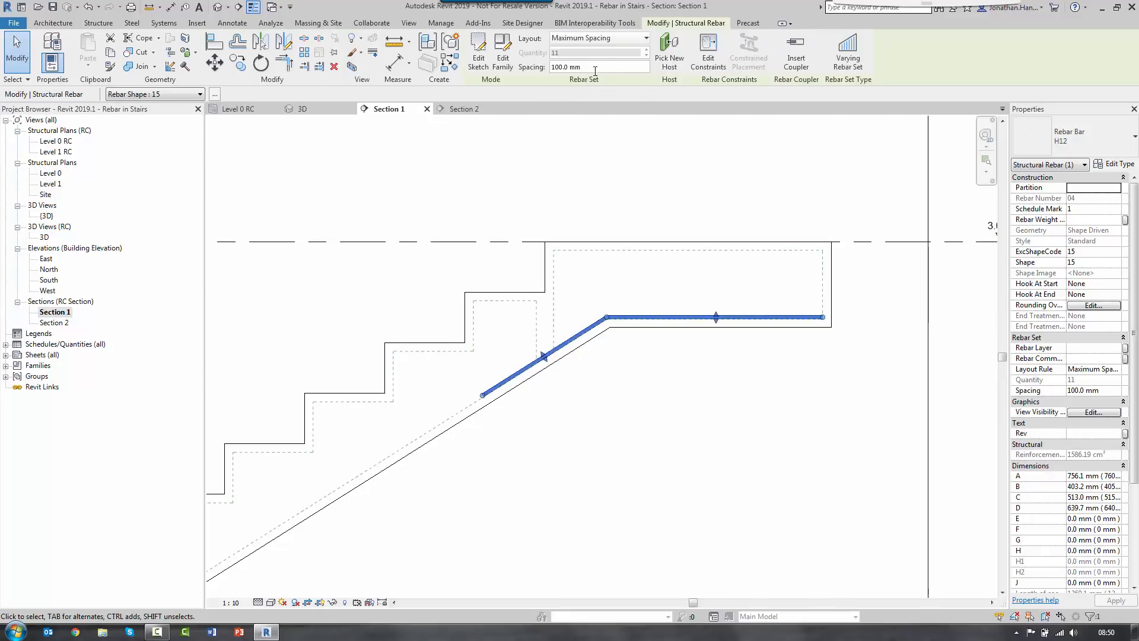
{"action": "left_click", "coordinate": [648, 493]}
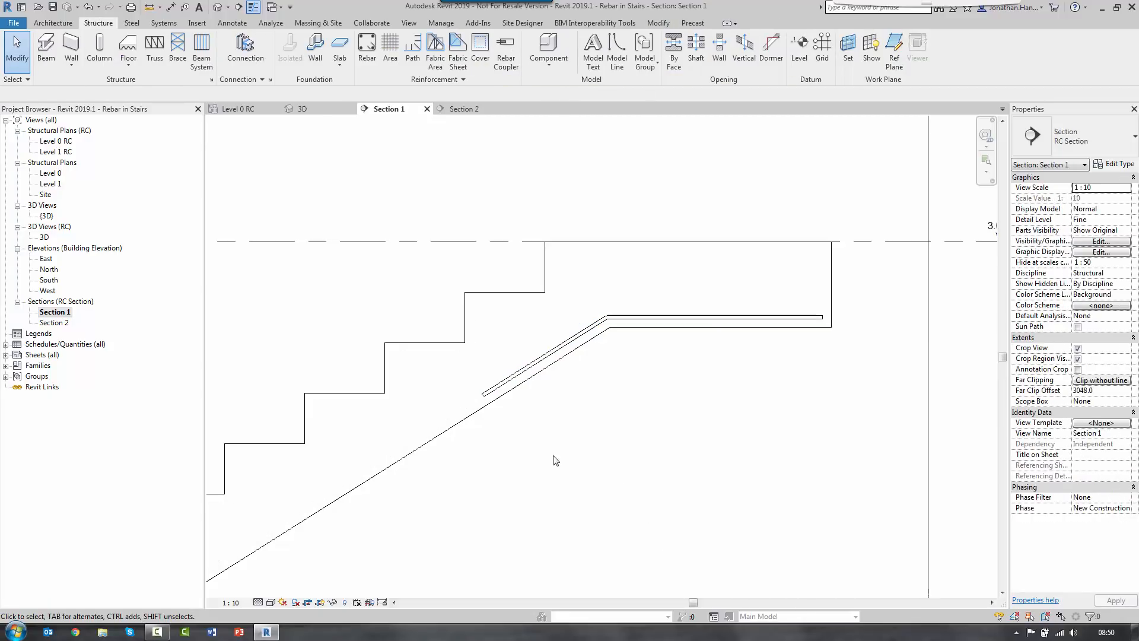
Step: Select all rebar in the stair host from RC view 3D and show it unobscured and as solid in that view
{"action": "double_click", "coordinate": [44, 236]}
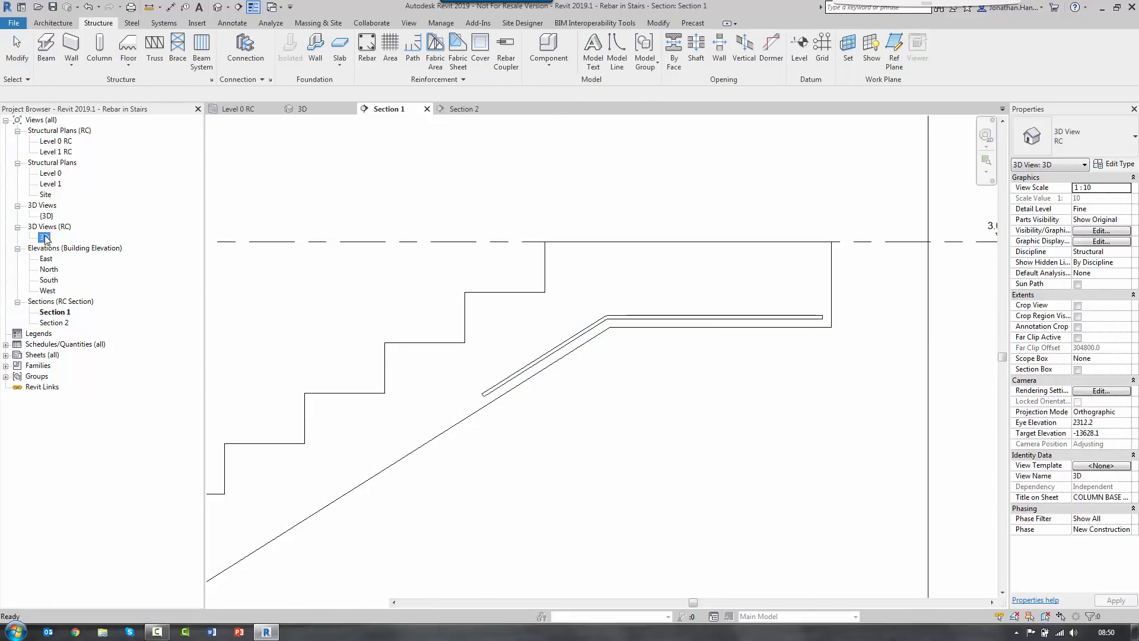
{"action": "middle_click_drag", "start_coordinate": [526, 305], "coordinate": [557, 381], "text": "shift"}
{"action": "scroll", "coordinate": [593, 199], "scroll_direction": "up", "scroll_amount": 5}
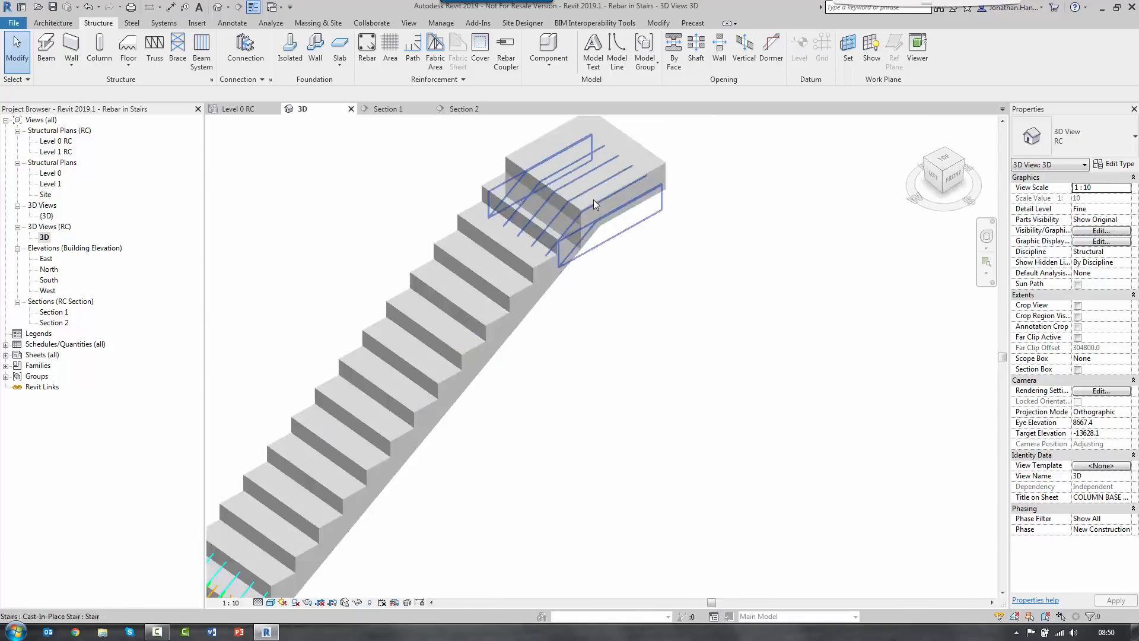
{"action": "right_click", "coordinate": [594, 178]}
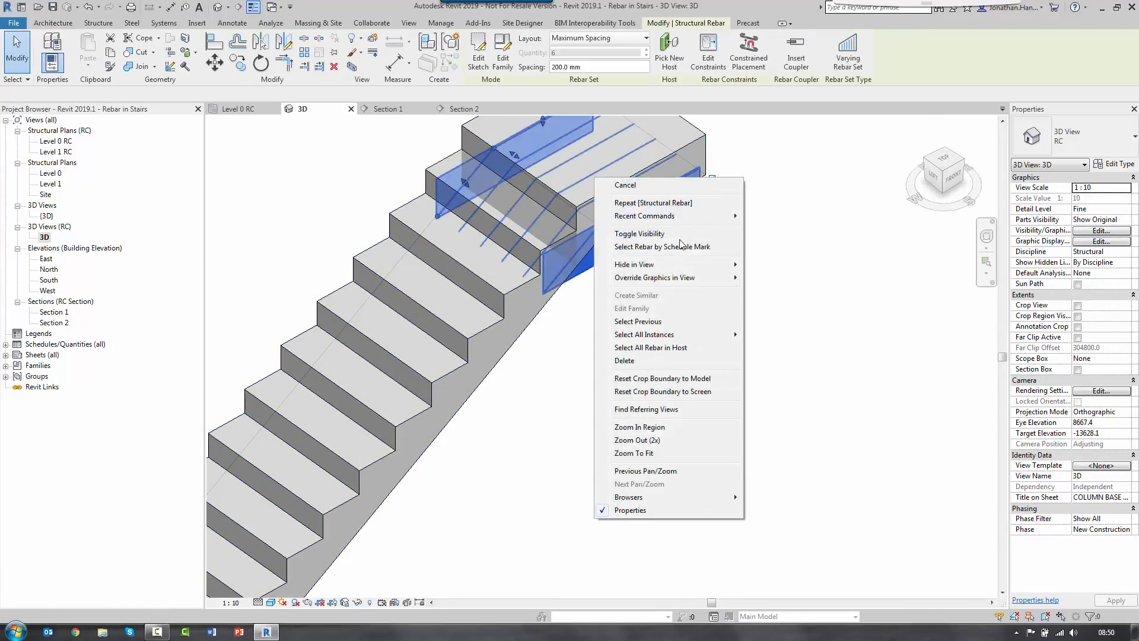
{"action": "left_click", "coordinate": [658, 348]}
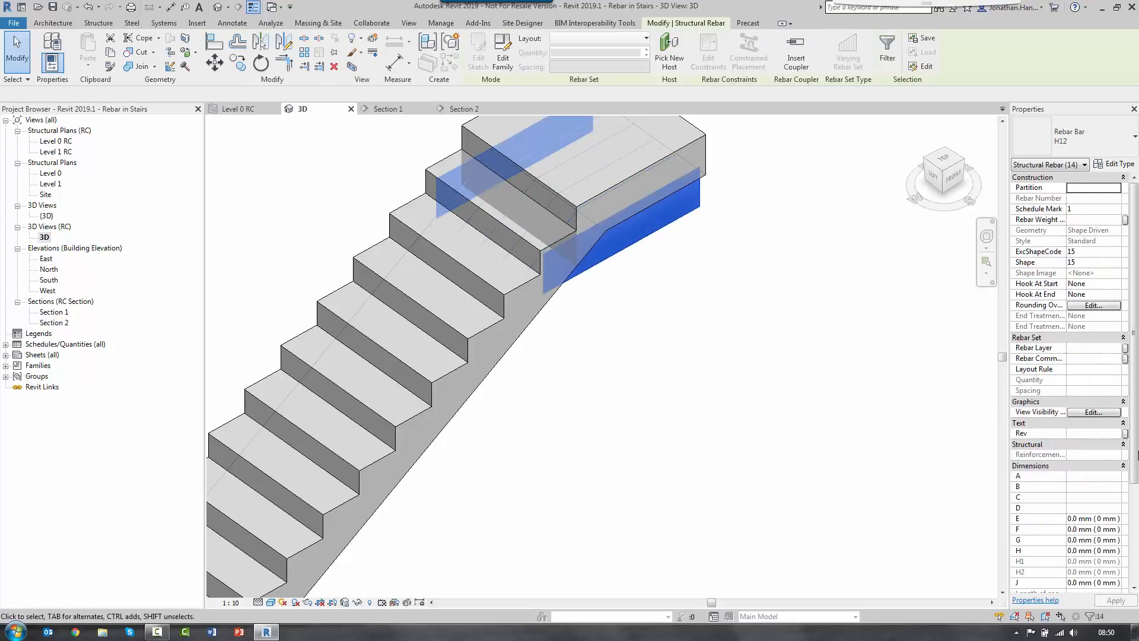
{"action": "left_click", "coordinate": [1093, 412]}
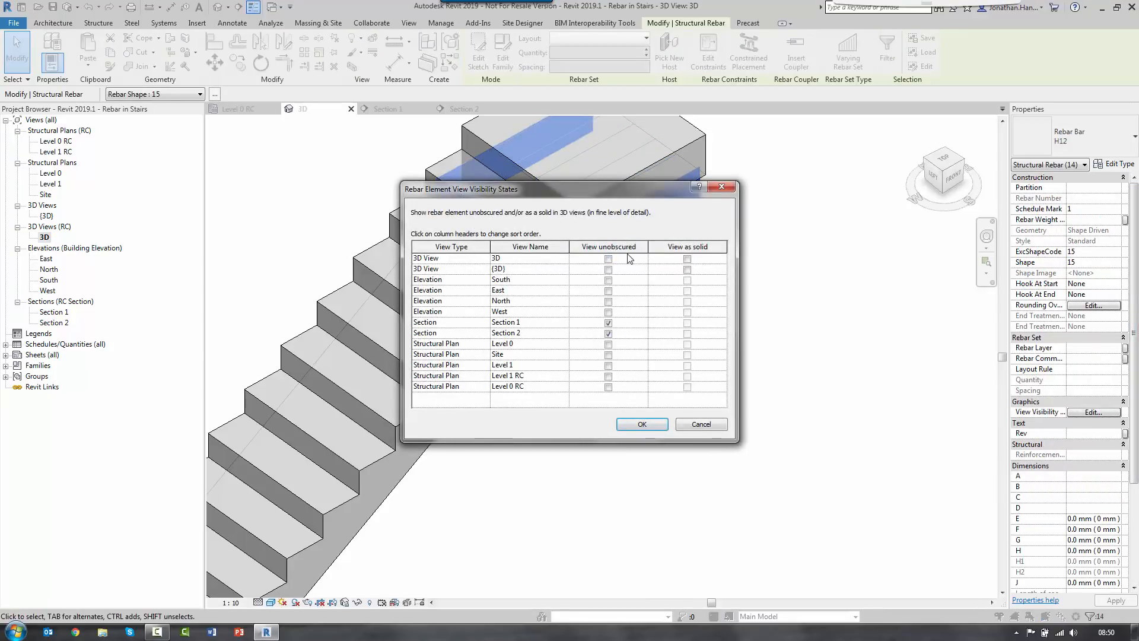
{"action": "left_click", "coordinate": [643, 423]}
{"action": "left_click", "coordinate": [641, 437]}
{"action": "middle_click_drag", "start_coordinate": [641, 437], "coordinate": [688, 279], "text": "shift"}
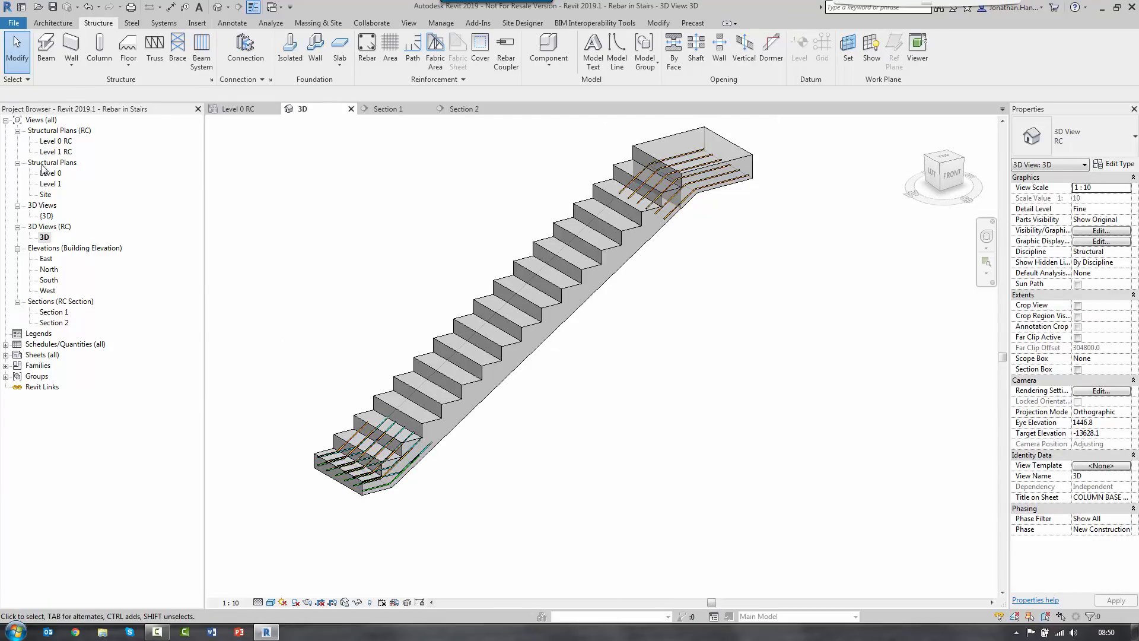
Step: In the Level 0 RC plan, create a section across the landing looking back towards the flight, and open its view
{"action": "double_click", "coordinate": [53, 141]}
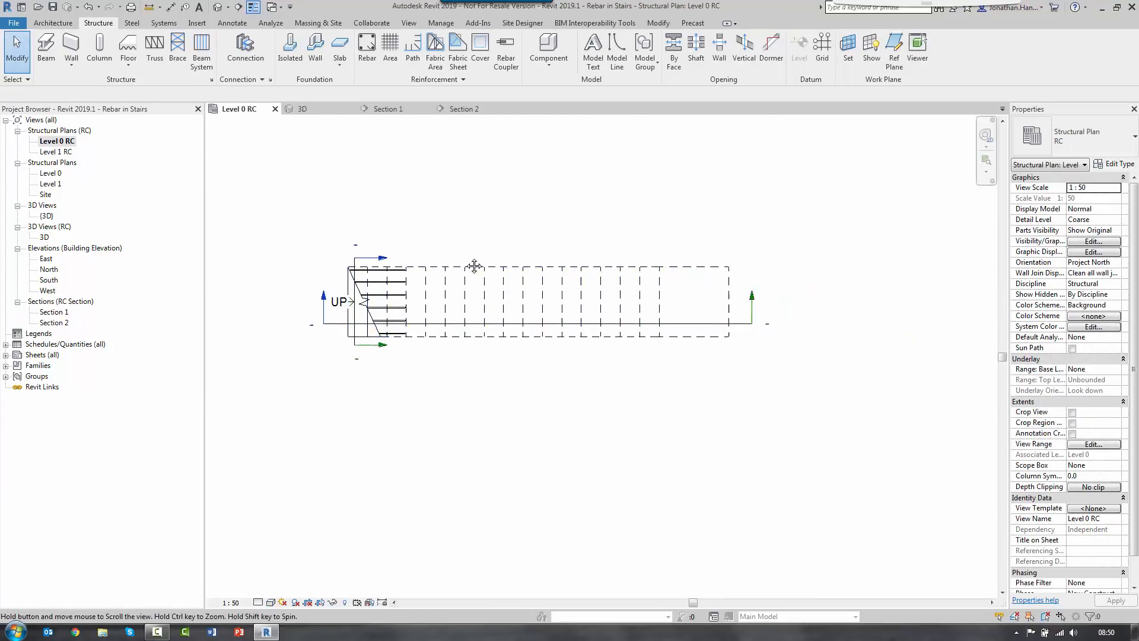
{"action": "left_click", "coordinate": [410, 22]}
{"action": "left_click", "coordinate": [425, 47]}
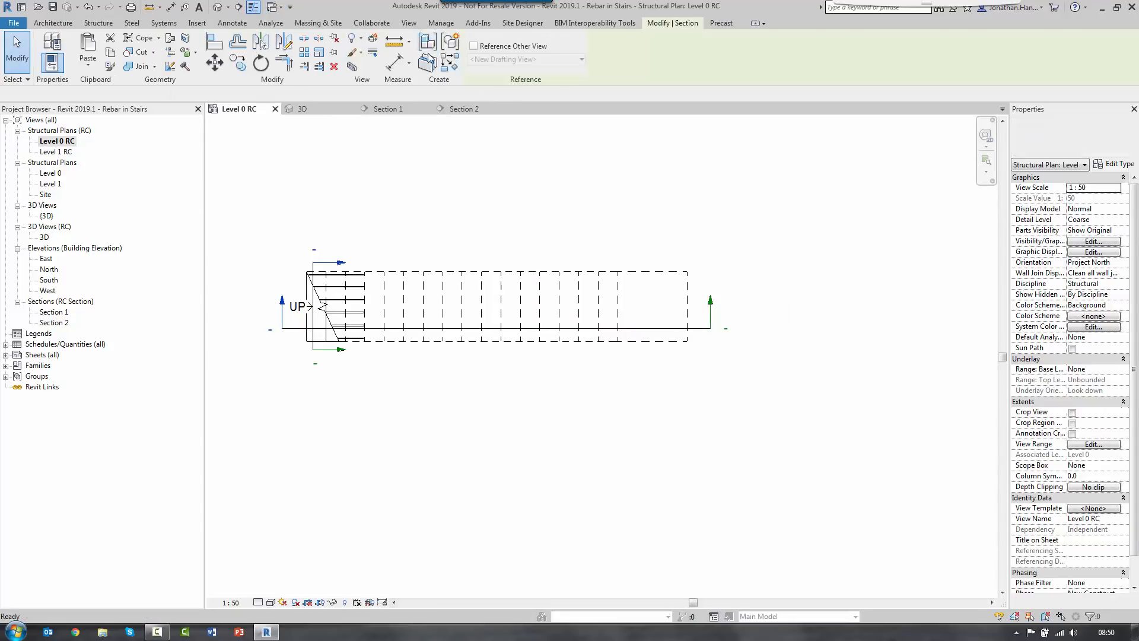
{"action": "left_click", "coordinate": [678, 354]}
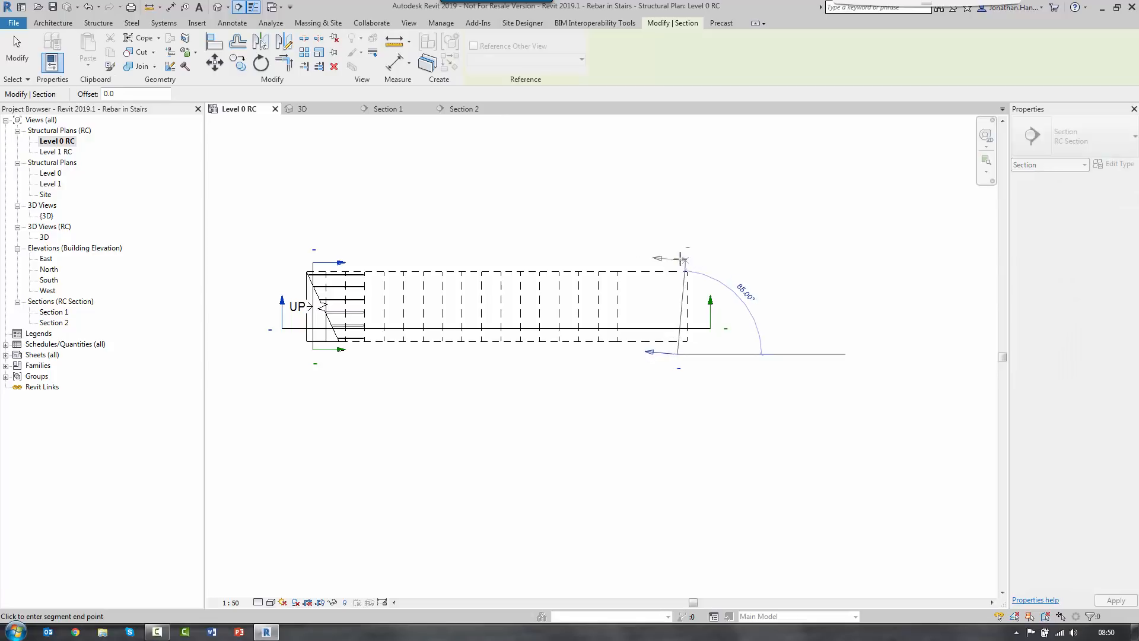
{"action": "left_click", "coordinate": [678, 258]}
{"action": "key", "text": "Escape"}
{"action": "key", "text": "Escape"}
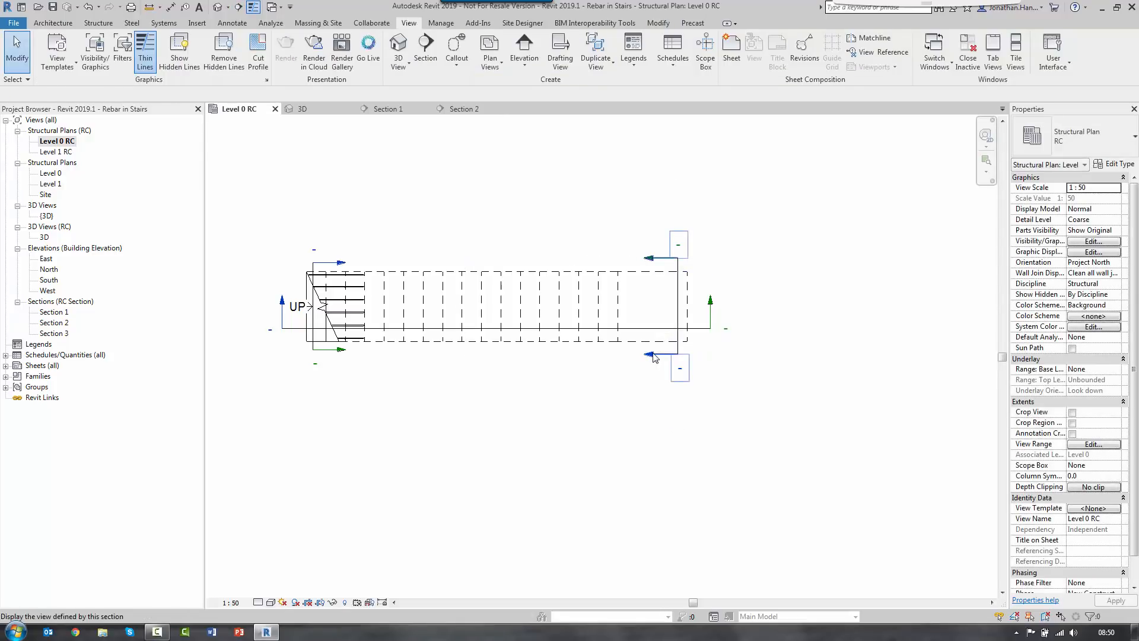
{"action": "double_click", "coordinate": [655, 358]}
{"action": "scroll", "coordinate": [582, 374], "scroll_direction": "up", "scroll_amount": 6}
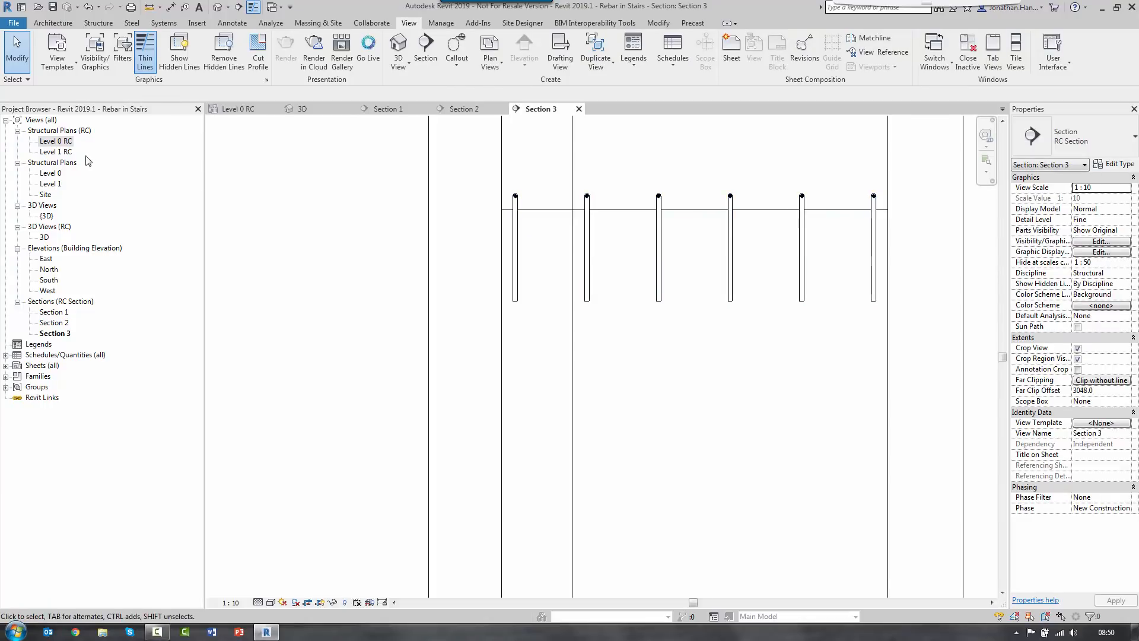
Step: Shorten the landing section's view depth in the Level 0 RC plan to about 835 mm and reopen Section 3
{"action": "double_click", "coordinate": [56, 143]}
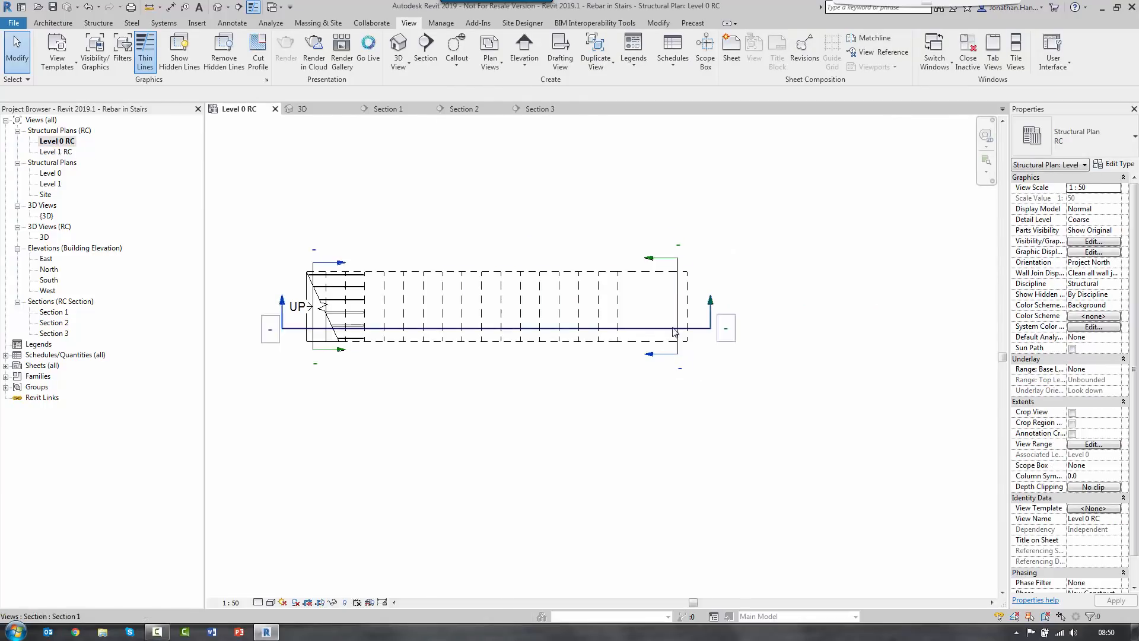
{"action": "left_click", "coordinate": [680, 295]}
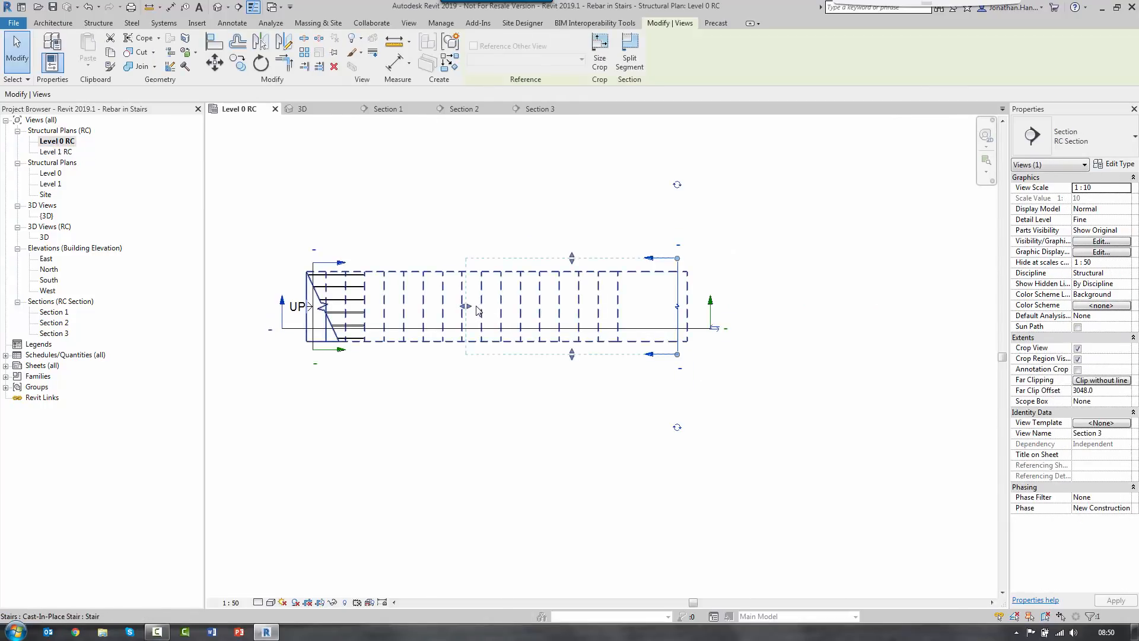
{"action": "left_click_drag", "start_coordinate": [476, 307], "coordinate": [626, 320]}
{"action": "left_click", "coordinate": [893, 345]}
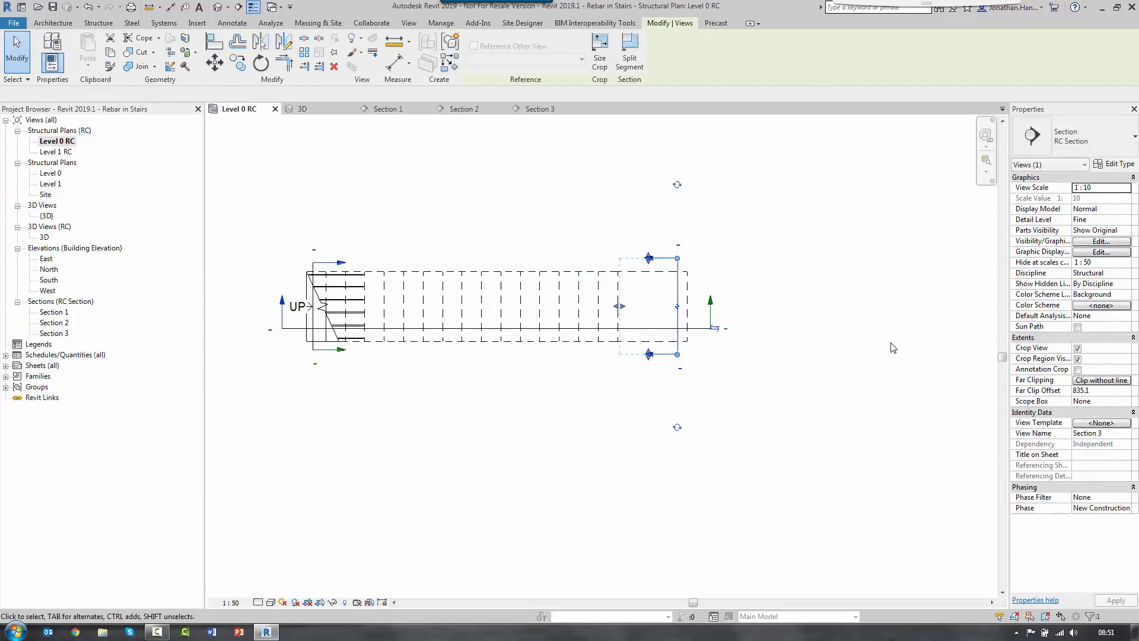
{"action": "double_click", "coordinate": [54, 334]}
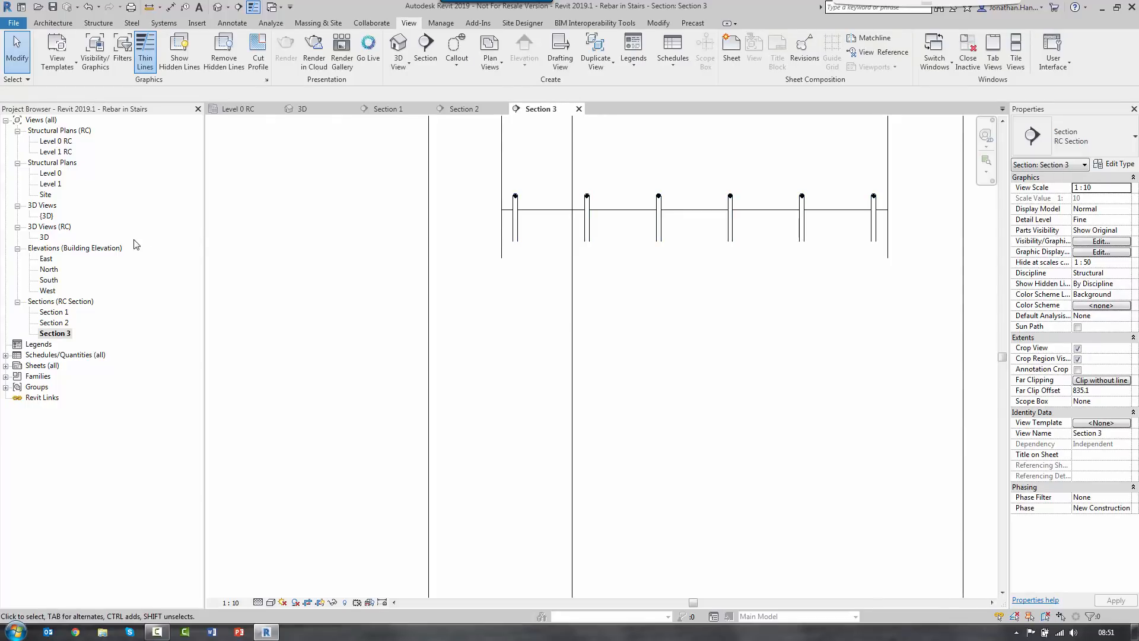
Step: In Section 1, start a sketched rebar hosted by the stair and draw its horizontal leg along the landing's lower cover line
{"action": "double_click", "coordinate": [52, 312]}
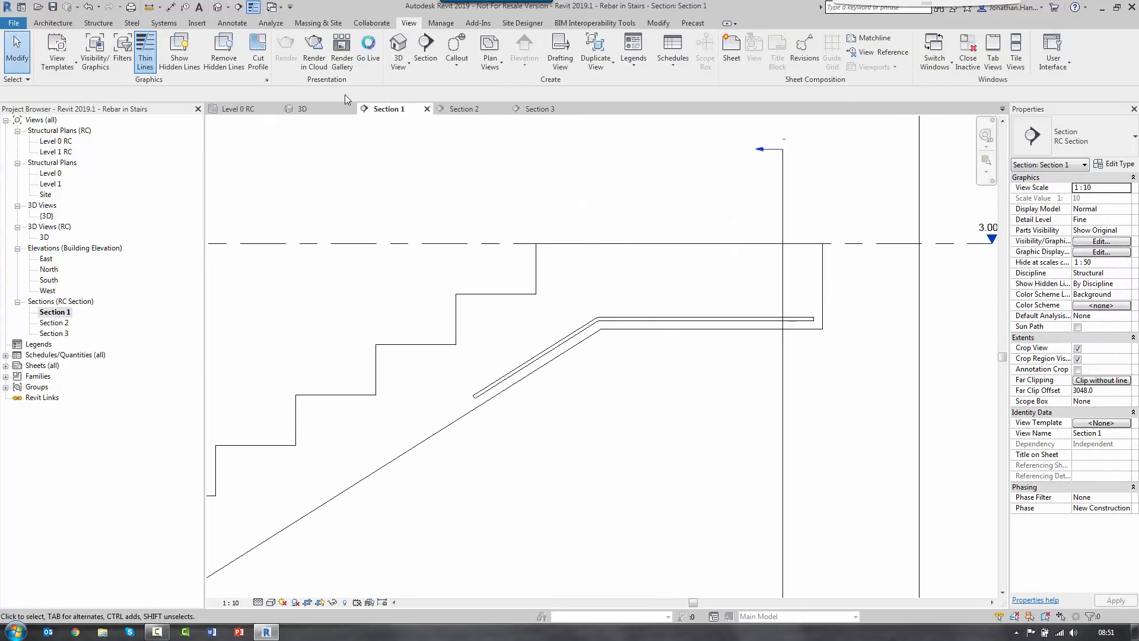
{"action": "left_click", "coordinate": [99, 24]}
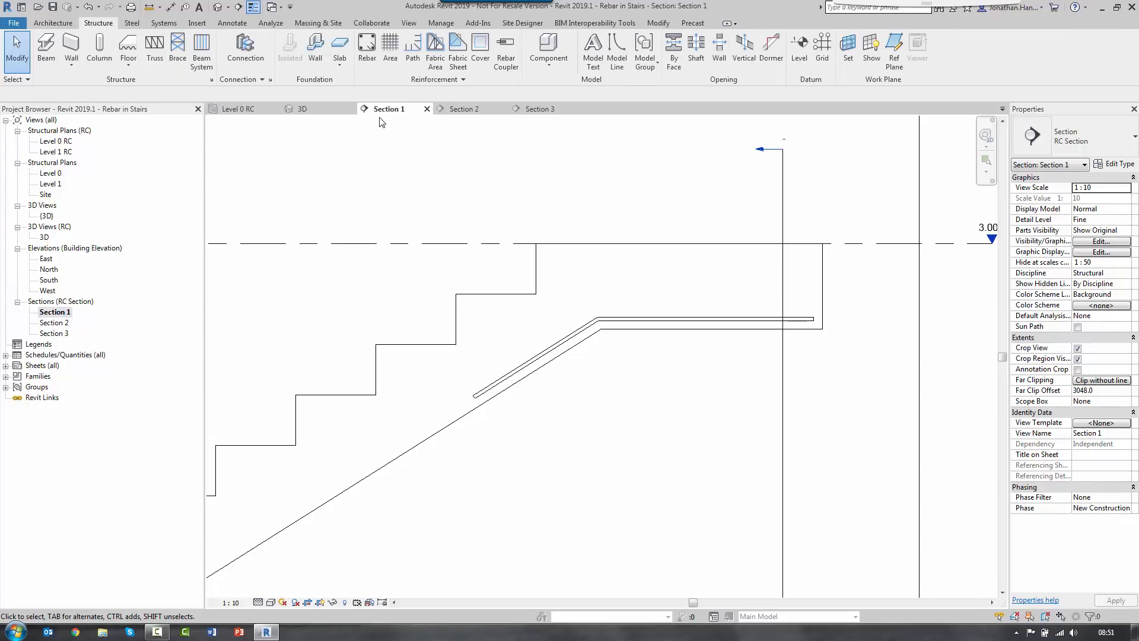
{"action": "left_click", "coordinate": [368, 58]}
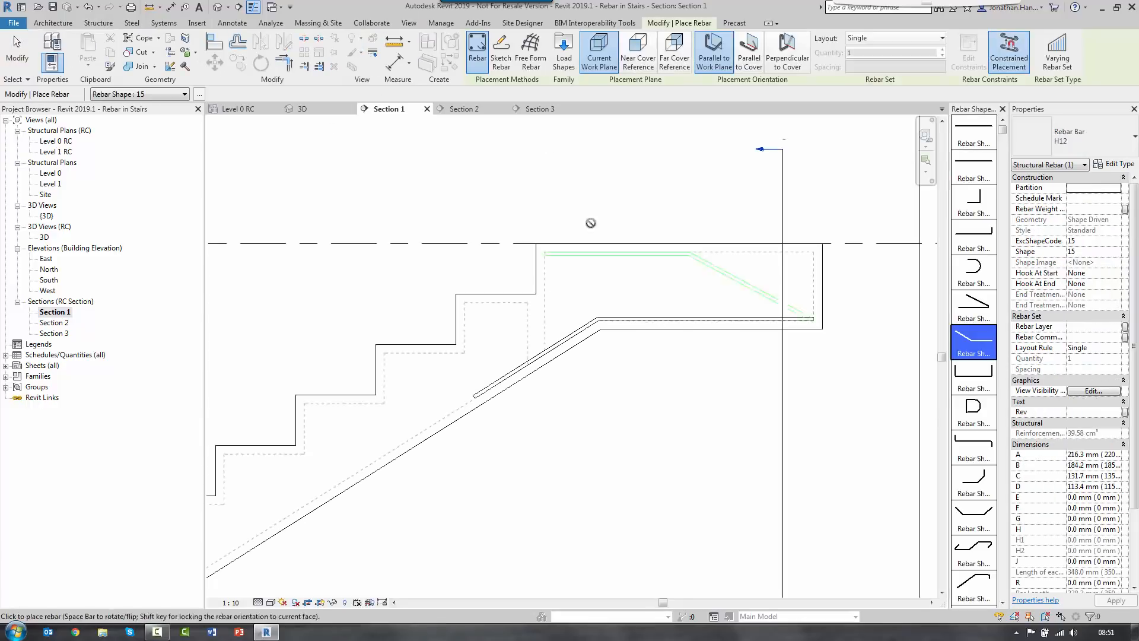
{"action": "left_click", "coordinate": [504, 64]}
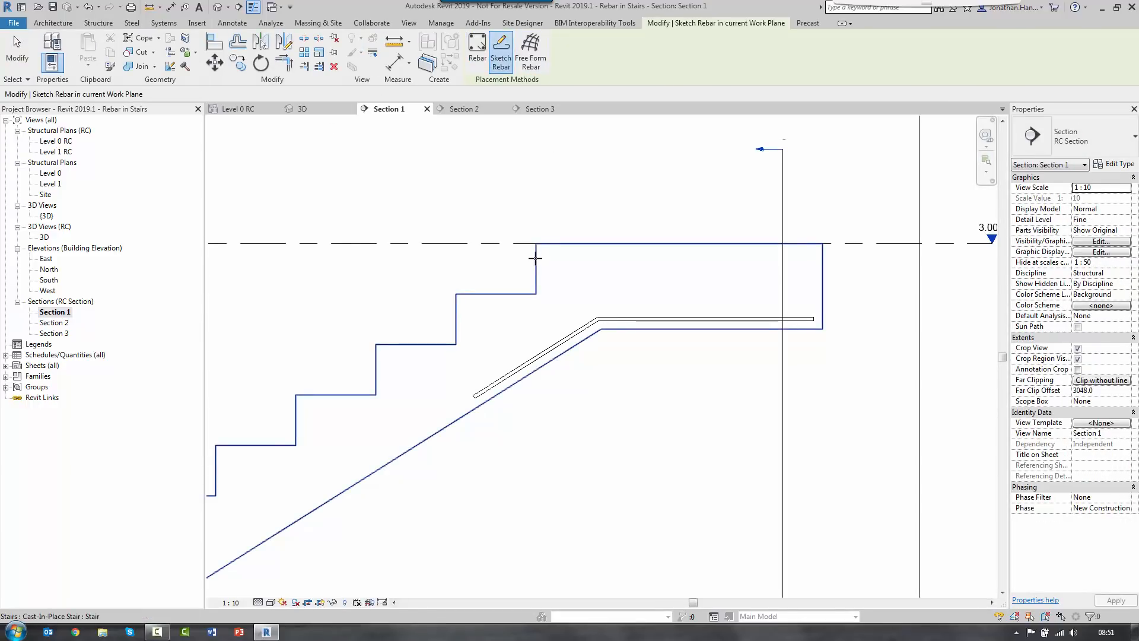
{"action": "left_click", "coordinate": [534, 255]}
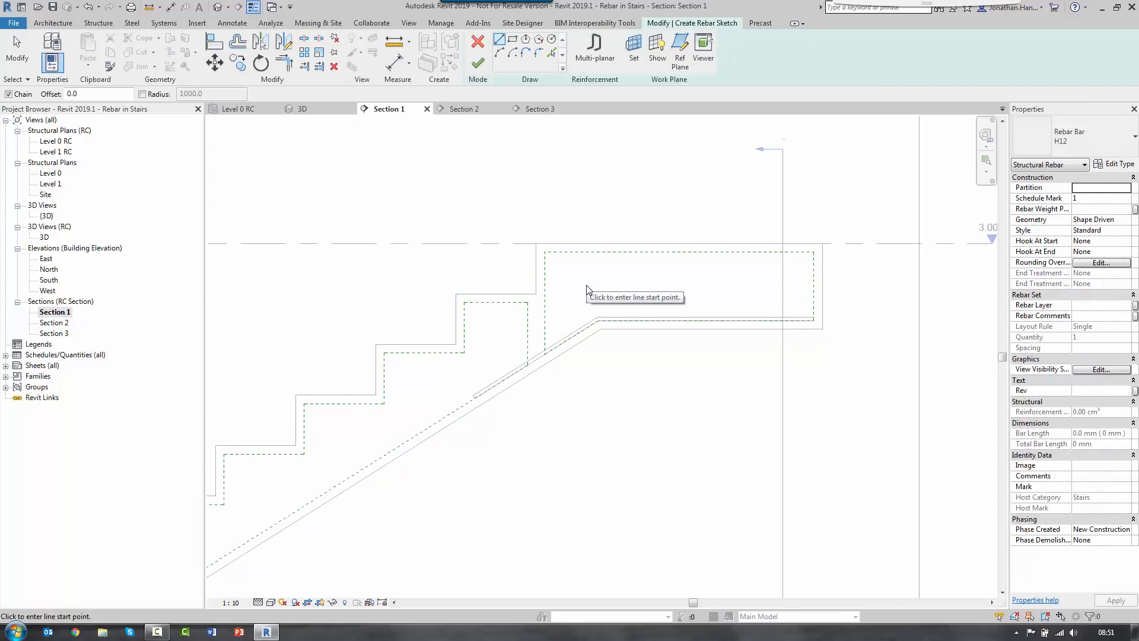
{"action": "left_click", "coordinate": [814, 321]}
{"action": "left_click", "coordinate": [505, 320]}
{"action": "key", "text": "Escape"}
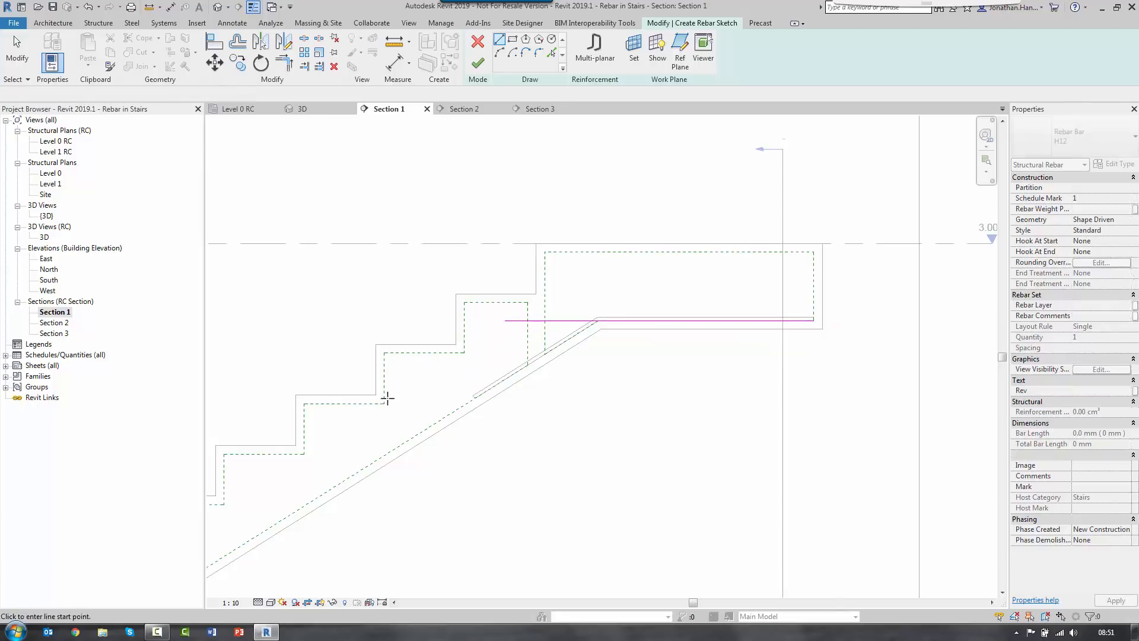
Step: Draw the bar's sloped leg through two inner step corners of the cover outline and trim it to a corner with the horizontal leg
{"action": "left_click", "coordinate": [384, 403]}
{"action": "left_click", "coordinate": [464, 353]}
{"action": "key", "text": "Escape"}
{"action": "key", "text": "Escape"}
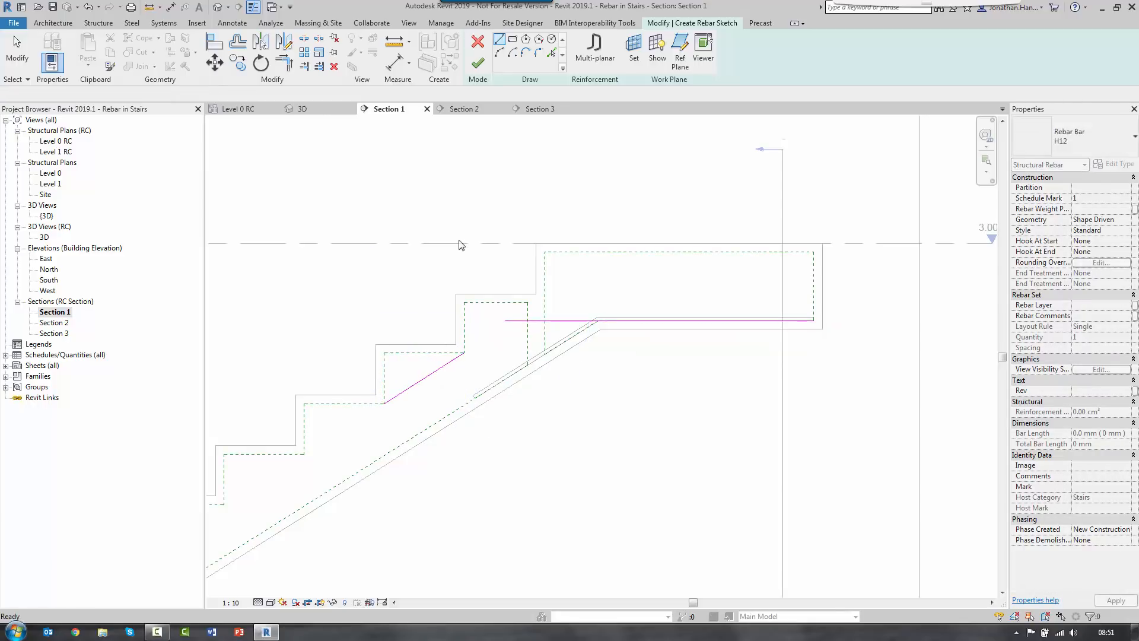
{"action": "left_click", "coordinate": [280, 63]}
{"action": "left_click", "coordinate": [445, 364]}
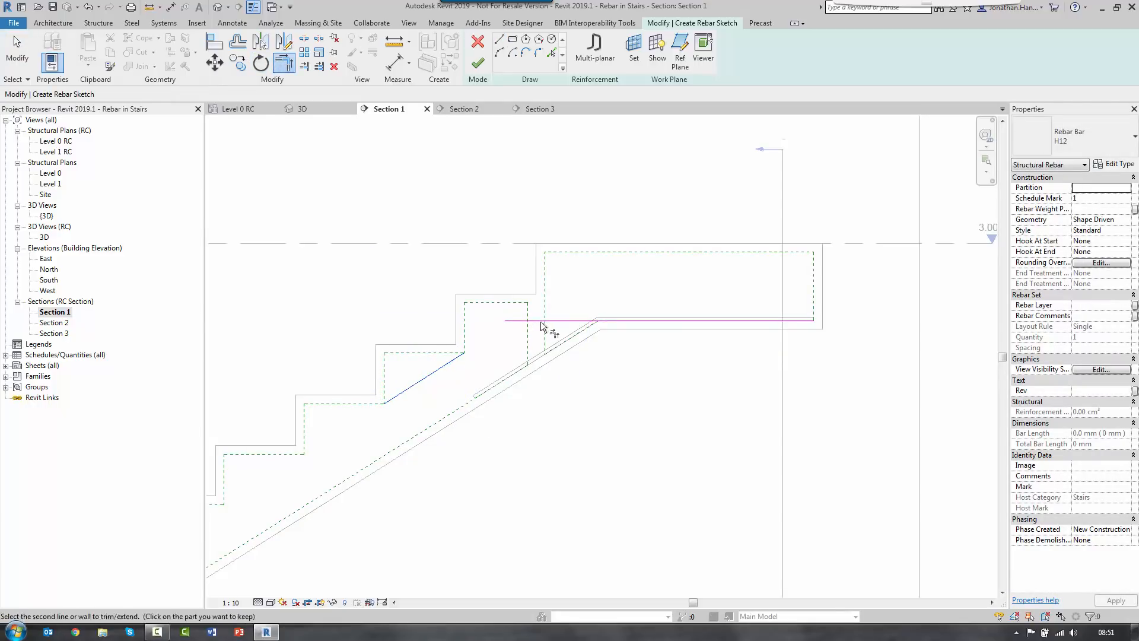
{"action": "left_click", "coordinate": [640, 321]}
{"action": "key", "text": "Escape"}
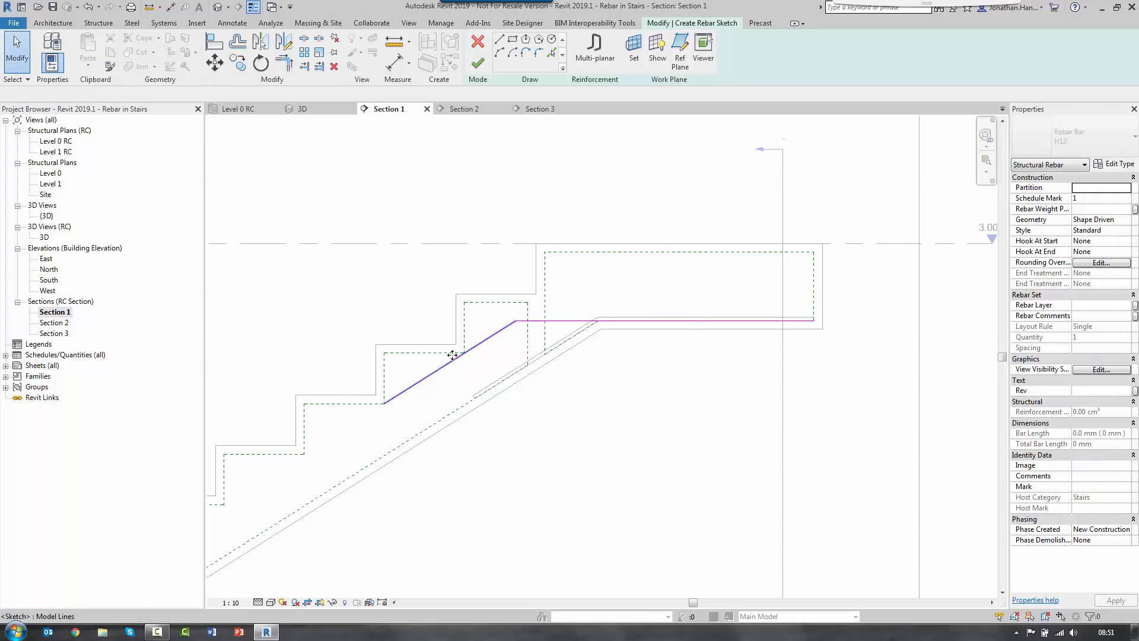
Step: Set the sloped leg's length to 500 mm and finish the rebar sketch
{"action": "left_click", "coordinate": [452, 359]}
{"action": "left_click", "coordinate": [435, 335]}
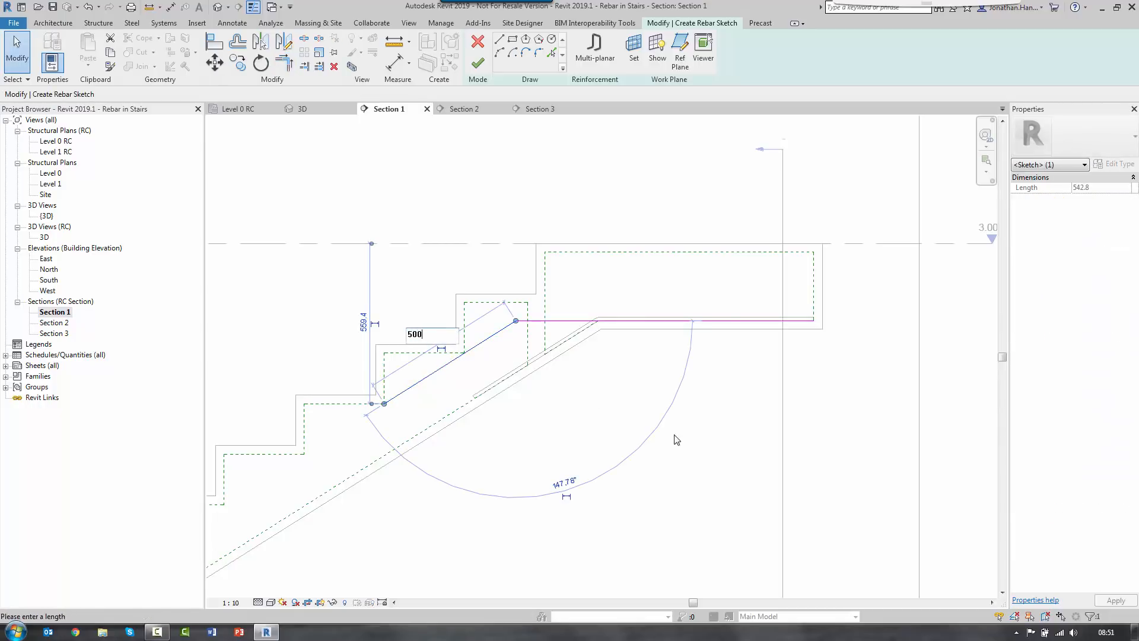
{"action": "key", "text": "Return"}
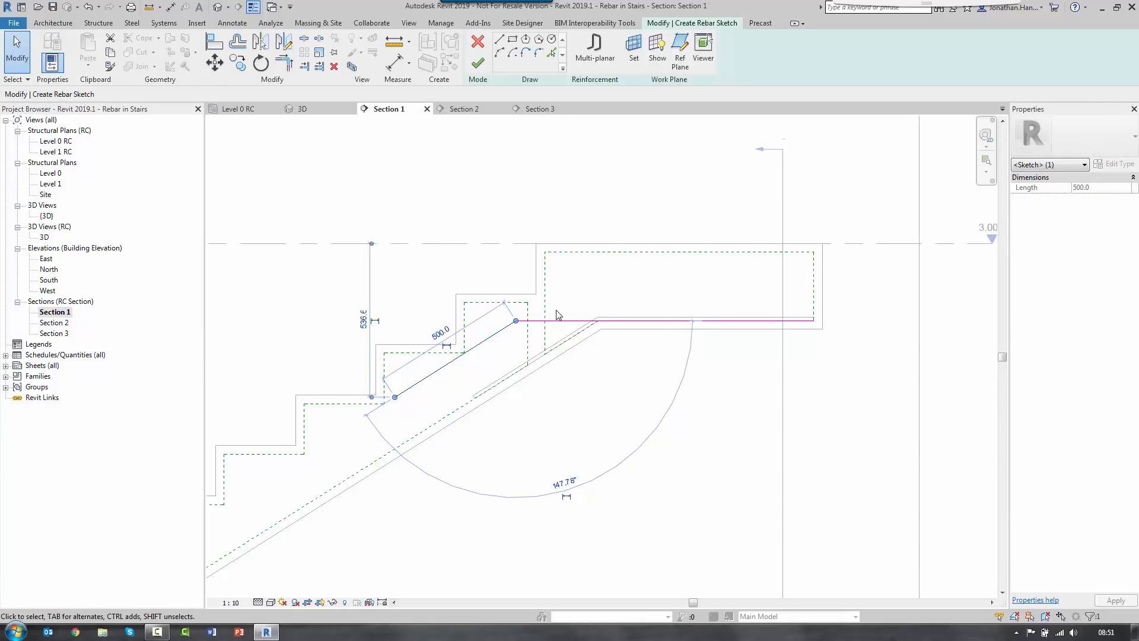
{"action": "left_click", "coordinate": [477, 63]}
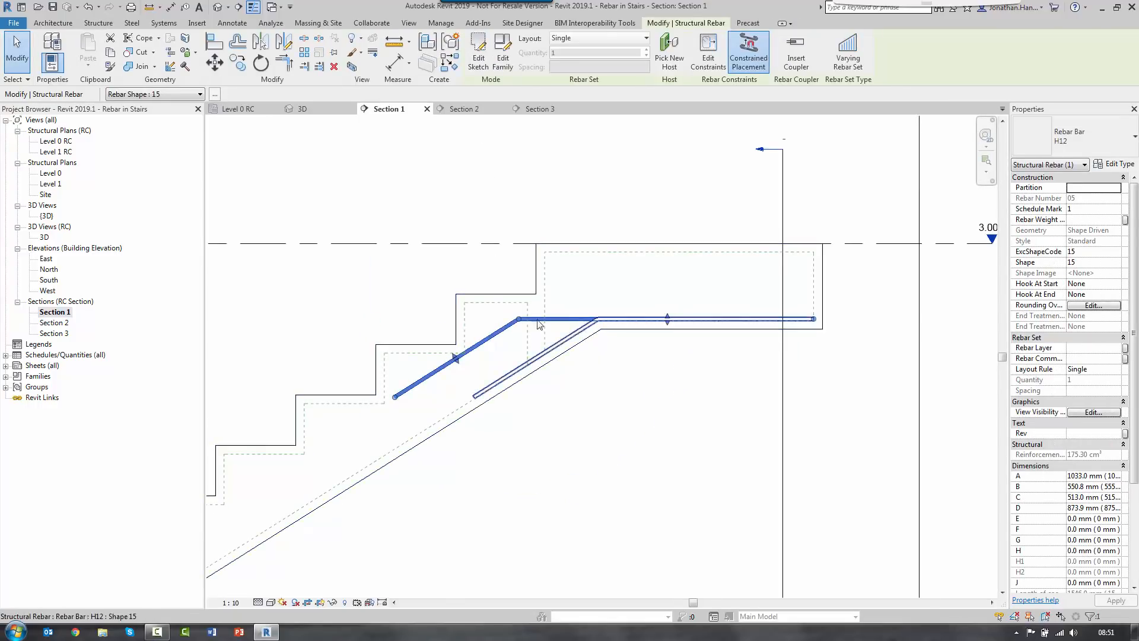
Step: In Section 3, move the new bar so it sits directly beside the first bar of the distributed landing set
{"action": "double_click", "coordinate": [54, 332]}
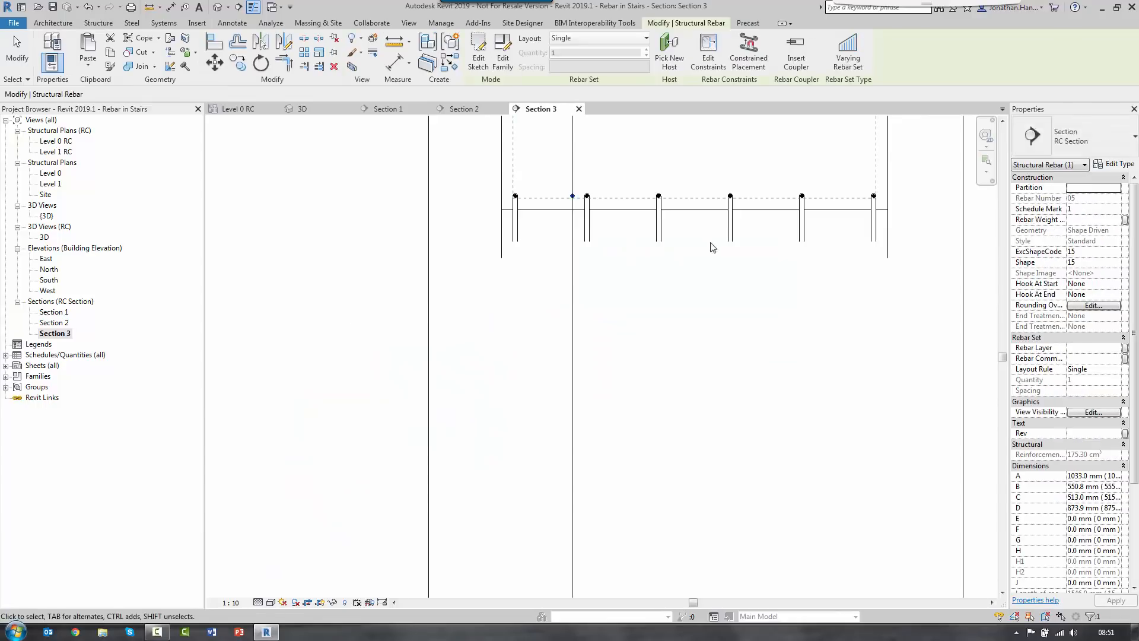
{"action": "scroll", "coordinate": [475, 257], "scroll_direction": "up", "scroll_amount": 3}
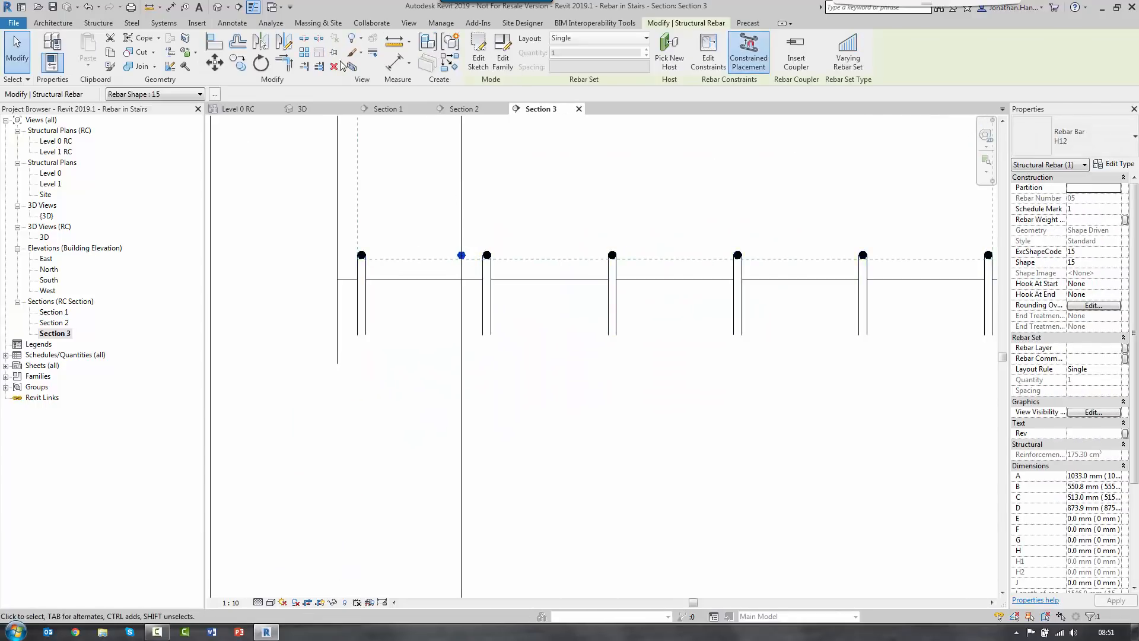
{"action": "left_click", "coordinate": [215, 62]}
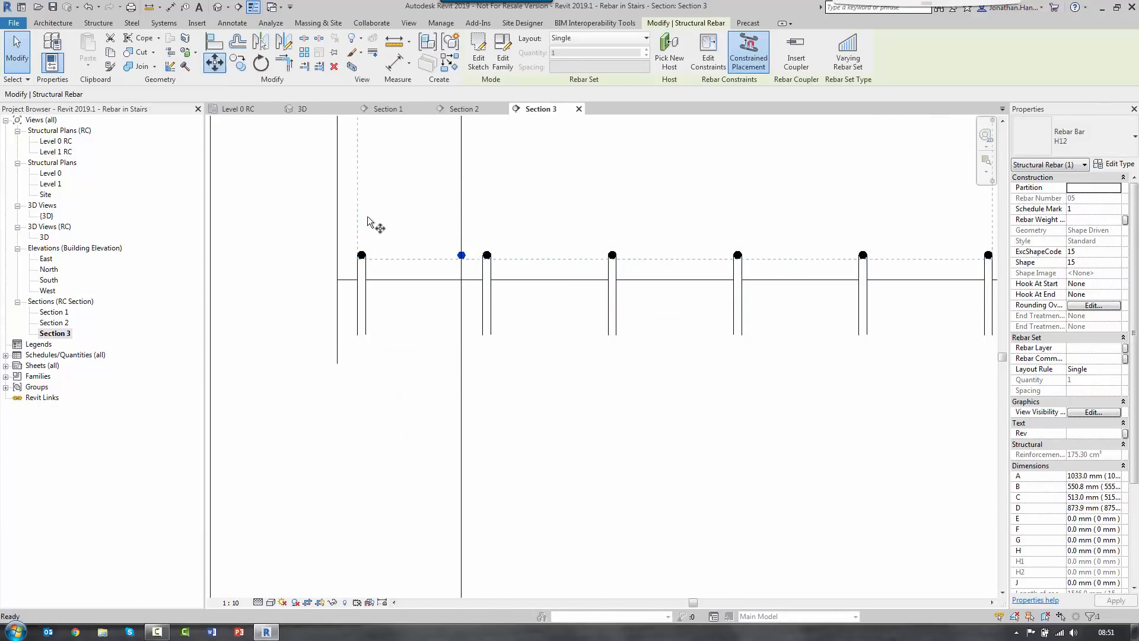
{"action": "left_click", "coordinate": [461, 255]}
{"action": "scroll", "coordinate": [374, 261], "scroll_direction": "up", "scroll_amount": 2}
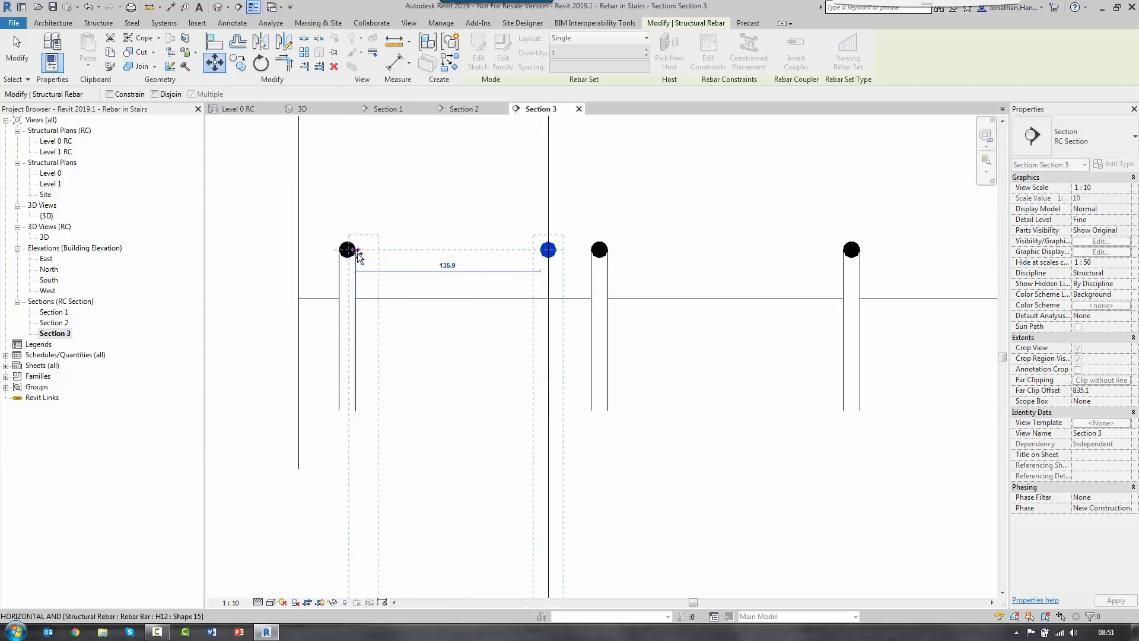
{"action": "left_click", "coordinate": [357, 251]}
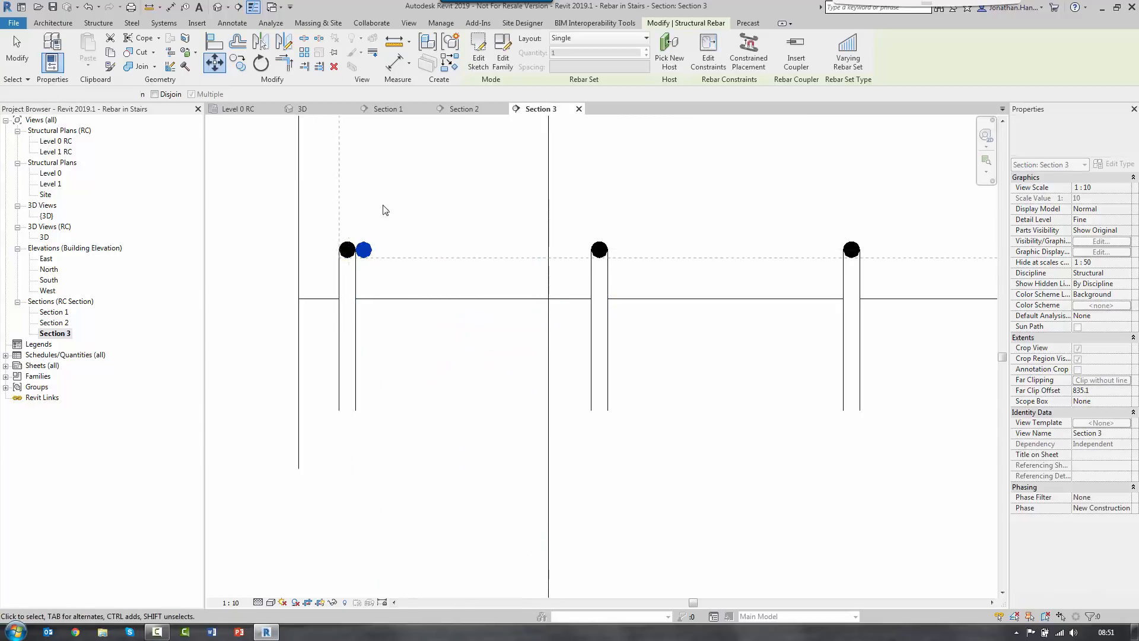
Step: Make multiple copies of the new bar across the landing, one for each of the other five bars in the existing set
{"action": "left_click", "coordinate": [239, 67]}
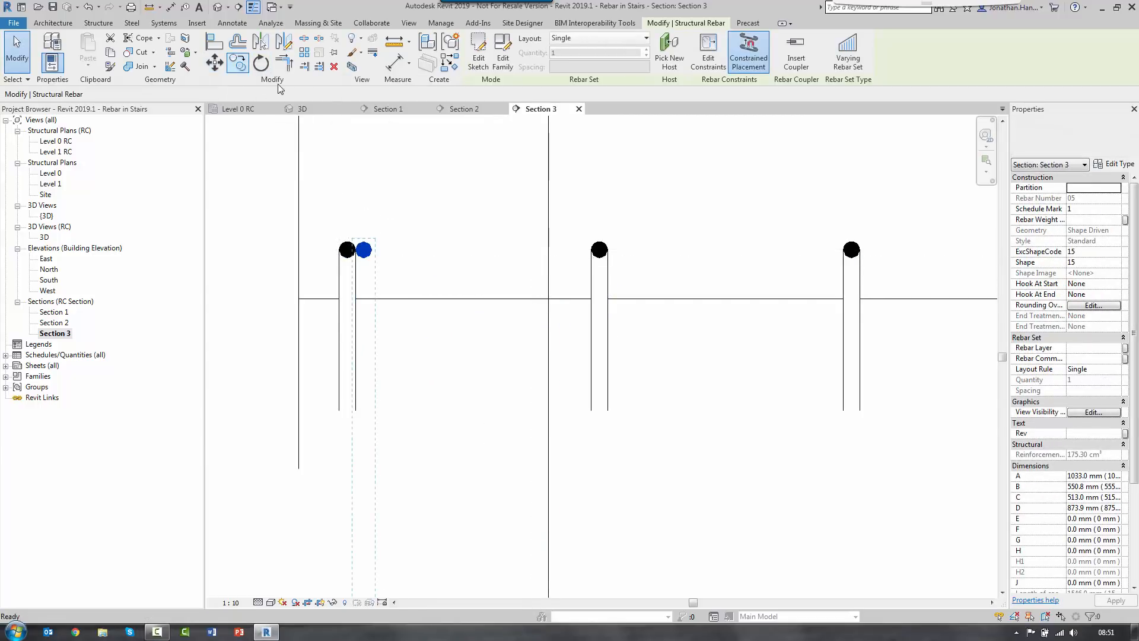
{"action": "left_click", "coordinate": [356, 315]}
{"action": "left_click", "coordinate": [606, 316]}
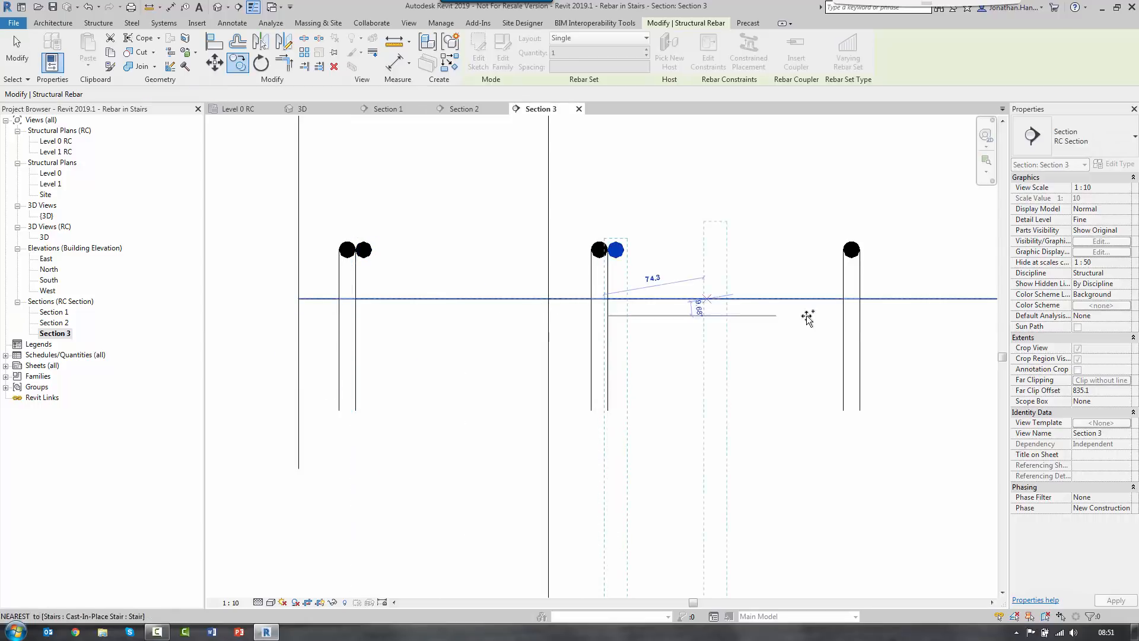
{"action": "left_click", "coordinate": [858, 316]}
{"action": "middle_click_drag", "start_coordinate": [872, 320], "coordinate": [425, 344]}
{"action": "middle_click_drag", "start_coordinate": [665, 342], "coordinate": [694, 356]}
{"action": "left_click", "coordinate": [699, 354]}
{"action": "middle_click_drag", "start_coordinate": [820, 371], "coordinate": [494, 357]}
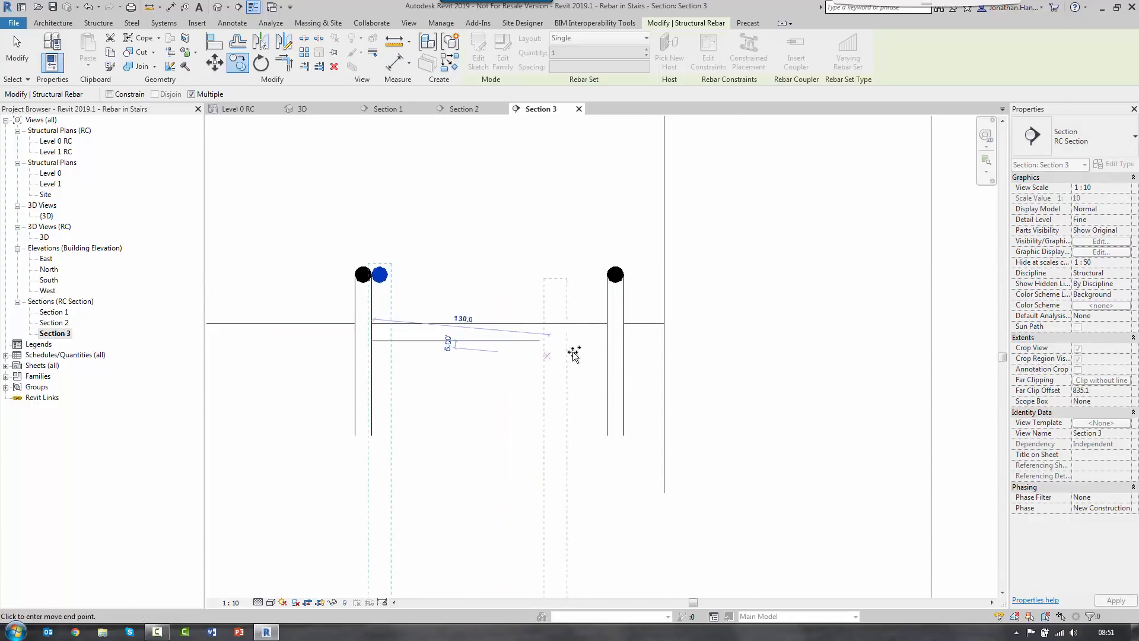
{"action": "left_click", "coordinate": [591, 336]}
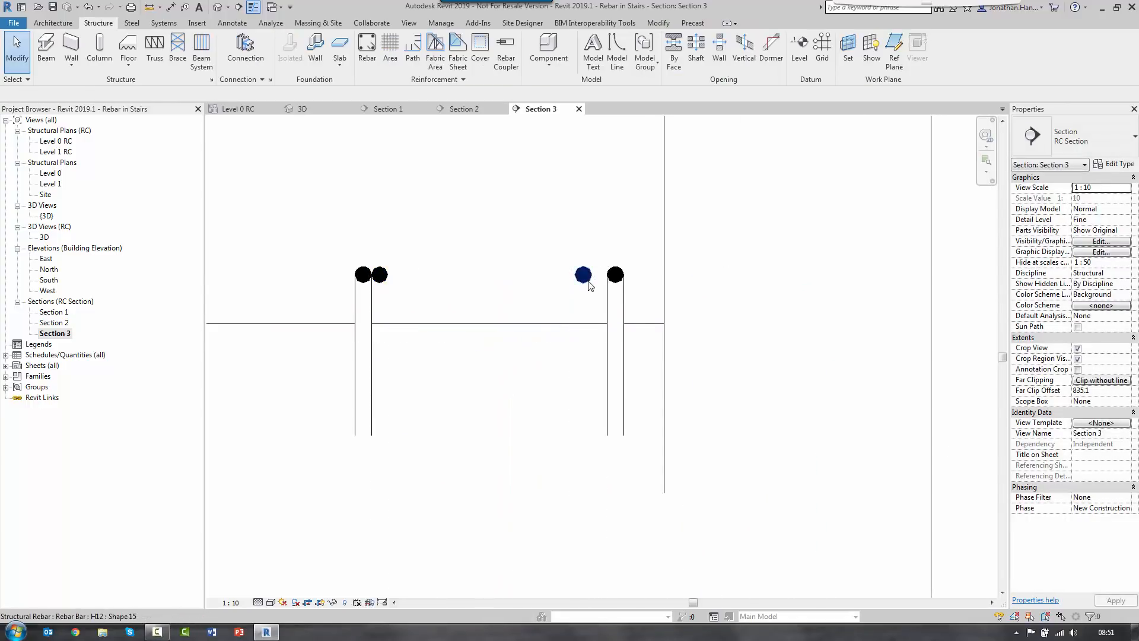
Step: Move the last copied bar against the inner side of the set's end bar
{"action": "left_click", "coordinate": [584, 276]}
{"action": "left_click", "coordinate": [216, 62]}
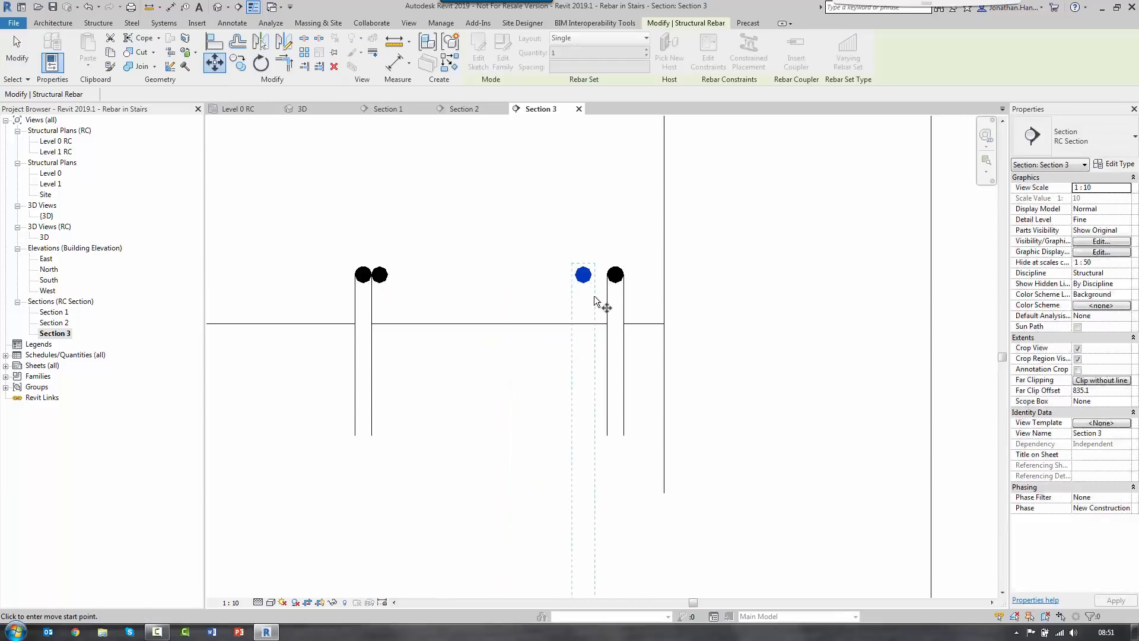
{"action": "left_click", "coordinate": [590, 275]}
{"action": "left_click", "coordinate": [607, 274]}
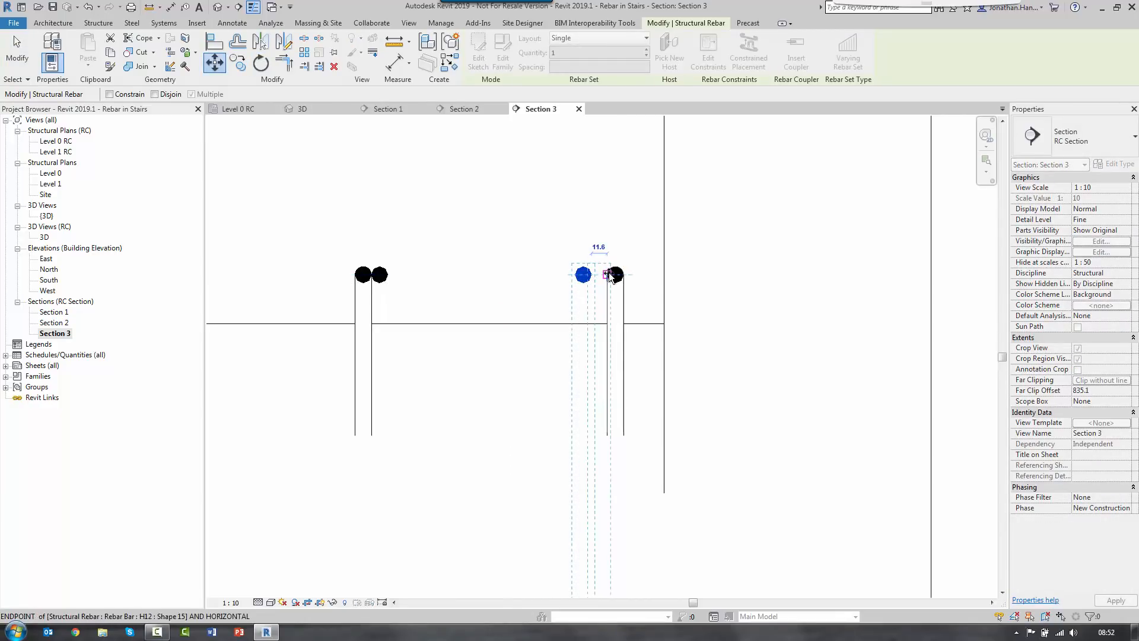
{"action": "key", "text": "Escape"}
Step: In the RC view 3D, select all rebar in the stair host and show it unobscured and as solid in that view
{"action": "double_click", "coordinate": [45, 237]}
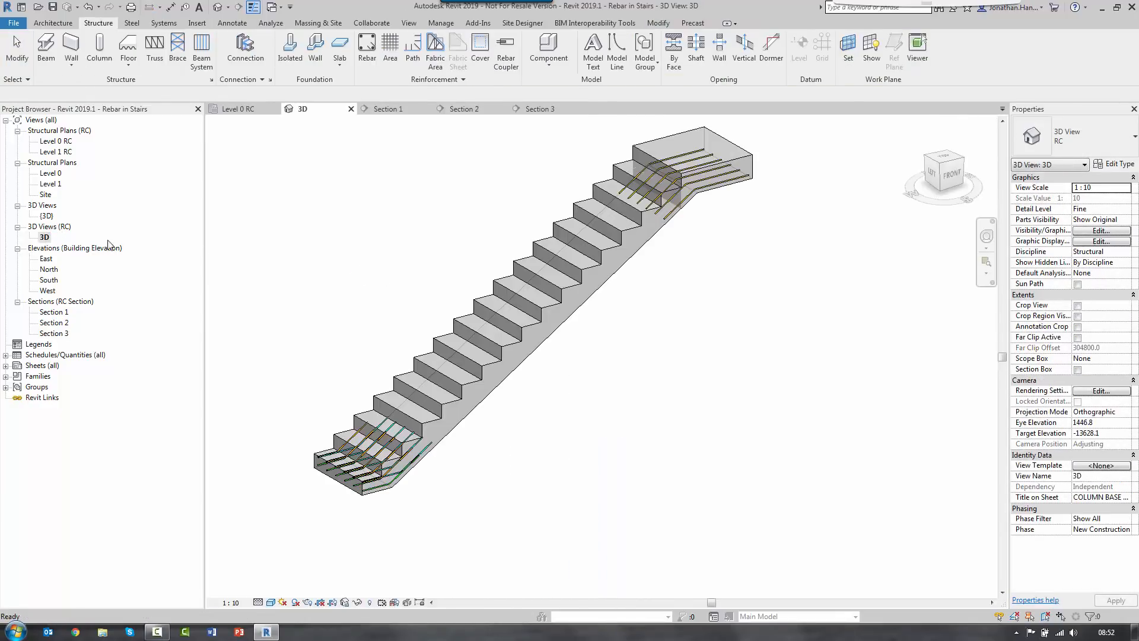
{"action": "scroll", "coordinate": [628, 267], "scroll_direction": "up", "scroll_amount": 3}
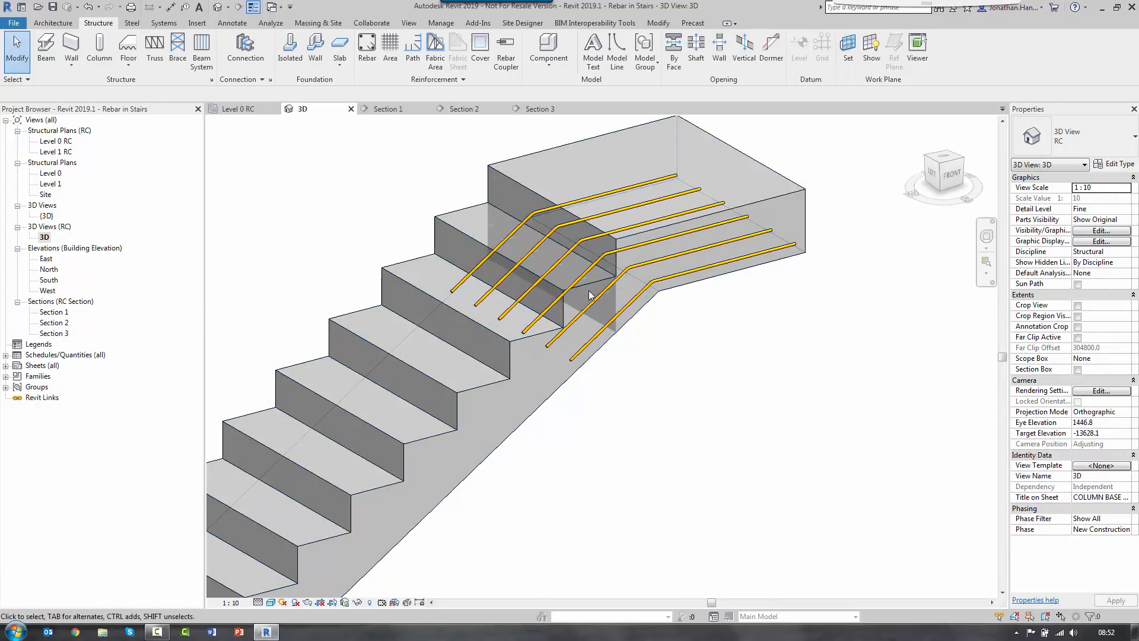
{"action": "right_click", "coordinate": [645, 264]}
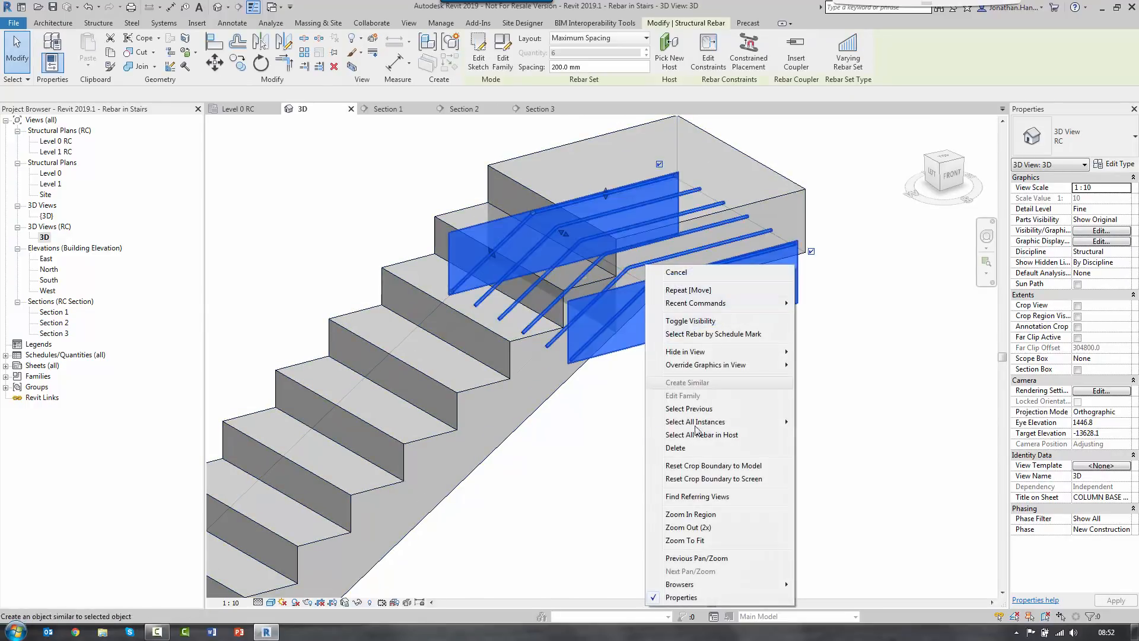
{"action": "left_click", "coordinate": [721, 432]}
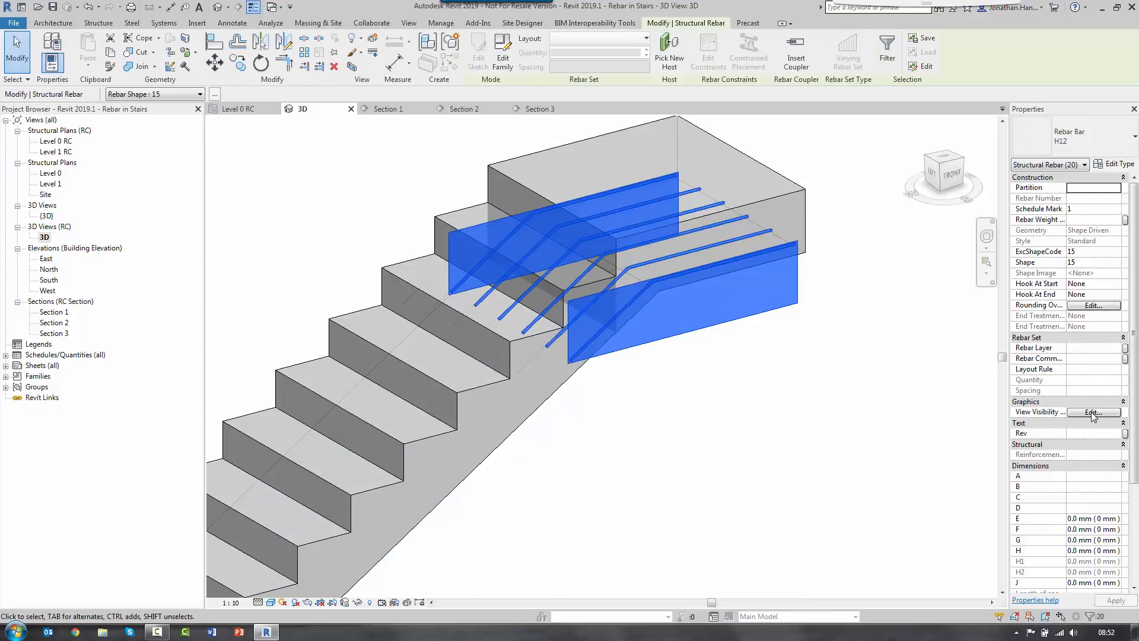
{"action": "left_click", "coordinate": [1091, 412]}
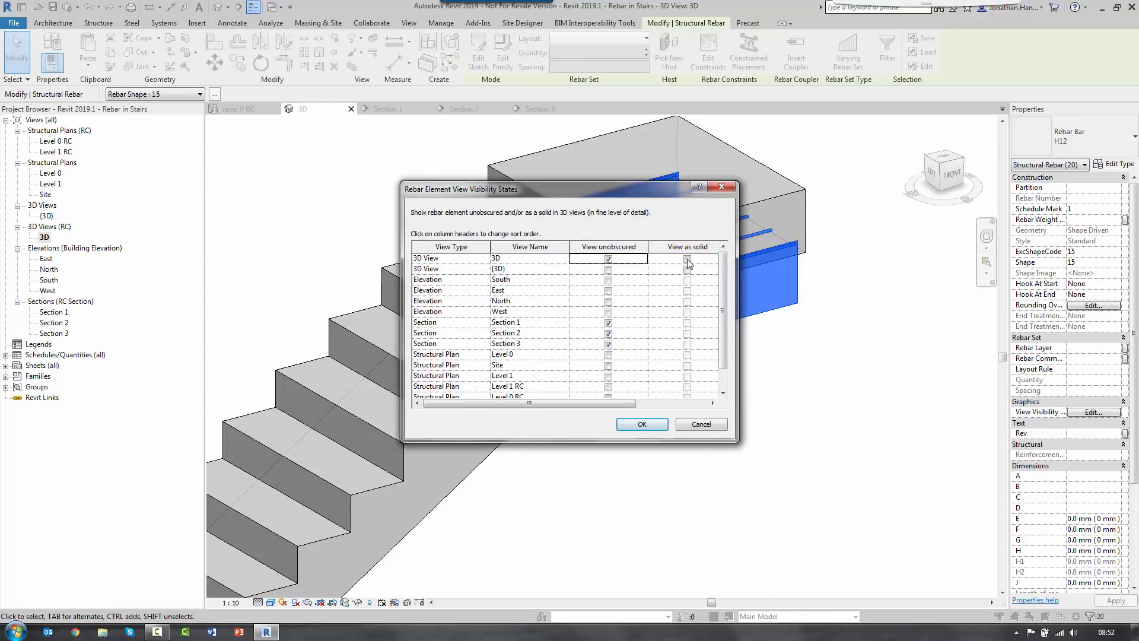
{"action": "left_click", "coordinate": [688, 260]}
{"action": "left_click", "coordinate": [641, 424]}
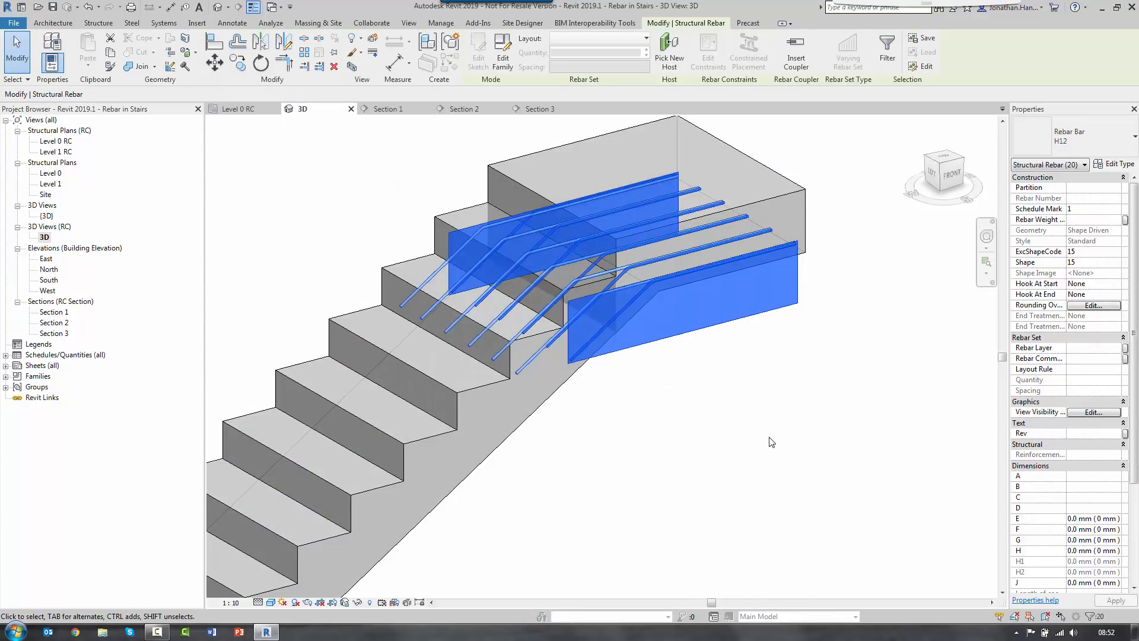
Step: In the 3D view, override the surface foreground of the six individually copied landing bars with a solid green fill
{"action": "left_click", "coordinate": [765, 443]}
{"action": "middle_click_drag", "start_coordinate": [759, 443], "coordinate": [571, 332], "text": "shift"}
{"action": "middle_click_drag", "start_coordinate": [571, 241], "coordinate": [711, 381]}
{"action": "scroll", "coordinate": [706, 389], "scroll_direction": "down", "scroll_amount": 2}
{"action": "middle_click_drag", "start_coordinate": [652, 469], "coordinate": [650, 424]}
{"action": "scroll", "coordinate": [644, 215], "scroll_direction": "up", "scroll_amount": 4}
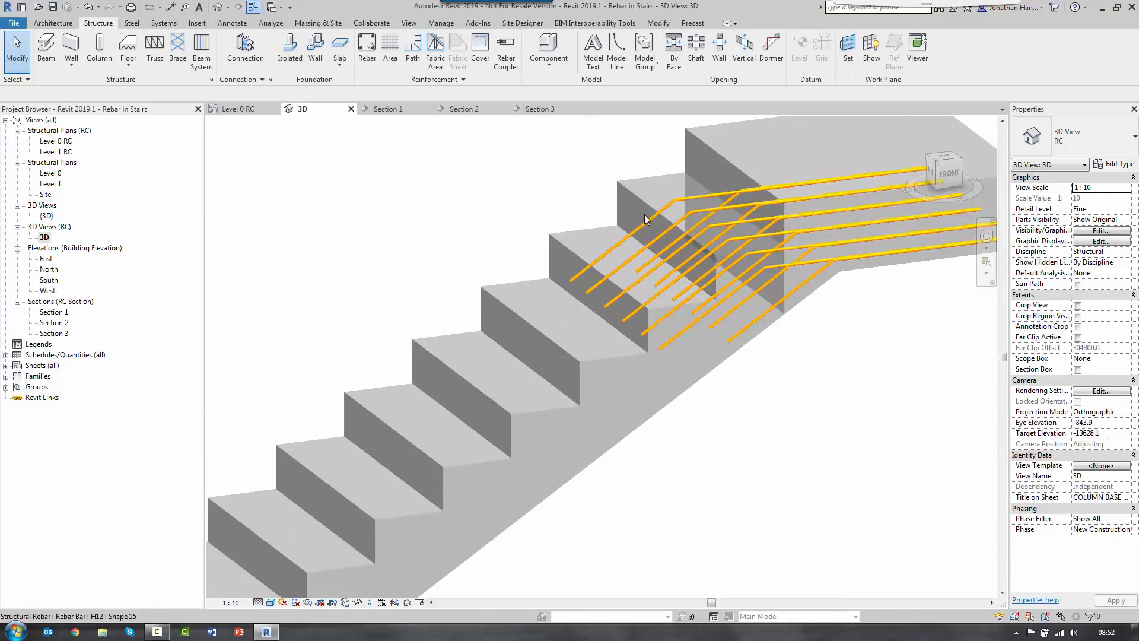
{"action": "left_click", "coordinate": [622, 237]}
{"action": "left_click", "coordinate": [626, 257], "text": "ctrl"}
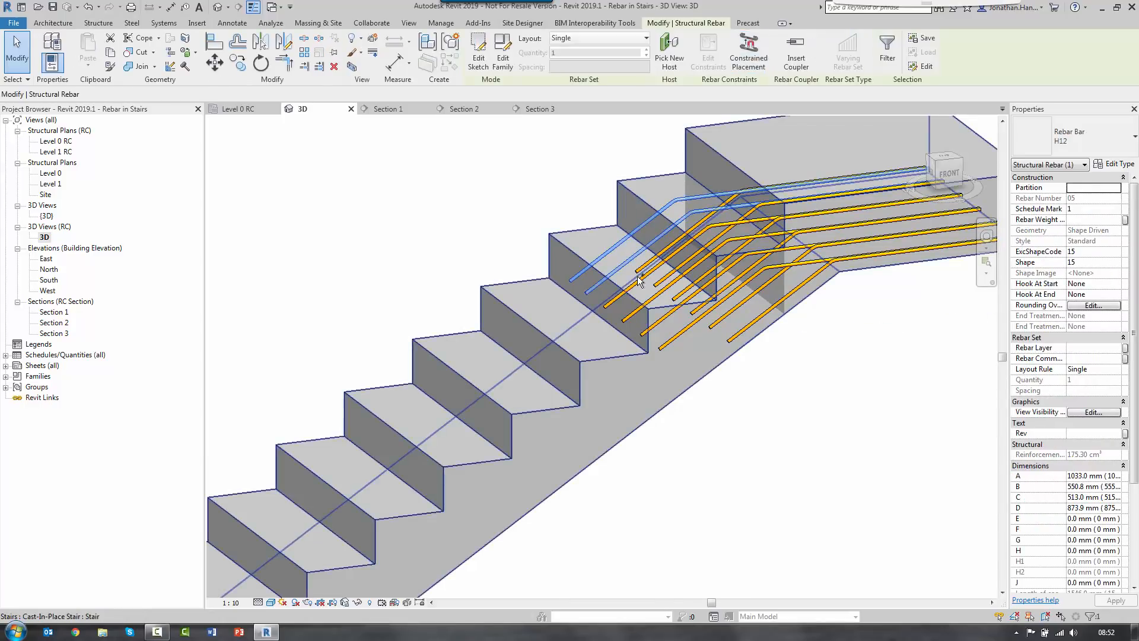
{"action": "left_click", "coordinate": [652, 298], "text": "ctrl"}
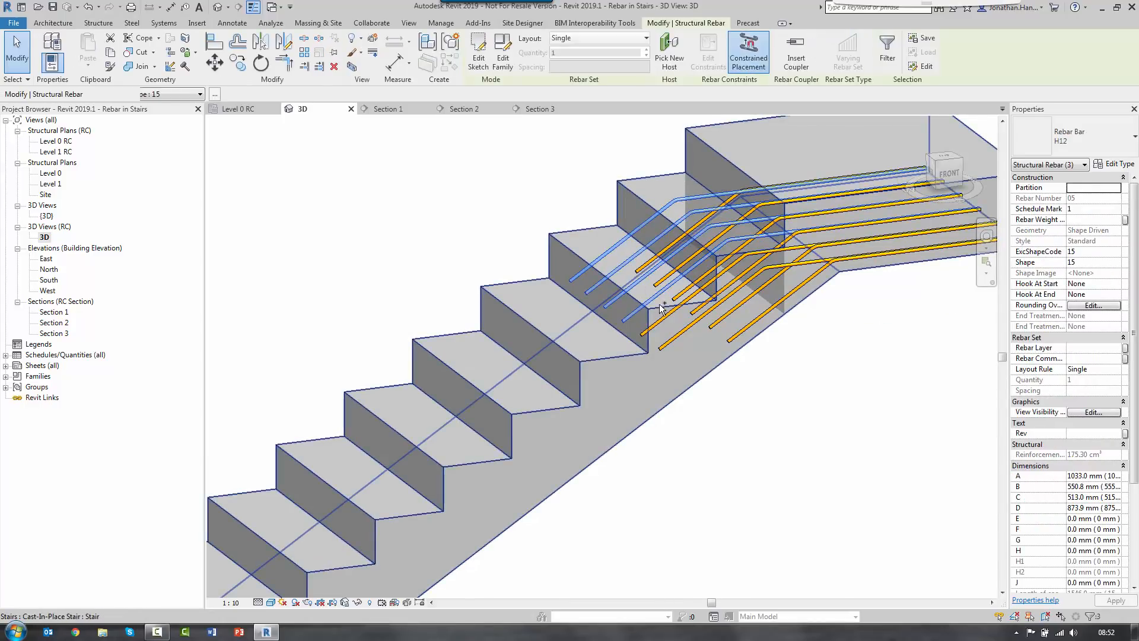
{"action": "left_click", "coordinate": [671, 311], "text": "ctrl"}
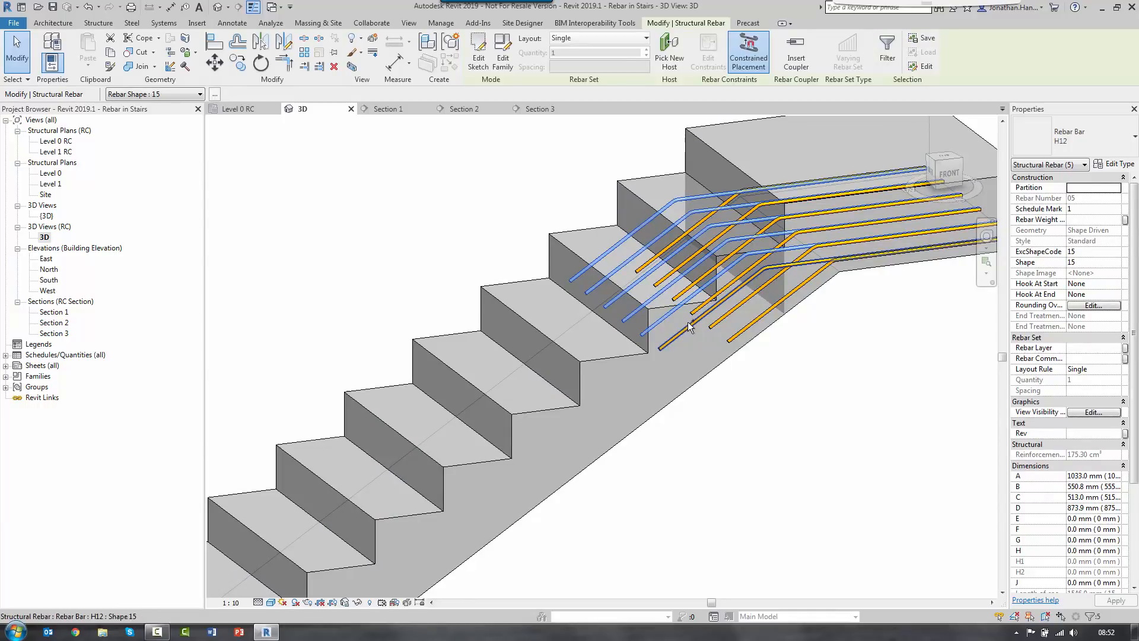
{"action": "left_click", "coordinate": [683, 327], "text": "ctrl"}
{"action": "right_click", "coordinate": [687, 322]}
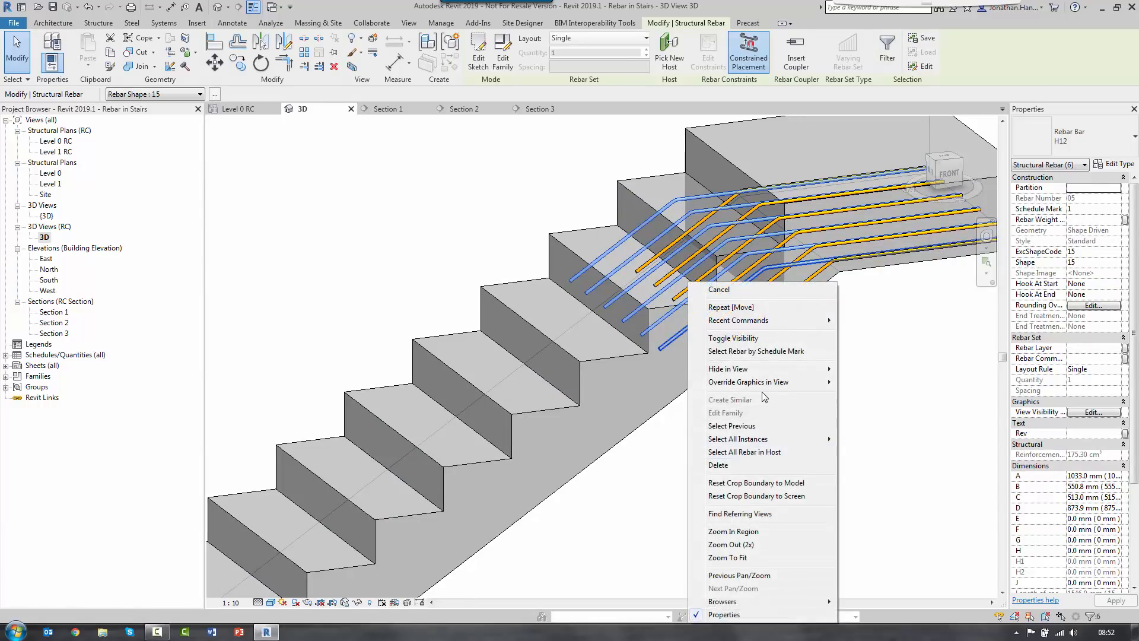
{"action": "mouse_move", "coordinate": [779, 388]}
{"action": "left_click", "coordinate": [858, 383]}
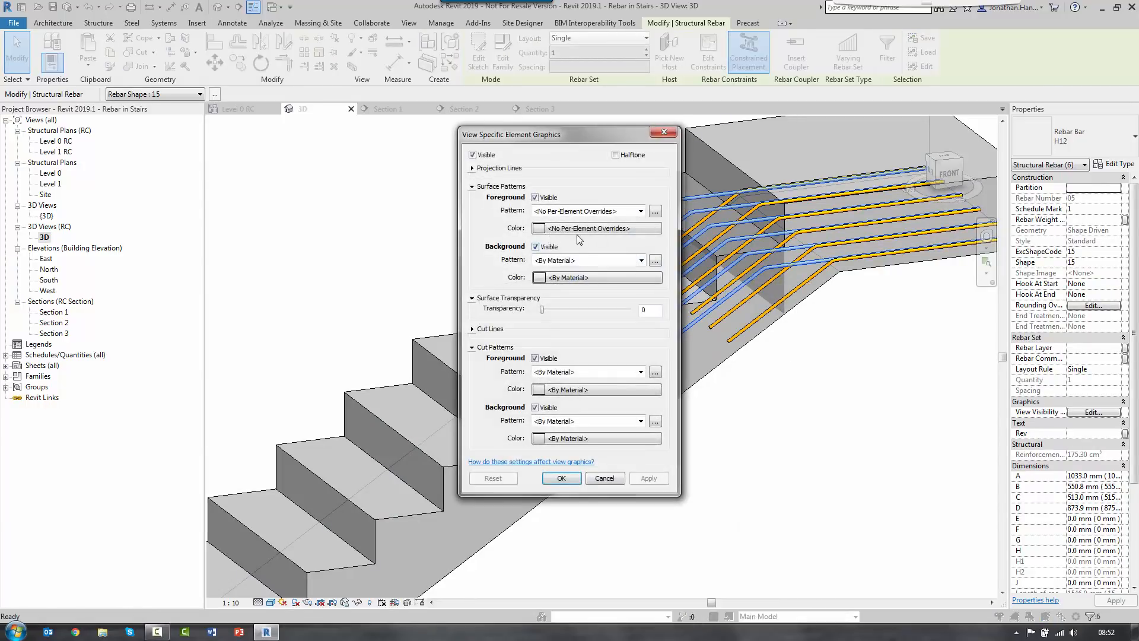
{"action": "left_click", "coordinate": [639, 212]}
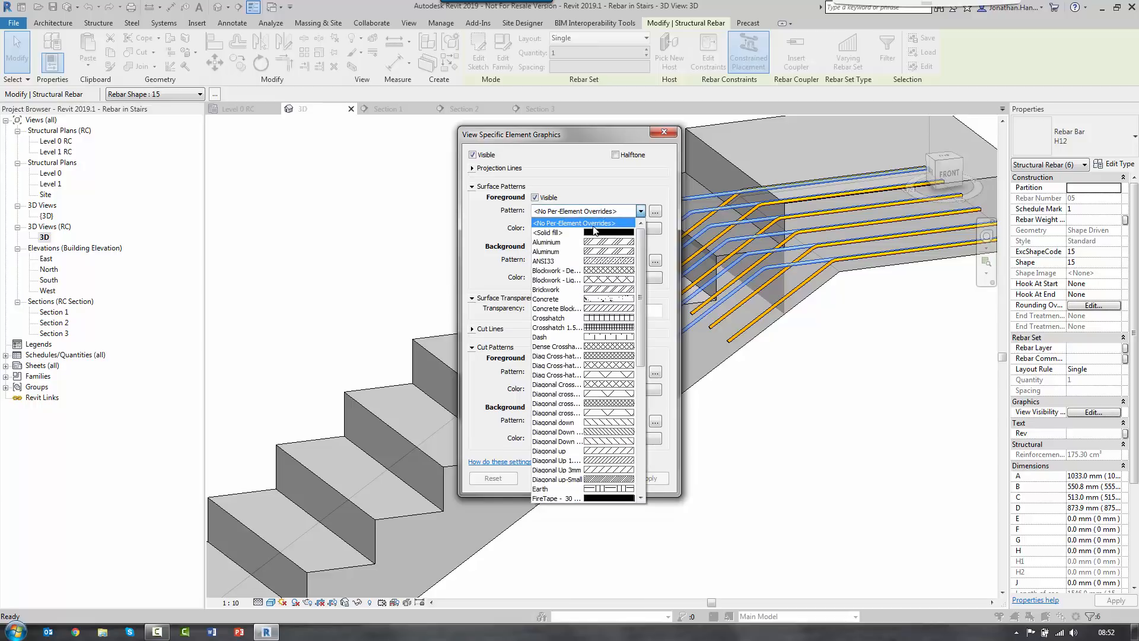
{"action": "left_click", "coordinate": [639, 212]}
{"action": "left_click", "coordinate": [639, 212]}
{"action": "left_click", "coordinate": [616, 231]}
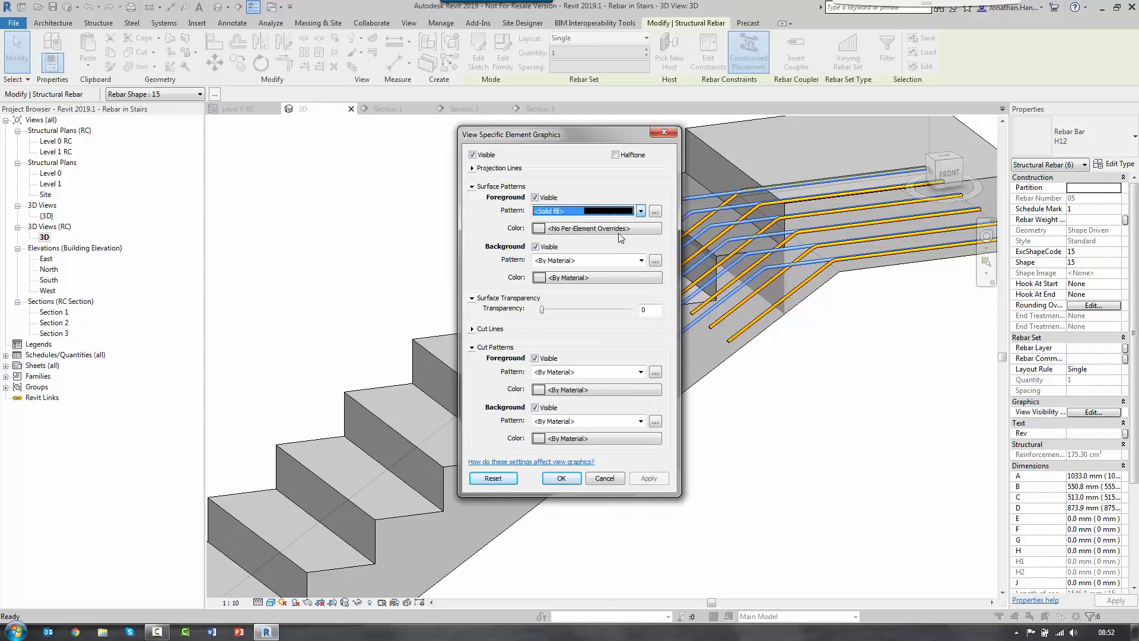
{"action": "left_click", "coordinate": [613, 231]}
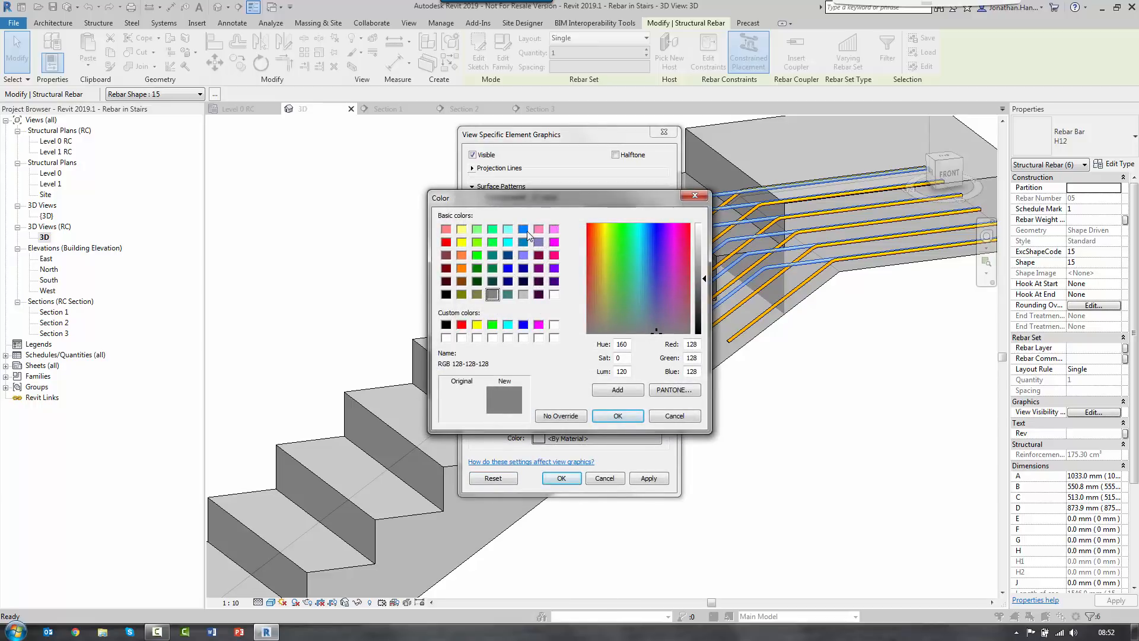
{"action": "left_click", "coordinate": [492, 324]}
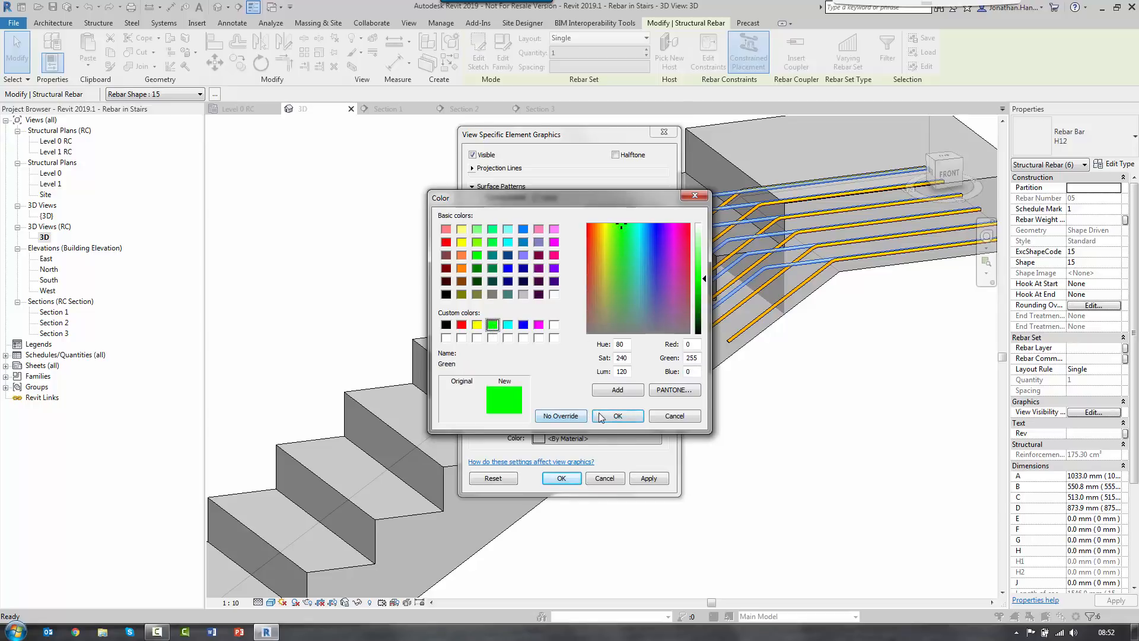
{"action": "left_click", "coordinate": [617, 416]}
{"action": "left_click", "coordinate": [648, 478]}
{"action": "left_click", "coordinate": [561, 478]}
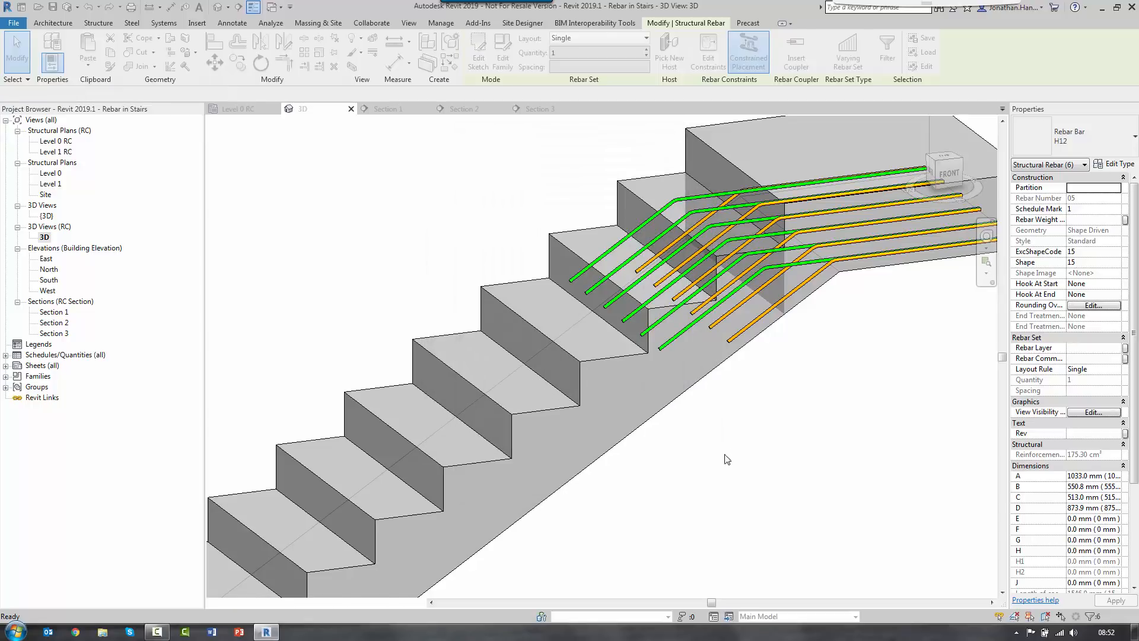
{"action": "left_click", "coordinate": [726, 459]}
Step: In Section 1, sketch rebar lines along the landing's top cover and, about 332 mm long, along the existing upper bar's inclined leg
{"action": "double_click", "coordinate": [62, 333]}
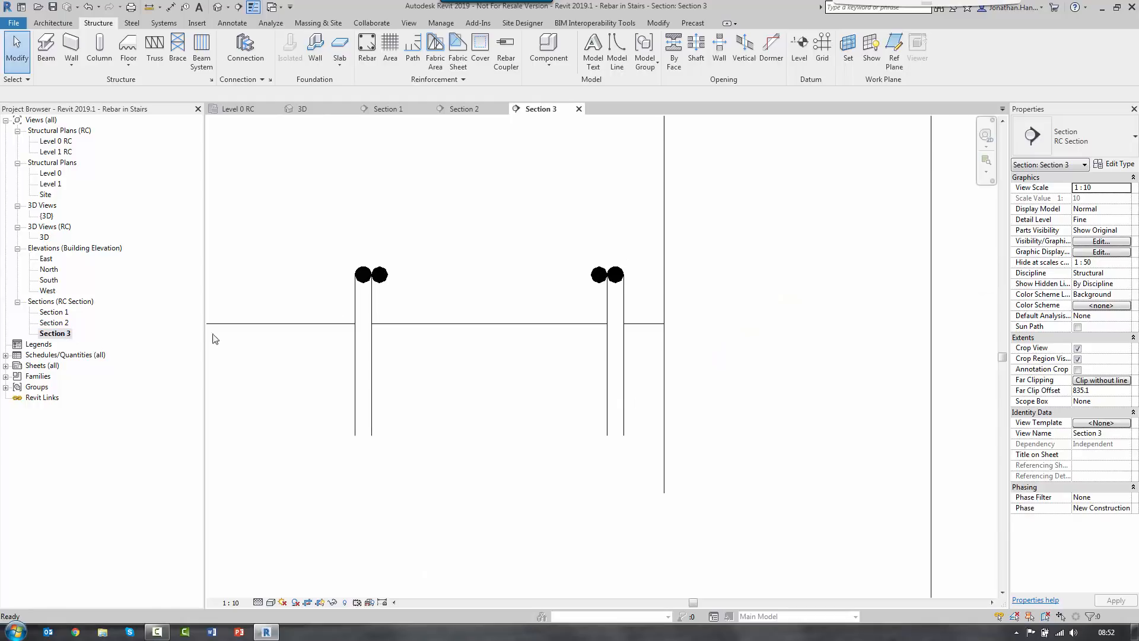
{"action": "scroll", "coordinate": [437, 279], "scroll_direction": "down", "scroll_amount": 3}
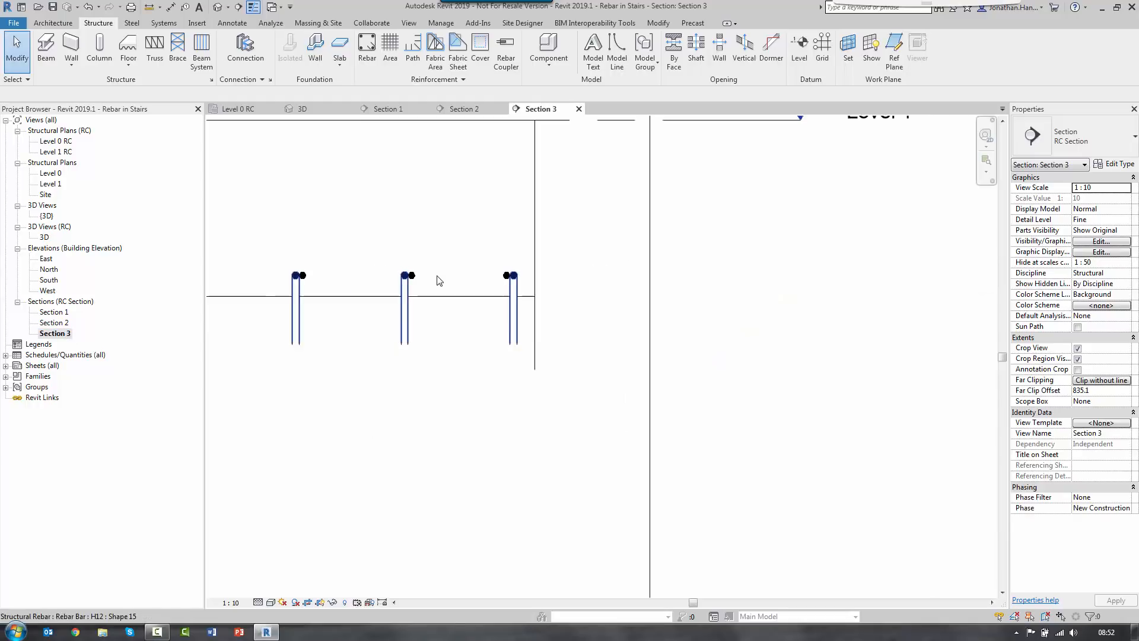
{"action": "double_click", "coordinate": [54, 312]}
{"action": "scroll", "coordinate": [597, 288], "scroll_direction": "down", "scroll_amount": 4}
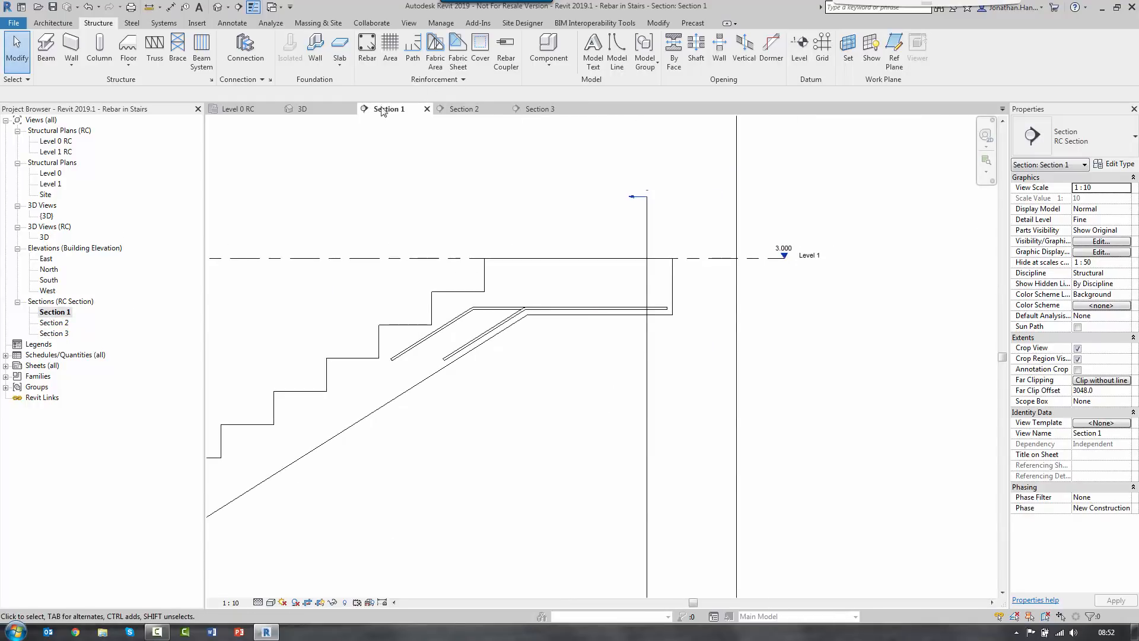
{"action": "left_click", "coordinate": [367, 49]}
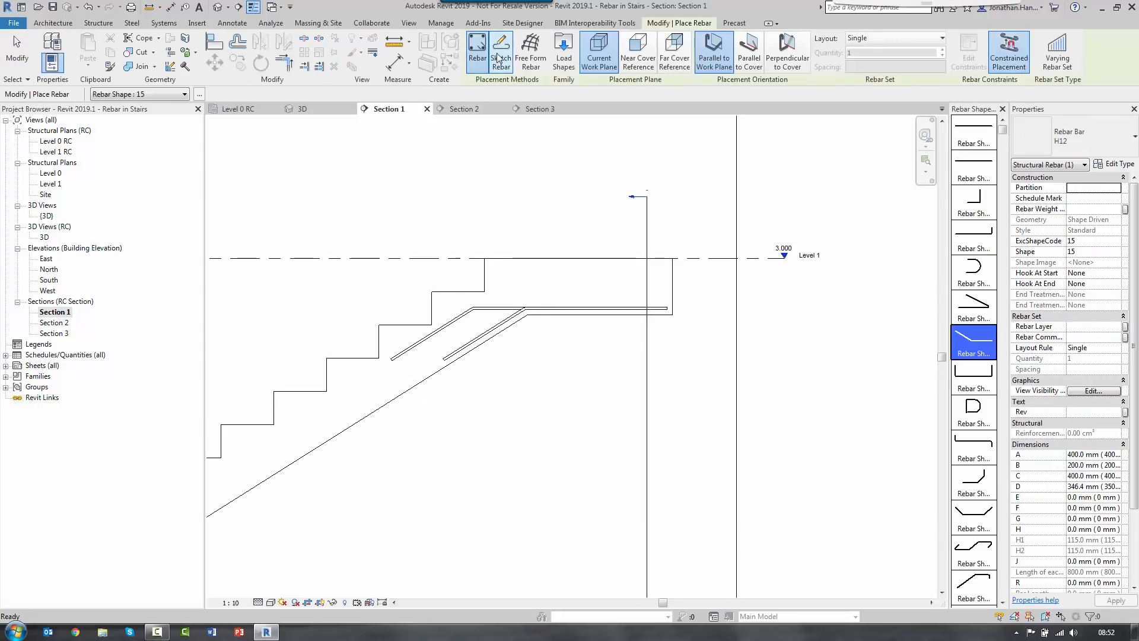
{"action": "left_click", "coordinate": [500, 57]}
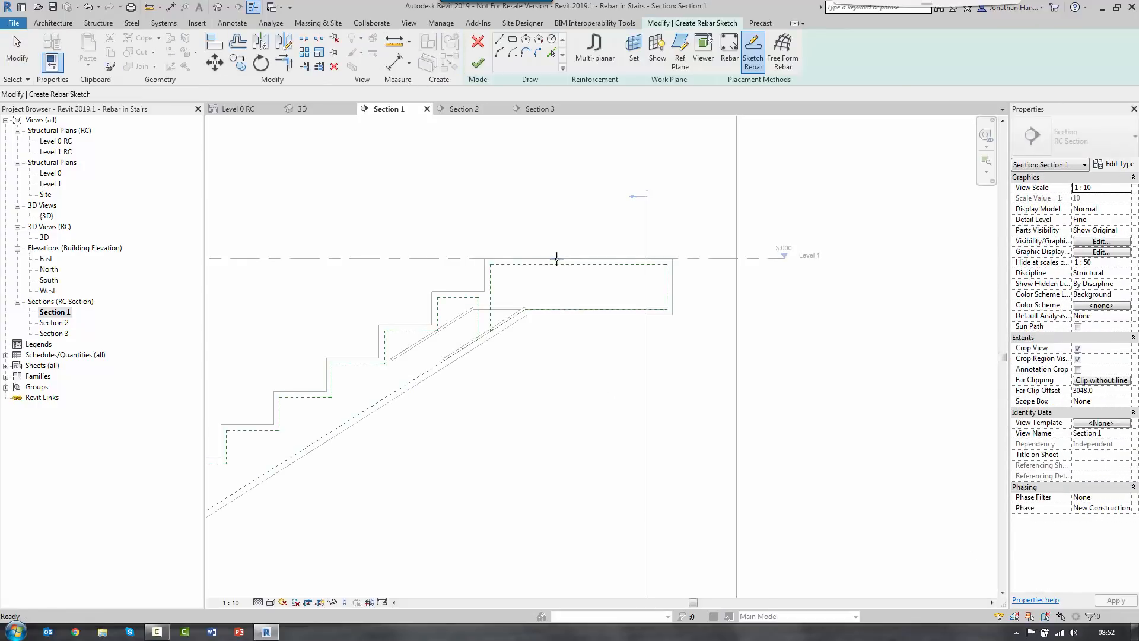
{"action": "left_click", "coordinate": [667, 265]}
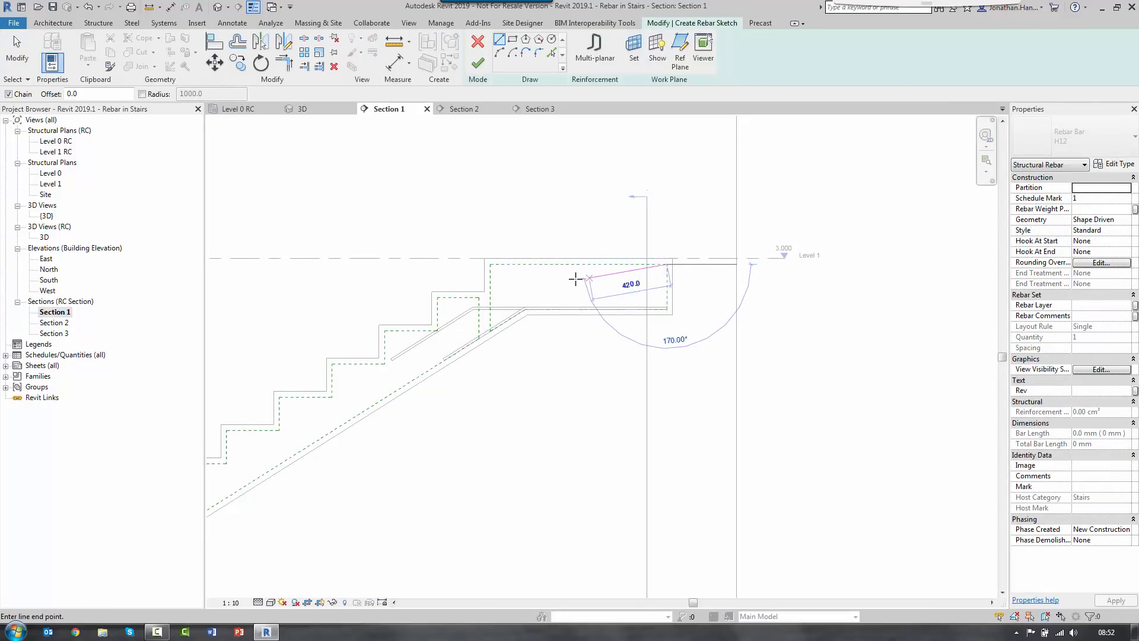
{"action": "left_click", "coordinate": [558, 265]}
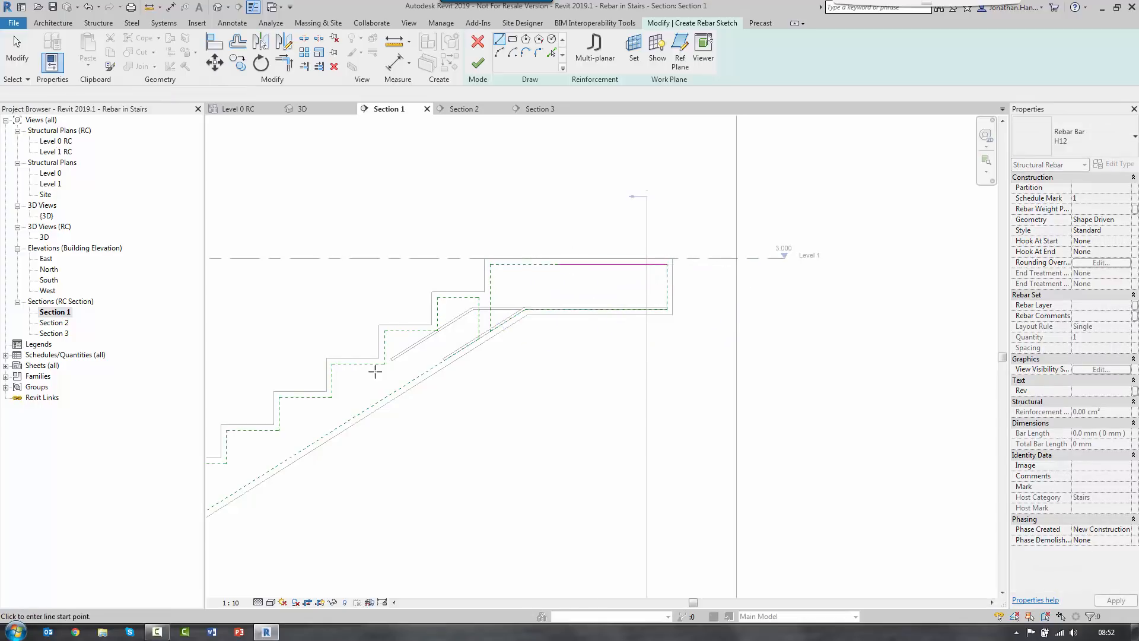
{"action": "scroll", "coordinate": [389, 386], "scroll_direction": "up", "scroll_amount": 2}
{"action": "left_click", "coordinate": [496, 299]}
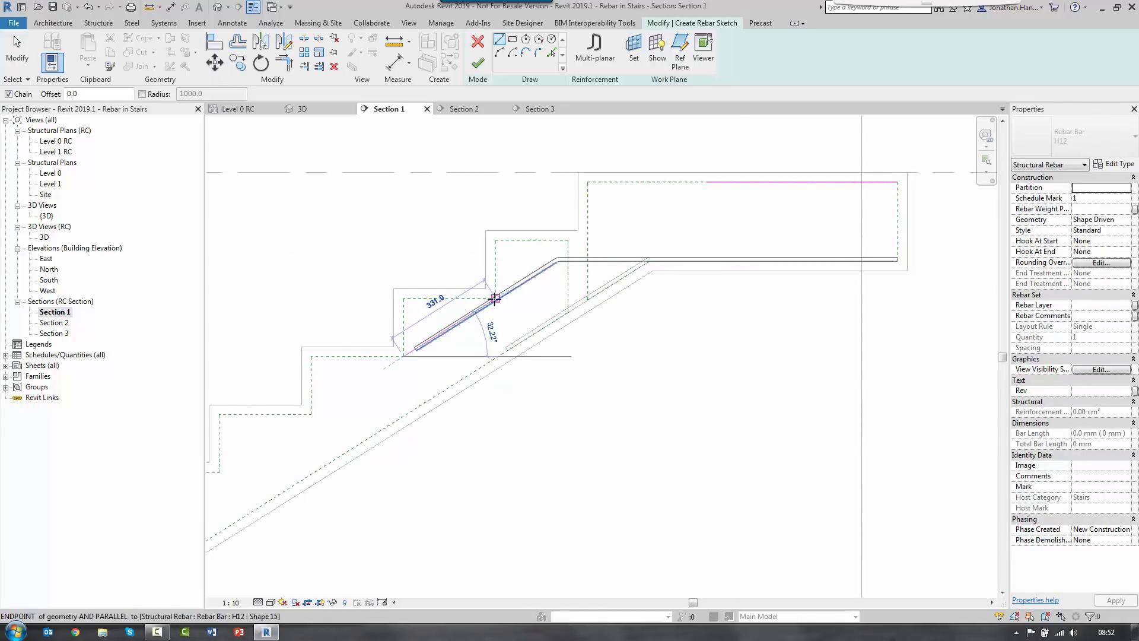
{"action": "key", "text": "Escape"}
{"action": "key", "text": "Escape"}
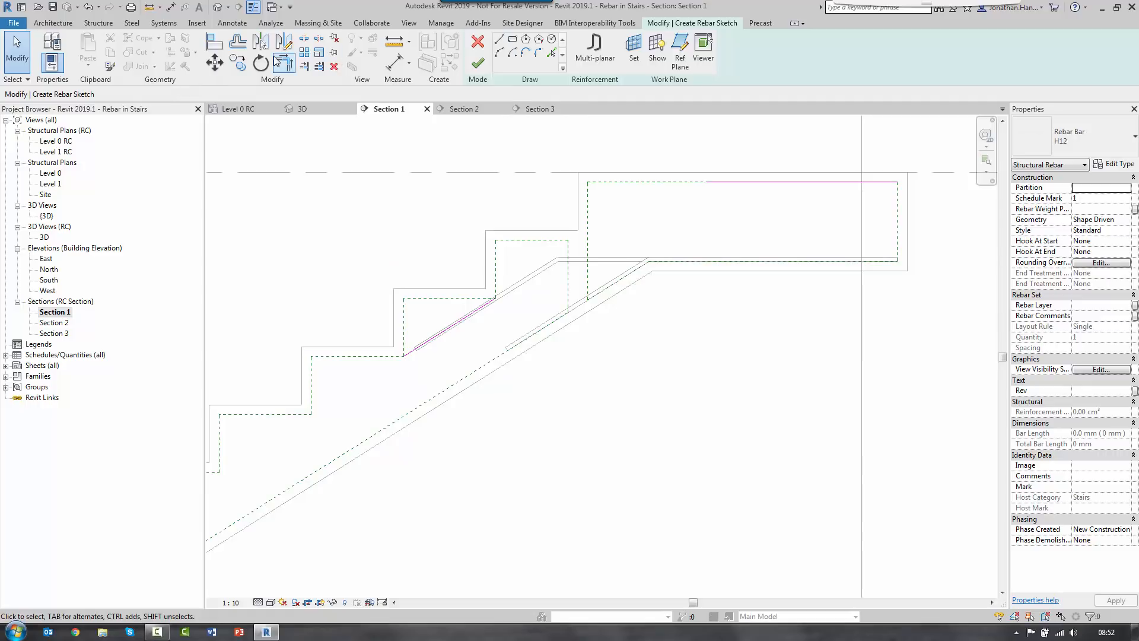
Step: Trim and extend the inclined sketch line and the landing's top line so they meet at a corner
{"action": "key", "text": "t"}
{"action": "key", "text": "r"}
{"action": "left_click", "coordinate": [458, 320]}
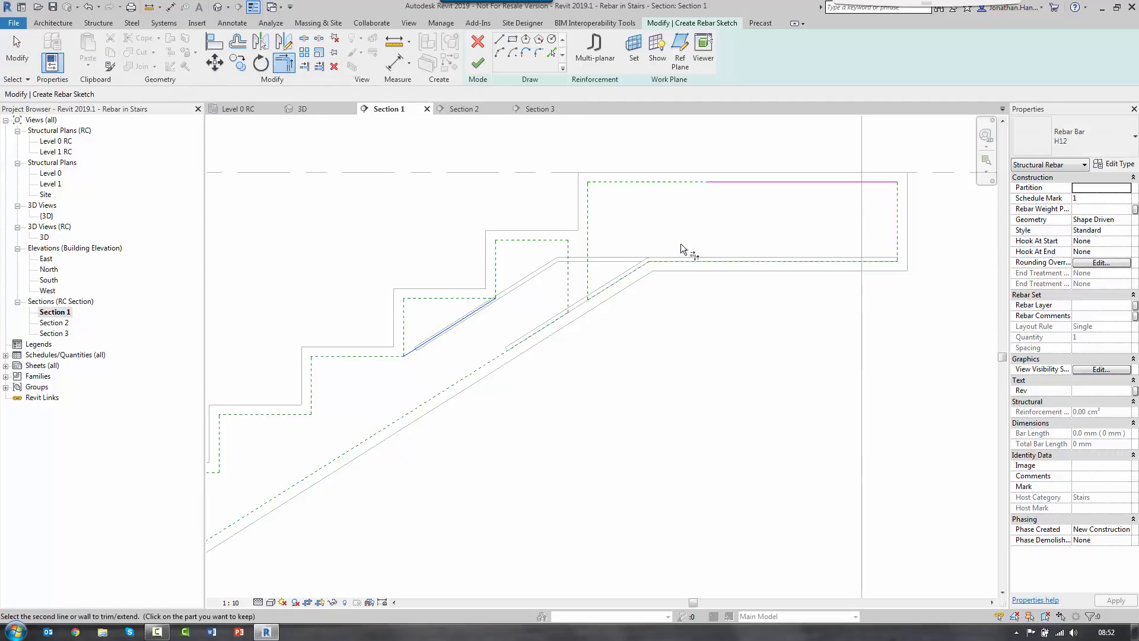
{"action": "left_click", "coordinate": [723, 182]}
{"action": "key", "text": "Escape"}
Step: Set the inclined sketch line's length to 500 mm and finish the rebar sketch
{"action": "left_click", "coordinate": [630, 214]}
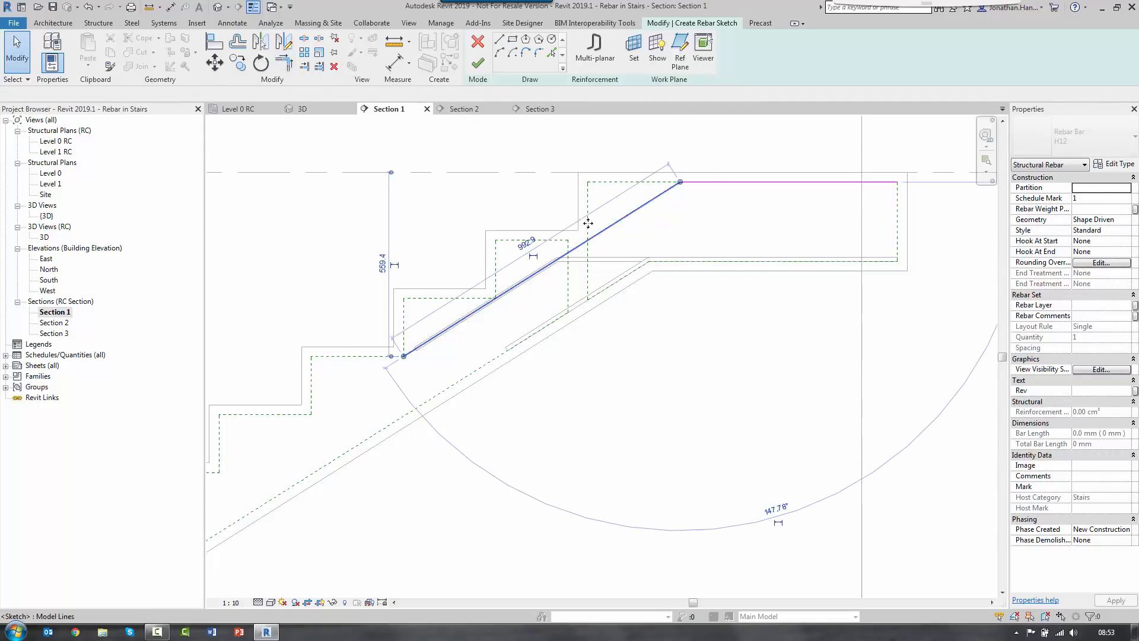
{"action": "left_click", "coordinate": [535, 241]}
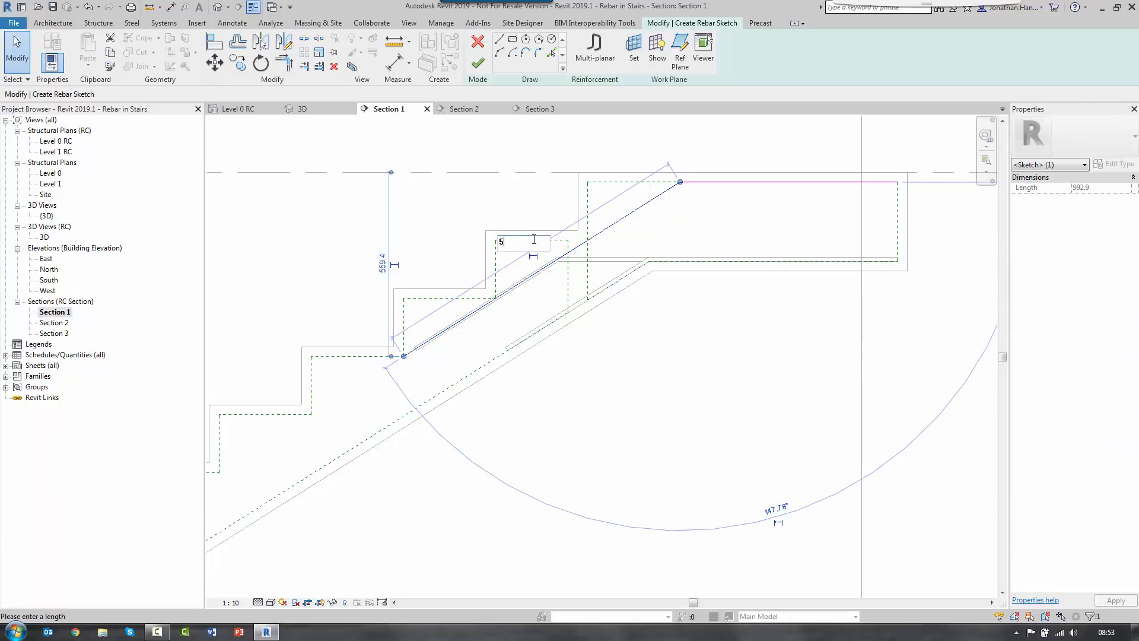
{"action": "type", "text": "500"}
{"action": "key", "text": "Return"}
{"action": "scroll", "coordinate": [559, 254], "scroll_direction": "up", "scroll_amount": 5}
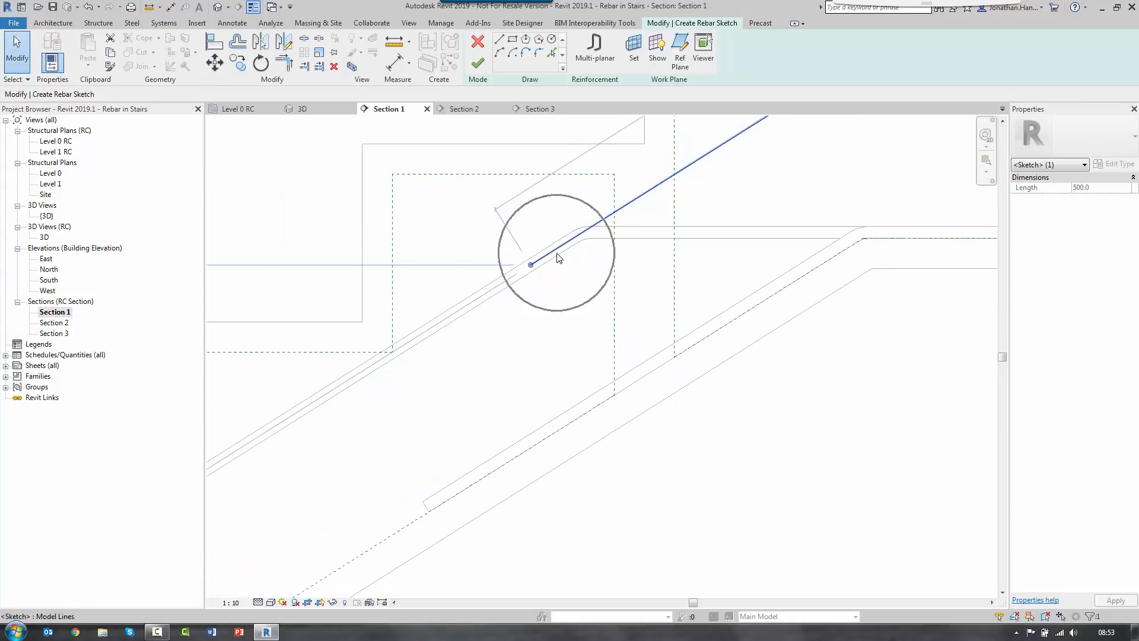
{"action": "scroll", "coordinate": [558, 256], "scroll_direction": "down", "scroll_amount": 5}
{"action": "middle_click_drag", "start_coordinate": [630, 227], "coordinate": [578, 255]}
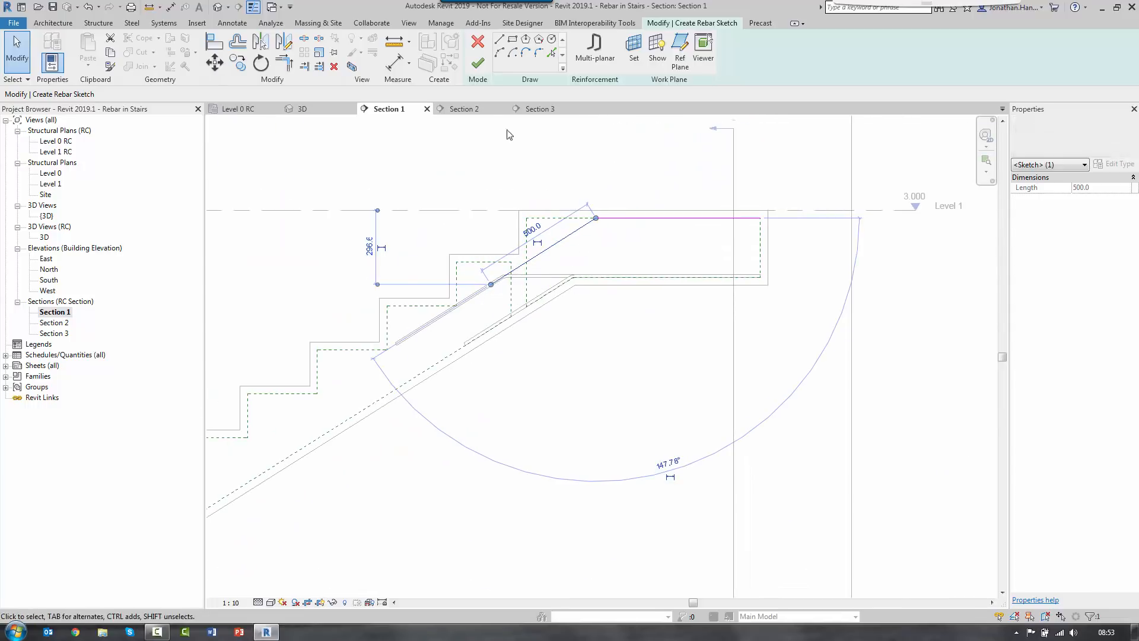
{"action": "left_click", "coordinate": [476, 63]}
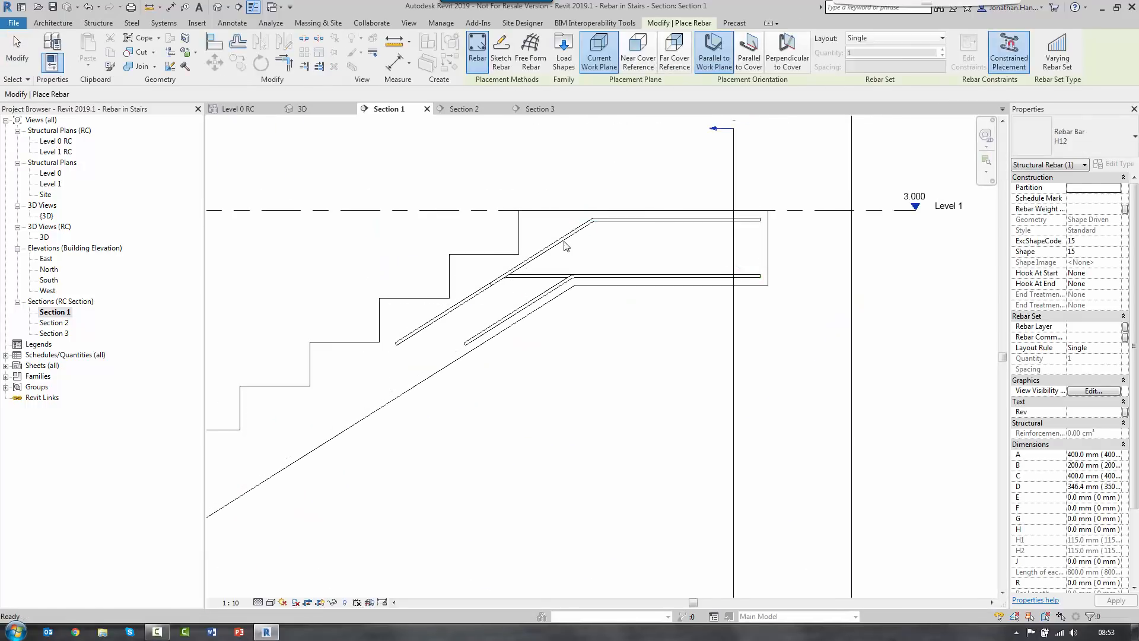
Step: Select the new top bar and examine its position across the landing in Section 3
{"action": "left_click", "coordinate": [568, 240]}
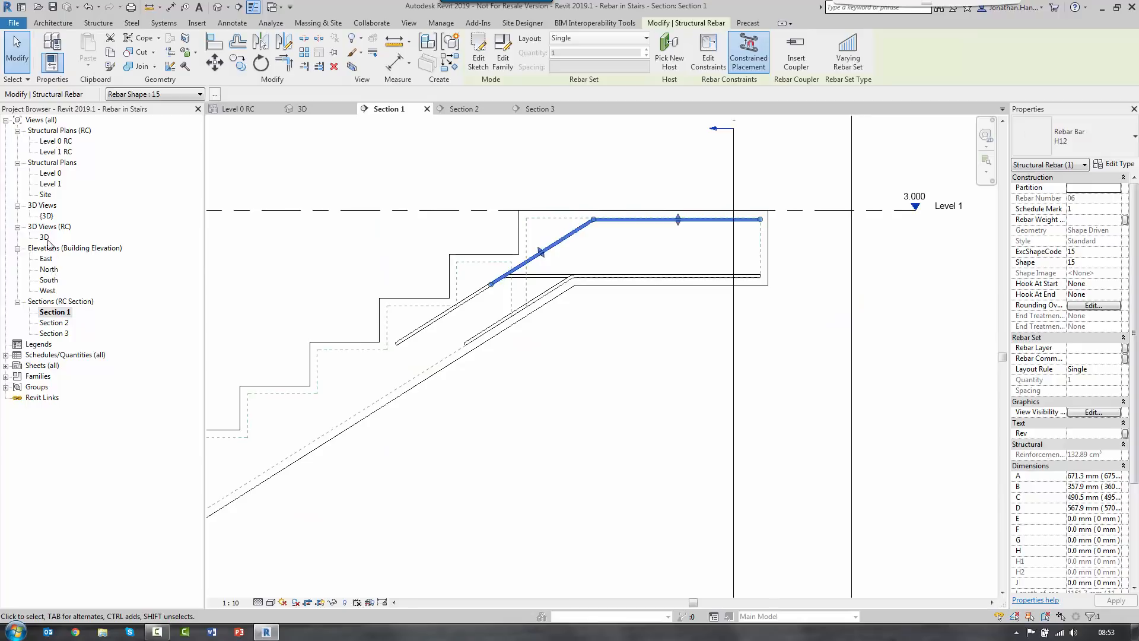
{"action": "double_click", "coordinate": [65, 333]}
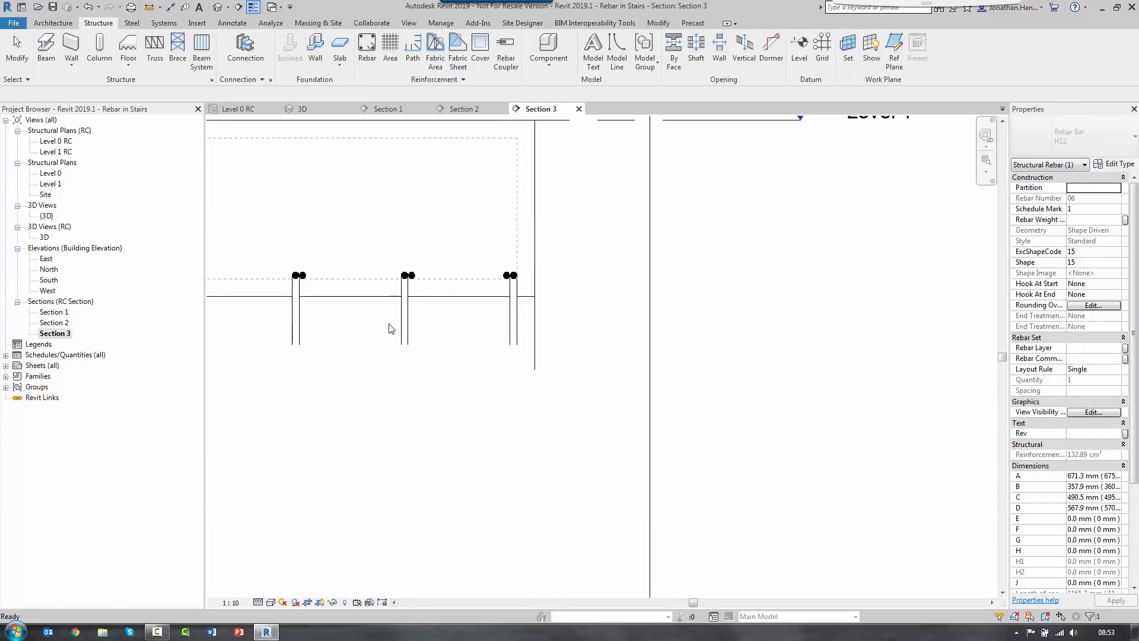
{"action": "scroll", "coordinate": [546, 264], "scroll_direction": "down", "scroll_amount": 3}
{"action": "scroll", "coordinate": [466, 267], "scroll_direction": "up", "scroll_amount": 3}
{"action": "scroll", "coordinate": [467, 267], "scroll_direction": "up", "scroll_amount": 1}
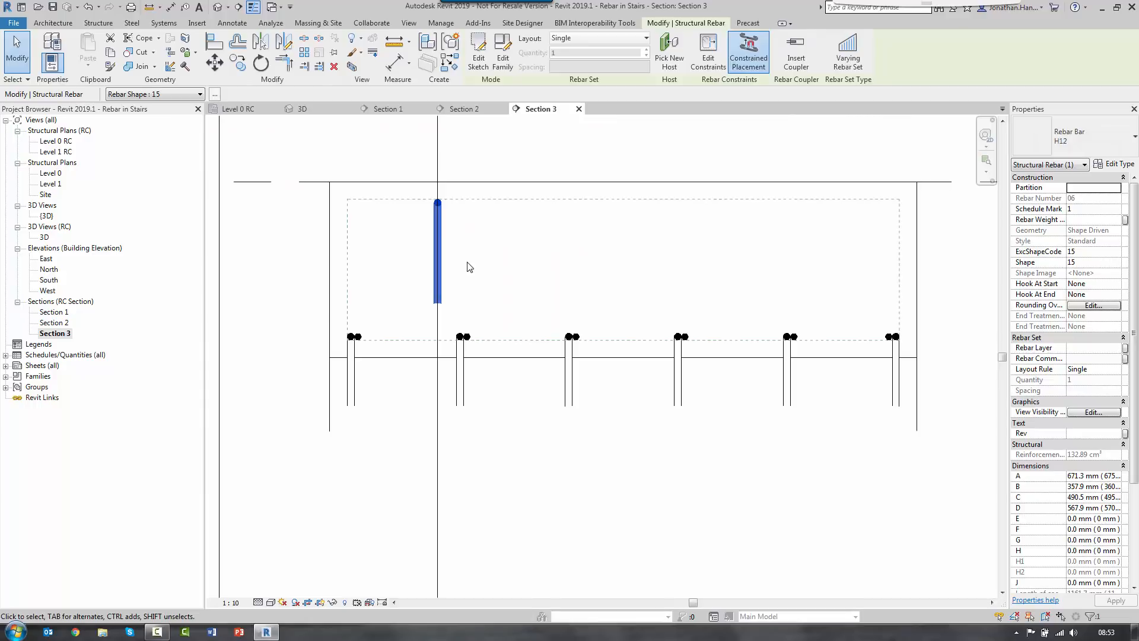
Step: In the Level 0 RC plan, extend Section 3's view depth to about 1314 mm down the flight, and reopen Section 3
{"action": "double_click", "coordinate": [55, 142]}
{"action": "left_click", "coordinate": [639, 319]}
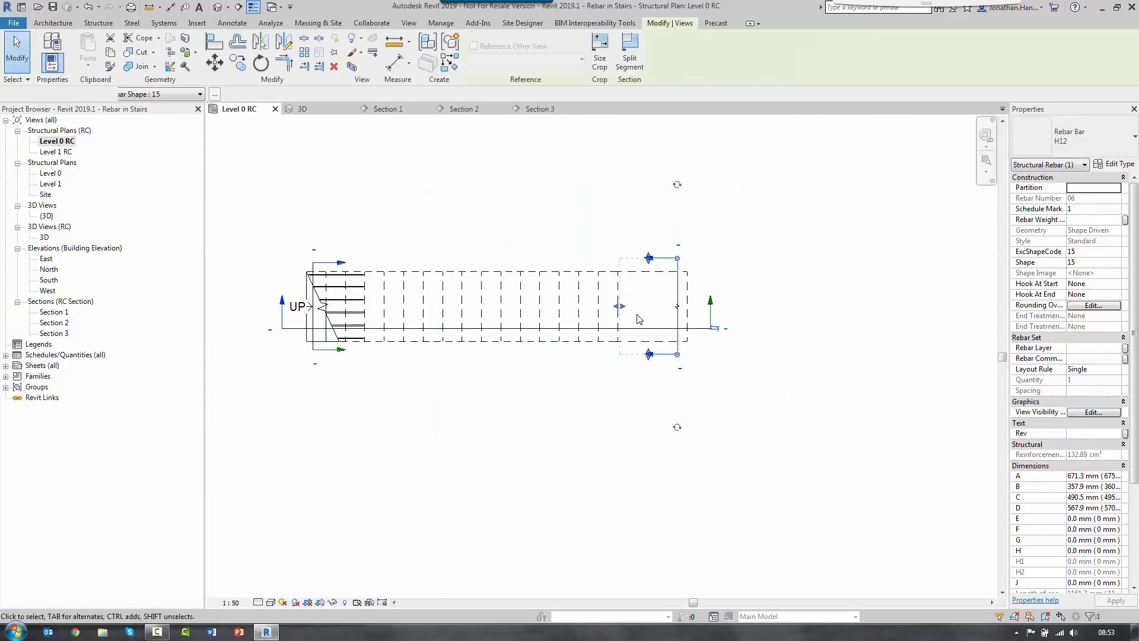
{"action": "left_click_drag", "start_coordinate": [620, 306], "coordinate": [564, 316]}
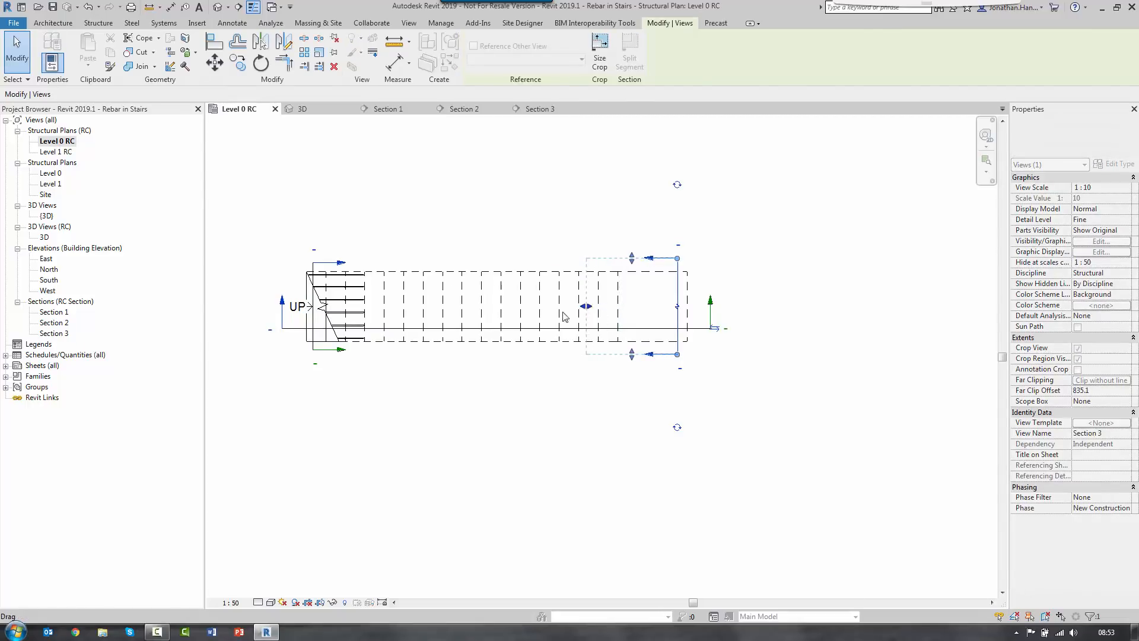
{"action": "key", "text": "Escape"}
{"action": "double_click", "coordinate": [51, 333]}
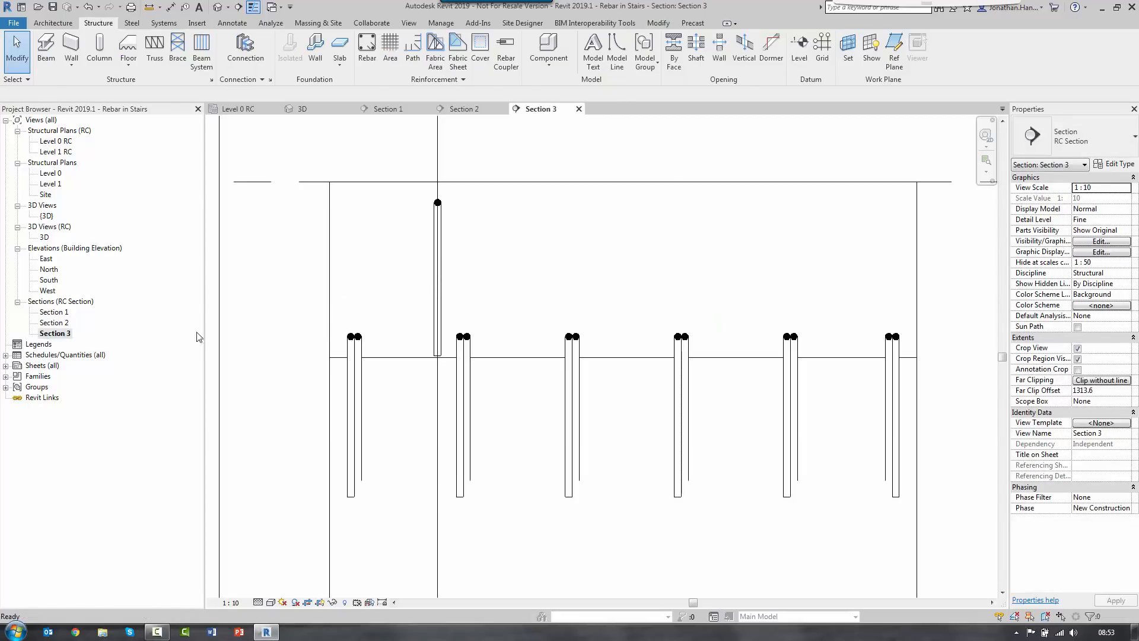
Step: Move the new top bar sideways so it lines up directly above the first bar of the distributed landing set
{"action": "left_click", "coordinate": [442, 257]}
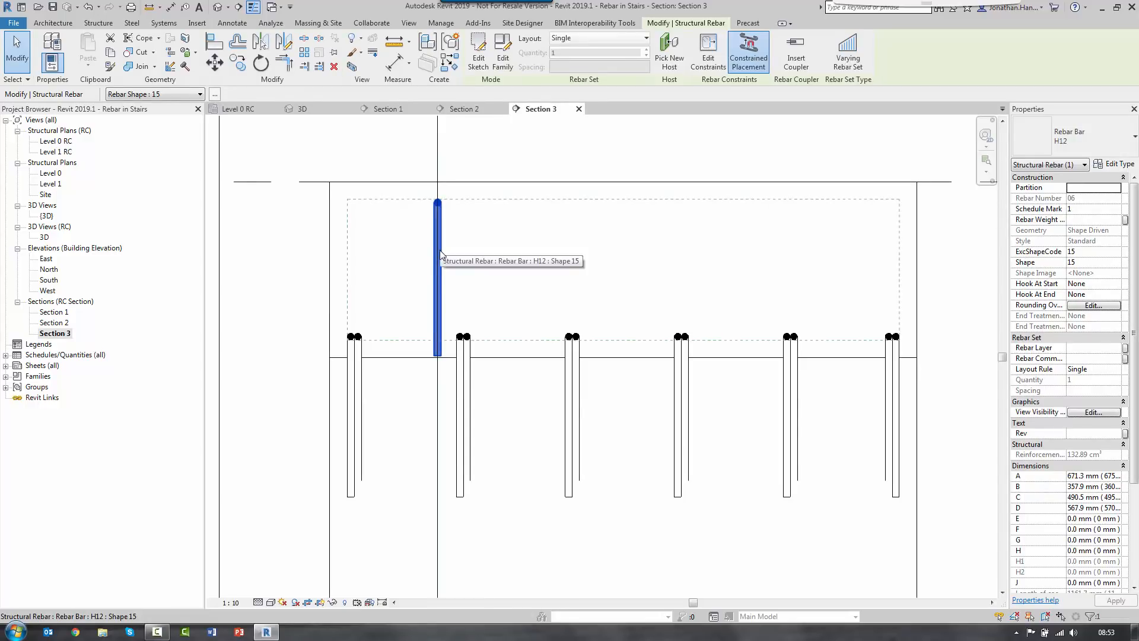
{"action": "left_click", "coordinate": [214, 63]}
{"action": "scroll", "coordinate": [409, 324], "scroll_direction": "up", "scroll_amount": 3}
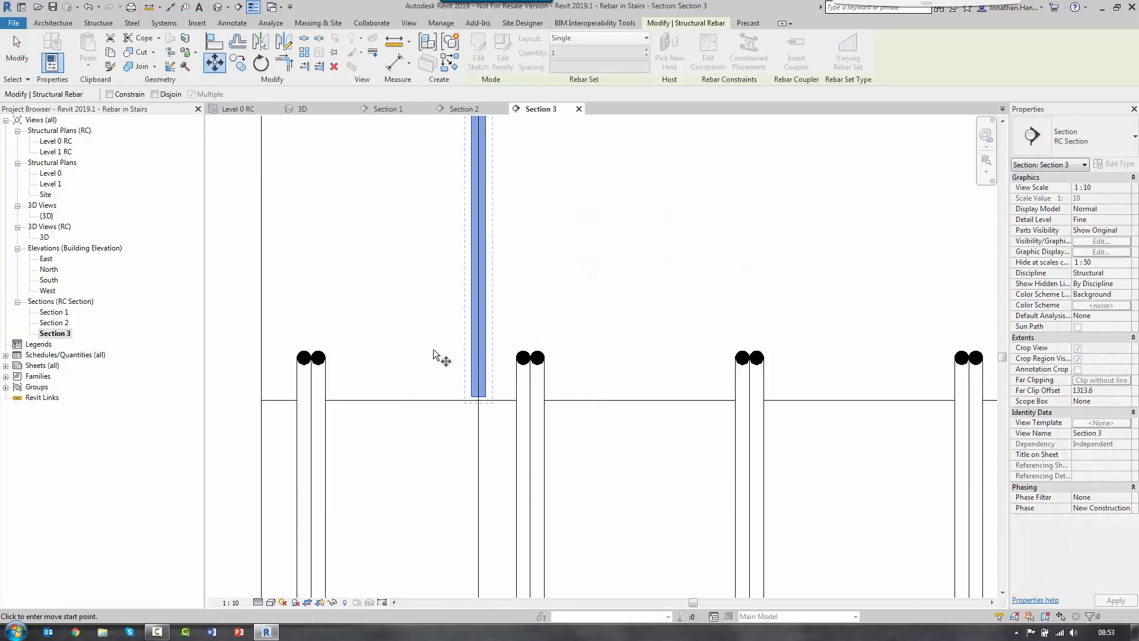
{"action": "left_click", "coordinate": [473, 359]}
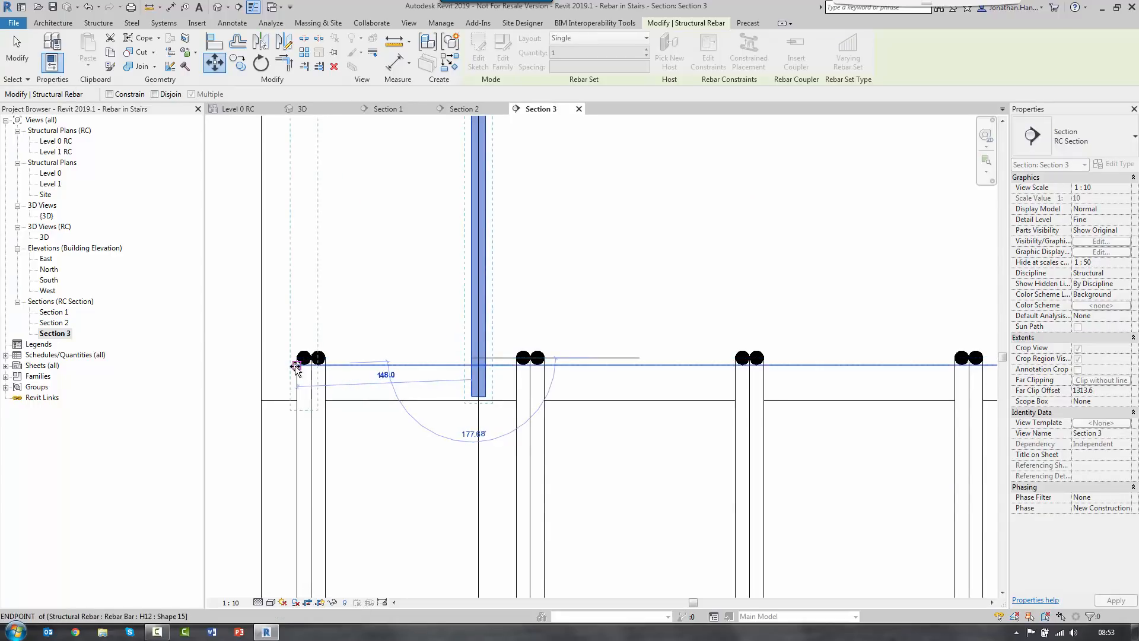
{"action": "left_click", "coordinate": [321, 362]}
{"action": "scroll", "coordinate": [349, 358], "scroll_direction": "down", "scroll_amount": 3}
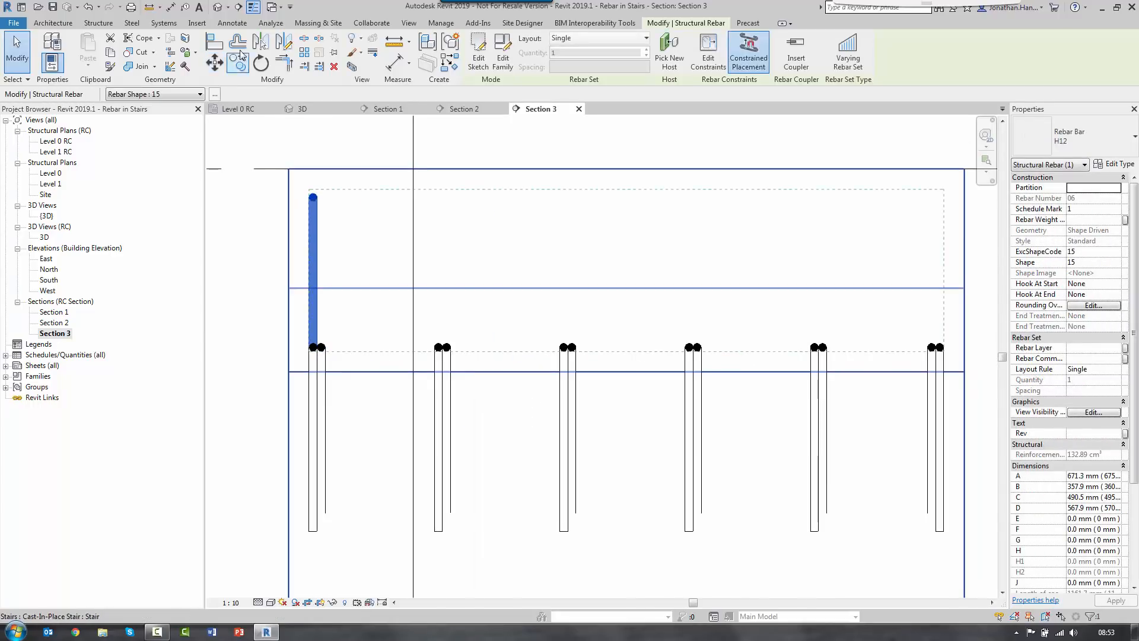
Step: Make multiple copies of the top bar across the landing, one above each remaining bar of the distributed set
{"action": "left_click", "coordinate": [237, 62]}
{"action": "left_click", "coordinate": [310, 470]}
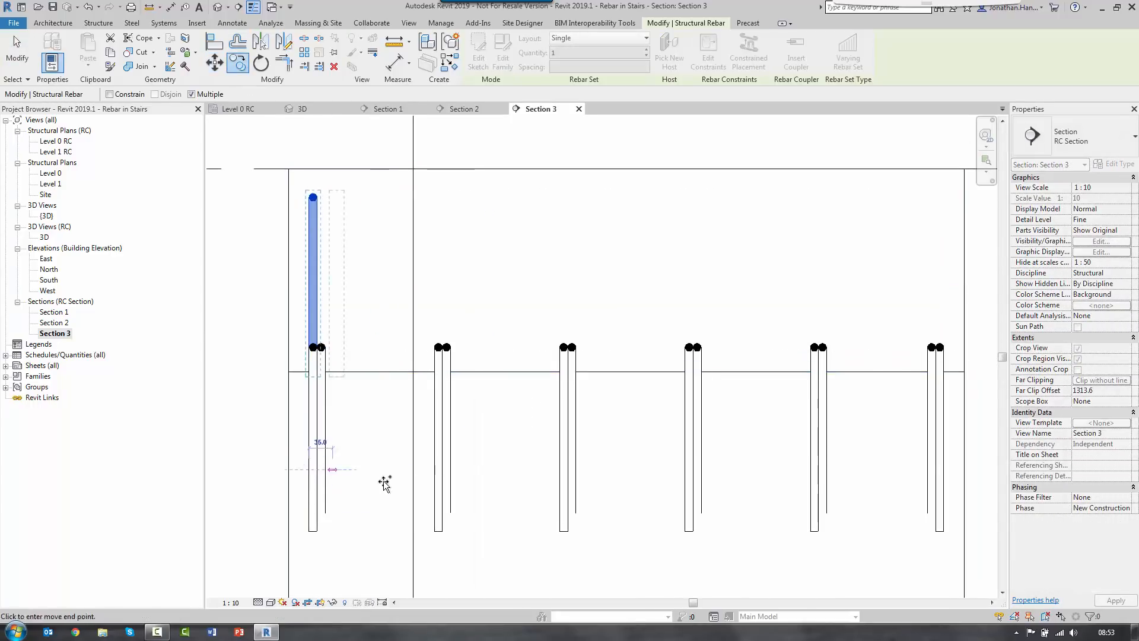
Step: Copy the upper bent bar horizontally to the remaining five bar positions across Section 3, aligning each copy with the existing bars
{"action": "left_click", "coordinate": [432, 470]}
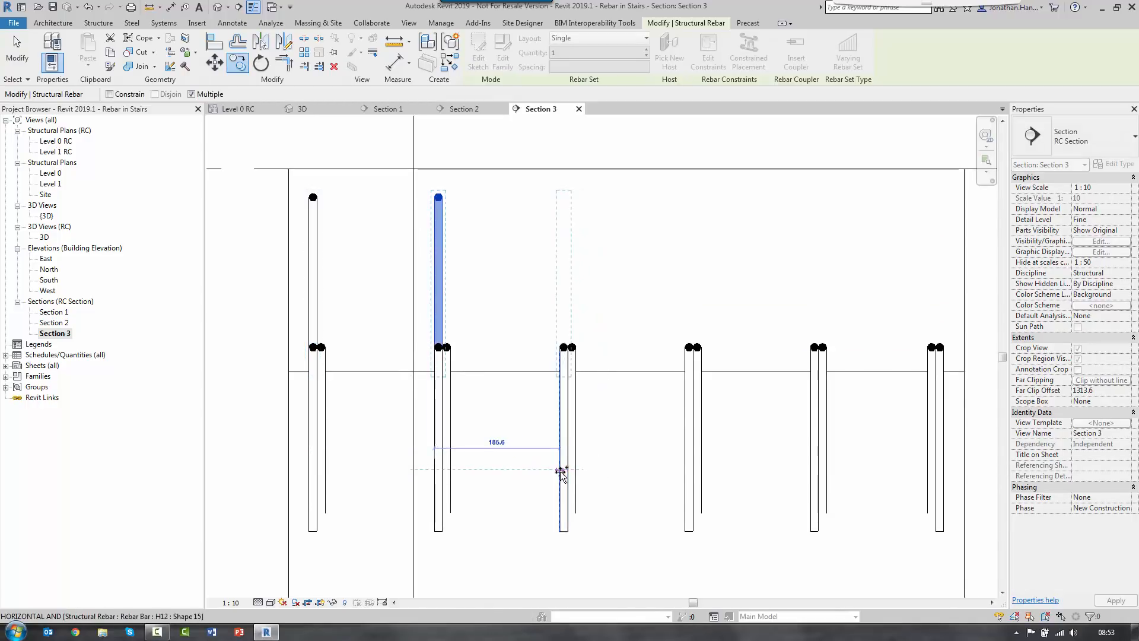
{"action": "left_click", "coordinate": [561, 469]}
{"action": "left_click", "coordinate": [687, 469]}
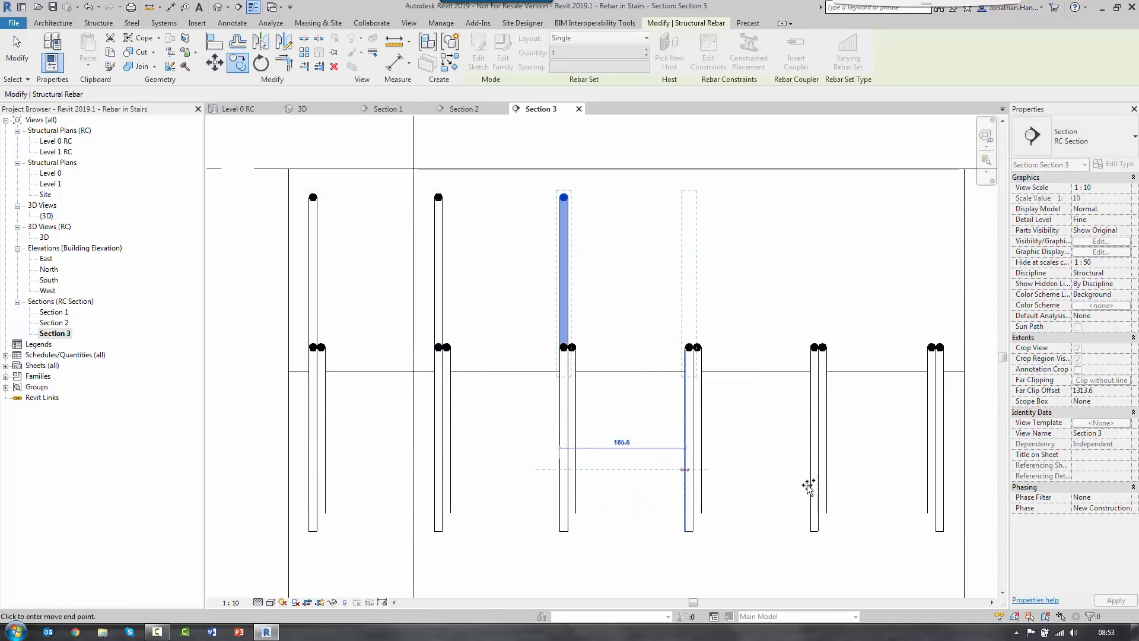
{"action": "left_click", "coordinate": [810, 469]}
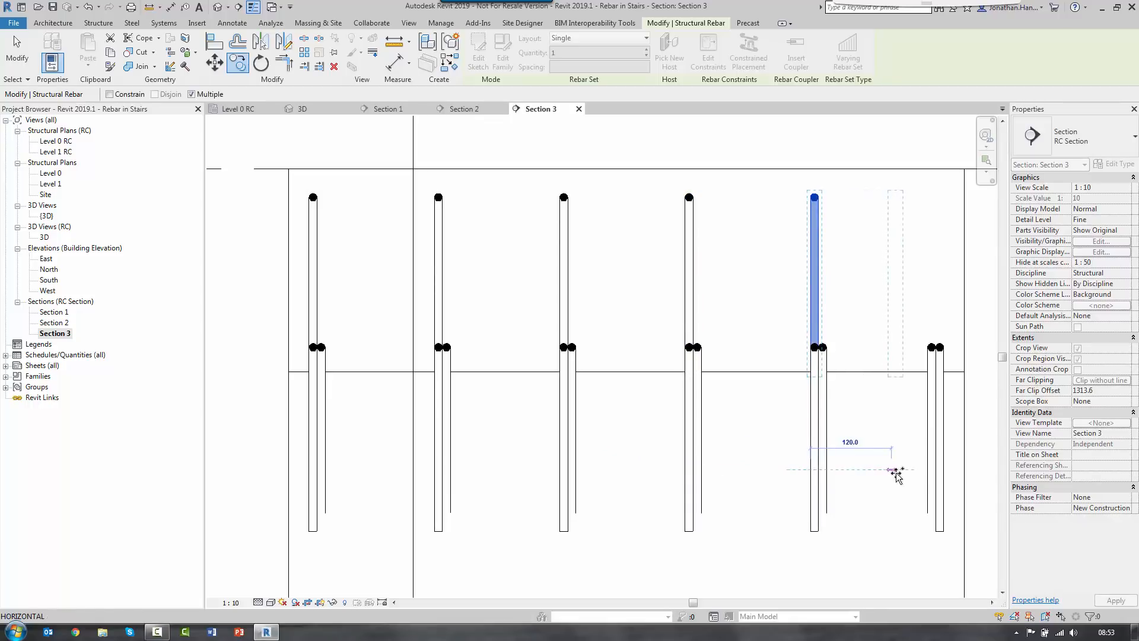
{"action": "left_click", "coordinate": [935, 470]}
{"action": "scroll", "coordinate": [803, 456], "scroll_direction": "down", "scroll_amount": 2}
{"action": "key", "text": "Escape"}
{"action": "key", "text": "Escape"}
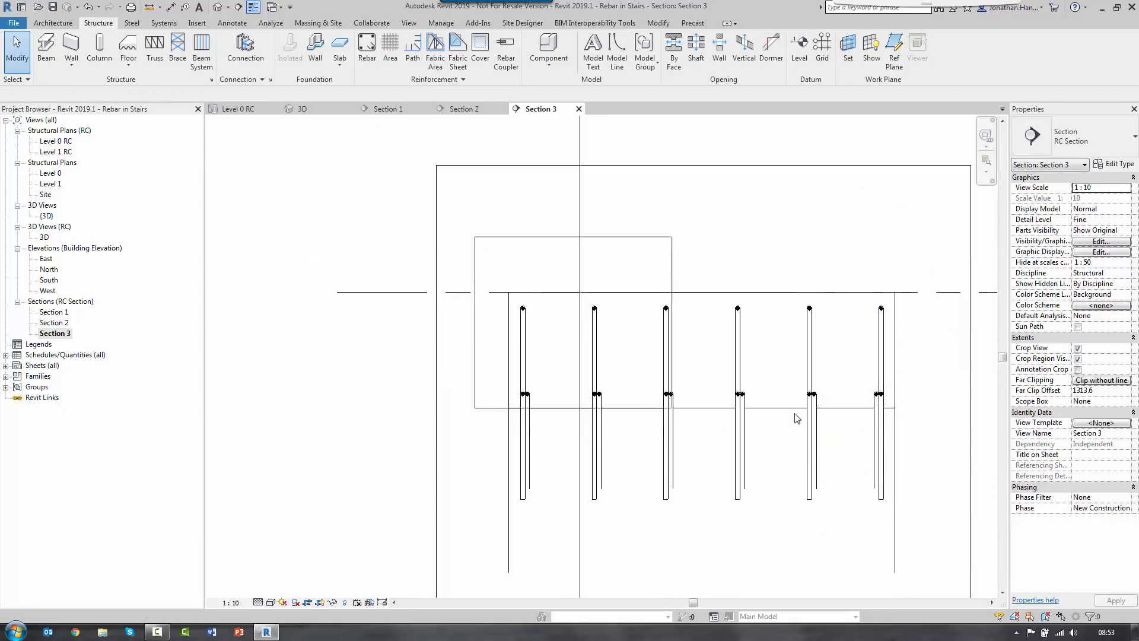
Step: Override the six upper bent bars in the RC 3D view with a solid fill foreground surface pattern in cyan
{"action": "left_click_drag", "start_coordinate": [474, 236], "coordinate": [907, 430]}
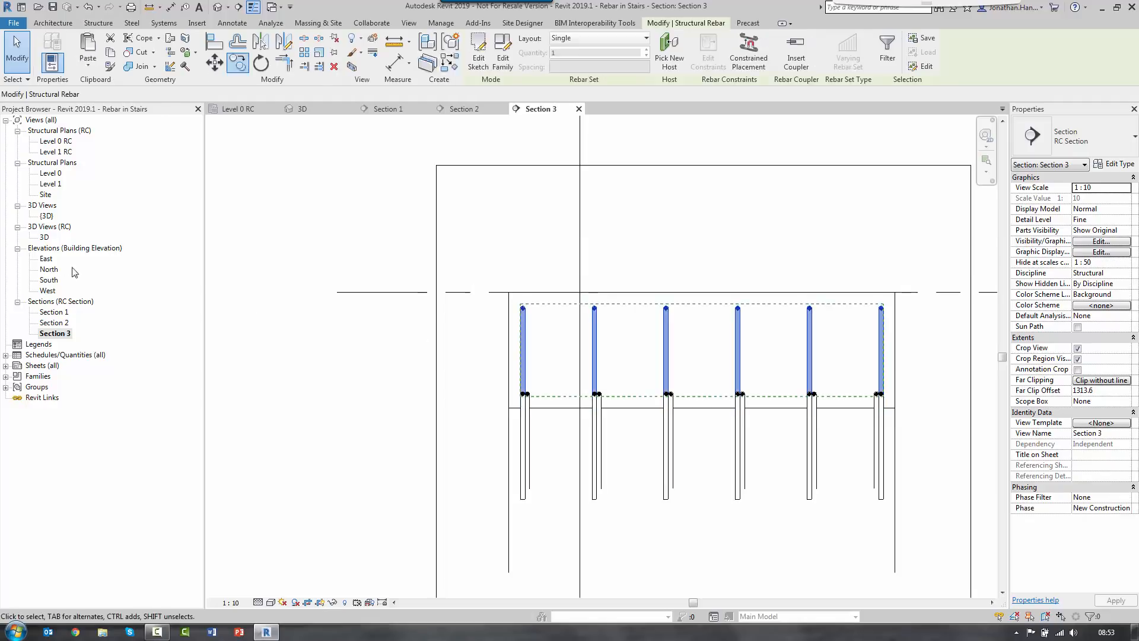
{"action": "double_click", "coordinate": [44, 237]}
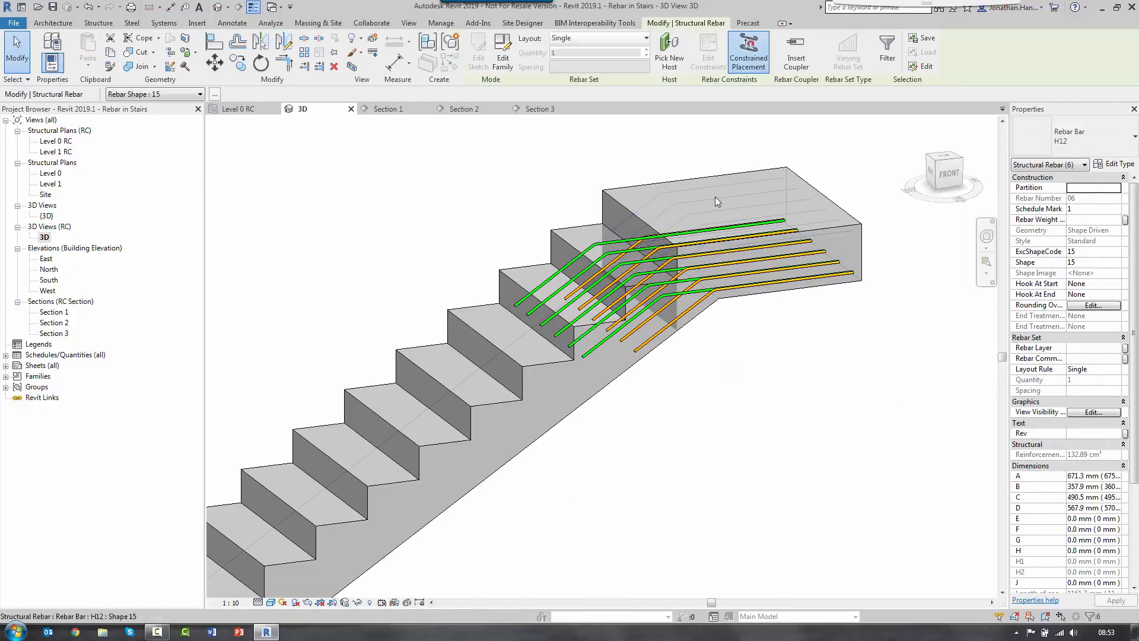
{"action": "right_click", "coordinate": [750, 167]}
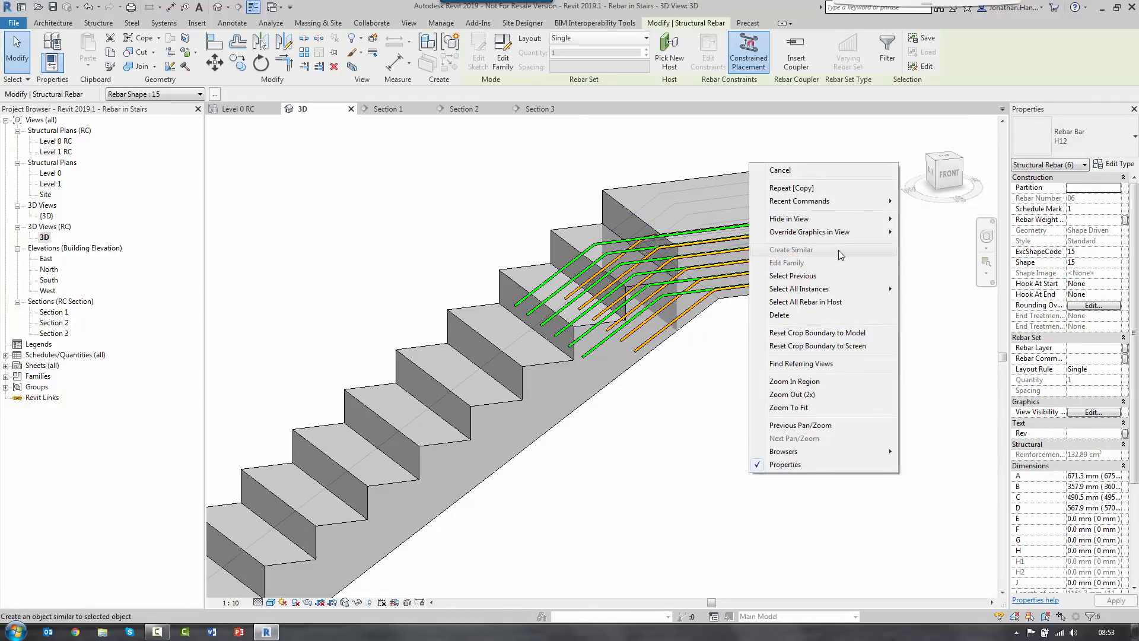
{"action": "mouse_move", "coordinate": [843, 234]}
{"action": "left_click", "coordinate": [931, 232]}
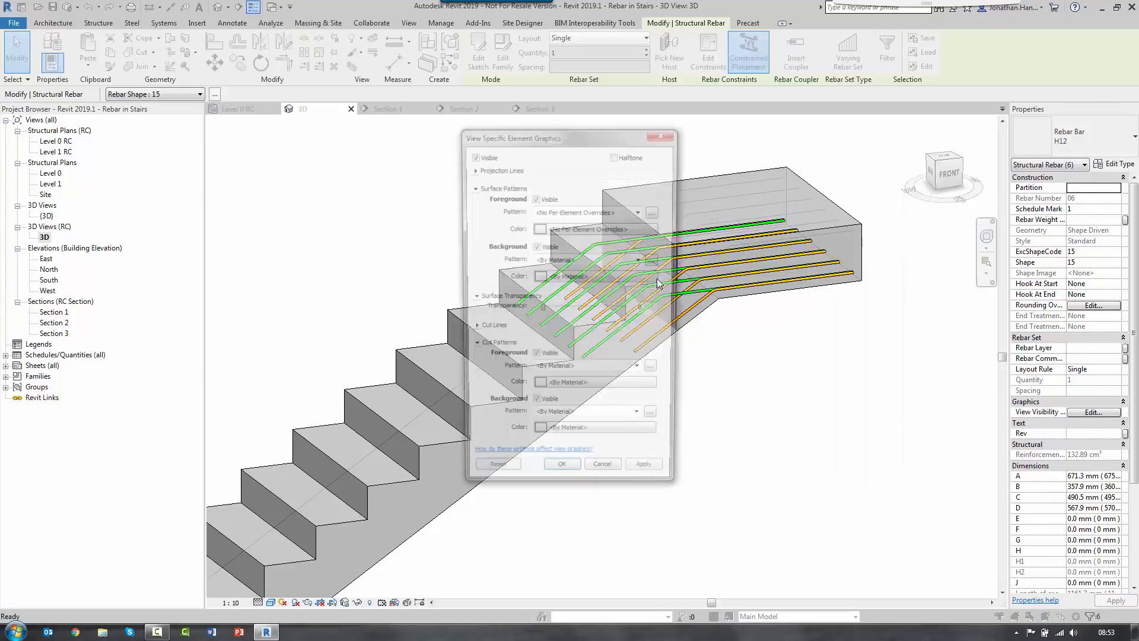
{"action": "left_click", "coordinate": [642, 212]}
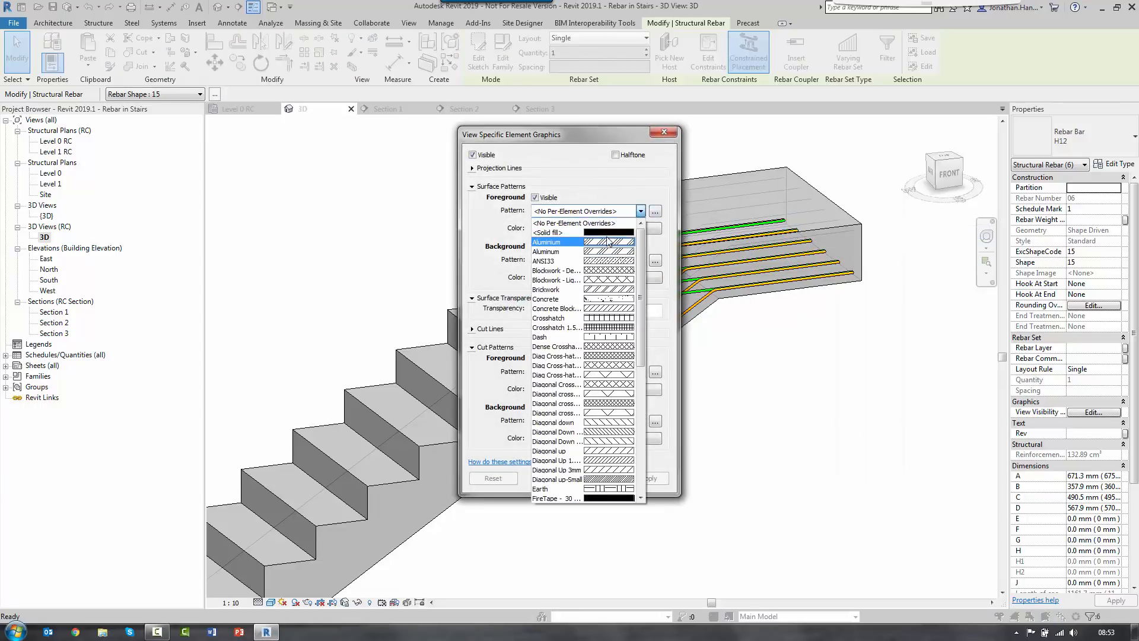
{"action": "left_click", "coordinate": [636, 261]}
{"action": "left_click", "coordinate": [646, 230]}
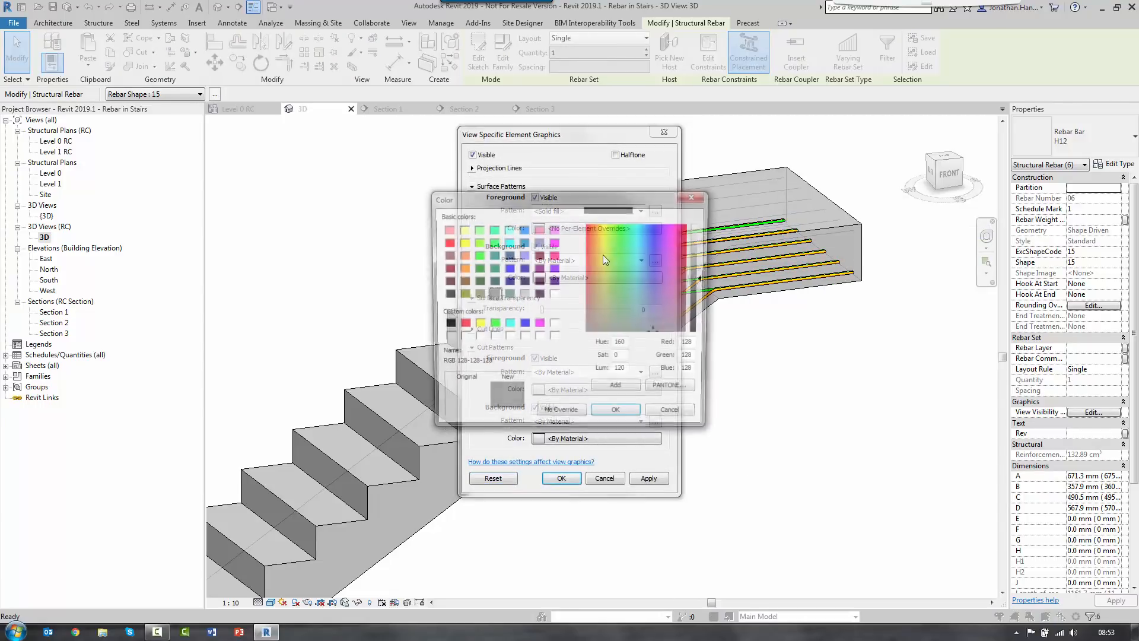
{"action": "left_click", "coordinate": [508, 325]}
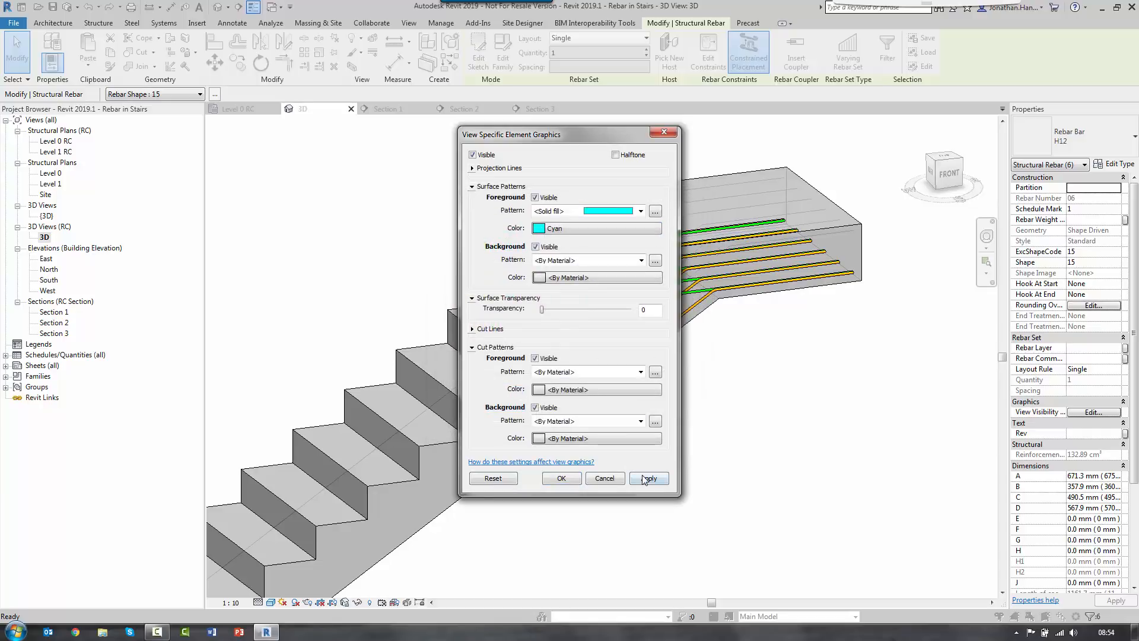
{"action": "left_click", "coordinate": [647, 477]}
{"action": "left_click", "coordinate": [576, 477]}
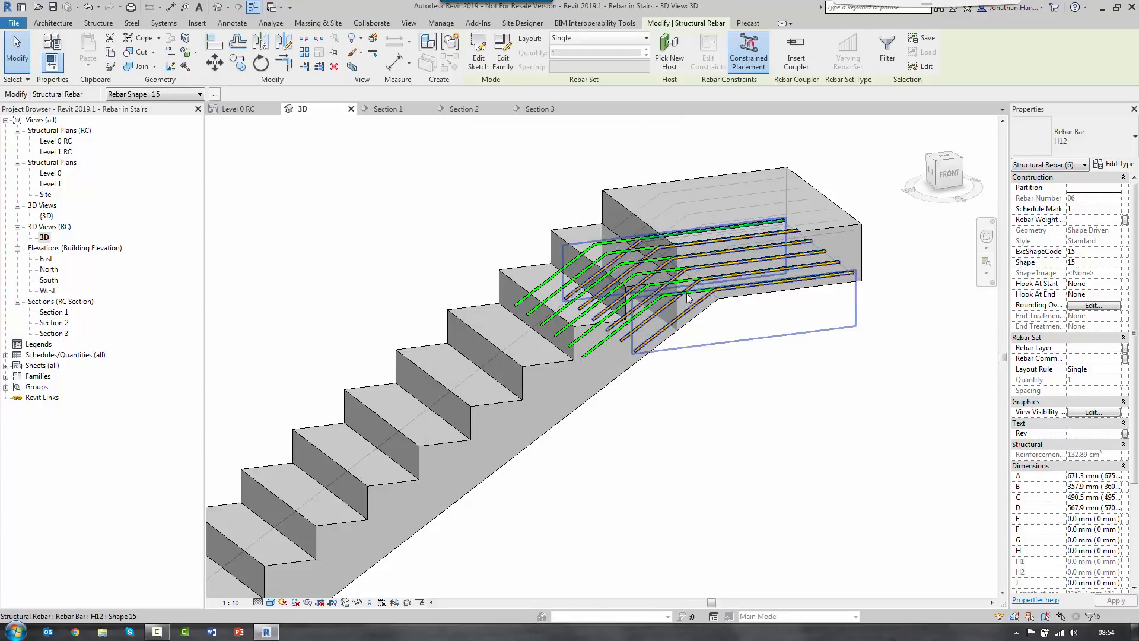
Step: Set all rebar in the stair host to view unobscured and as solid in the view named 3D
{"action": "right_click", "coordinate": [687, 298]}
{"action": "left_click", "coordinate": [746, 452]}
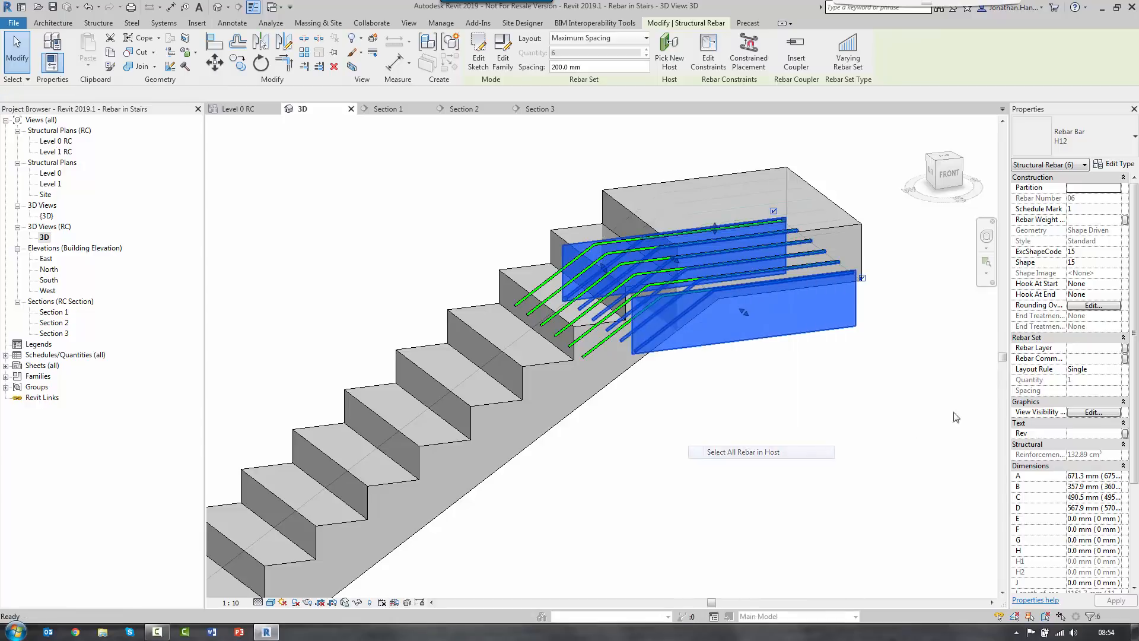
{"action": "left_click", "coordinate": [1087, 413]}
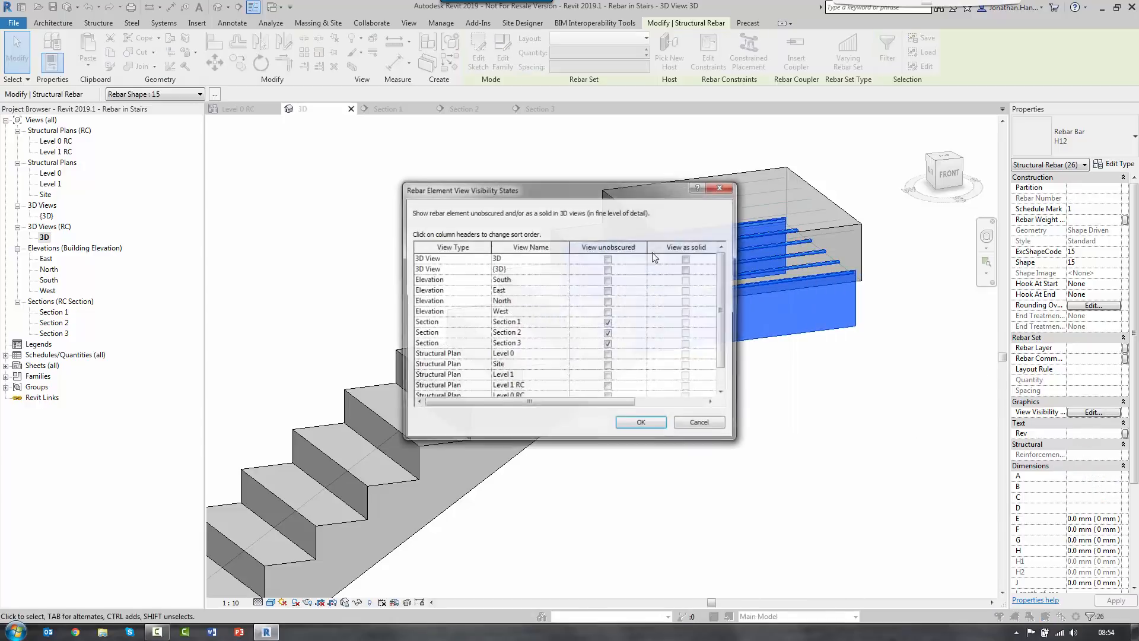
{"action": "left_click", "coordinate": [687, 259]}
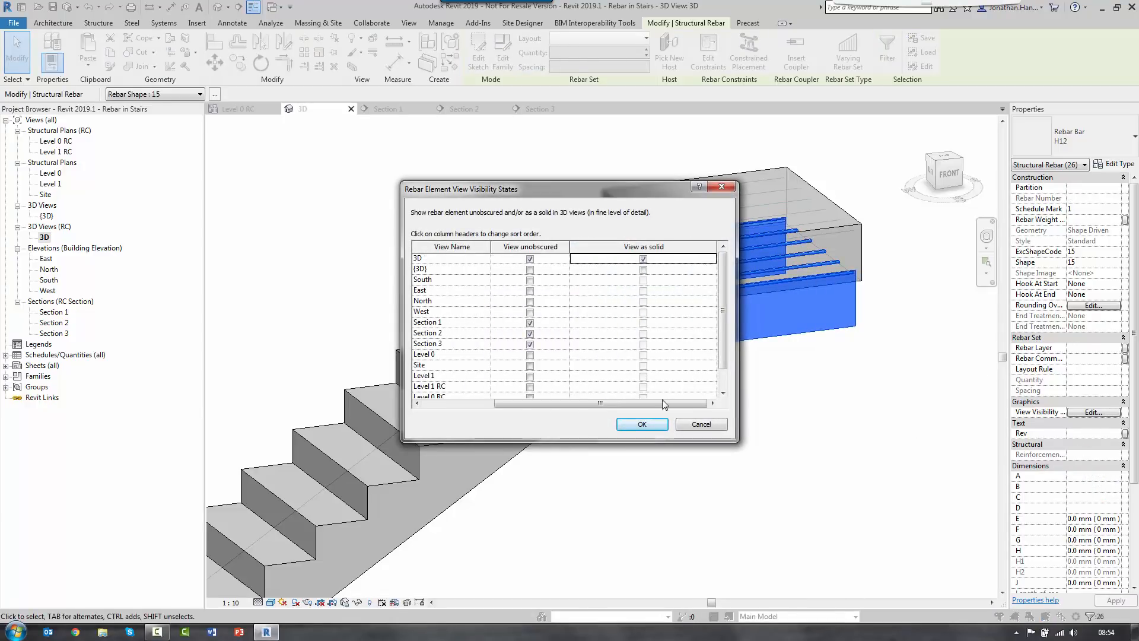
{"action": "left_click", "coordinate": [744, 443]}
{"action": "scroll", "coordinate": [614, 421], "scroll_direction": "down", "scroll_amount": 3}
{"action": "middle_click_drag", "start_coordinate": [614, 421], "coordinate": [644, 212]}
{"action": "middle_click_drag", "start_coordinate": [631, 278], "coordinate": [596, 468], "text": "shift"}
{"action": "scroll", "coordinate": [332, 353], "scroll_direction": "up", "scroll_amount": 2}
{"action": "scroll", "coordinate": [487, 325], "scroll_direction": "down", "scroll_amount": 2}
{"action": "scroll", "coordinate": [542, 236], "scroll_direction": "up", "scroll_amount": 4}
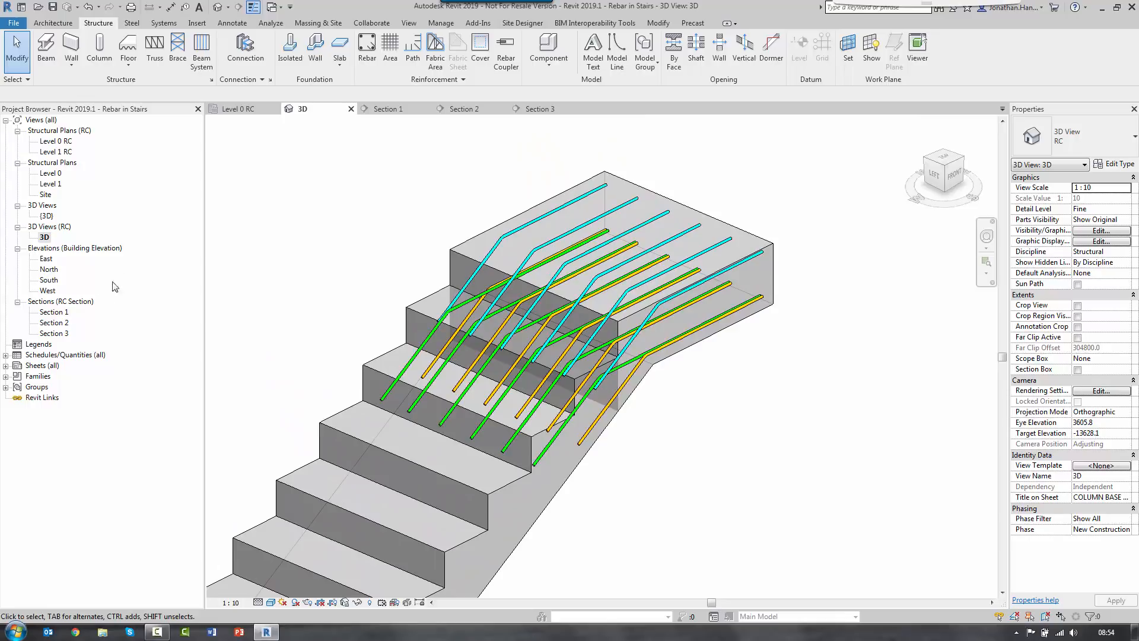
Step: Place a straight H12 bar of shape 00 along the sloping underside of the stair flight in Section 1
{"action": "double_click", "coordinate": [55, 313]}
{"action": "scroll", "coordinate": [416, 298], "scroll_direction": "down", "scroll_amount": 5}
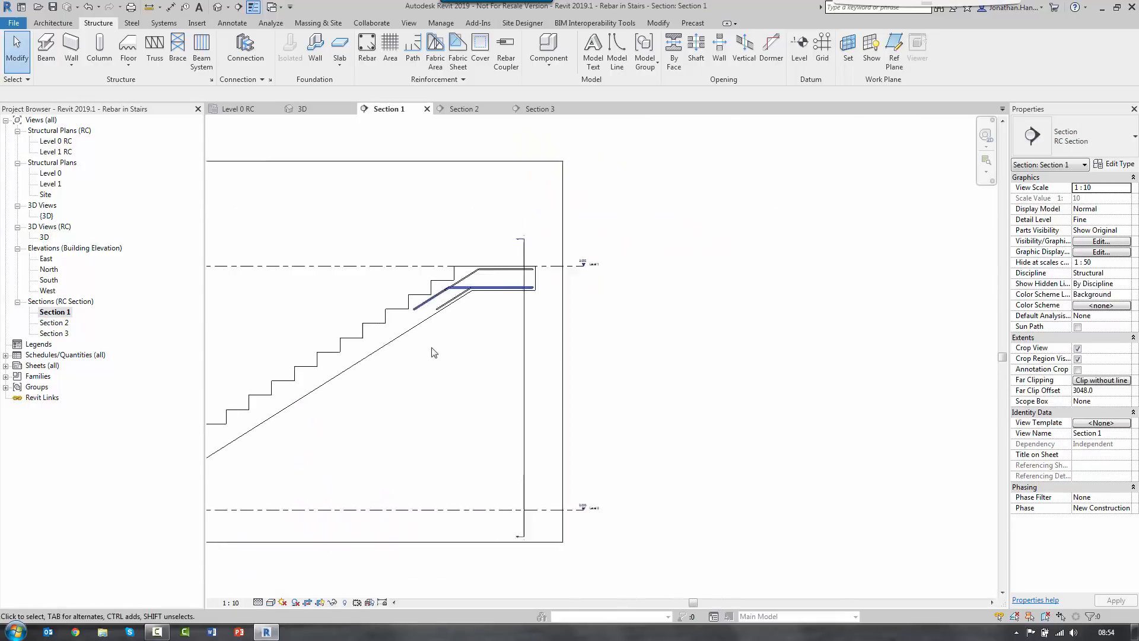
{"action": "middle_click_drag", "start_coordinate": [385, 383], "coordinate": [554, 370]}
{"action": "scroll", "coordinate": [381, 403], "scroll_direction": "up", "scroll_amount": 3}
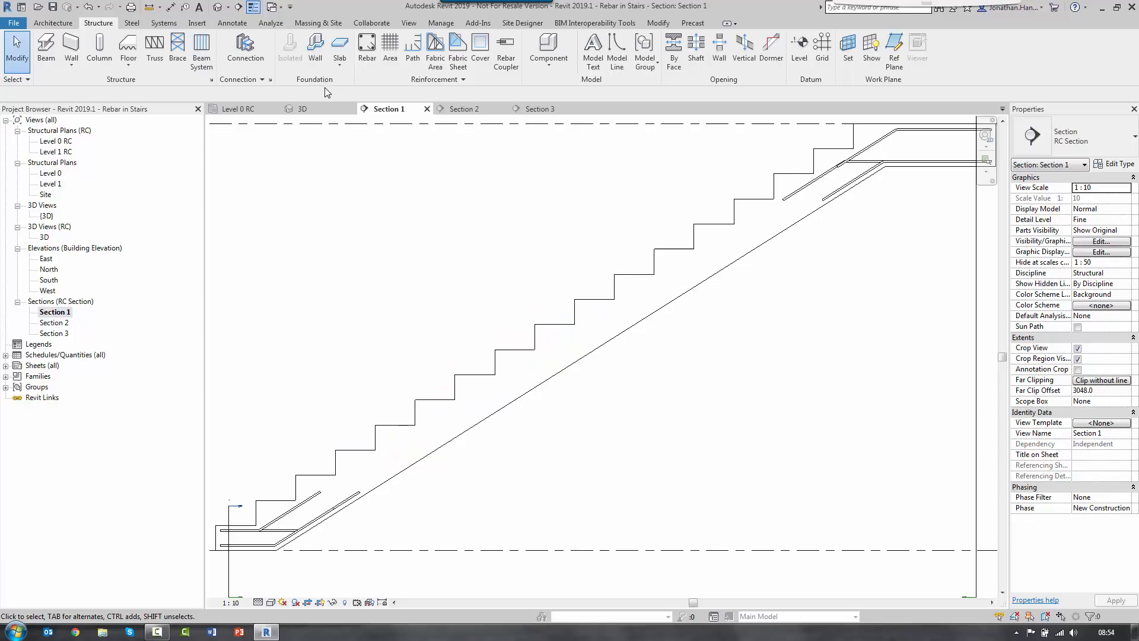
{"action": "left_click", "coordinate": [367, 47]}
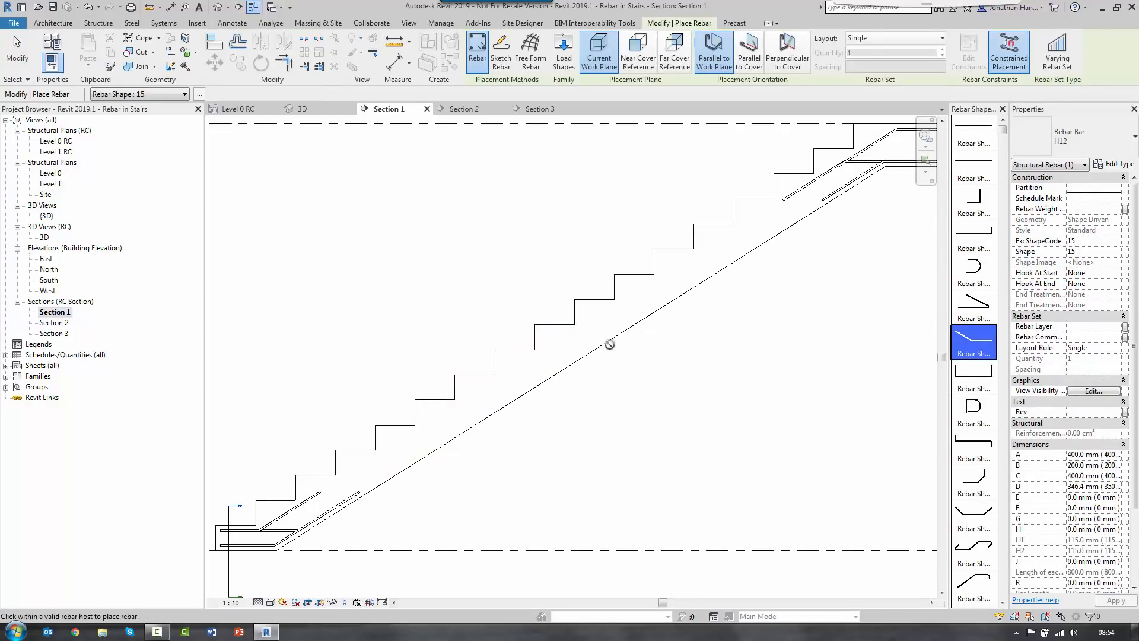
{"action": "left_click", "coordinate": [973, 134]}
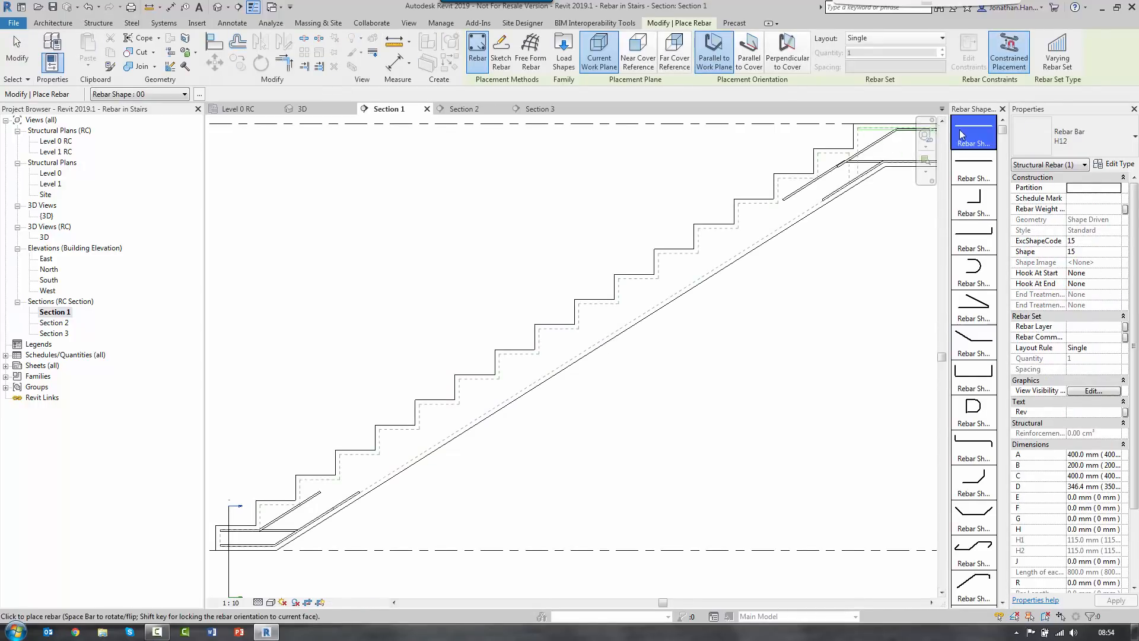
{"action": "left_click", "coordinate": [573, 359]}
{"action": "key", "text": "Escape"}
Step: Try a Maximum Spacing layout of 200 mm on the straight bar and return its layout to Single
{"action": "middle_click_drag", "start_coordinate": [777, 265], "coordinate": [628, 337]}
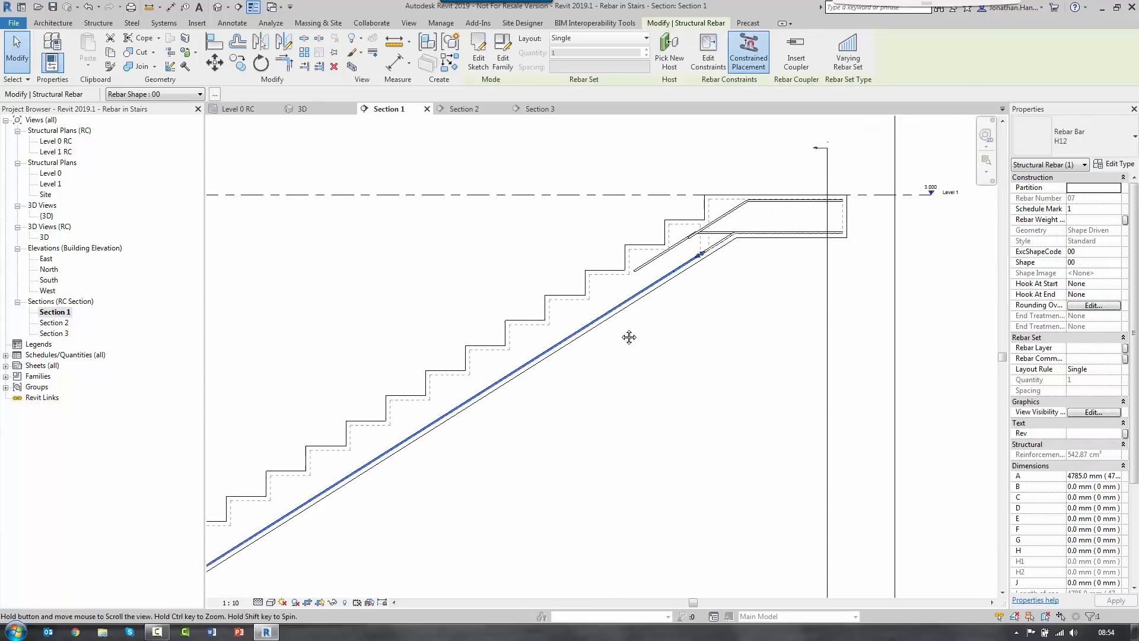
{"action": "scroll", "coordinate": [685, 274], "scroll_direction": "up", "scroll_amount": 5}
{"action": "scroll", "coordinate": [684, 271], "scroll_direction": "down", "scroll_amount": 6}
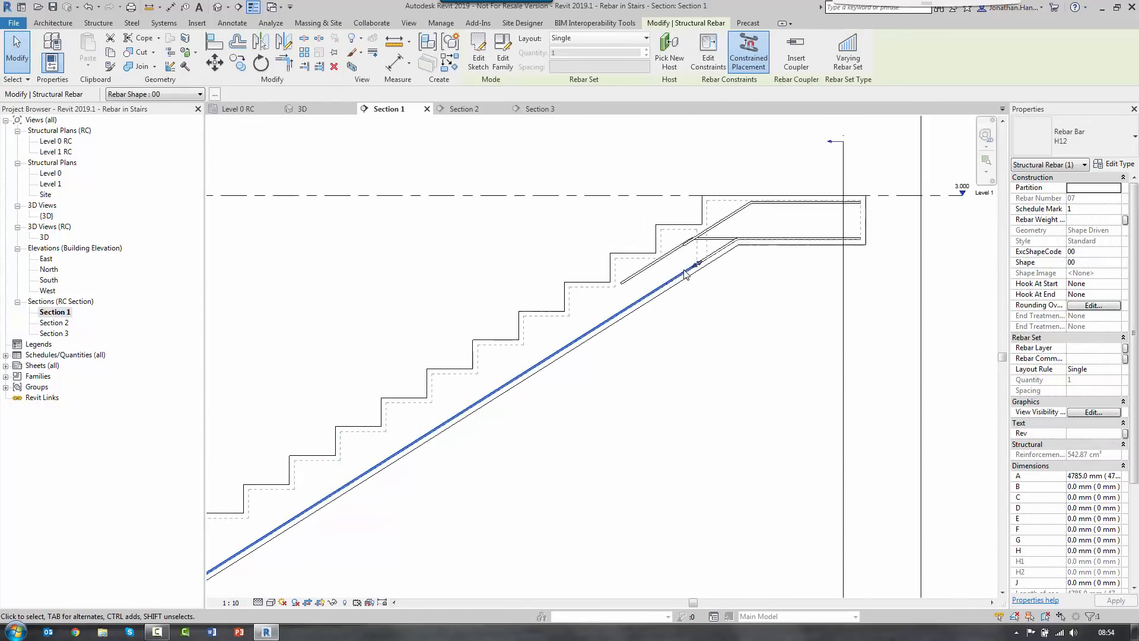
{"action": "left_click", "coordinate": [591, 40]}
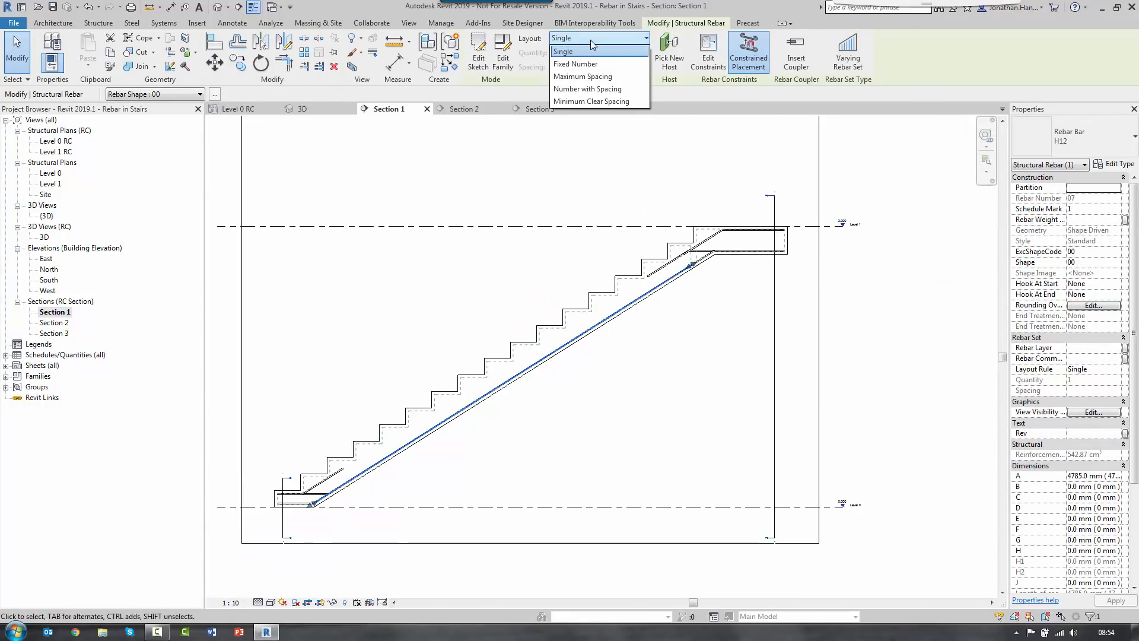
{"action": "left_click", "coordinate": [582, 77]}
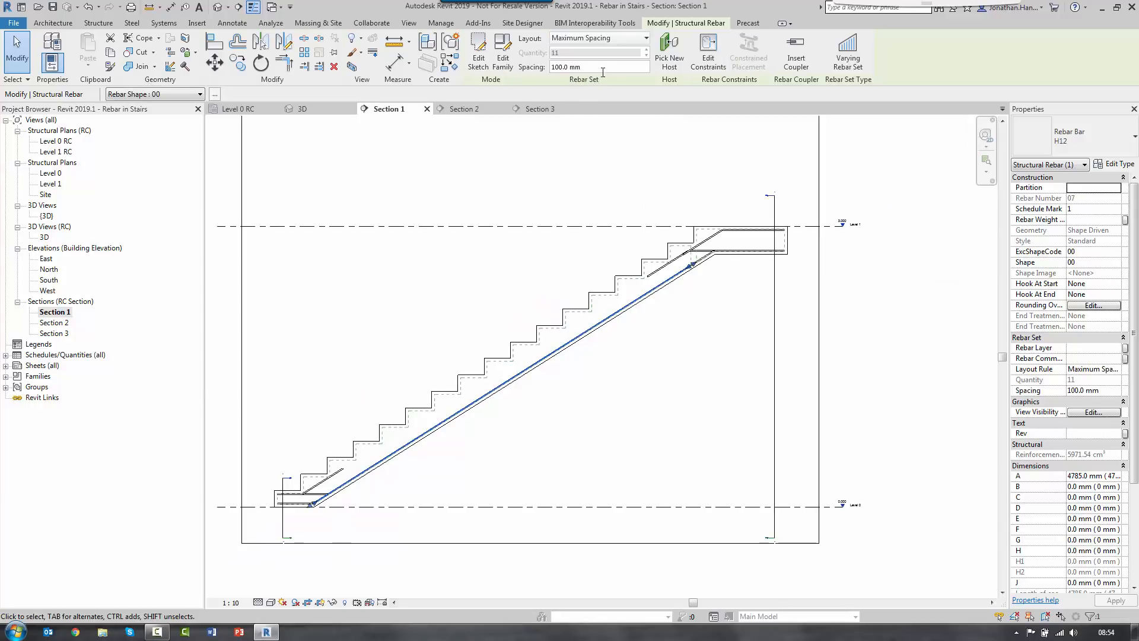
{"action": "type", "text": "200"}
{"action": "left_click", "coordinate": [597, 26]}
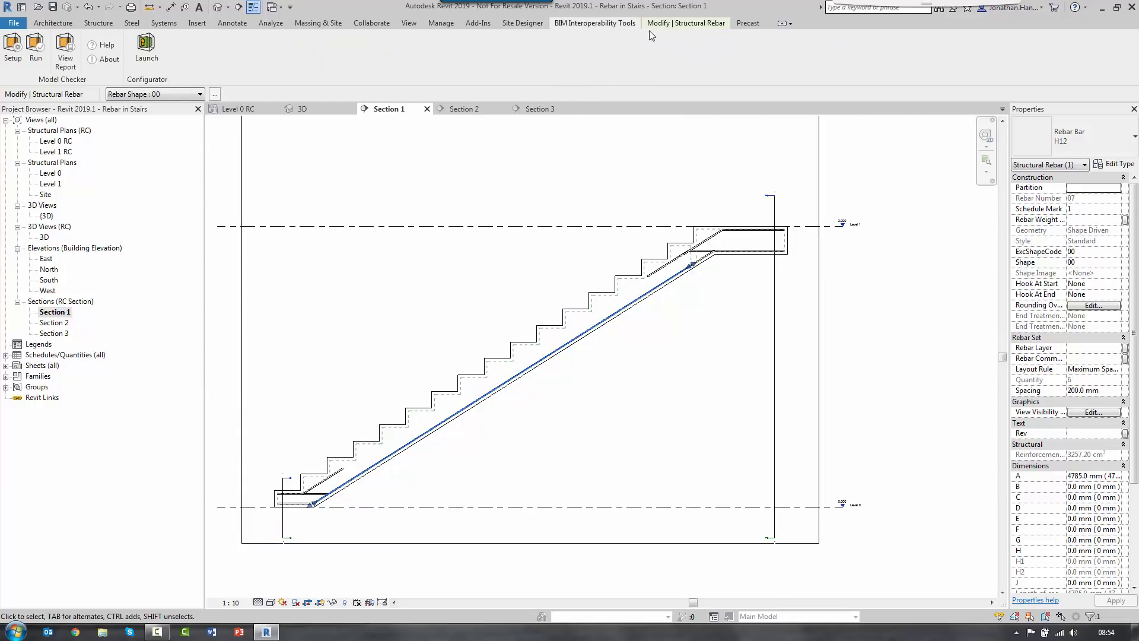
{"action": "left_click", "coordinate": [653, 25]}
{"action": "left_click", "coordinate": [597, 38]}
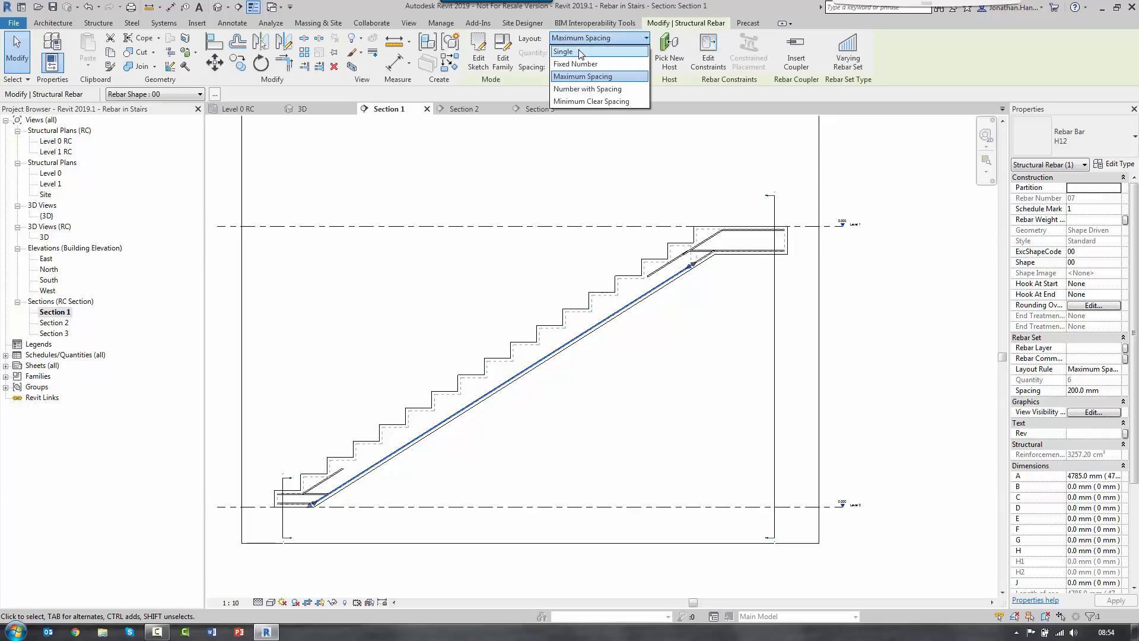
{"action": "left_click", "coordinate": [580, 51]}
{"action": "left_click", "coordinate": [445, 519]}
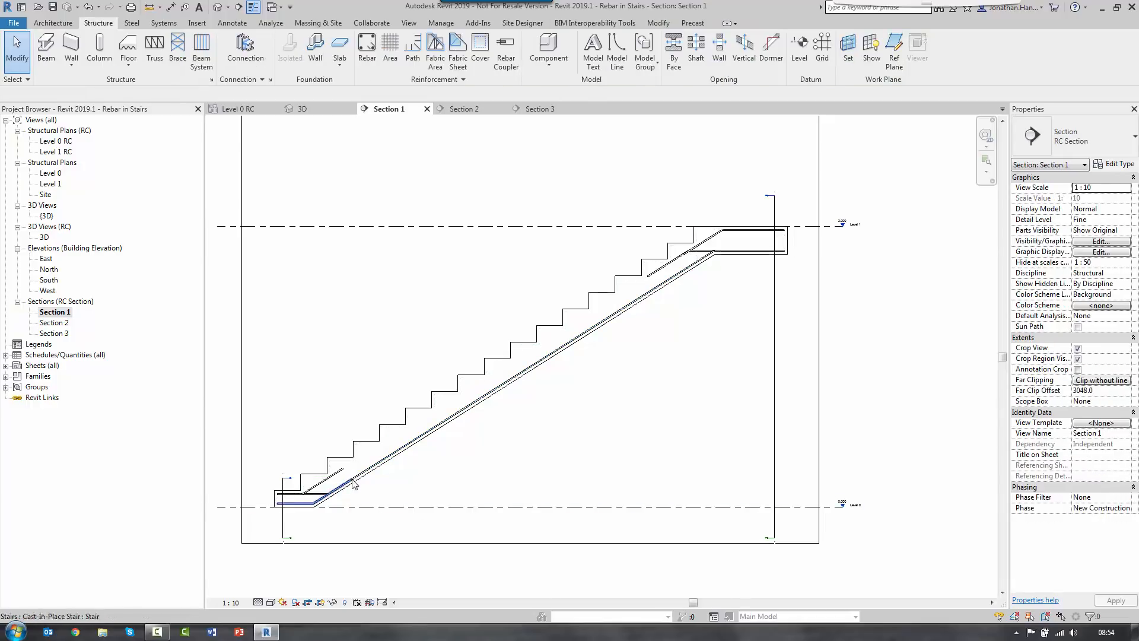
Step: Check the straight bar's position in Section 2 and, back in Section 1, shorten its lower end to lap the bottom landing's bent bar
{"action": "left_click", "coordinate": [422, 435]}
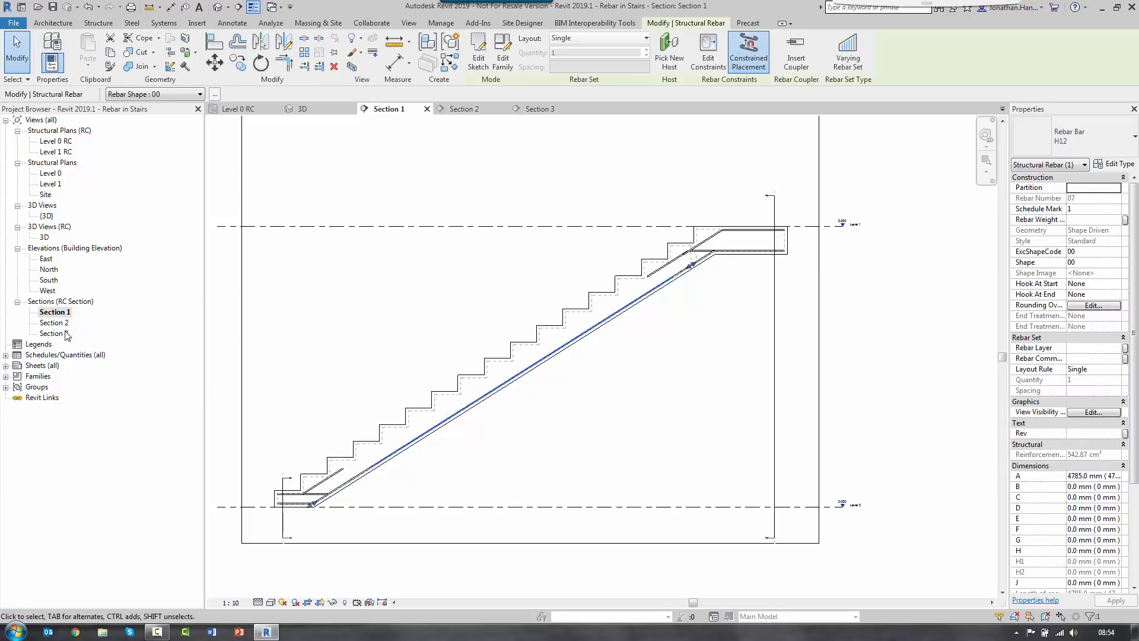
{"action": "double_click", "coordinate": [62, 322]}
{"action": "scroll", "coordinate": [549, 343], "scroll_direction": "down", "scroll_amount": 2}
{"action": "scroll", "coordinate": [309, 343], "scroll_direction": "up", "scroll_amount": 3}
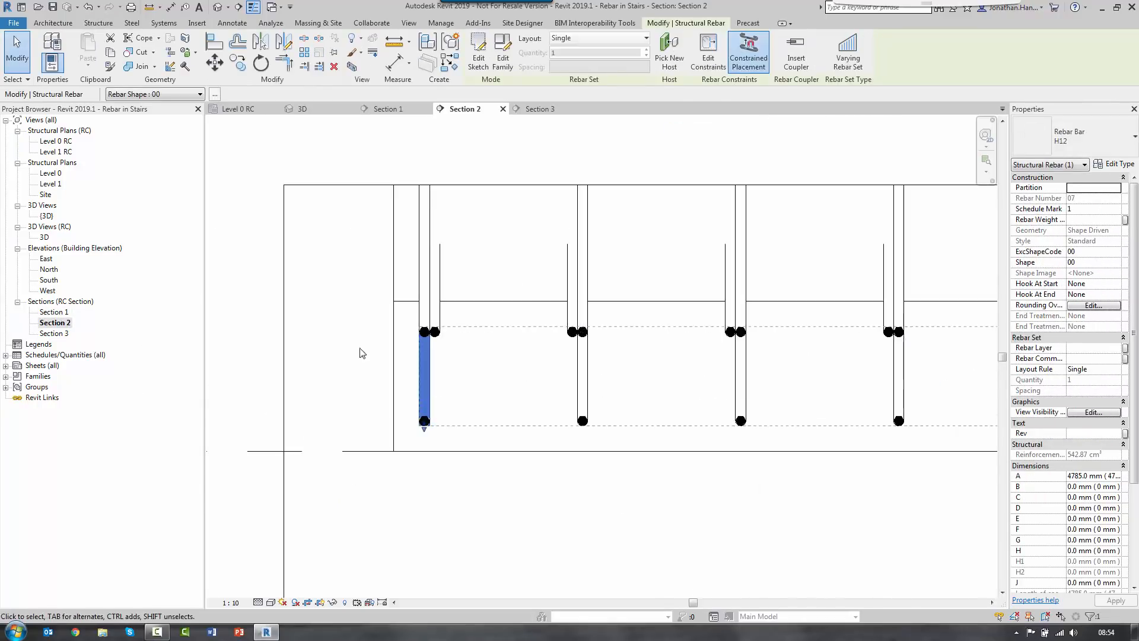
{"action": "scroll", "coordinate": [359, 353], "scroll_direction": "up", "scroll_amount": 2}
{"action": "double_click", "coordinate": [54, 311]}
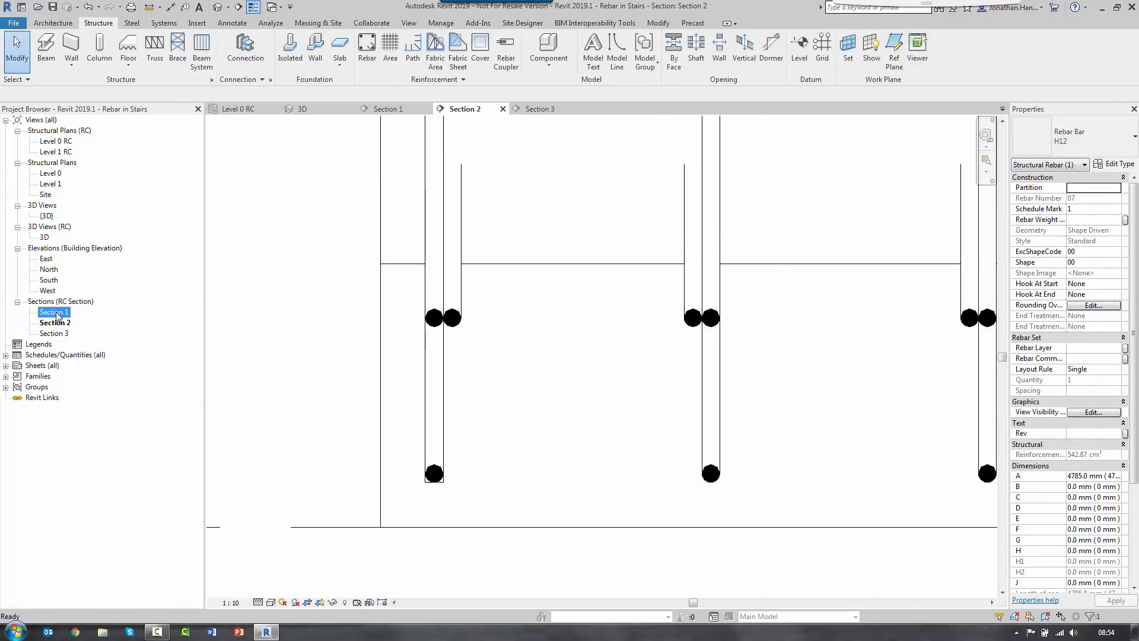
{"action": "scroll", "coordinate": [317, 508], "scroll_direction": "up", "scroll_amount": 3}
{"action": "scroll", "coordinate": [317, 501], "scroll_direction": "up", "scroll_amount": 2}
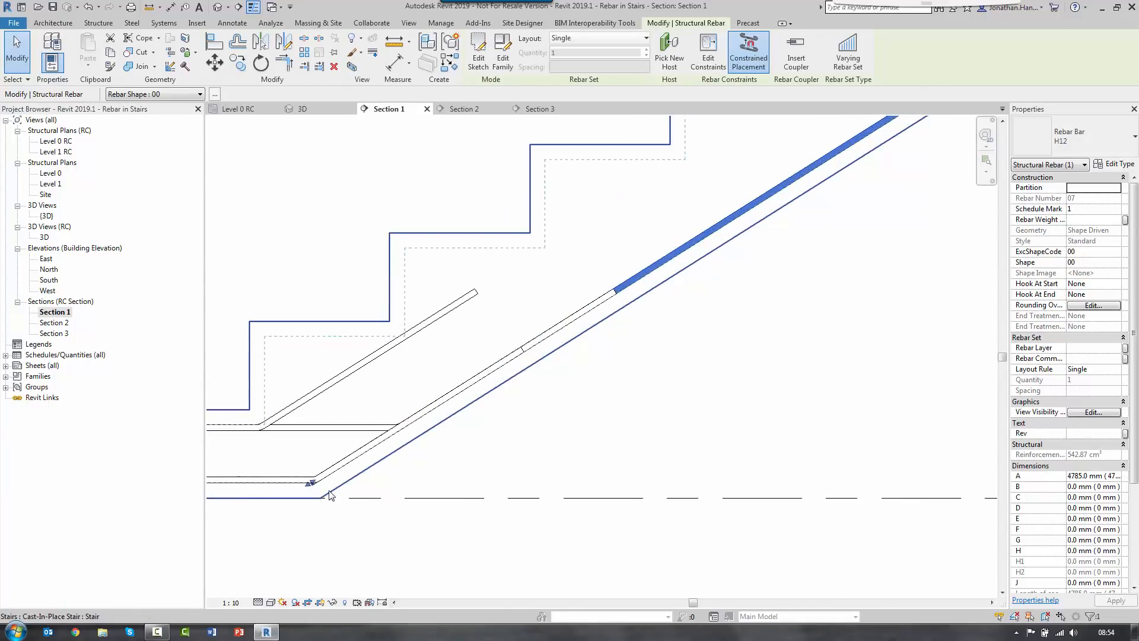
{"action": "left_click_drag", "start_coordinate": [397, 433], "coordinate": [544, 336]}
Step: Adjust the straight bar's upper end in Section 1 so it laps the lower bent bar coming from the top landing
{"action": "scroll", "coordinate": [528, 377], "scroll_direction": "down", "scroll_amount": 4}
{"action": "middle_click_drag", "start_coordinate": [662, 319], "coordinate": [415, 416]}
{"action": "middle_click_drag", "start_coordinate": [707, 284], "coordinate": [455, 418]}
{"action": "scroll", "coordinate": [626, 208], "scroll_direction": "up", "scroll_amount": 1}
{"action": "scroll", "coordinate": [626, 207], "scroll_direction": "up", "scroll_amount": 2}
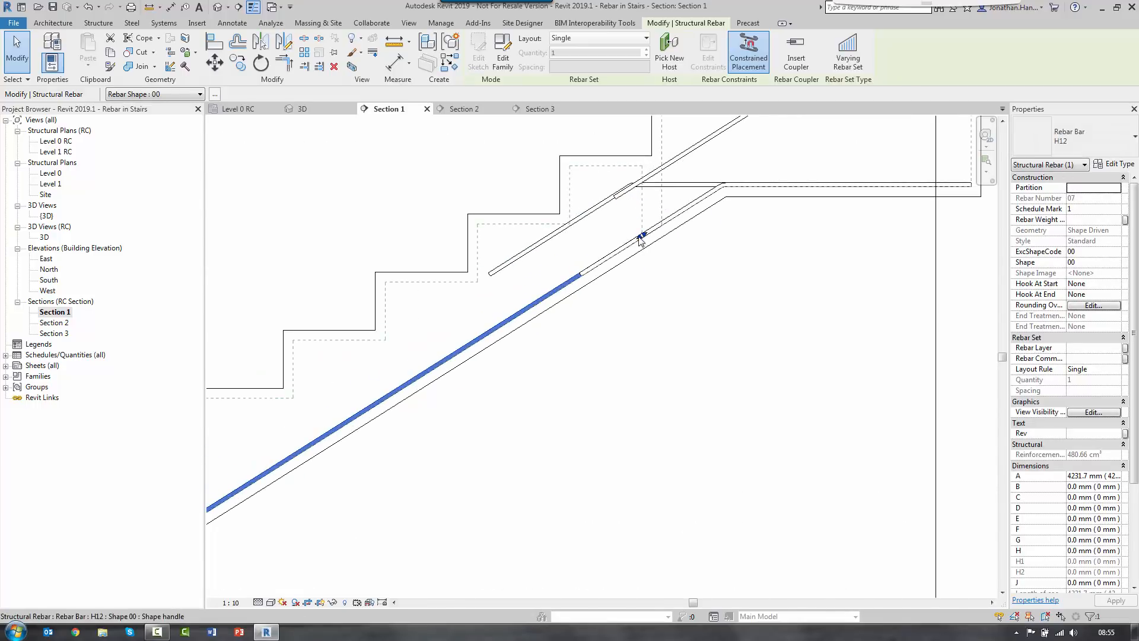
{"action": "mouse_move", "coordinate": [641, 239]}
{"action": "left_mouse_down"}
{"action": "mouse_move", "coordinate": [557, 296]}
{"action": "mouse_move", "coordinate": [633, 243]}
{"action": "left_mouse_up"}
{"action": "scroll", "coordinate": [557, 294], "scroll_direction": "up", "scroll_amount": 2}
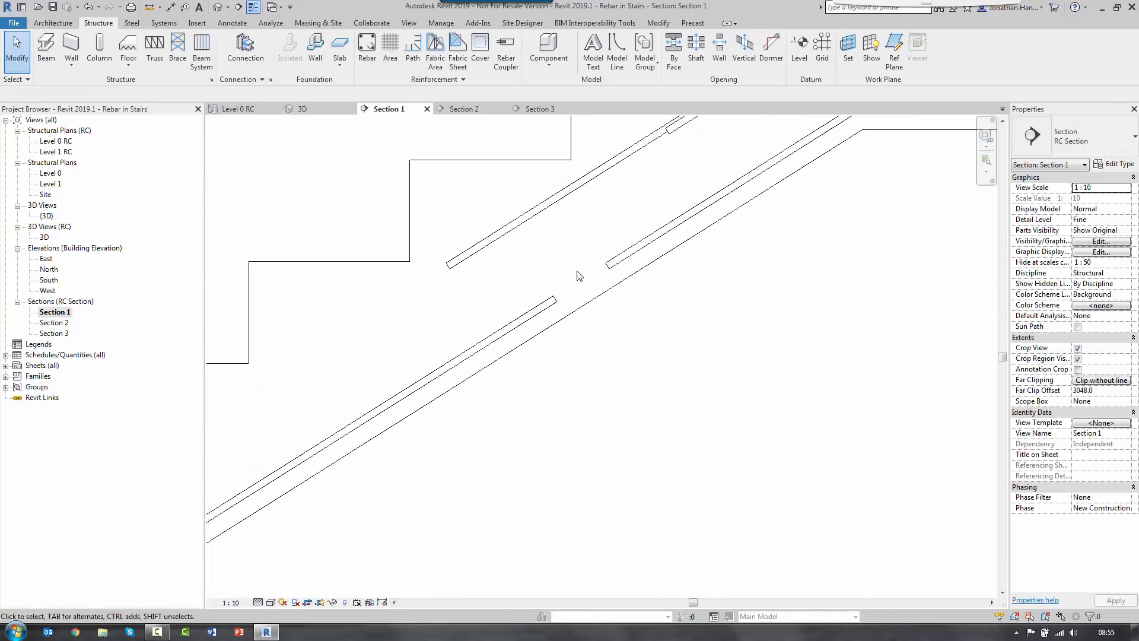
{"action": "left_click", "coordinate": [552, 302]}
{"action": "left_click_drag", "start_coordinate": [554, 300], "coordinate": [648, 229]}
{"action": "key", "text": "Escape"}
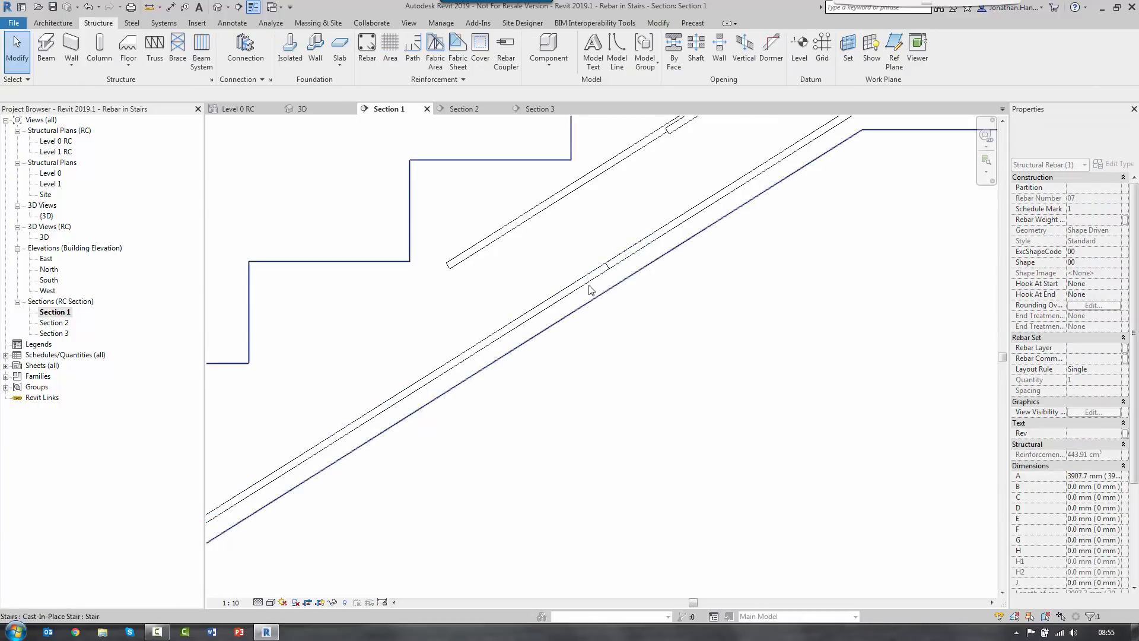
{"action": "scroll", "coordinate": [441, 308], "scroll_direction": "down", "scroll_amount": 2}
{"action": "scroll", "coordinate": [368, 404], "scroll_direction": "down", "scroll_amount": 3}
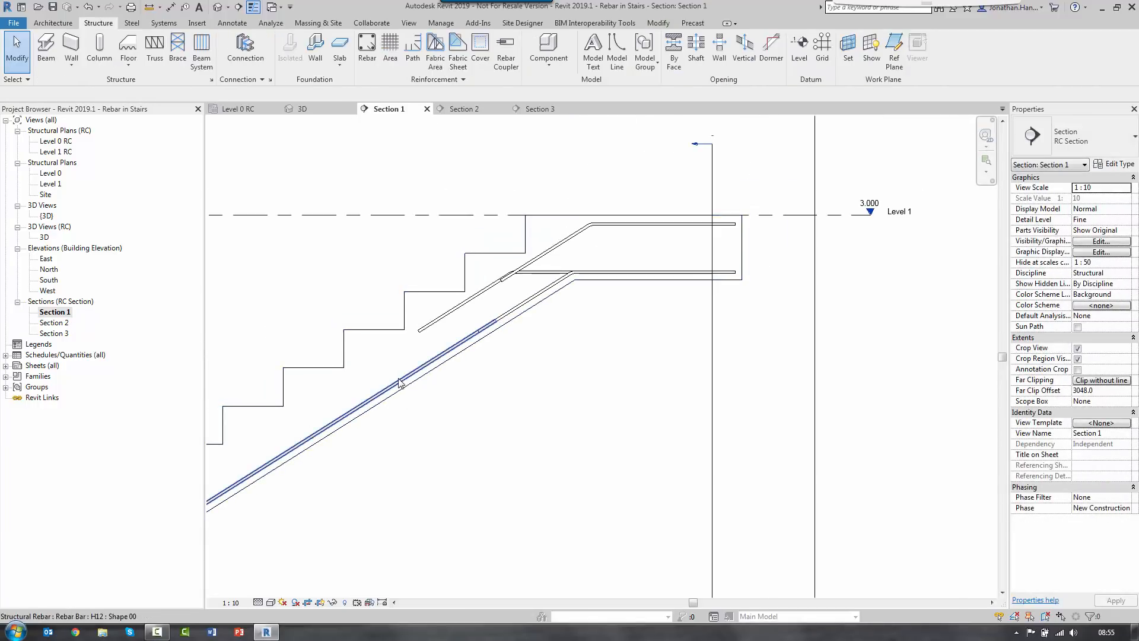
Step: Select the straight flight bar in Section 1 and check its position against the landing bars in Section 2 and Section 3
{"action": "left_click", "coordinate": [399, 386]}
{"action": "middle_click_drag", "start_coordinate": [462, 305], "coordinate": [611, 310]}
{"action": "scroll", "coordinate": [266, 503], "scroll_direction": "up", "scroll_amount": 5}
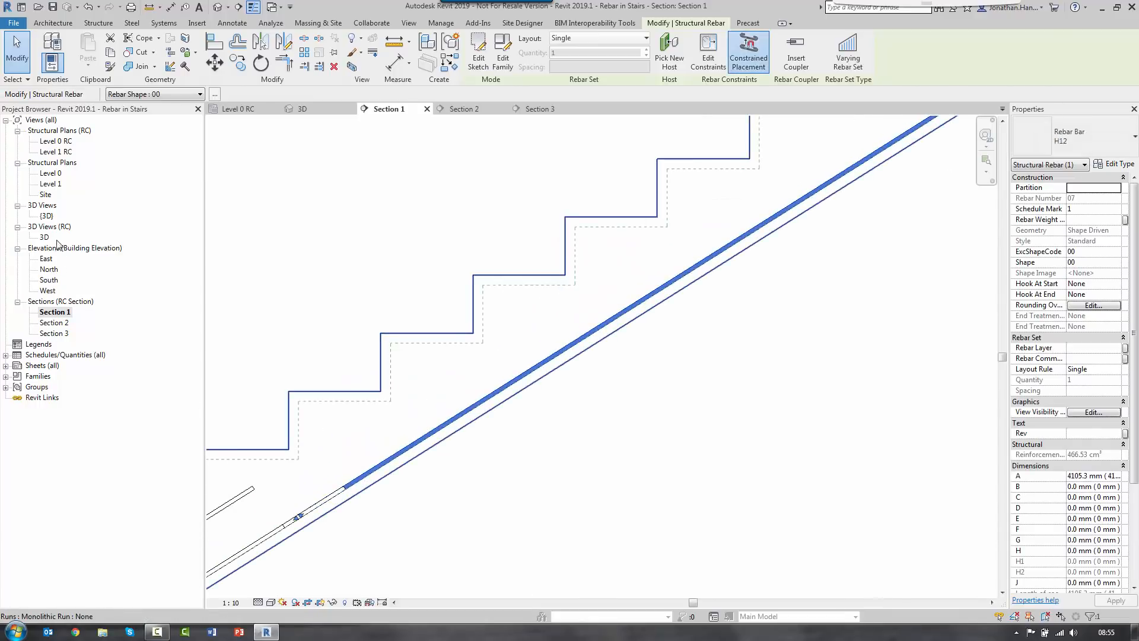
{"action": "double_click", "coordinate": [53, 323]}
{"action": "scroll", "coordinate": [699, 309], "scroll_direction": "down", "scroll_amount": 4}
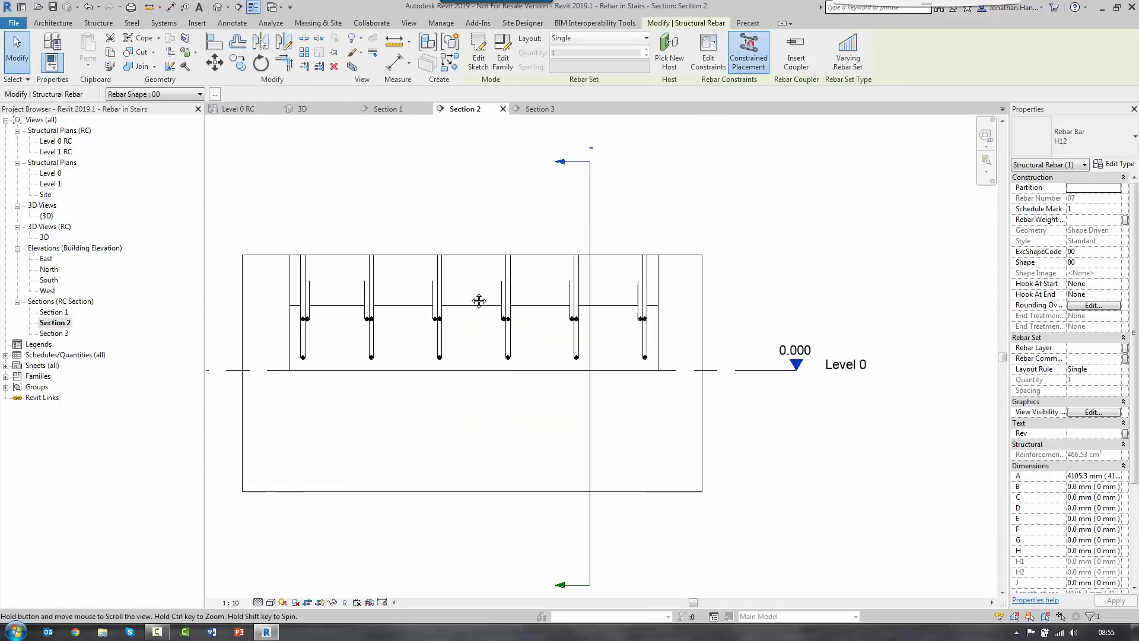
{"action": "double_click", "coordinate": [53, 332]}
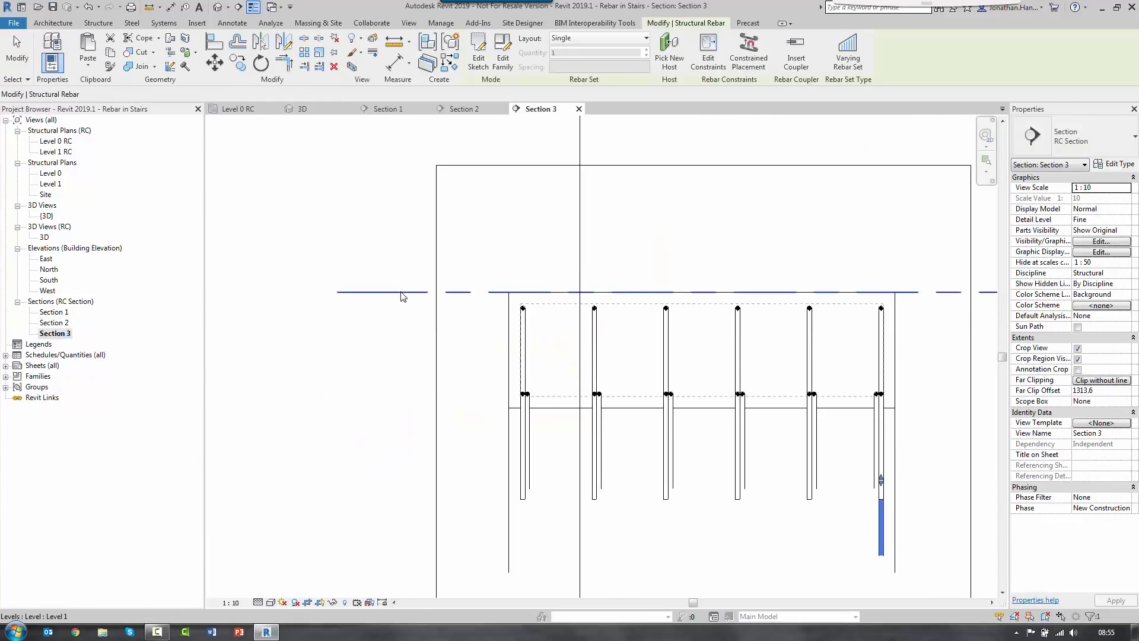
{"action": "scroll", "coordinate": [382, 293], "scroll_direction": "down", "scroll_amount": 3}
{"action": "scroll", "coordinate": [676, 418], "scroll_direction": "up", "scroll_amount": 7}
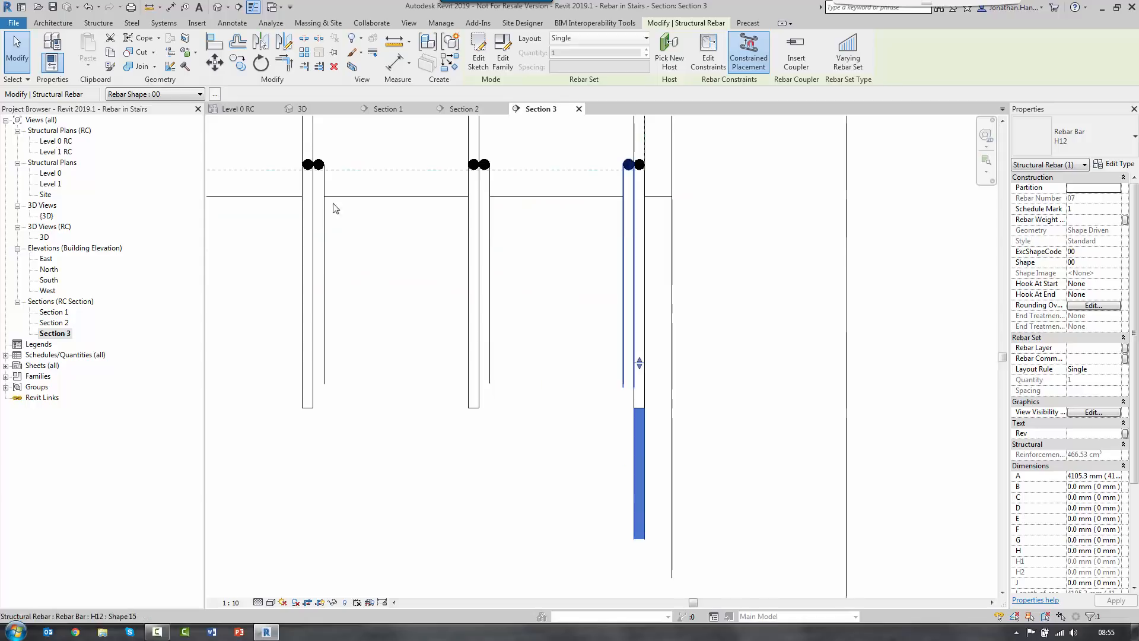
{"action": "scroll", "coordinate": [614, 360], "scroll_direction": "down", "scroll_amount": 3}
{"action": "left_click", "coordinate": [244, 69]}
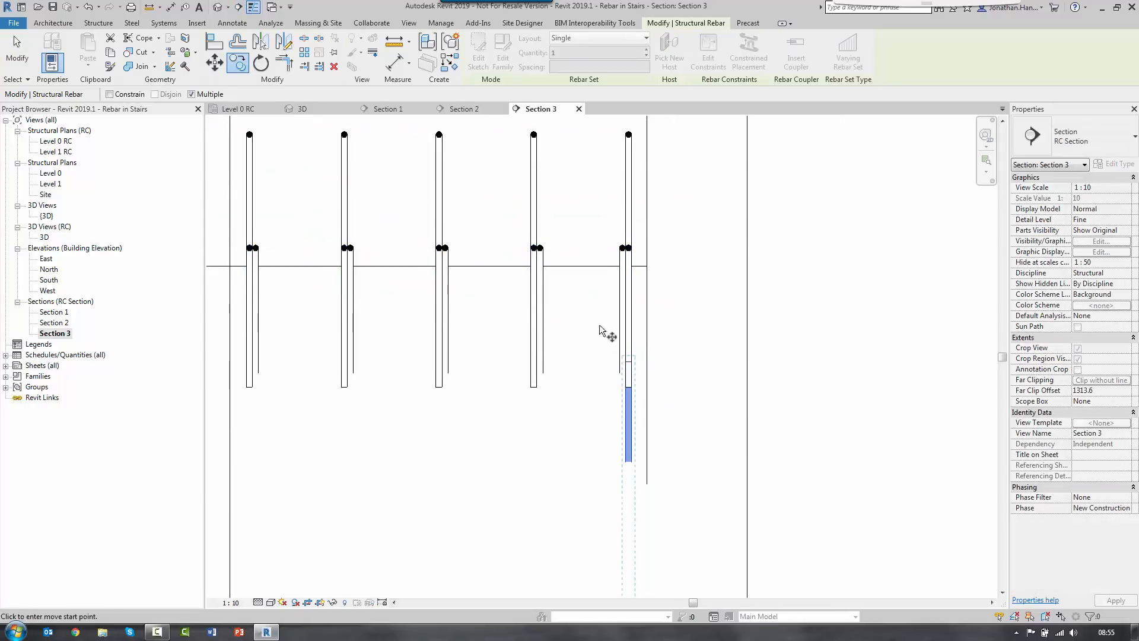
{"action": "left_click", "coordinate": [631, 322]}
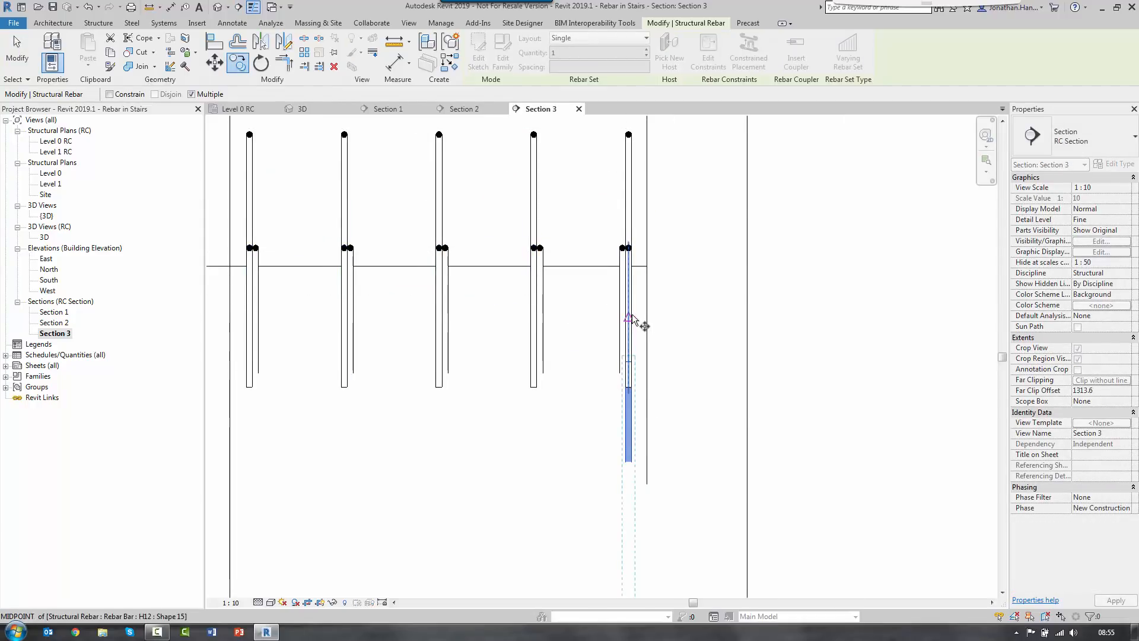
{"action": "left_click", "coordinate": [632, 320]}
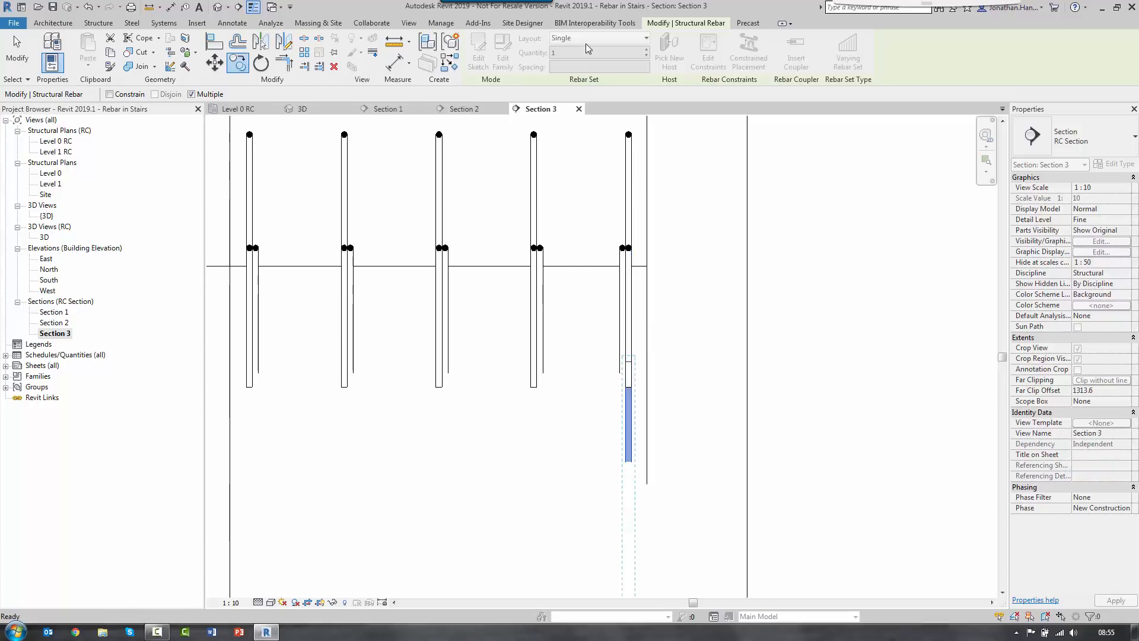
Step: Distribute the straight flight bar across the stair width with a Maximum Spacing layout at 200 mm
{"action": "left_click", "coordinate": [599, 38]}
{"action": "left_click", "coordinate": [582, 77]}
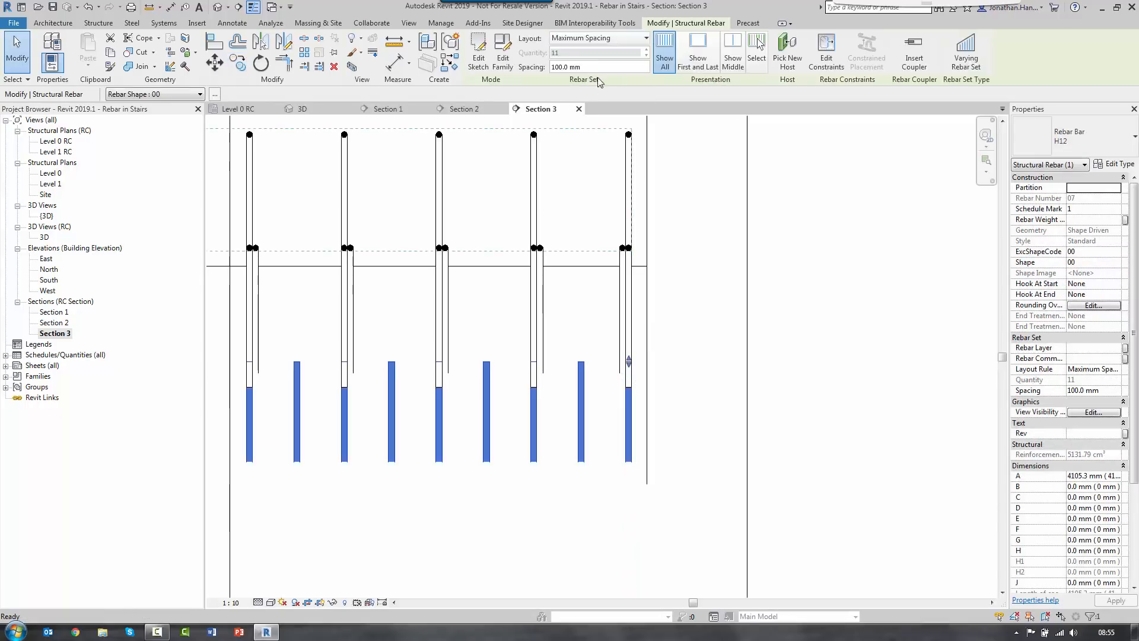
{"action": "left_click", "coordinate": [597, 67]}
{"action": "left_click", "coordinate": [872, 302]}
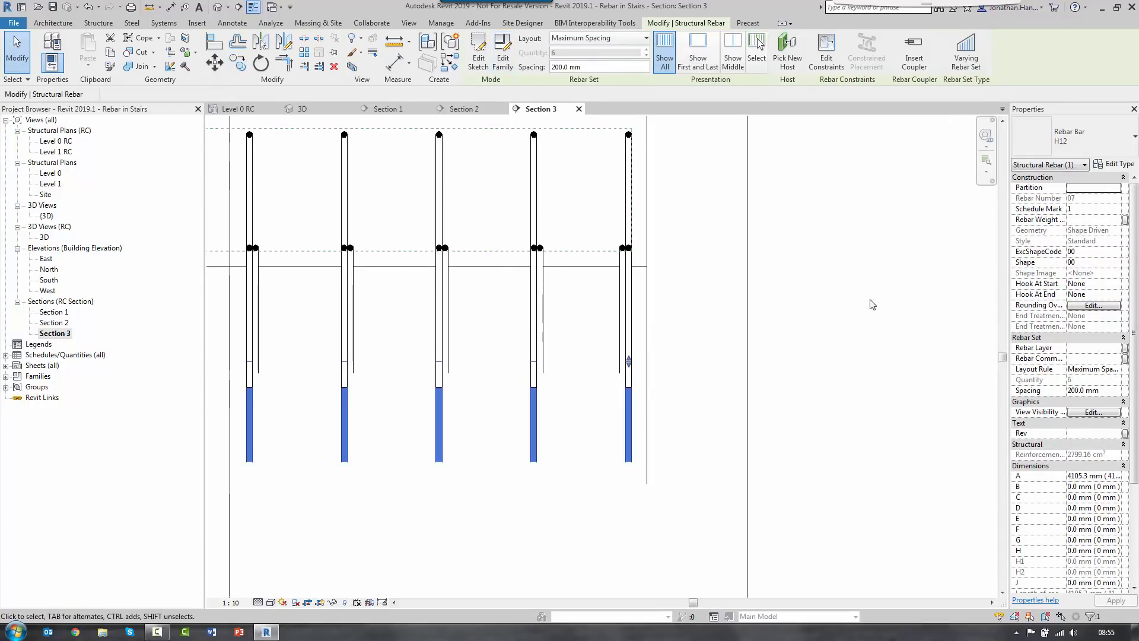
{"action": "scroll", "coordinate": [602, 302], "scroll_direction": "down", "scroll_amount": 3}
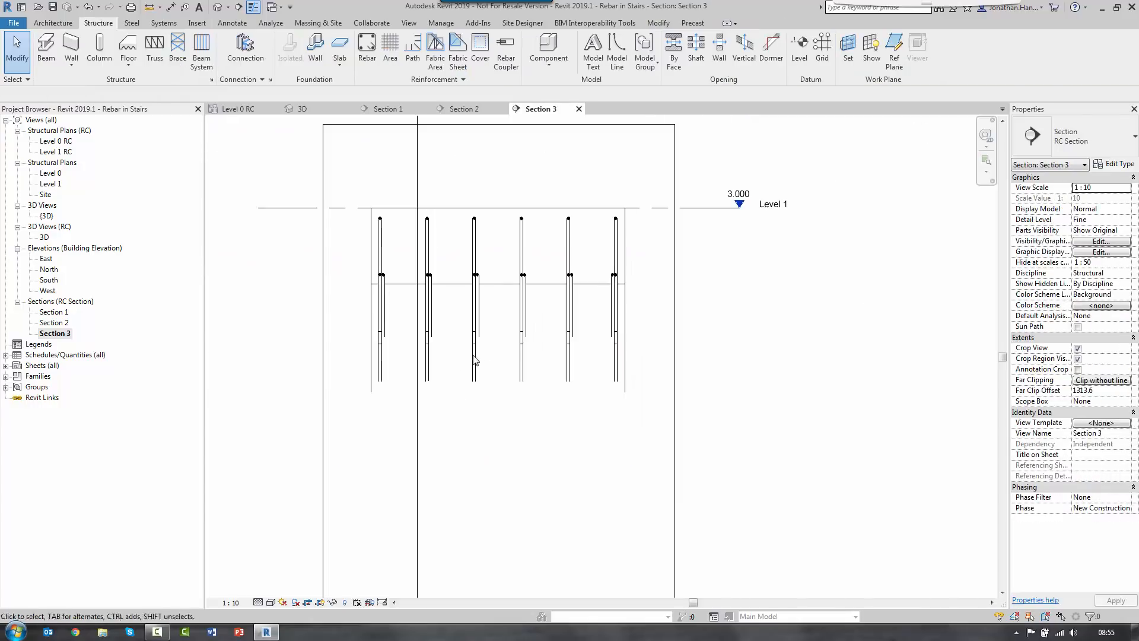
{"action": "left_click", "coordinate": [425, 365]}
{"action": "key", "text": "Escape"}
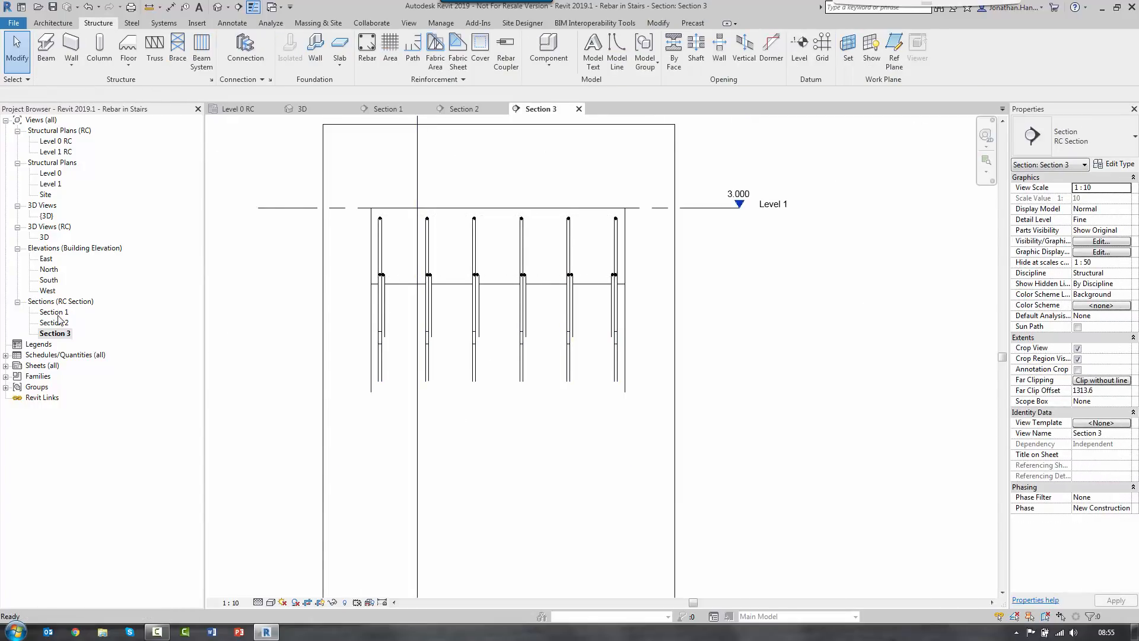
Step: Show the straight flight bars as solid in the RC 3D view through their view visibility states
{"action": "double_click", "coordinate": [45, 237]}
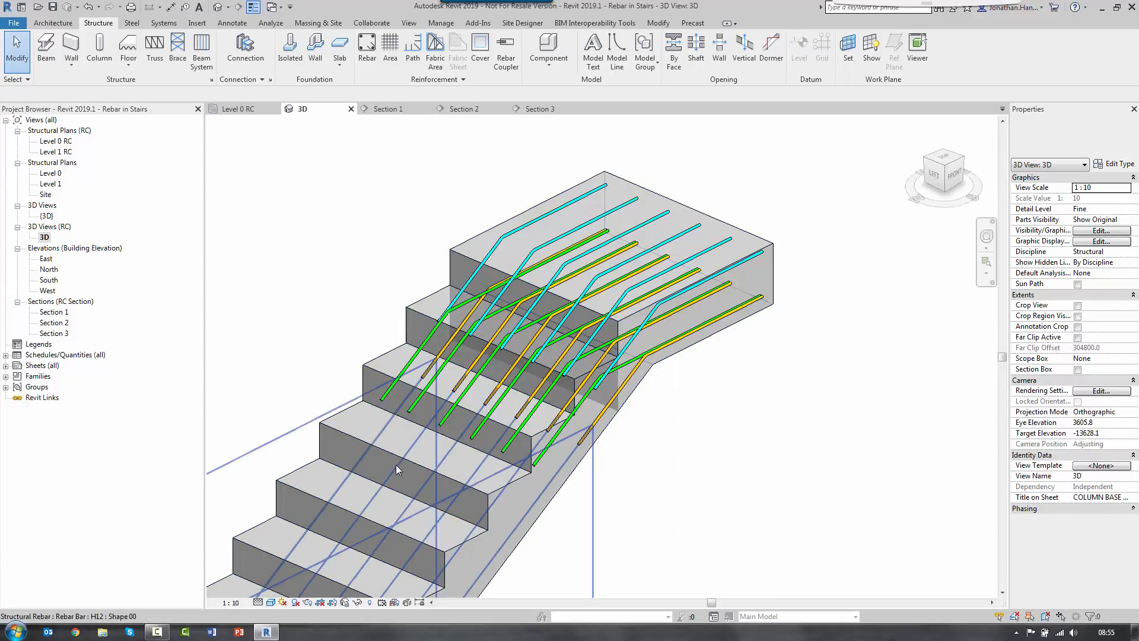
{"action": "left_click", "coordinate": [492, 452]}
{"action": "left_click", "coordinate": [1094, 413]}
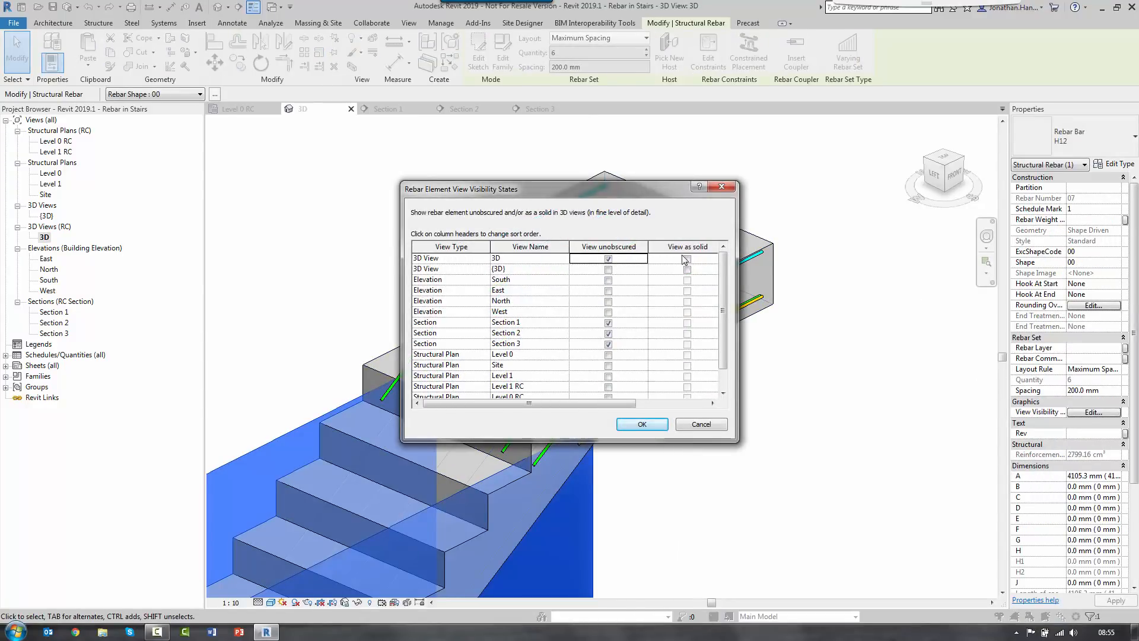
{"action": "left_click", "coordinate": [686, 259]}
{"action": "left_click", "coordinate": [655, 425]}
{"action": "left_click", "coordinate": [722, 440]}
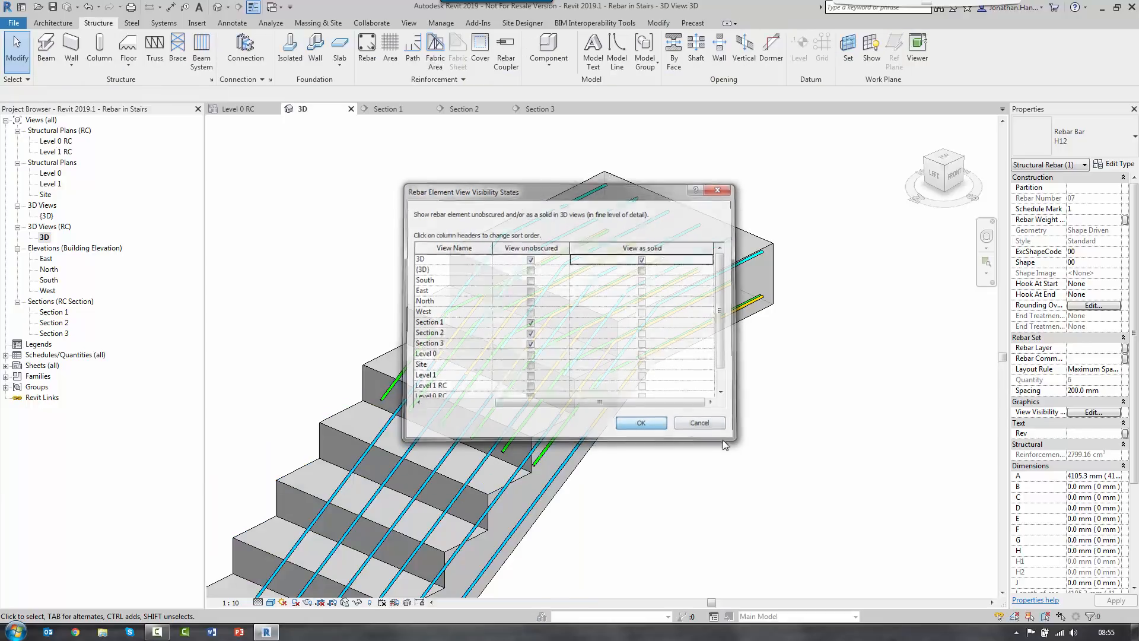
Step: Override the Shape 00 filter's projection surface pattern colour to Magenta in the 3D view's visibility graphics
{"action": "scroll", "coordinate": [724, 457], "scroll_direction": "down", "scroll_amount": 1}
{"action": "middle_click_drag", "start_coordinate": [724, 458], "coordinate": [570, 152]}
{"action": "middle_click_drag", "start_coordinate": [450, 244], "coordinate": [674, 277]}
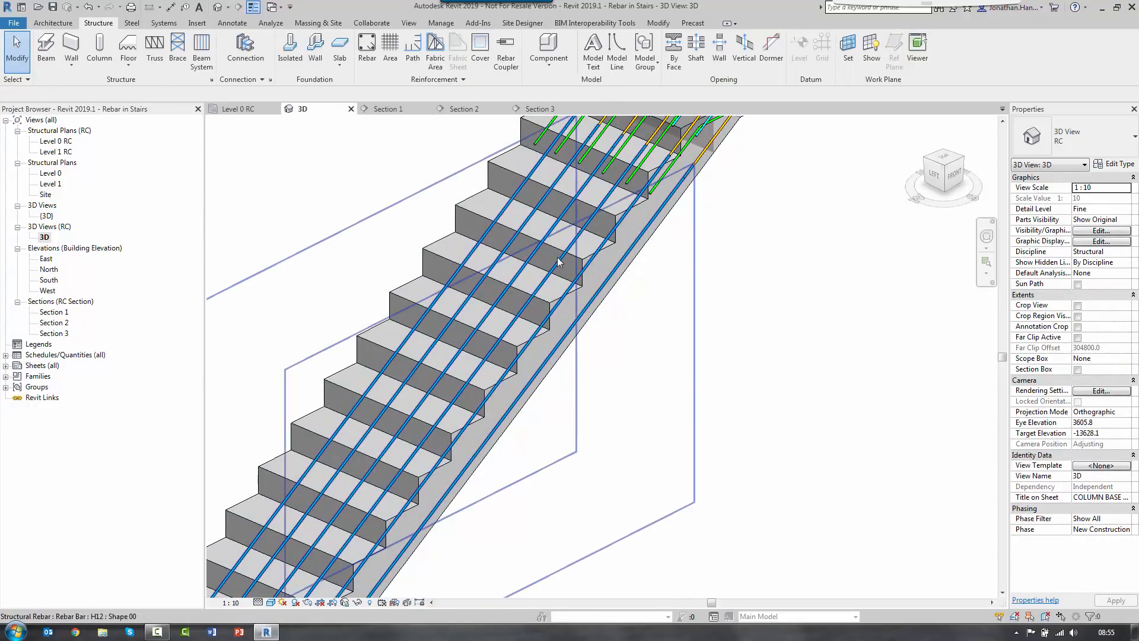
{"action": "key", "text": "g"}
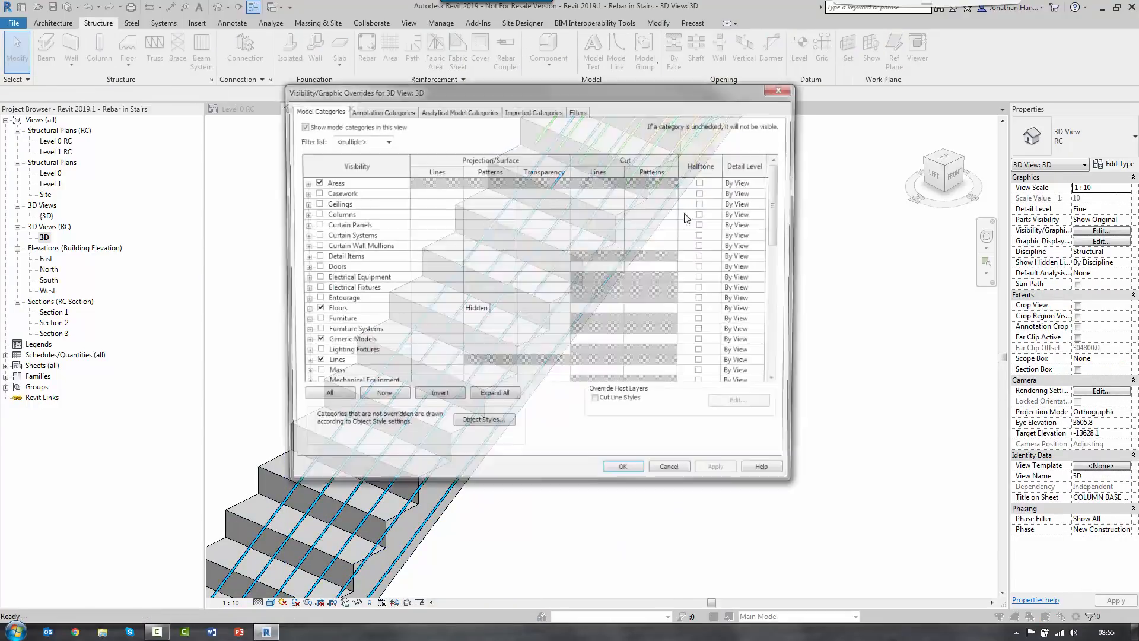
{"action": "left_click", "coordinate": [578, 110]}
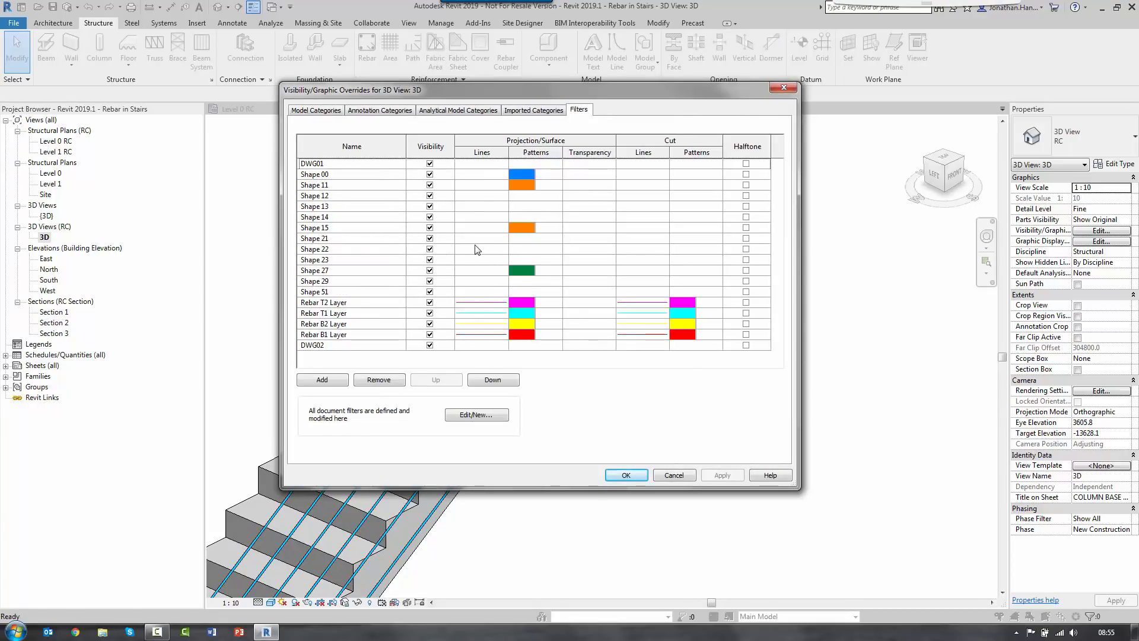
{"action": "left_click", "coordinate": [516, 177]}
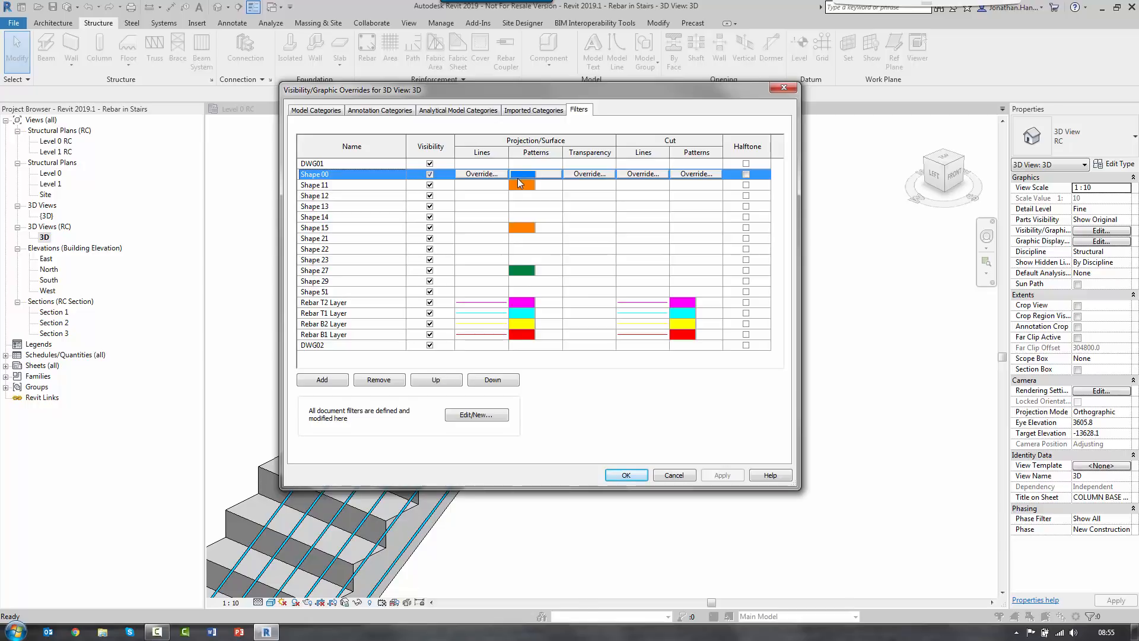
{"action": "left_click", "coordinate": [517, 178]}
{"action": "left_click", "coordinate": [506, 268]}
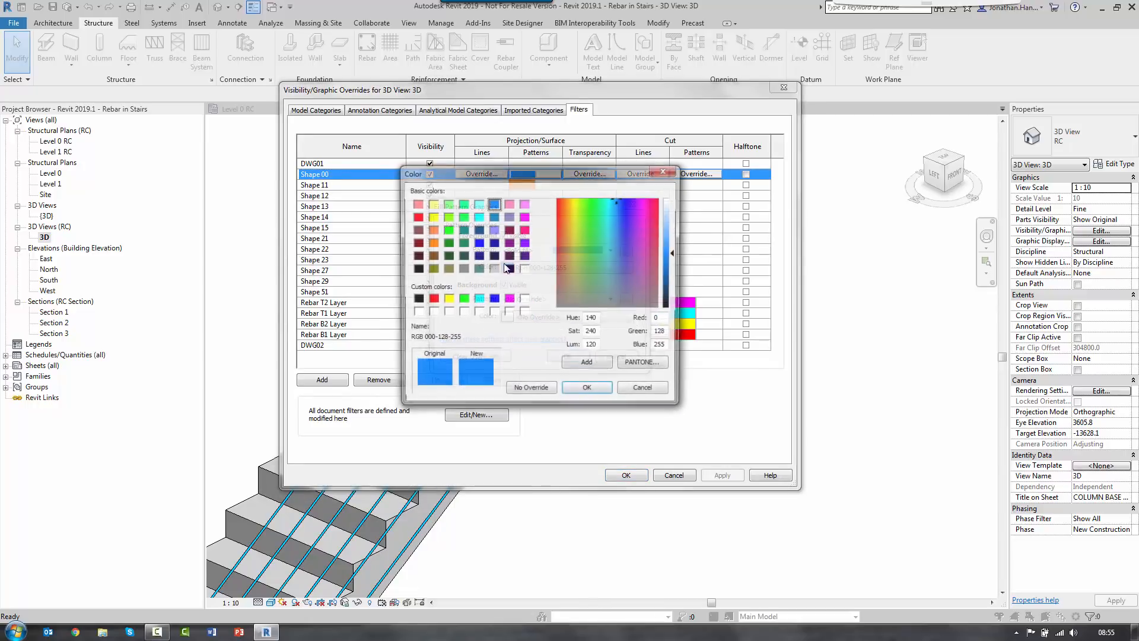
{"action": "left_click", "coordinate": [508, 300]}
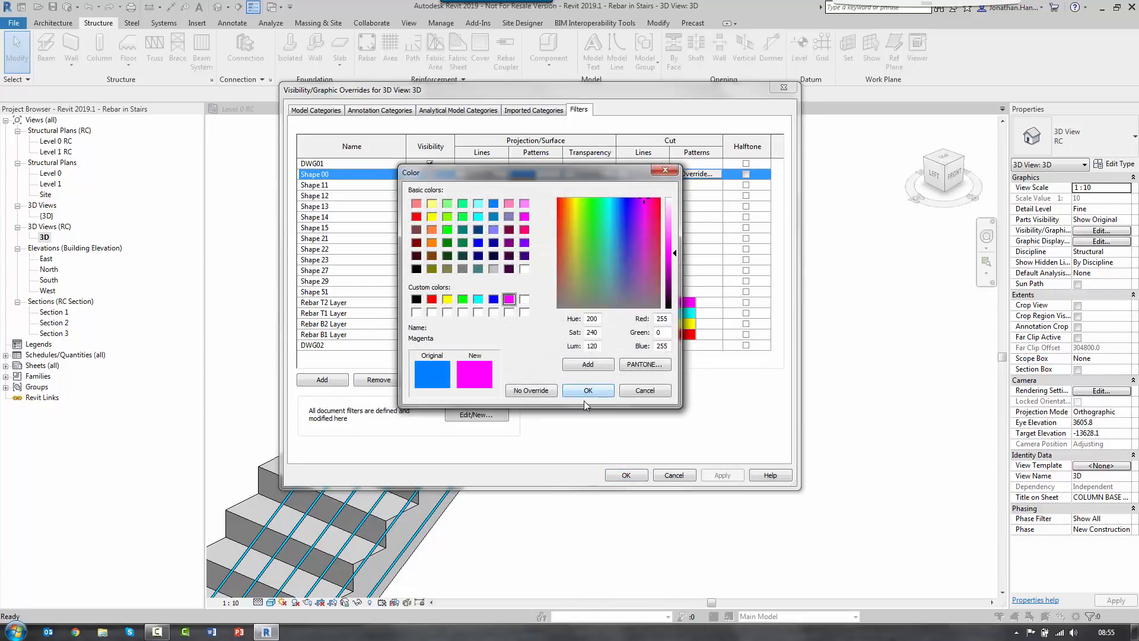
{"action": "left_click", "coordinate": [591, 390]}
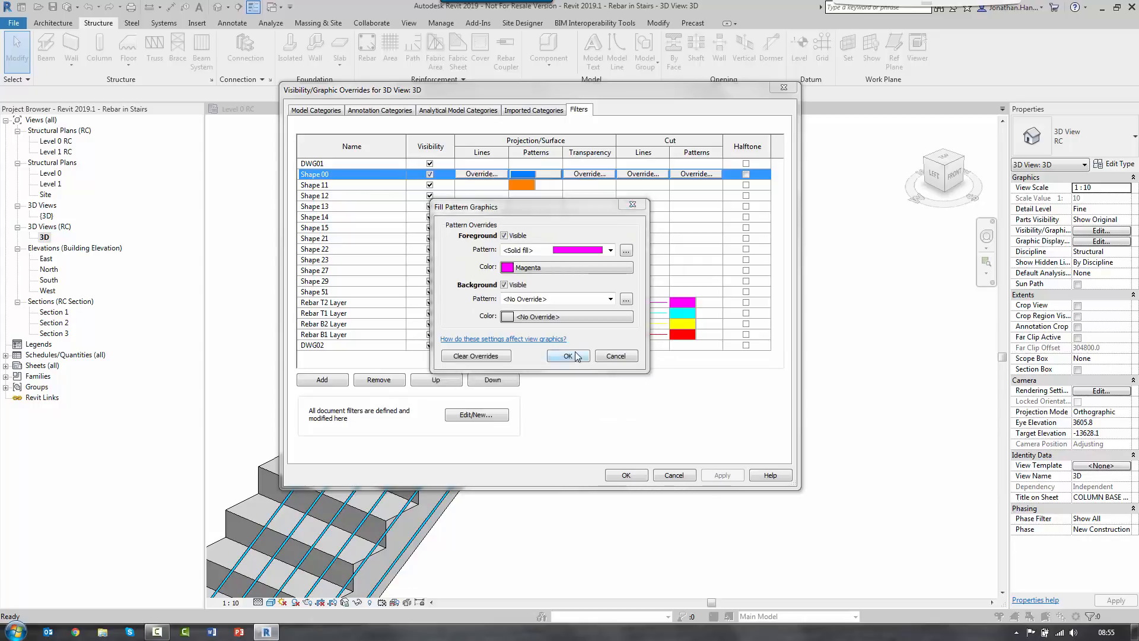
{"action": "left_click", "coordinate": [584, 371]}
{"action": "left_click", "coordinate": [626, 475]}
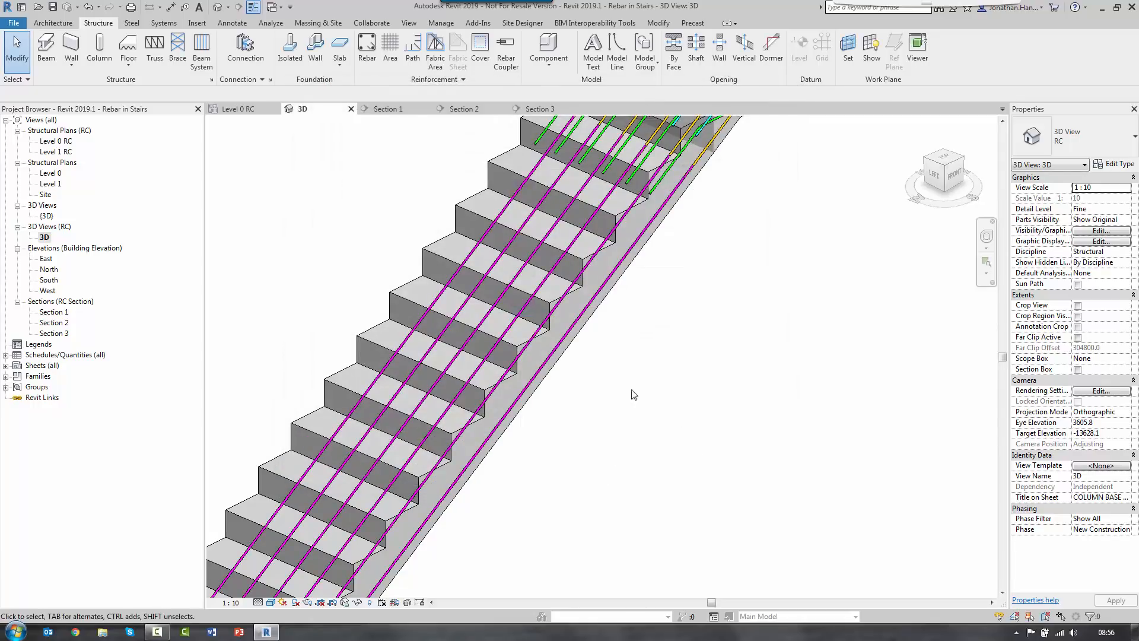
Step: Examine the laps between the straight flight bars and the bottom landing's bent bars in the 3D view
{"action": "scroll", "coordinate": [633, 392], "scroll_direction": "down", "scroll_amount": 5}
{"action": "middle_click_drag", "start_coordinate": [661, 397], "coordinate": [597, 457], "text": "shift"}
{"action": "scroll", "coordinate": [592, 348], "scroll_direction": "up", "scroll_amount": 6}
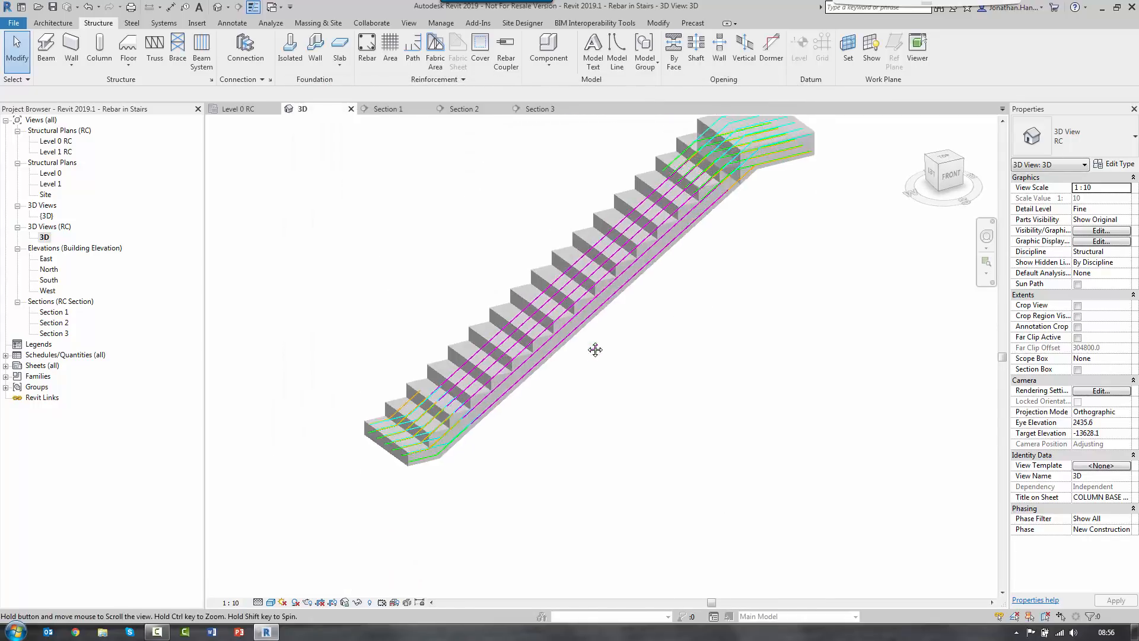
{"action": "scroll", "coordinate": [501, 365], "scroll_direction": "up", "scroll_amount": 5}
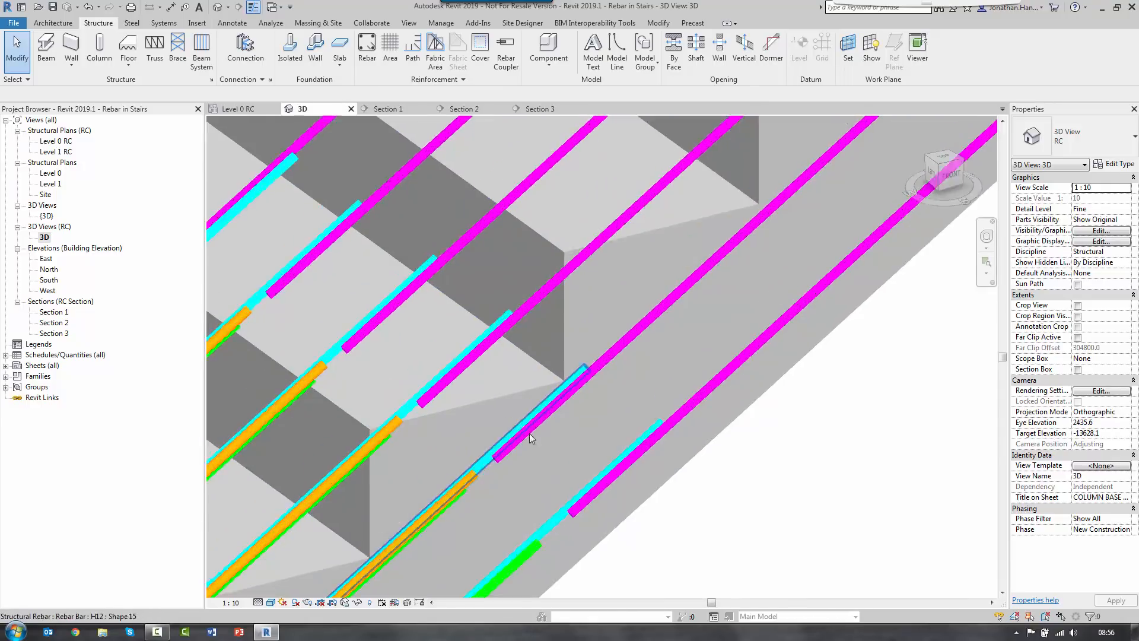
{"action": "scroll", "coordinate": [550, 415], "scroll_direction": "down", "scroll_amount": 6}
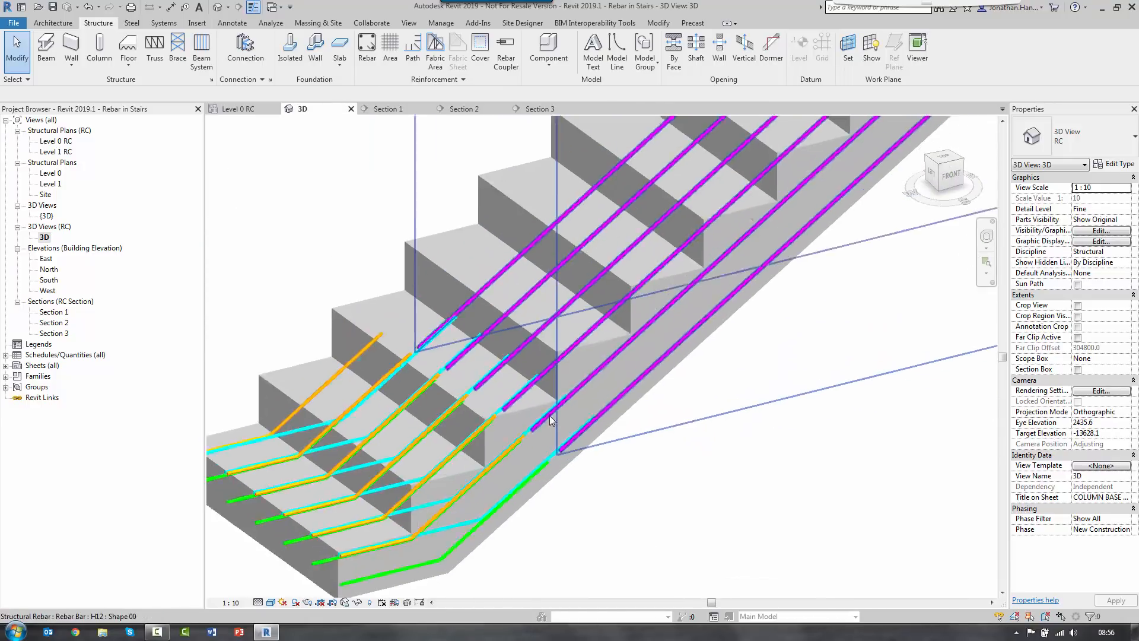
{"action": "middle_click_drag", "start_coordinate": [550, 415], "coordinate": [582, 383], "text": "shift"}
Step: Place a straight H12 bar of shape 00 perpendicular to cover near the foot of the flight's sloping underside in Section 1
{"action": "double_click", "coordinate": [54, 312]}
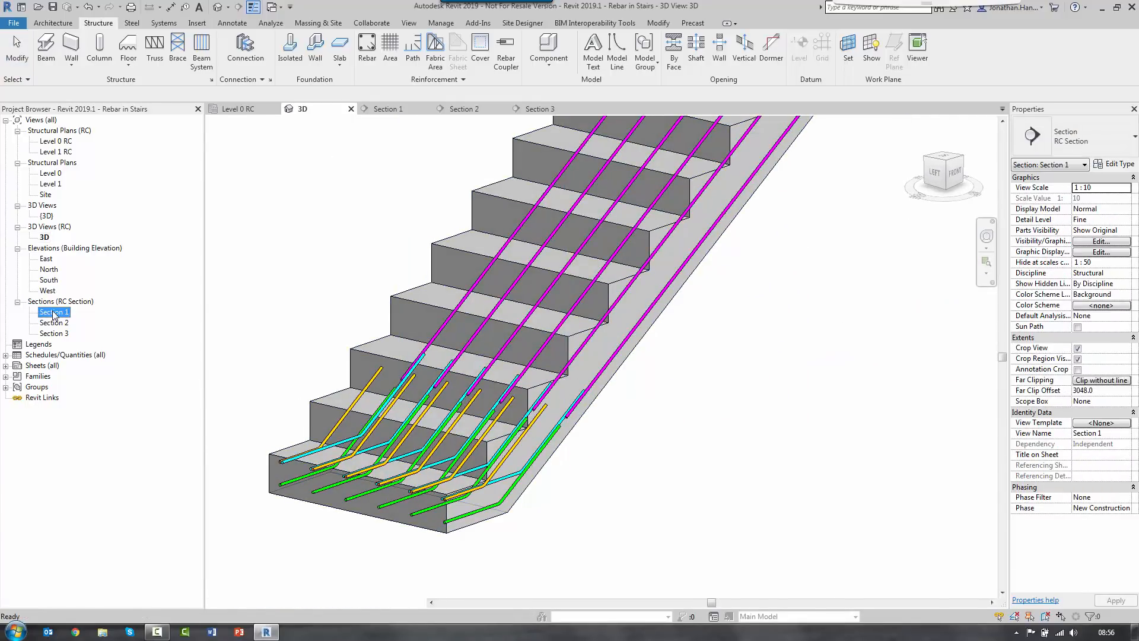
{"action": "scroll", "coordinate": [394, 262], "scroll_direction": "down", "scroll_amount": 3}
{"action": "scroll", "coordinate": [386, 280], "scroll_direction": "up", "scroll_amount": 2}
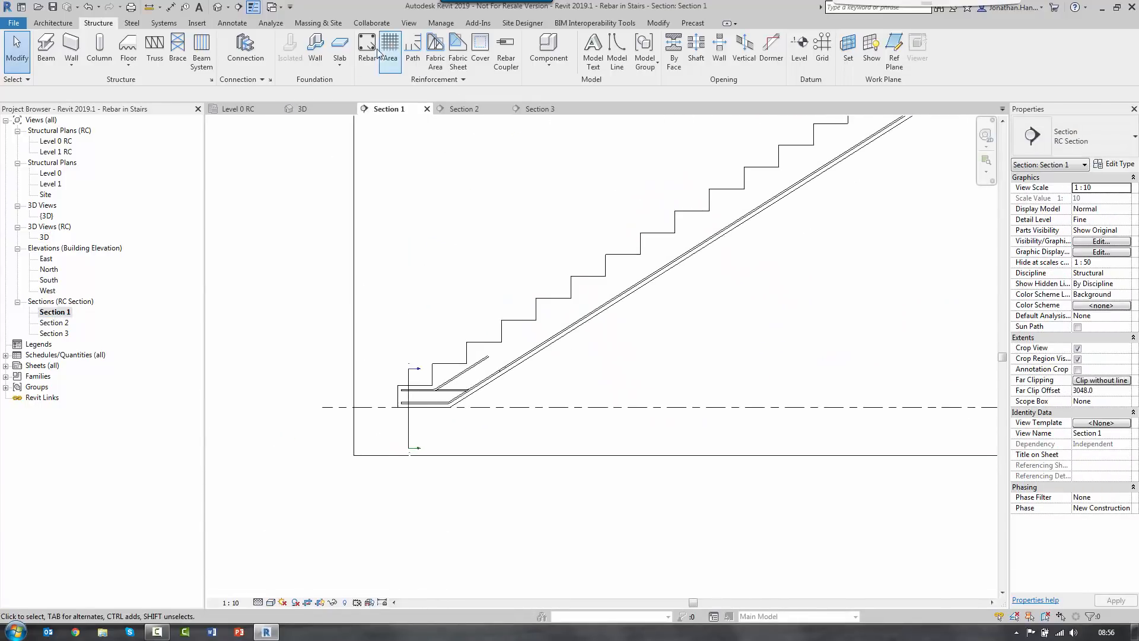
{"action": "left_click", "coordinate": [359, 57]}
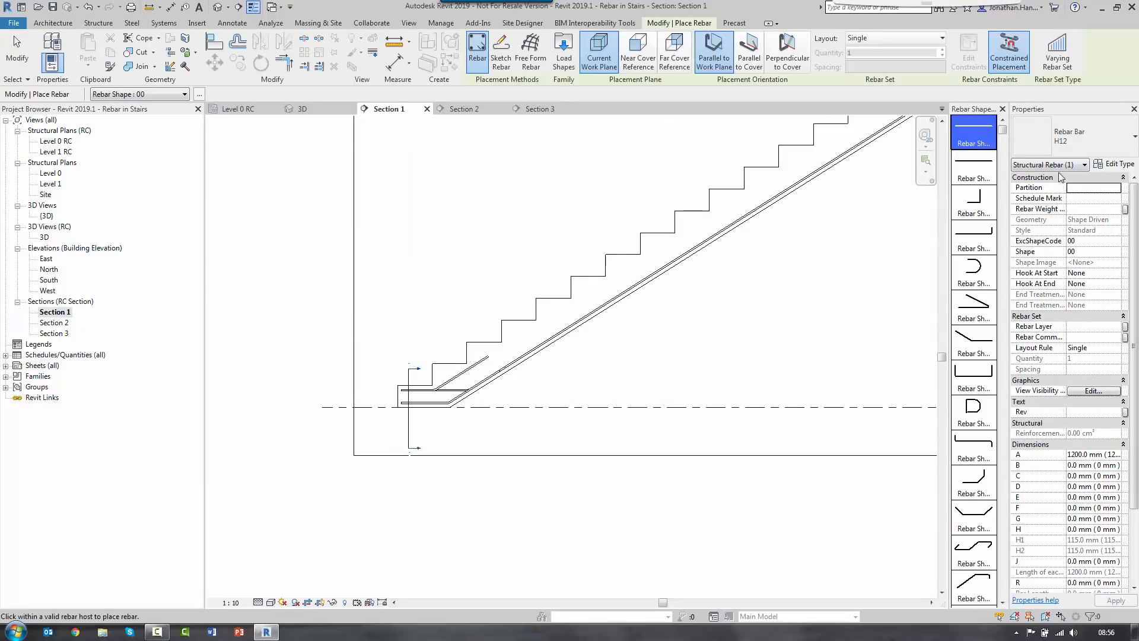
{"action": "left_click", "coordinate": [782, 67]}
{"action": "scroll", "coordinate": [486, 389], "scroll_direction": "up", "scroll_amount": 4}
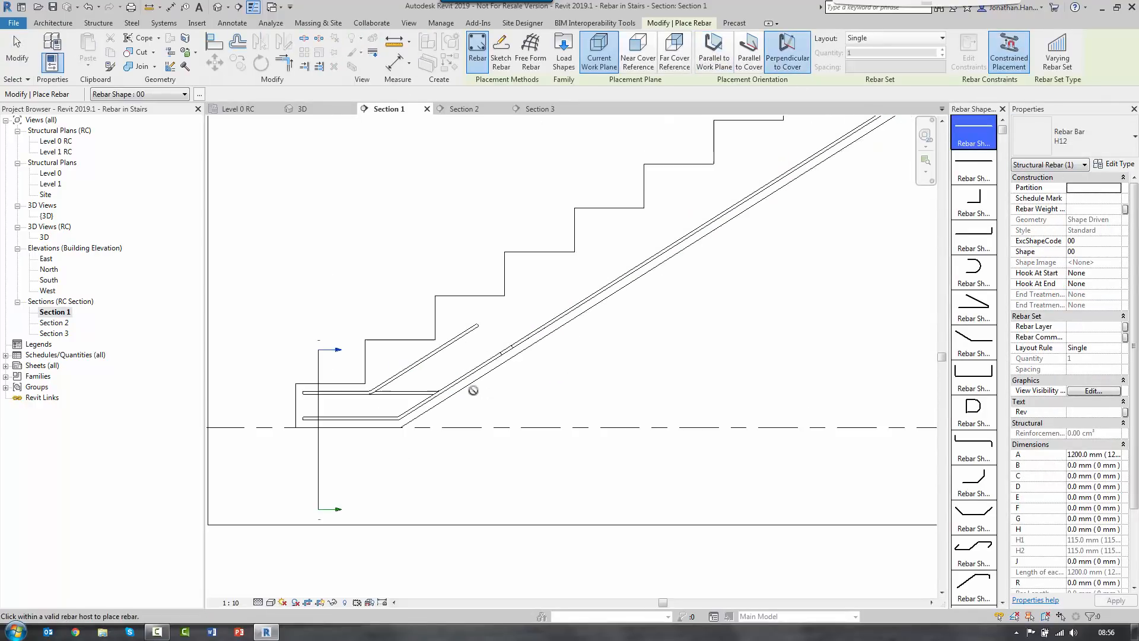
{"action": "scroll", "coordinate": [393, 405], "scroll_direction": "up", "scroll_amount": 3}
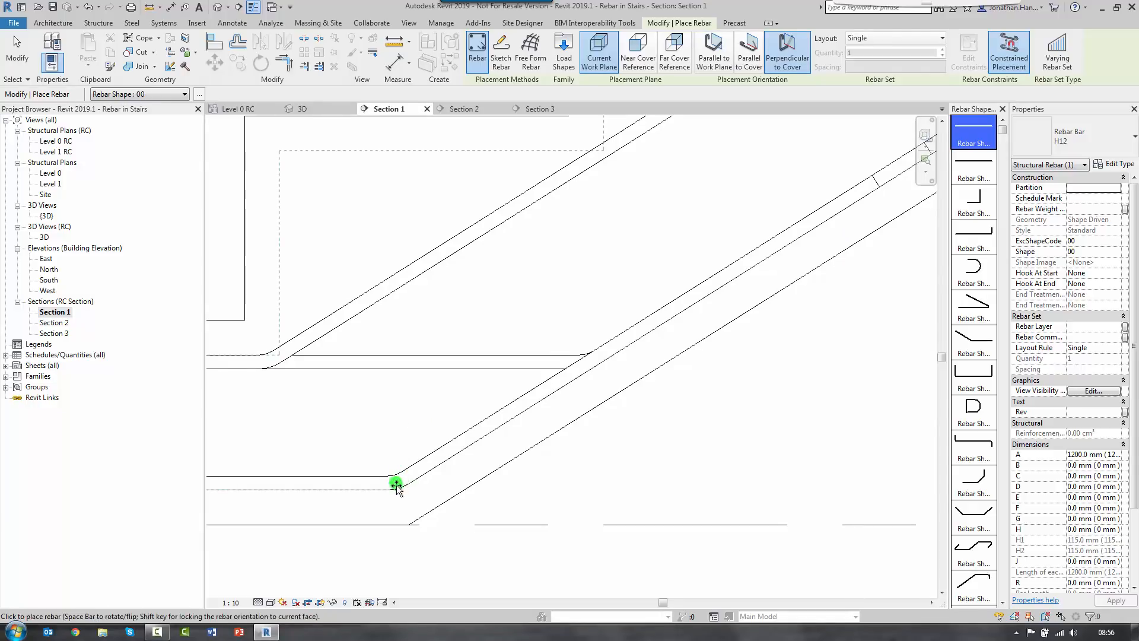
{"action": "left_click", "coordinate": [625, 343]}
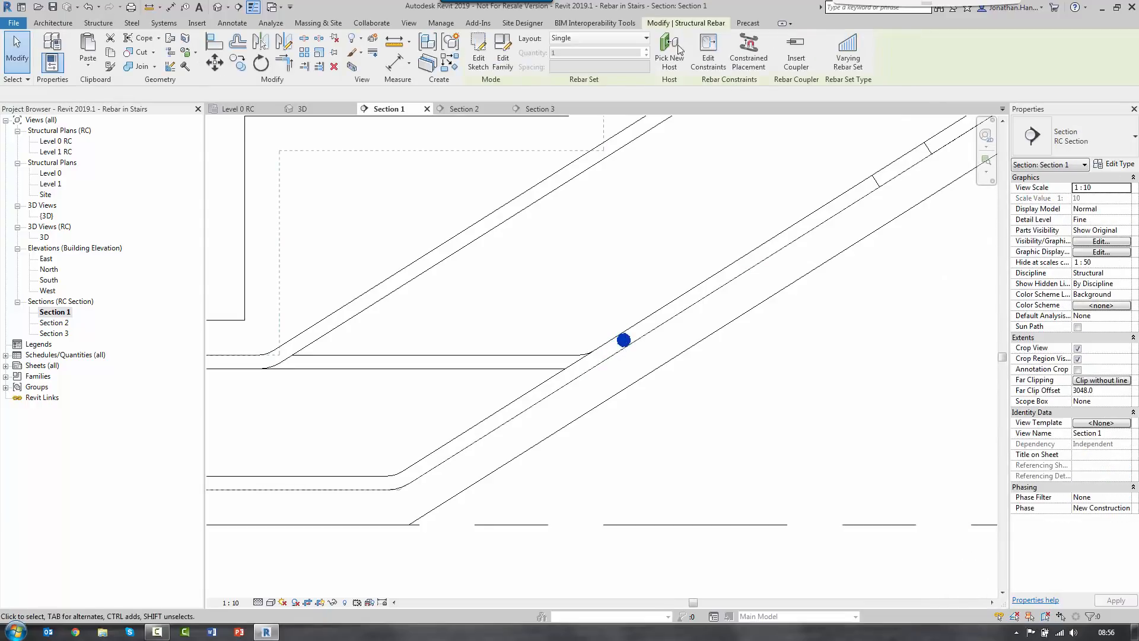
Step: Edit the transverse bar's constraints to offset it -12 mm, finish the edit and reselect the bar
{"action": "left_click", "coordinate": [708, 55]}
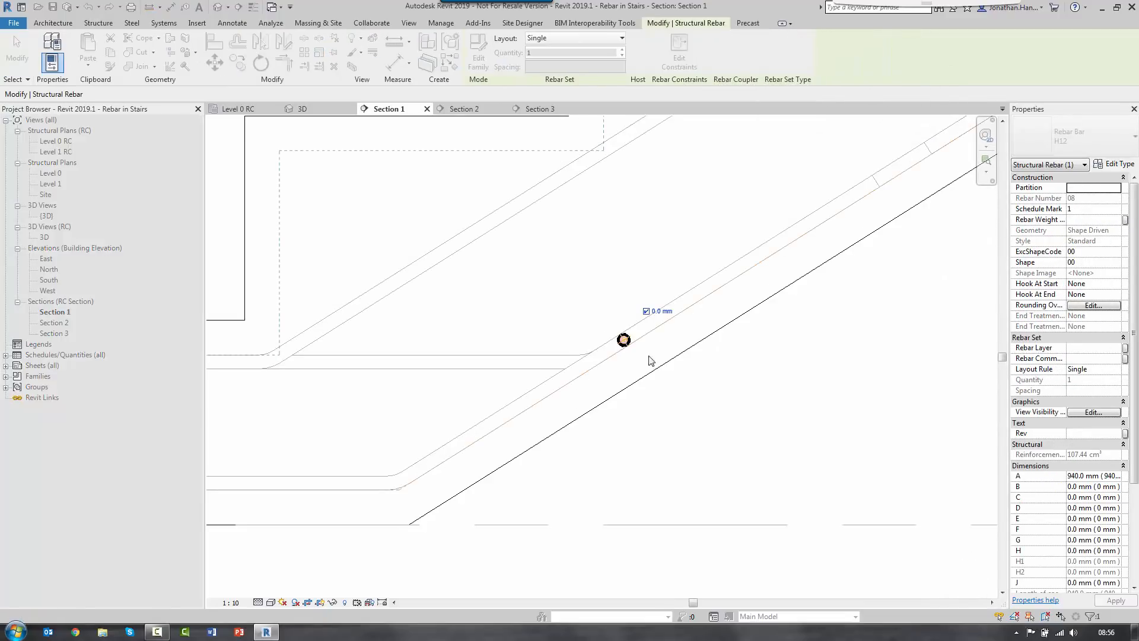
{"action": "left_click", "coordinate": [658, 312]}
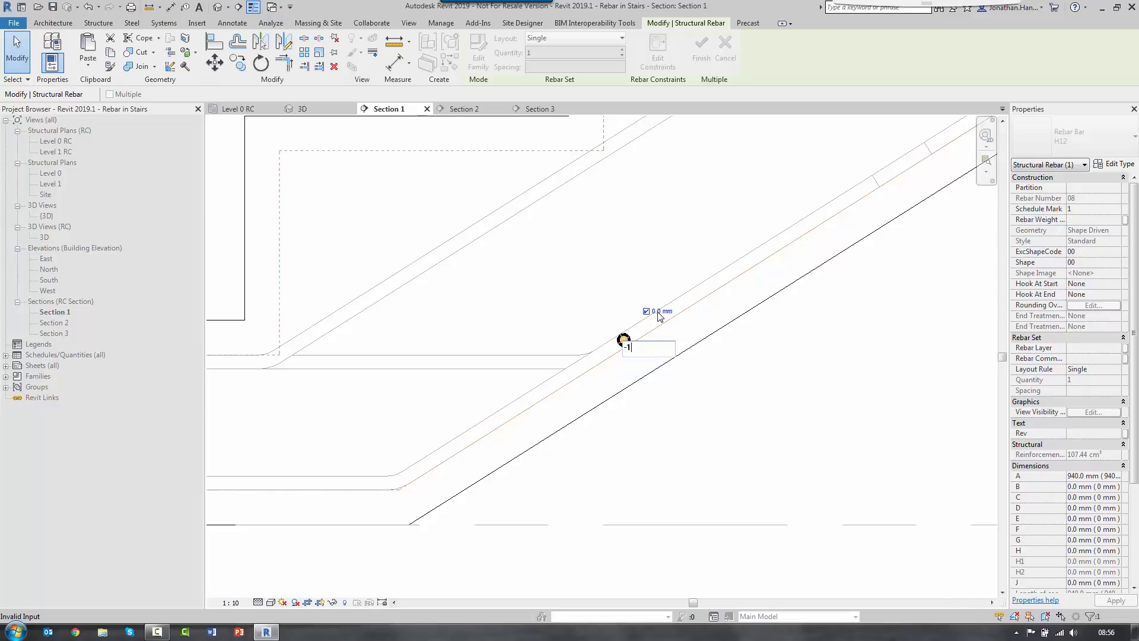
{"action": "type", "text": "-12"}
{"action": "key", "text": "Return"}
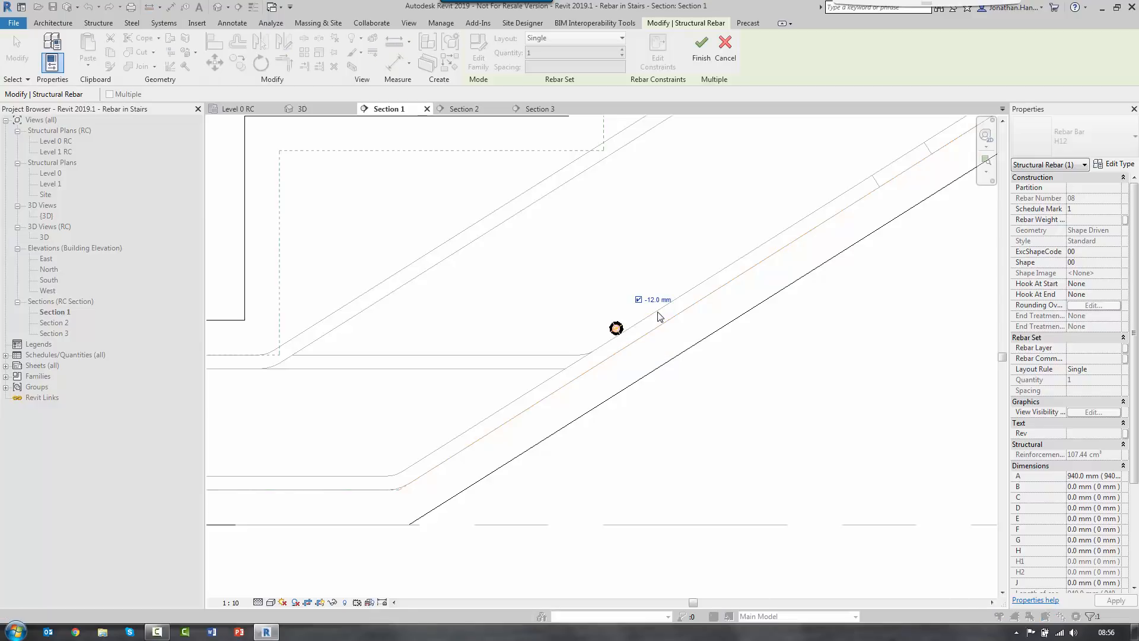
{"action": "left_click", "coordinate": [707, 62]}
{"action": "key", "text": "Escape"}
{"action": "left_click", "coordinate": [618, 325]}
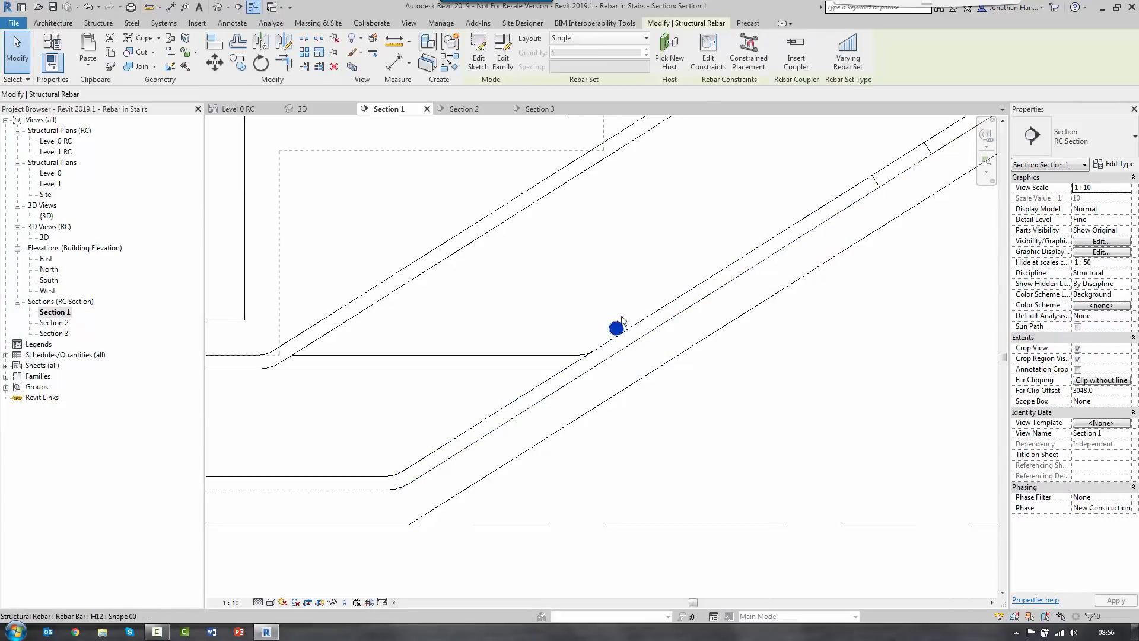
Step: Lay out the transverse bar as a rebar set using Maximum Spacing of 250 mm
{"action": "left_click", "coordinate": [596, 38]}
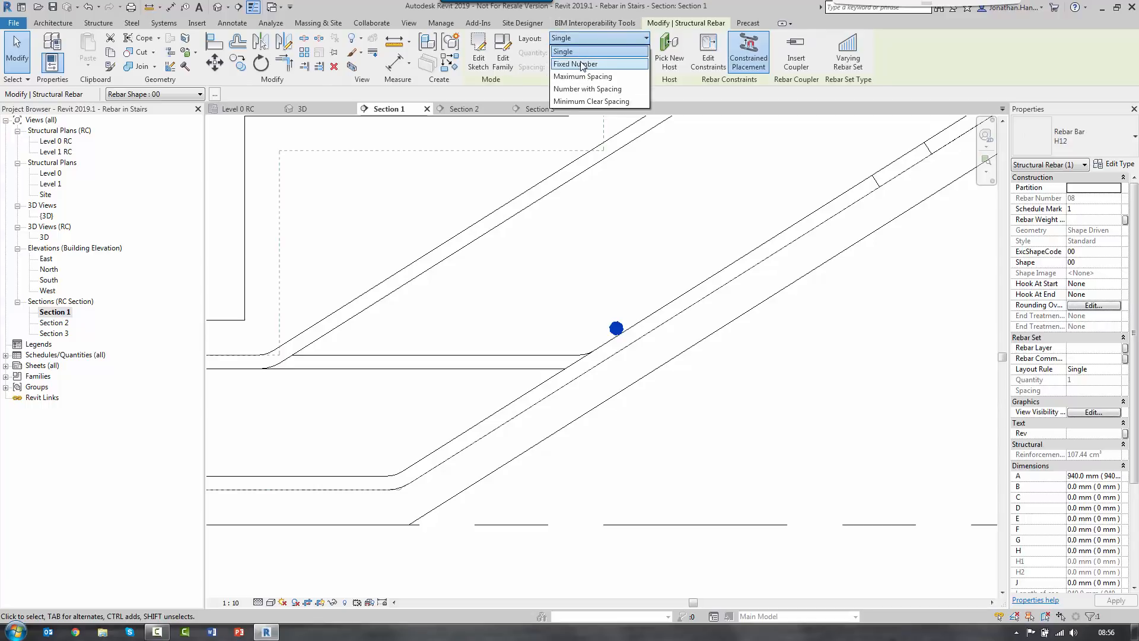
{"action": "left_click", "coordinate": [581, 64]}
{"action": "left_click", "coordinate": [589, 38]}
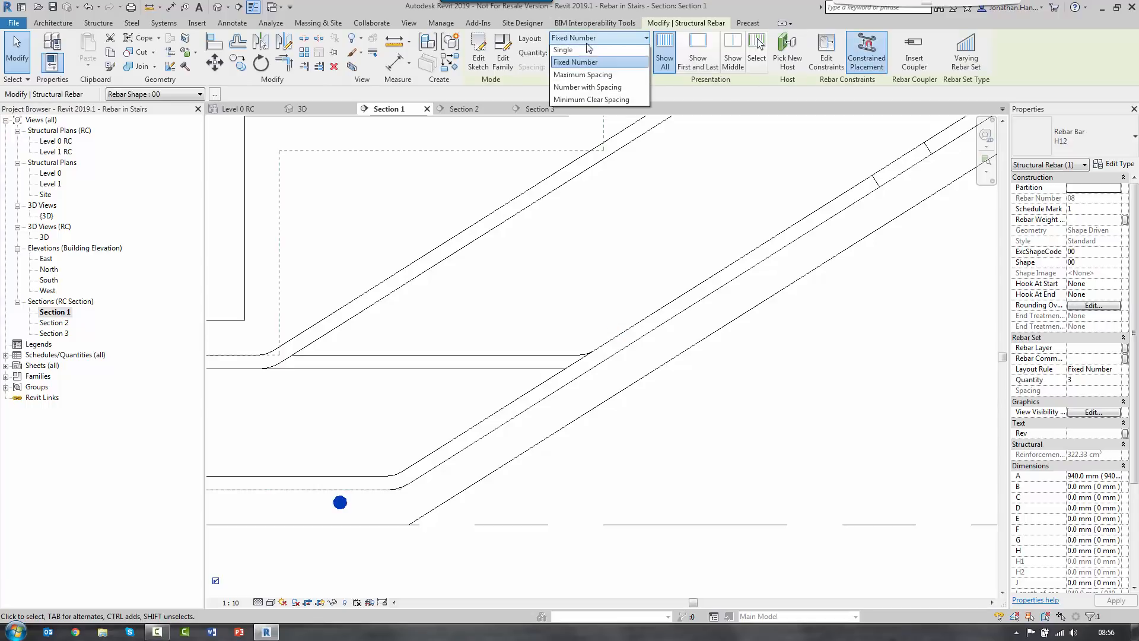
{"action": "left_click", "coordinate": [587, 75]}
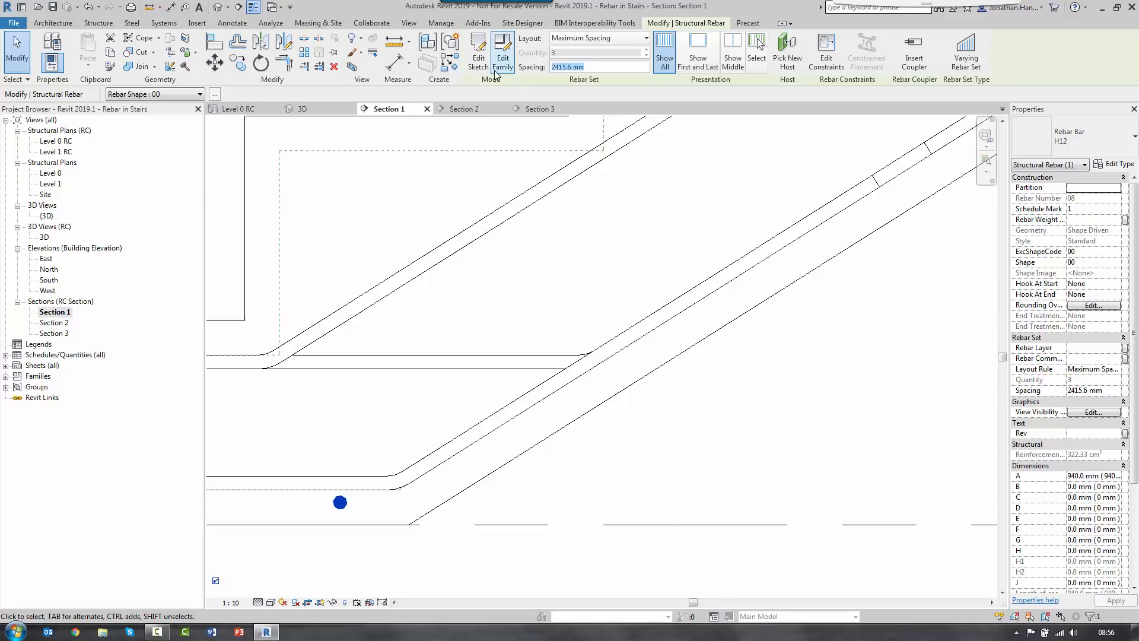
{"action": "type", "text": "250"}
{"action": "key", "text": "Return"}
Step: Exclude the set's first bar, inside the bottom landing, check the set's upper end and deselect the set
{"action": "scroll", "coordinate": [729, 392], "scroll_direction": "down", "scroll_amount": 3}
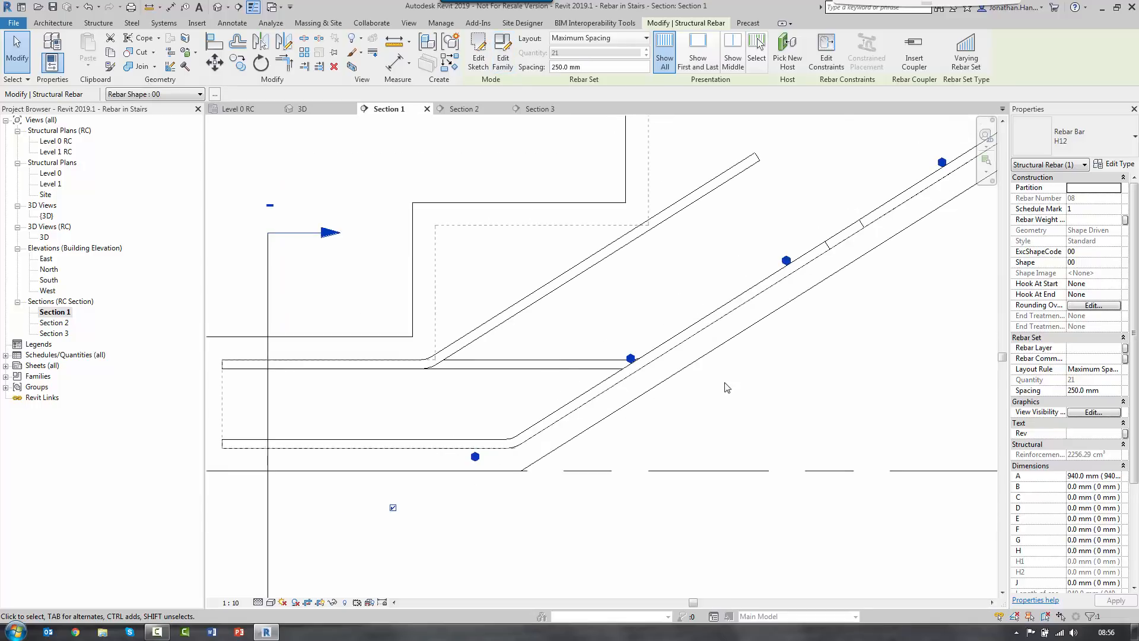
{"action": "middle_click_drag", "start_coordinate": [759, 389], "coordinate": [556, 389]}
{"action": "scroll", "coordinate": [350, 444], "scroll_direction": "up", "scroll_amount": 2}
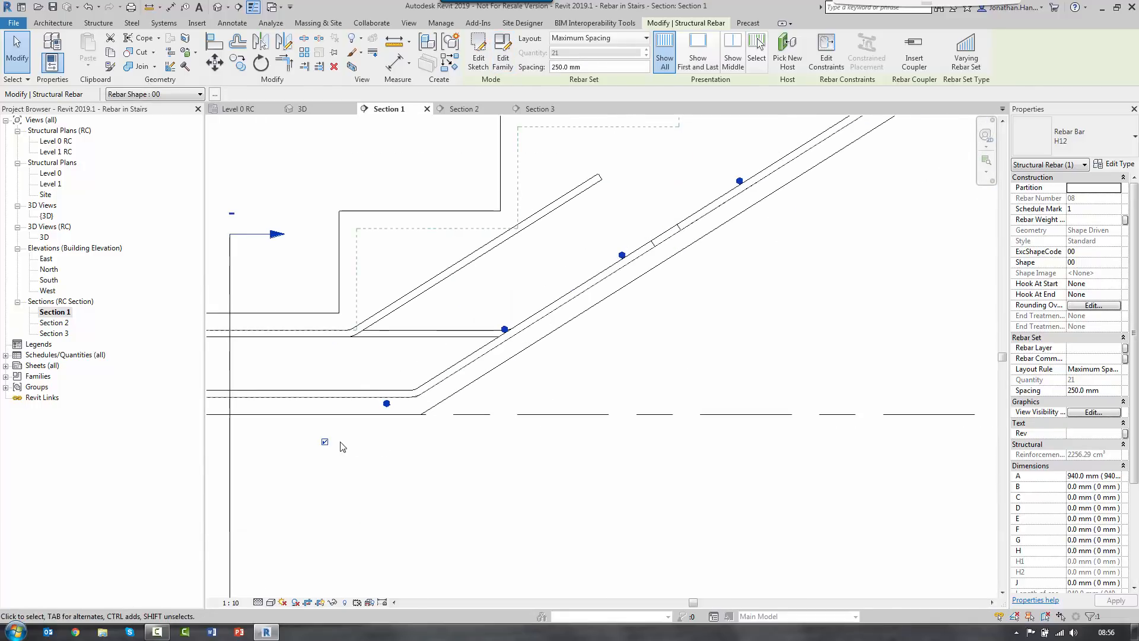
{"action": "left_click", "coordinate": [325, 444]}
{"action": "scroll", "coordinate": [496, 381], "scroll_direction": "down", "scroll_amount": 4}
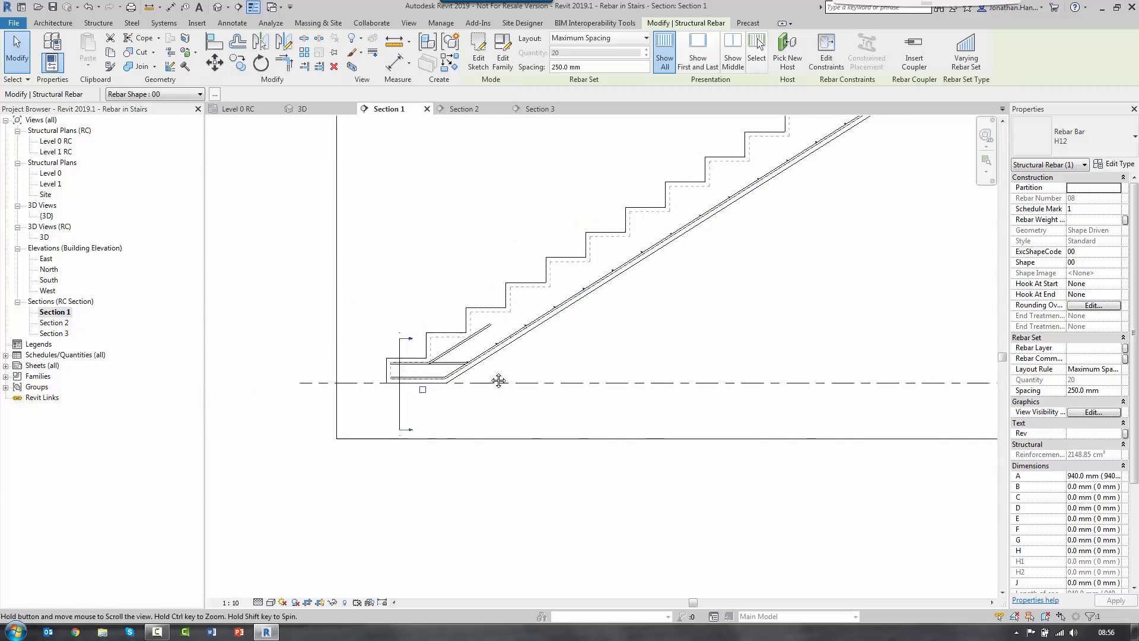
{"action": "scroll", "coordinate": [575, 280], "scroll_direction": "up", "scroll_amount": 5}
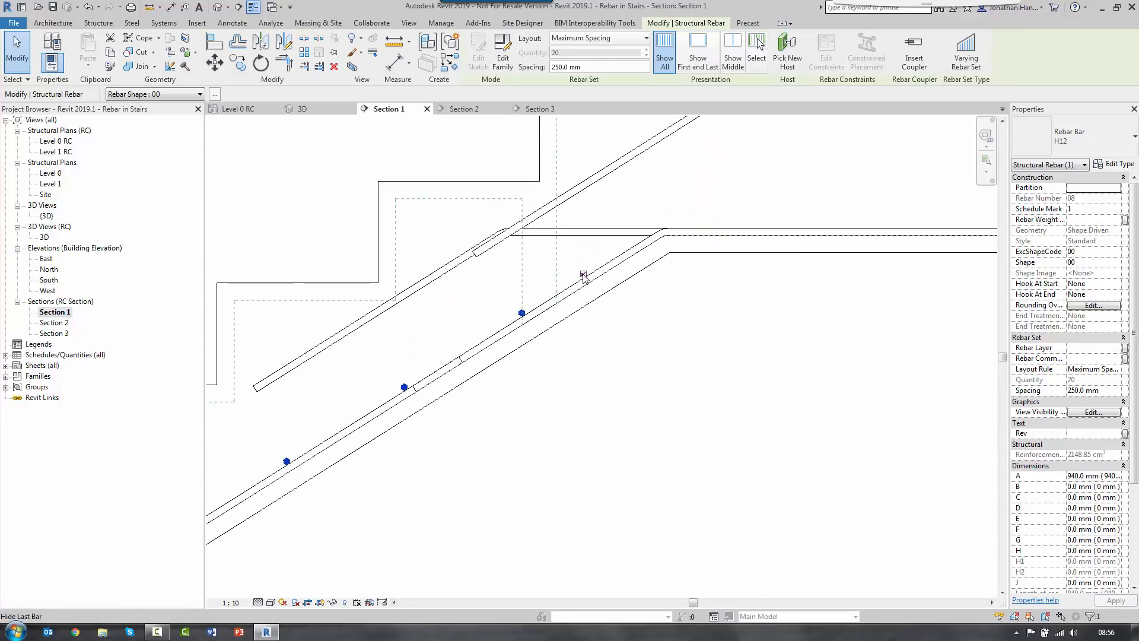
{"action": "scroll", "coordinate": [646, 332], "scroll_direction": "down", "scroll_amount": 5}
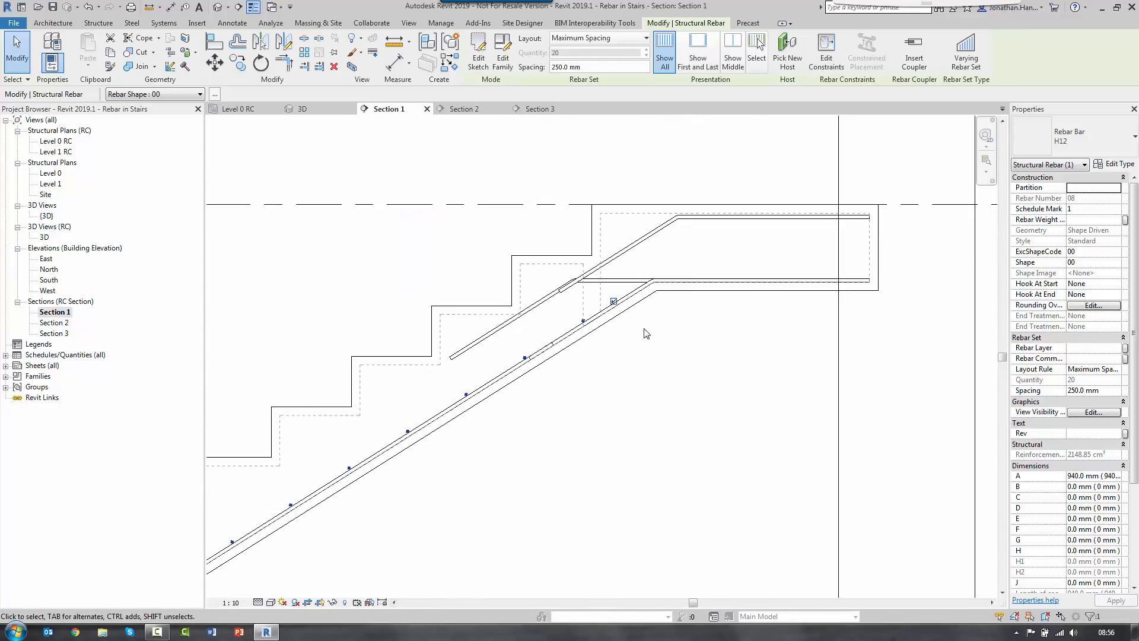
{"action": "left_click", "coordinate": [552, 375]}
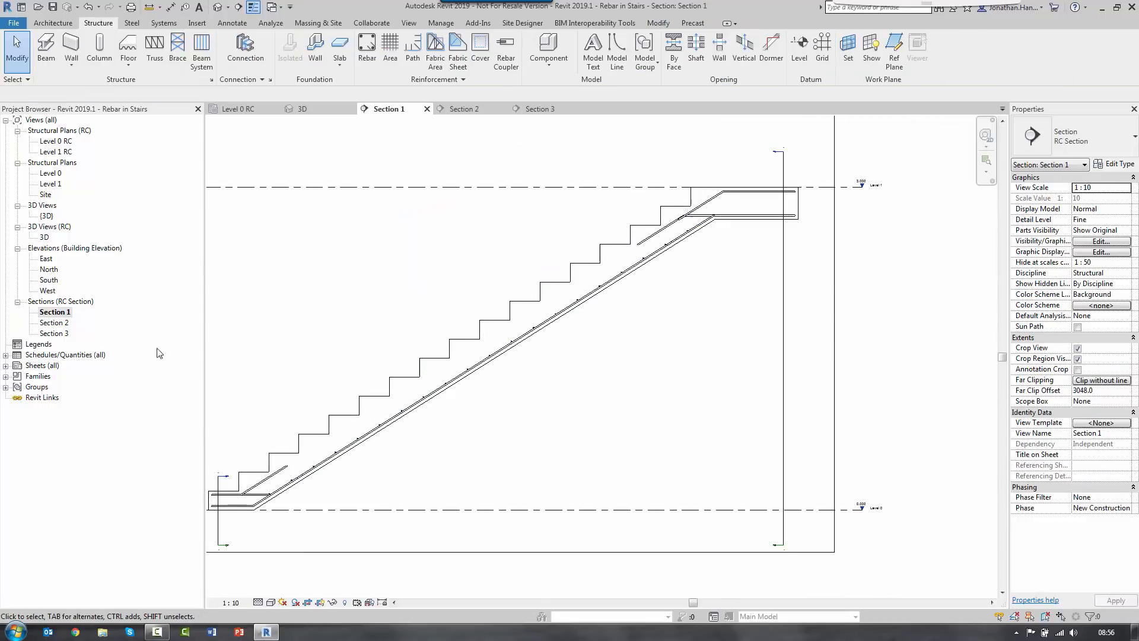
Step: In the RC 3D view, set the transverse bar set's visibility states to unobscured and solid for view 3D
{"action": "double_click", "coordinate": [45, 237]}
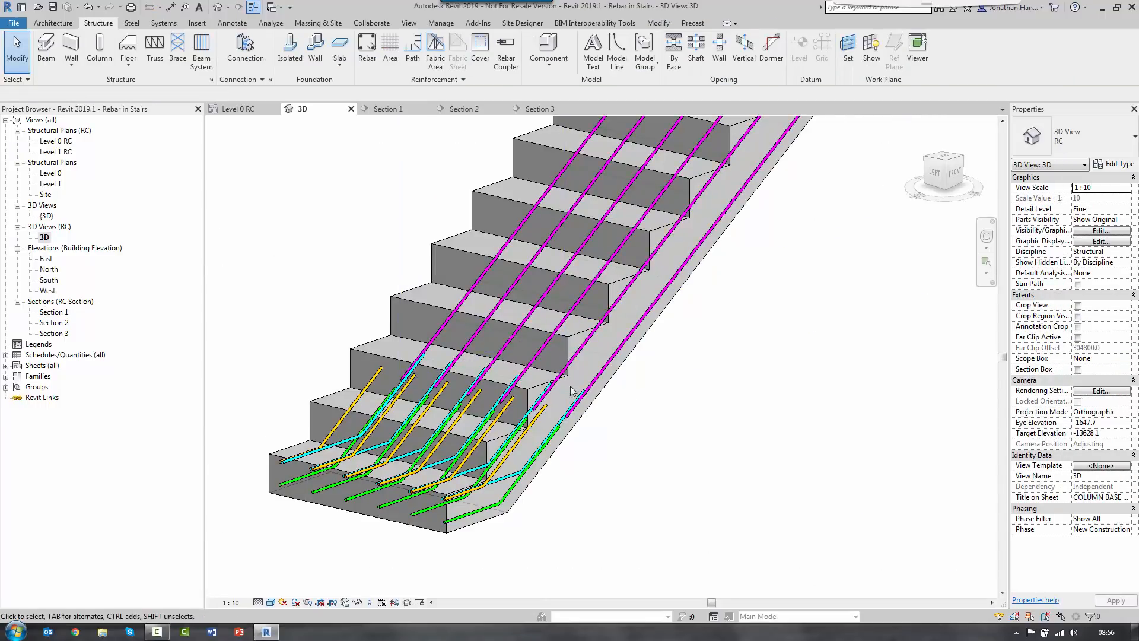
{"action": "right_click", "coordinate": [554, 343]}
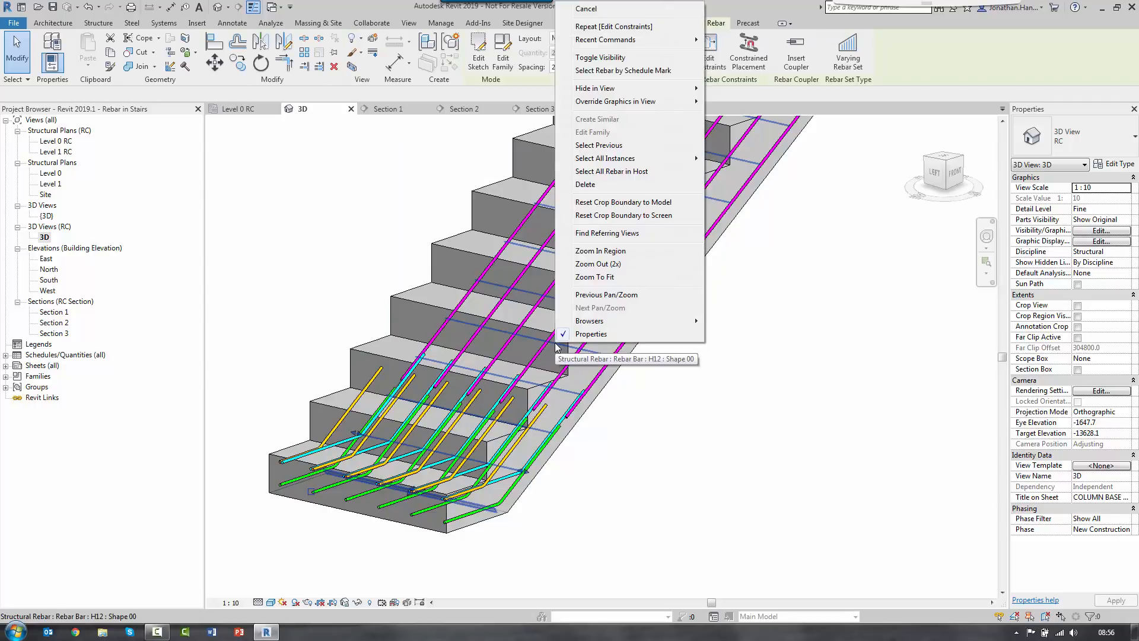
{"action": "key", "text": "Escape"}
{"action": "left_click", "coordinate": [1095, 413]}
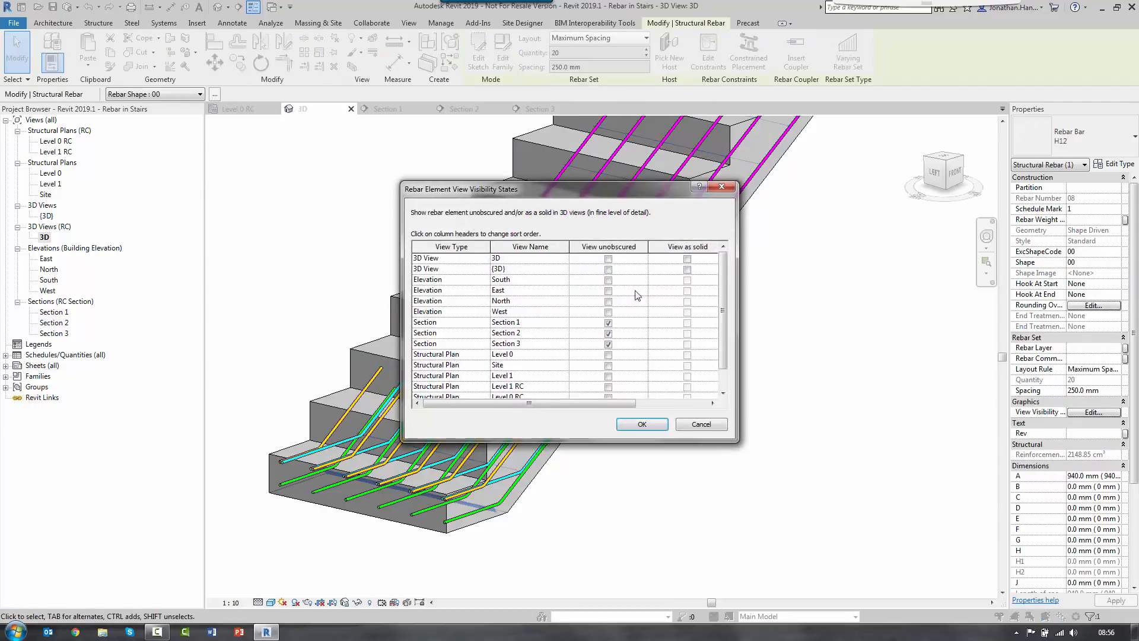
{"action": "left_click", "coordinate": [608, 270]}
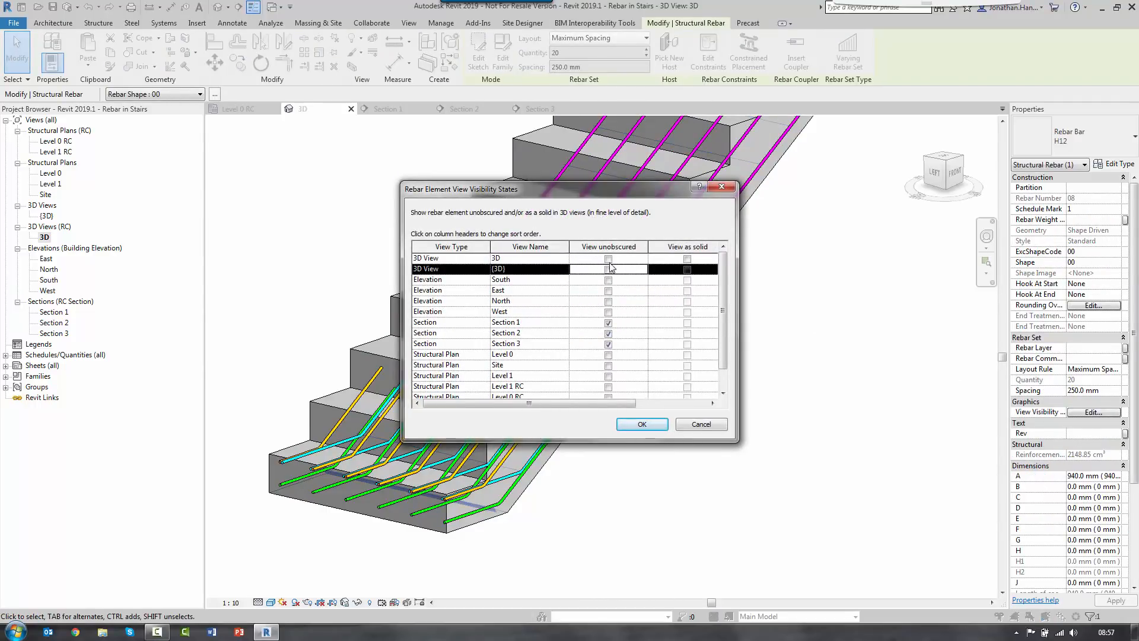
{"action": "left_click", "coordinate": [608, 258]}
{"action": "left_click", "coordinate": [688, 259]}
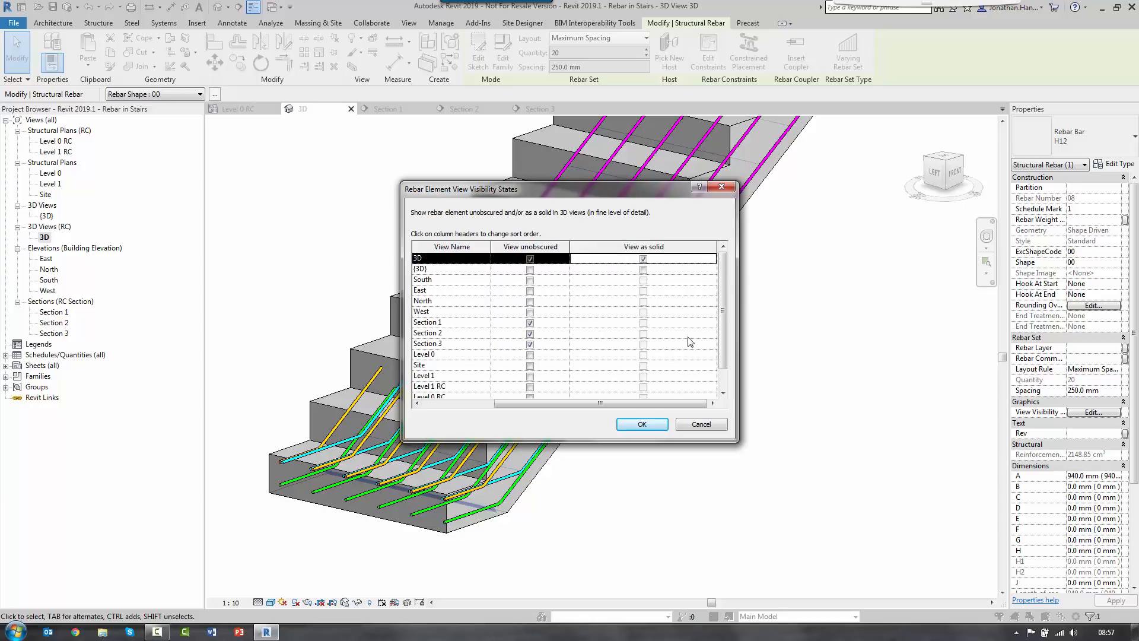
{"action": "left_click", "coordinate": [641, 424]}
{"action": "key", "text": "Escape"}
Step: Override the transverse bar set's graphics in the 3D view with a Solid fill foreground surface pattern in Red
{"action": "scroll", "coordinate": [724, 364], "scroll_direction": "down", "scroll_amount": 5}
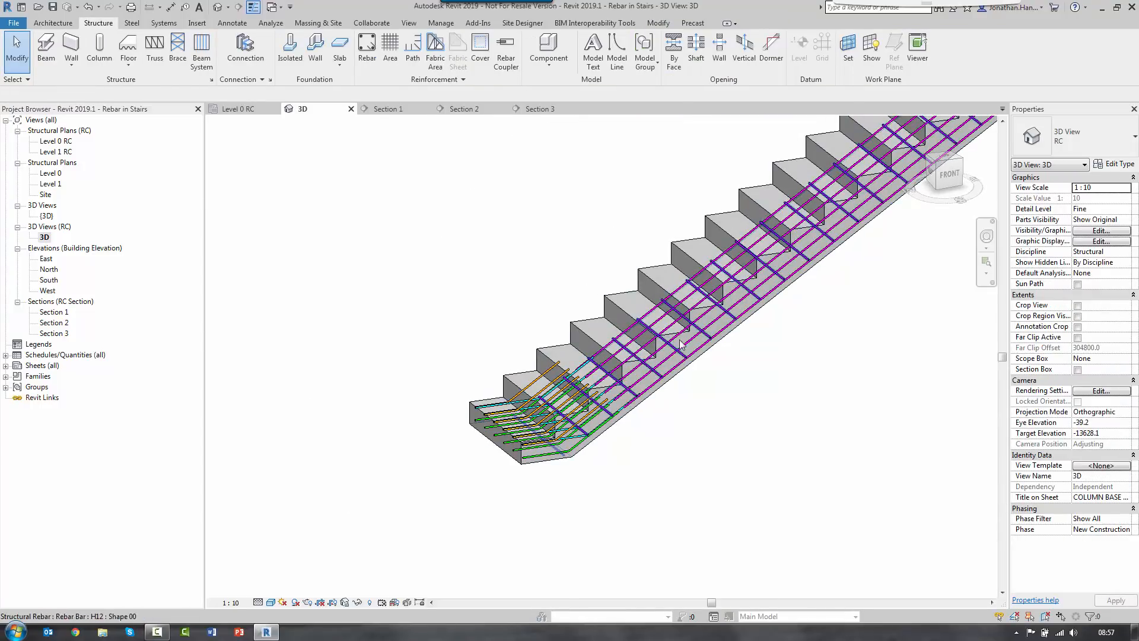
{"action": "left_click", "coordinate": [695, 326]}
{"action": "right_click", "coordinate": [695, 326]}
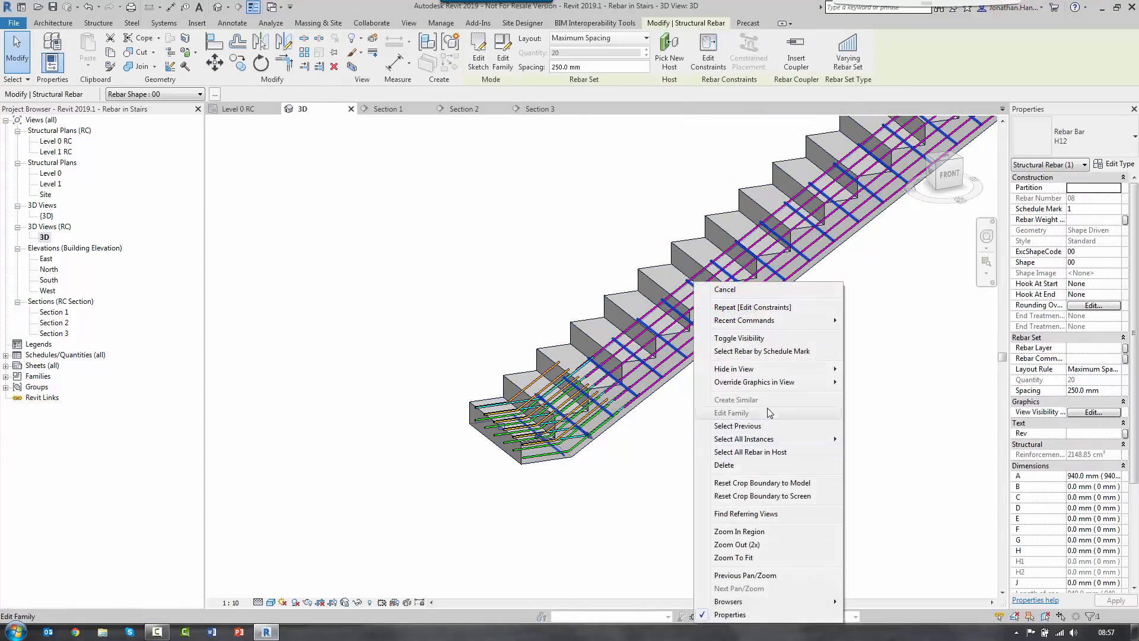
{"action": "mouse_move", "coordinate": [786, 383]}
{"action": "left_click", "coordinate": [871, 382]}
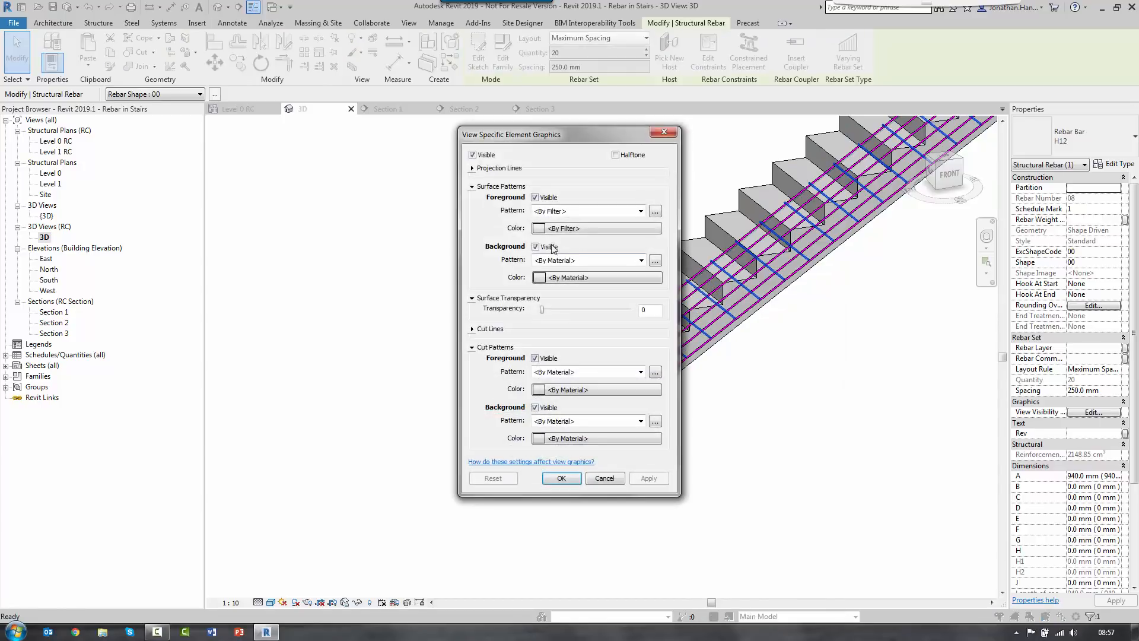
{"action": "left_click", "coordinate": [605, 211]}
{"action": "left_click", "coordinate": [629, 231]}
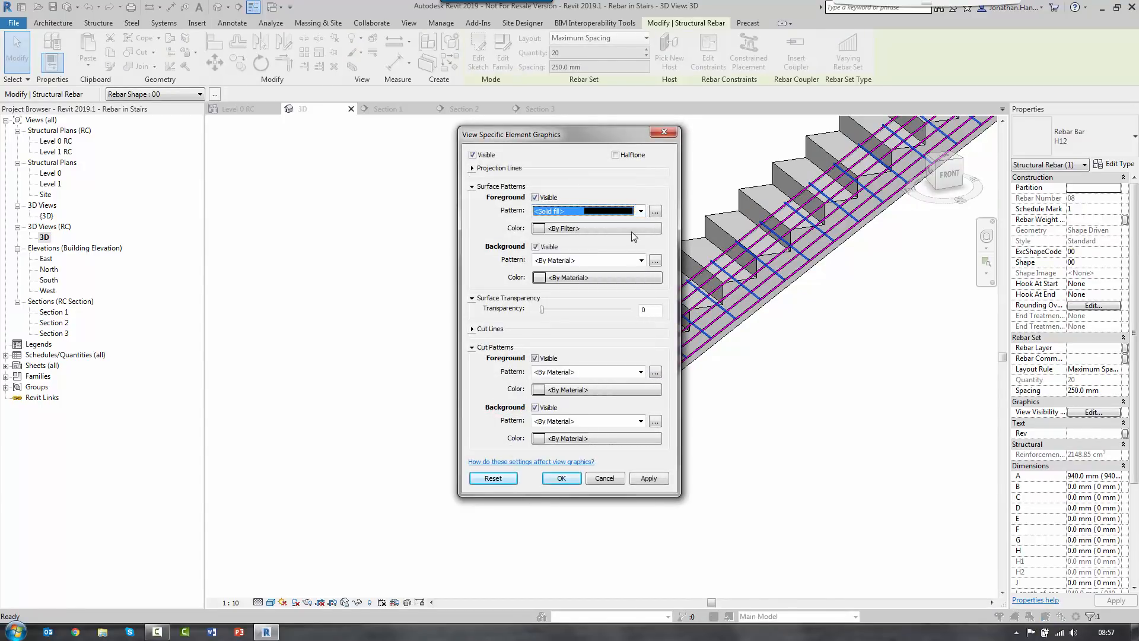
{"action": "left_click", "coordinate": [630, 231]}
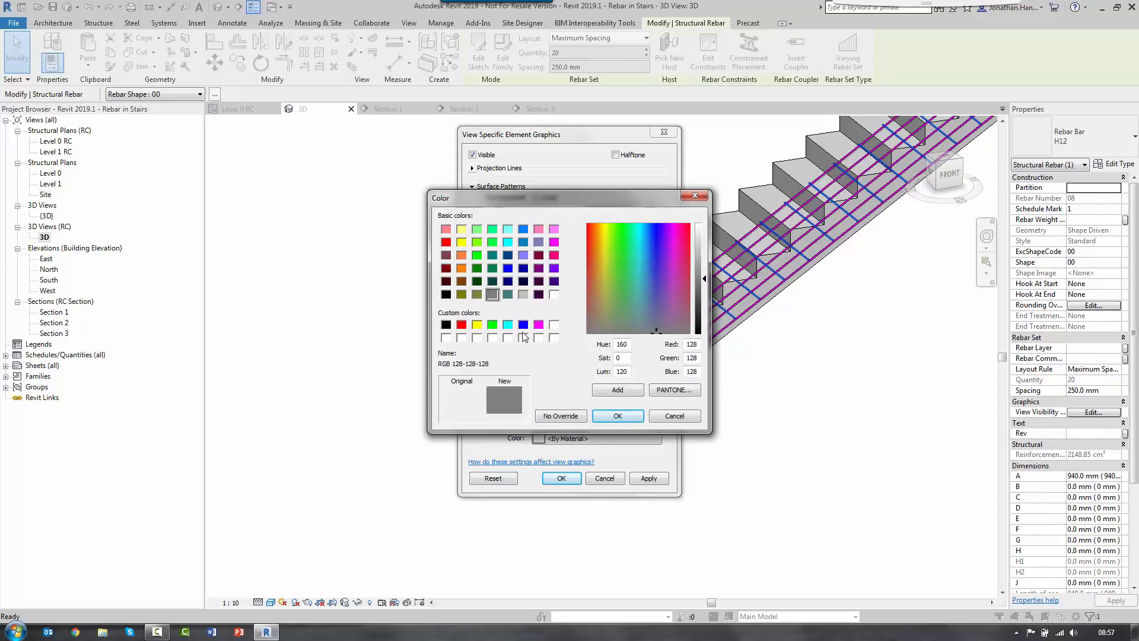
{"action": "left_click", "coordinate": [461, 325]}
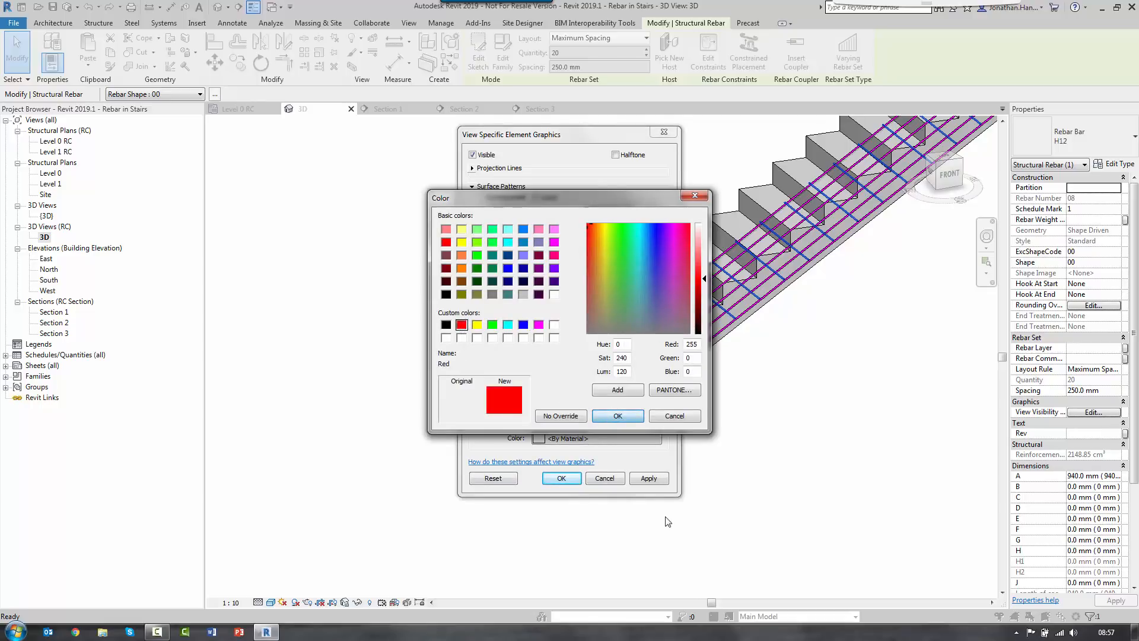
{"action": "key", "text": "Return"}
{"action": "left_click", "coordinate": [649, 479]}
{"action": "left_click", "coordinate": [587, 478]}
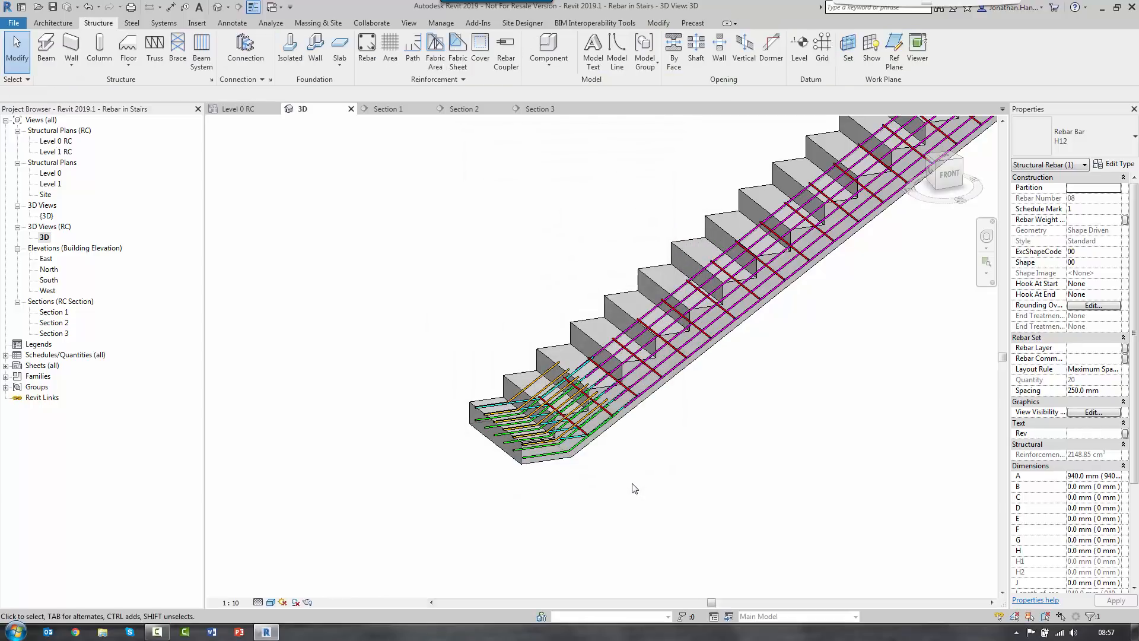
{"action": "left_click", "coordinate": [640, 487]}
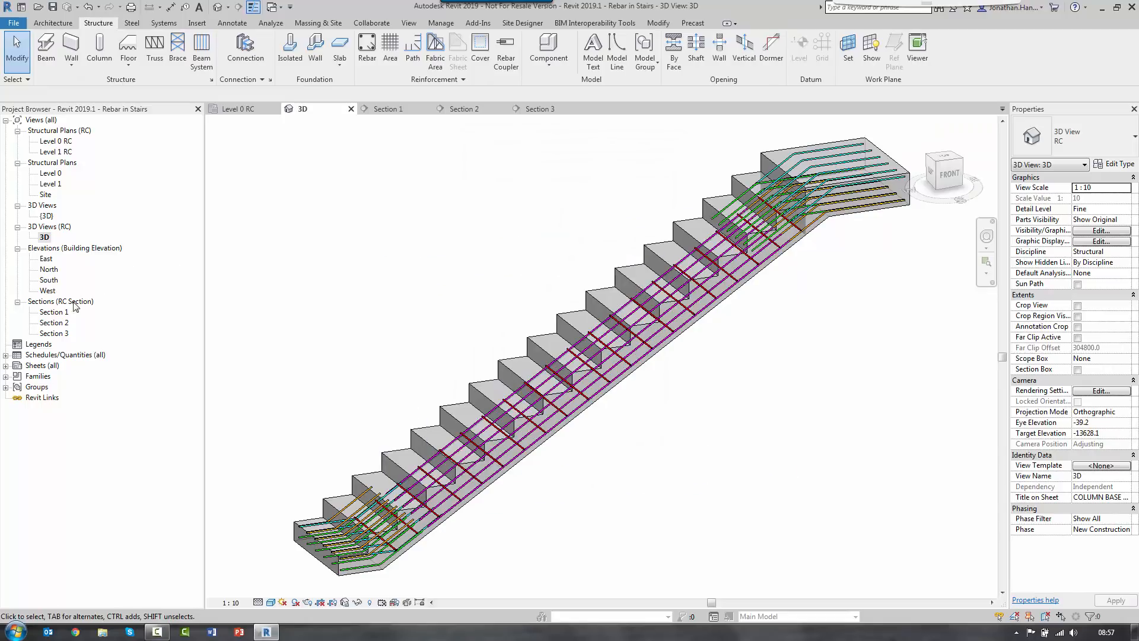
Step: In Section 1, place a Fixed Number set of three H12 shape 00 bars perpendicular to cover along the top landing's lower bars
{"action": "double_click", "coordinate": [58, 314]}
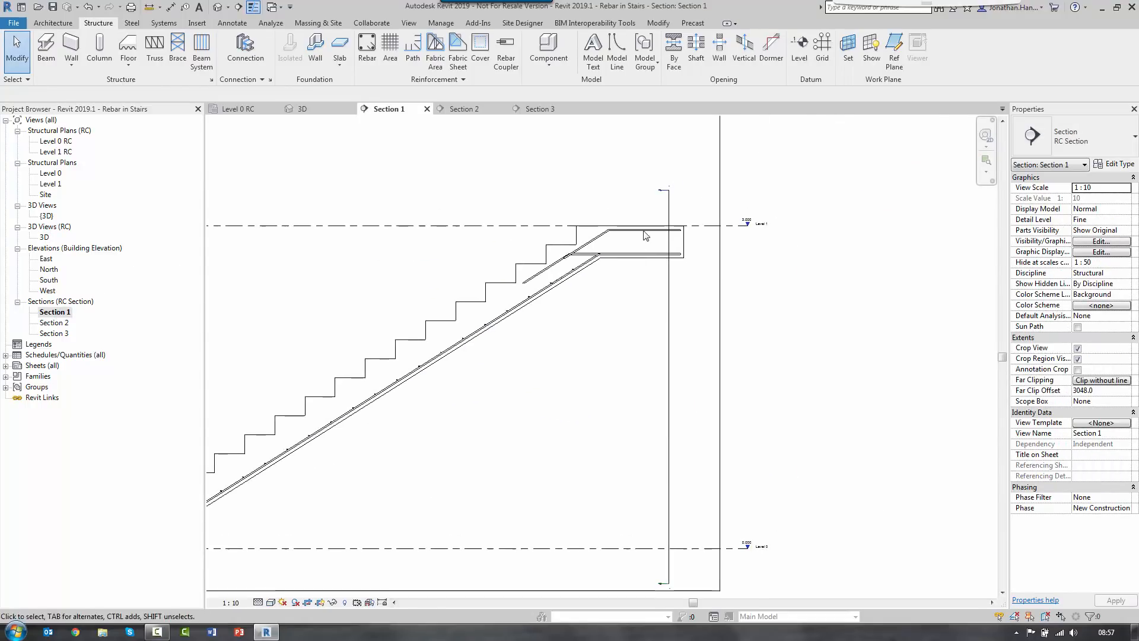
{"action": "scroll", "coordinate": [645, 236], "scroll_direction": "up", "scroll_amount": 5}
{"action": "middle_click_drag", "start_coordinate": [674, 260], "coordinate": [556, 305]}
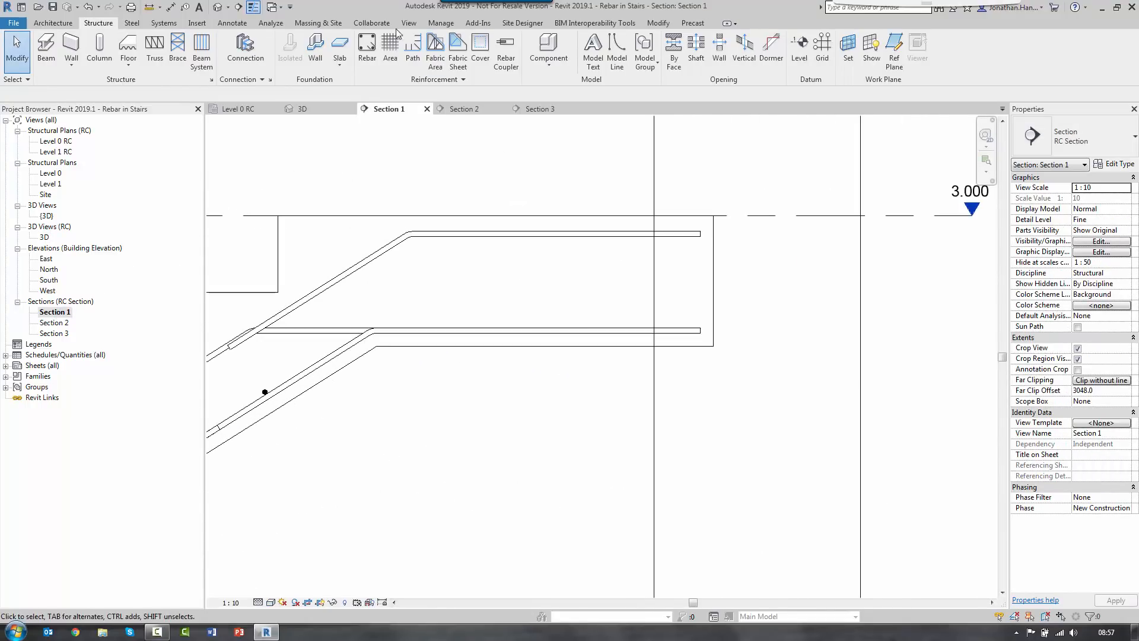
{"action": "left_click", "coordinate": [367, 44]}
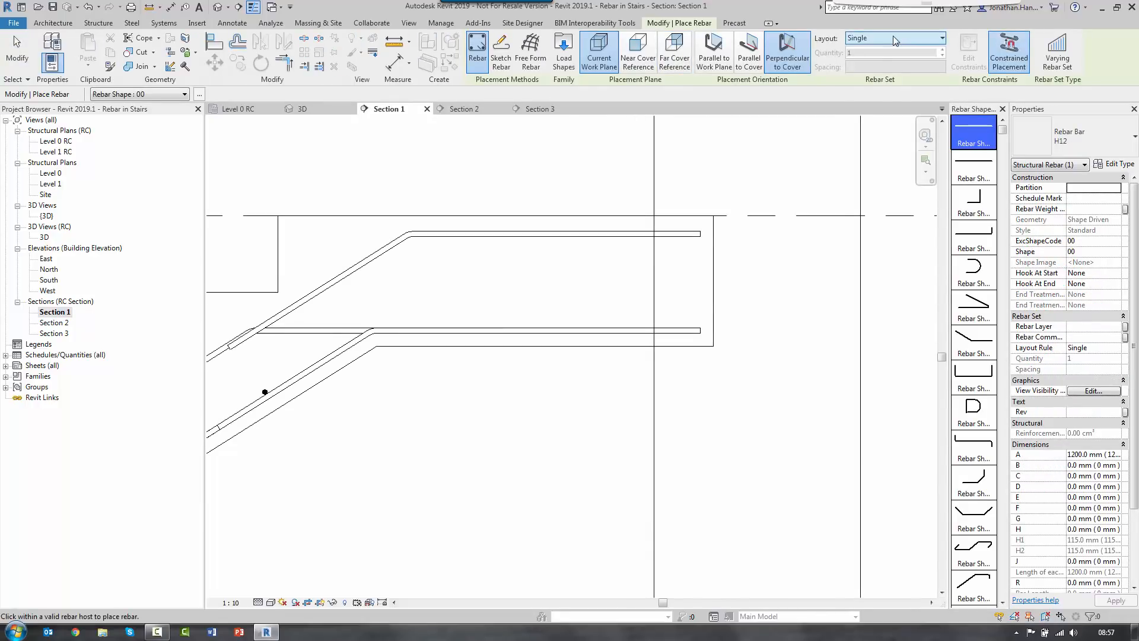
{"action": "left_click", "coordinate": [895, 41]}
{"action": "left_click", "coordinate": [869, 58]}
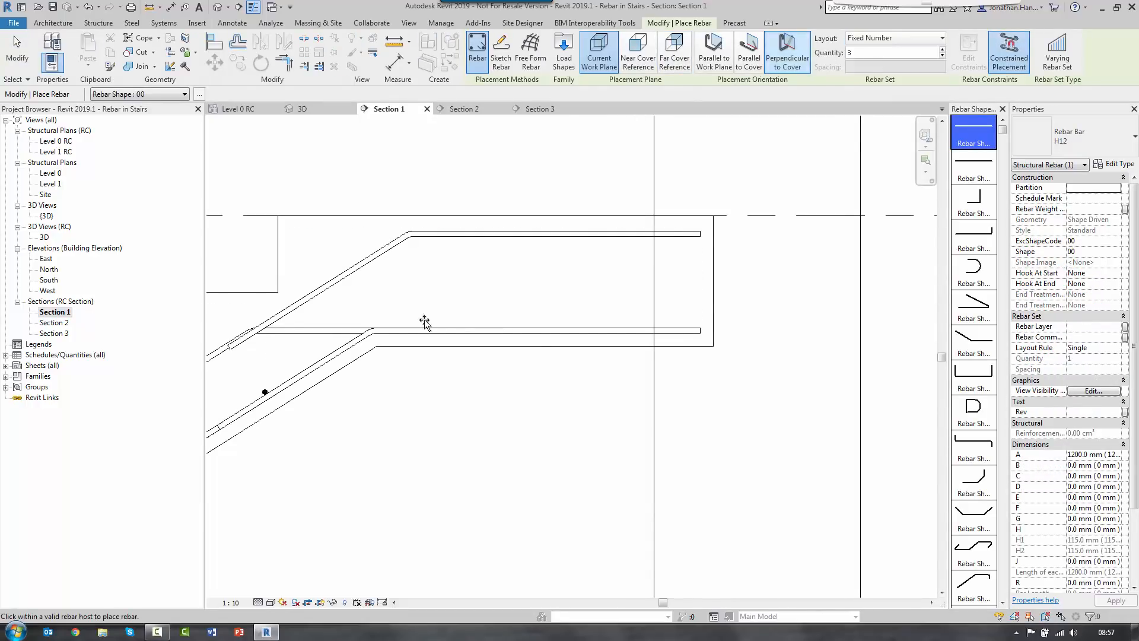
{"action": "left_click", "coordinate": [469, 336]}
{"action": "key", "text": "Escape"}
{"action": "key", "text": "Escape"}
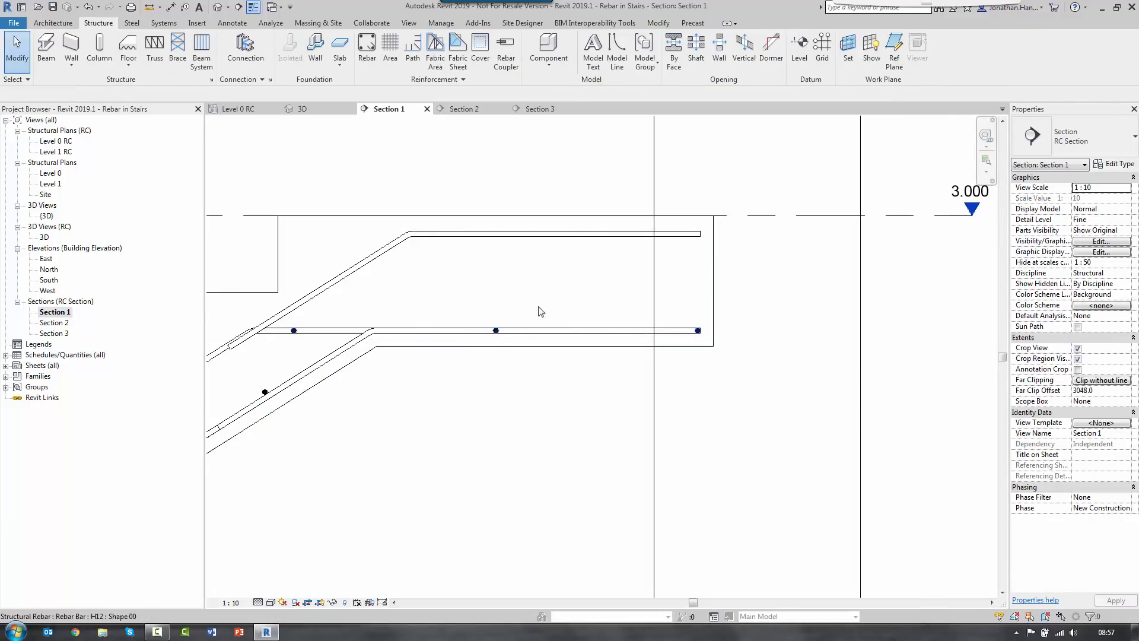
Step: Edit the top landing set's constraints to offset its flight-side end bar -12 mm, and finish the edit
{"action": "left_click", "coordinate": [541, 312]}
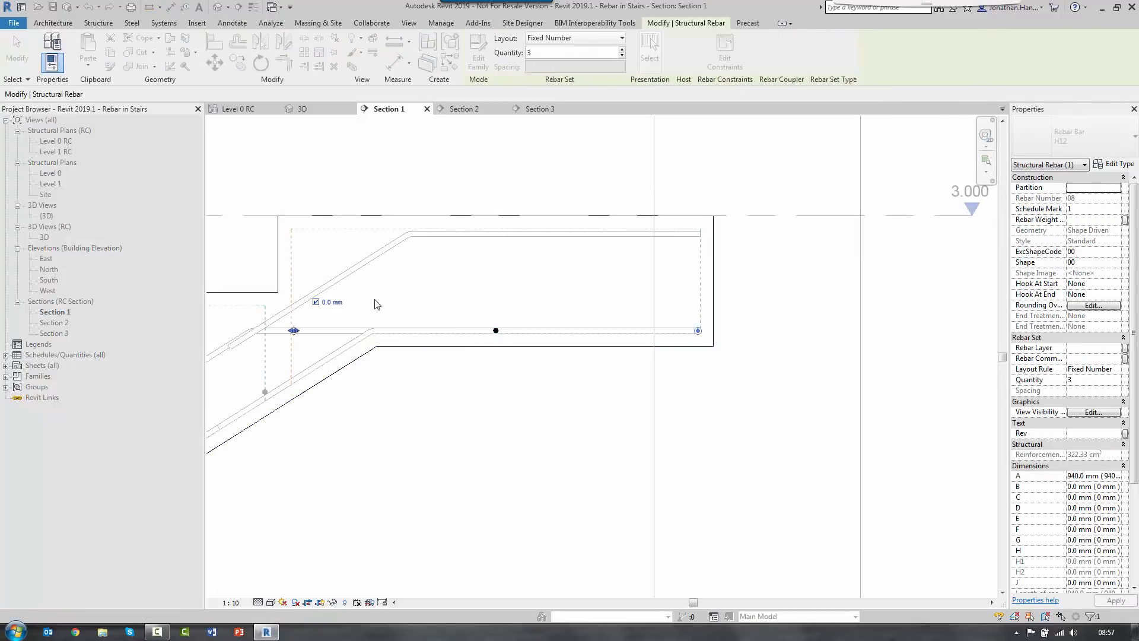
{"action": "left_click", "coordinate": [341, 304]}
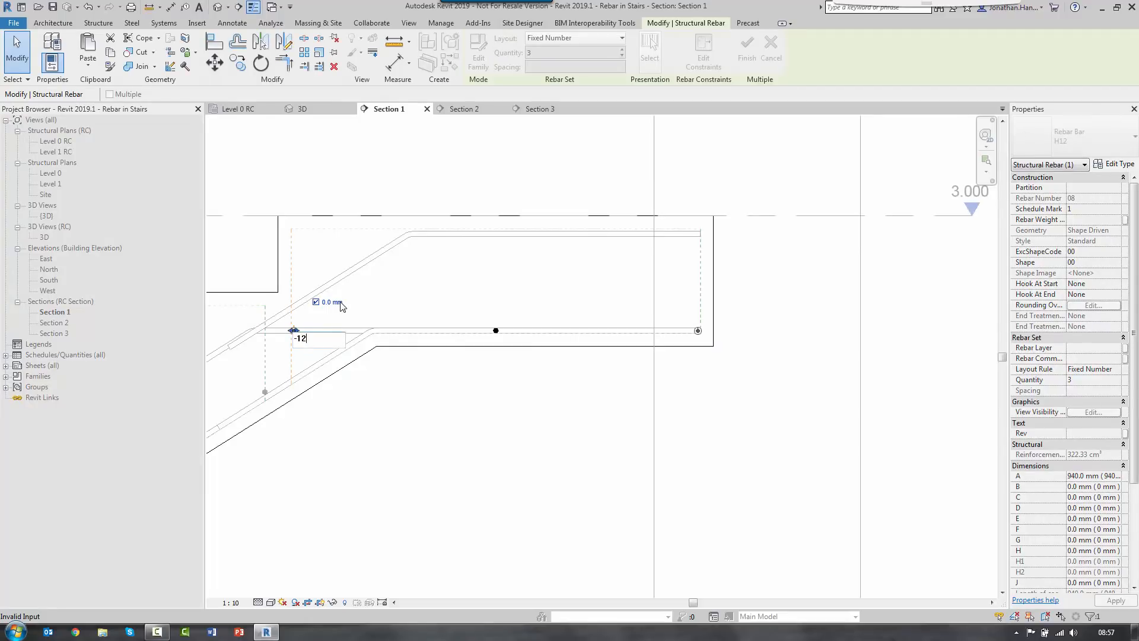
{"action": "key", "text": "Return"}
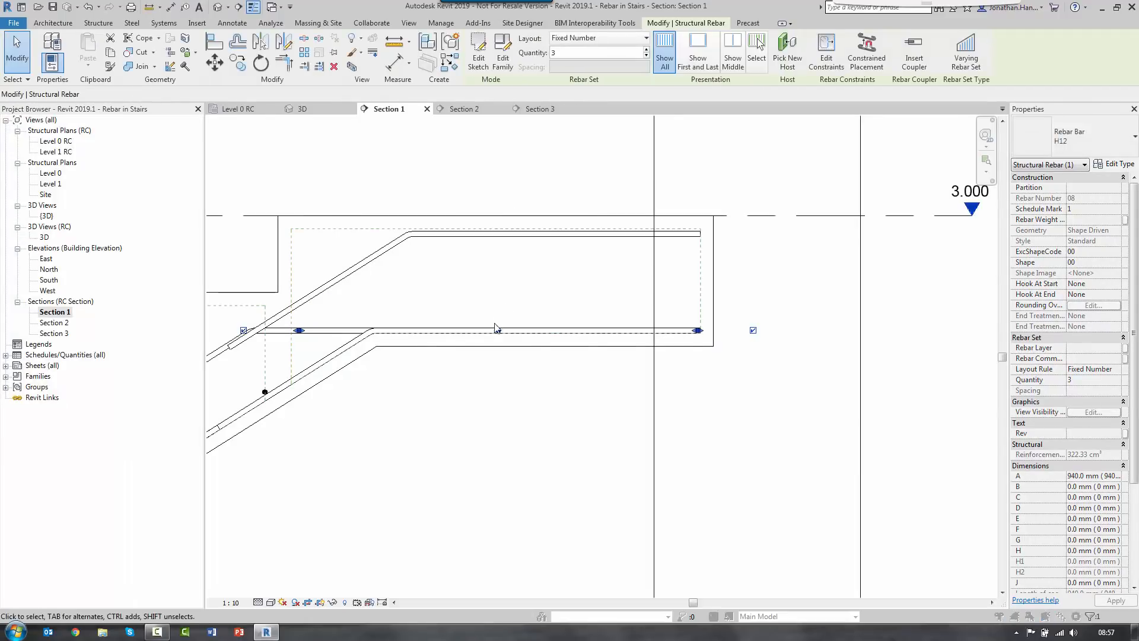
{"action": "key", "text": "Escape"}
Step: Move the top landing's transverse bar set up by one bar diameter so it rests on the lower landing bars
{"action": "left_click", "coordinate": [501, 328]}
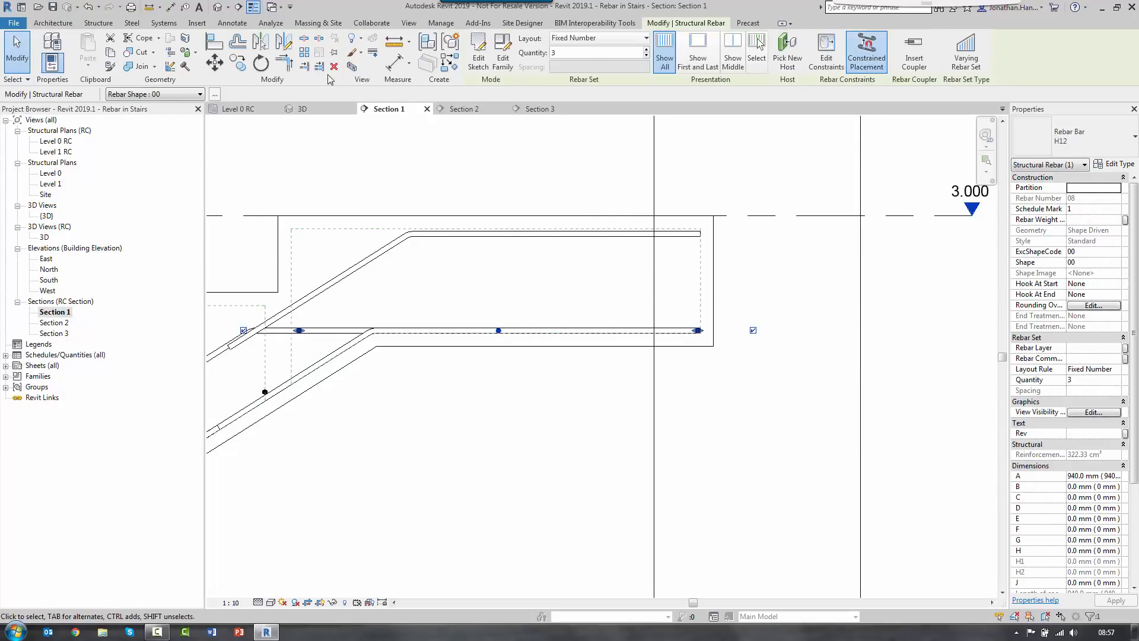
{"action": "left_click", "coordinate": [215, 62]}
{"action": "scroll", "coordinate": [500, 343], "scroll_direction": "up", "scroll_amount": 5}
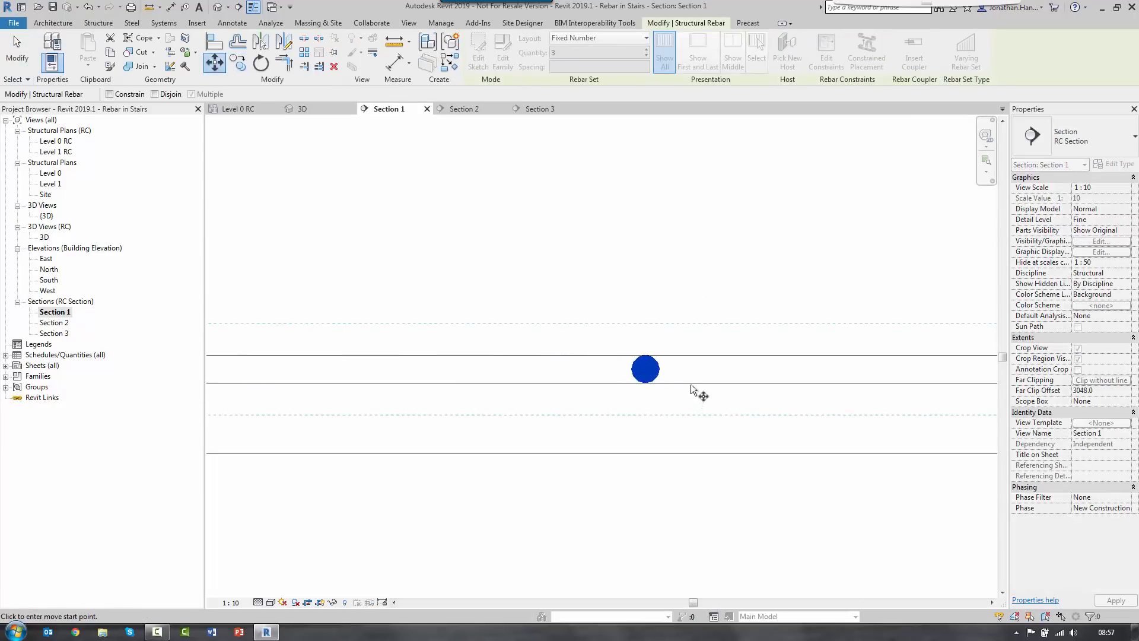
{"action": "left_click", "coordinate": [691, 384]}
{"action": "left_click", "coordinate": [687, 359]}
{"action": "scroll", "coordinate": [676, 350], "scroll_direction": "down", "scroll_amount": 5}
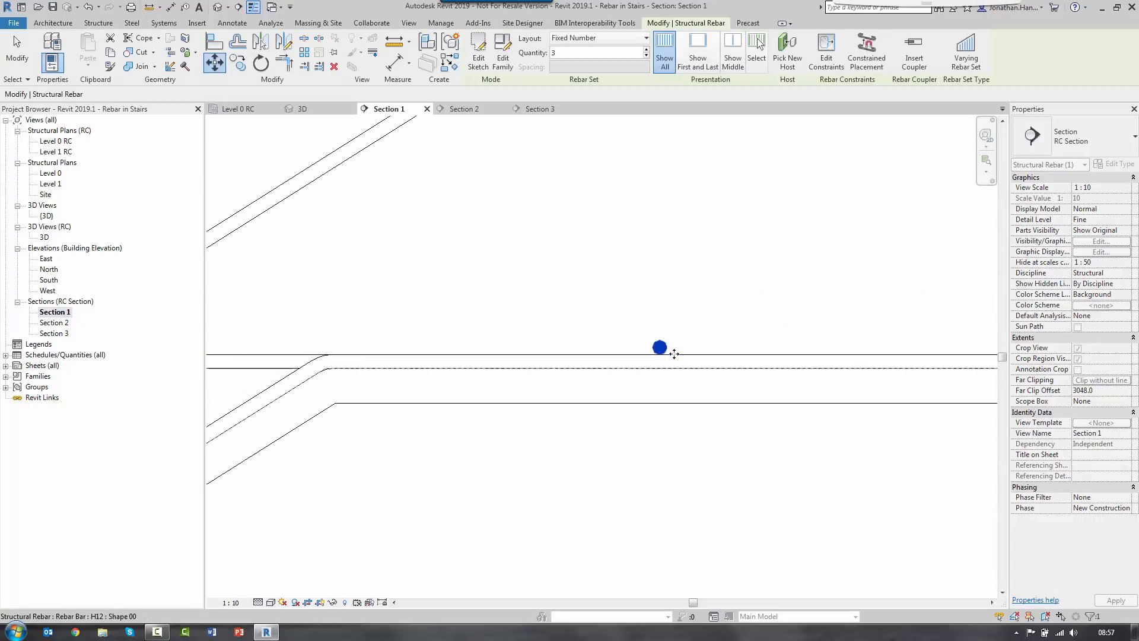
{"action": "left_click", "coordinate": [675, 311]}
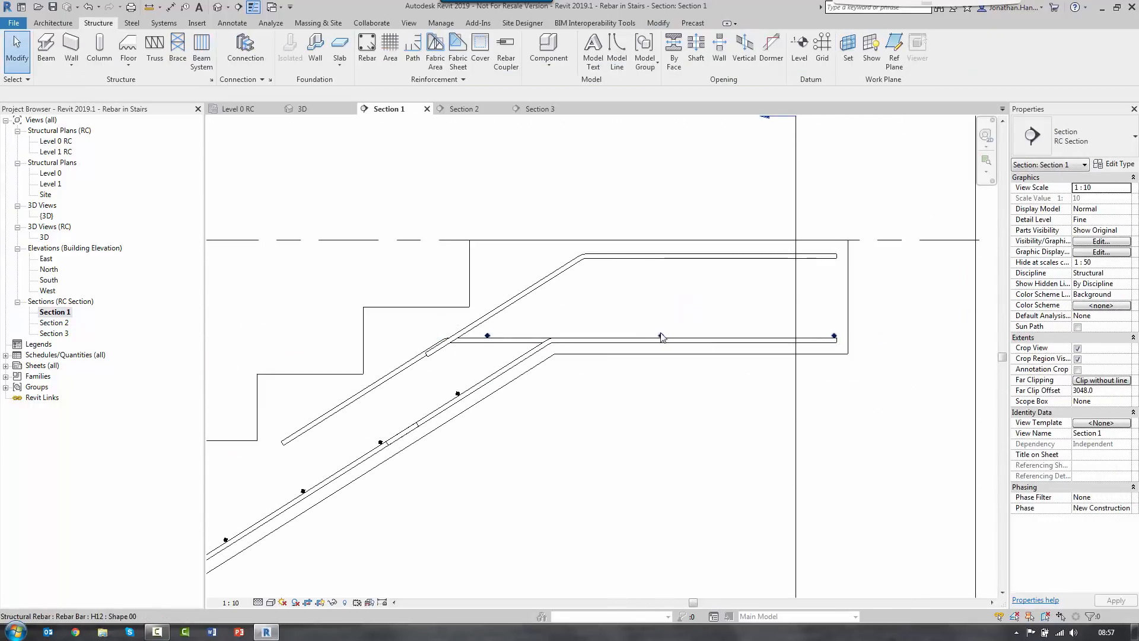
{"action": "scroll", "coordinate": [662, 337], "scroll_direction": "down", "scroll_amount": 3}
{"action": "scroll", "coordinate": [398, 421], "scroll_direction": "up", "scroll_amount": 4}
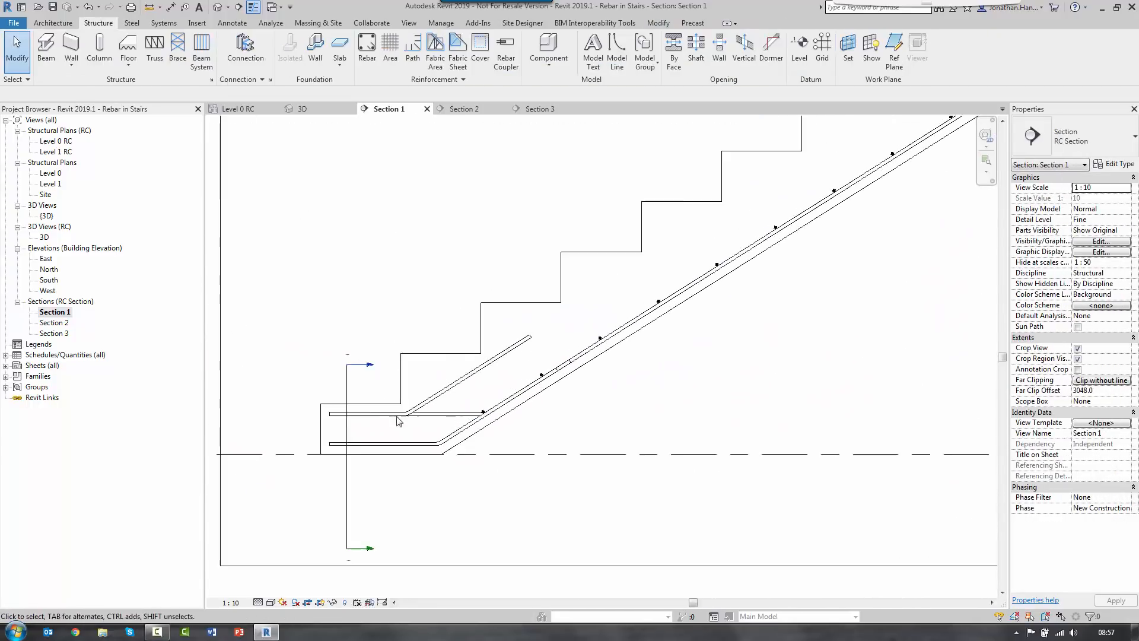
Step: Place a Fixed Number set of three H12 shape 00 bars perpendicular to cover along the bottom landing's lower bars in Section 1
{"action": "scroll", "coordinate": [391, 423], "scroll_direction": "up", "scroll_amount": 2}
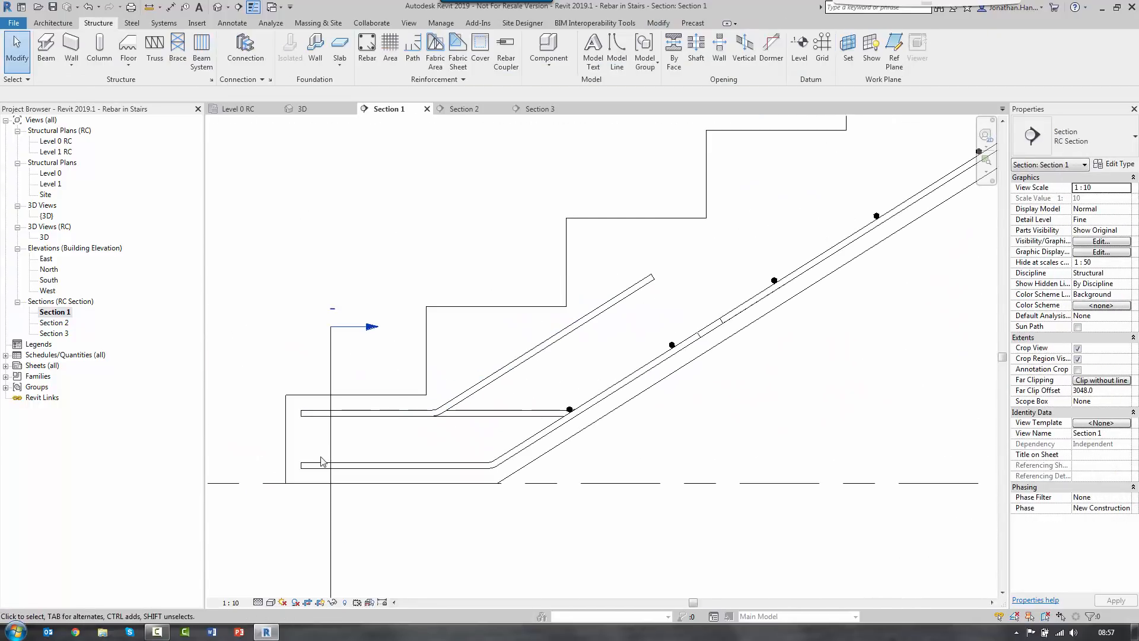
{"action": "left_click", "coordinate": [375, 51]}
{"action": "left_click", "coordinate": [892, 38]}
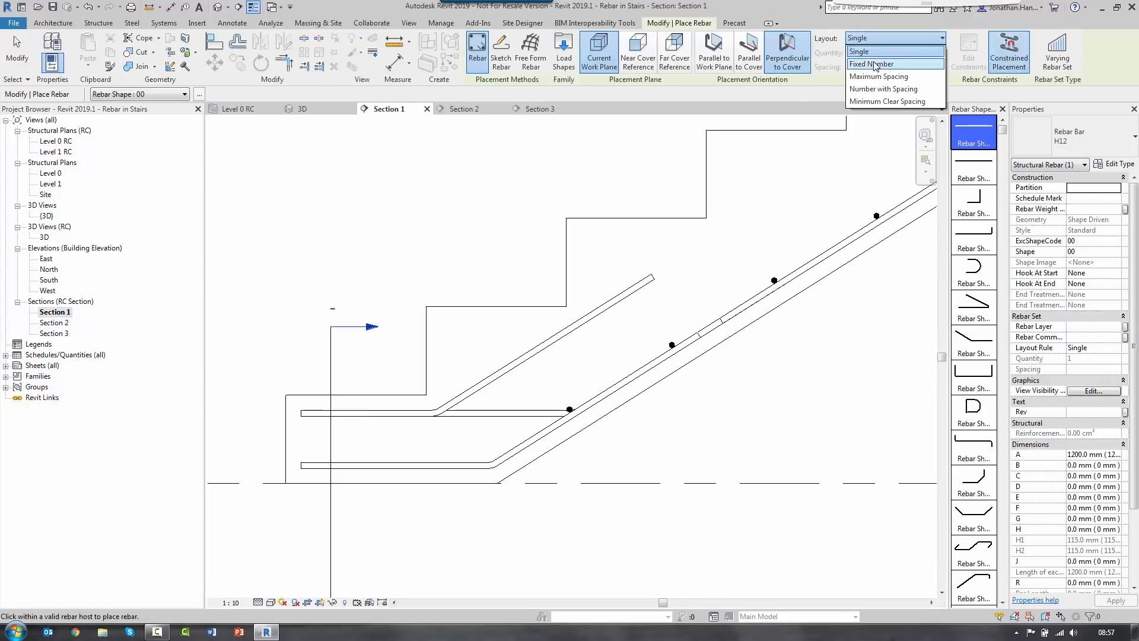
{"action": "left_click", "coordinate": [874, 64]}
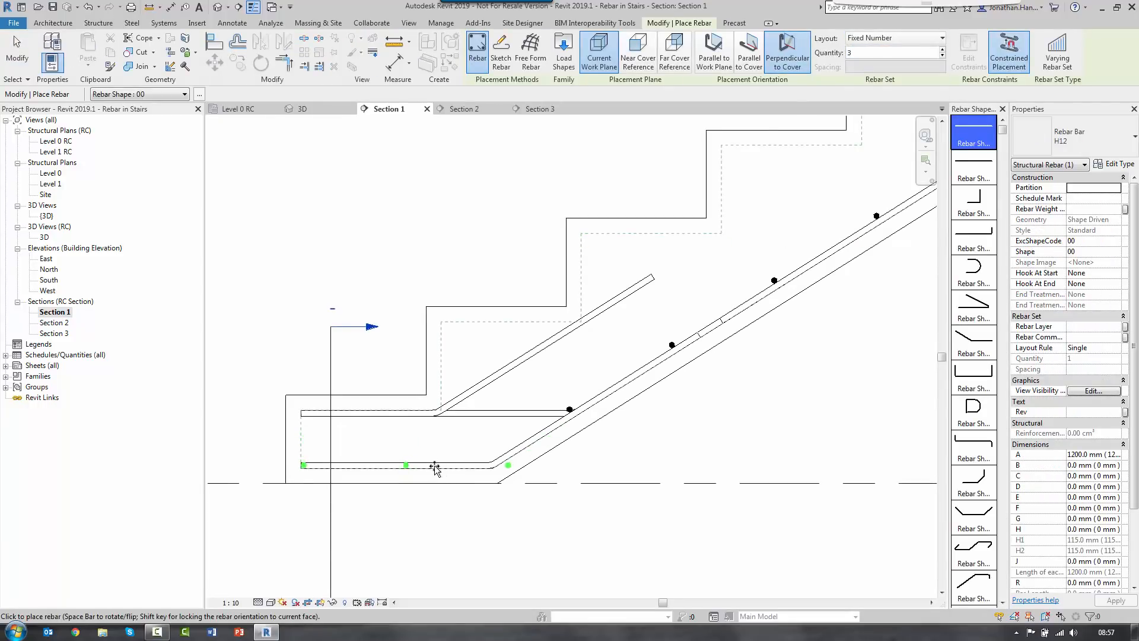
{"action": "left_click", "coordinate": [402, 466]}
{"action": "key", "text": "Escape"}
Step: Move the bottom landing's transverse bar set up by one bar diameter so it rests on the lower landing bars
{"action": "scroll", "coordinate": [403, 466], "scroll_direction": "up", "scroll_amount": 2}
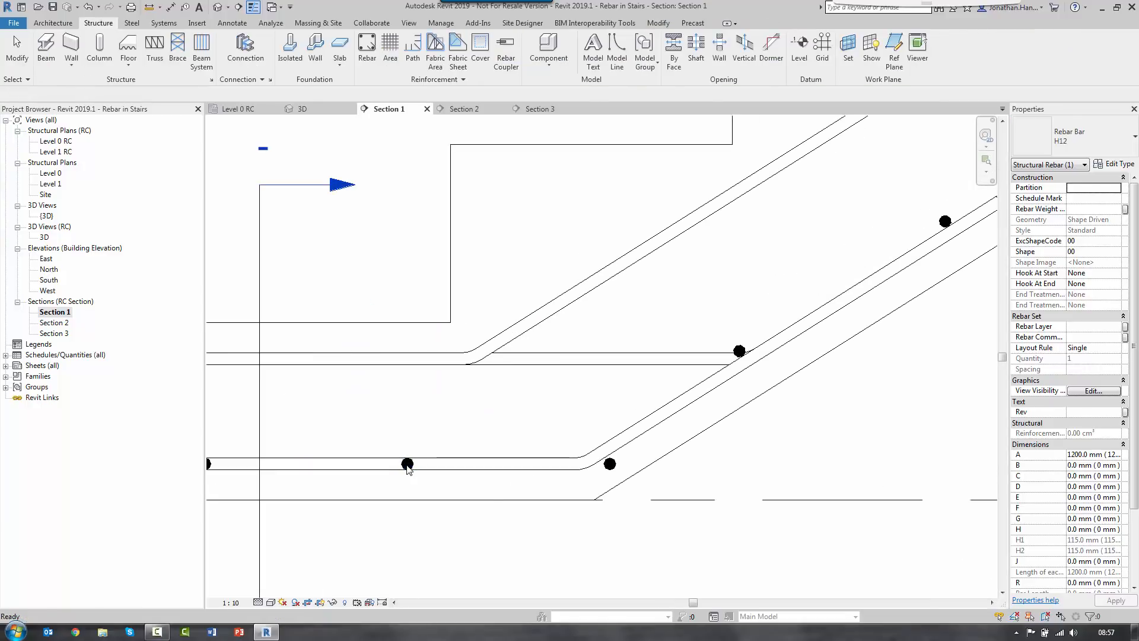
{"action": "left_click", "coordinate": [406, 465]}
{"action": "left_click", "coordinate": [213, 67]}
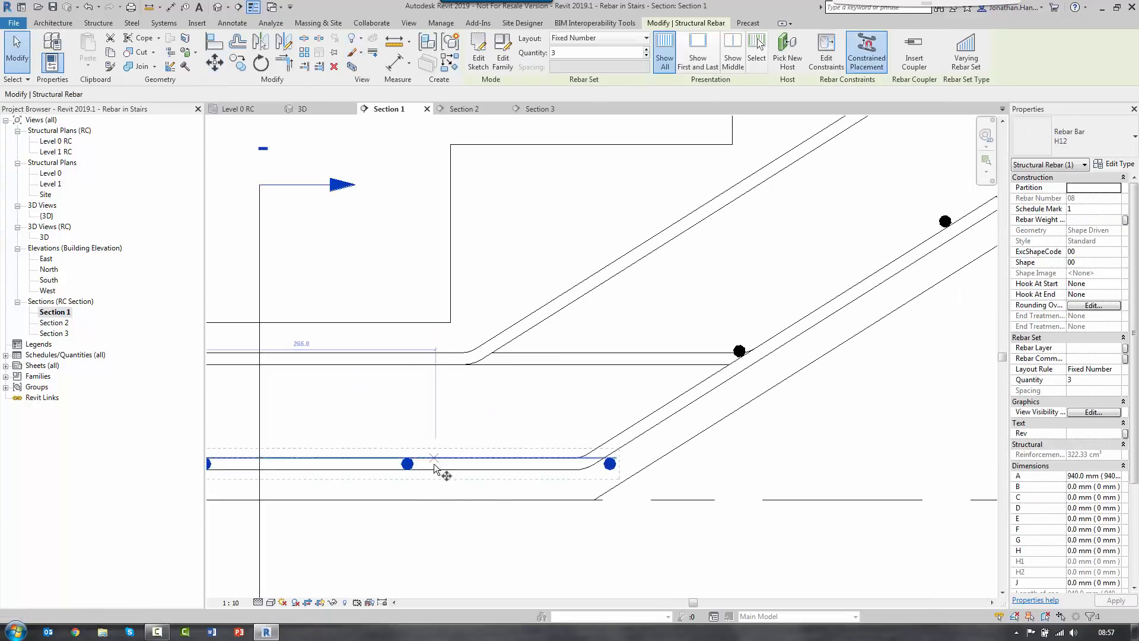
{"action": "scroll", "coordinate": [393, 463], "scroll_direction": "up", "scroll_amount": 2}
{"action": "left_click", "coordinate": [391, 465]}
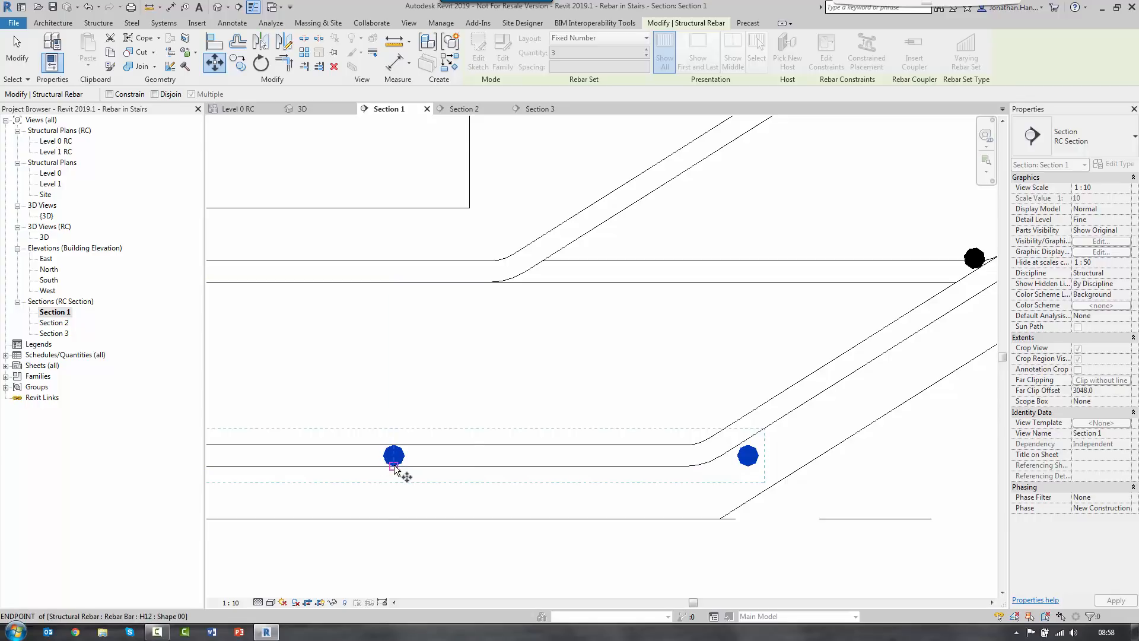
{"action": "left_click", "coordinate": [394, 445]}
{"action": "scroll", "coordinate": [465, 416], "scroll_direction": "down", "scroll_amount": 2}
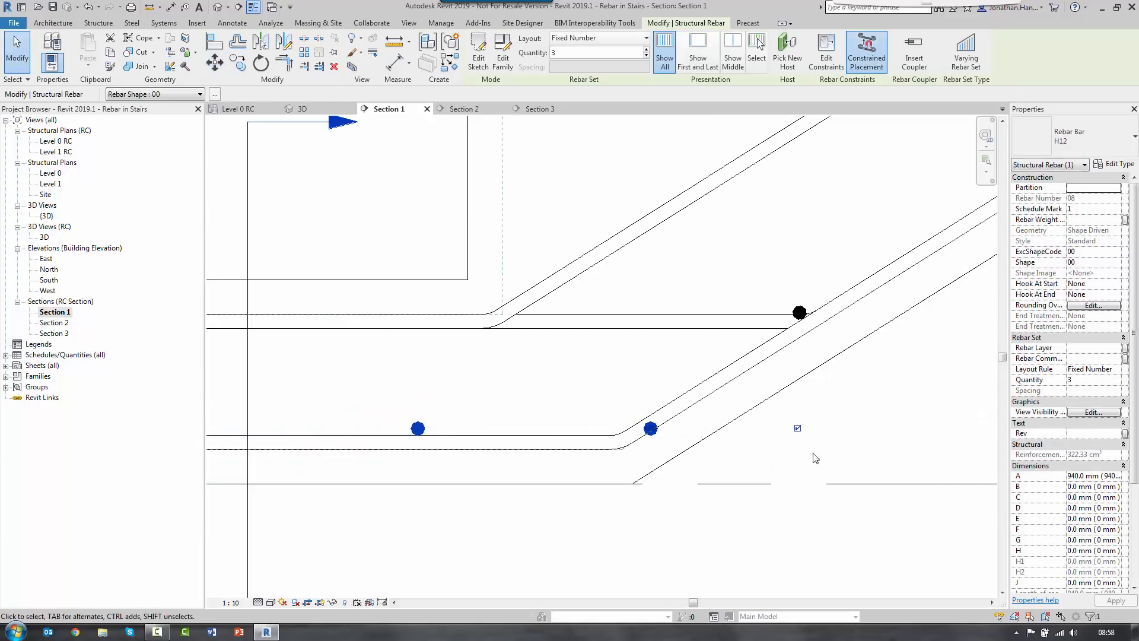
Step: Pull the flight-side end of the bottom landing's transverse set back to where the lower bars bend, and deselect it
{"action": "scroll", "coordinate": [795, 427], "scroll_direction": "down", "scroll_amount": 2}
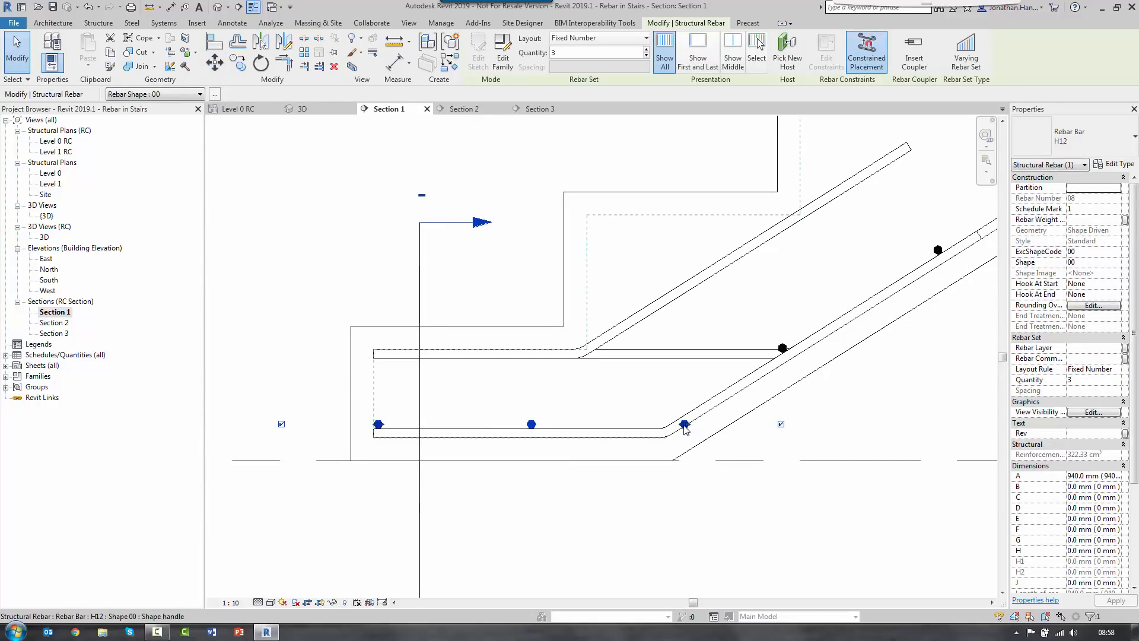
{"action": "left_click_drag", "start_coordinate": [685, 429], "coordinate": [664, 420]}
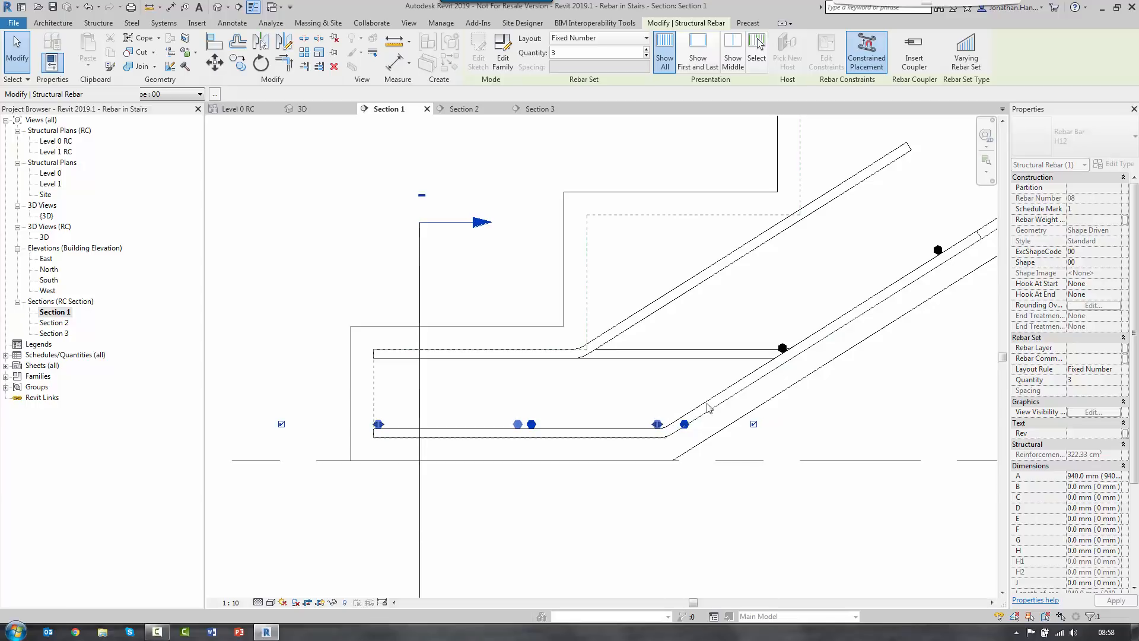
{"action": "left_click", "coordinate": [345, 509]}
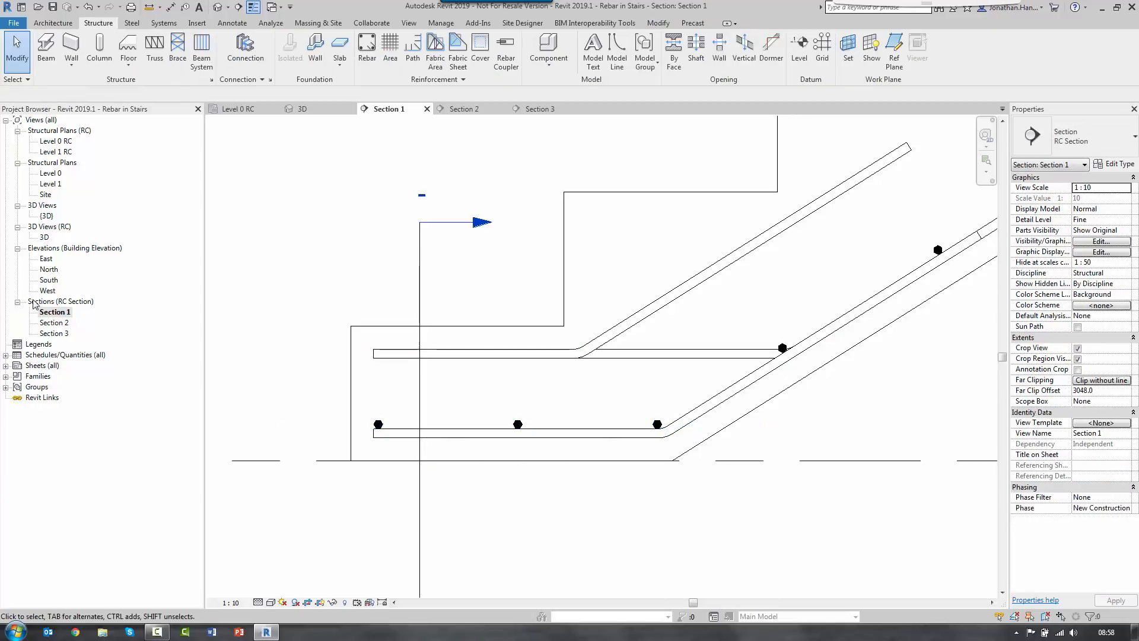
Step: In the 3D view, select all rebar in the host and show it unobscured and as solid in view 3D
{"action": "double_click", "coordinate": [45, 237]}
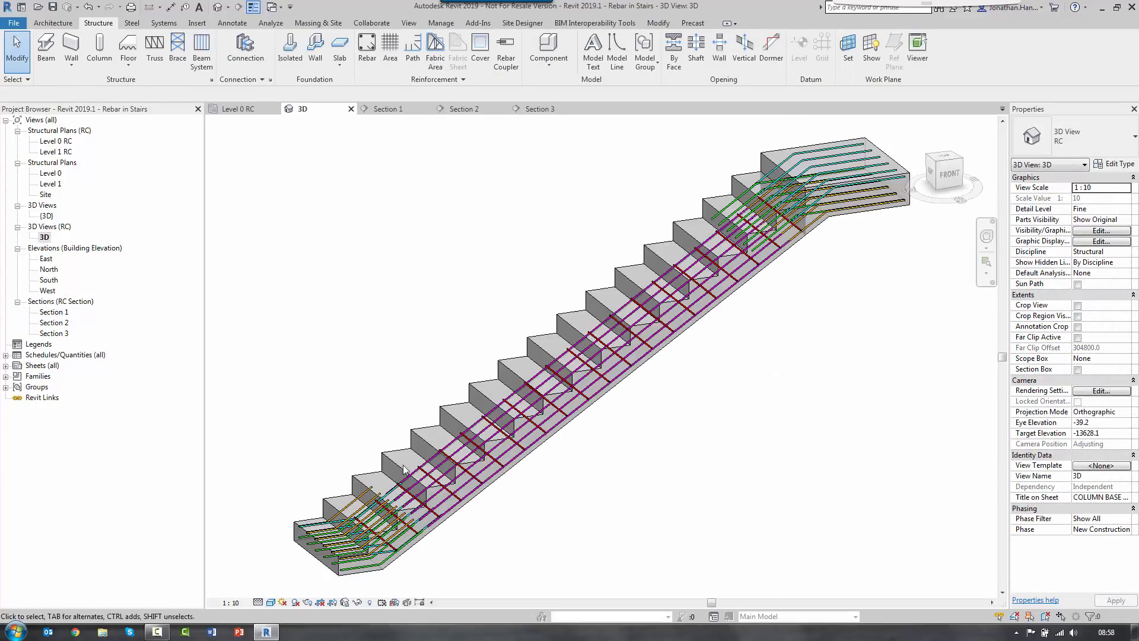
{"action": "left_click", "coordinate": [464, 454]}
{"action": "right_click", "coordinate": [464, 454]}
{"action": "left_click", "coordinate": [546, 278]}
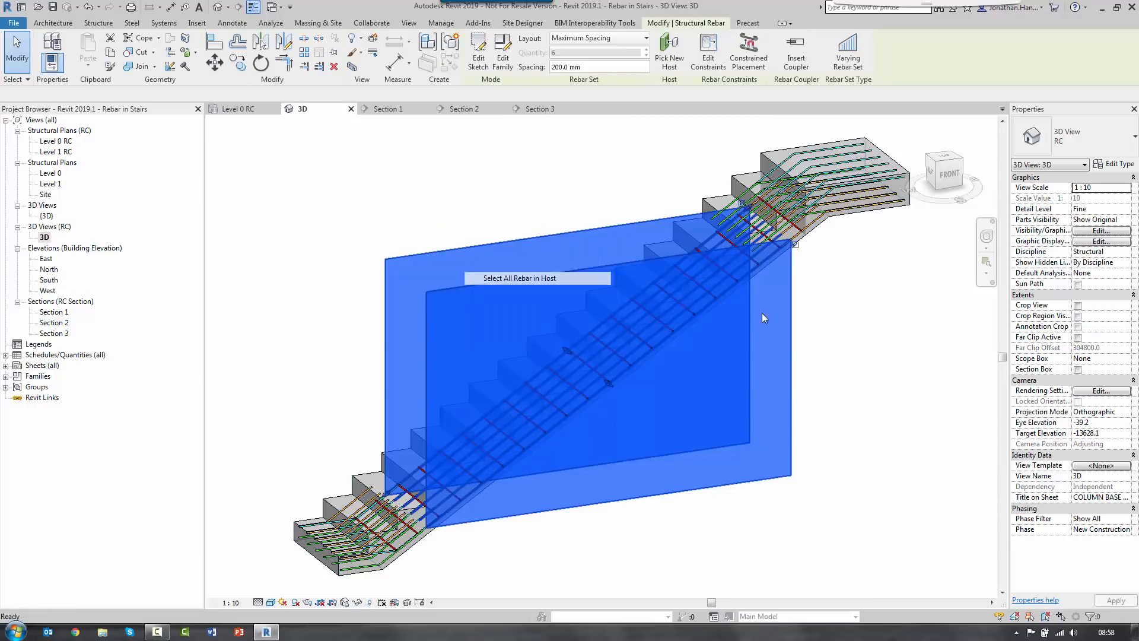
{"action": "left_click", "coordinate": [1093, 412]}
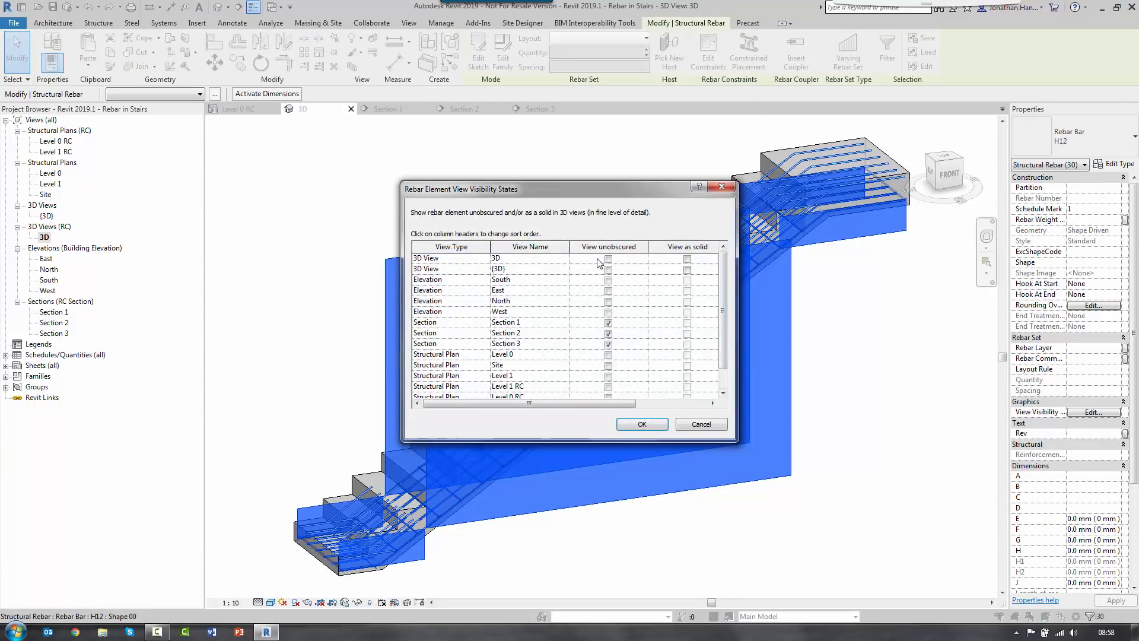
{"action": "left_click", "coordinate": [687, 260]}
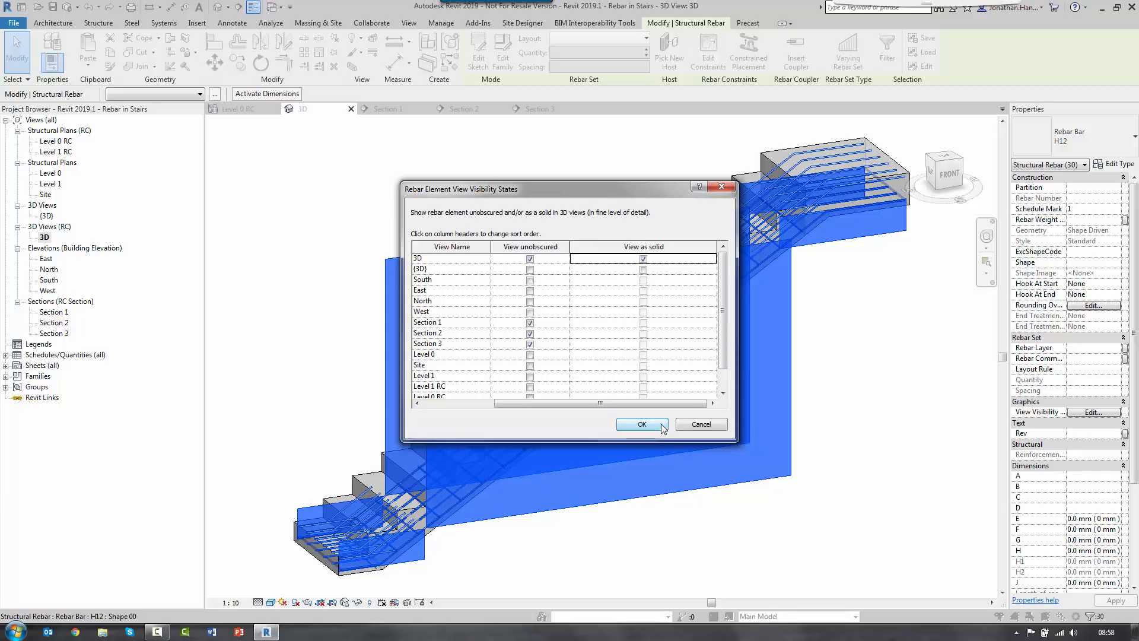
{"action": "left_click", "coordinate": [642, 424]}
{"action": "left_click", "coordinate": [694, 442]}
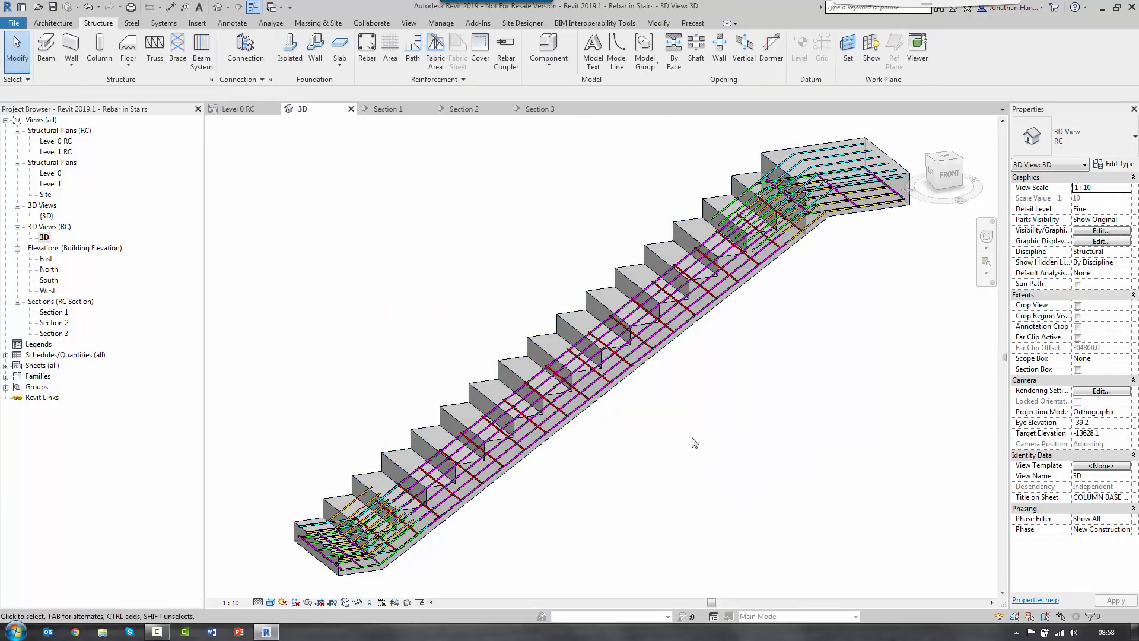
{"action": "mouse_move", "coordinate": [694, 442]}
{"action": "middle_mouse_down", "text": "shift"}
{"action": "mouse_move", "coordinate": [770, 447]}
{"action": "mouse_move", "coordinate": [753, 452]}
{"action": "mouse_move", "coordinate": [599, 399]}
{"action": "mouse_move", "coordinate": [694, 444]}
{"action": "middle_mouse_up", "text": "shift"}
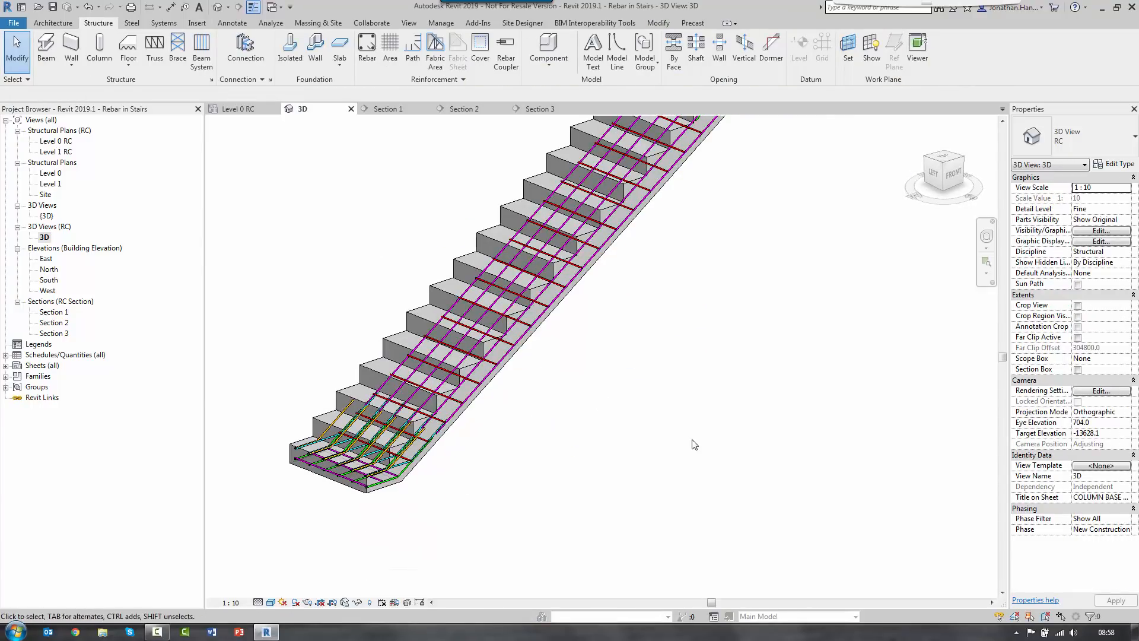
{"action": "middle_click", "coordinate": [691, 440]}
{"action": "middle_click", "coordinate": [692, 440]}
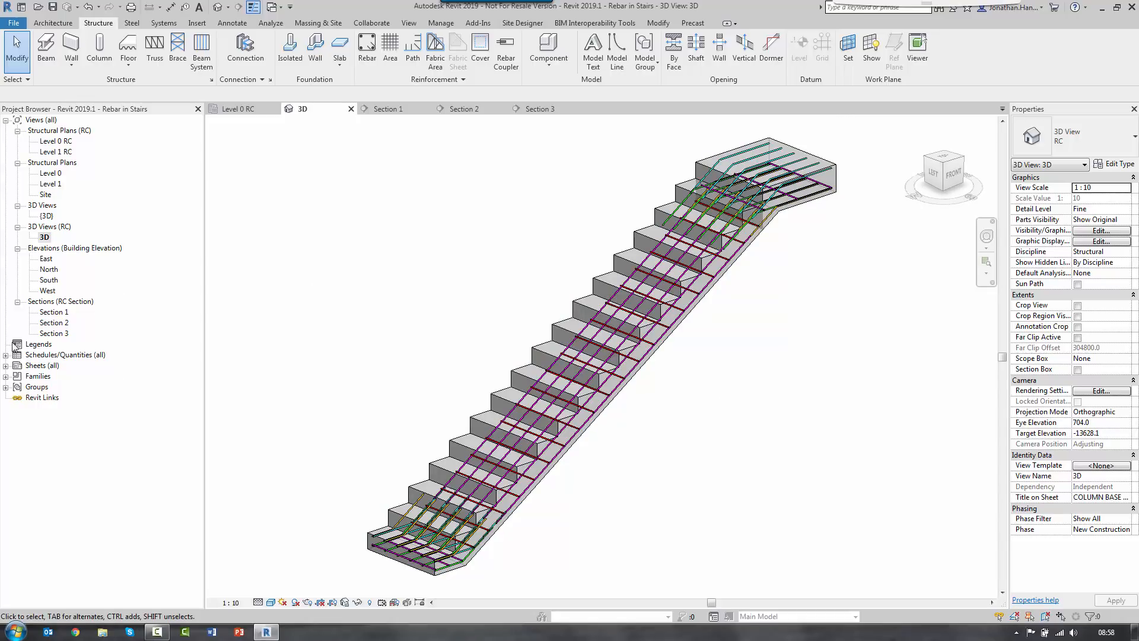
Step: Return to Section 1 and hide the whole levels category in that view
{"action": "double_click", "coordinate": [48, 312]}
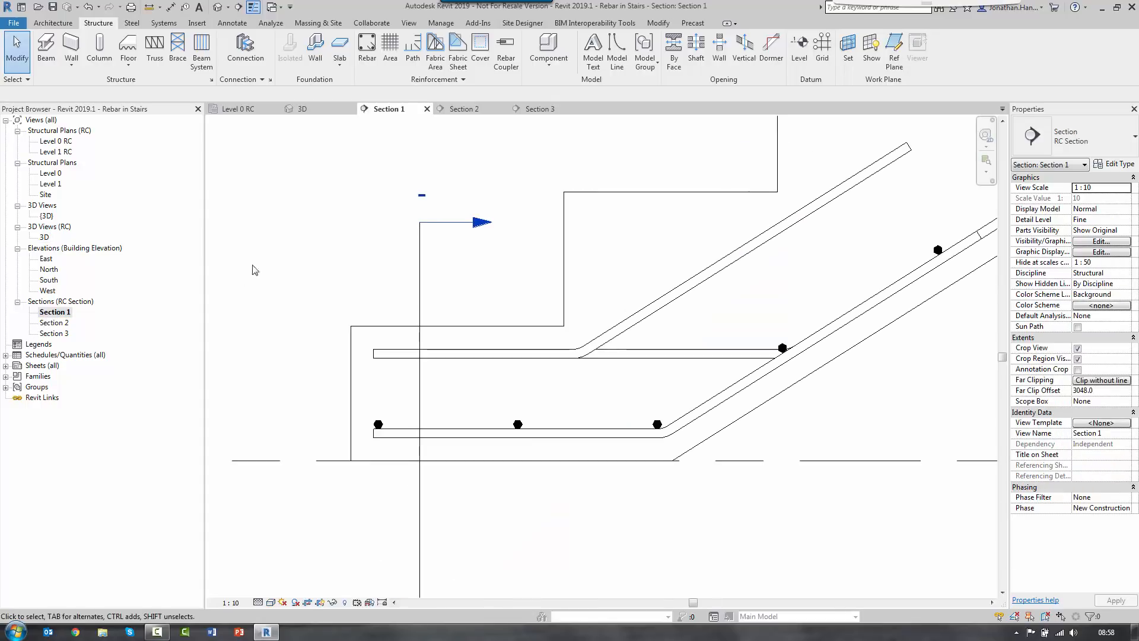
{"action": "middle_click", "coordinate": [277, 241]}
{"action": "middle_click", "coordinate": [277, 241]}
{"action": "scroll", "coordinate": [469, 278], "scroll_direction": "down", "scroll_amount": 2}
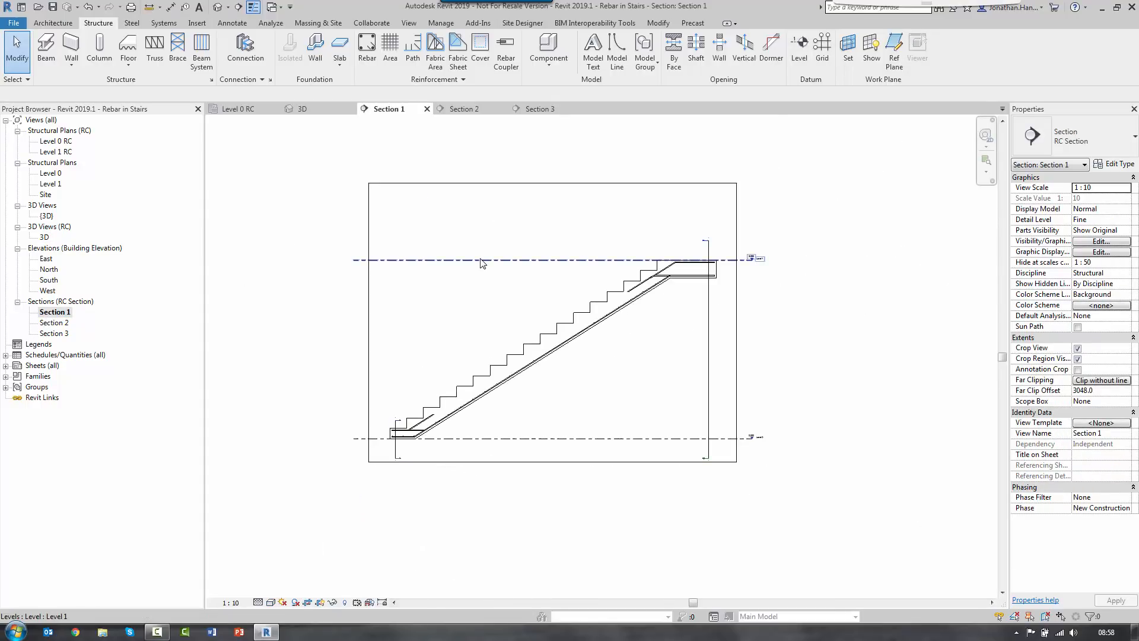
{"action": "right_click", "coordinate": [481, 261]}
{"action": "mouse_move", "coordinate": [552, 385]}
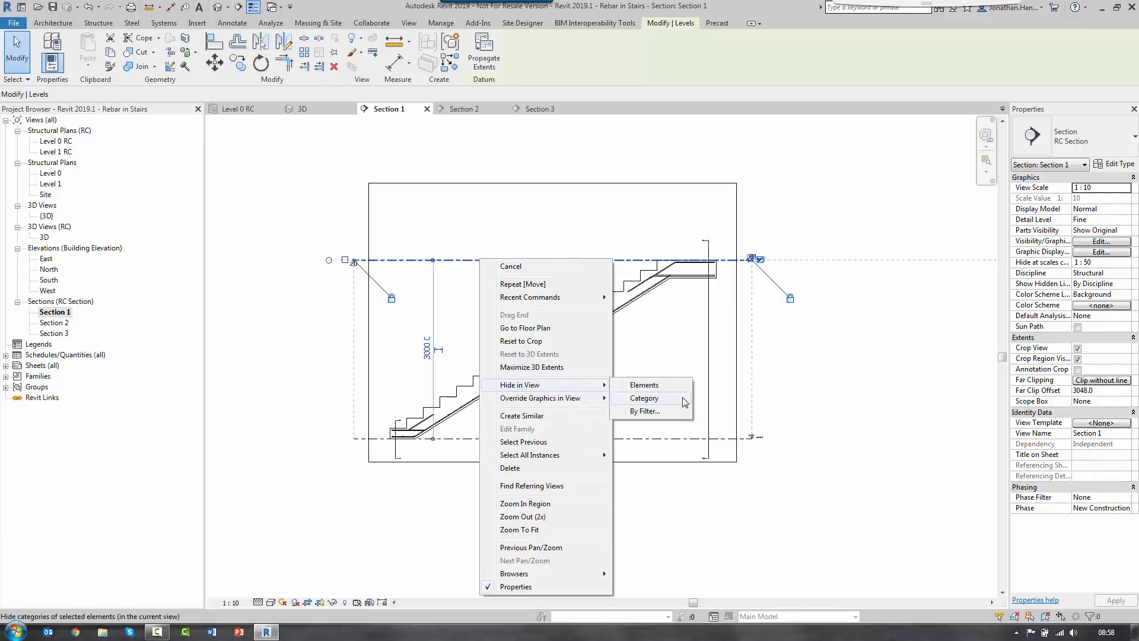
{"action": "left_click", "coordinate": [674, 403]}
{"action": "middle_click", "coordinate": [812, 377]}
{"action": "middle_click", "coordinate": [812, 377]}
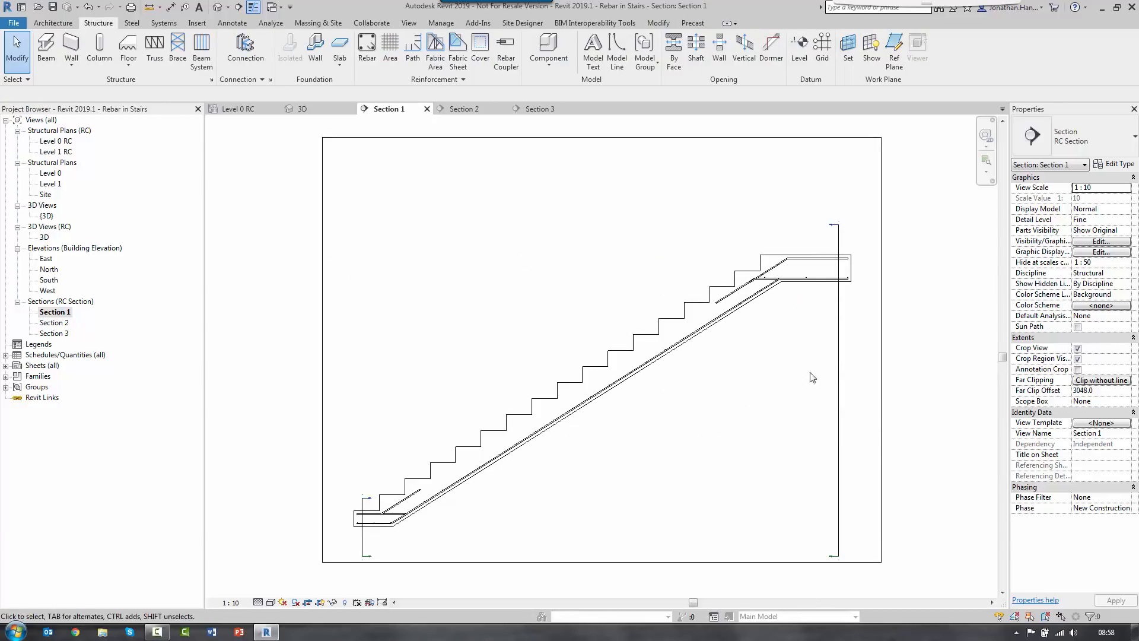
Step: Hide the whole section mark category in Section 1
{"action": "left_click", "coordinate": [837, 363]}
{"action": "right_click", "coordinate": [837, 363]}
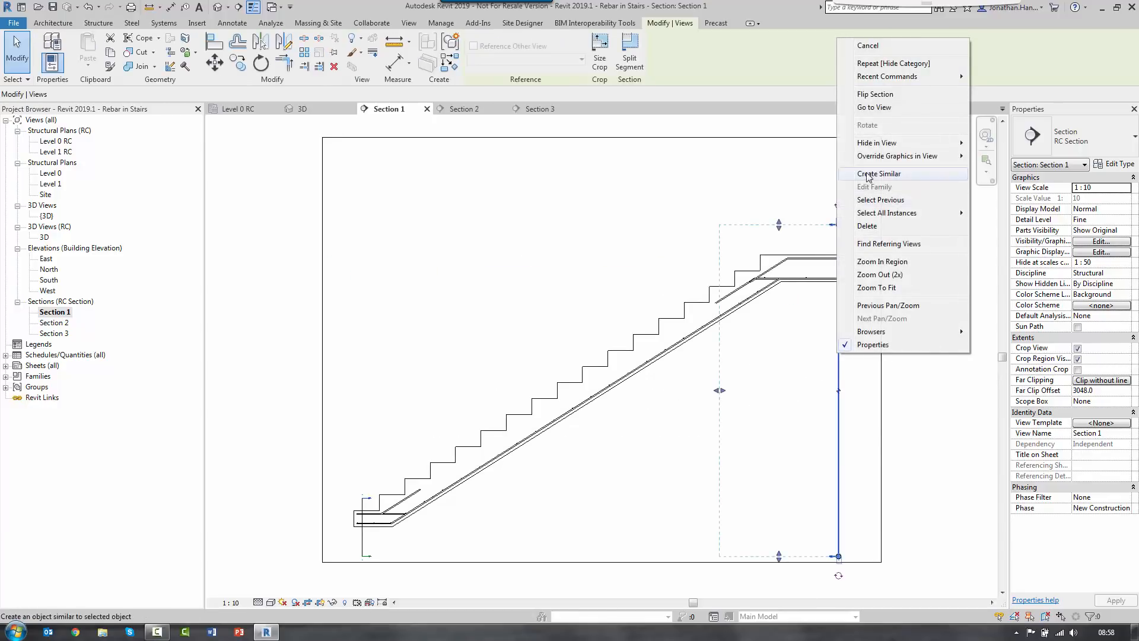
{"action": "mouse_move", "coordinate": [899, 143]}
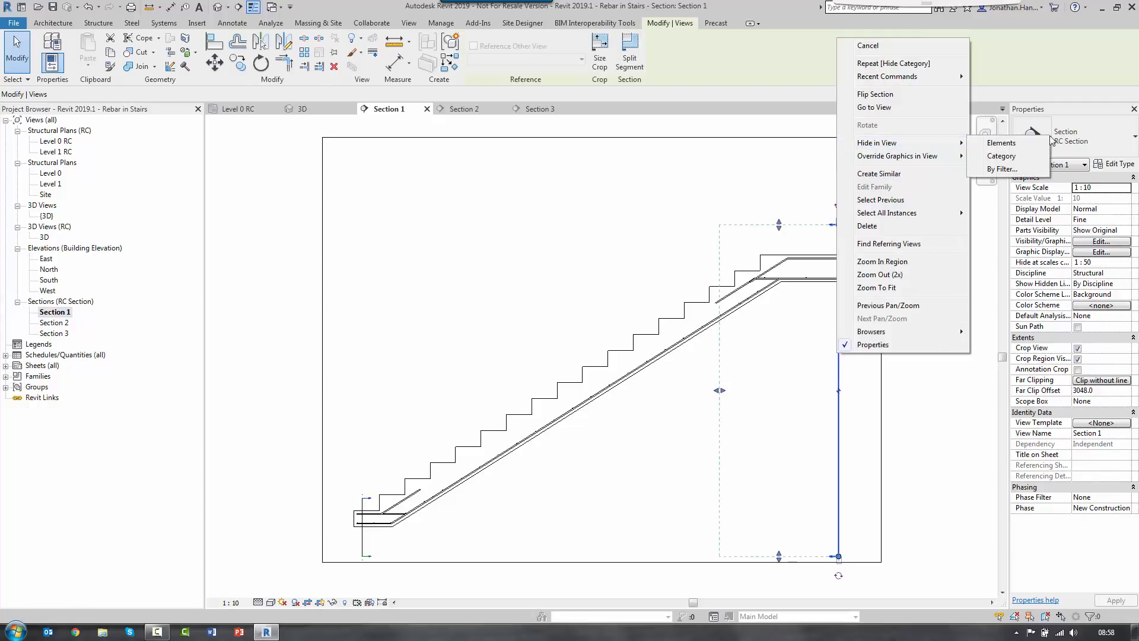
{"action": "left_click", "coordinate": [1030, 161]}
Step: Tighten Section 1's crop region around the stair by lowering its upper edge and raising its lower edge
{"action": "left_click", "coordinate": [603, 138]}
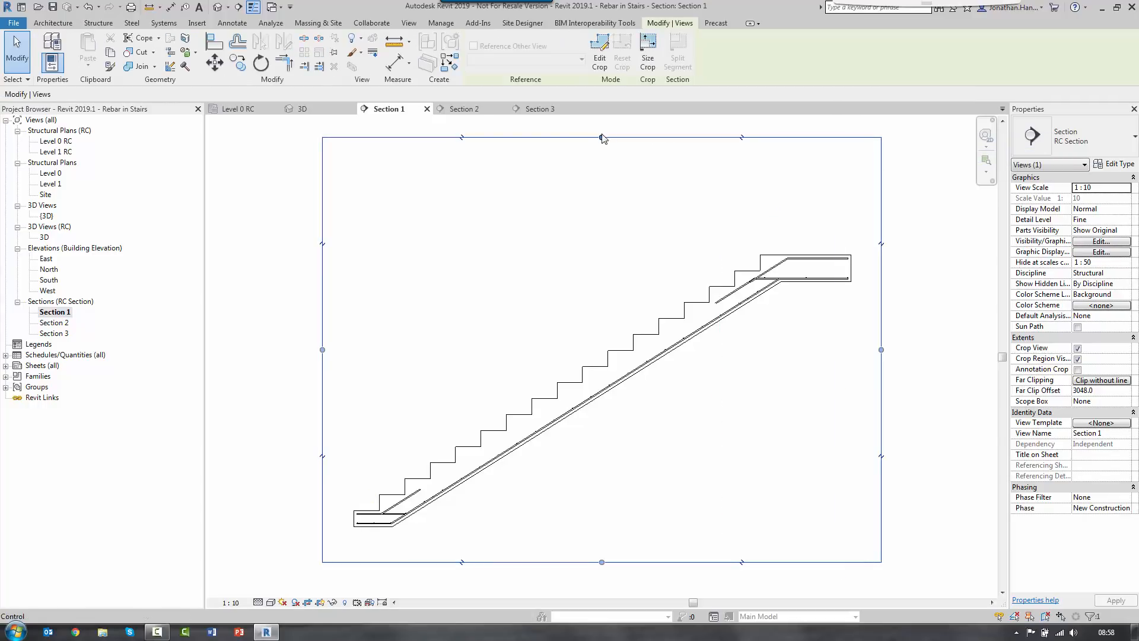
{"action": "left_click_drag", "start_coordinate": [603, 143], "coordinate": [602, 222]}
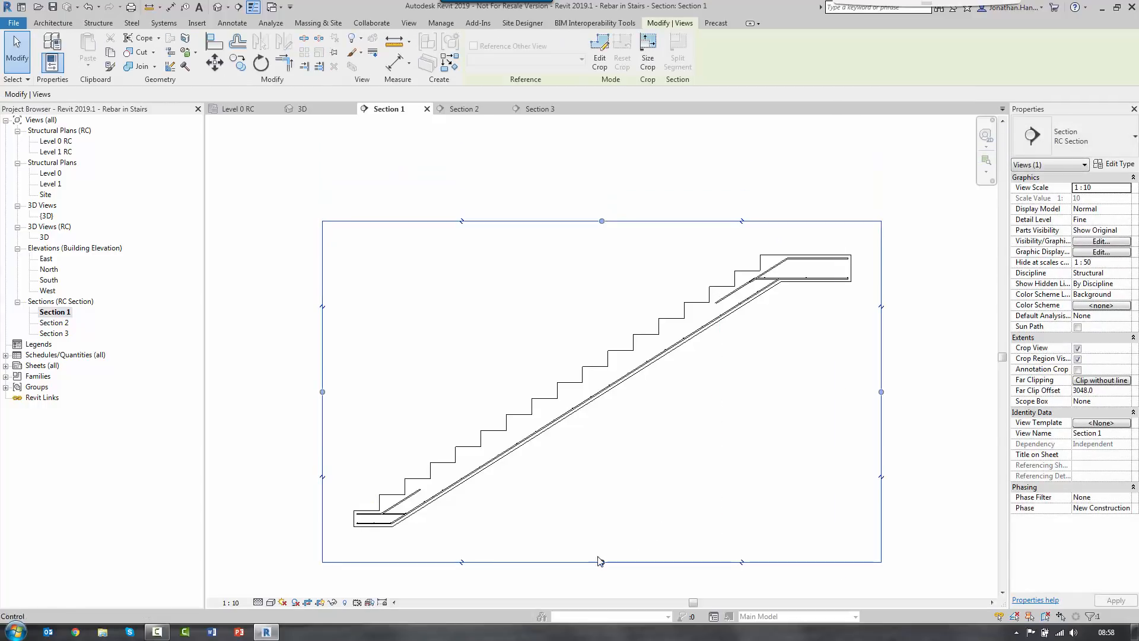
{"action": "left_click_drag", "start_coordinate": [598, 553], "coordinate": [599, 539]}
{"action": "left_click", "coordinate": [508, 350]}
{"action": "middle_click", "coordinate": [510, 351]}
{"action": "middle_click", "coordinate": [511, 351]}
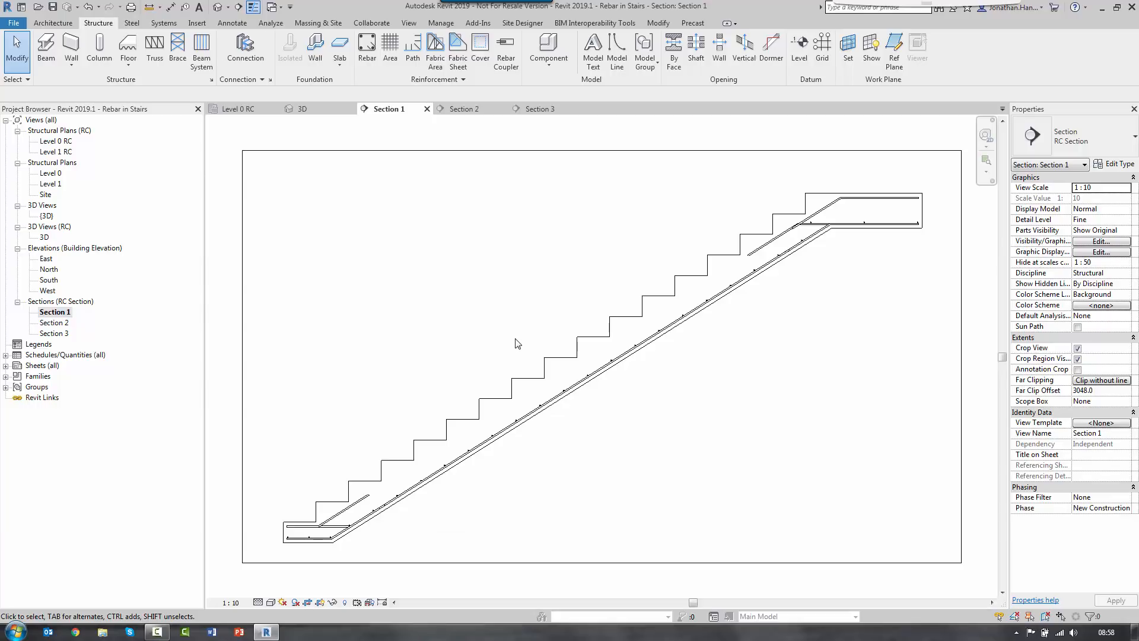
Step: Assign the RC Elevation view template to Section 1
{"action": "left_click", "coordinate": [1101, 423]}
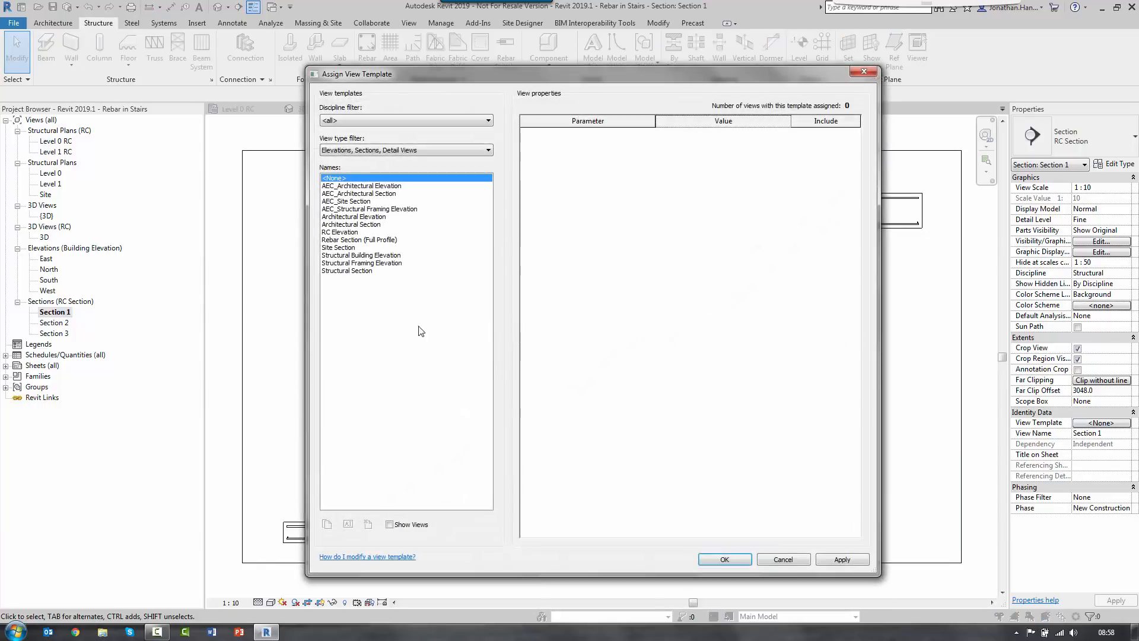
{"action": "left_click", "coordinate": [342, 232]}
{"action": "left_click", "coordinate": [724, 559]}
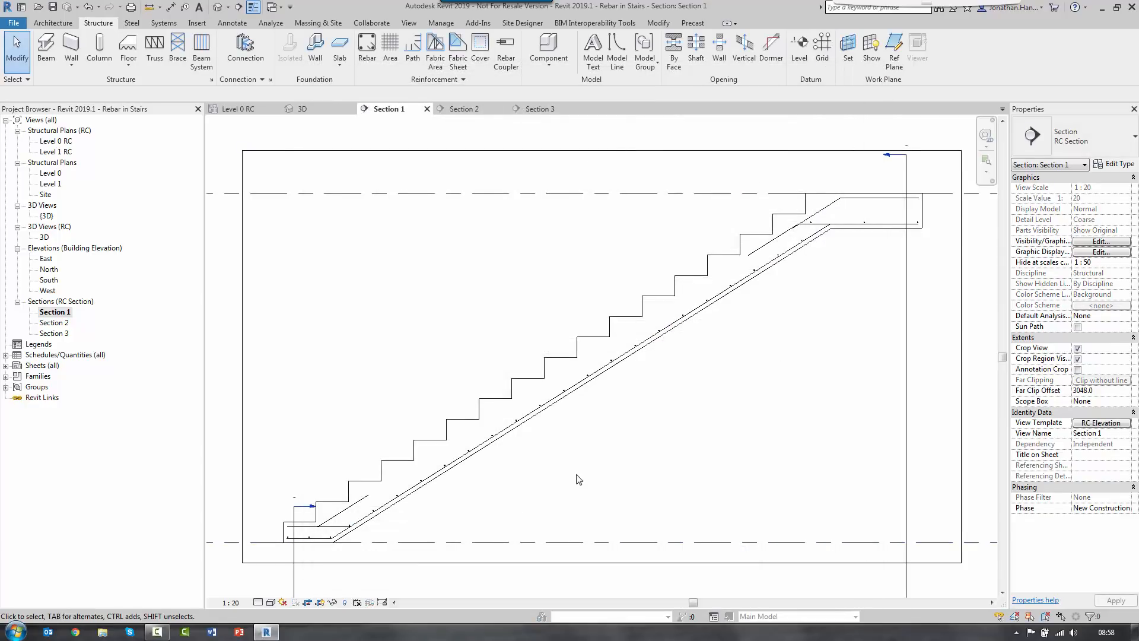
{"action": "scroll", "coordinate": [249, 538], "scroll_direction": "up", "scroll_amount": 5}
{"action": "scroll", "coordinate": [248, 538], "scroll_direction": "up", "scroll_amount": 3}
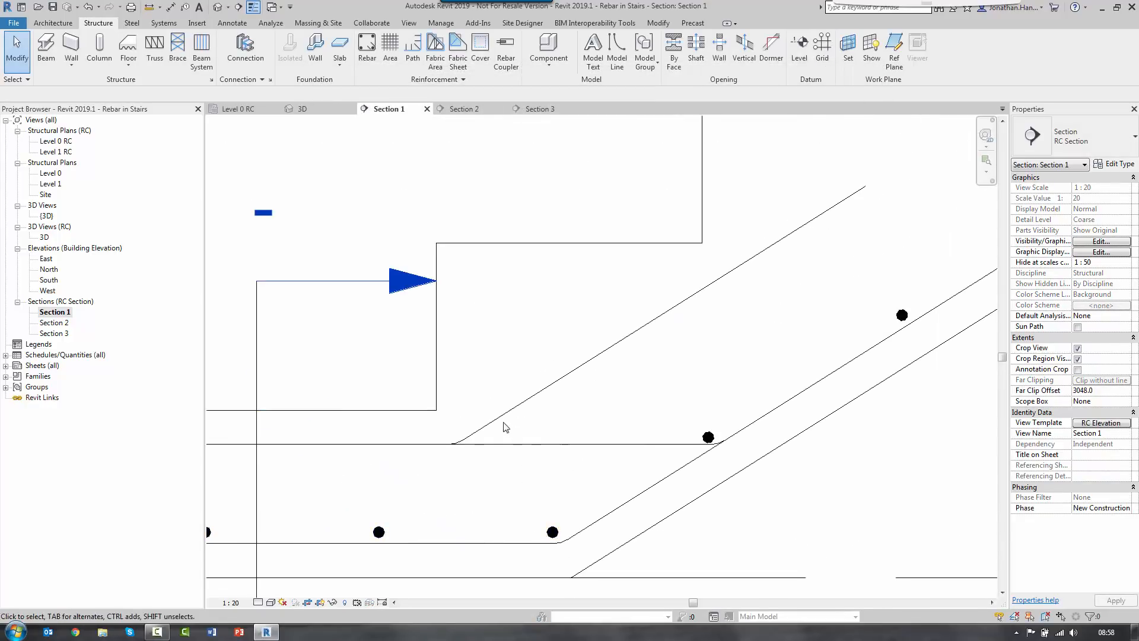
{"action": "scroll", "coordinate": [451, 356], "scroll_direction": "down", "scroll_amount": 4}
{"action": "left_click", "coordinate": [443, 475]}
{"action": "right_click", "coordinate": [446, 476]}
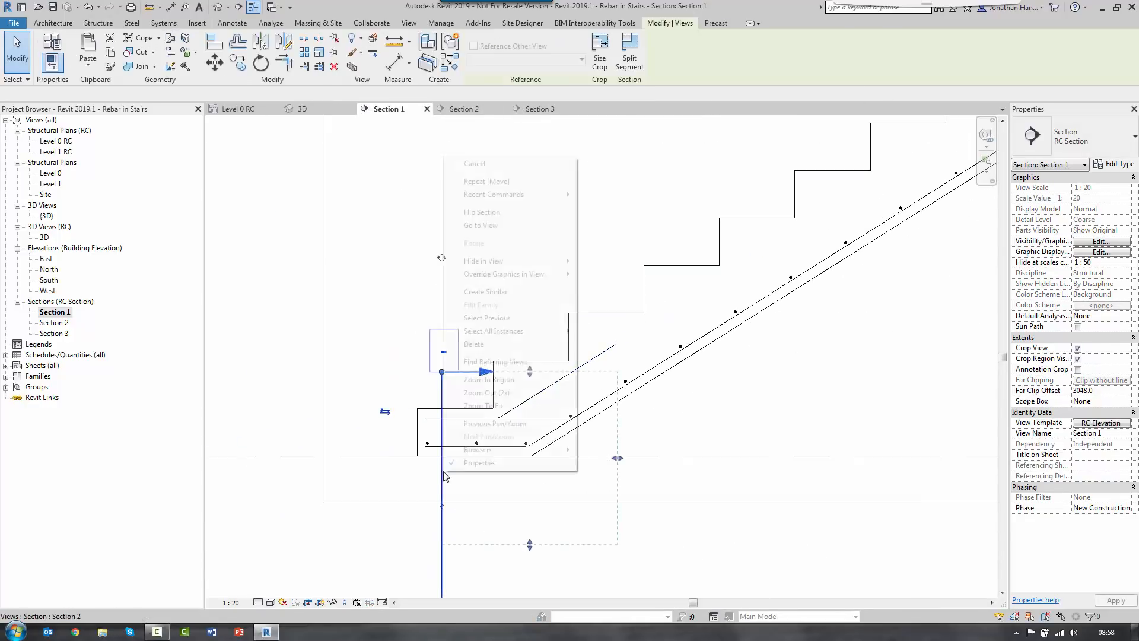
{"action": "mouse_move", "coordinate": [511, 273]}
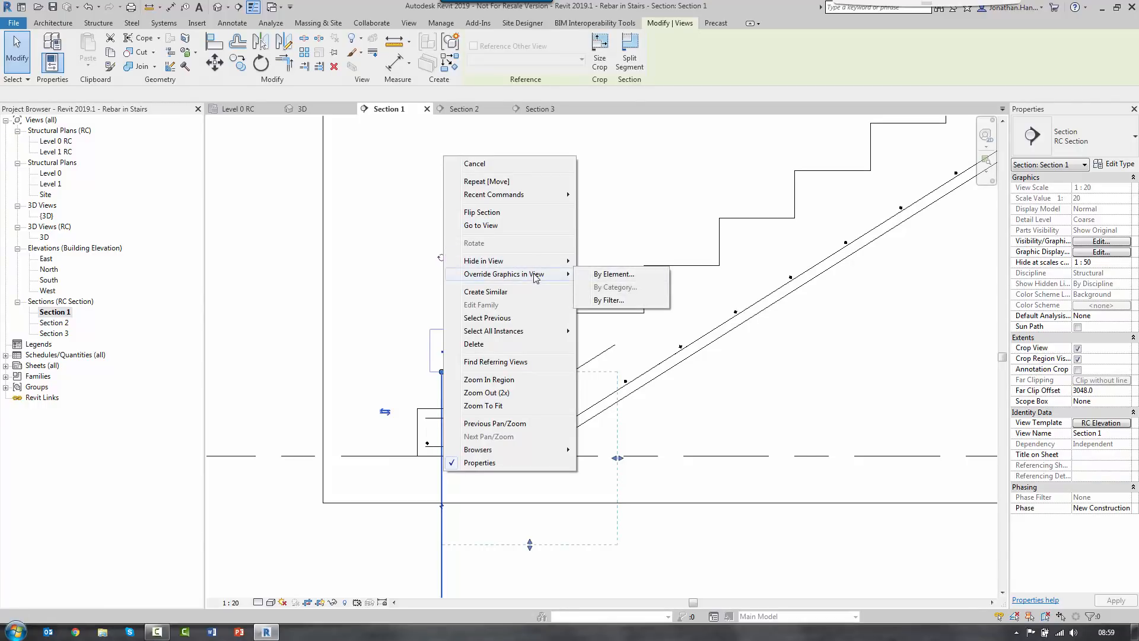
{"action": "left_click", "coordinate": [635, 213]}
{"action": "scroll", "coordinate": [568, 246], "scroll_direction": "down", "scroll_amount": 4}
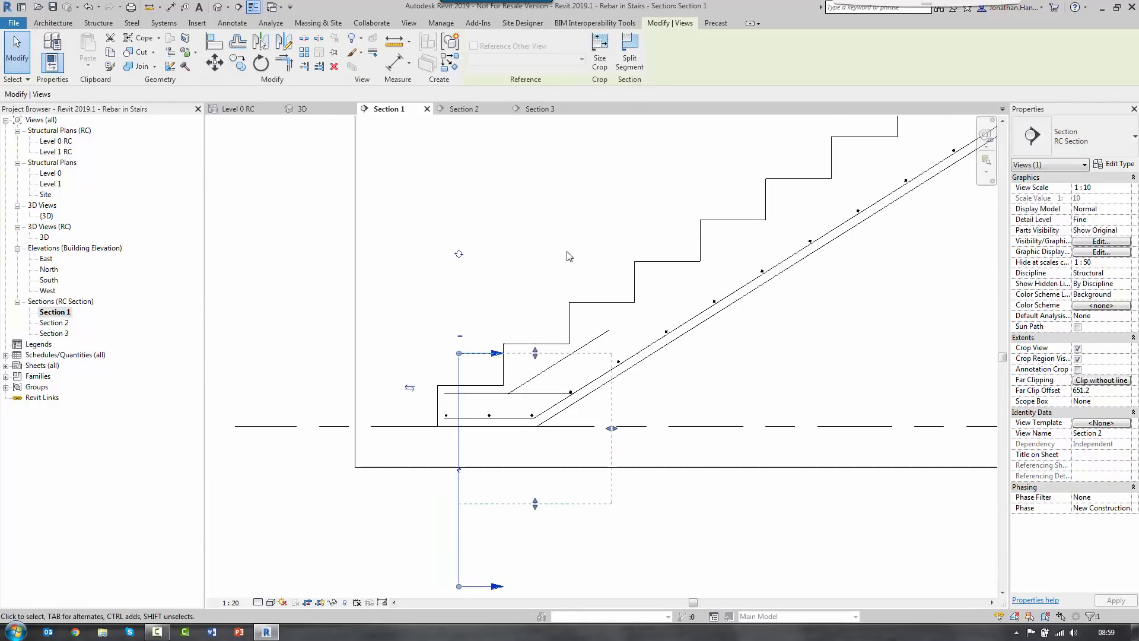
{"action": "left_click", "coordinate": [587, 381]}
Step: Set the Section 2 and Section 3 marks on the stair landings to hide at scales coarser than 1:10
{"action": "scroll", "coordinate": [608, 405], "scroll_direction": "down", "scroll_amount": 1}
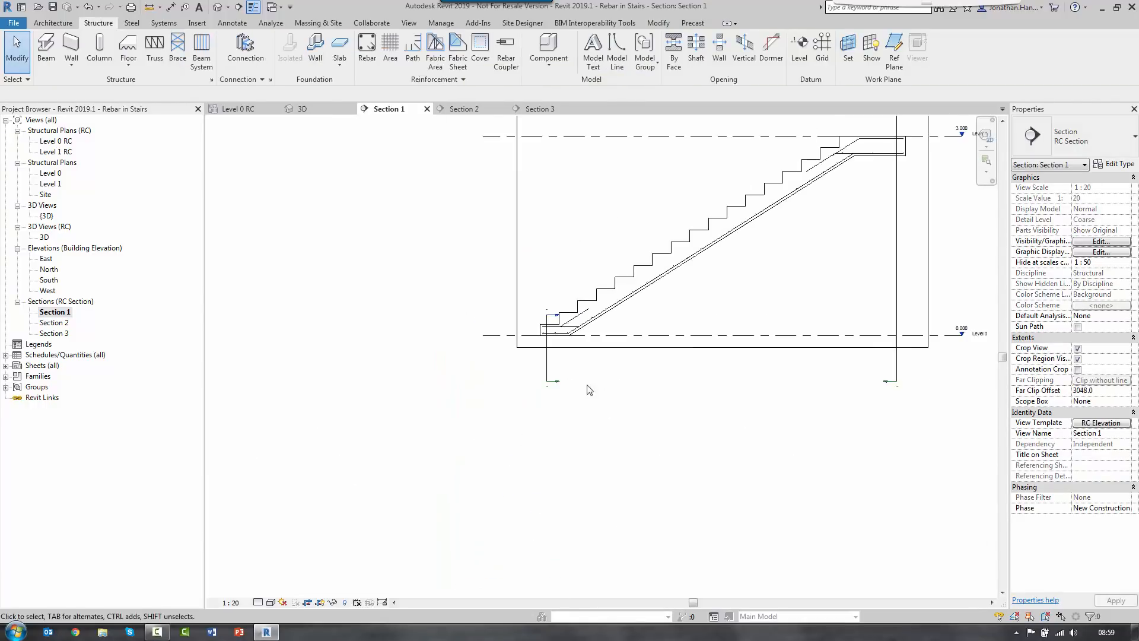
{"action": "left_click", "coordinate": [547, 362]}
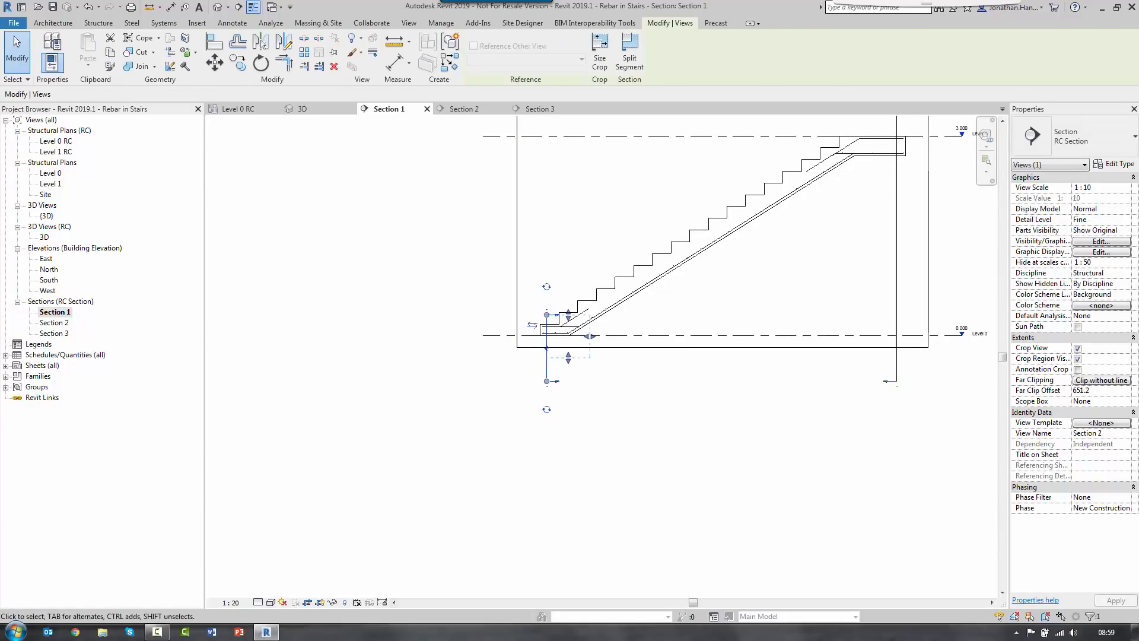
{"action": "left_click", "coordinate": [1126, 263]}
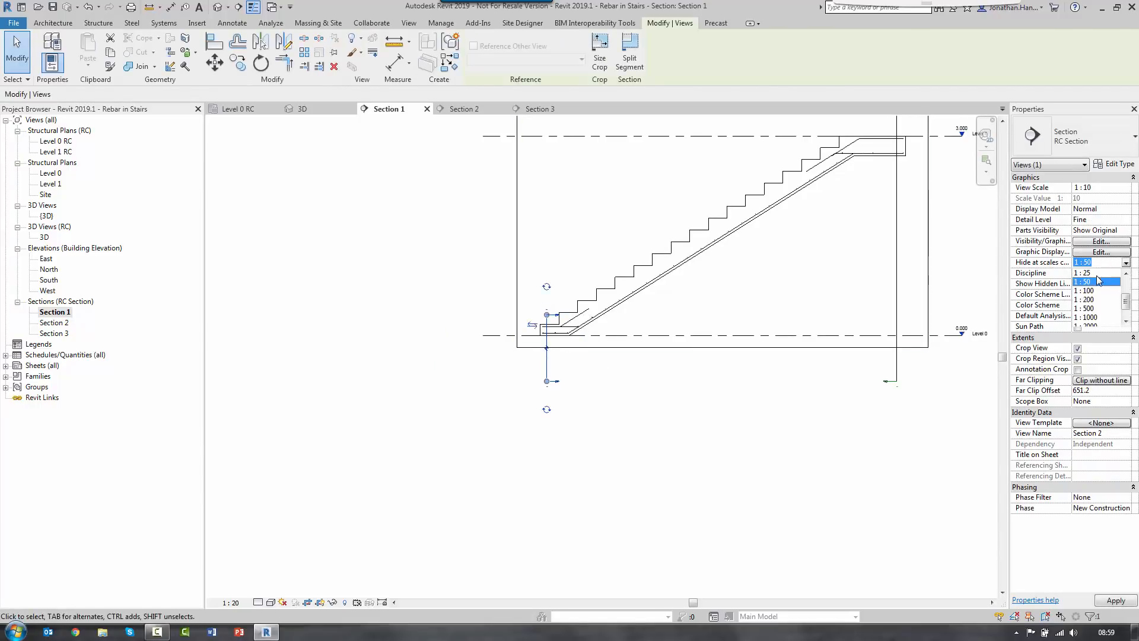
{"action": "left_click", "coordinate": [1094, 302]}
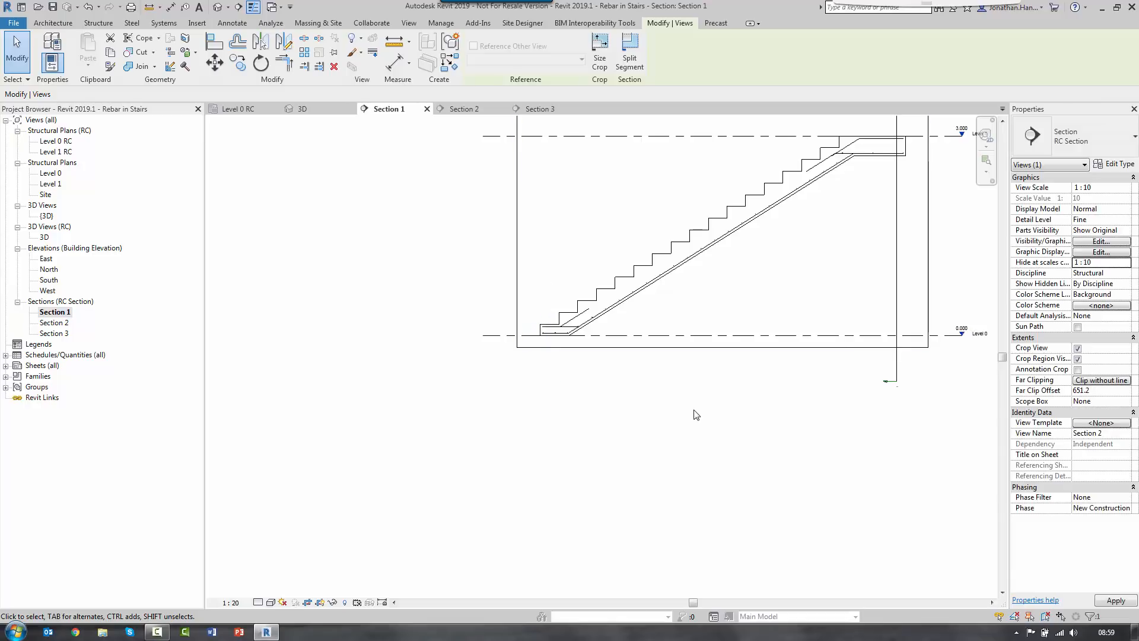
{"action": "middle_click_drag", "start_coordinate": [789, 337], "coordinate": [676, 409]}
{"action": "left_click", "coordinate": [782, 298]}
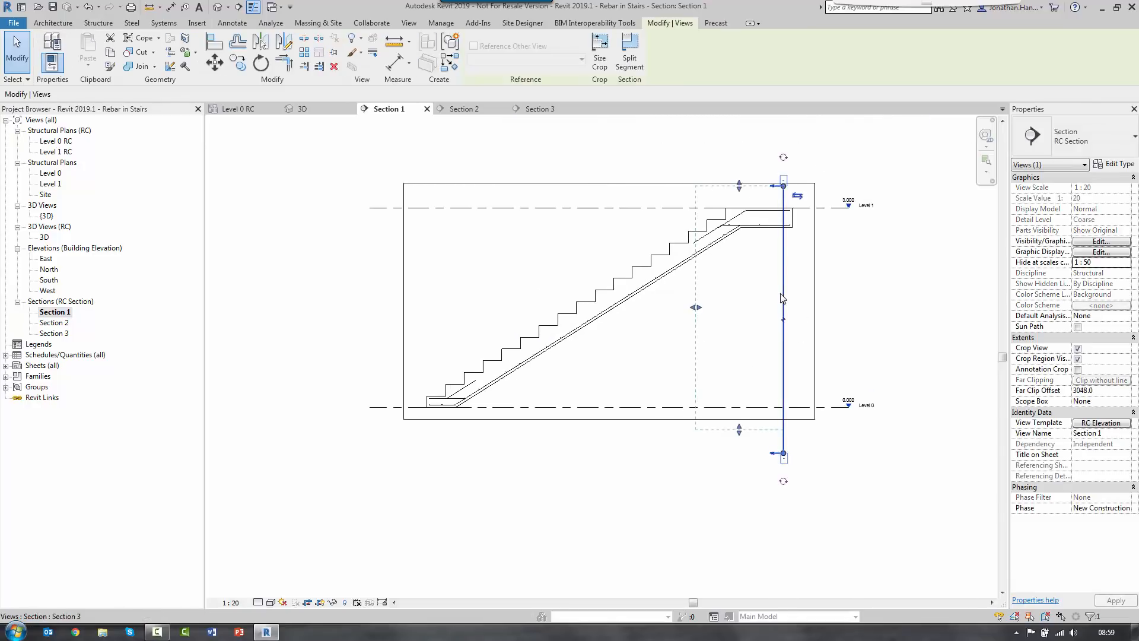
{"action": "left_click", "coordinate": [1126, 263]}
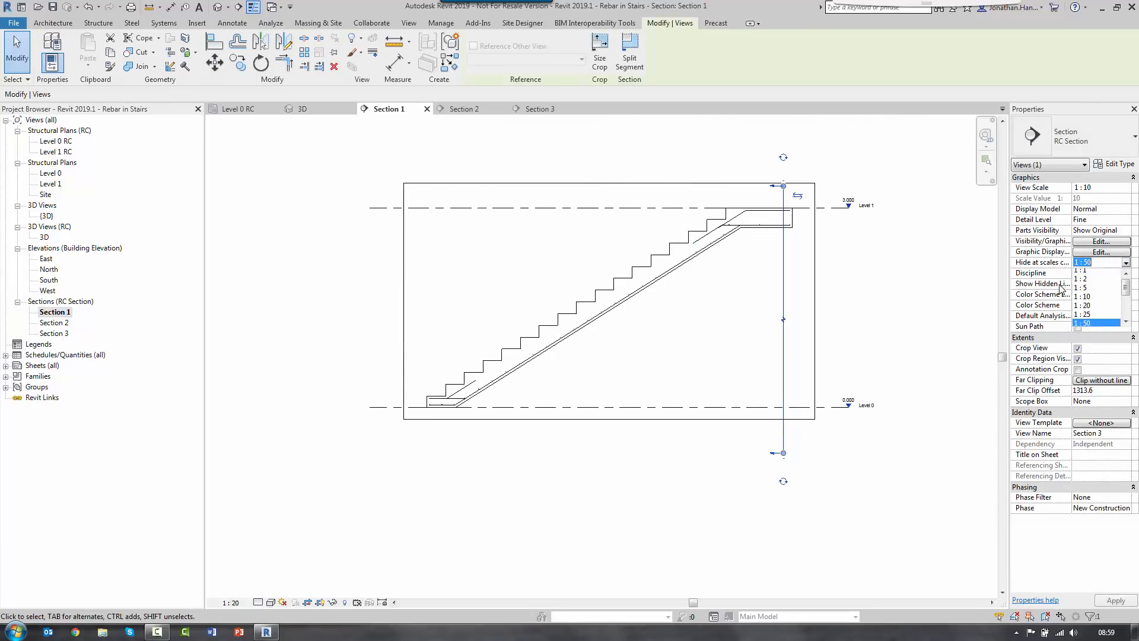
{"action": "left_click", "coordinate": [1095, 304]}
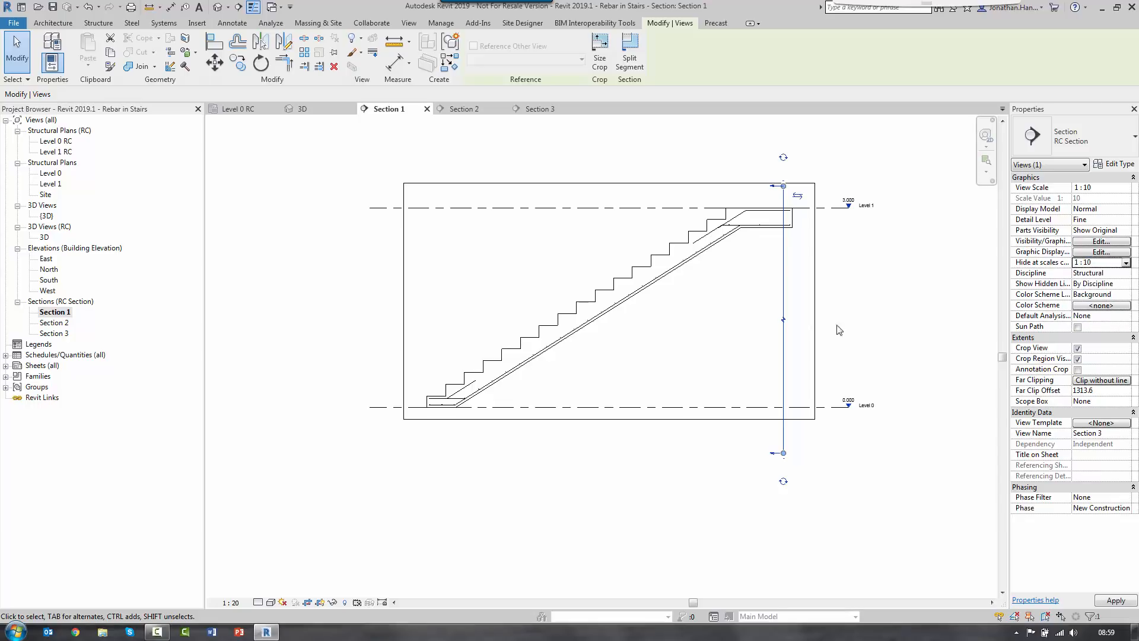
Step: Try to hide the Level 1 line in Section 1
{"action": "right_click", "coordinate": [582, 213]}
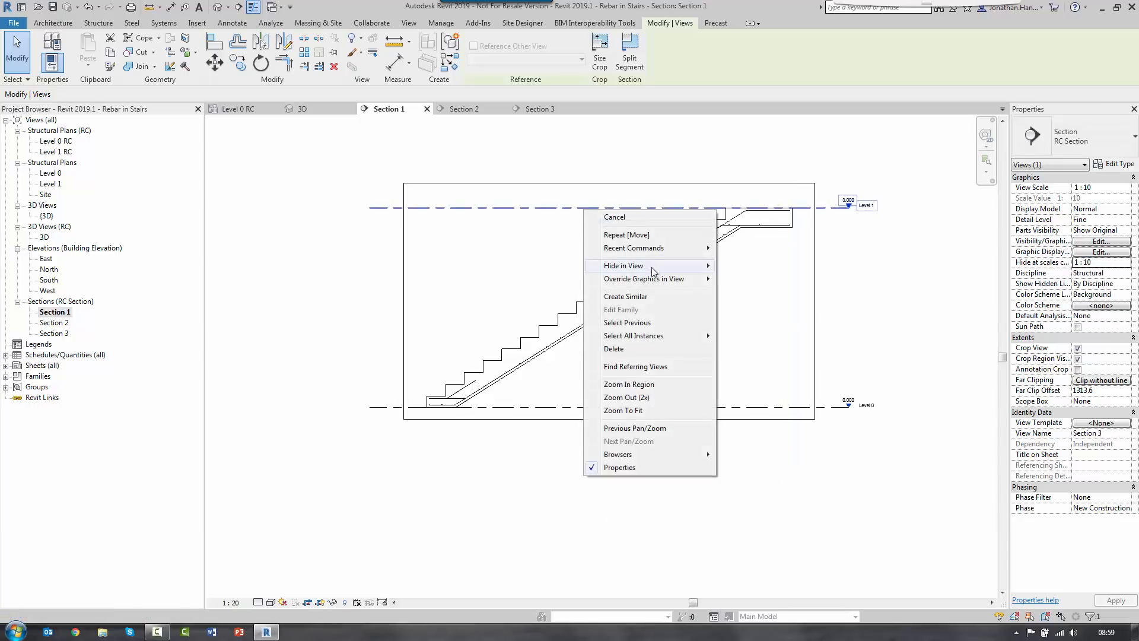
{"action": "mouse_move", "coordinate": [652, 268]}
{"action": "left_click", "coordinate": [756, 269]}
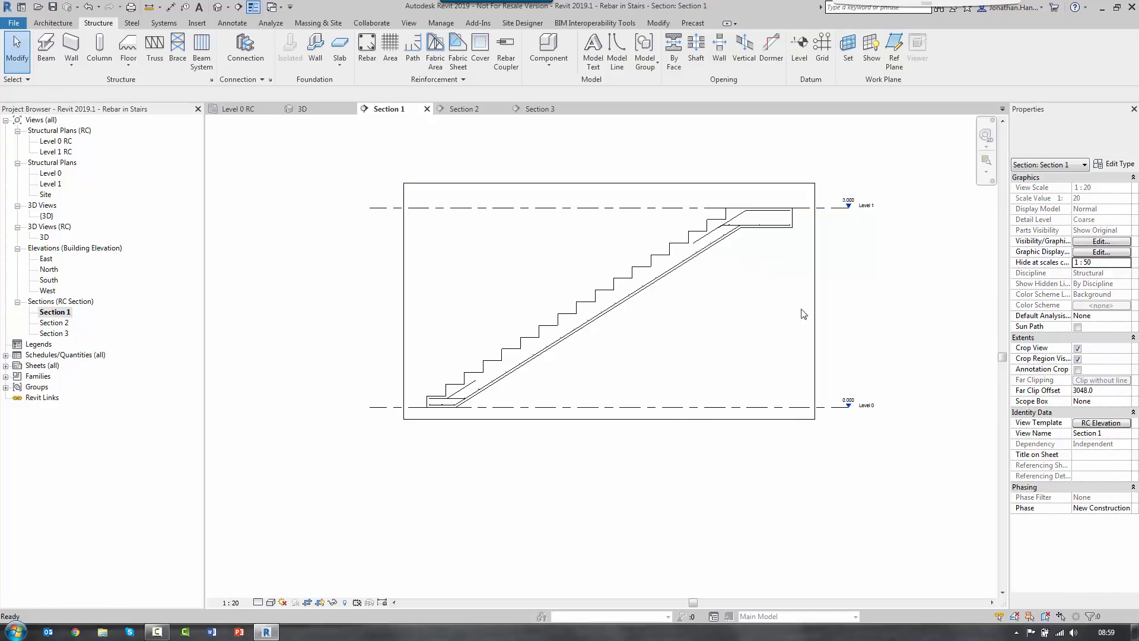
{"action": "left_click", "coordinate": [635, 210]}
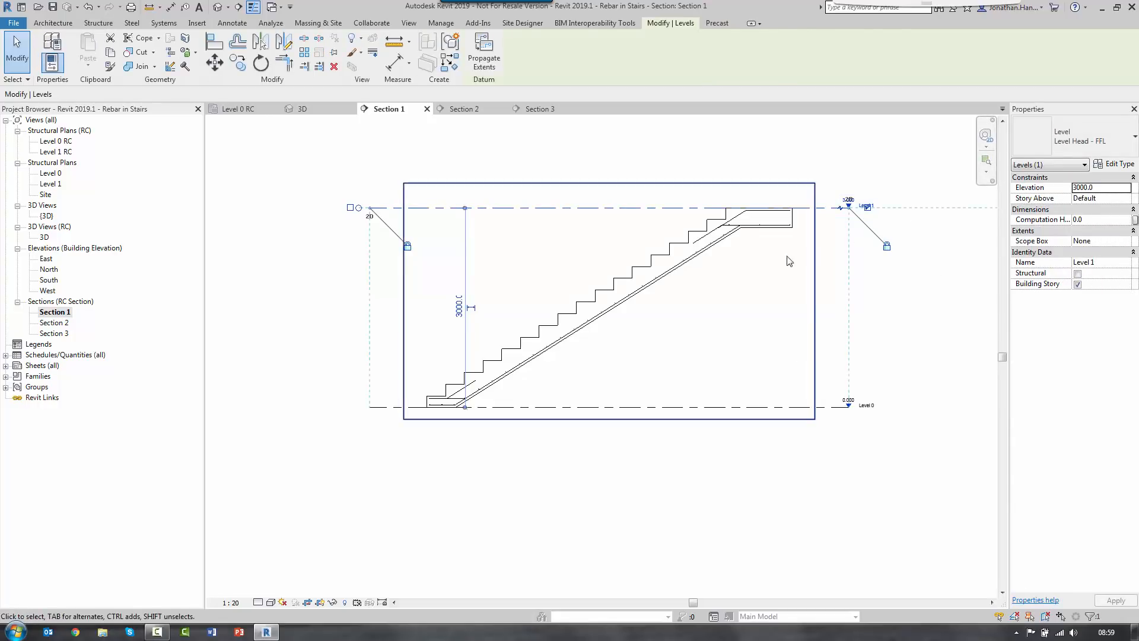
{"action": "left_click", "coordinate": [753, 274]}
Step: Annotate the transverse bar set along the stair flight with an RC Plan multi-rebar annotation, placing its line and leader tag below the flight
{"action": "middle_click", "coordinate": [753, 274]}
{"action": "middle_click", "coordinate": [752, 275]}
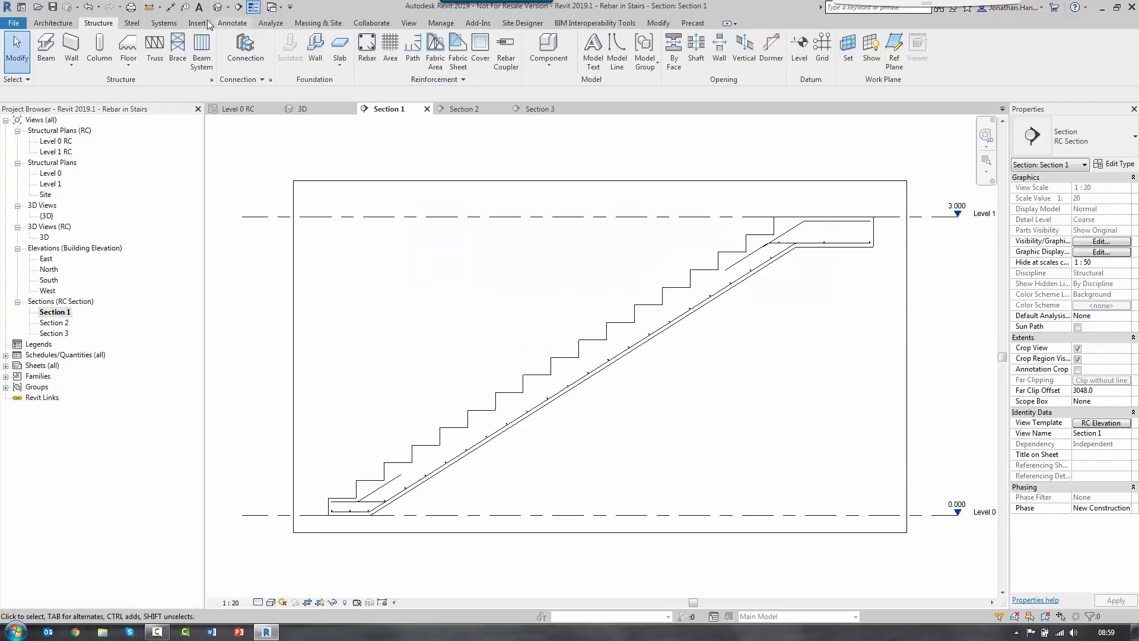
{"action": "left_click", "coordinate": [226, 24]}
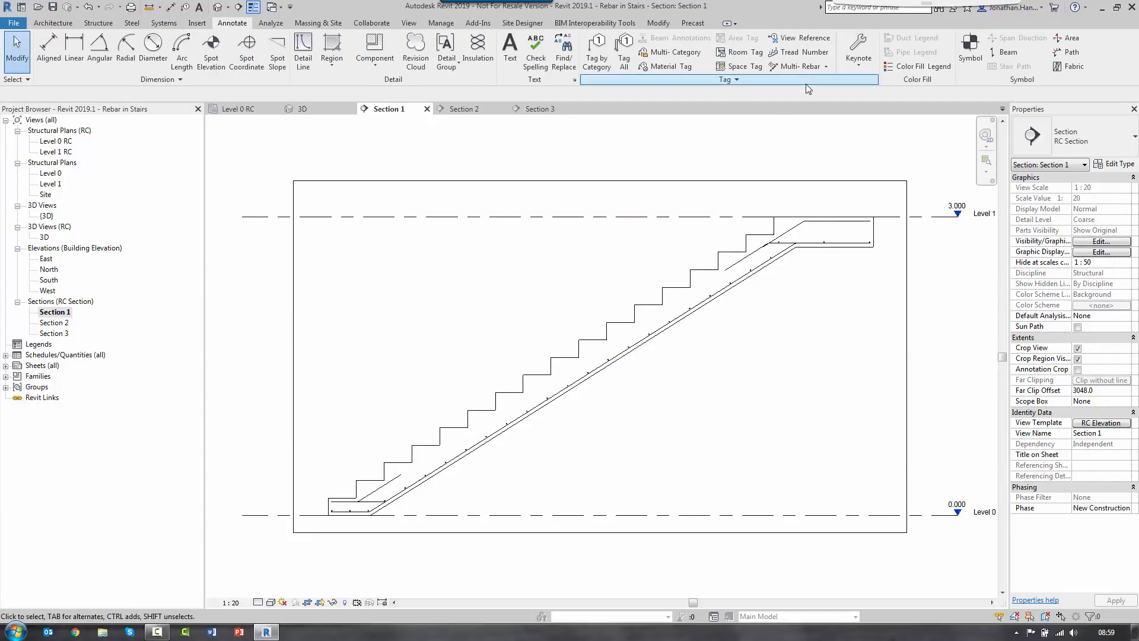
{"action": "left_click", "coordinate": [801, 66]}
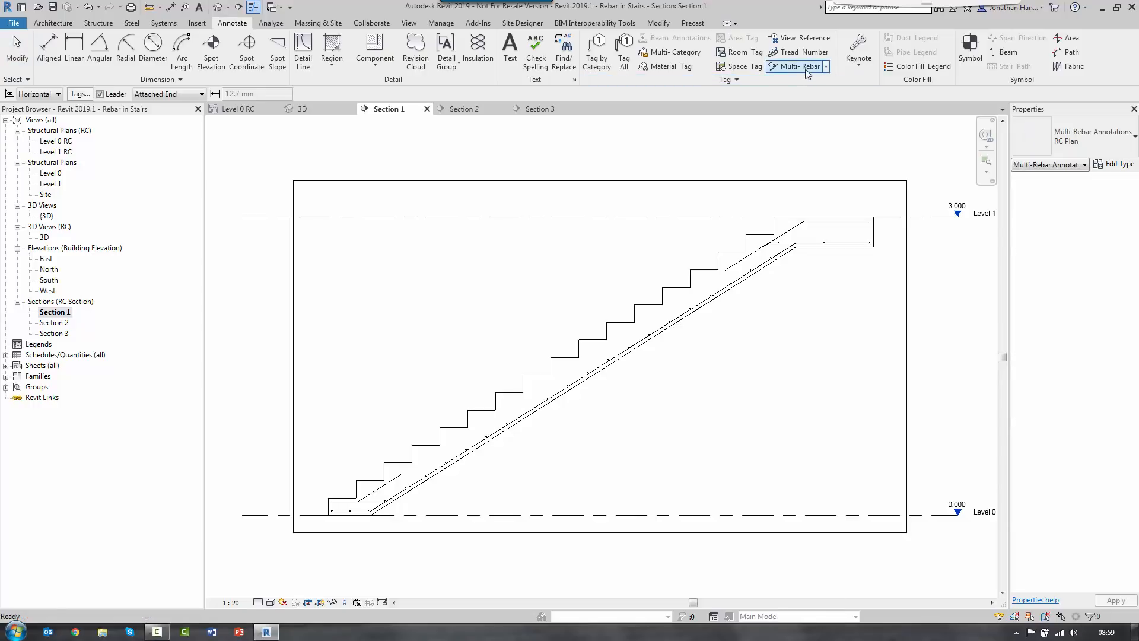
{"action": "left_click", "coordinate": [589, 376]}
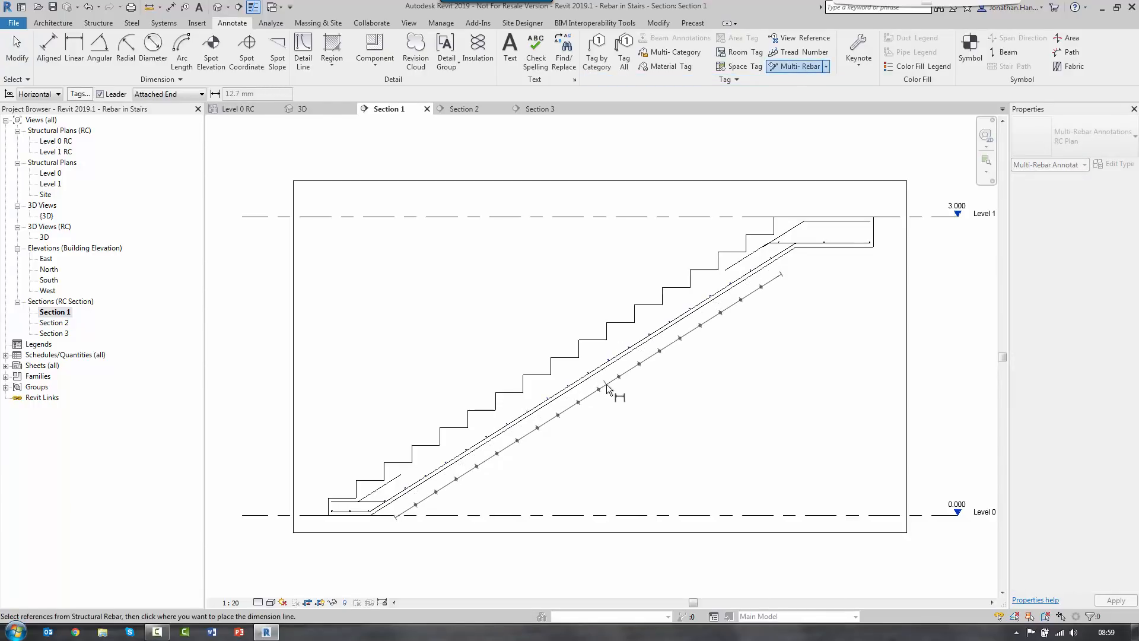
{"action": "left_click", "coordinate": [618, 378]}
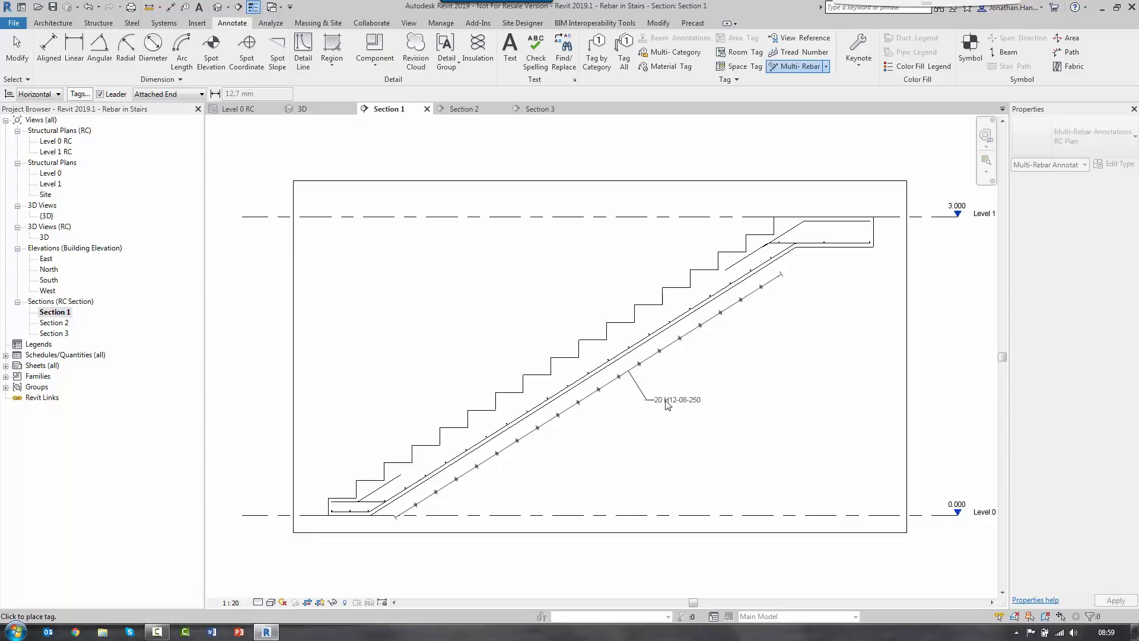
{"action": "left_click", "coordinate": [669, 403]}
{"action": "key", "text": "Escape"}
Step: Choose the type of the stair flight's multi-rebar annotation from the available annotation types
{"action": "scroll", "coordinate": [660, 287], "scroll_direction": "up", "scroll_amount": 2}
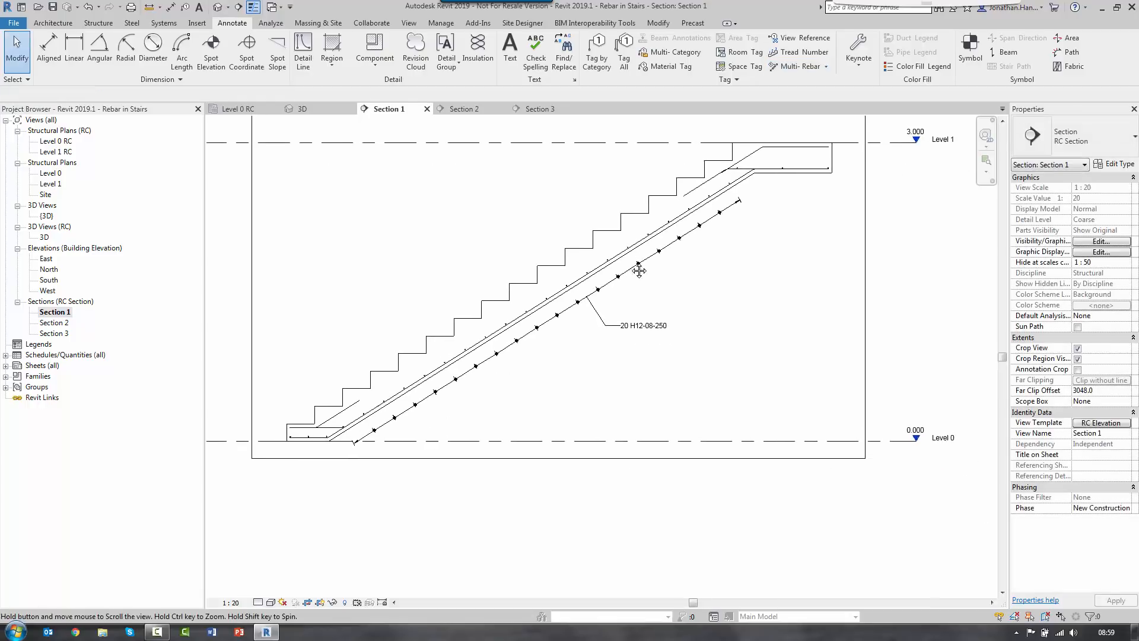
{"action": "left_click", "coordinate": [656, 245]}
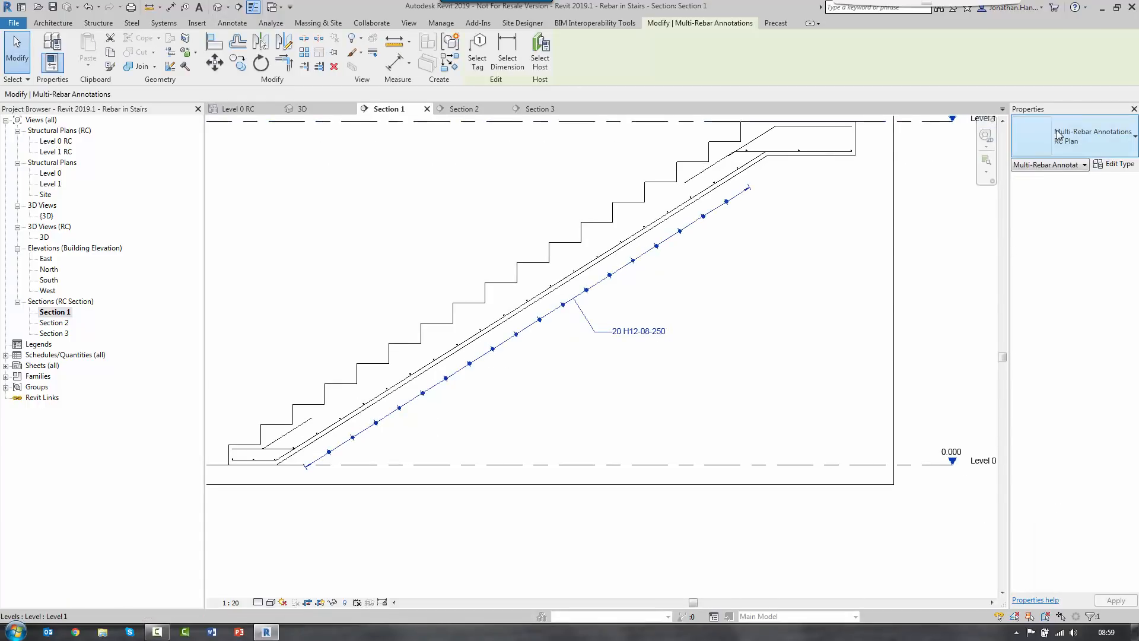
{"action": "left_click", "coordinate": [1059, 137]}
{"action": "left_click", "coordinate": [1025, 197]}
{"action": "left_click", "coordinate": [539, 358]}
Step: Tag the transverse bars in the lower landing by category and move the tag closer beneath the landing
{"action": "mouse_move", "coordinate": [417, 400]}
{"action": "middle_mouse_down"}
{"action": "mouse_move", "coordinate": [481, 366]}
{"action": "mouse_move", "coordinate": [554, 348]}
{"action": "middle_mouse_up"}
{"action": "scroll", "coordinate": [348, 384], "scroll_direction": "up", "scroll_amount": 2}
{"action": "scroll", "coordinate": [348, 388], "scroll_direction": "up", "scroll_amount": 2}
{"action": "scroll", "coordinate": [458, 433], "scroll_direction": "down", "scroll_amount": 2}
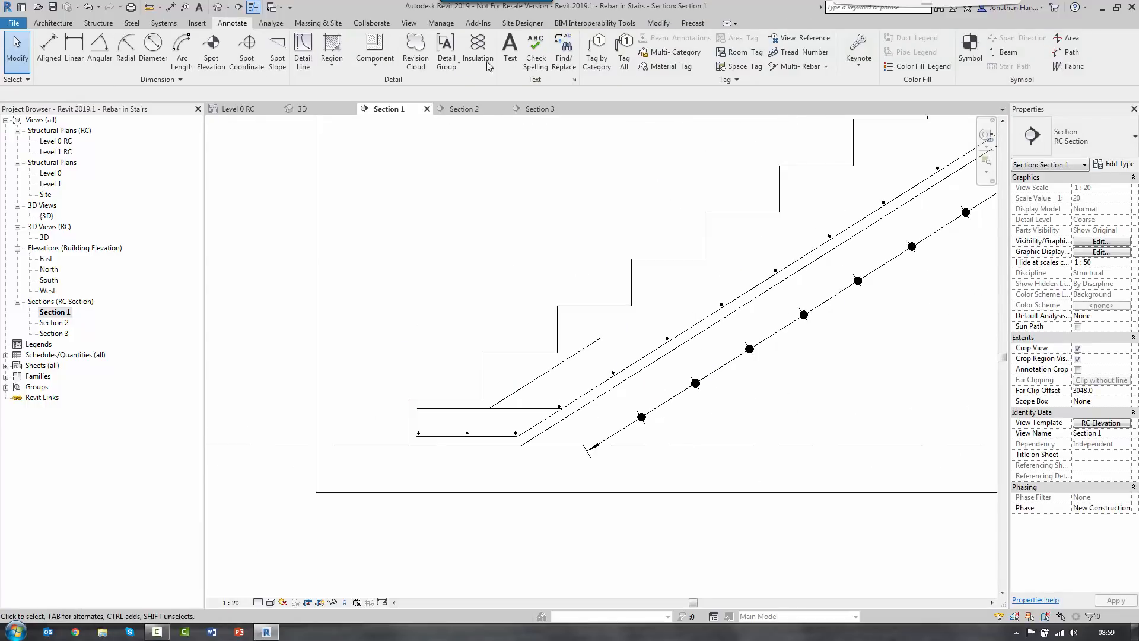
{"action": "left_click", "coordinate": [596, 56]}
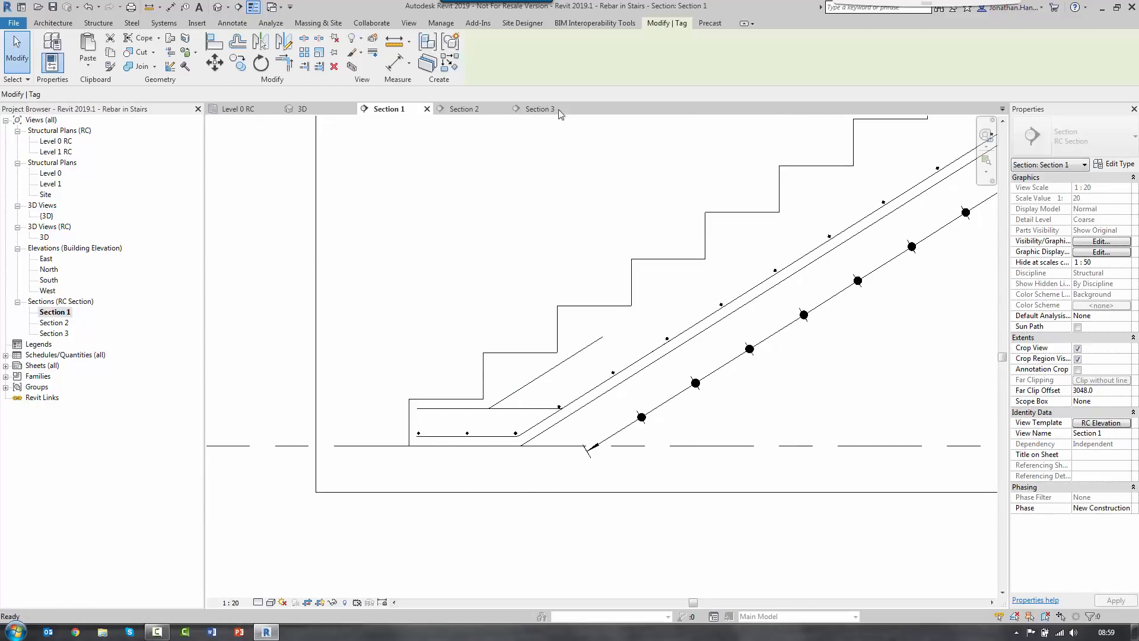
{"action": "left_click", "coordinate": [447, 440]}
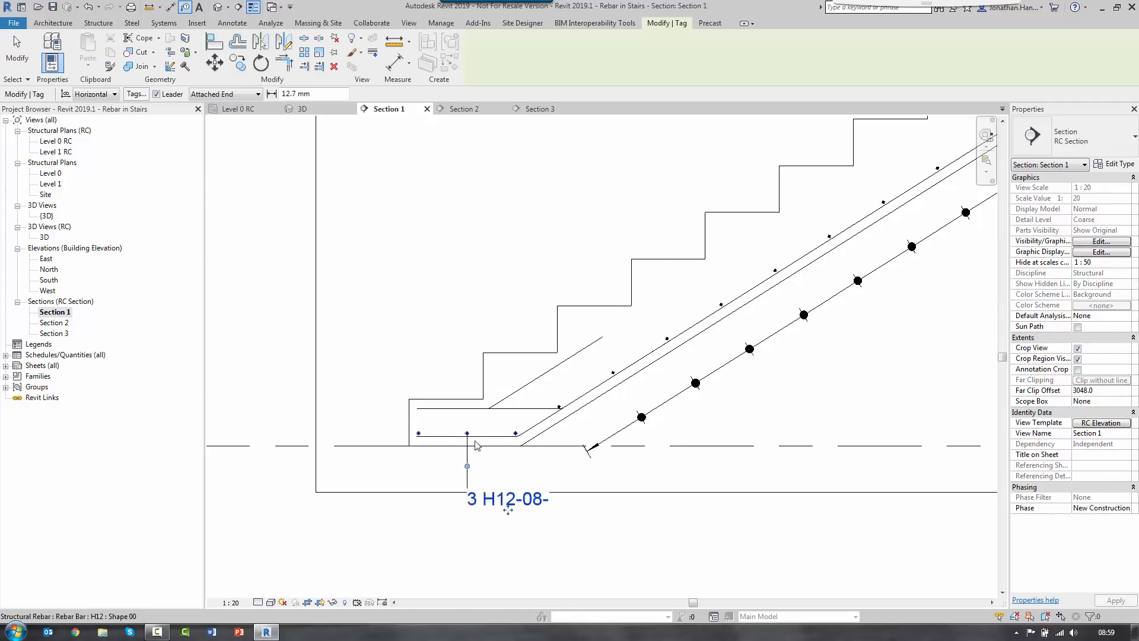
{"action": "left_click_drag", "start_coordinate": [503, 503], "coordinate": [471, 473]}
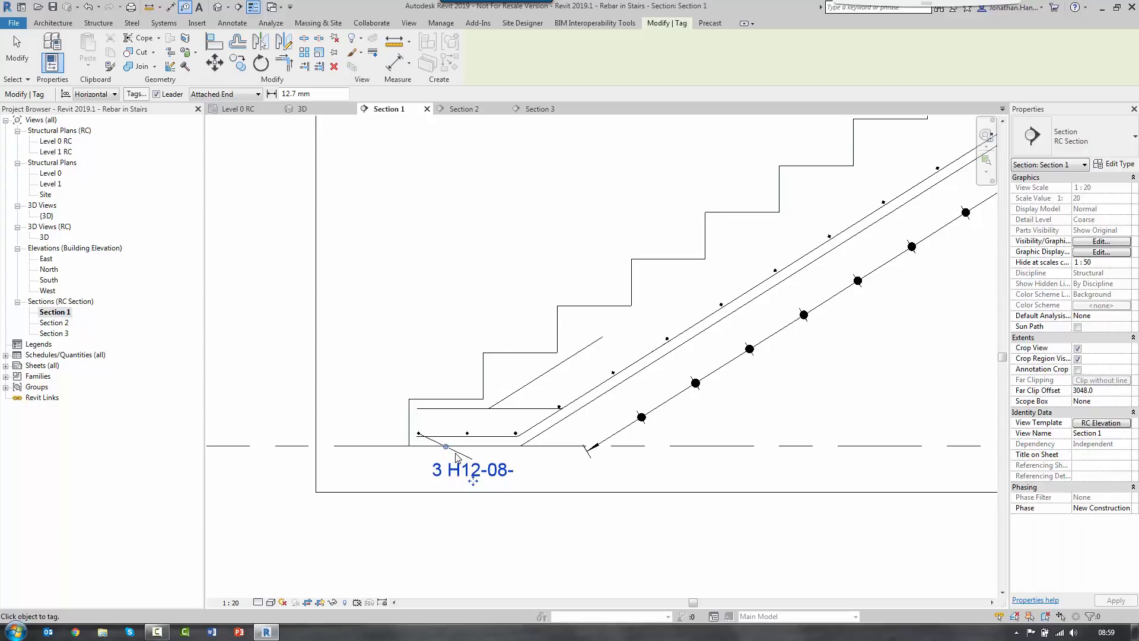
{"action": "key", "text": "Escape"}
Step: Check the parameter values of the lower landing's transverse bar tag without changing them, and delete the tag
{"action": "scroll", "coordinate": [442, 456], "scroll_direction": "up", "scroll_amount": 3}
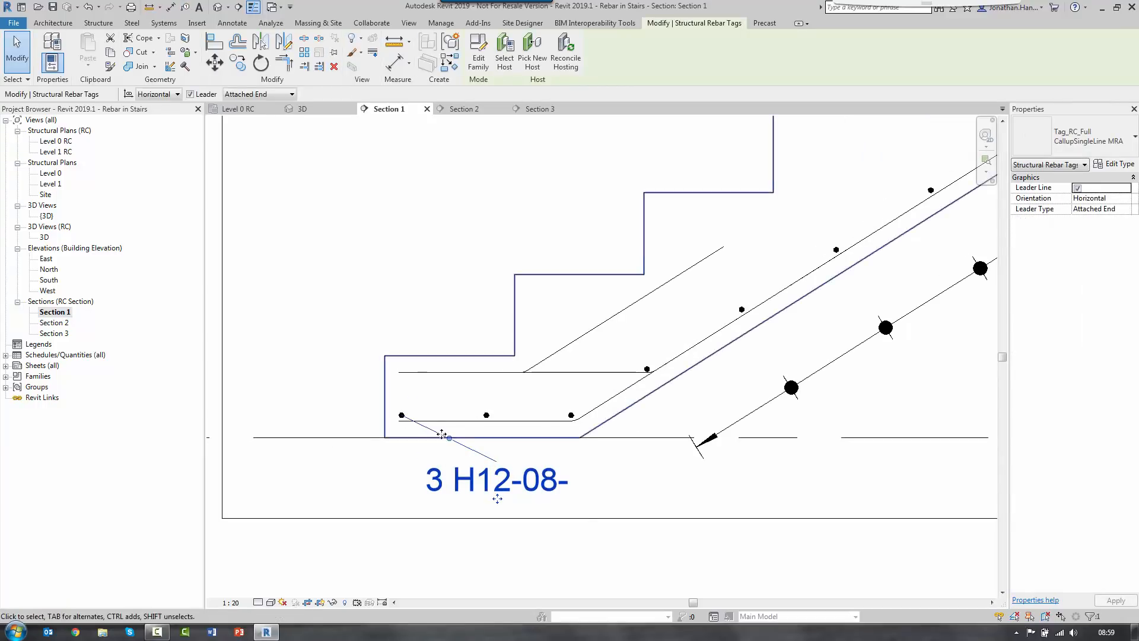
{"action": "left_click", "coordinate": [509, 493]}
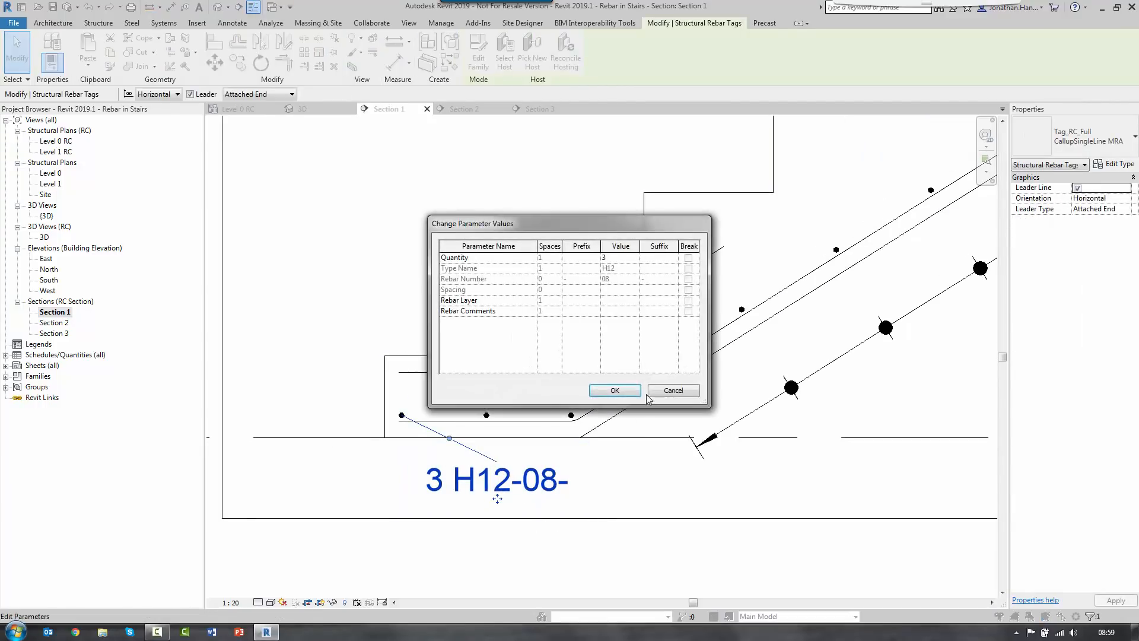
{"action": "left_click", "coordinate": [659, 391]}
{"action": "left_click", "coordinate": [499, 494]}
{"action": "key", "text": "Delete"}
{"action": "scroll", "coordinate": [468, 456], "scroll_direction": "down", "scroll_amount": 2}
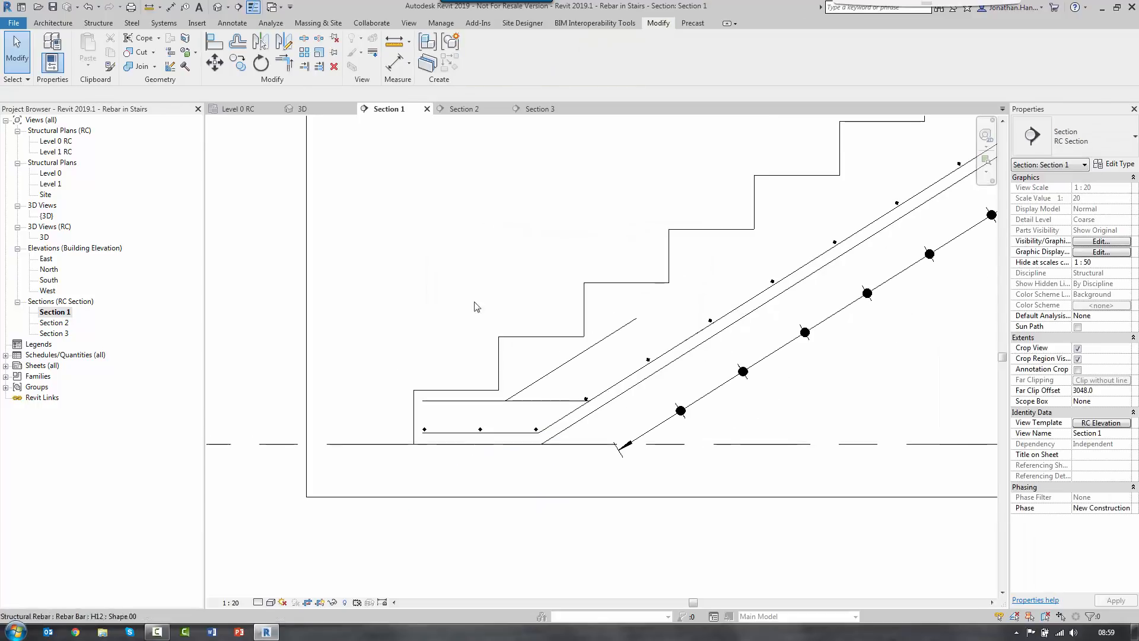
Step: Tag the bottom longitudinal bars and the top bent bar at the lower landing by category
{"action": "left_click", "coordinate": [231, 22]}
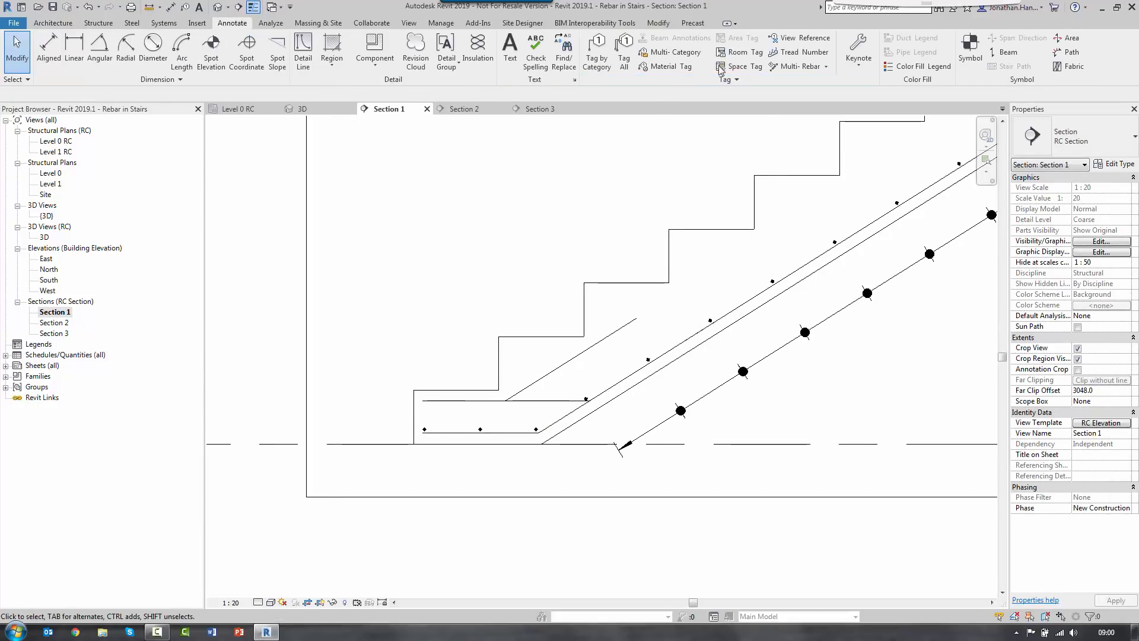
{"action": "left_click", "coordinate": [596, 57]}
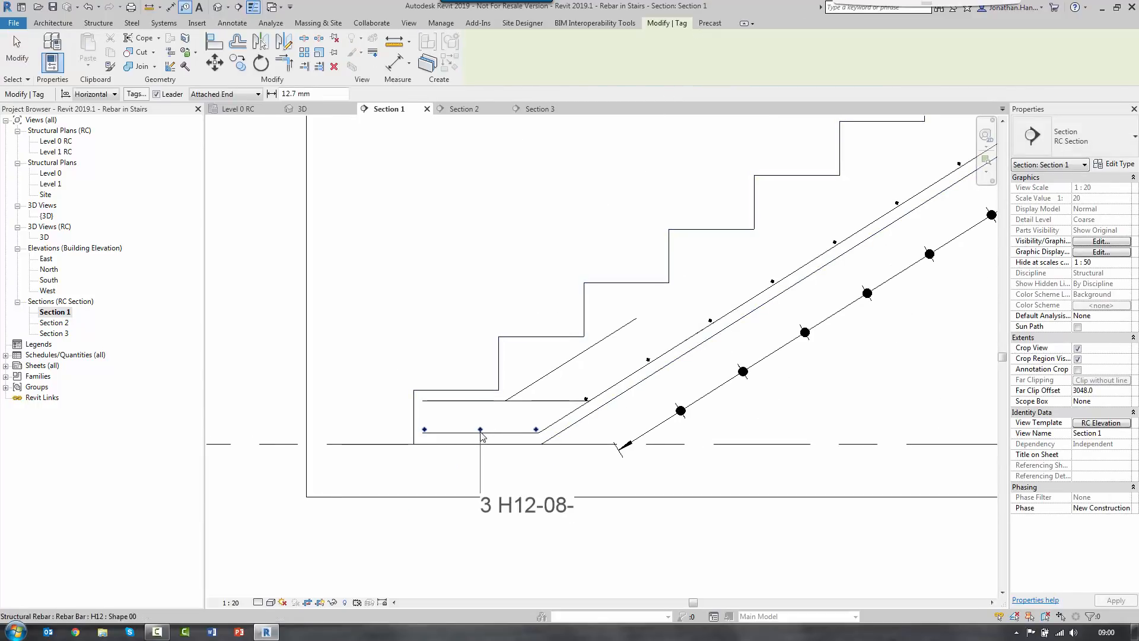
{"action": "left_click", "coordinate": [460, 436]}
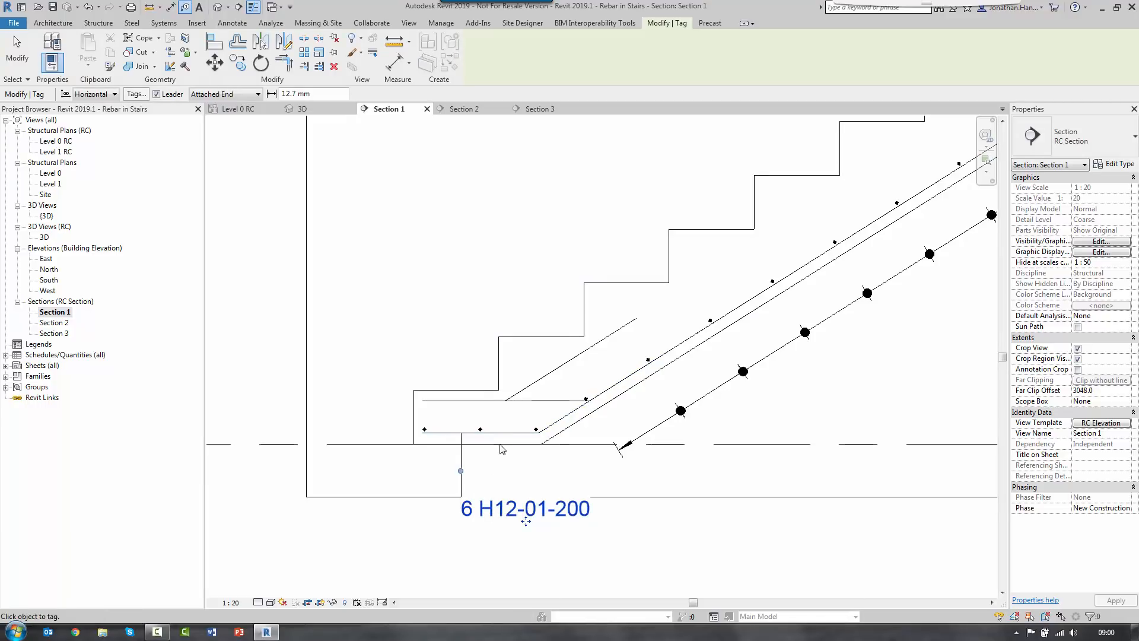
{"action": "left_click", "coordinate": [447, 403]}
{"action": "key", "text": "Escape"}
{"action": "key", "text": "Escape"}
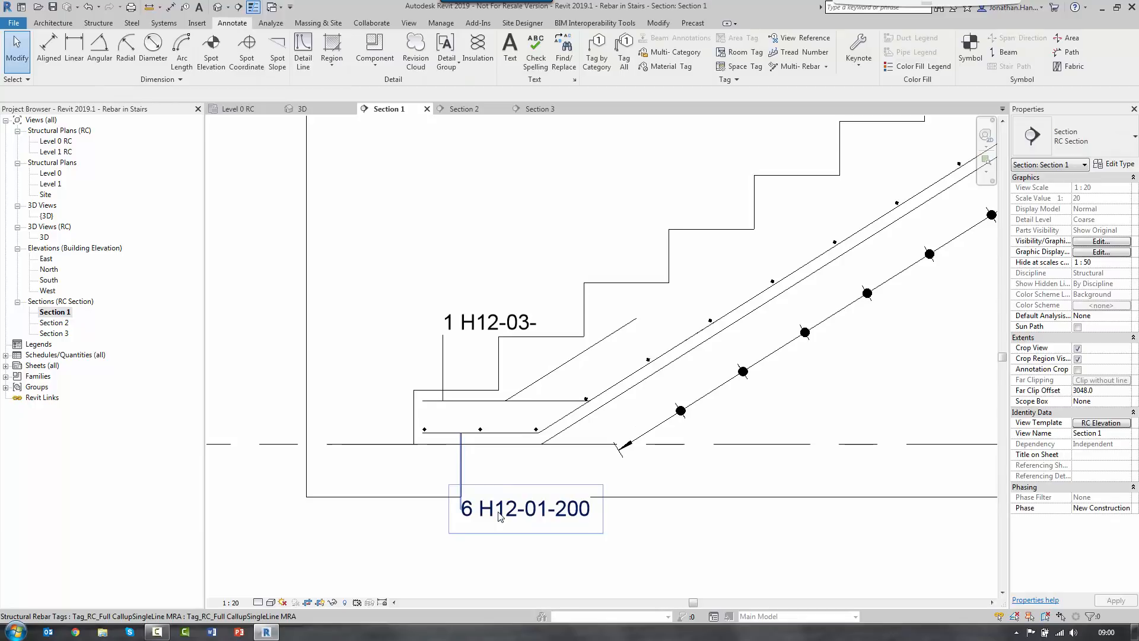
Step: Change both longitudinal bar tags at the lower landing to the Tag_RC_QtyGradeBarMark type
{"action": "left_click", "coordinate": [498, 516]}
{"action": "left_click", "coordinate": [1085, 139]}
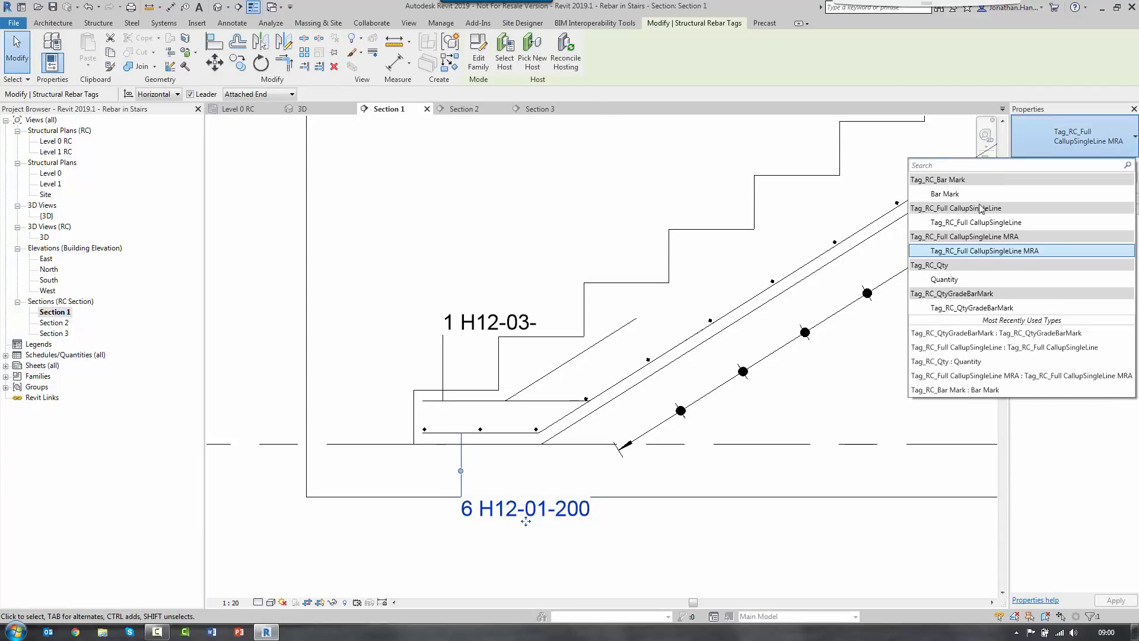
{"action": "left_click", "coordinate": [964, 308]}
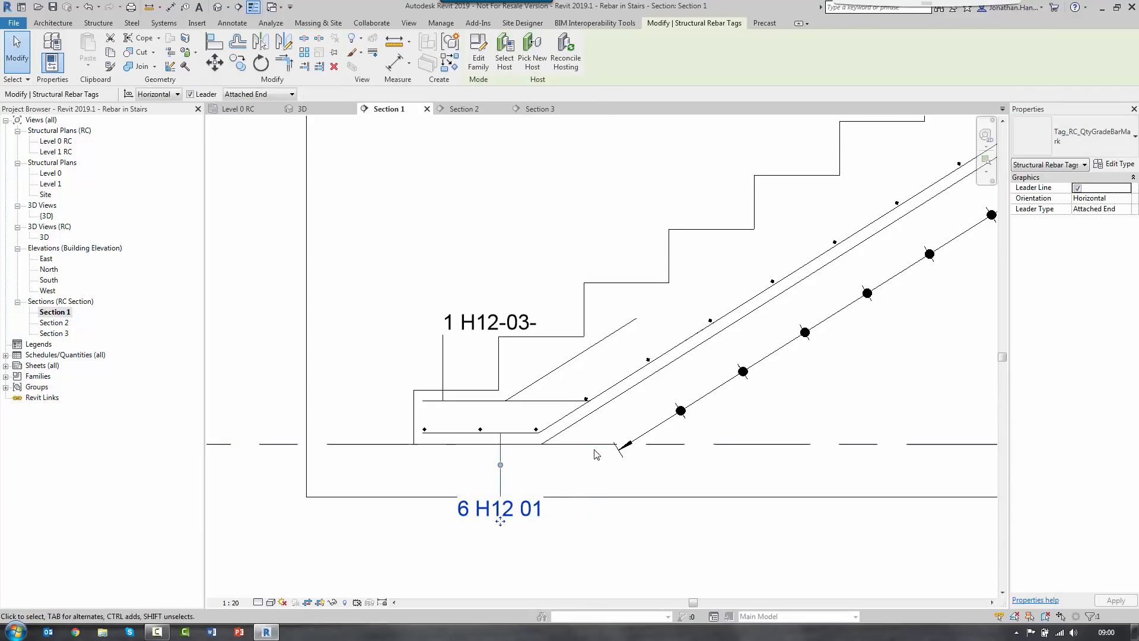
{"action": "left_click", "coordinate": [489, 334]}
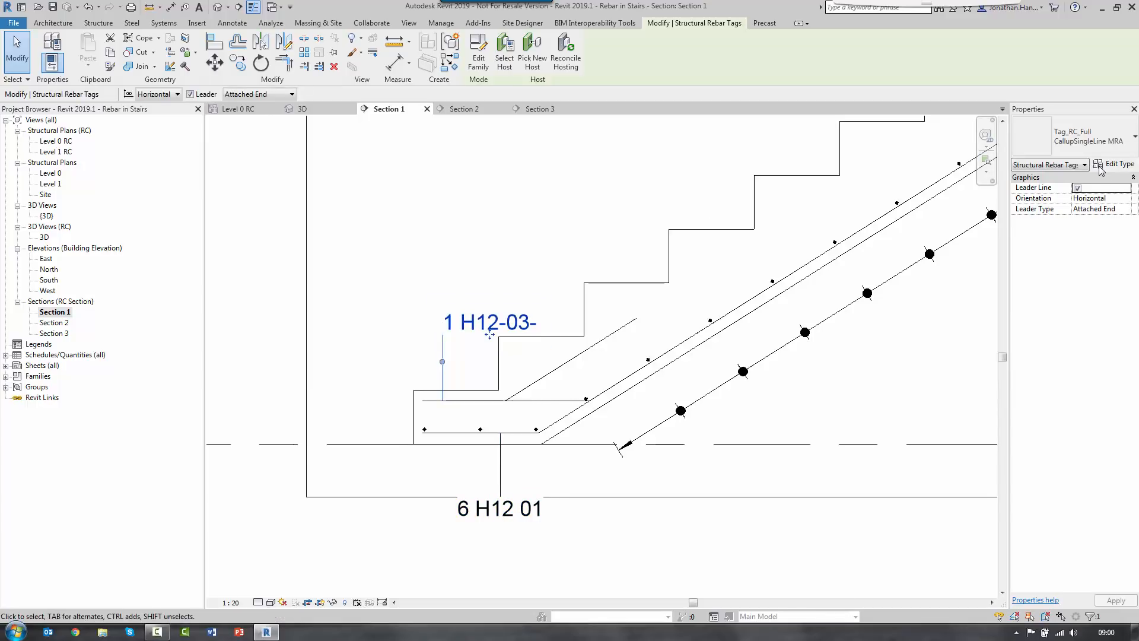
{"action": "left_click", "coordinate": [1086, 139]}
{"action": "left_click", "coordinate": [964, 307]}
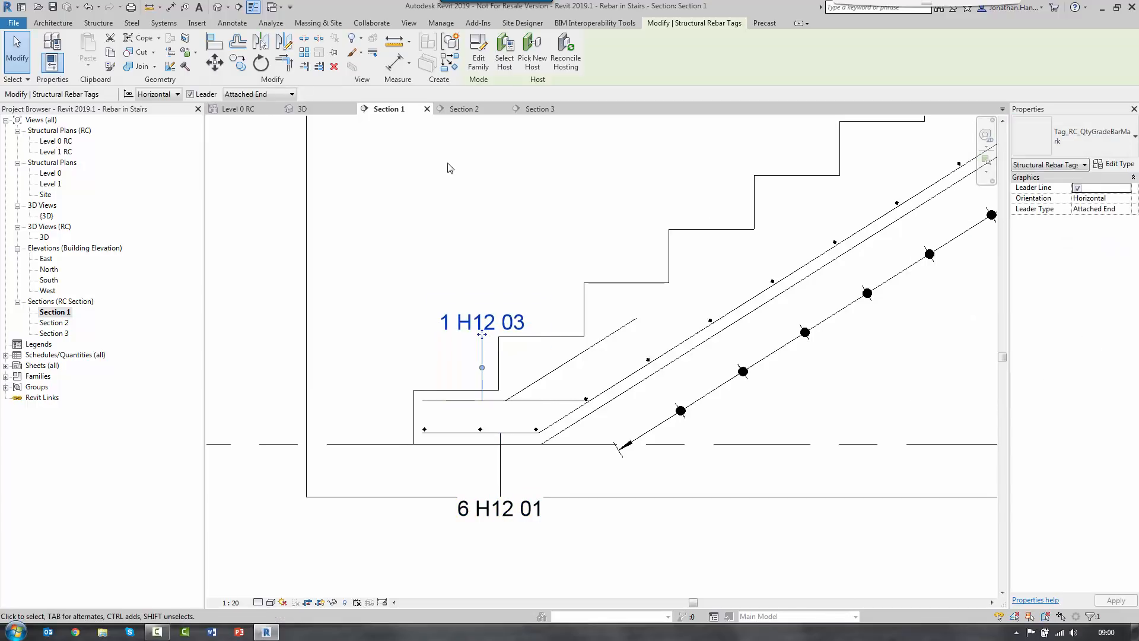
{"action": "left_click", "coordinate": [513, 225]}
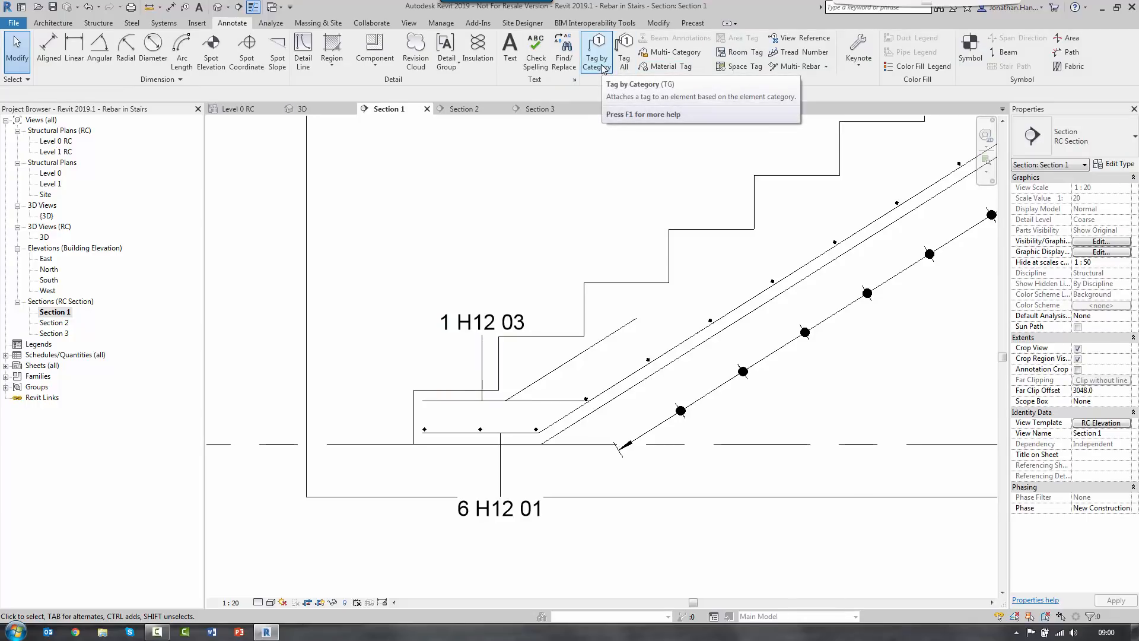
Step: Tag the transverse bars in the upper landing by category, with the tag beneath the landing
{"action": "scroll", "coordinate": [775, 267], "scroll_direction": "down", "scroll_amount": 5}
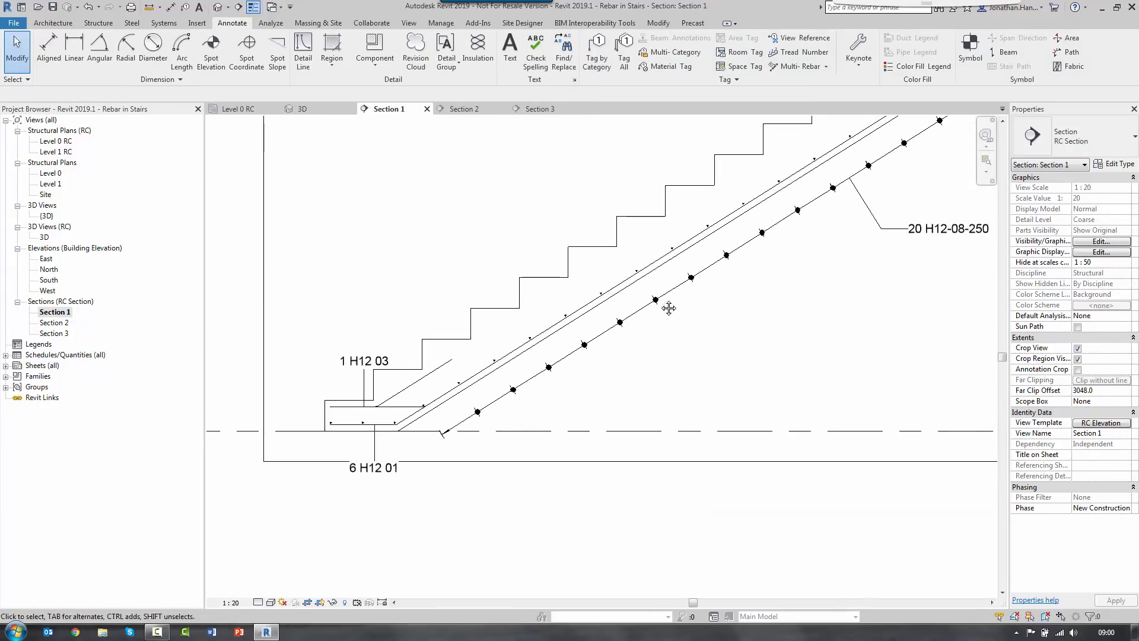
{"action": "middle_click_drag", "start_coordinate": [878, 199], "coordinate": [635, 291]}
{"action": "scroll", "coordinate": [659, 239], "scroll_direction": "up", "scroll_amount": 3}
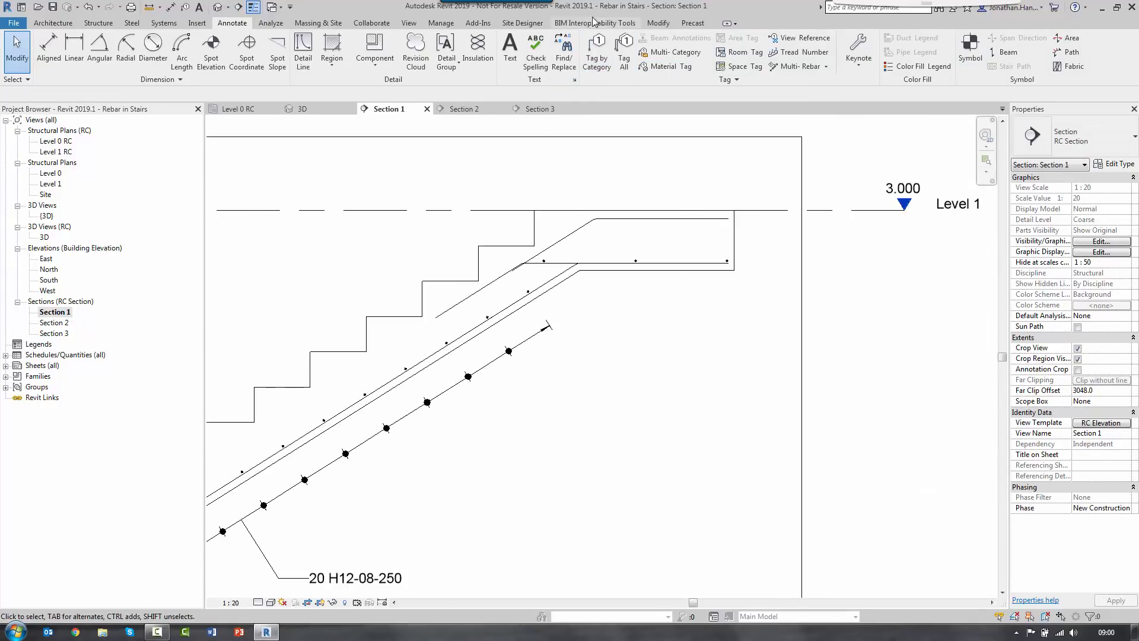
{"action": "left_click", "coordinate": [593, 61]}
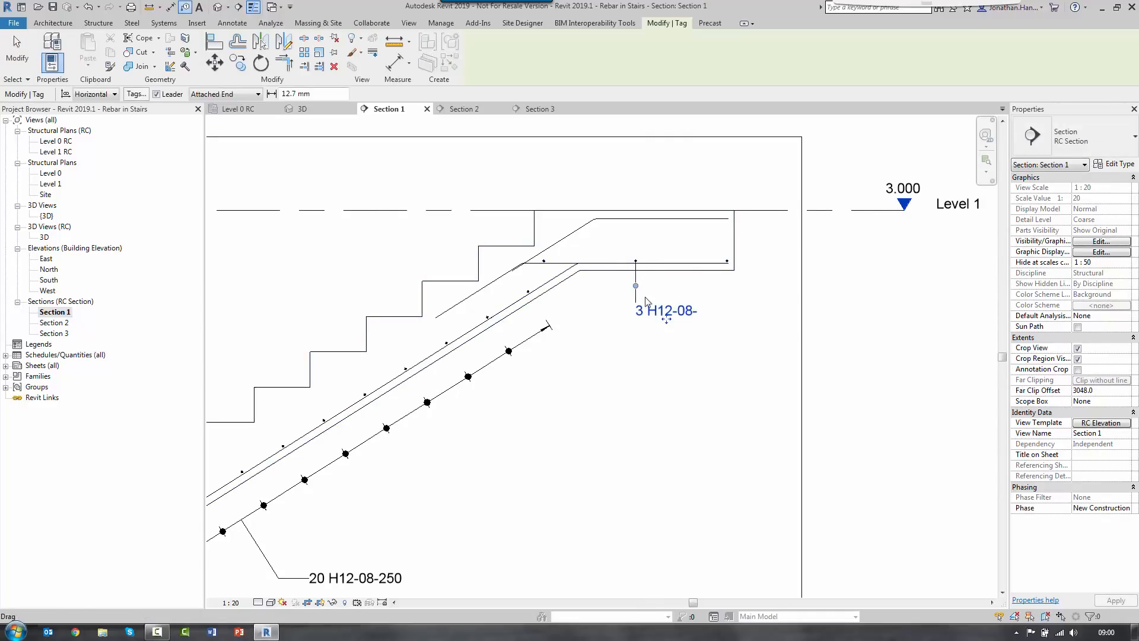
{"action": "left_click", "coordinate": [660, 315]}
{"action": "key", "text": "Escape"}
{"action": "key", "text": "Escape"}
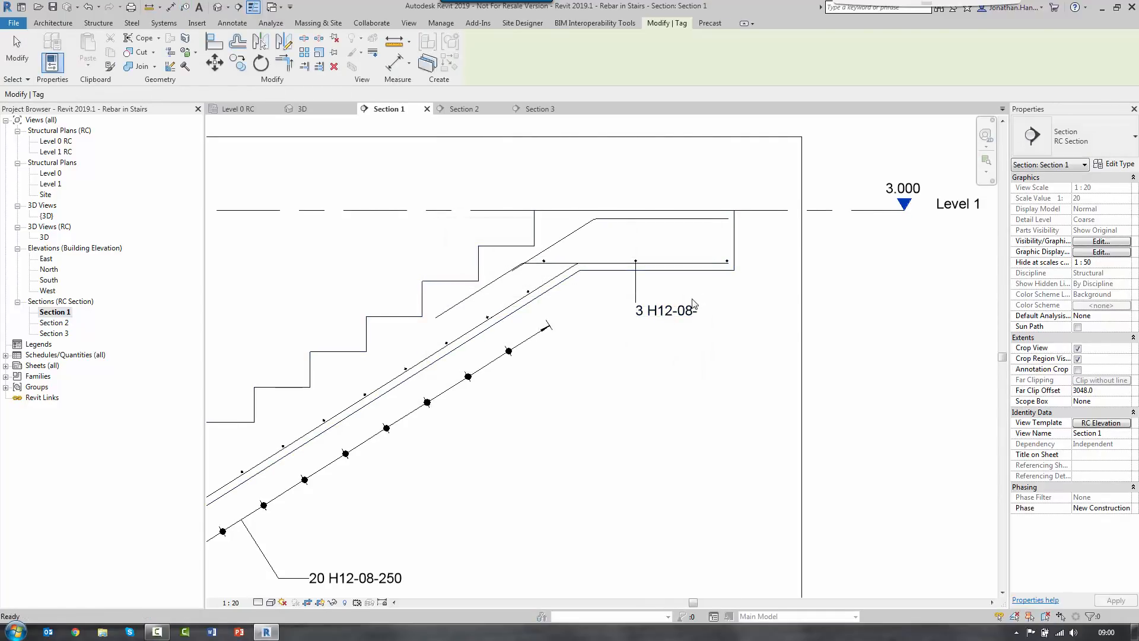
Step: Change the upper landing's transverse bar tag to the Tag_RC_QtyGradeBarMark type and shift it so its leader runs vertically
{"action": "left_click", "coordinate": [691, 307]}
{"action": "left_click", "coordinate": [1073, 136]}
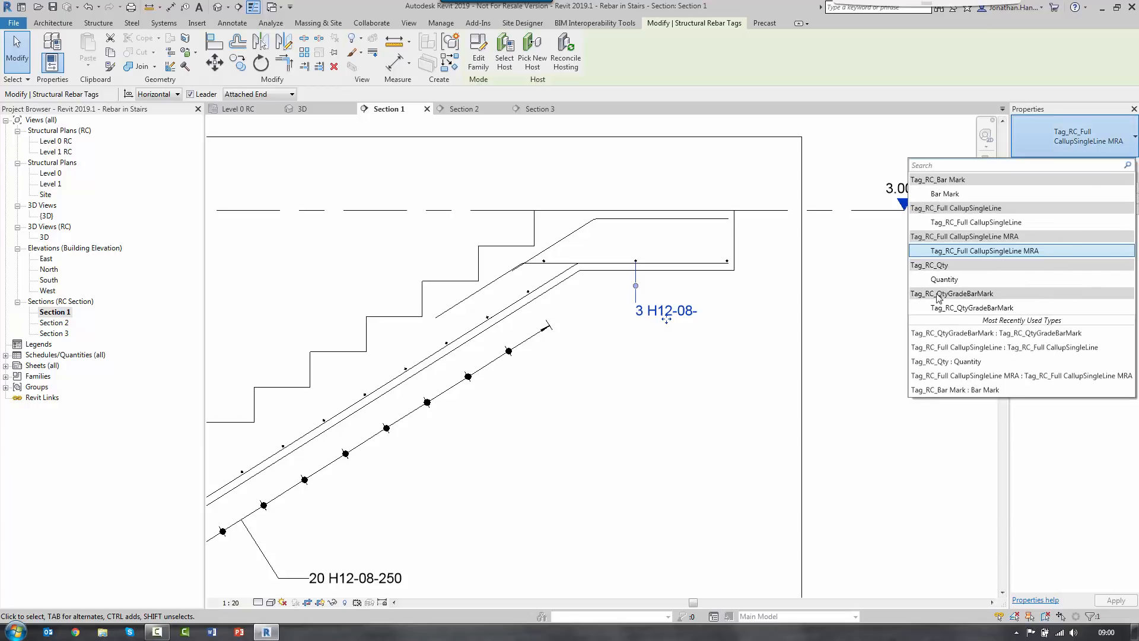
{"action": "left_click", "coordinate": [973, 308]}
{"action": "left_click", "coordinate": [646, 413]}
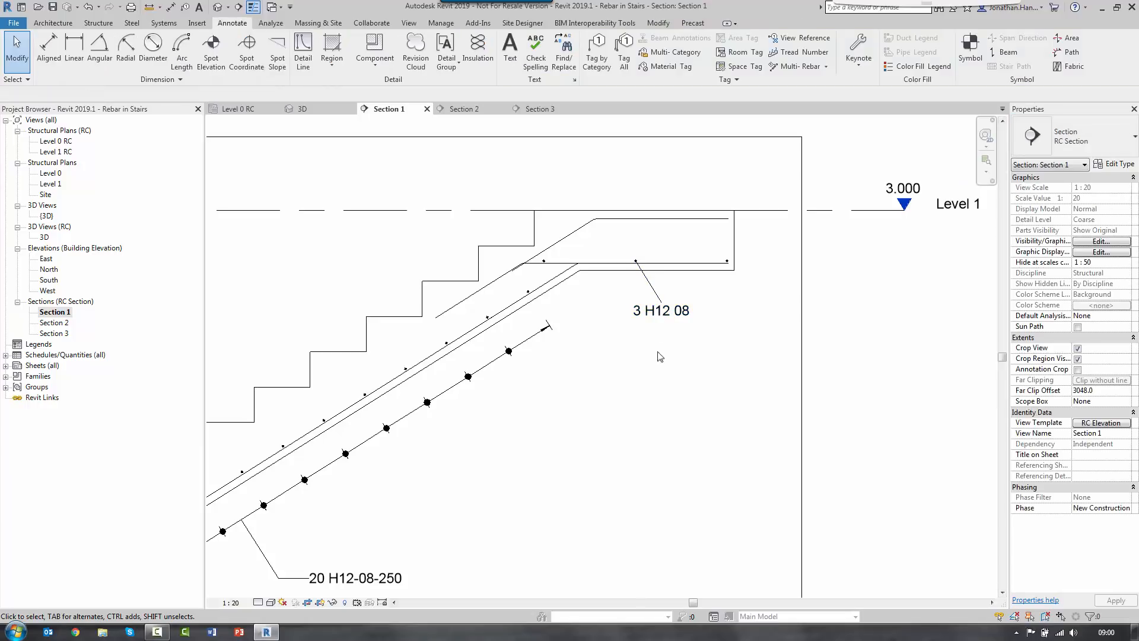
{"action": "left_click", "coordinate": [659, 317]}
{"action": "left_click_drag", "start_coordinate": [661, 325], "coordinate": [632, 326]}
{"action": "left_click", "coordinate": [646, 399]}
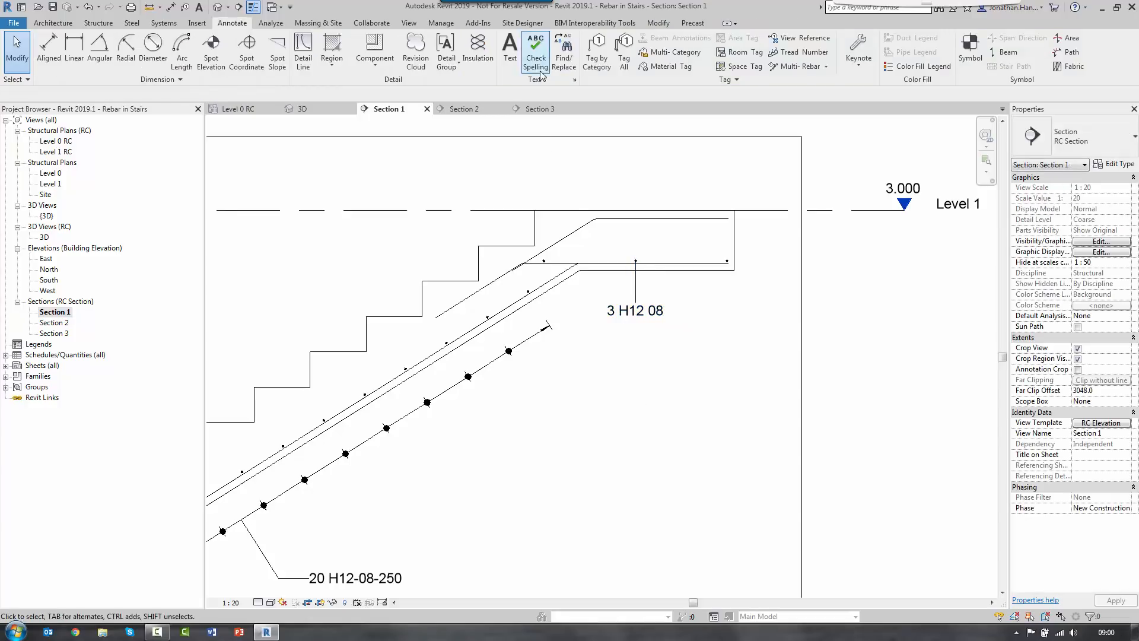
Step: Tag the top bent bar at the upper landing by category and set its tag type to Tag_RC_QtyGradeBarMark
{"action": "left_click", "coordinate": [597, 58]}
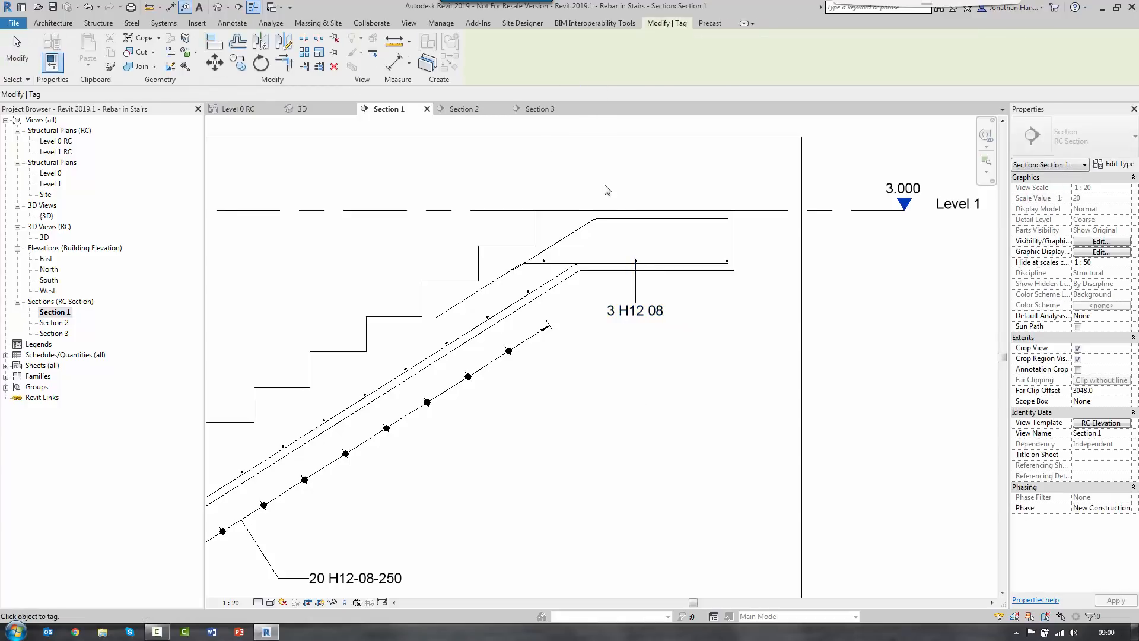
{"action": "left_click", "coordinate": [621, 221]}
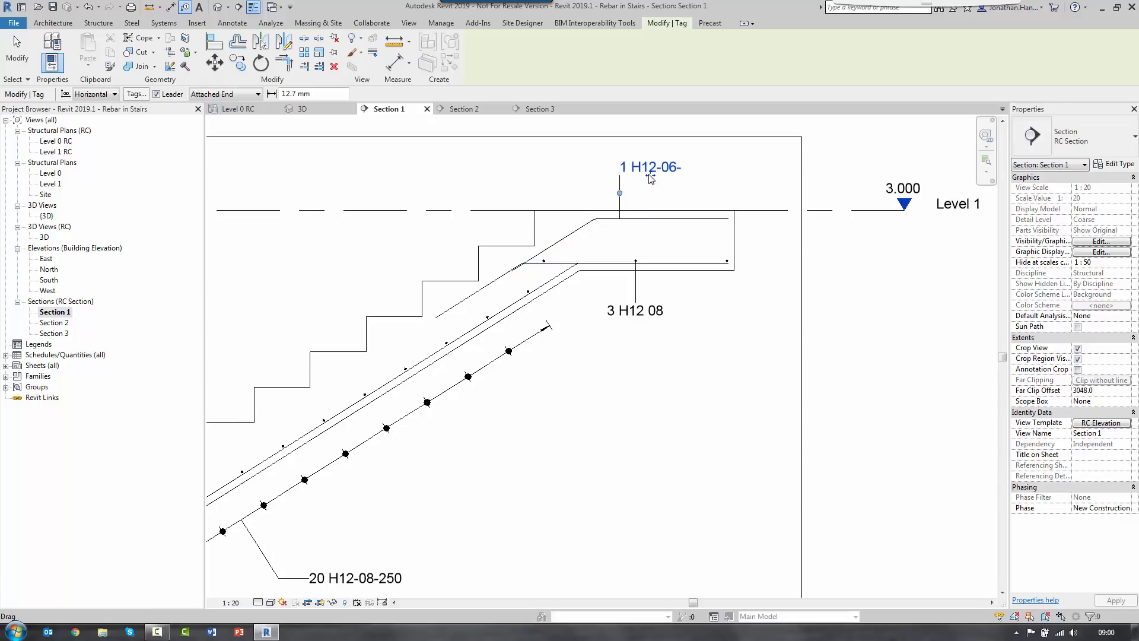
{"action": "key", "text": "Escape"}
{"action": "left_click", "coordinate": [650, 177]}
{"action": "left_click", "coordinate": [1073, 136]}
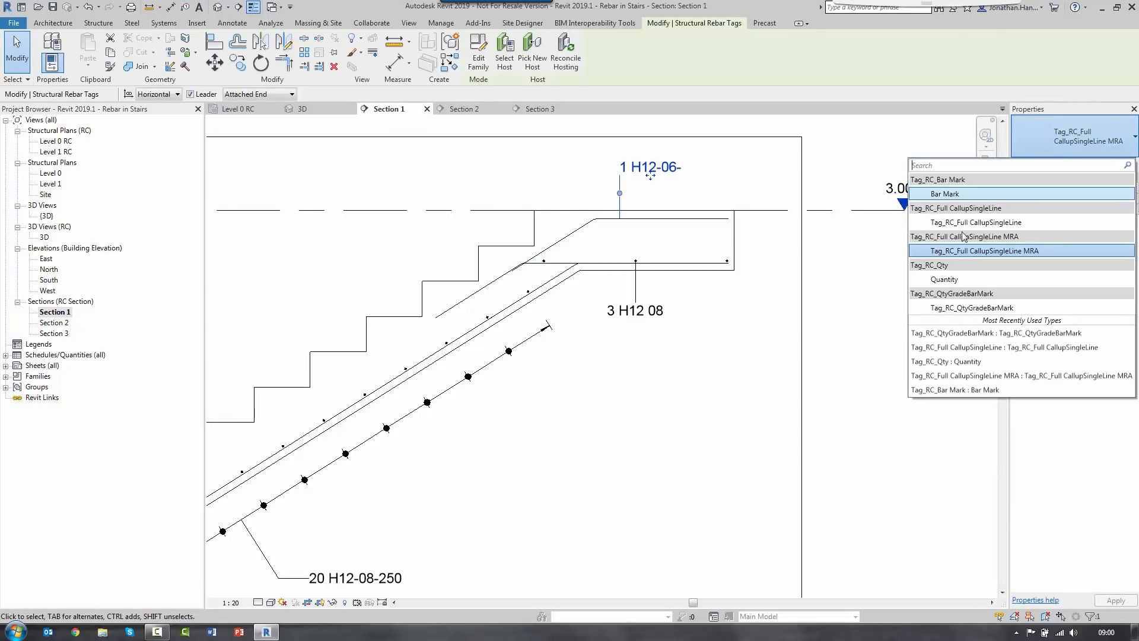
{"action": "left_click", "coordinate": [940, 307]}
{"action": "left_click", "coordinate": [645, 422]}
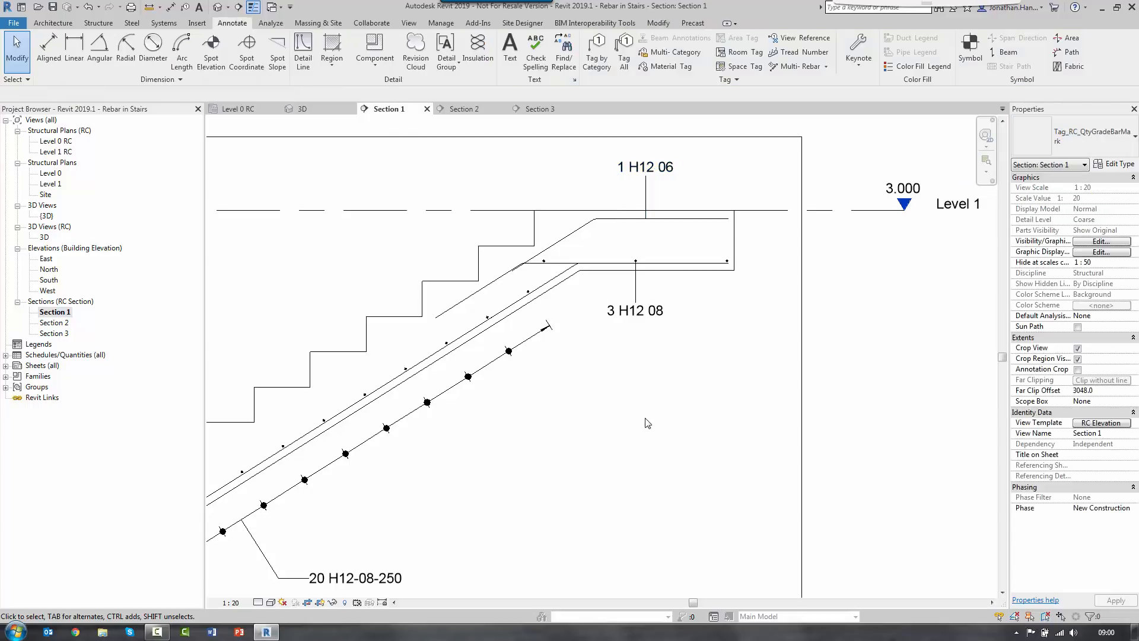
Step: Hide the crop region of the Section 1 view
{"action": "middle_click", "coordinate": [645, 423]}
{"action": "middle_click", "coordinate": [645, 422]}
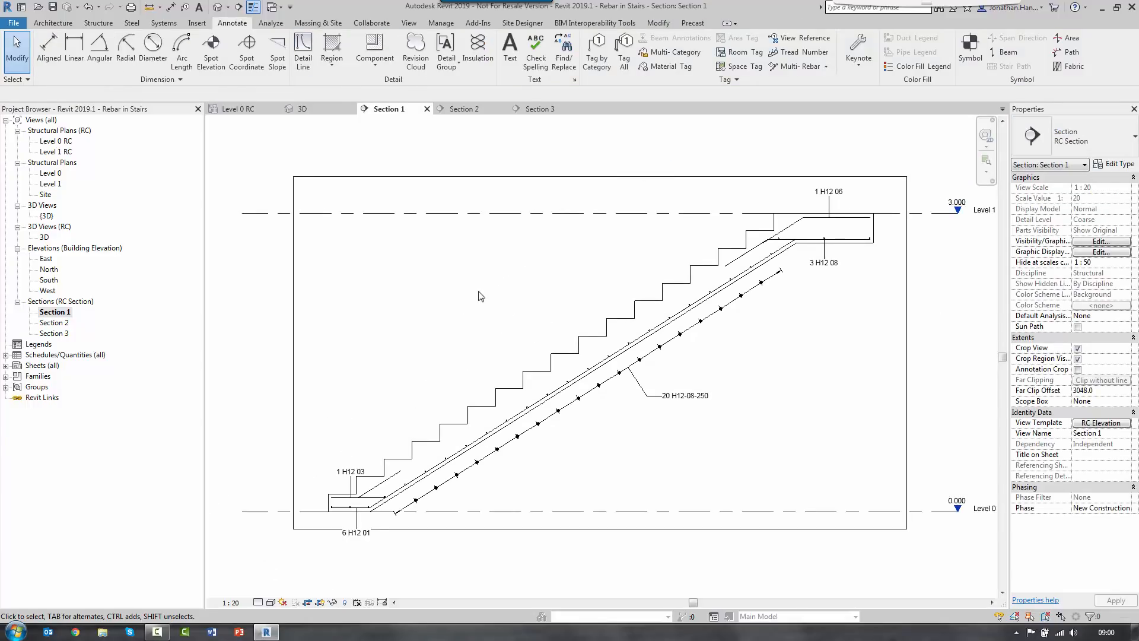
{"action": "scroll", "coordinate": [481, 296], "scroll_direction": "down", "scroll_amount": 1}
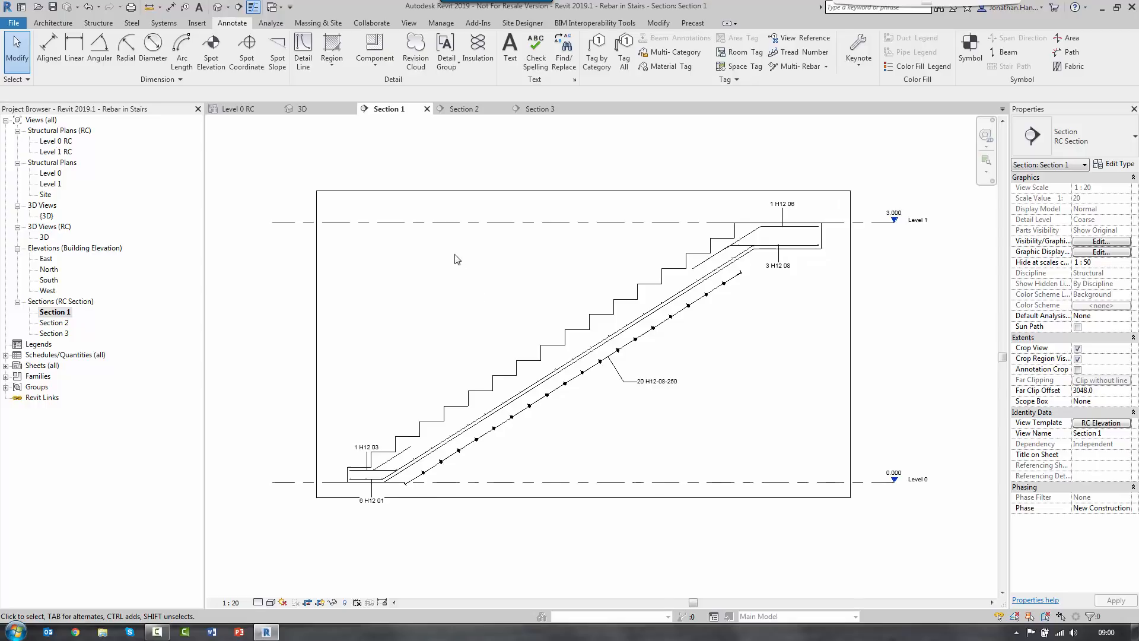
{"action": "left_click", "coordinate": [320, 602]}
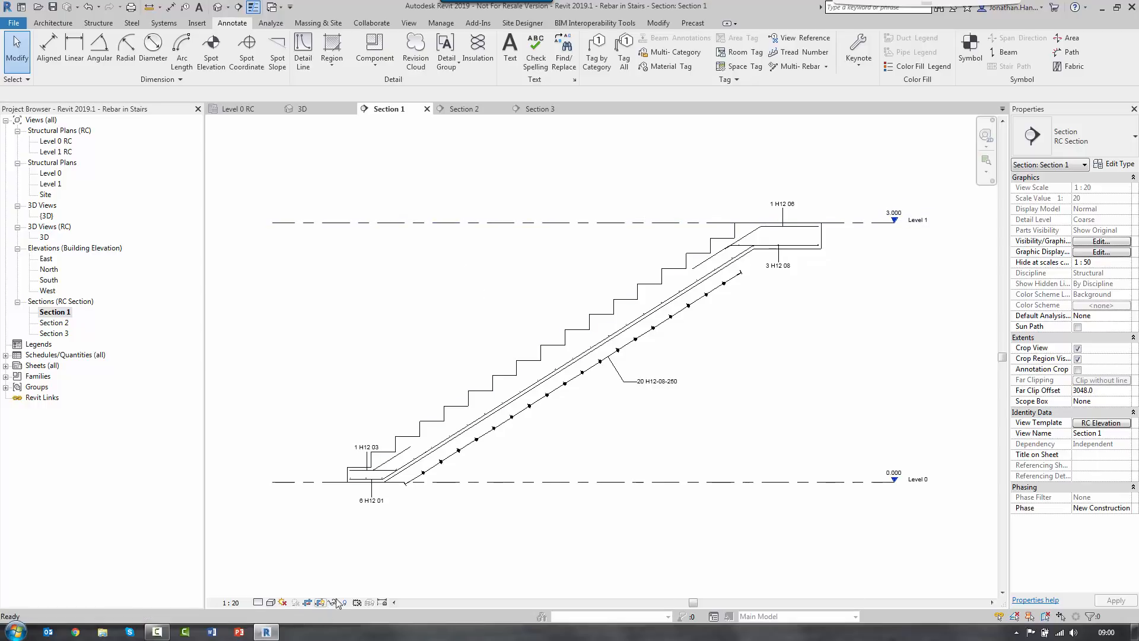
Step: Hide the Level 0 and Level 1 lines as individual elements in Section 1
{"action": "left_click", "coordinate": [315, 484]}
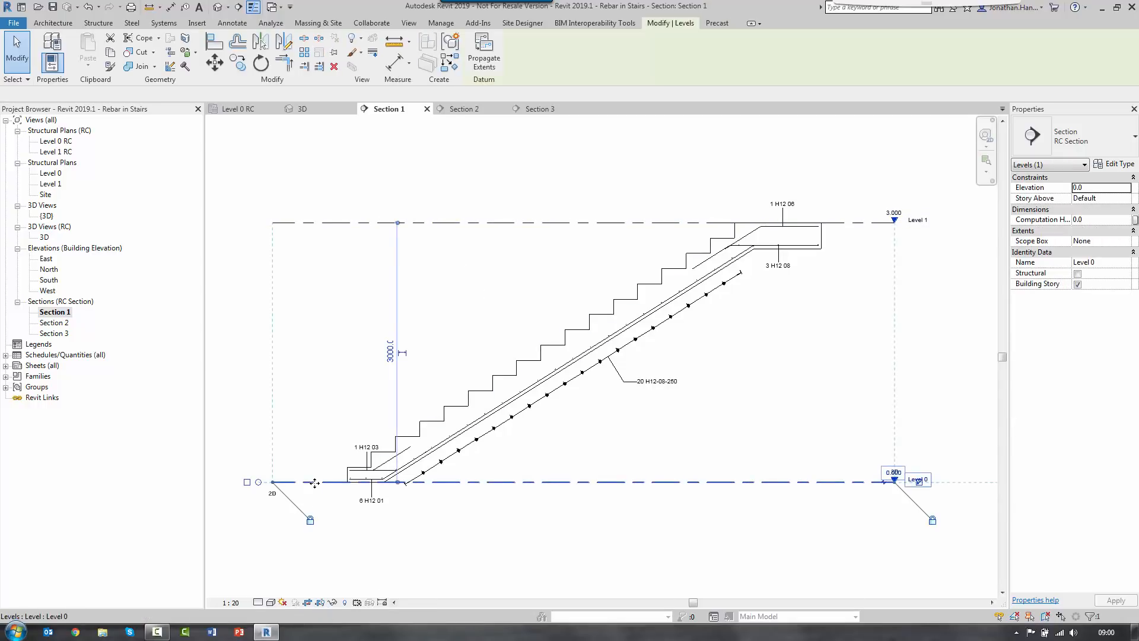
{"action": "right_click", "coordinate": [796, 302]}
{"action": "mouse_move", "coordinate": [888, 417]}
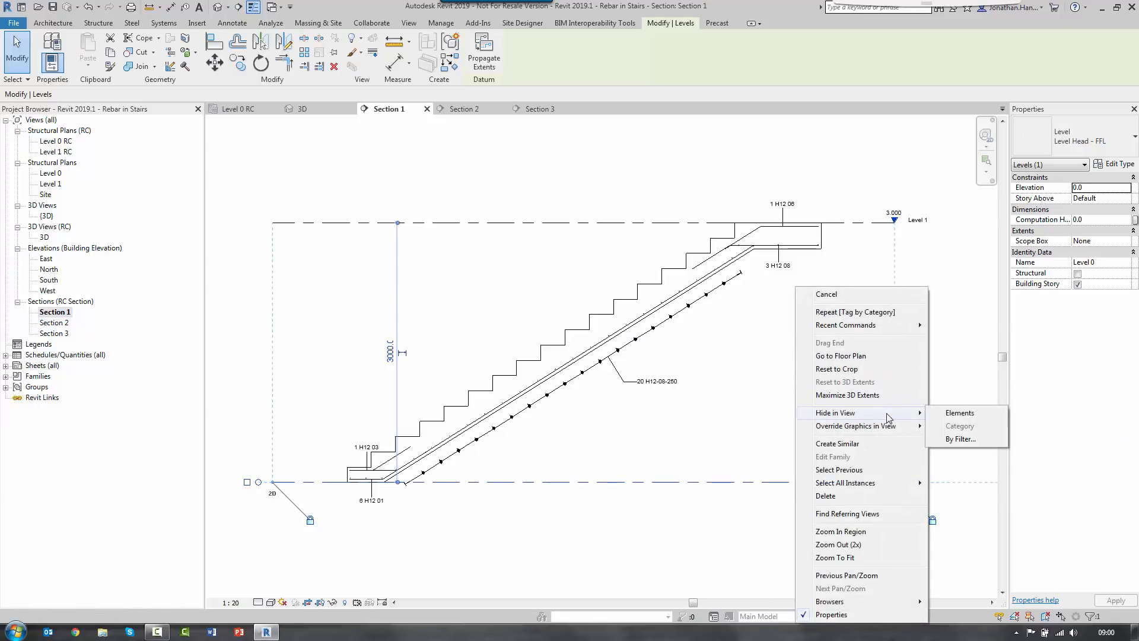
{"action": "left_click", "coordinate": [957, 413]}
{"action": "left_click", "coordinate": [544, 223]}
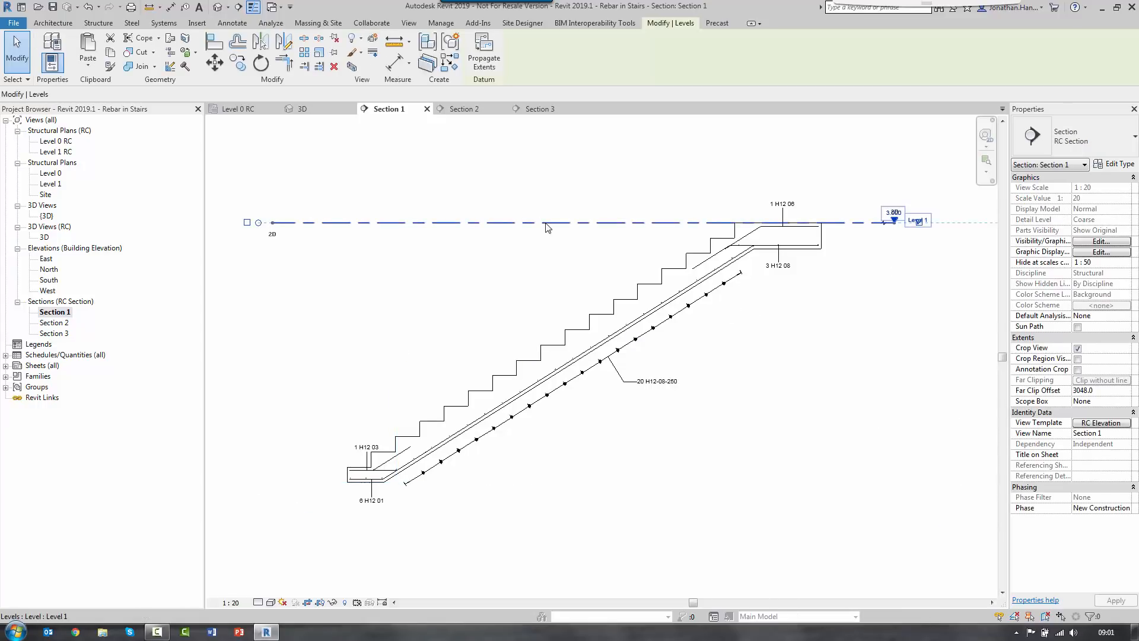
{"action": "right_click", "coordinate": [544, 223]}
{"action": "left_click", "coordinate": [698, 351]}
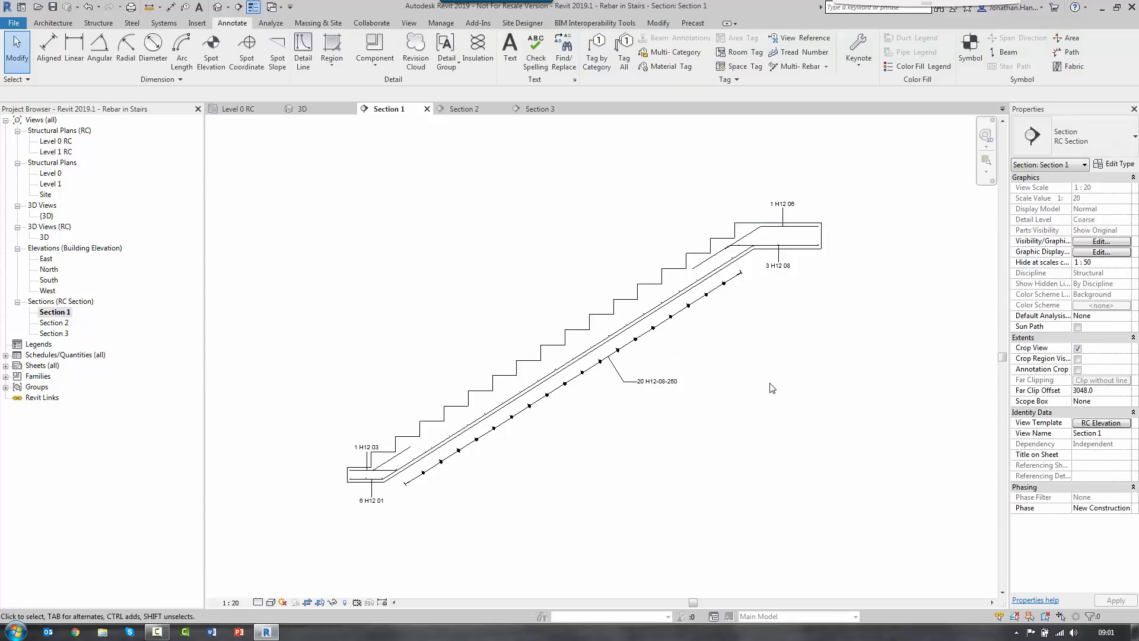
Step: Fit Section 1 to the window, show its crop region briefly and hide it again
{"action": "key", "text": "z"}
{"action": "key", "text": "f"}
{"action": "left_click", "coordinate": [321, 603]}
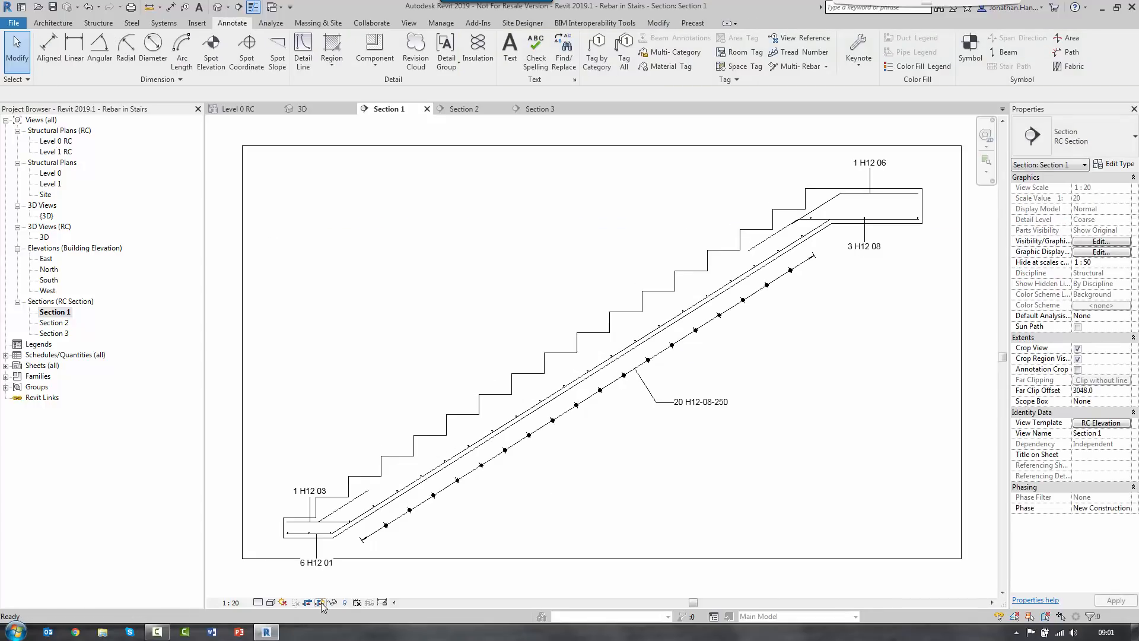
{"action": "left_click", "coordinate": [321, 604]}
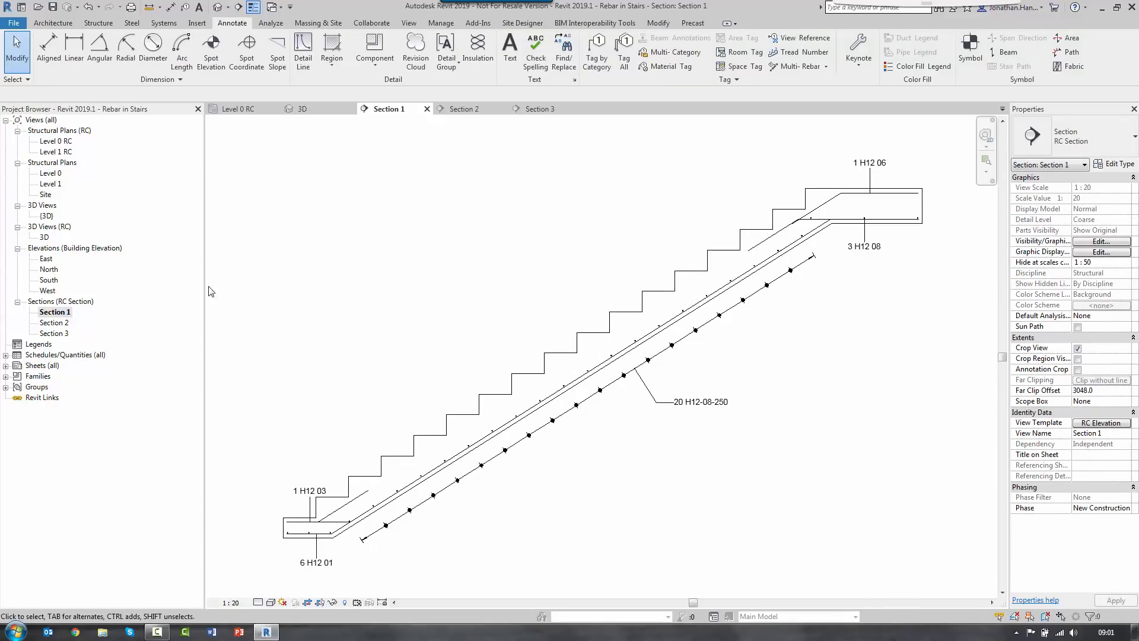
Step: Open Section 2 and hide the section line and the Level 0 line as individual elements
{"action": "double_click", "coordinate": [54, 322]}
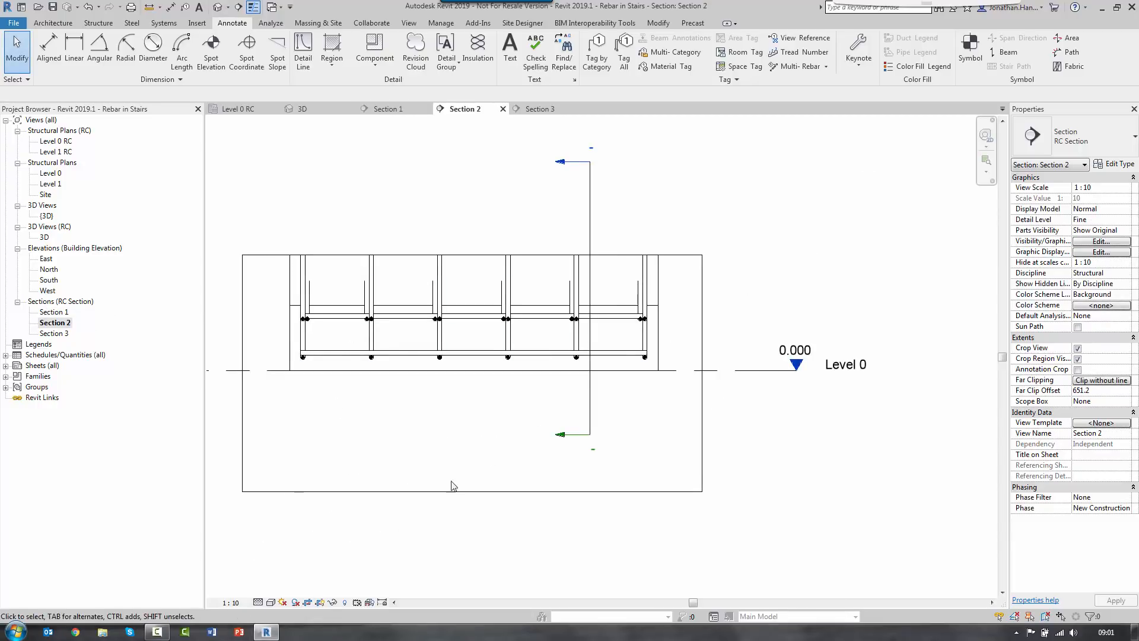
{"action": "right_click", "coordinate": [596, 417]}
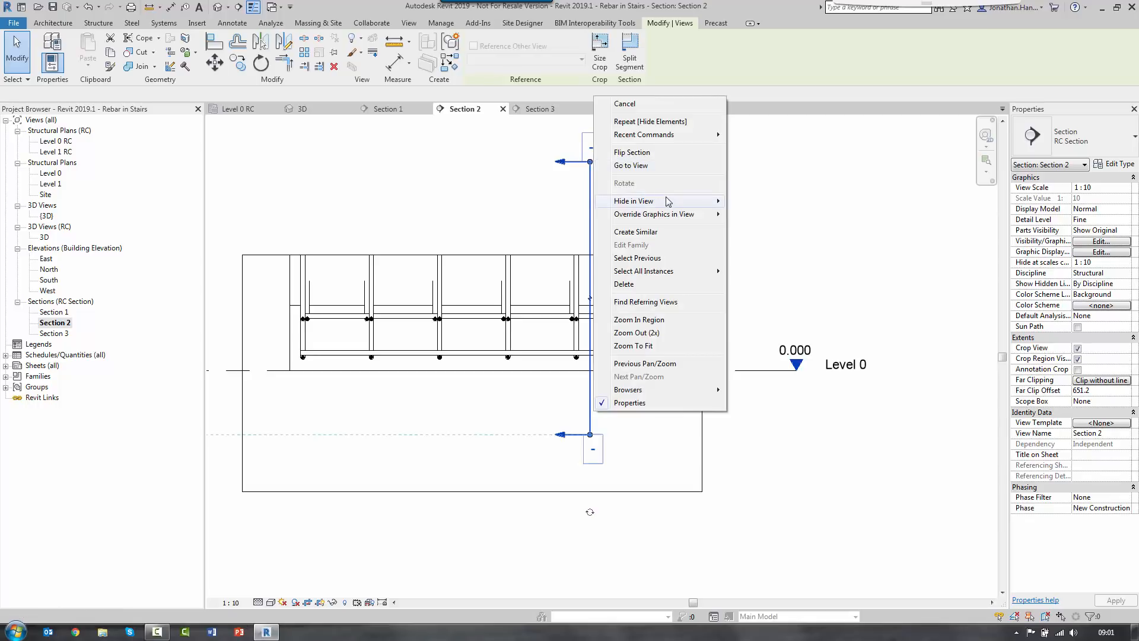
{"action": "mouse_move", "coordinate": [667, 202]}
{"action": "left_click", "coordinate": [744, 201]}
{"action": "right_click", "coordinate": [769, 376]}
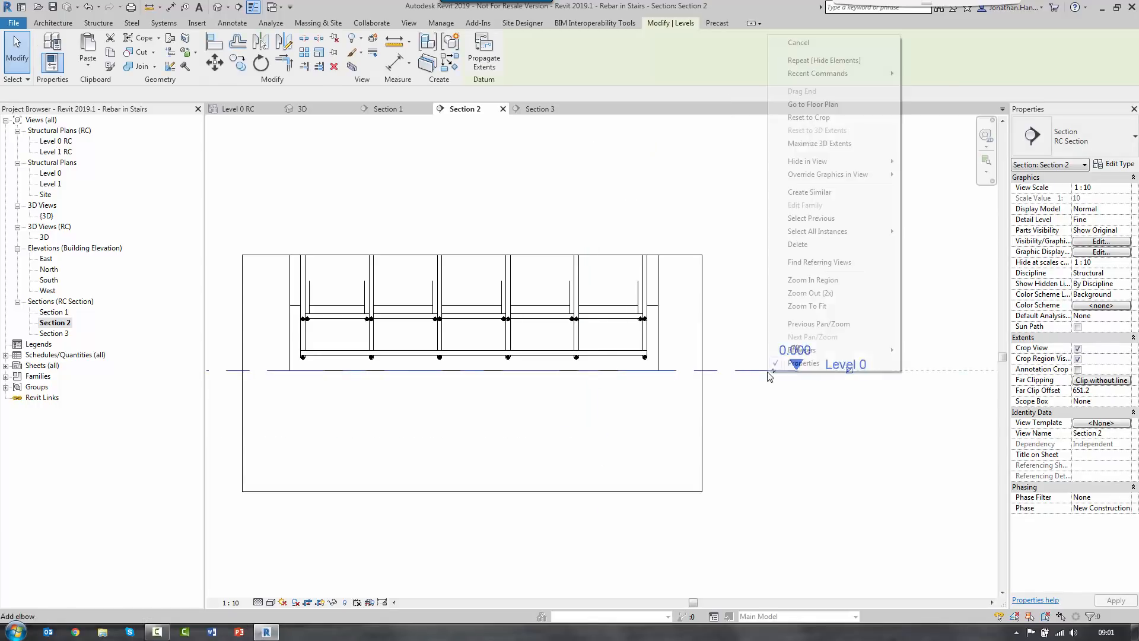
{"action": "mouse_move", "coordinate": [877, 161]}
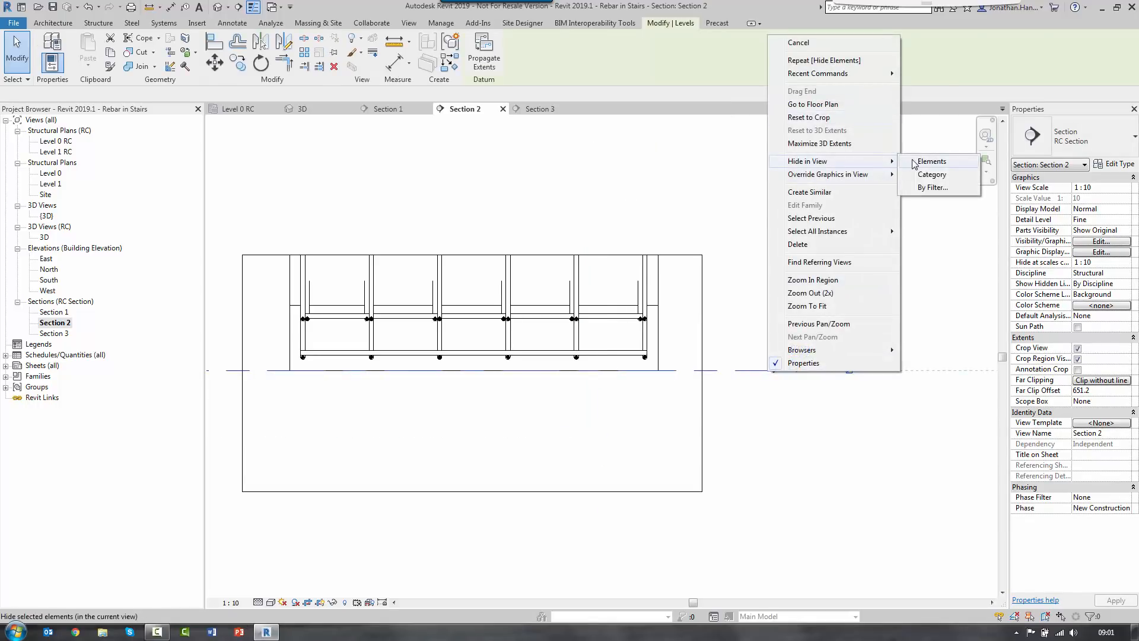
{"action": "left_click", "coordinate": [914, 163]}
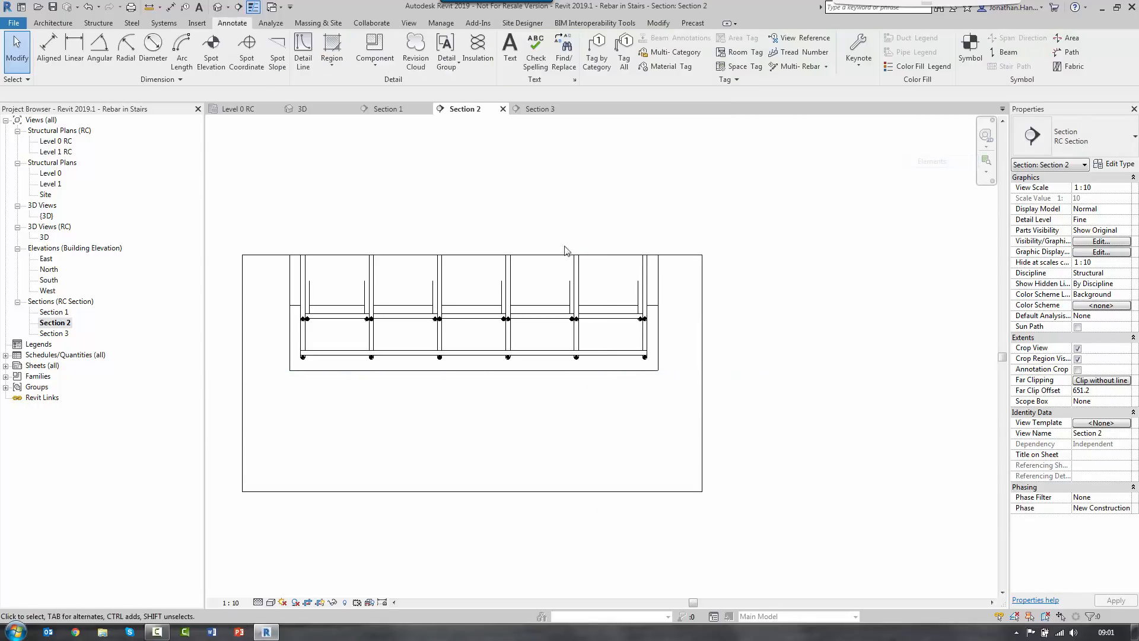
Step: Assign the Rebar Section (Full Profile) view template to Section 2 and check the view's detail level options
{"action": "left_click", "coordinate": [1079, 426]}
{"action": "left_click", "coordinate": [352, 248]}
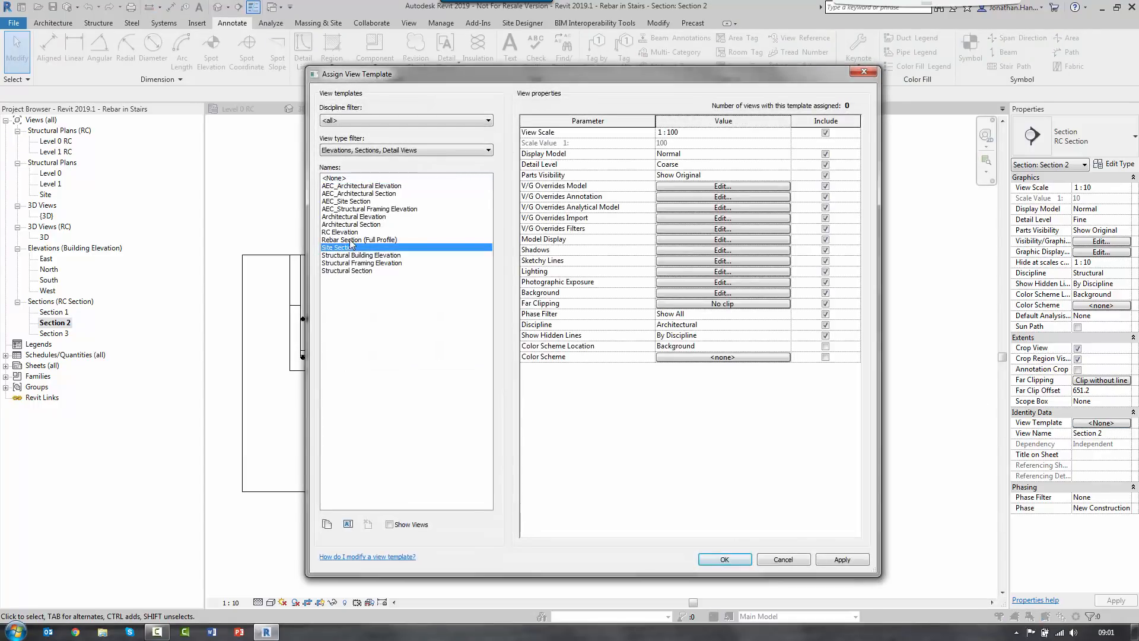
{"action": "left_click", "coordinate": [353, 240]}
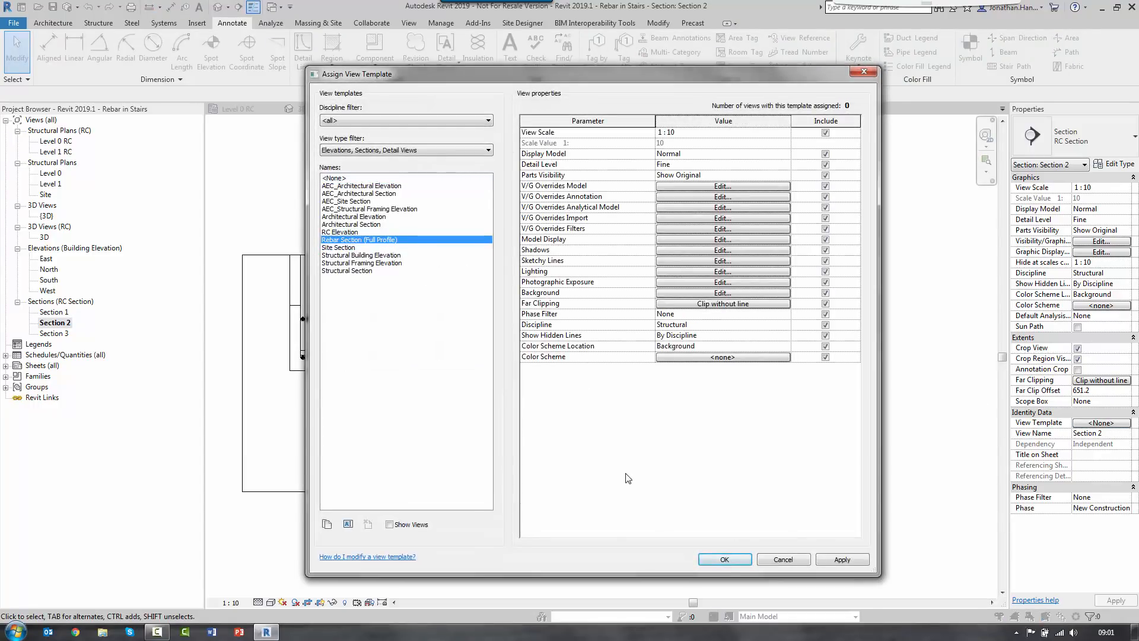
{"action": "left_click", "coordinate": [727, 560]}
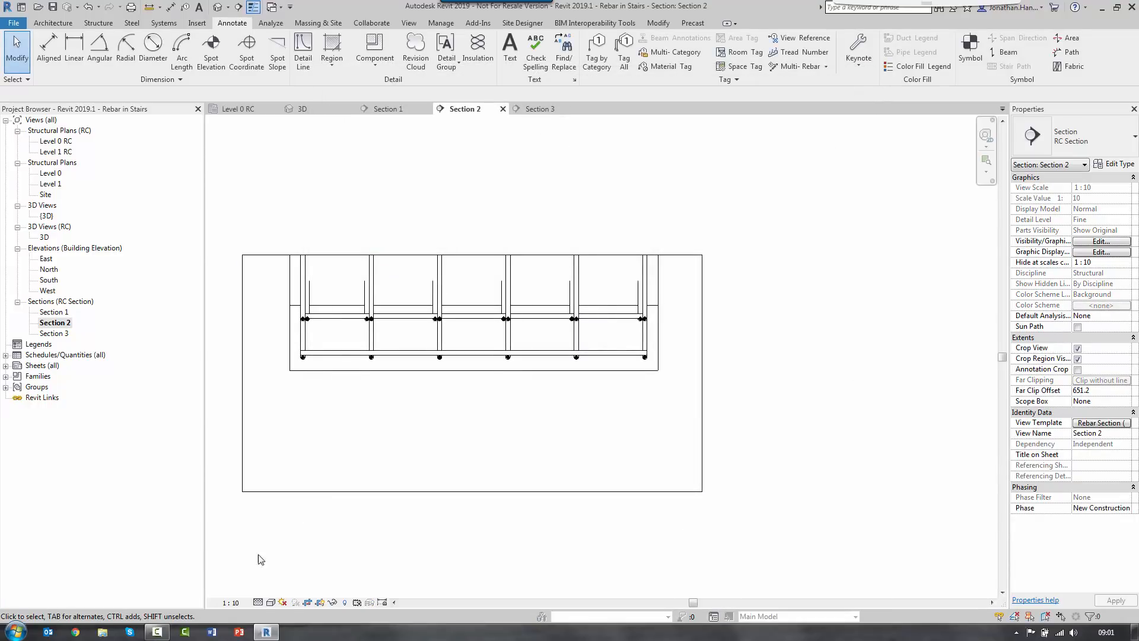
{"action": "left_click", "coordinate": [259, 602]}
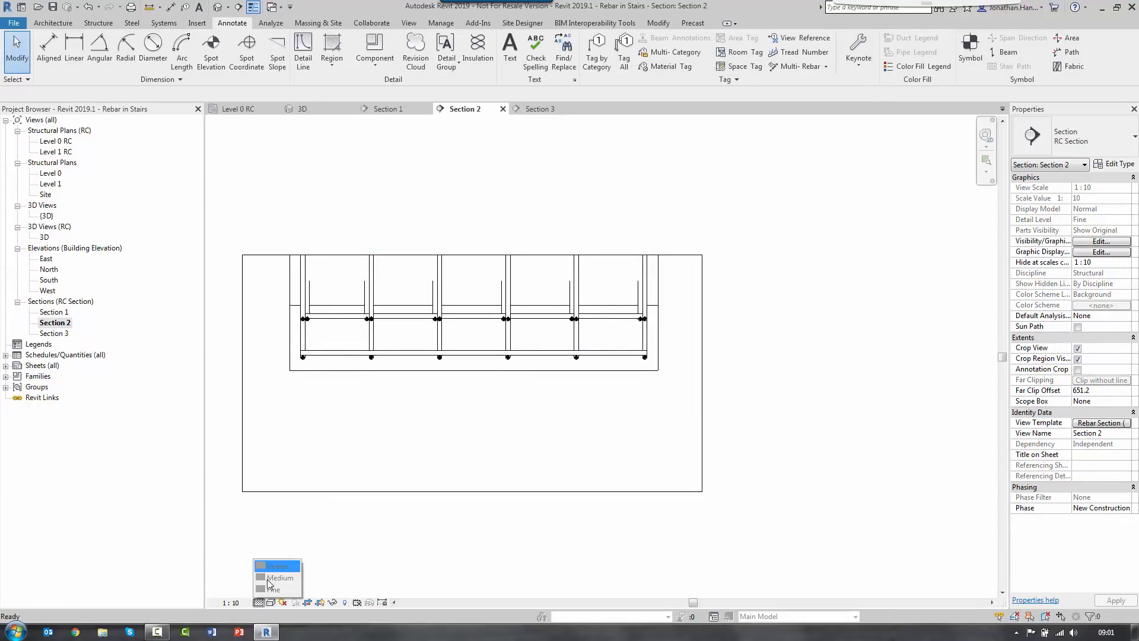
{"action": "left_click", "coordinate": [274, 605]}
{"action": "left_click", "coordinate": [629, 567]}
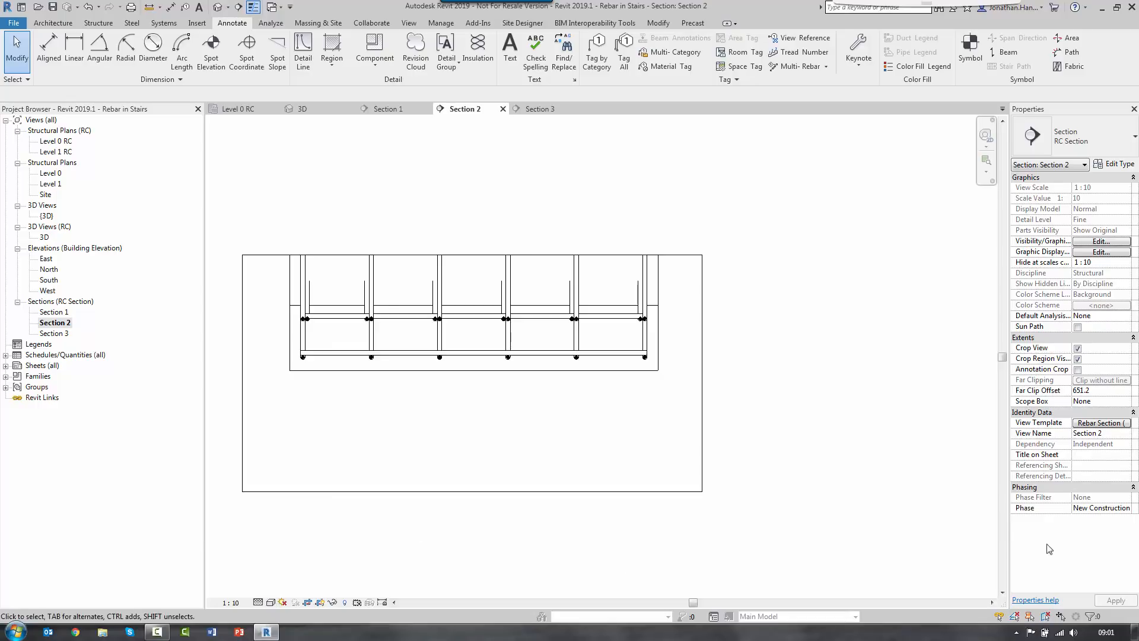
Step: Assign the RC Elevation view template to Section 2
{"action": "left_click", "coordinate": [1094, 423]}
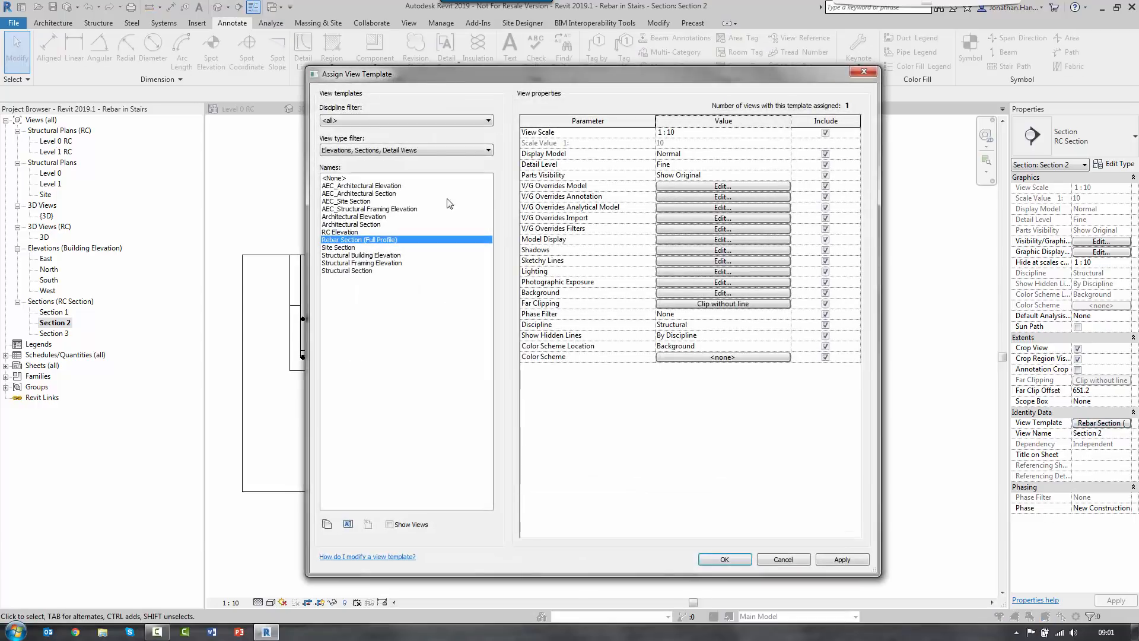
{"action": "left_click", "coordinate": [345, 232]}
{"action": "left_click", "coordinate": [726, 558]}
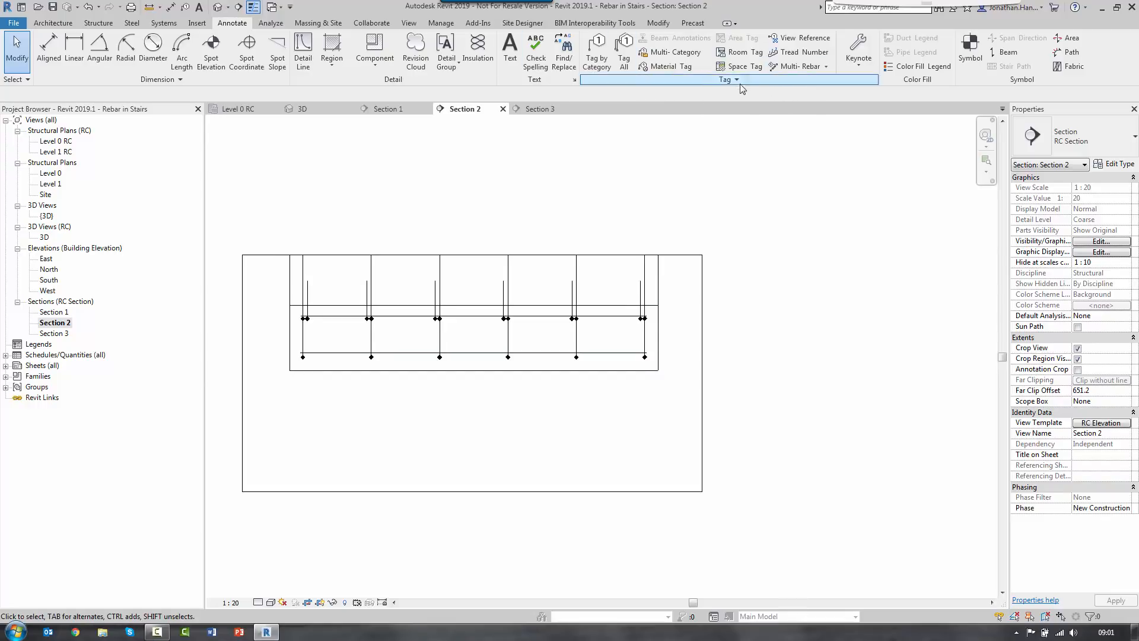
Step: Tag the bottom longitudinal bars in Section 2 by category and move the tag beneath the landing
{"action": "left_click", "coordinate": [595, 62]}
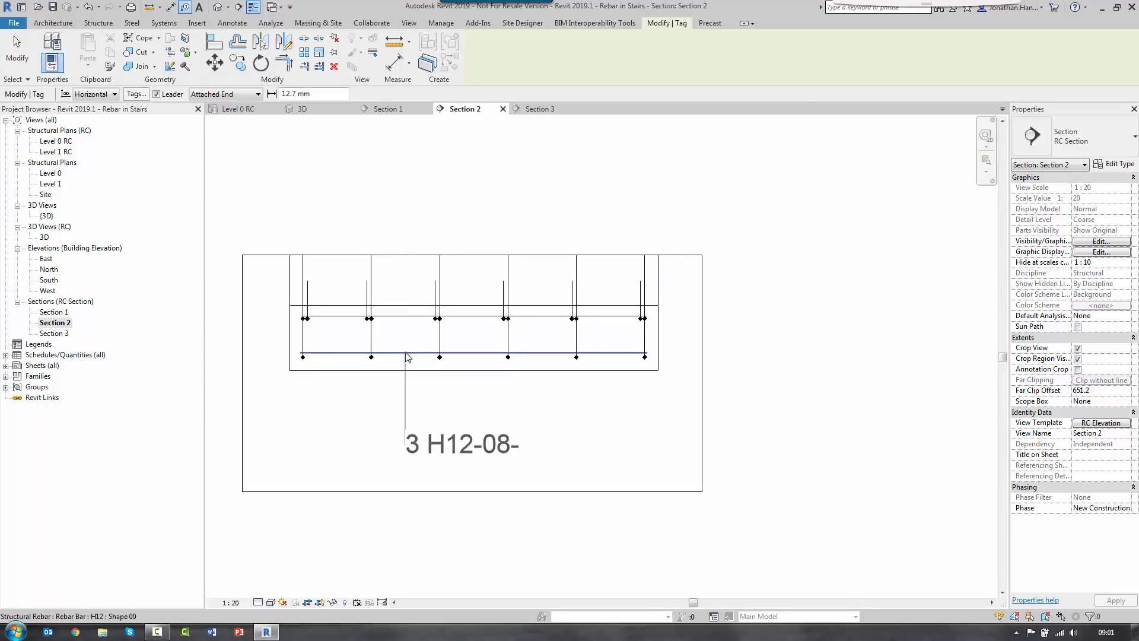
{"action": "left_click", "coordinate": [376, 362]}
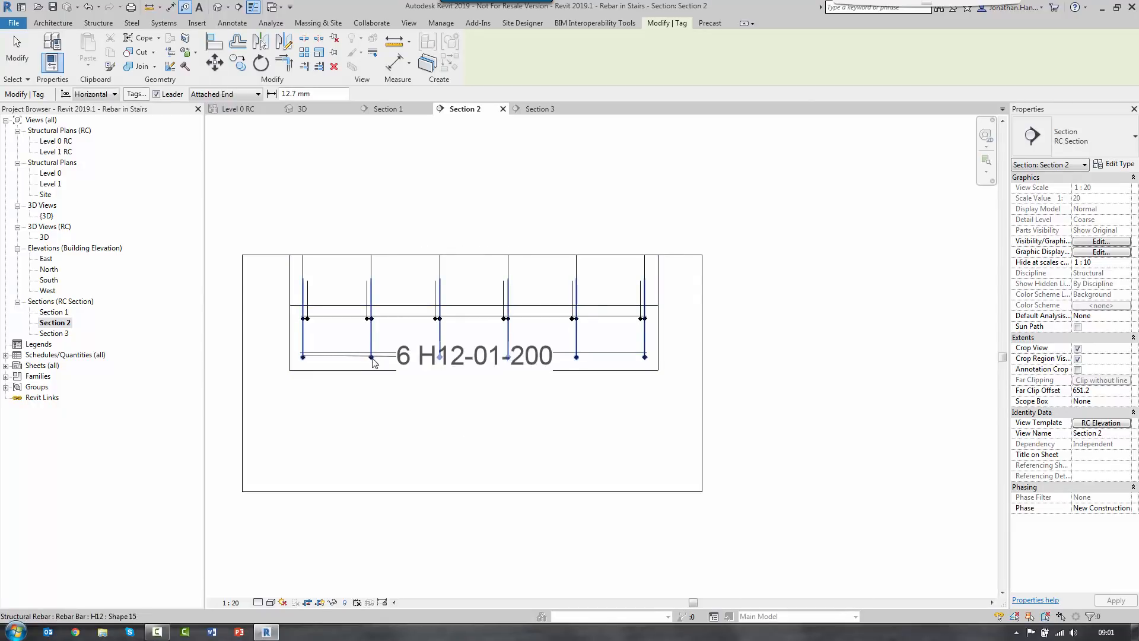
{"action": "left_click_drag", "start_coordinate": [476, 381], "coordinate": [465, 410]}
{"action": "key", "text": "Escape"}
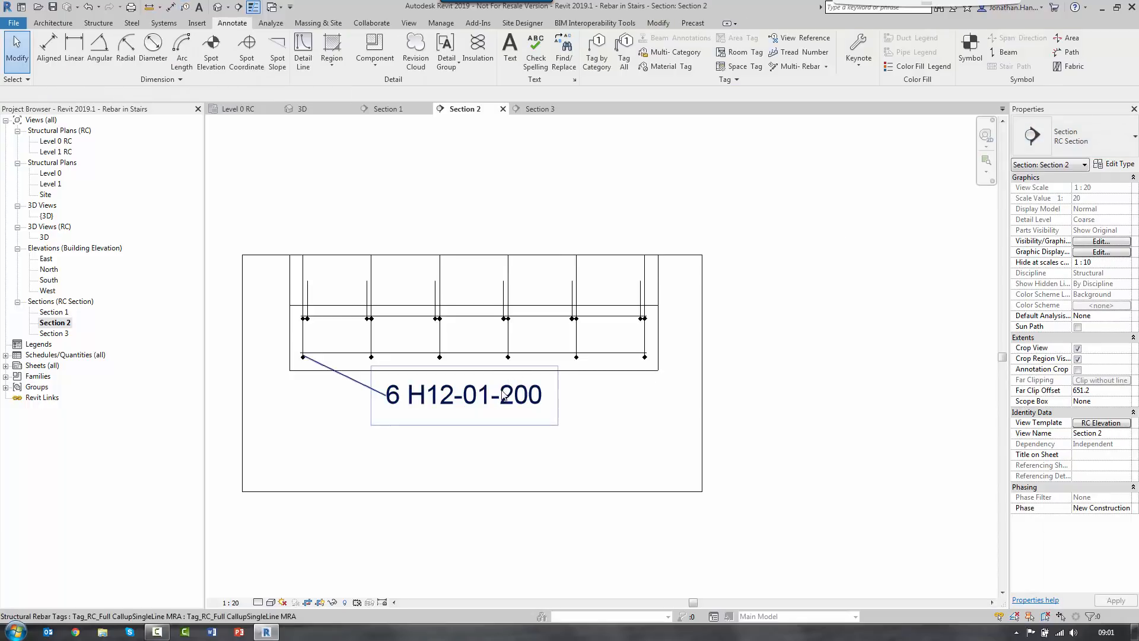
Step: Switch the bottom bar tag to the Tag_RC_Bar Mark type, remove its leader and place it below the first bar
{"action": "left_click", "coordinate": [1078, 148]}
{"action": "left_click", "coordinate": [949, 187]}
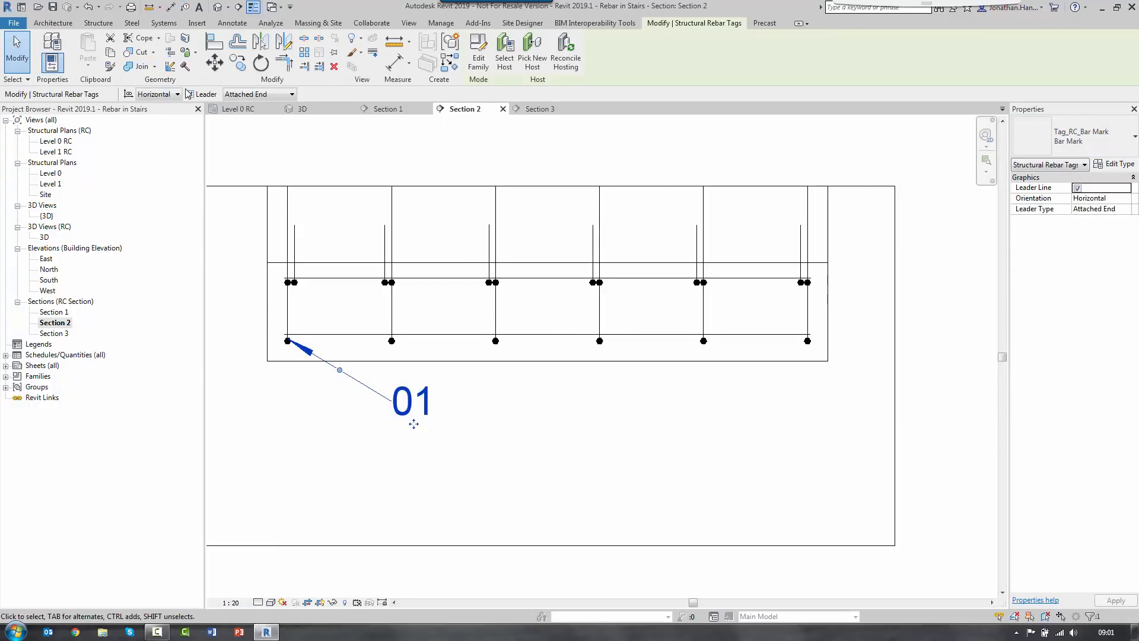
{"action": "left_click", "coordinate": [189, 94]}
{"action": "left_click_drag", "start_coordinate": [412, 408], "coordinate": [289, 394]}
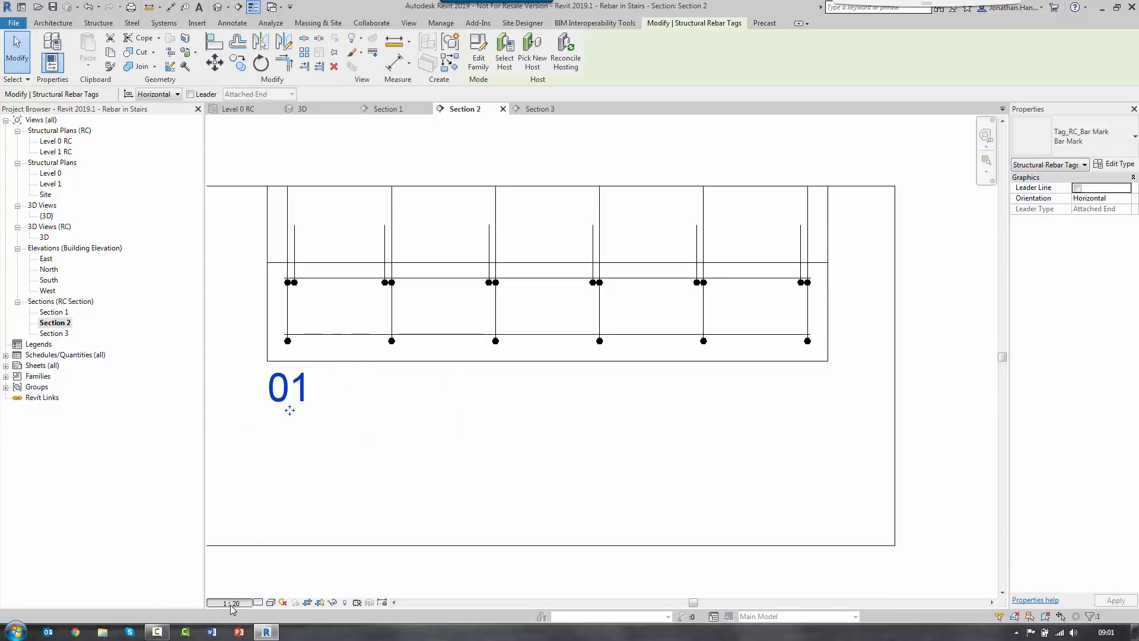
Step: Remove the view template from Section 2 by assigning <None>, and set the view scale to 1:10
{"action": "left_click", "coordinate": [231, 603]}
{"action": "left_click", "coordinate": [297, 477]}
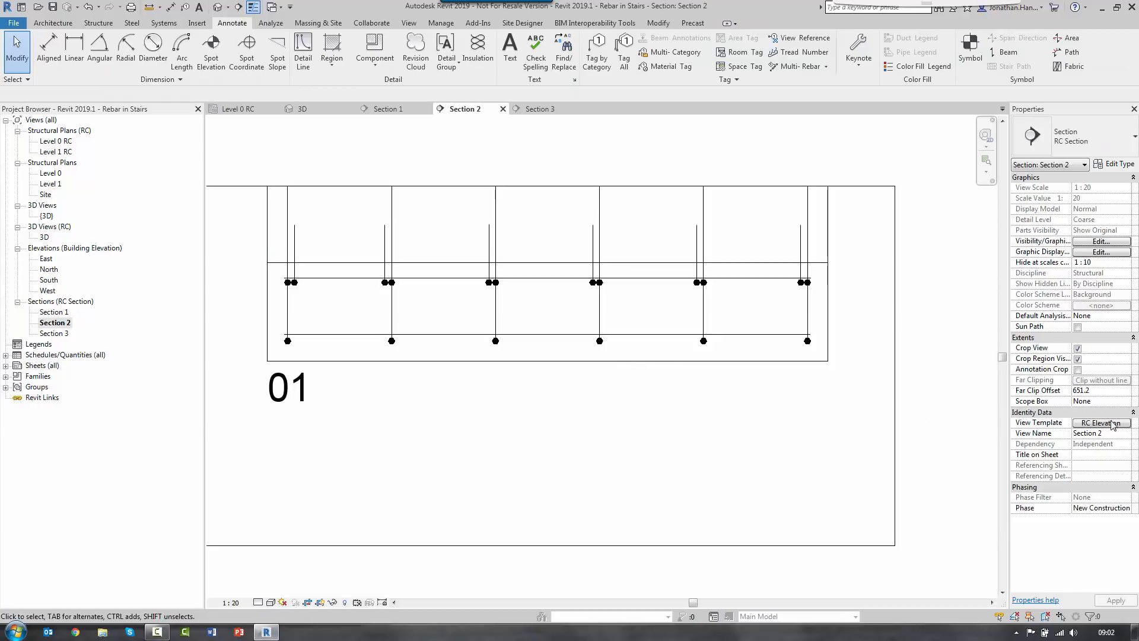
{"action": "left_click", "coordinate": [1104, 423]}
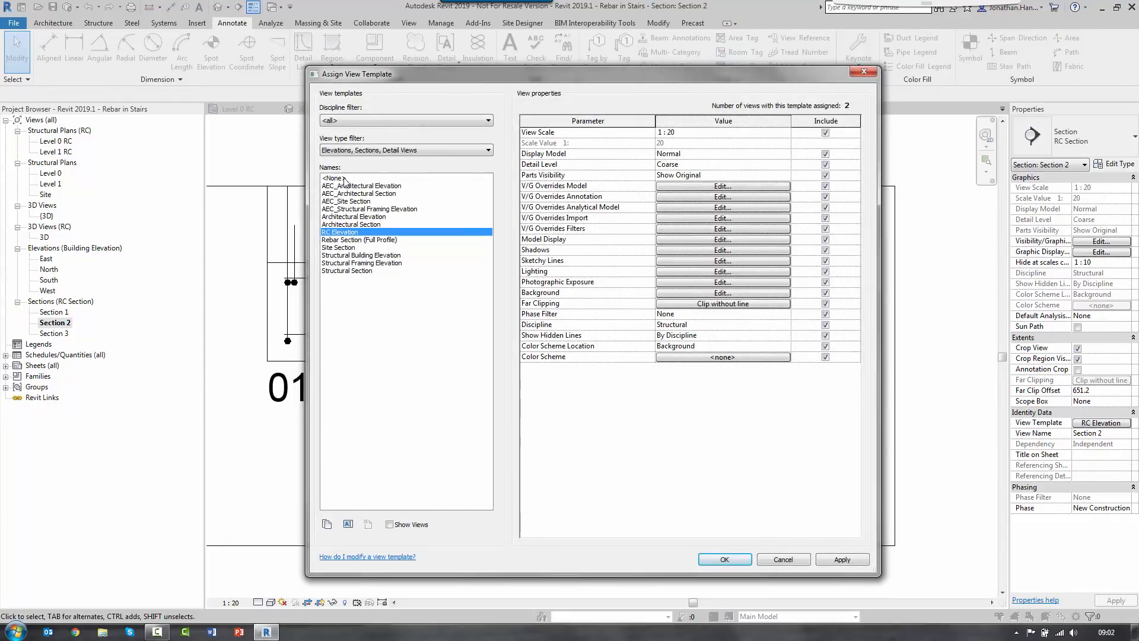
{"action": "left_click", "coordinate": [344, 179]}
{"action": "left_click", "coordinate": [716, 562]}
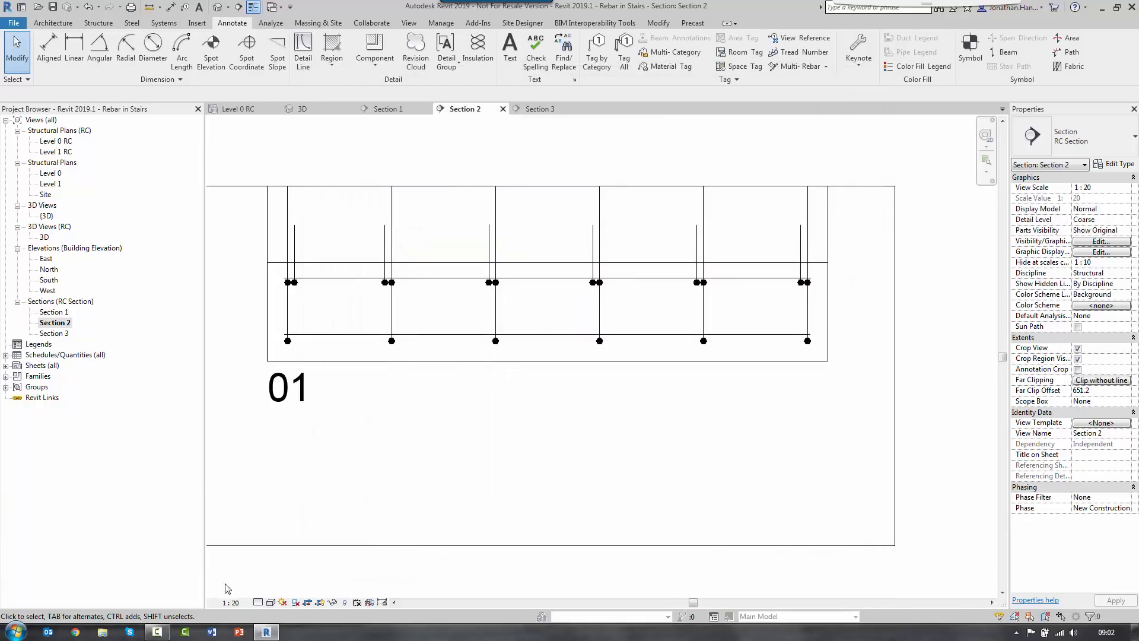
{"action": "left_click", "coordinate": [232, 602]}
{"action": "left_click", "coordinate": [246, 473]}
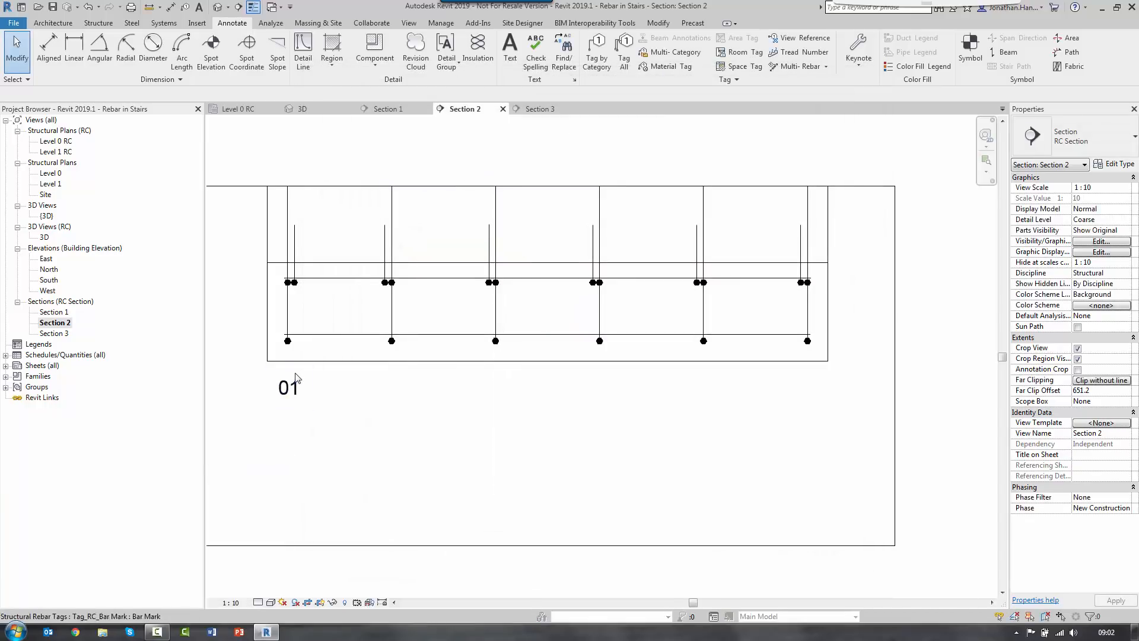
Step: Copy the bar mark tag from the first bottom bar to below the second, third and fourth bars
{"action": "left_click", "coordinate": [288, 390]}
{"action": "left_click", "coordinate": [232, 61]}
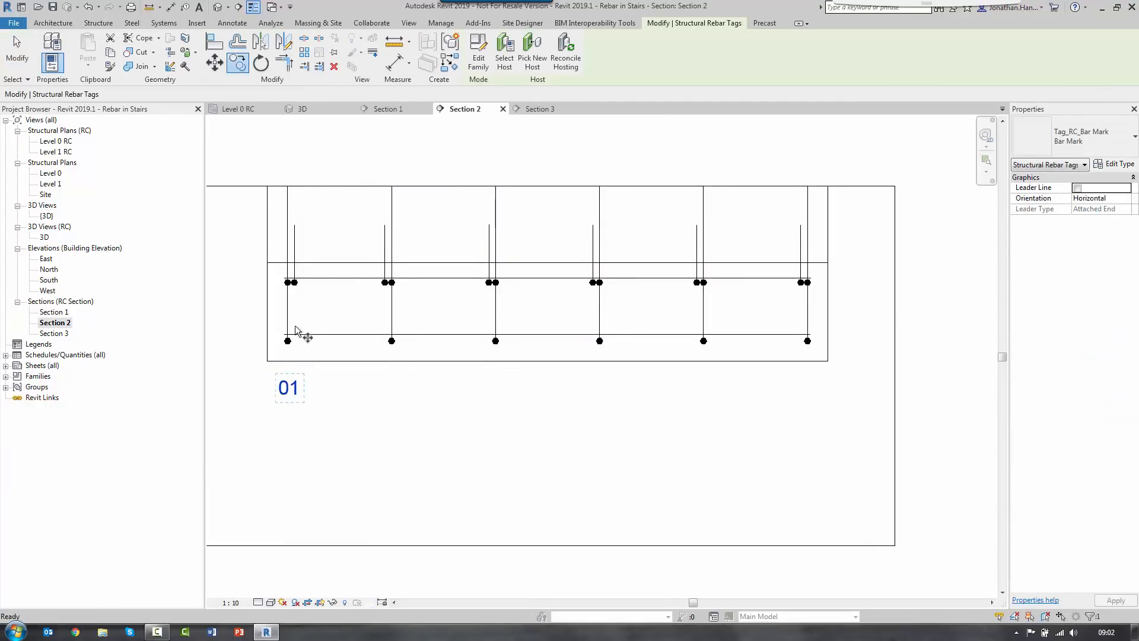
{"action": "left_click", "coordinate": [288, 323]}
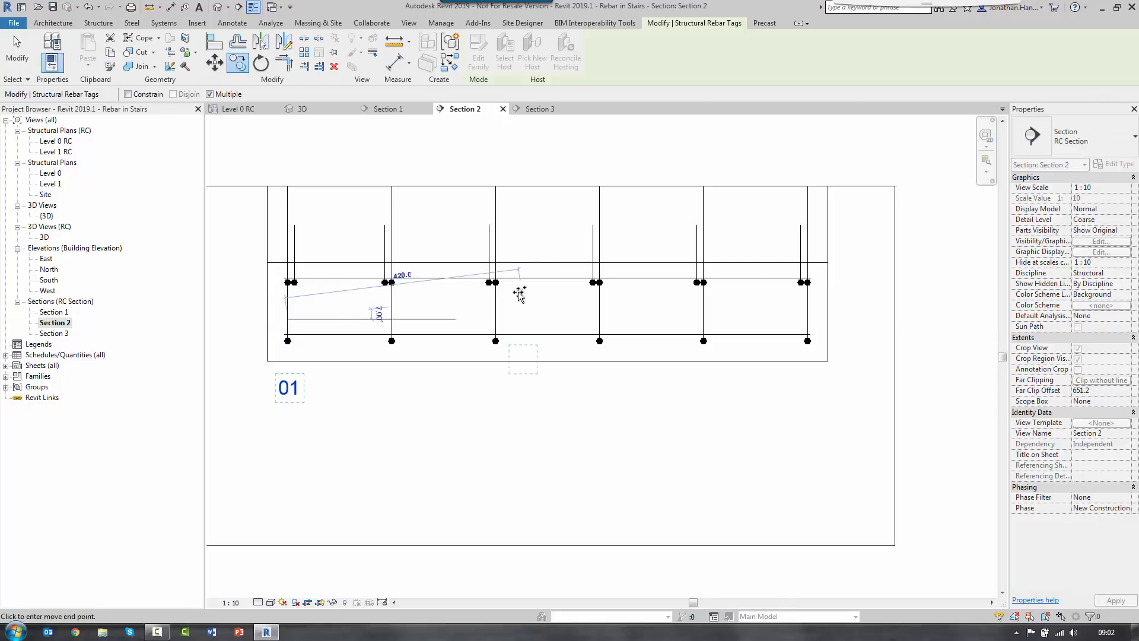
{"action": "left_click", "coordinate": [524, 330]}
{"action": "left_click", "coordinate": [636, 313]}
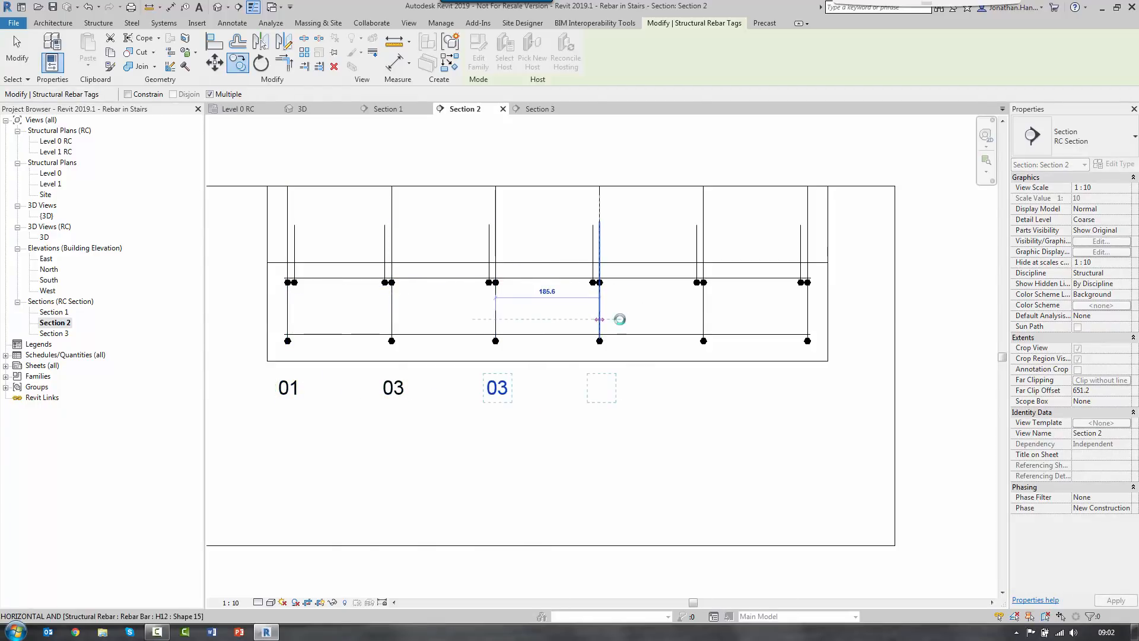
{"action": "left_click", "coordinate": [619, 319]}
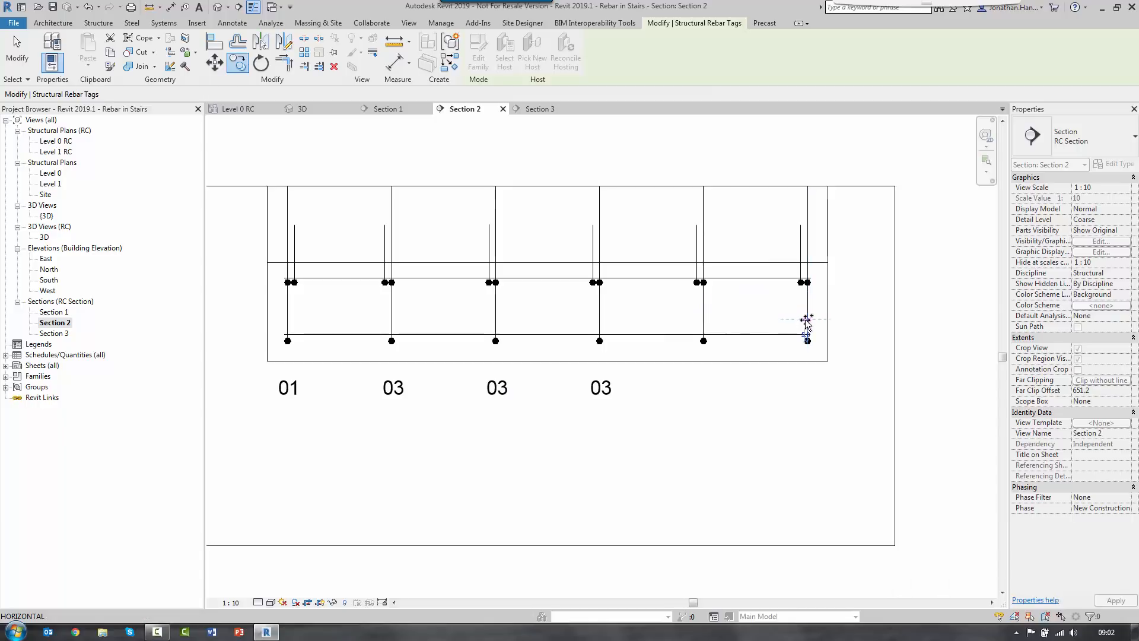
{"action": "key", "text": "Escape"}
{"action": "key", "text": "Escape"}
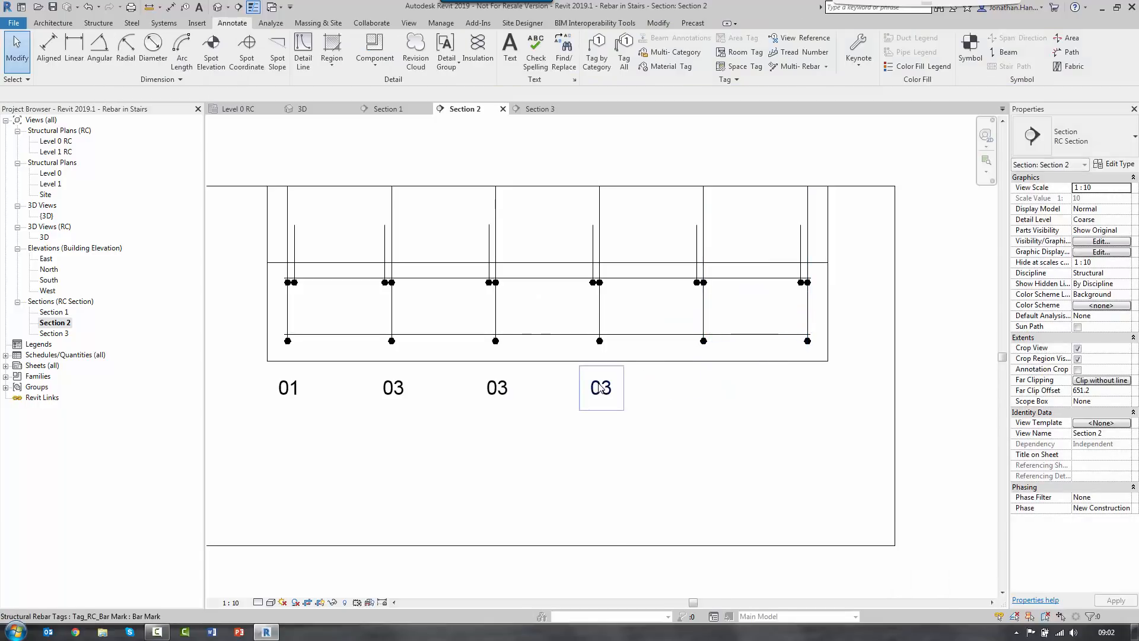
Step: Tag the second upper bar with the Tag_RC_Bar Mark type, remove the leader and place the tag beside the bar
{"action": "left_click", "coordinate": [597, 58]}
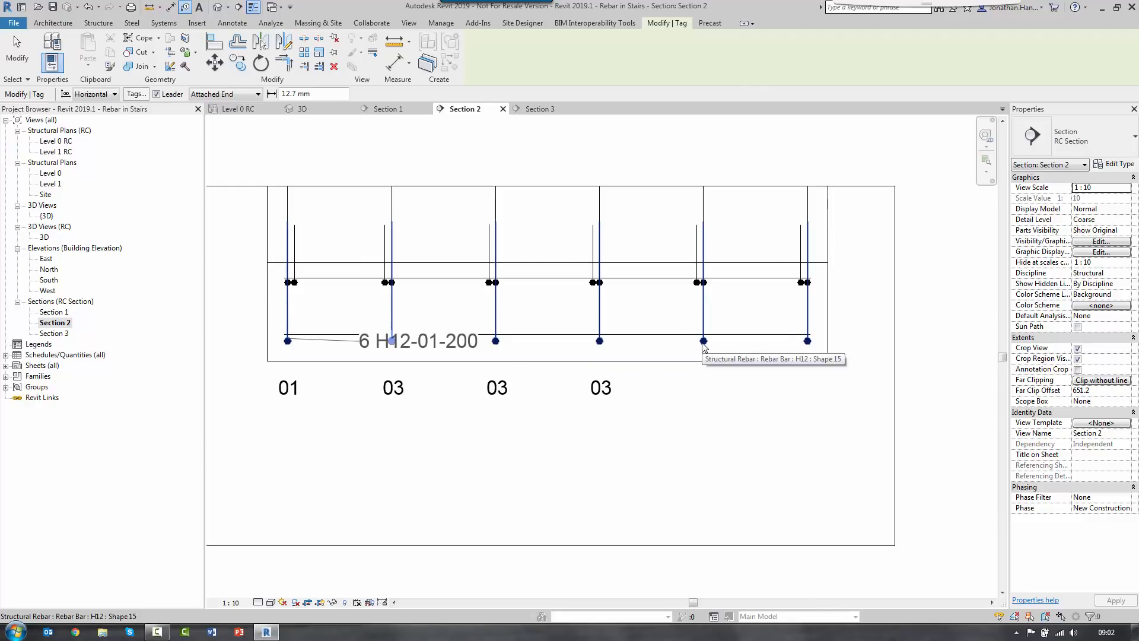
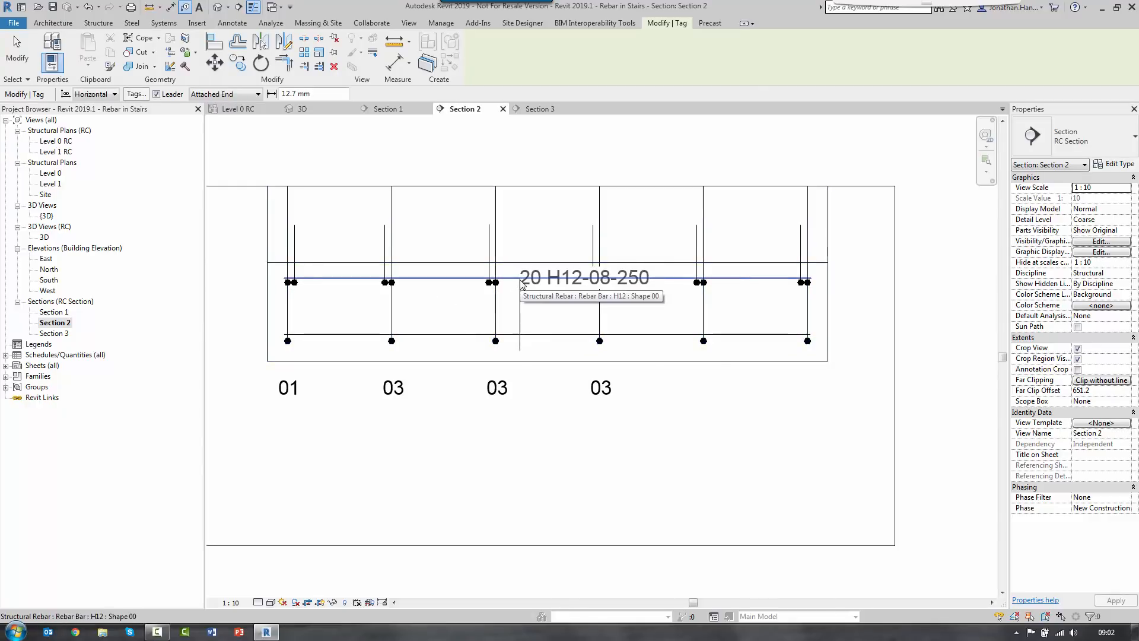
{"action": "left_click", "coordinate": [386, 258]}
{"action": "key", "text": "Escape"}
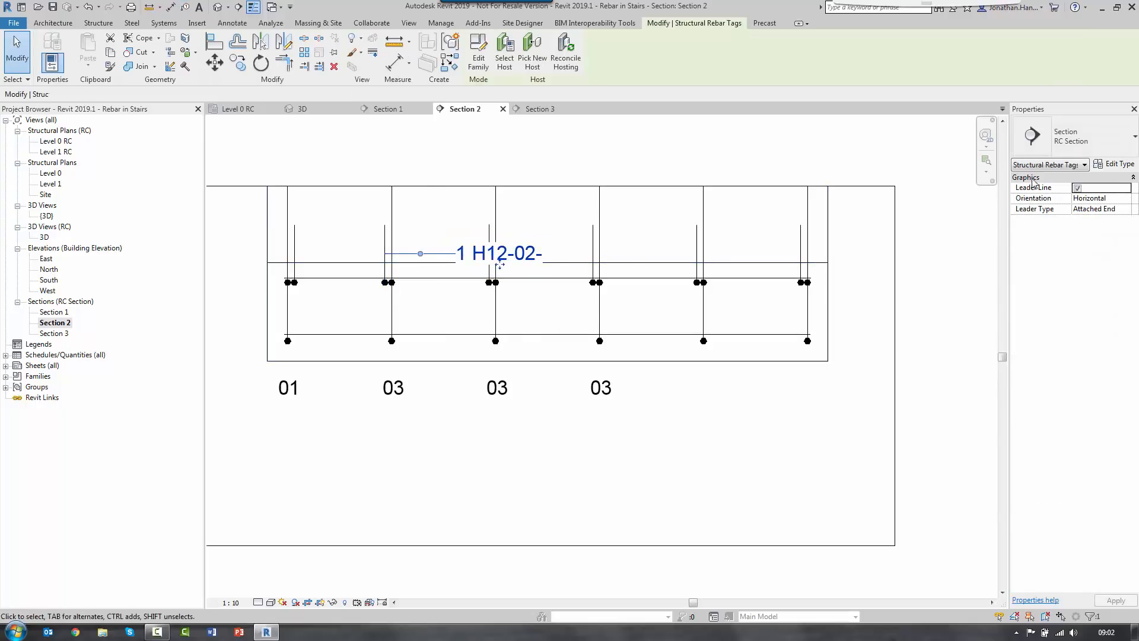
{"action": "left_click", "coordinate": [1091, 136]}
{"action": "left_click", "coordinate": [969, 200]}
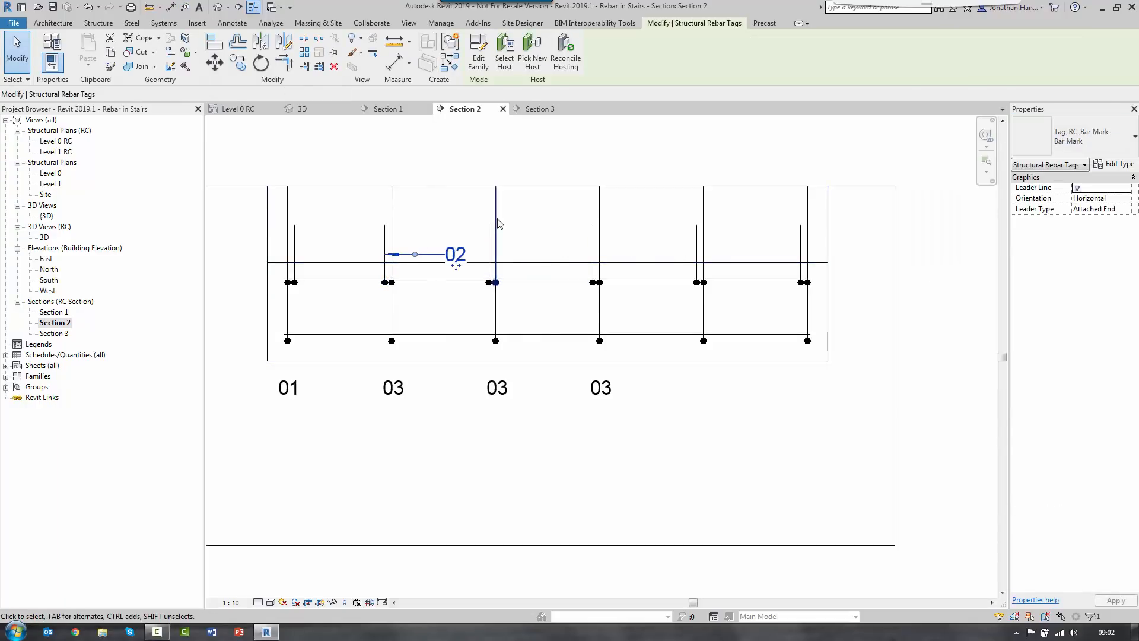
{"action": "left_click", "coordinate": [190, 94]}
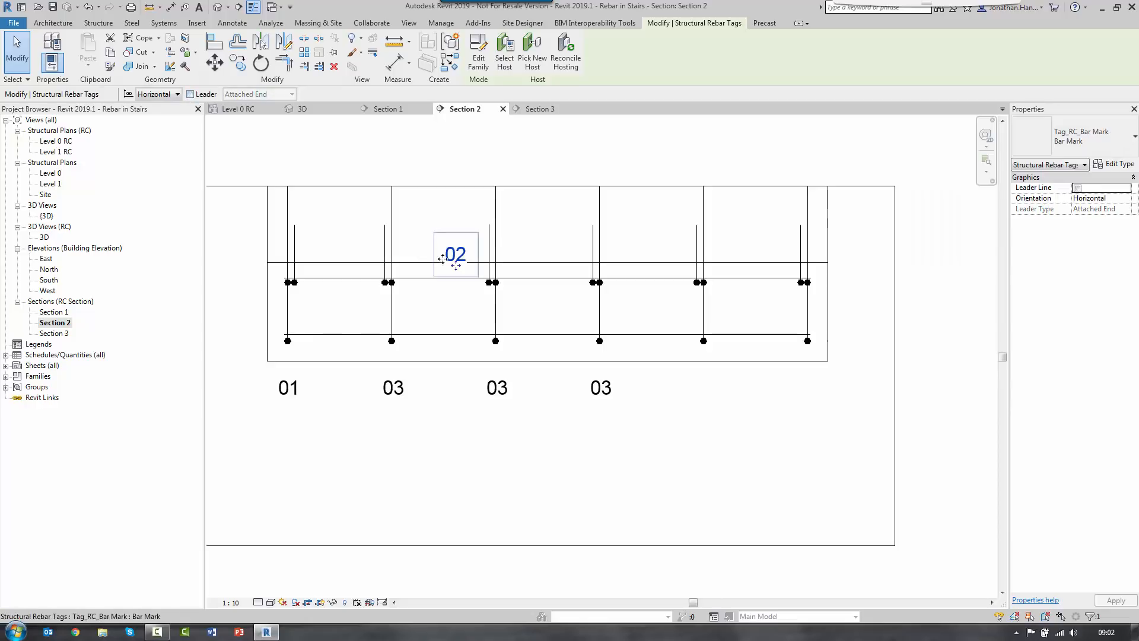
{"action": "left_click_drag", "start_coordinate": [451, 254], "coordinate": [363, 250]}
Step: Copy the upper bar mark tag to the five other upper bar positions across the section
{"action": "left_click", "coordinate": [237, 67]}
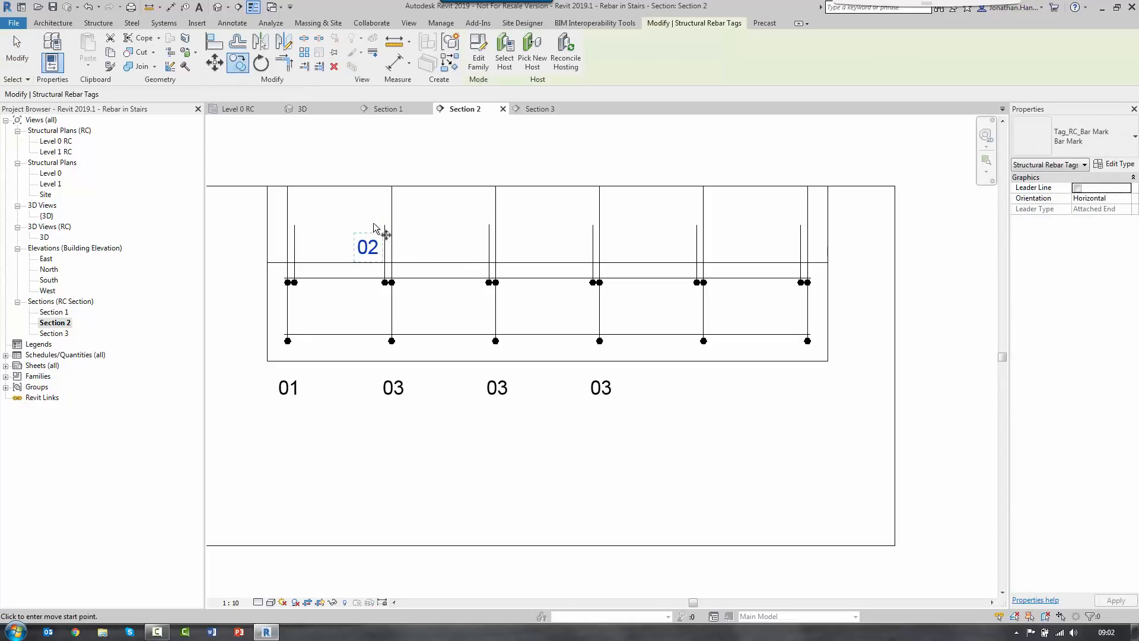
{"action": "left_click", "coordinate": [385, 231]}
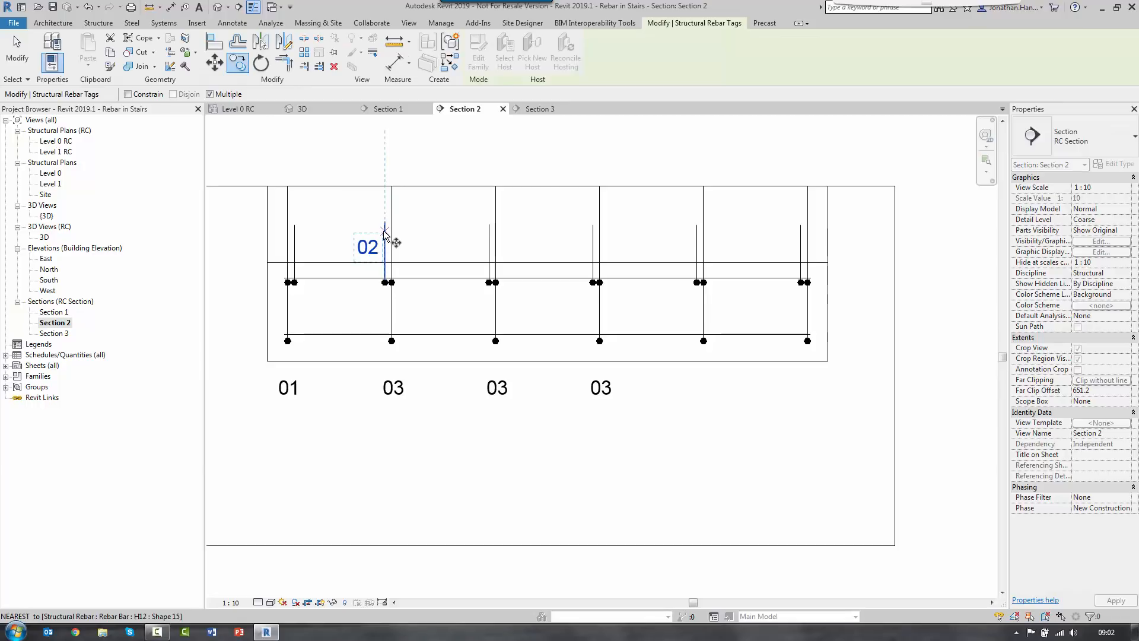
{"action": "left_click", "coordinate": [492, 231]}
{"action": "left_click", "coordinate": [594, 231]}
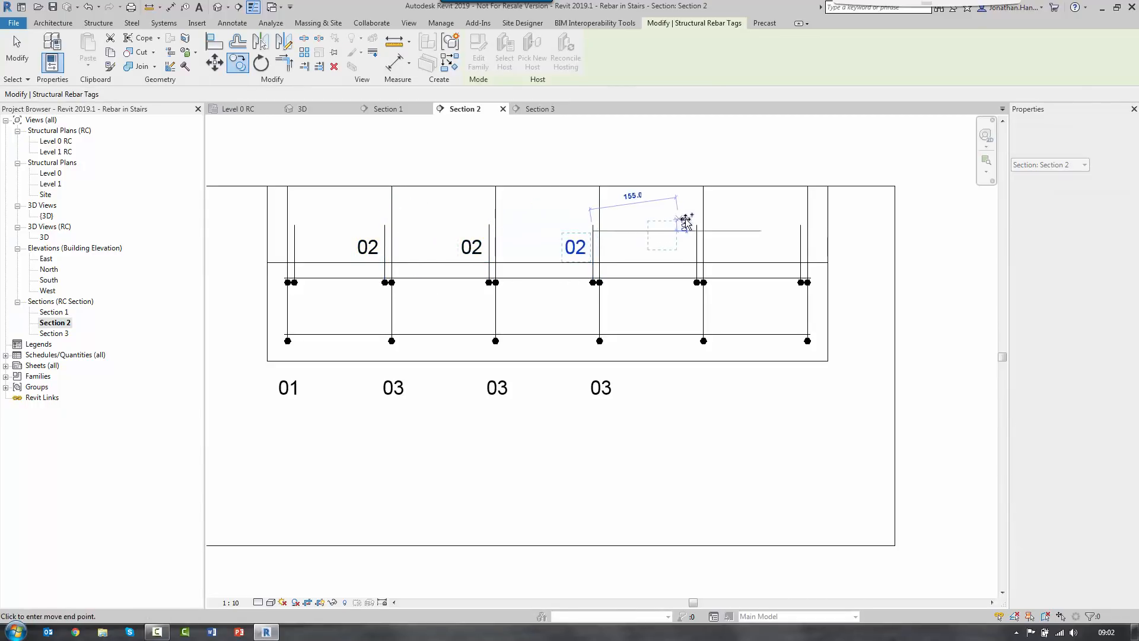
{"action": "left_click", "coordinate": [697, 231]}
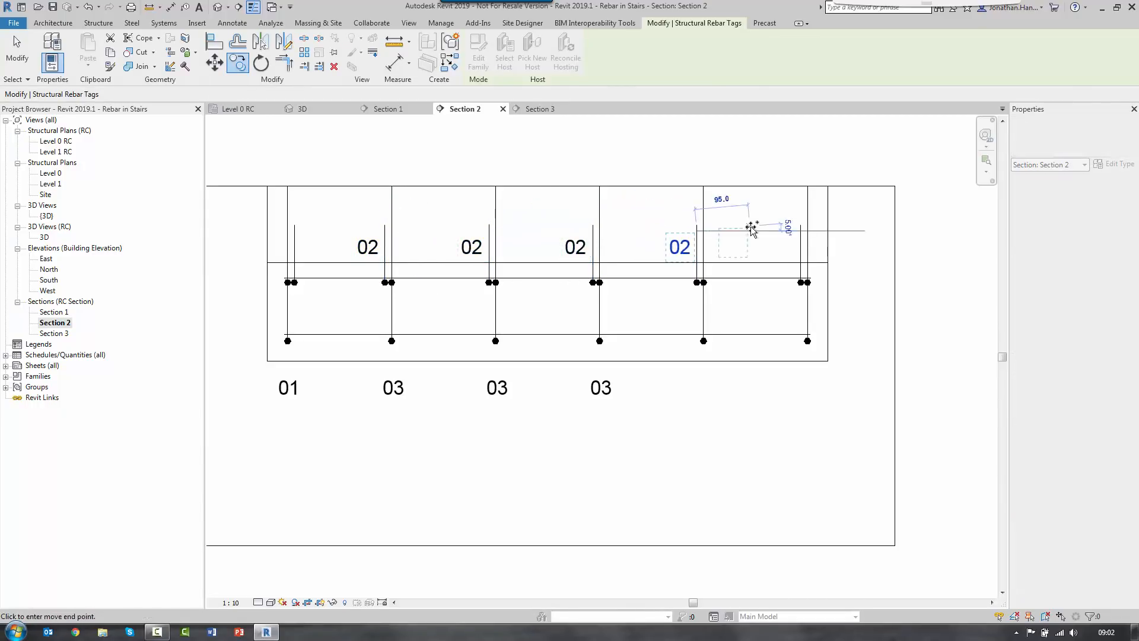
{"action": "left_click", "coordinate": [801, 231]}
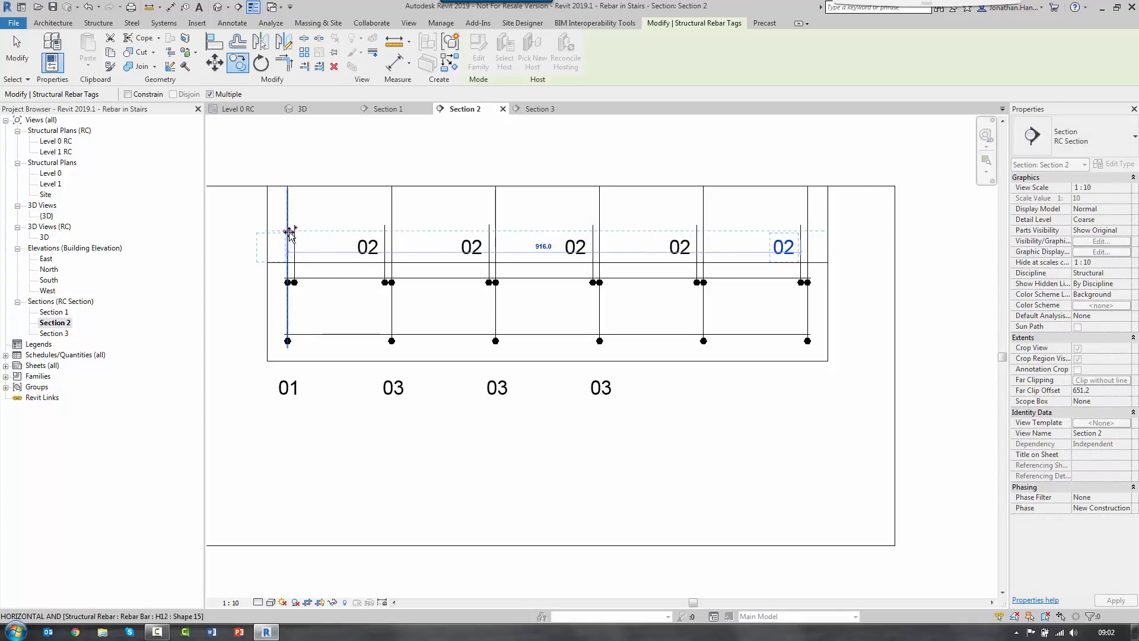
{"action": "left_click", "coordinate": [287, 231]}
{"action": "key", "text": "Escape"}
{"action": "key", "text": "Escape"}
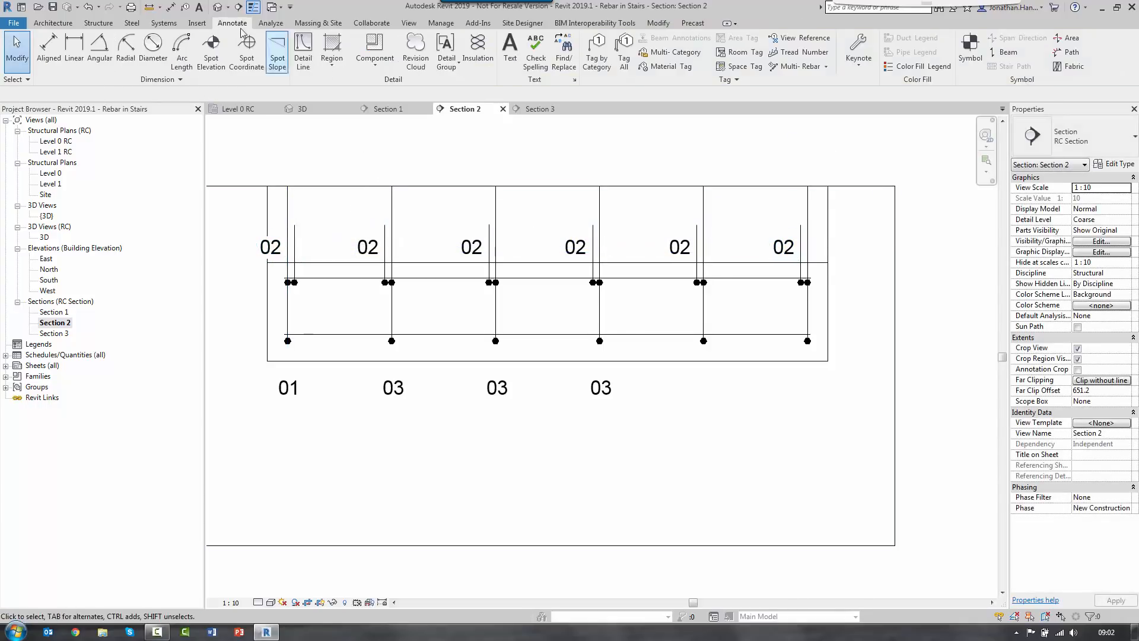
Step: Add an aligned dimension between the concrete's bottom edge and the horizontal edge above the upper bars, placed outside the concrete outline
{"action": "left_click", "coordinate": [49, 47]}
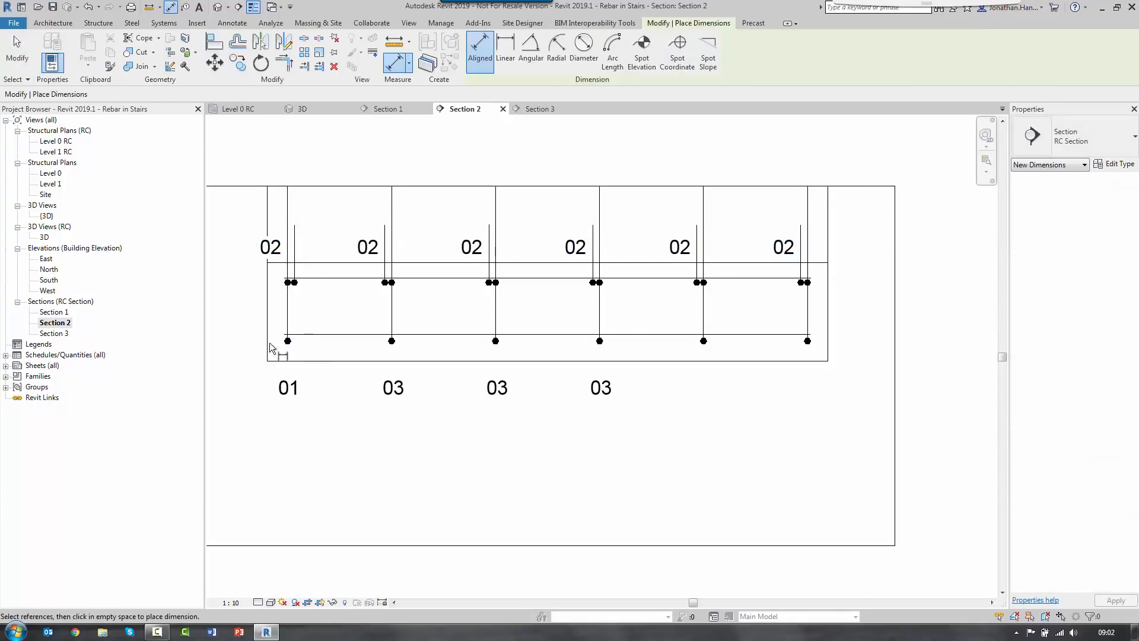
{"action": "left_click", "coordinate": [299, 361]}
{"action": "left_click", "coordinate": [315, 262]}
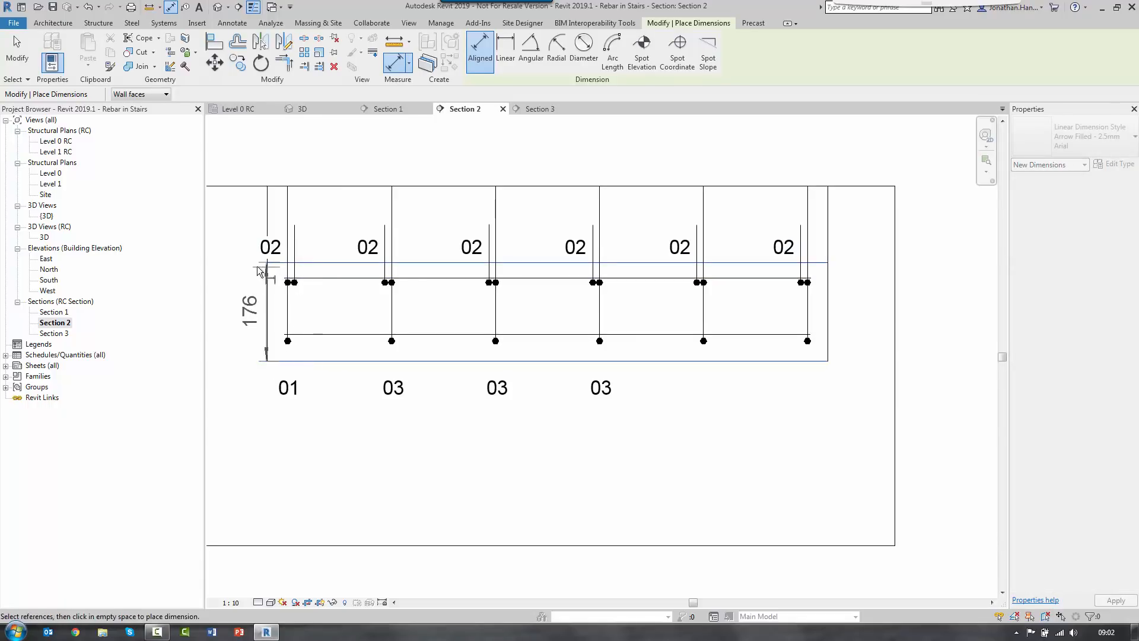
{"action": "left_click", "coordinate": [234, 266]}
{"action": "key", "text": "Escape"}
{"action": "key", "text": "Escape"}
{"action": "scroll", "coordinate": [333, 273], "scroll_direction": "down", "scroll_amount": 1}
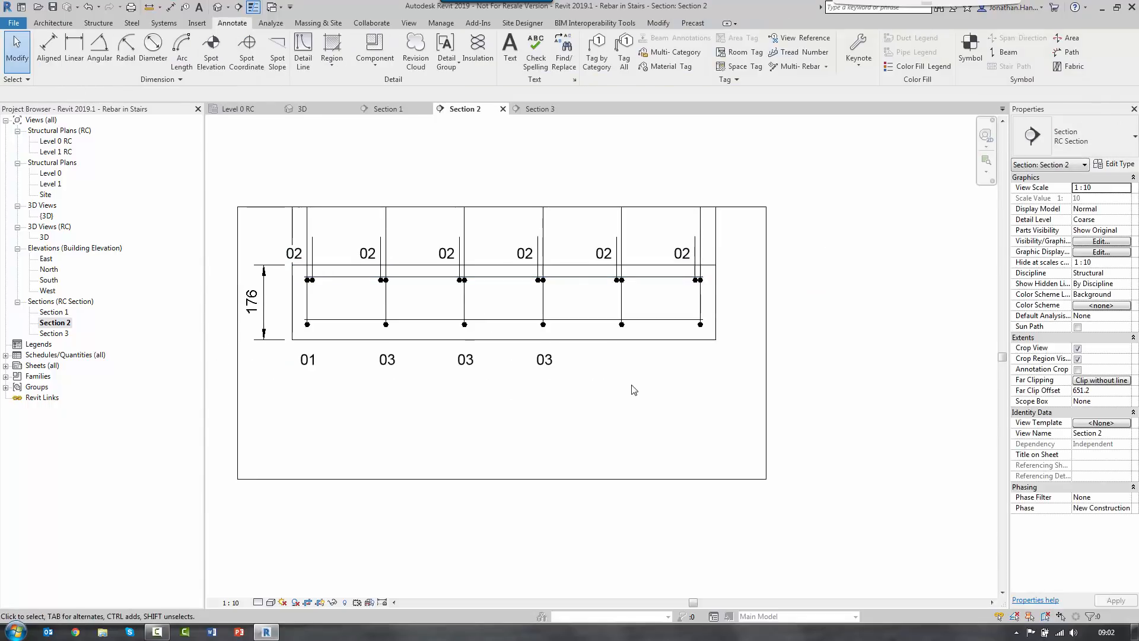
Step: Try to copy the fourth bottom bar mark tag to the two remaining bottom bars
{"action": "left_click", "coordinate": [544, 358]}
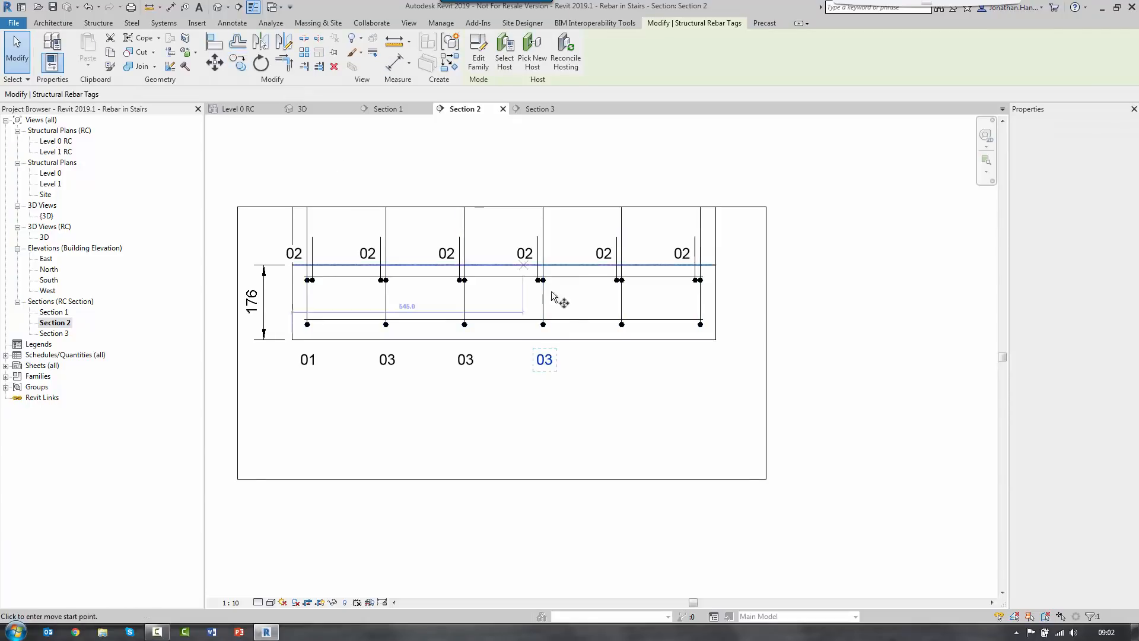
{"action": "left_click", "coordinate": [541, 306]}
{"action": "left_click", "coordinate": [621, 300]}
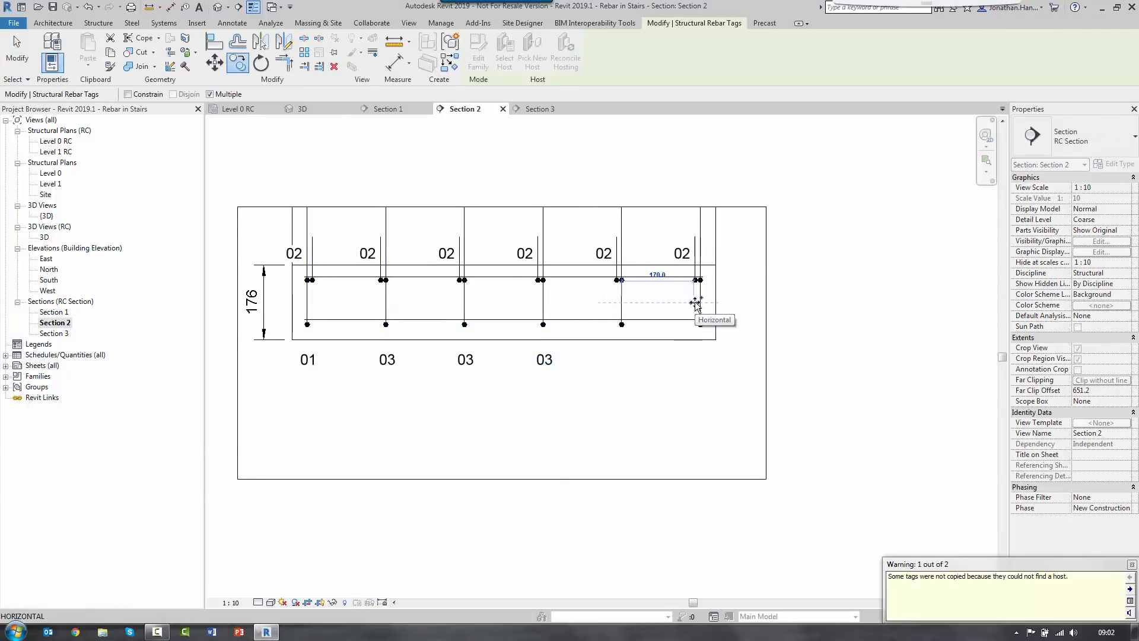
{"action": "key", "text": "Escape"}
{"action": "key", "text": "Escape"}
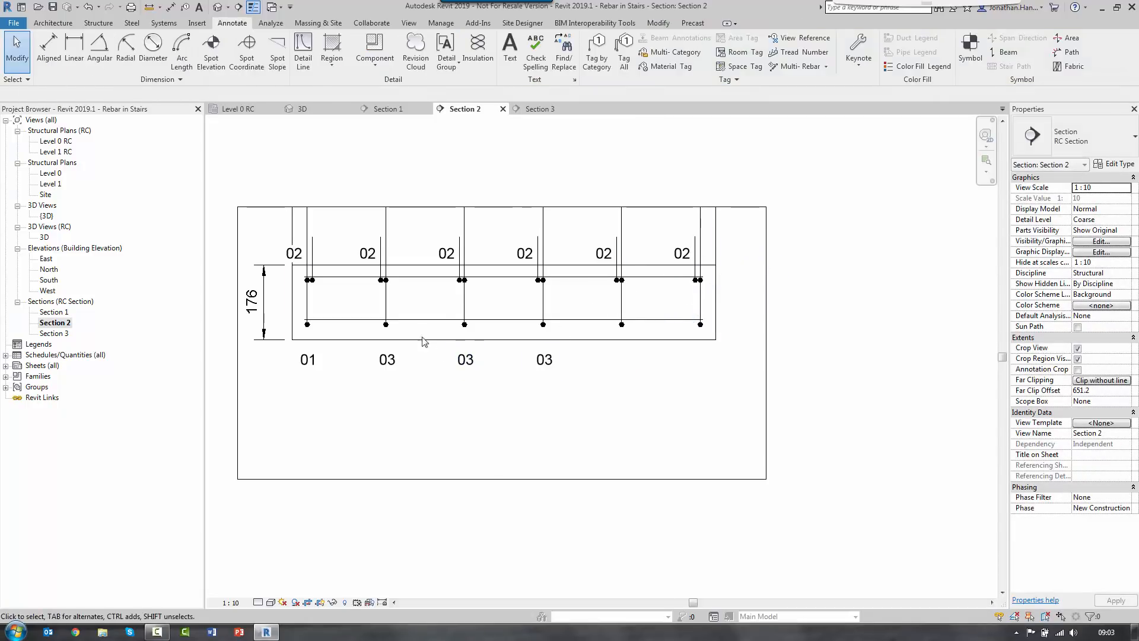
Step: Raise the lower edge of Section 2's crop region to just below the bottom bar mark tags
{"action": "scroll", "coordinate": [409, 333], "scroll_direction": "down", "scroll_amount": 1}
{"action": "scroll", "coordinate": [321, 330], "scroll_direction": "up", "scroll_amount": 2}
{"action": "scroll", "coordinate": [393, 437], "scroll_direction": "down", "scroll_amount": 2}
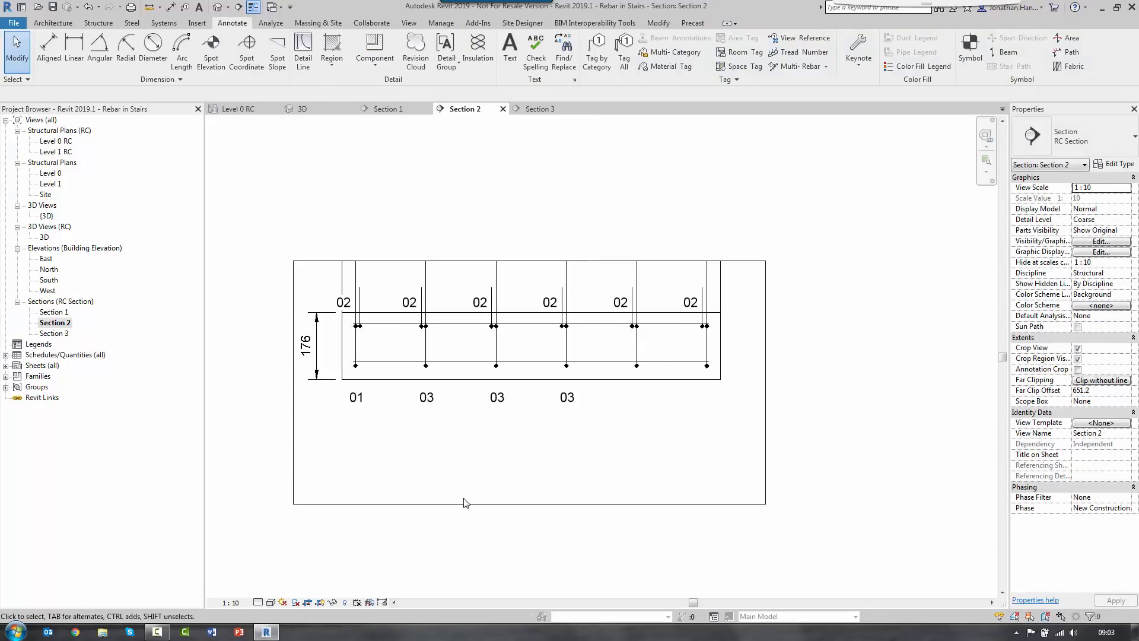
{"action": "left_click", "coordinate": [481, 504]}
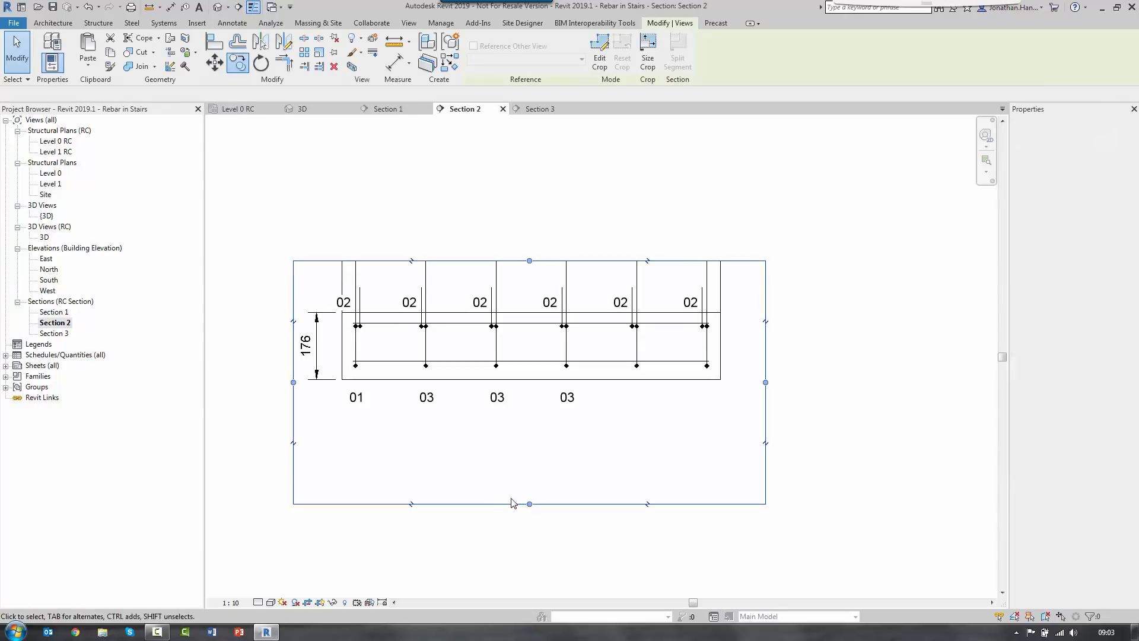
{"action": "left_click_drag", "start_coordinate": [529, 504], "coordinate": [530, 420]}
{"action": "left_click", "coordinate": [515, 482]}
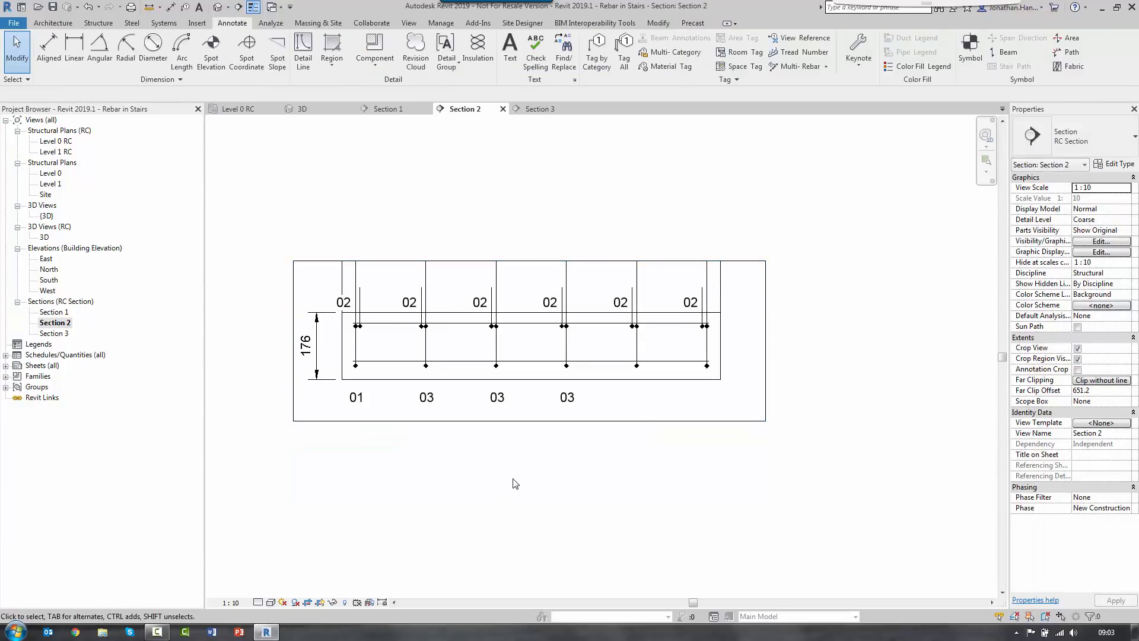
{"action": "middle_click", "coordinate": [514, 483]}
{"action": "middle_click", "coordinate": [514, 483]}
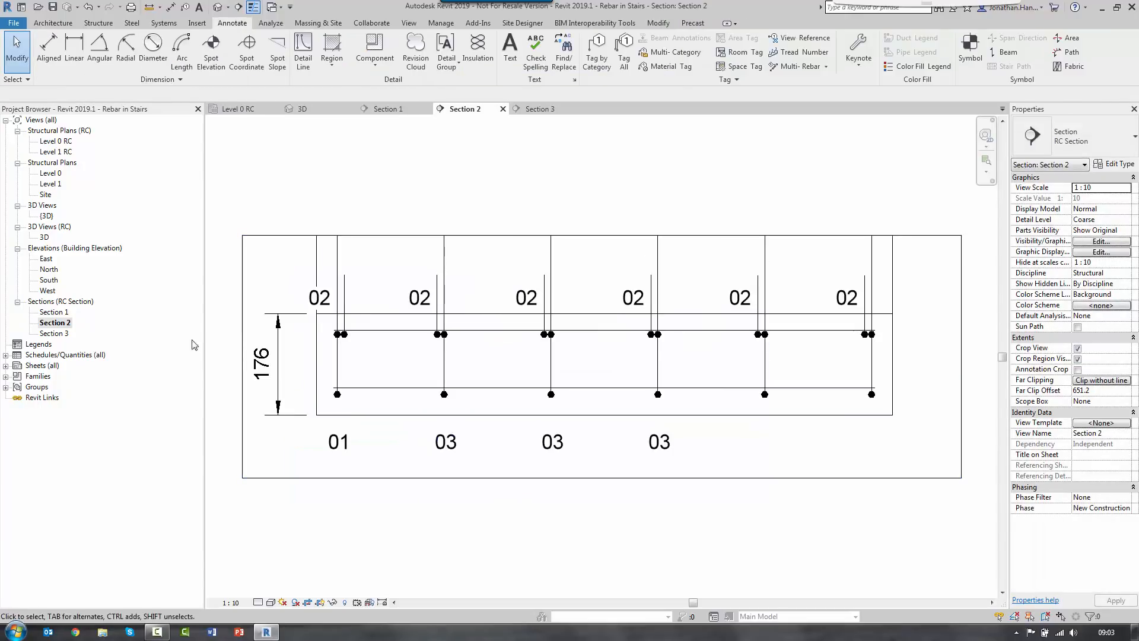
Step: Open Section 3, expand the schedules in the project and open the DWG01 schedule
{"action": "double_click", "coordinate": [63, 334]}
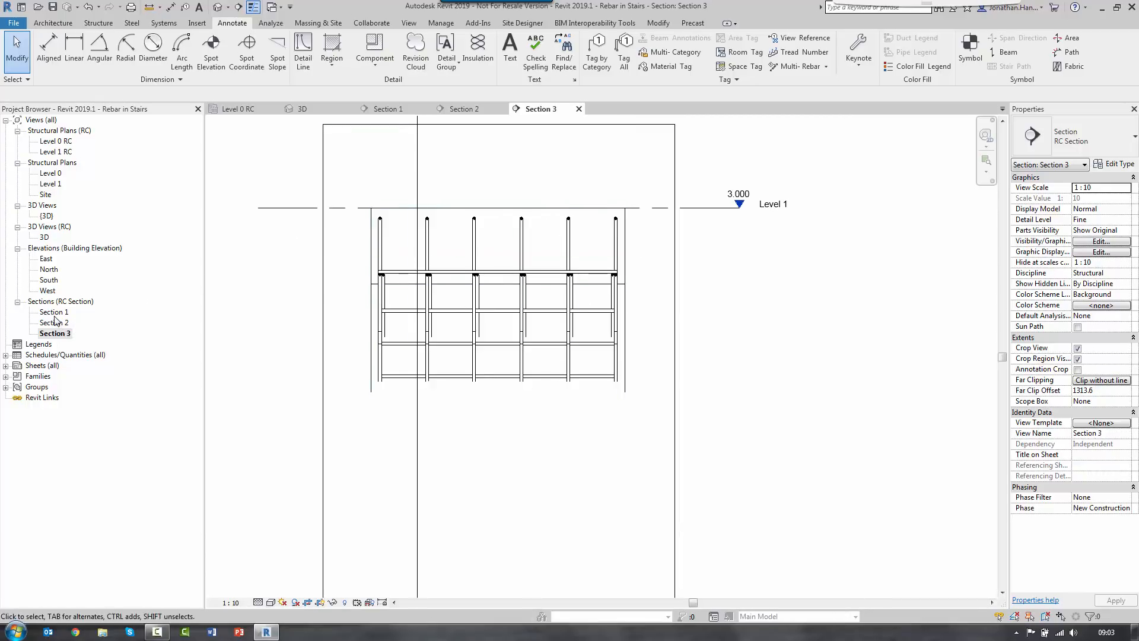
{"action": "double_click", "coordinate": [49, 355]}
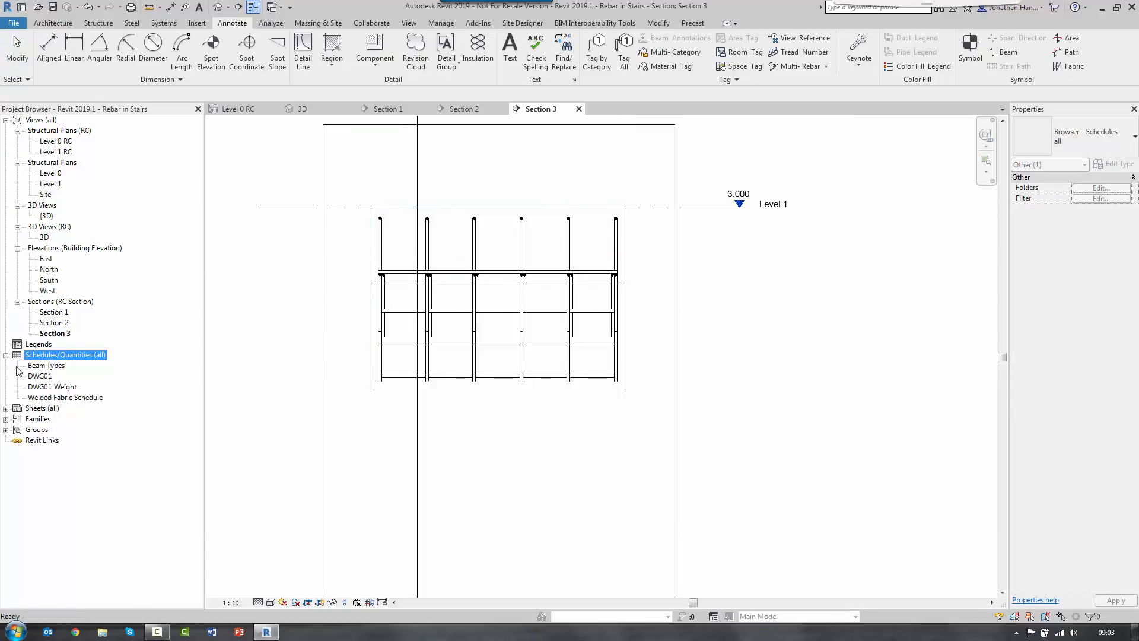
{"action": "double_click", "coordinate": [45, 379]}
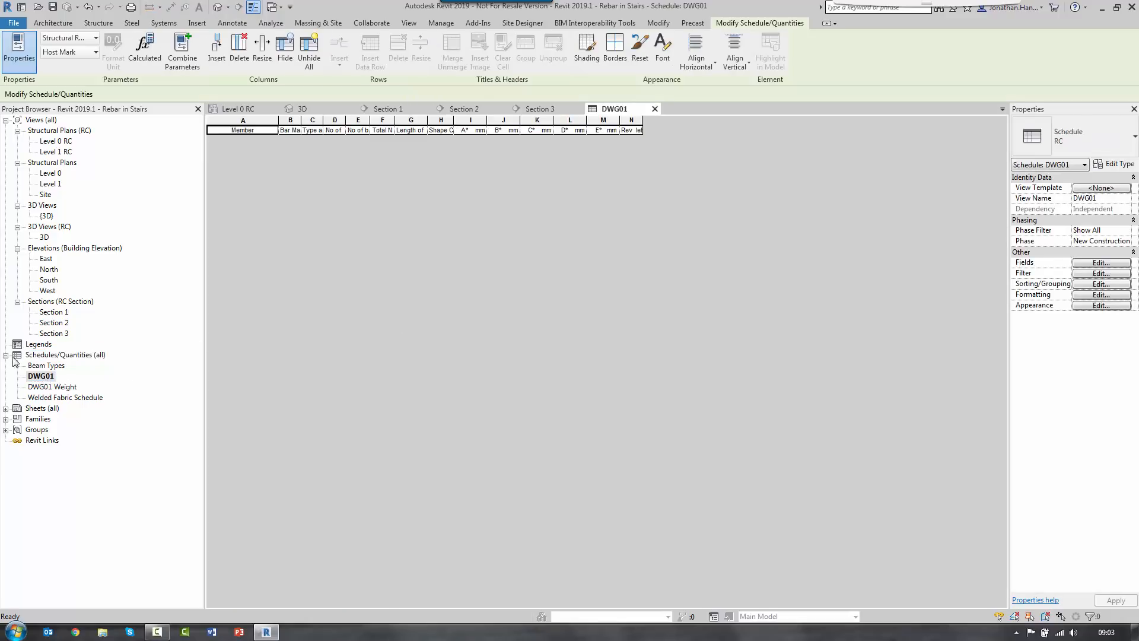
Step: Expand the project's sheets and open the DWG01 1 of 1 Bar Bending Schedule sheet to examine its schedule table
{"action": "left_click", "coordinate": [40, 376]}
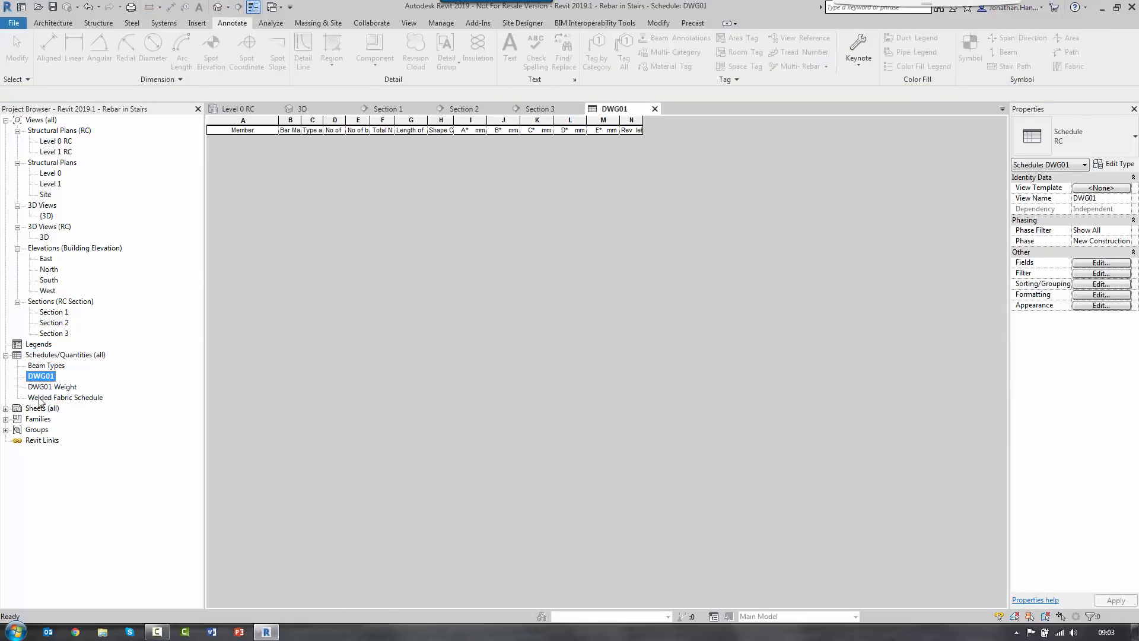
{"action": "left_click", "coordinate": [6, 408]}
{"action": "double_click", "coordinate": [77, 419]}
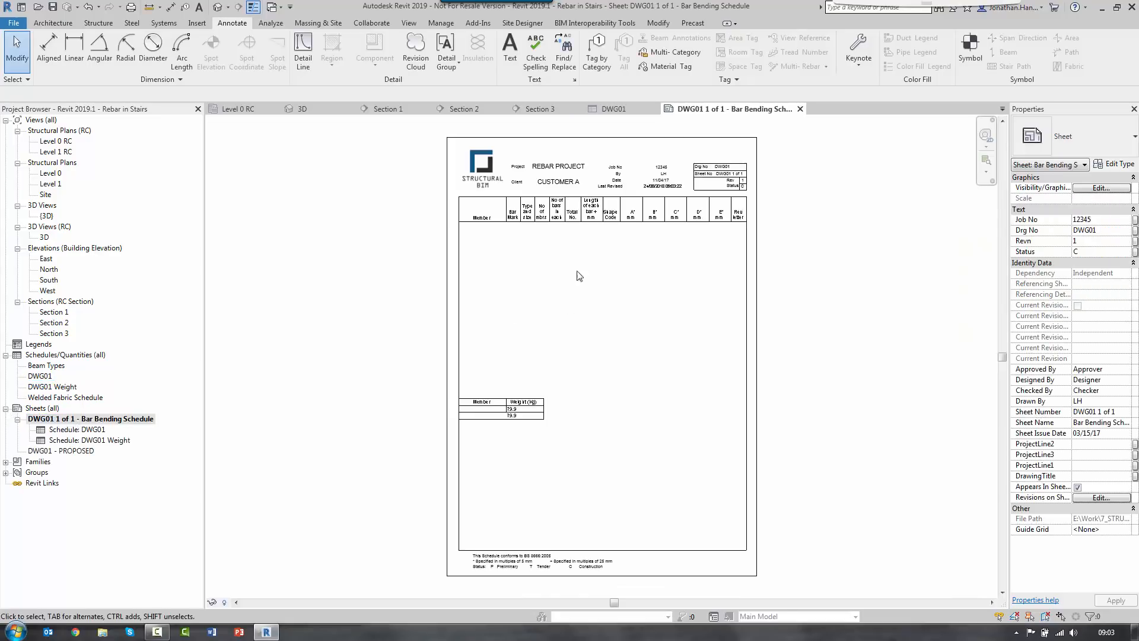
{"action": "scroll", "coordinate": [558, 202], "scroll_direction": "up", "scroll_amount": 2}
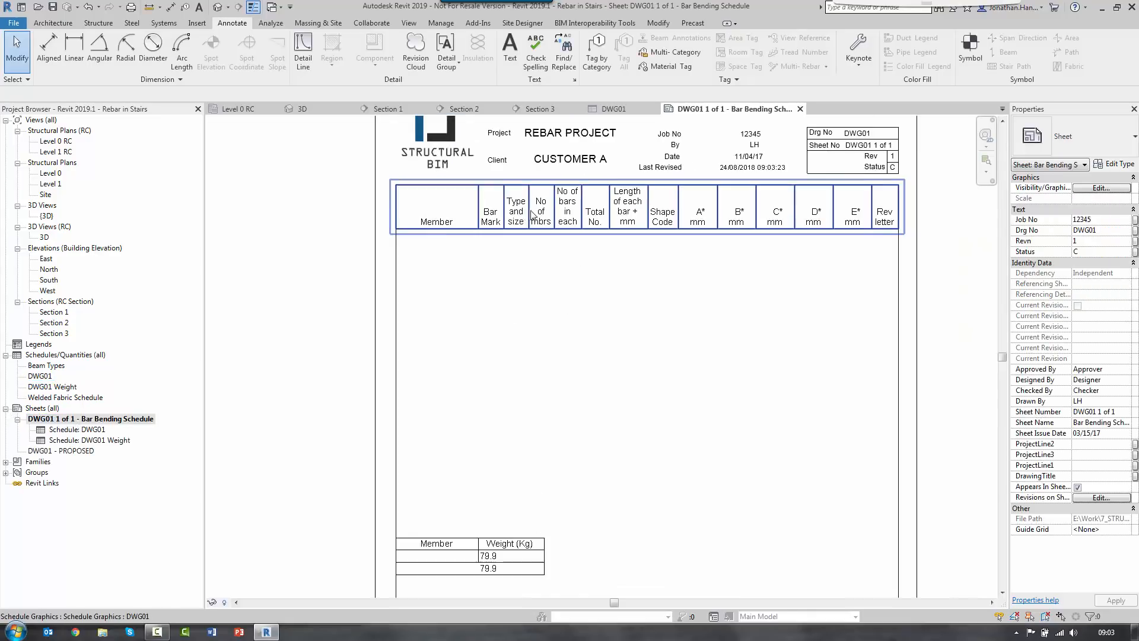
{"action": "left_click", "coordinate": [503, 244]}
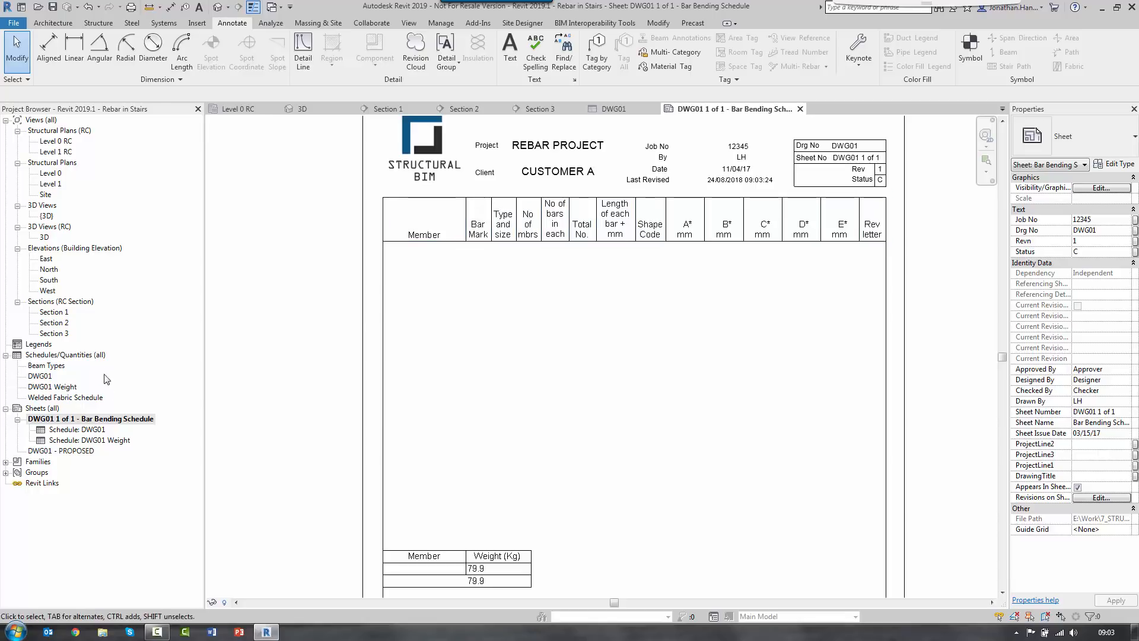
Step: Open the RC 3D view and check the properties of the cast-in-place stair
{"action": "double_click", "coordinate": [44, 237]}
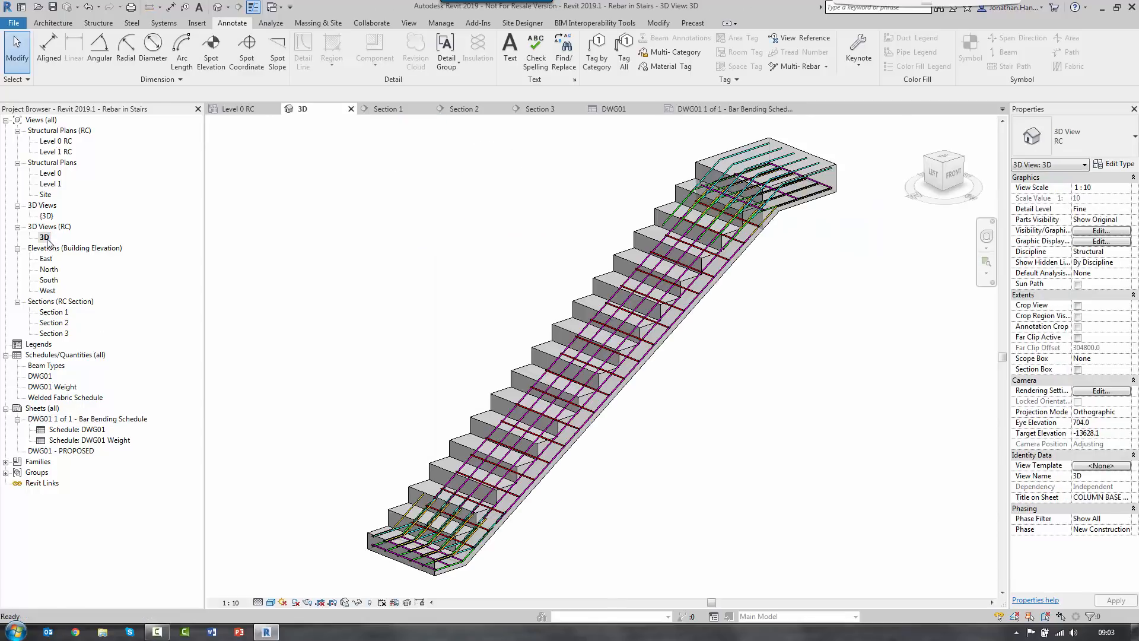
{"action": "left_click", "coordinate": [616, 400]}
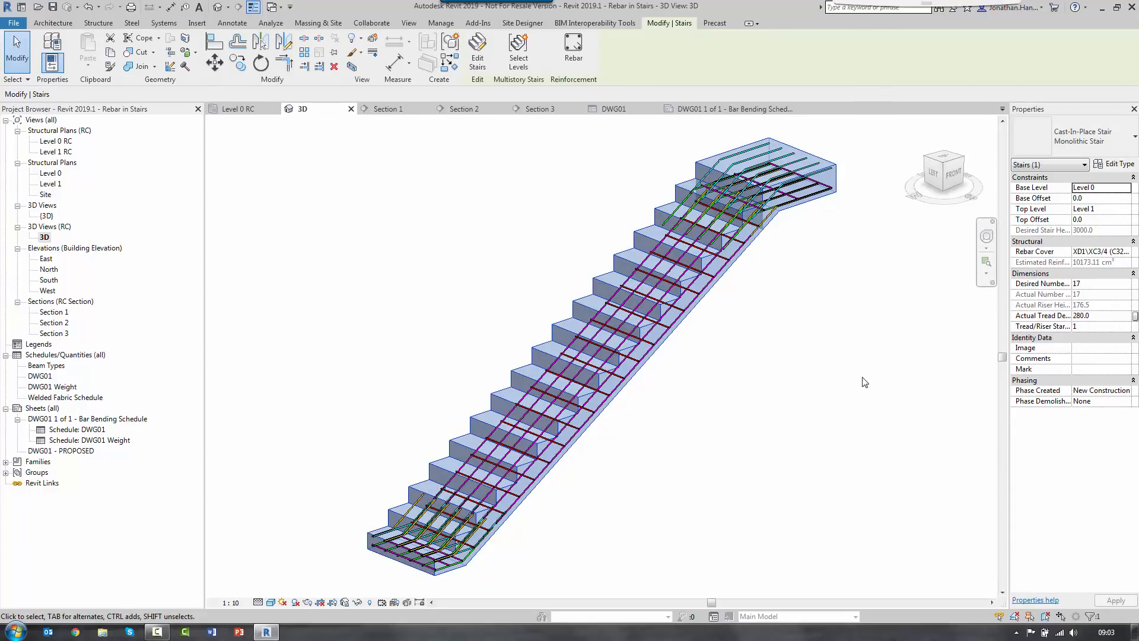
{"action": "left_click", "coordinate": [814, 354]}
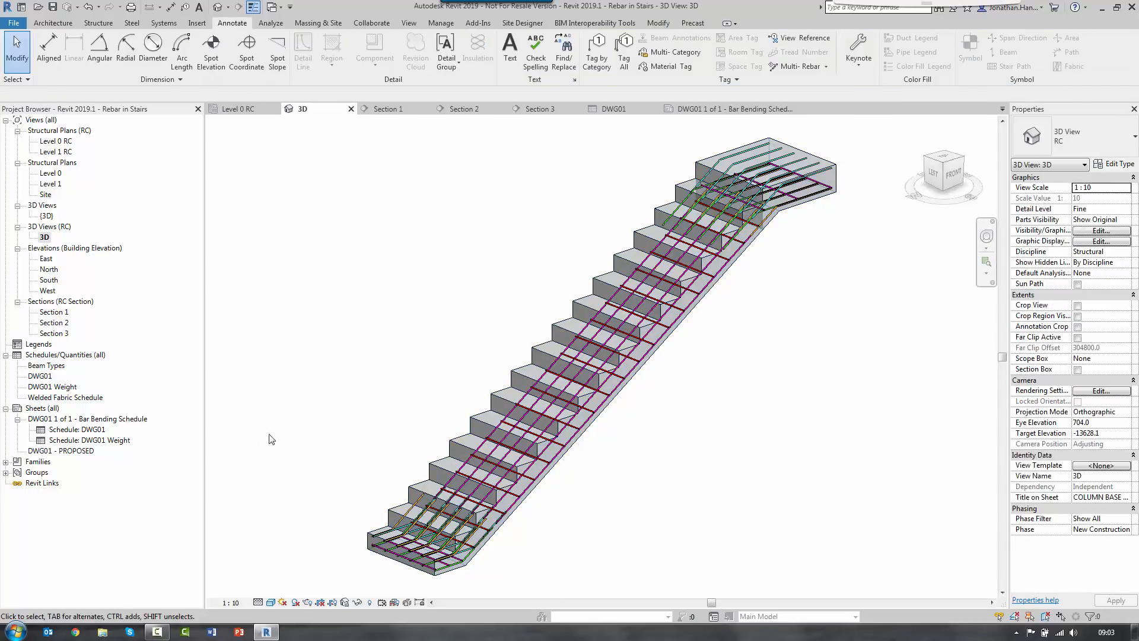
Step: Open the DWG01 - PROPOSED sheet and place Section 1 in its upper-left area with Section 2 below it
{"action": "double_click", "coordinate": [61, 451]}
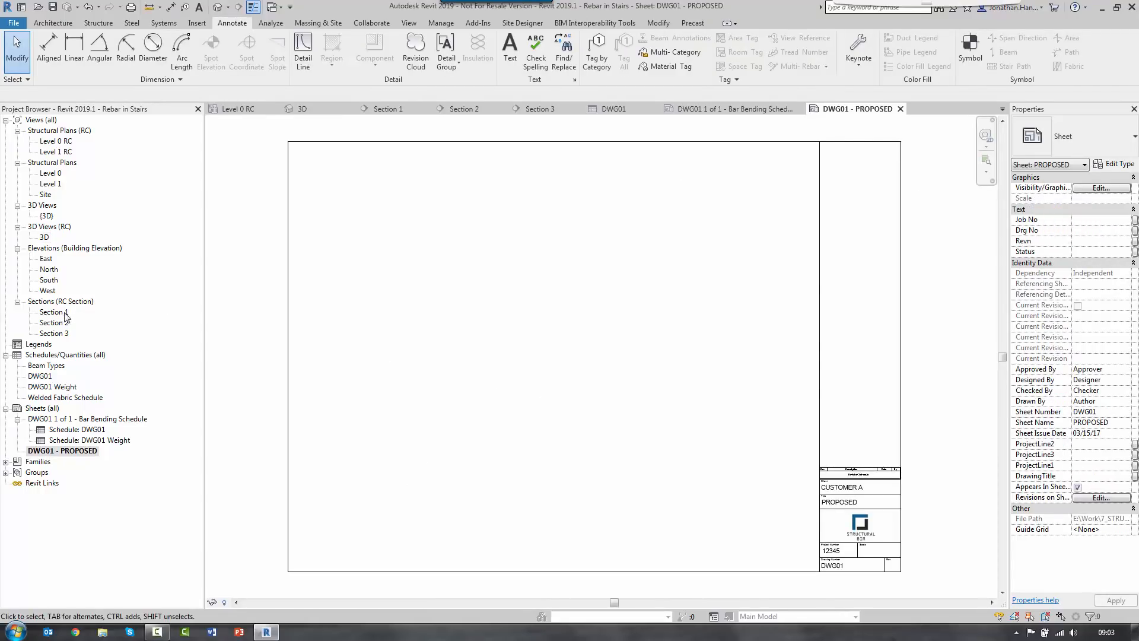
{"action": "left_click_drag", "start_coordinate": [59, 312], "coordinate": [366, 184]}
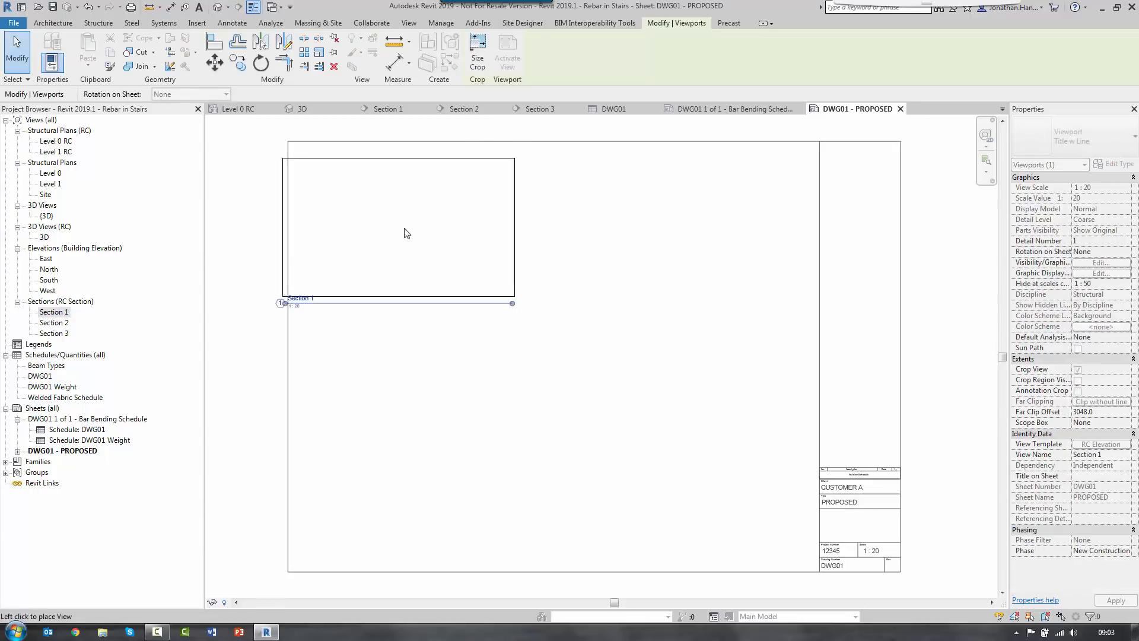
{"action": "left_click", "coordinate": [421, 231]}
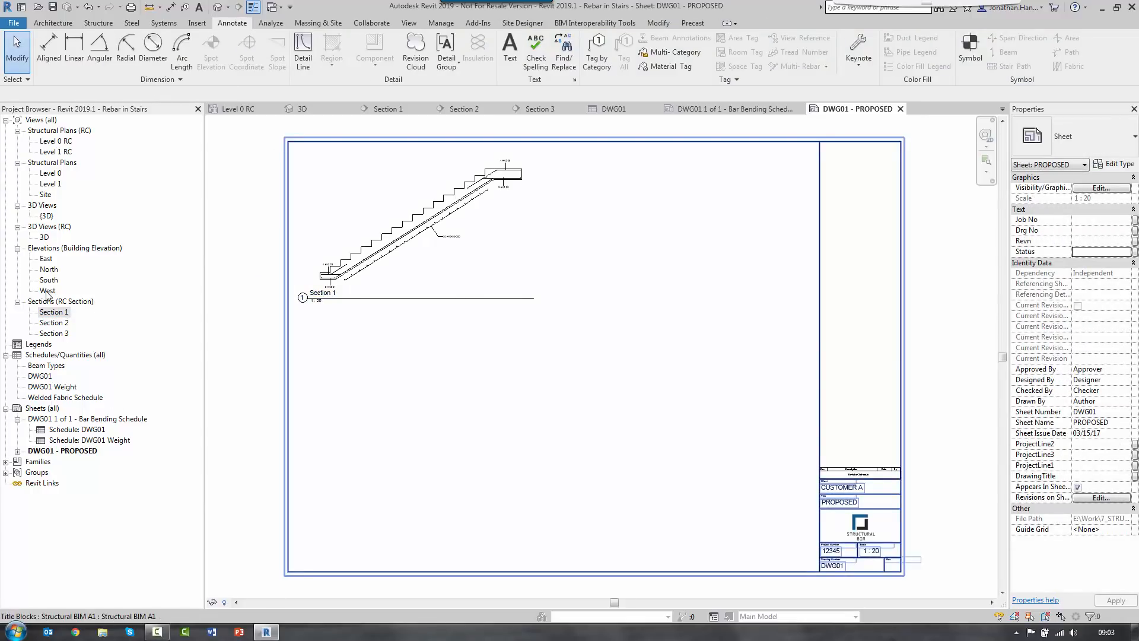
{"action": "left_click_drag", "start_coordinate": [43, 323], "coordinate": [363, 344]}
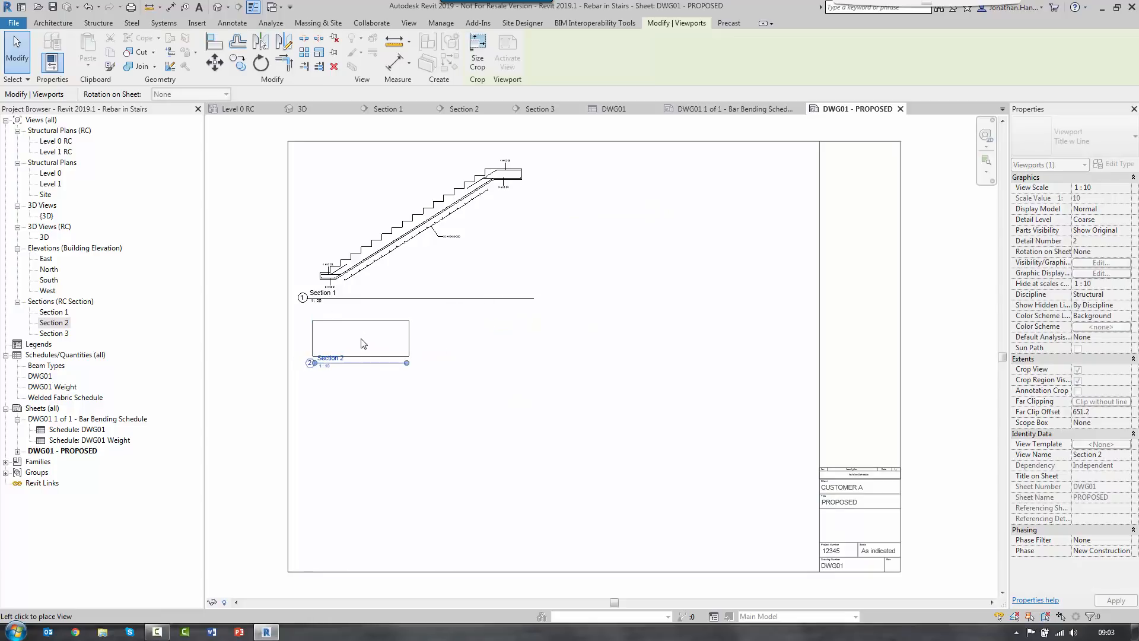
{"action": "left_click", "coordinate": [363, 344]}
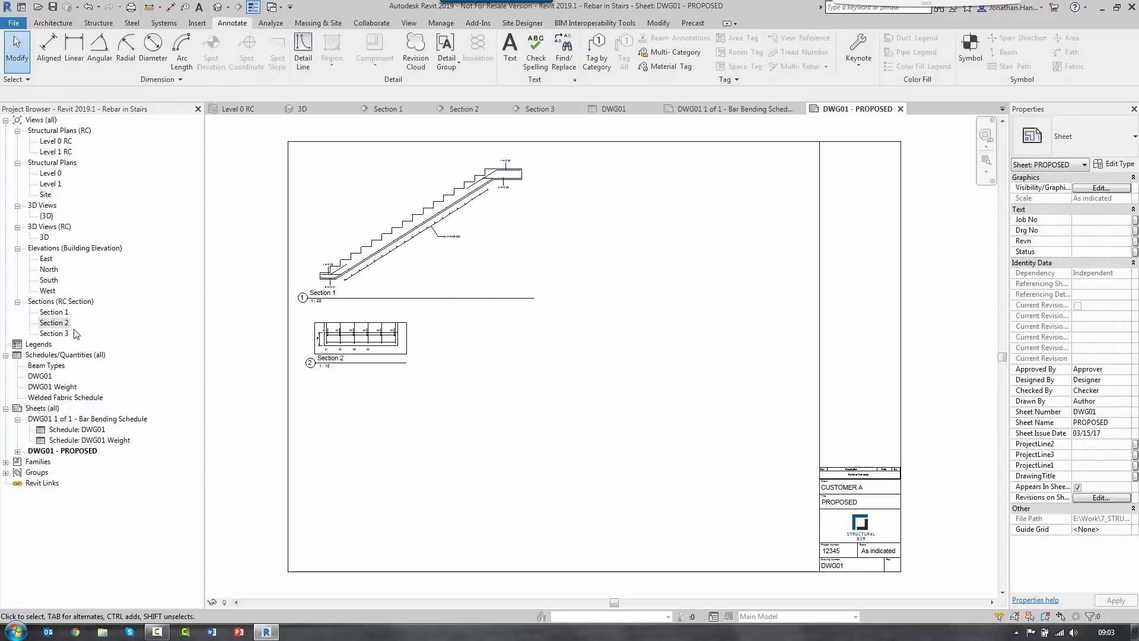
Step: Orbit the RC 3D view to a slightly lower viewing angle, then save its orientation and lock the view
{"action": "double_click", "coordinate": [45, 237]}
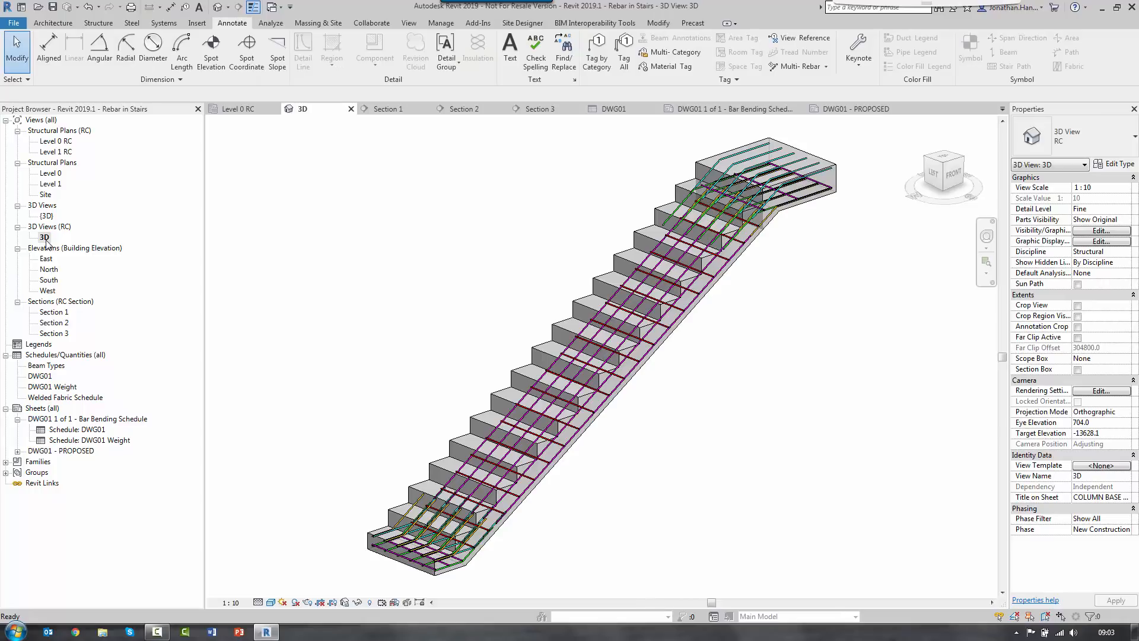
{"action": "middle_click_drag", "start_coordinate": [262, 318], "coordinate": [253, 324], "text": "shift"}
{"action": "middle_click", "coordinate": [420, 315]}
{"action": "middle_click", "coordinate": [420, 315]}
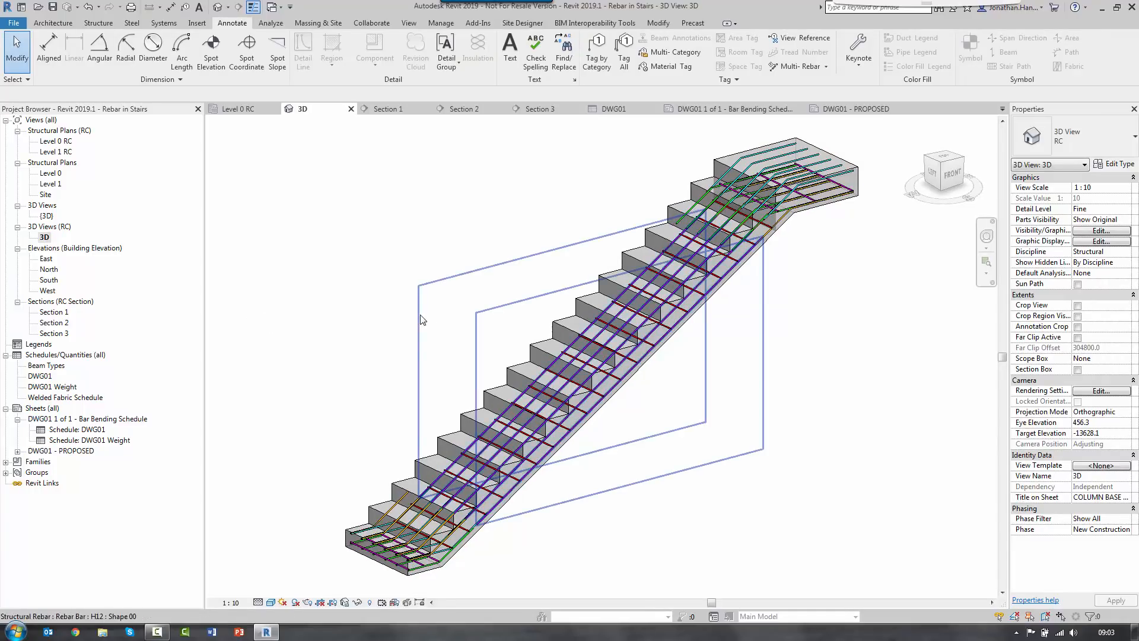
{"action": "left_click", "coordinate": [344, 602]}
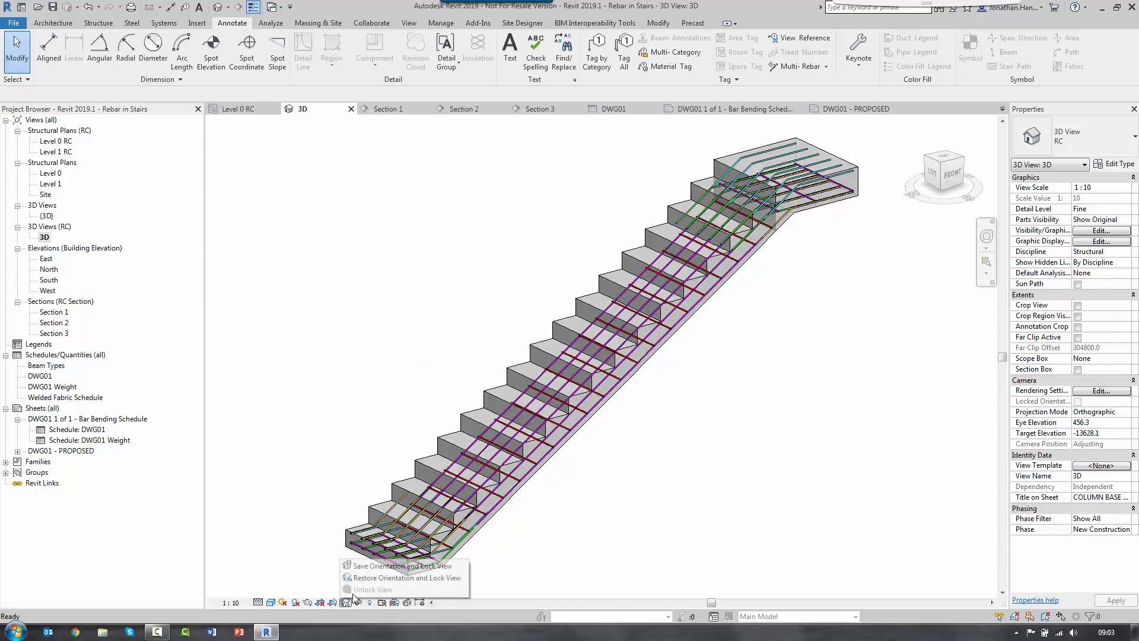
{"action": "left_click", "coordinate": [369, 566]}
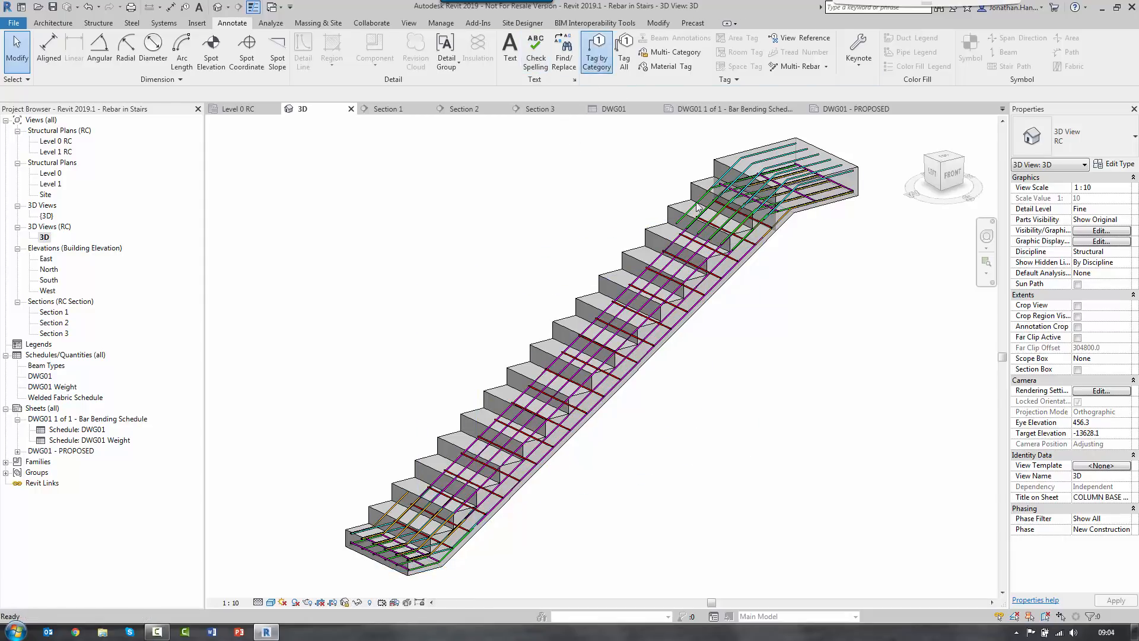
Step: Set the 3D view scale to 1:50 and tag the transverse bars by category beside the upper part of the flight, with a leader
{"action": "left_click", "coordinate": [596, 53]}
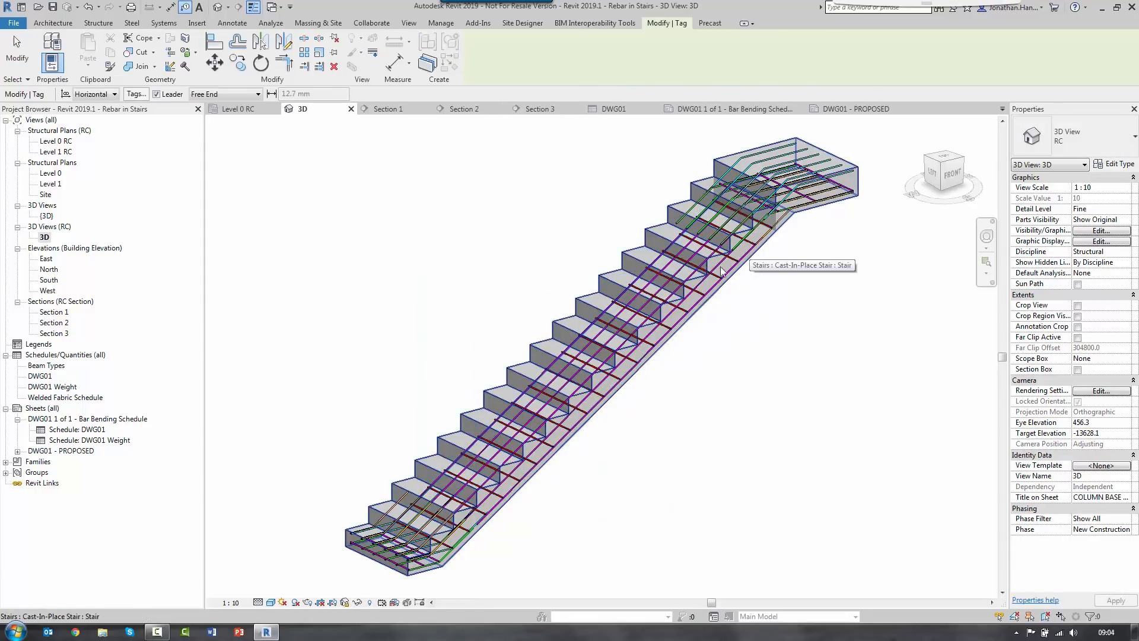
{"action": "left_click", "coordinate": [231, 602]}
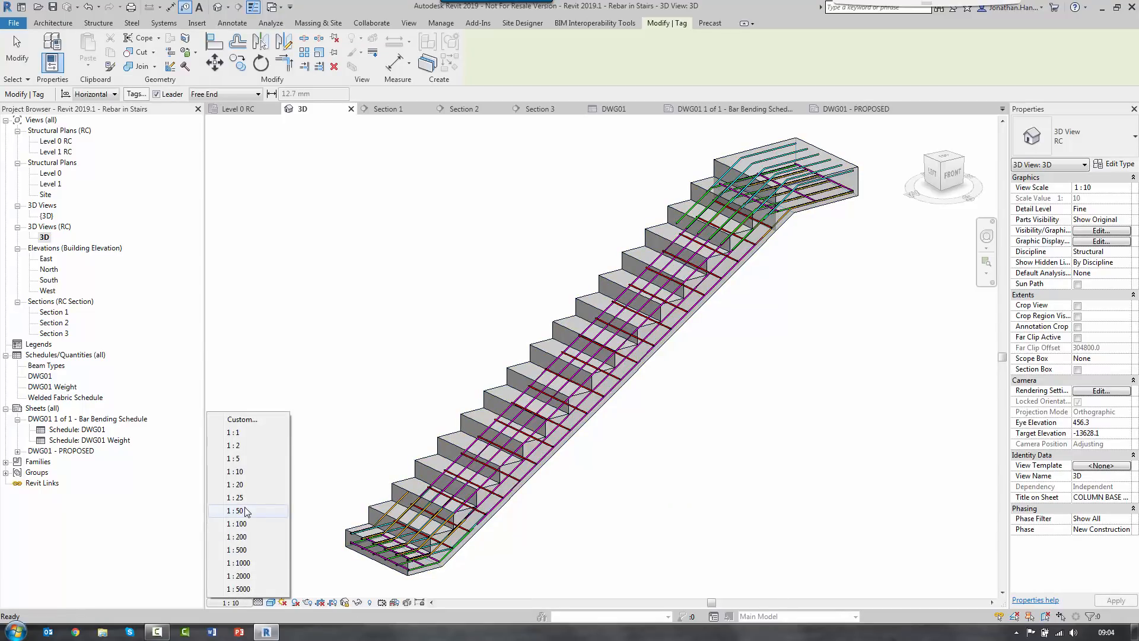
{"action": "left_click", "coordinate": [247, 511]}
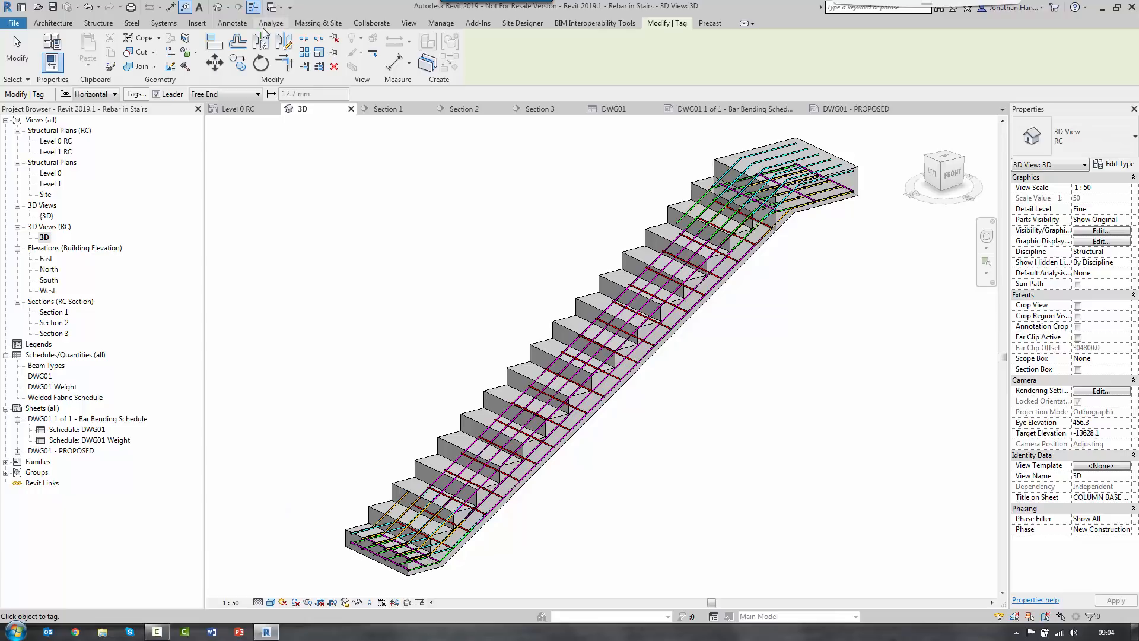
{"action": "left_click", "coordinate": [240, 23]}
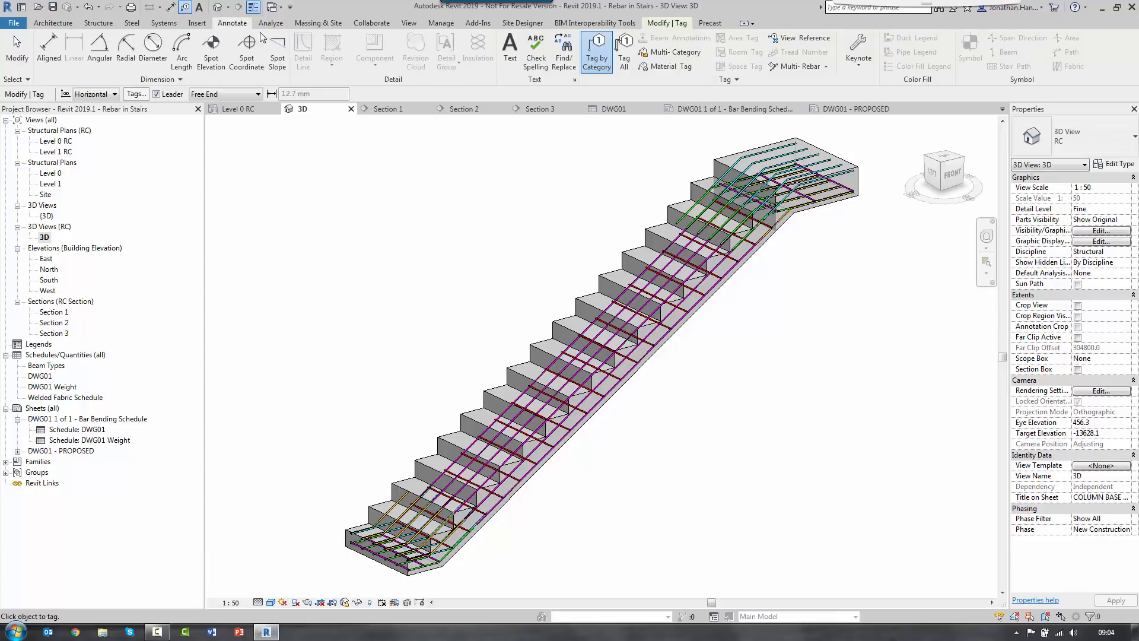
{"action": "left_click", "coordinate": [722, 280]}
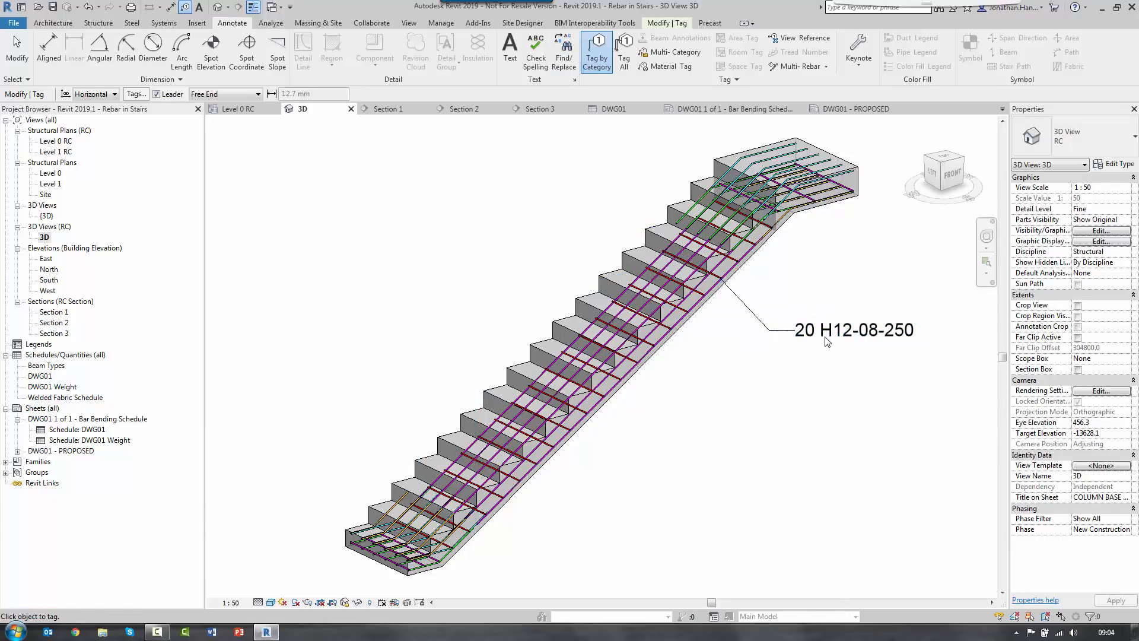
{"action": "left_click", "coordinate": [796, 334]}
{"action": "key", "text": "Escape"}
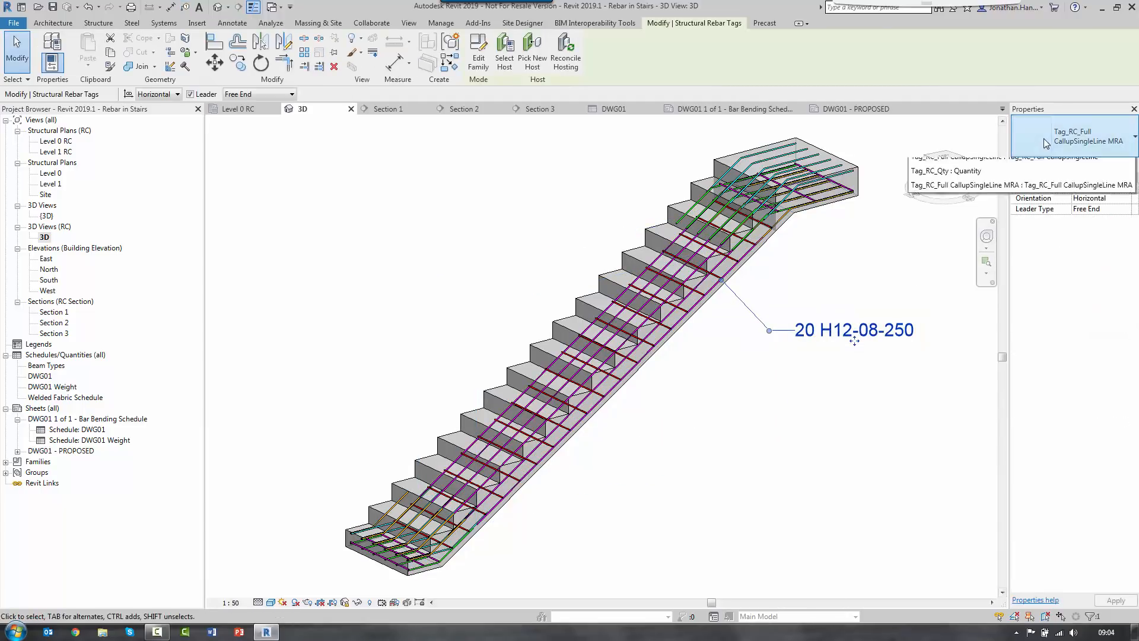
Step: Change the upper flight bar tag's type to Tag_RC_QtyGradeBarMark
{"action": "left_click", "coordinate": [1044, 137]}
{"action": "left_click", "coordinate": [982, 307]}
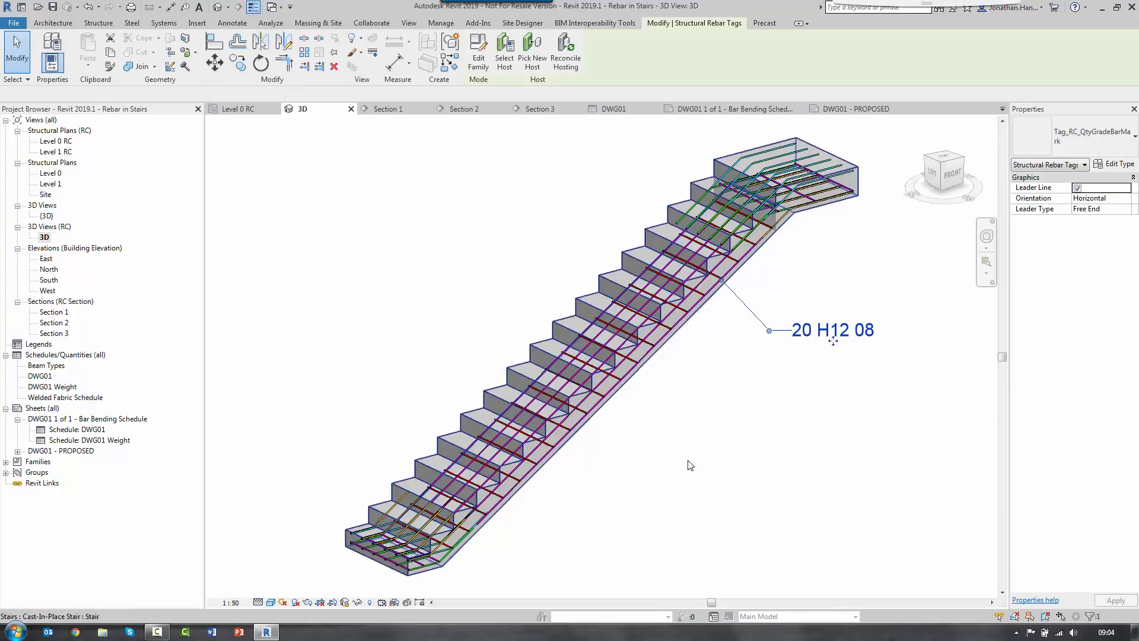
{"action": "left_click", "coordinate": [729, 473]}
Step: Tag by category the lower landing's transverse bars and the transverse bars at the foot of the flight, placing both leader tags outside the stair
{"action": "left_click", "coordinate": [606, 68]}
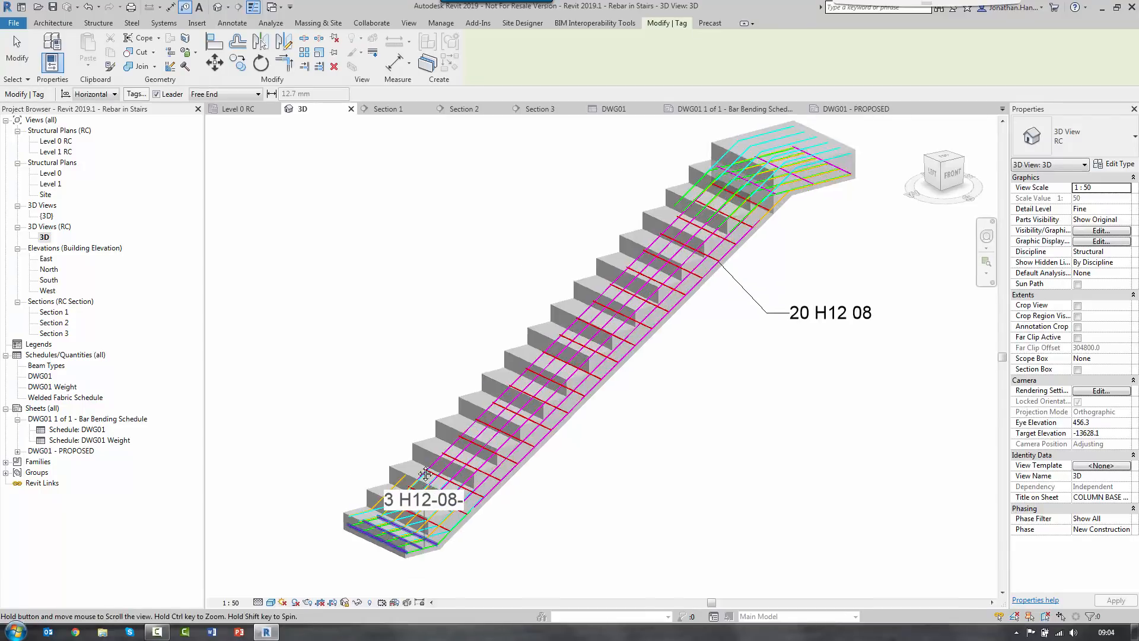
{"action": "scroll", "coordinate": [432, 565], "scroll_direction": "up", "scroll_amount": 4}
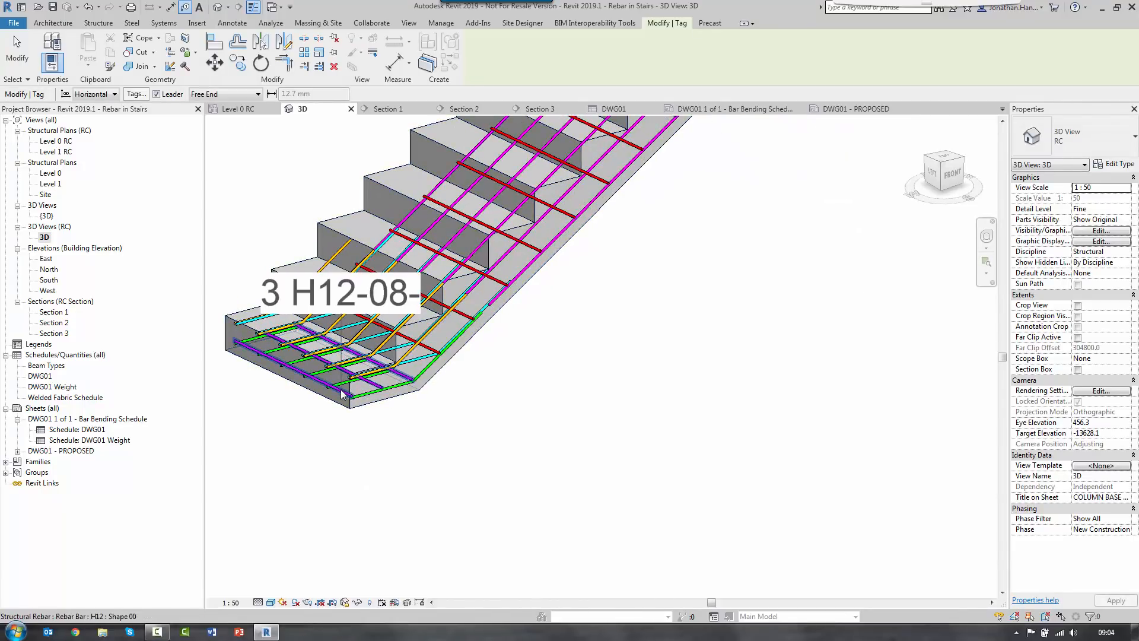
{"action": "left_click", "coordinate": [425, 415]}
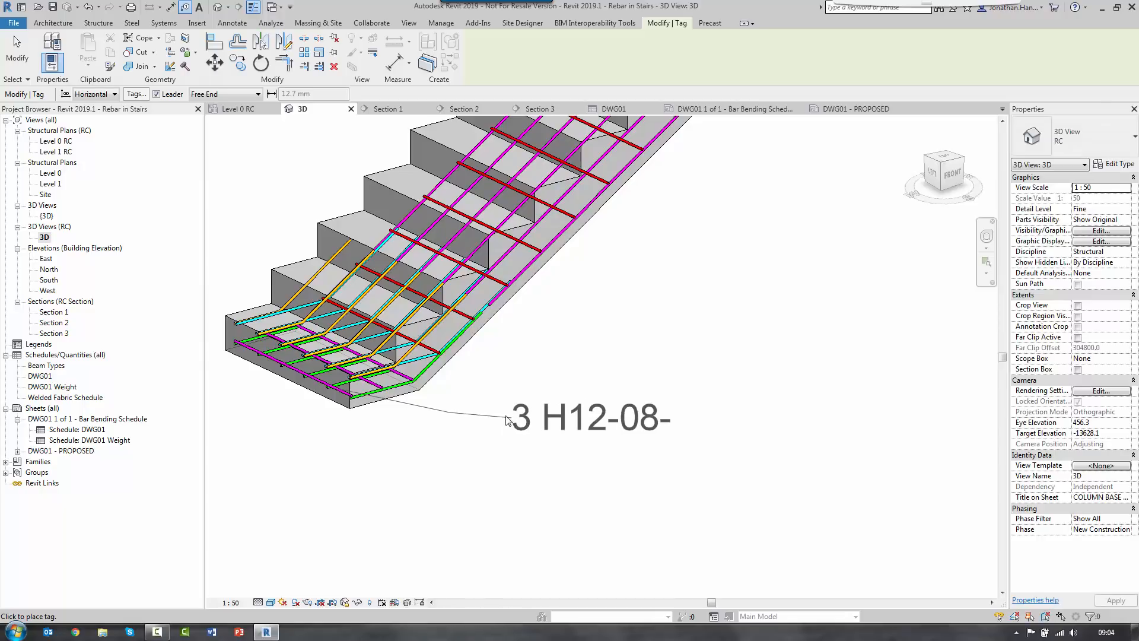
{"action": "left_click", "coordinate": [533, 423]}
{"action": "scroll", "coordinate": [450, 418], "scroll_direction": "down", "scroll_amount": 1}
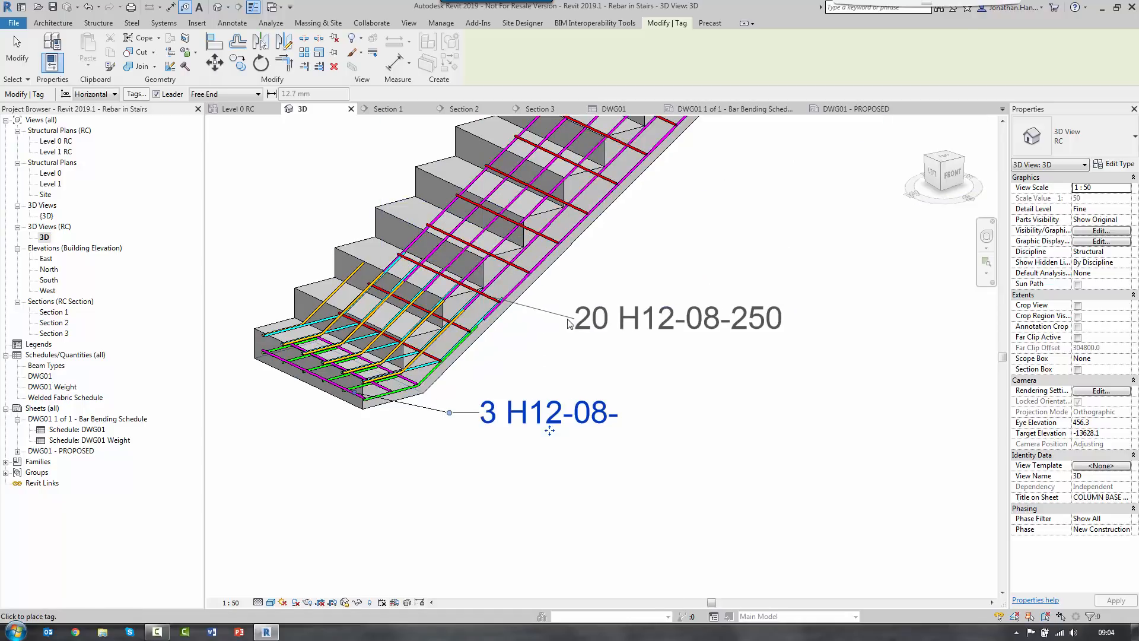
{"action": "left_click", "coordinate": [591, 322]}
{"action": "scroll", "coordinate": [591, 322], "scroll_direction": "down", "scroll_amount": 3}
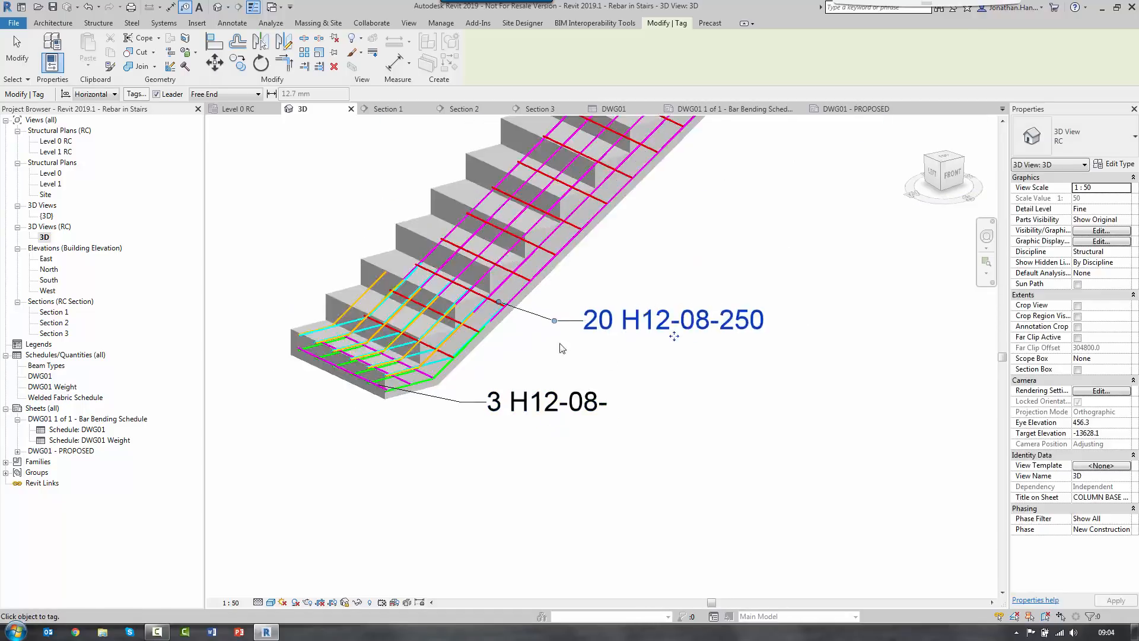
{"action": "key", "text": "Escape"}
{"action": "left_click_drag", "start_coordinate": [432, 419], "coordinate": [415, 392]}
{"action": "left_click", "coordinate": [610, 368]}
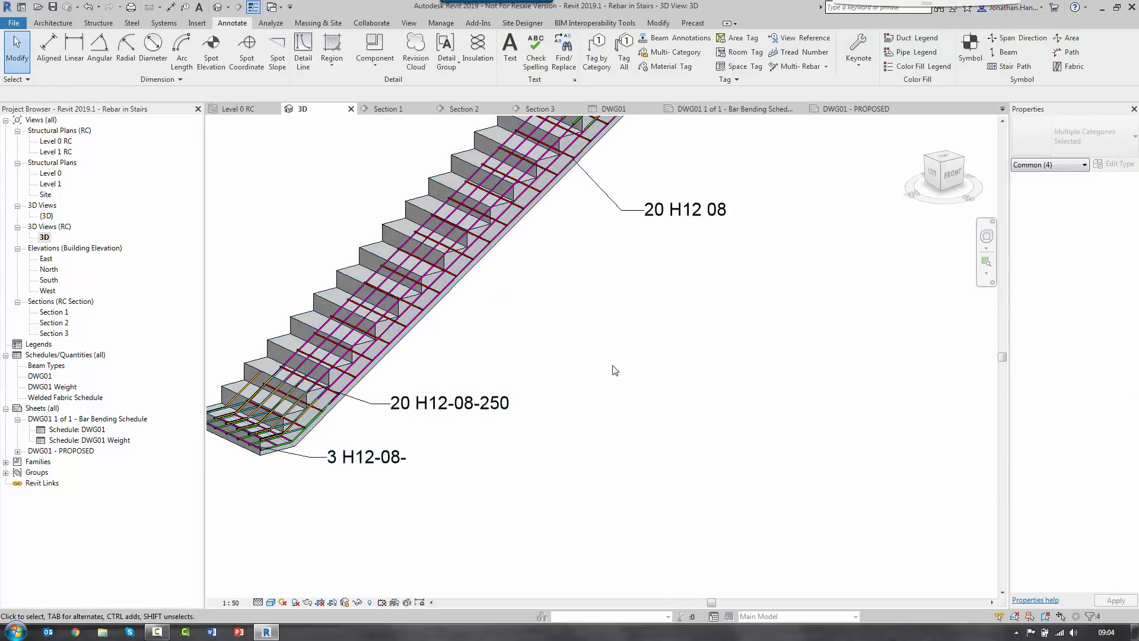
Step: Try the single-line call-up and Quantity types on the tag at the flight's foot, then set it to Tag_RC_QtyGradeBarMark
{"action": "left_click", "coordinate": [487, 408]}
{"action": "left_click", "coordinate": [1103, 134]}
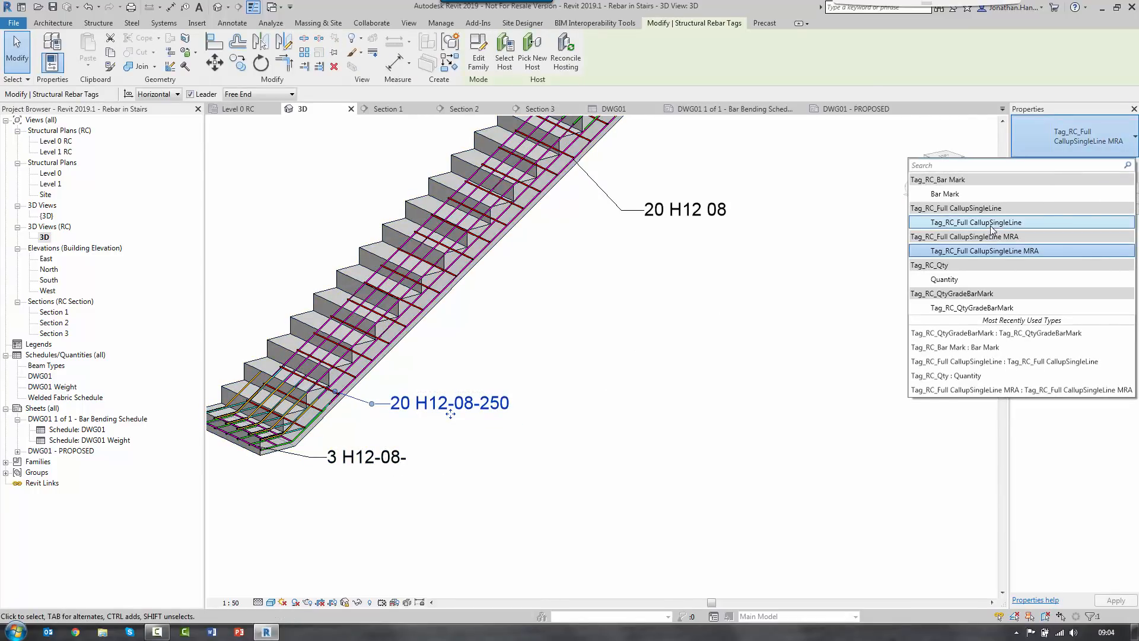
{"action": "left_click", "coordinate": [1056, 234]}
{"action": "left_click", "coordinate": [1057, 148]}
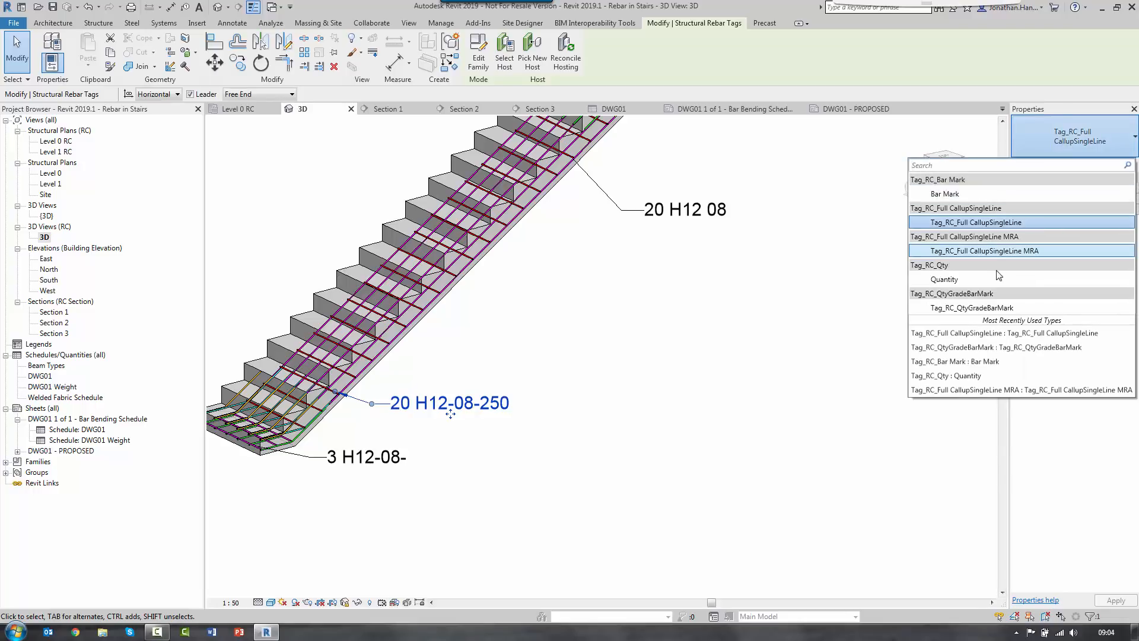
{"action": "left_click", "coordinate": [995, 278]}
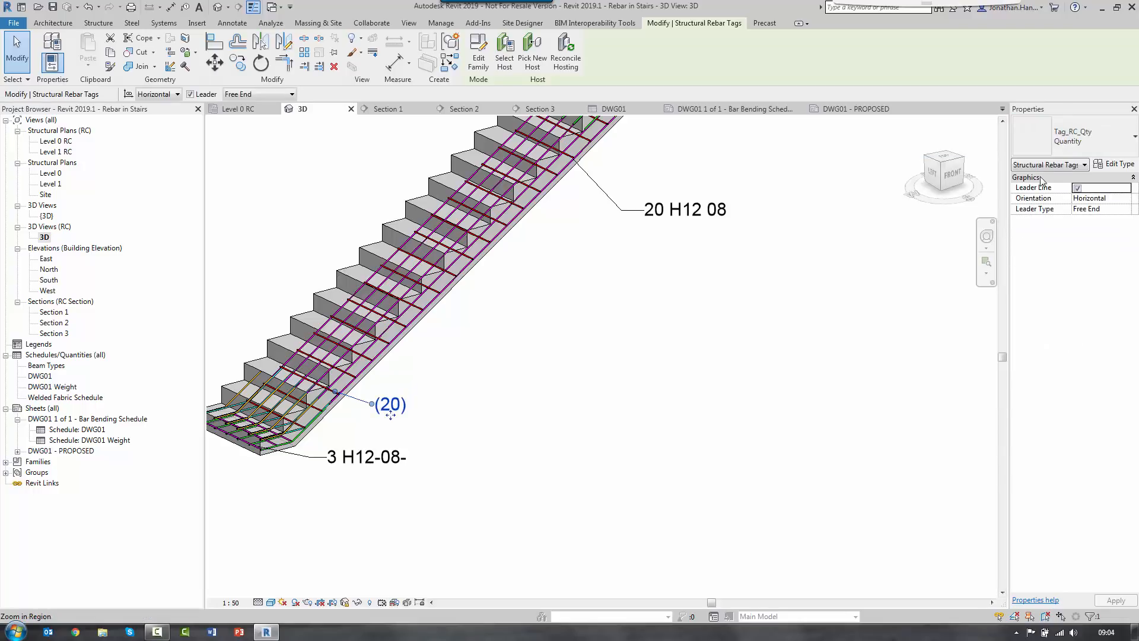
{"action": "left_click", "coordinate": [1076, 148]}
{"action": "left_click", "coordinate": [972, 308]}
{"action": "left_click", "coordinate": [762, 363]}
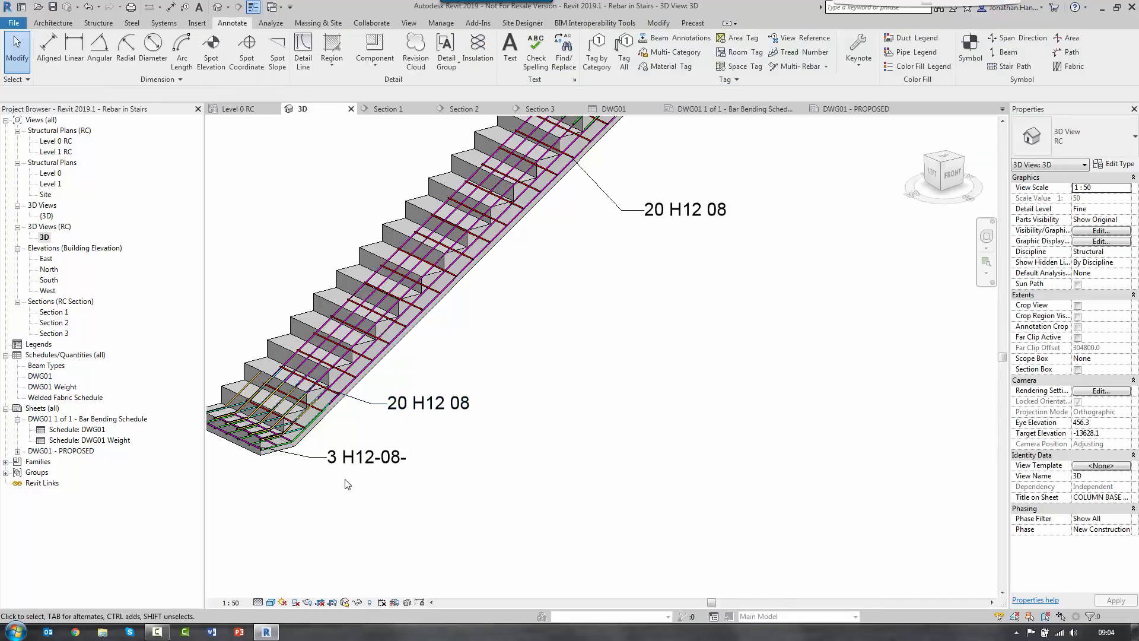
Step: Change the lower landing bar tag's type to Tag_RC_QtyGradeBarMark
{"action": "left_click", "coordinate": [358, 470]}
{"action": "left_click", "coordinate": [1074, 139]}
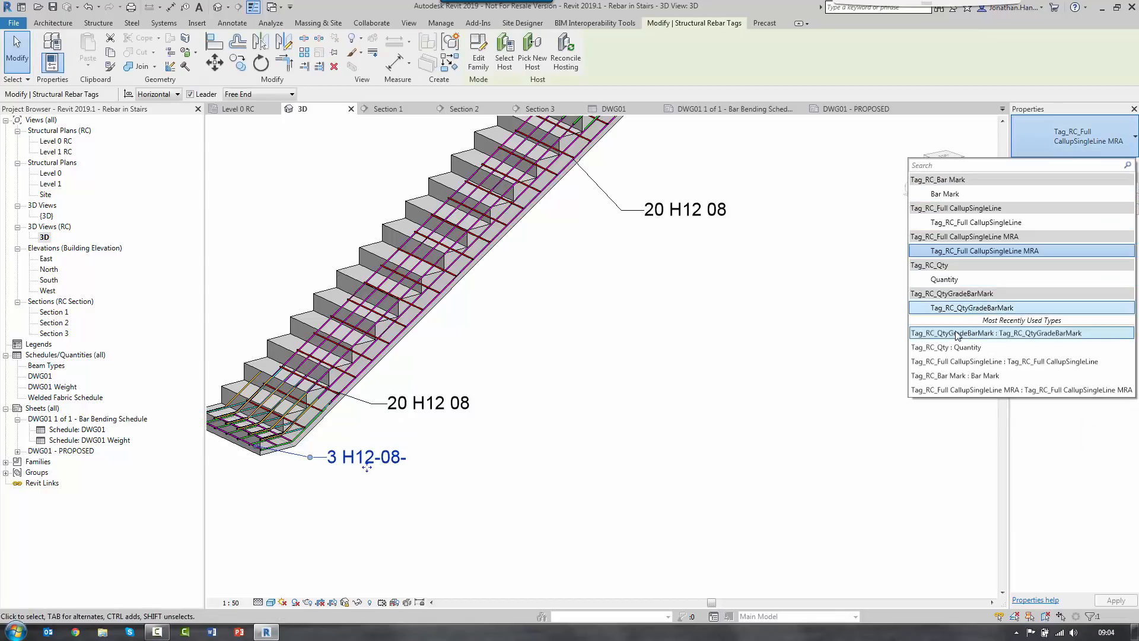
{"action": "left_click", "coordinate": [964, 309]}
{"action": "left_click", "coordinate": [584, 376]}
{"action": "scroll", "coordinate": [600, 358], "scroll_direction": "down", "scroll_amount": 2}
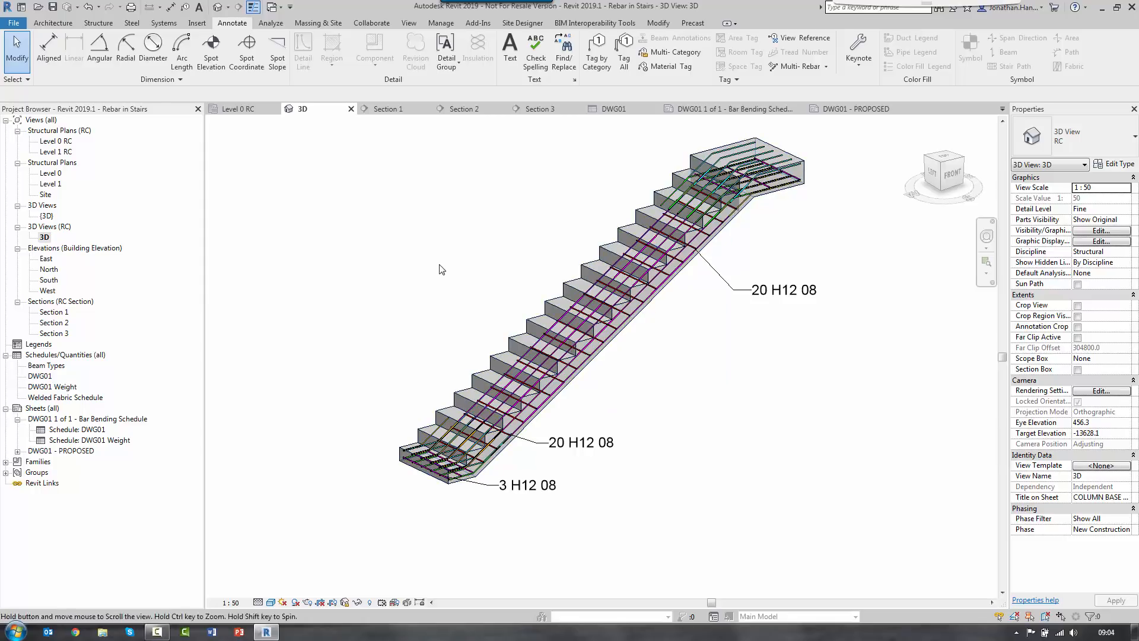
Step: Crop the 3D view closely around the stair and its bar tags, and hide the crop boundary
{"action": "left_click", "coordinate": [337, 604]}
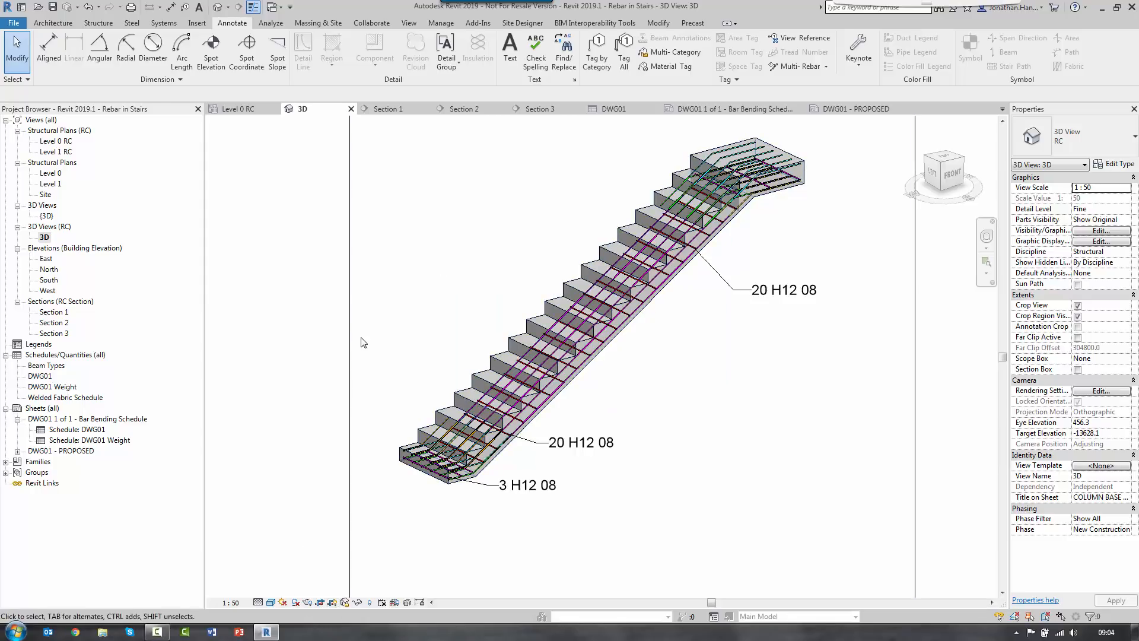
{"action": "scroll", "coordinate": [360, 337], "scroll_direction": "down", "scroll_amount": 2}
{"action": "left_click", "coordinate": [548, 498]}
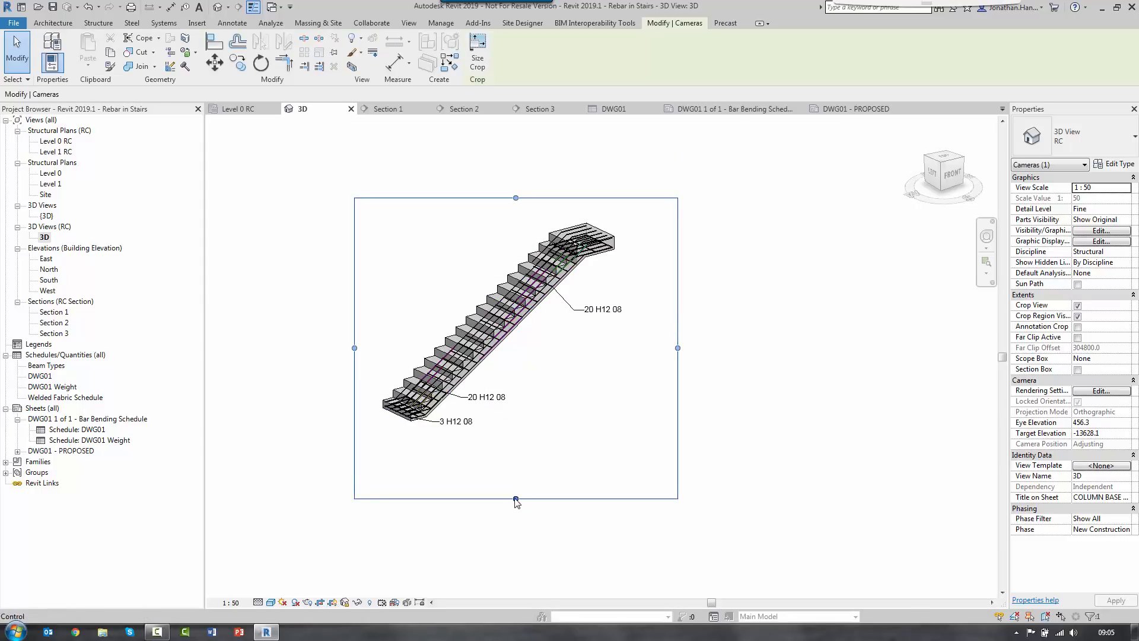
{"action": "left_click_drag", "start_coordinate": [516, 498], "coordinate": [501, 419]}
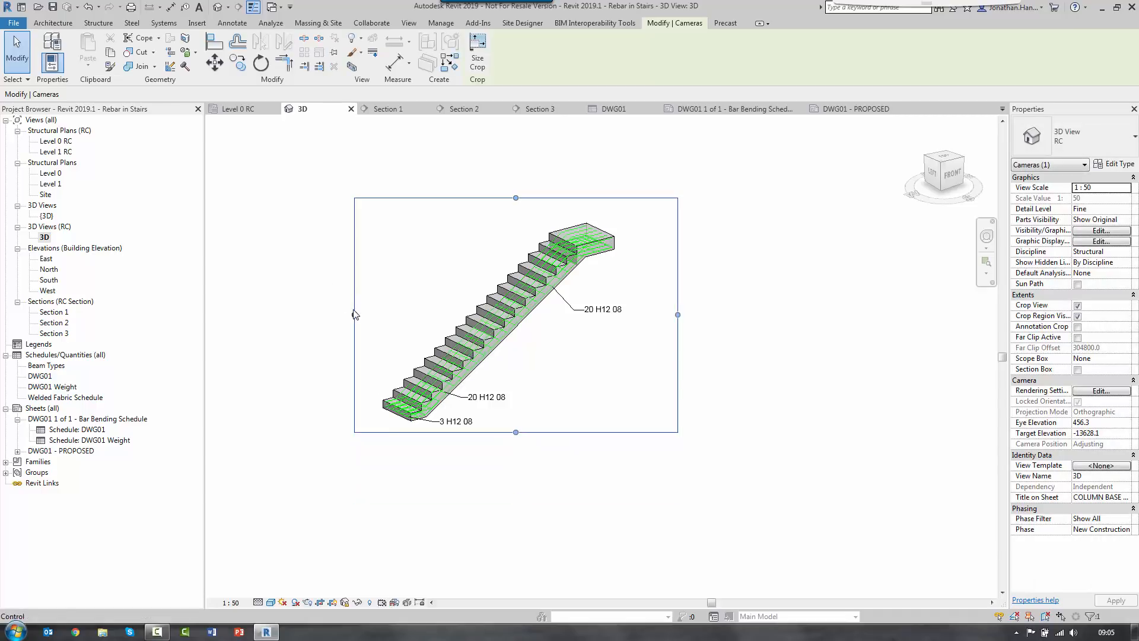
{"action": "left_click_drag", "start_coordinate": [353, 314], "coordinate": [378, 316]}
{"action": "left_click_drag", "start_coordinate": [528, 198], "coordinate": [530, 211]}
{"action": "left_click_drag", "start_coordinate": [678, 322], "coordinate": [634, 319]}
{"action": "left_click", "coordinate": [741, 312]}
{"action": "middle_click", "coordinate": [740, 312]}
{"action": "middle_click", "coordinate": [740, 313]}
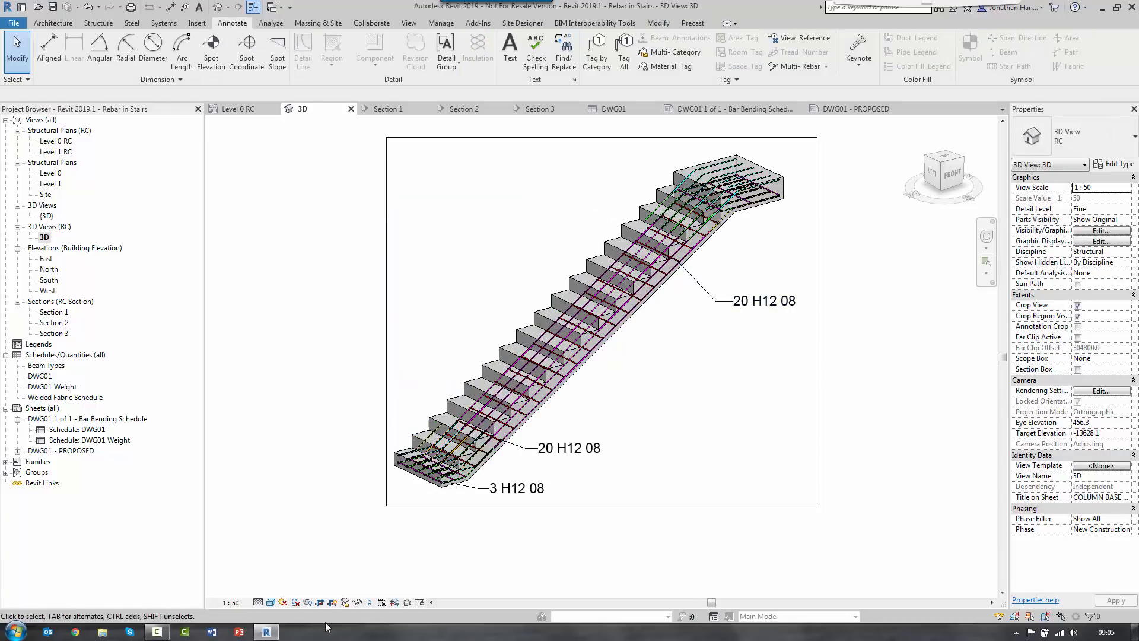
{"action": "left_click", "coordinate": [334, 602]}
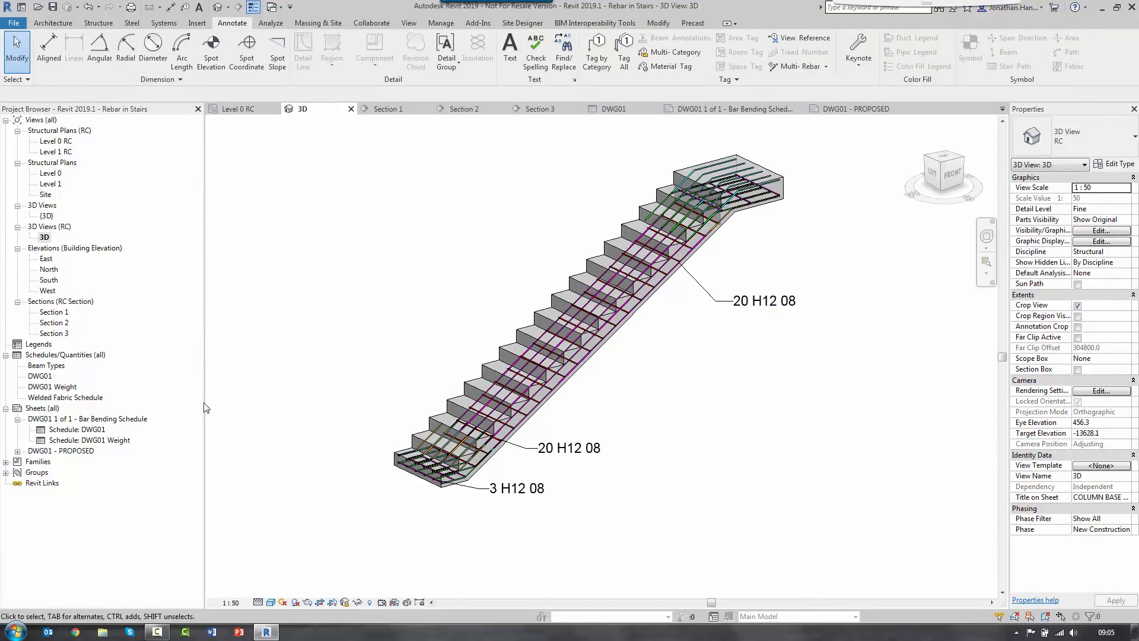
Step: Try placing the 3D view at 1:50 on the DWG01 - PROPOSED sheet and delete its viewport
{"action": "double_click", "coordinate": [54, 451]}
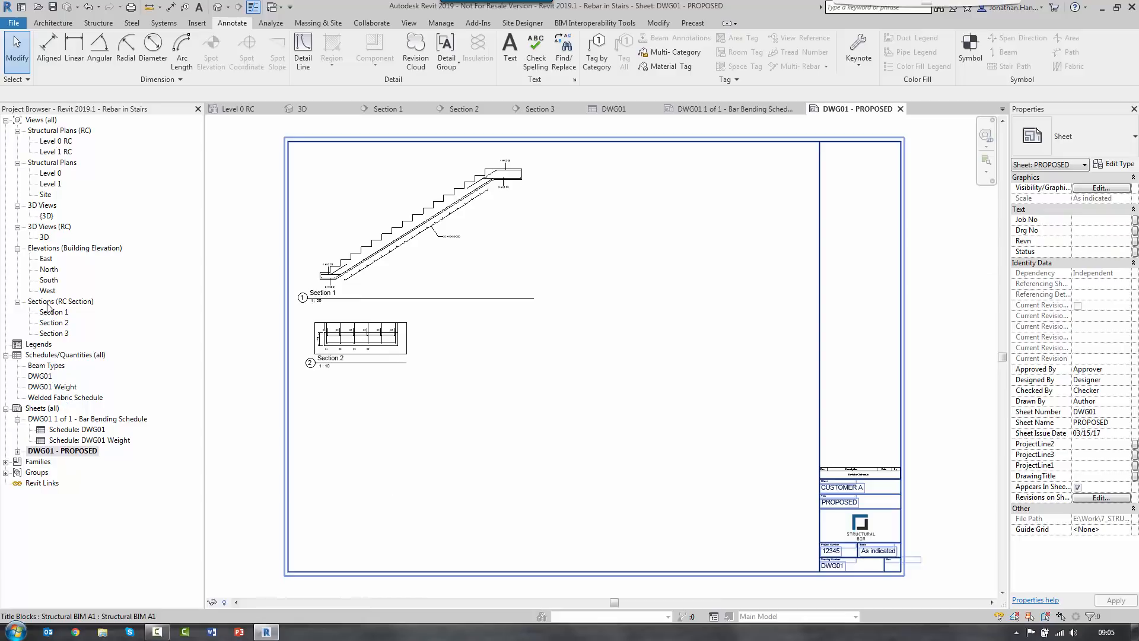
{"action": "left_click_drag", "start_coordinate": [44, 237], "coordinate": [583, 416]}
{"action": "left_click", "coordinate": [748, 510]}
{"action": "scroll", "coordinate": [753, 527], "scroll_direction": "up", "scroll_amount": 4}
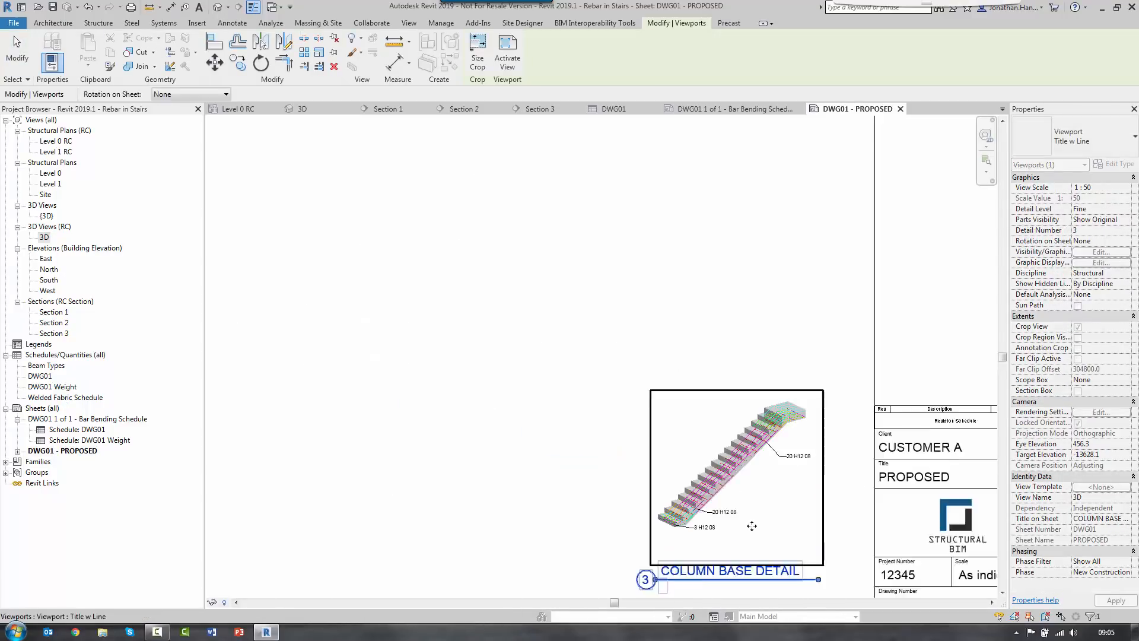
{"action": "scroll", "coordinate": [612, 466], "scroll_direction": "down", "scroll_amount": 3}
{"action": "key", "text": "Escape"}
{"action": "left_click", "coordinate": [621, 421]}
{"action": "key", "text": "Delete"}
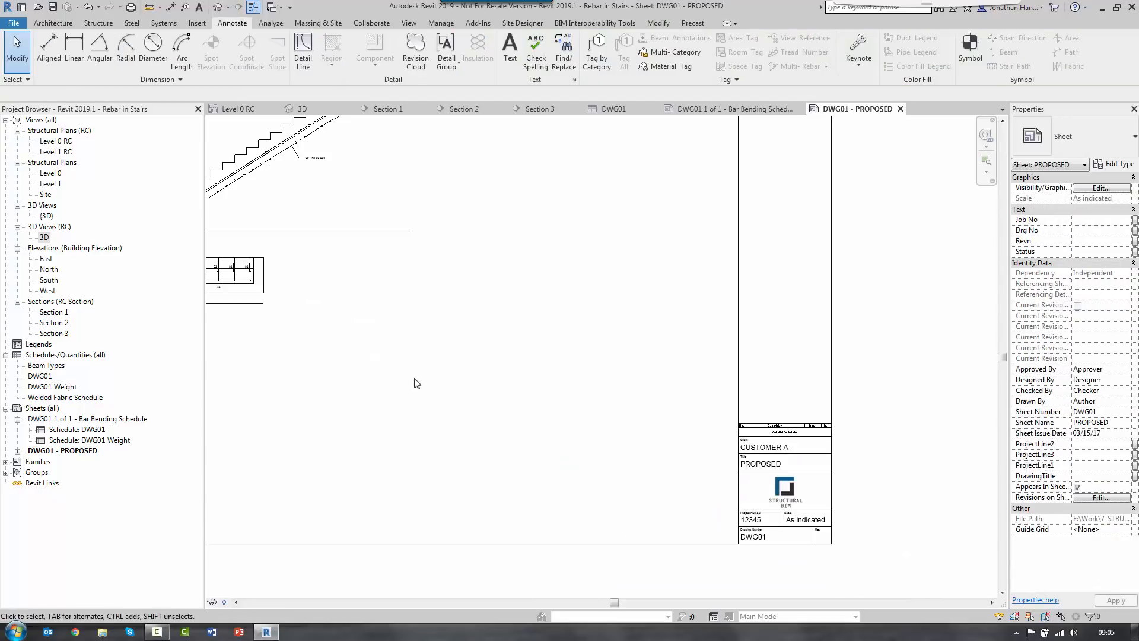
Step: Set the 3D view's scale to 1:20
{"action": "double_click", "coordinate": [43, 237]}
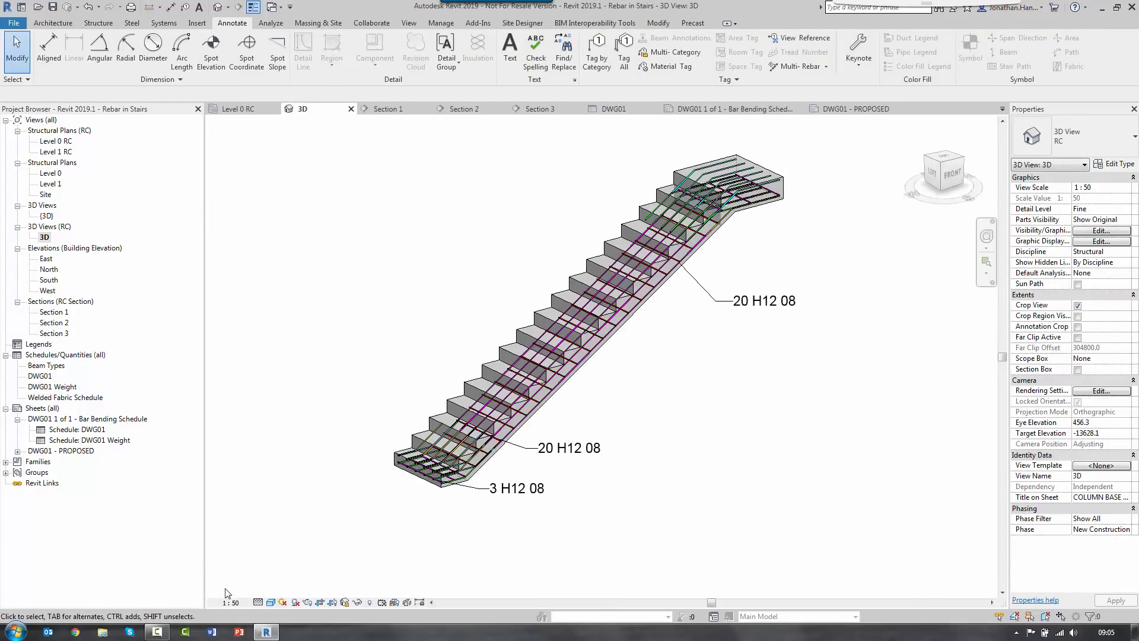
{"action": "left_click", "coordinate": [236, 602]}
{"action": "left_click", "coordinate": [243, 482]}
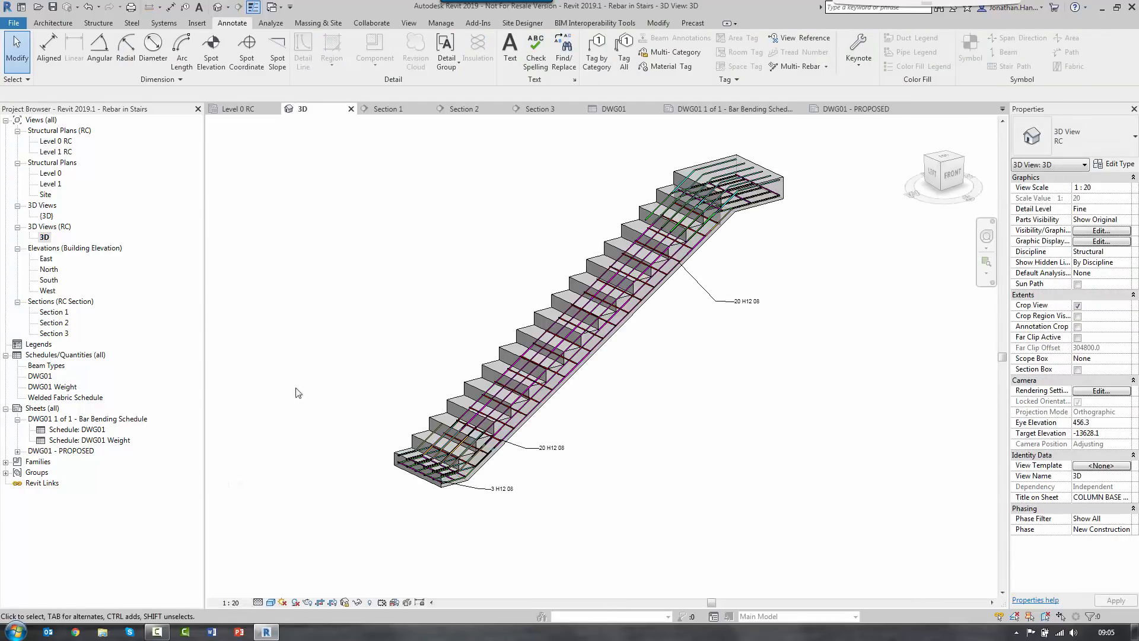
Step: Place the 3D view on the DWG01 - PROPOSED sheet and position it beside Section 1, near the sheet's upper edge
{"action": "double_click", "coordinate": [72, 452]}
{"action": "left_click_drag", "start_coordinate": [44, 238], "coordinate": [427, 376]}
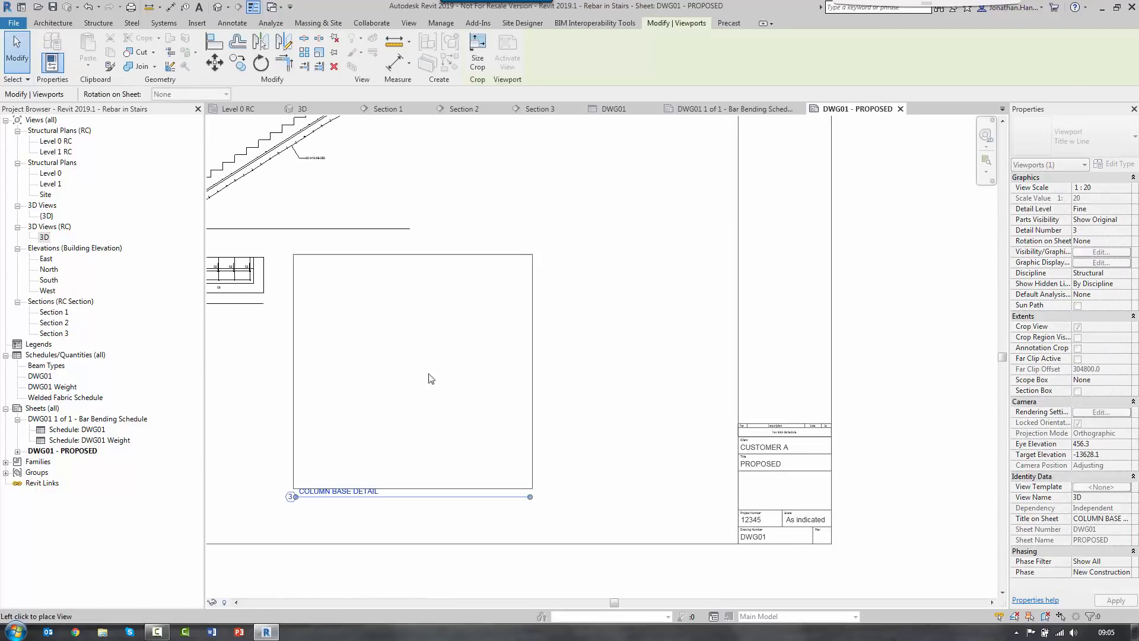
{"action": "left_click", "coordinate": [581, 394]}
{"action": "middle_click", "coordinate": [361, 355]}
{"action": "middle_click", "coordinate": [360, 356]}
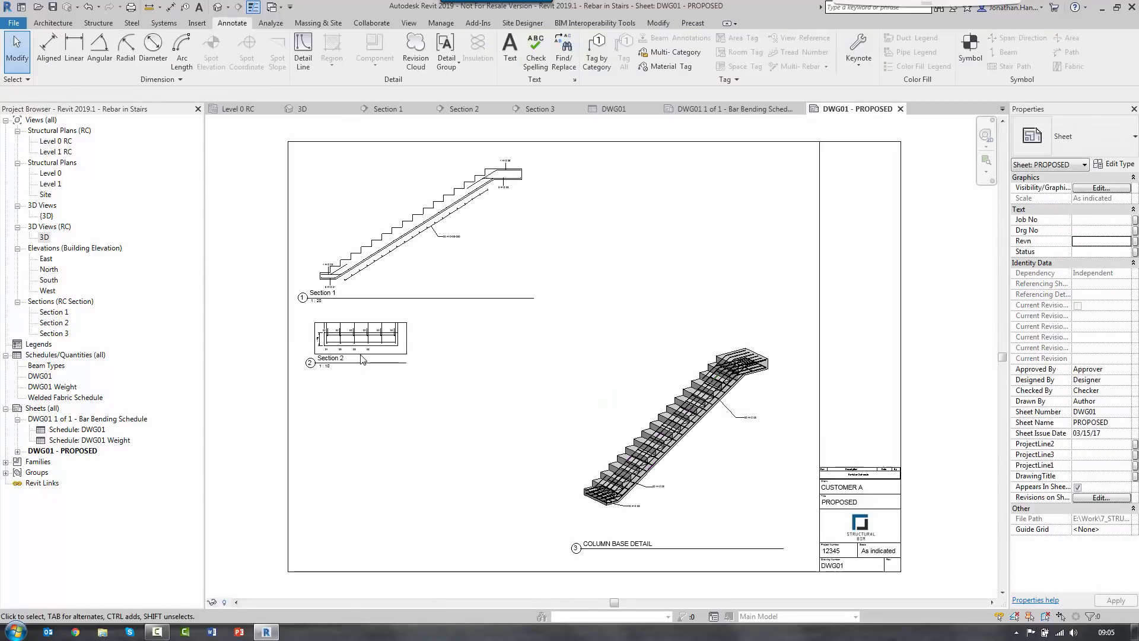
{"action": "left_click", "coordinate": [709, 437]}
{"action": "left_click_drag", "start_coordinate": [737, 456], "coordinate": [741, 280]}
{"action": "left_click", "coordinate": [552, 457]}
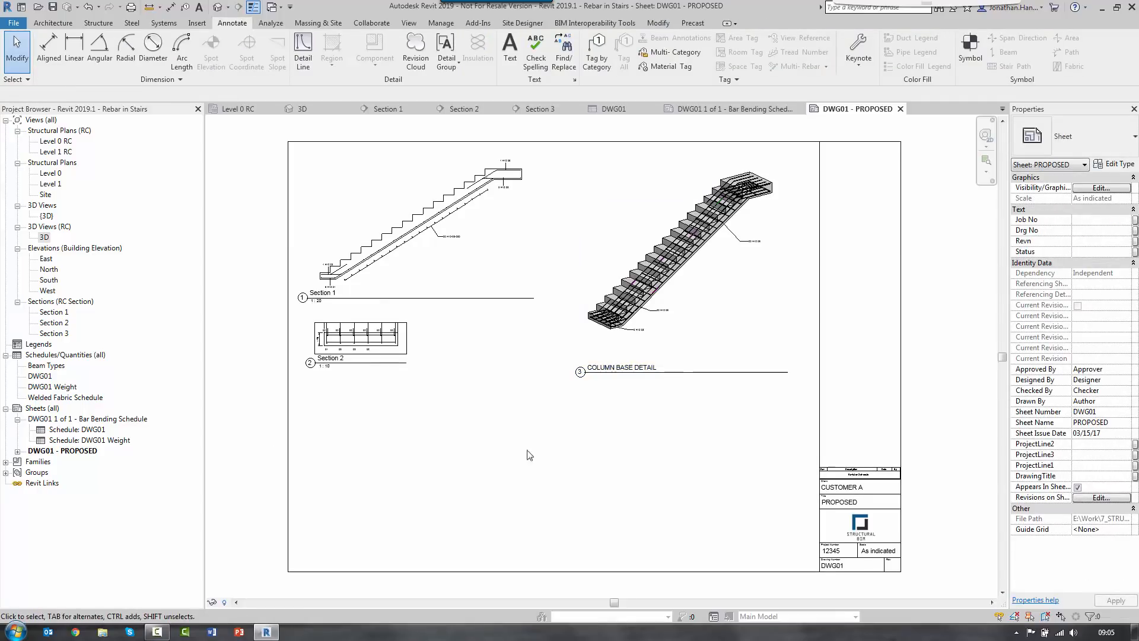
Step: Check the DWG01 Weight schedule and select all instances of the stair's H12 rebar in the 3D view
{"action": "double_click", "coordinate": [82, 436]}
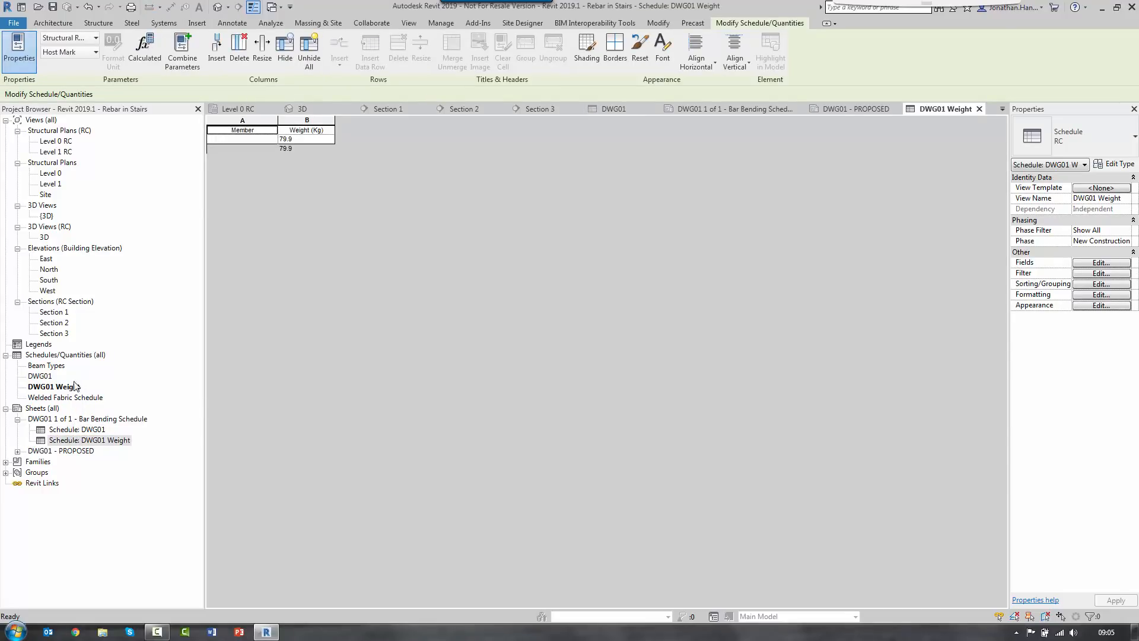
{"action": "double_click", "coordinate": [45, 238]}
{"action": "left_click", "coordinate": [428, 485]}
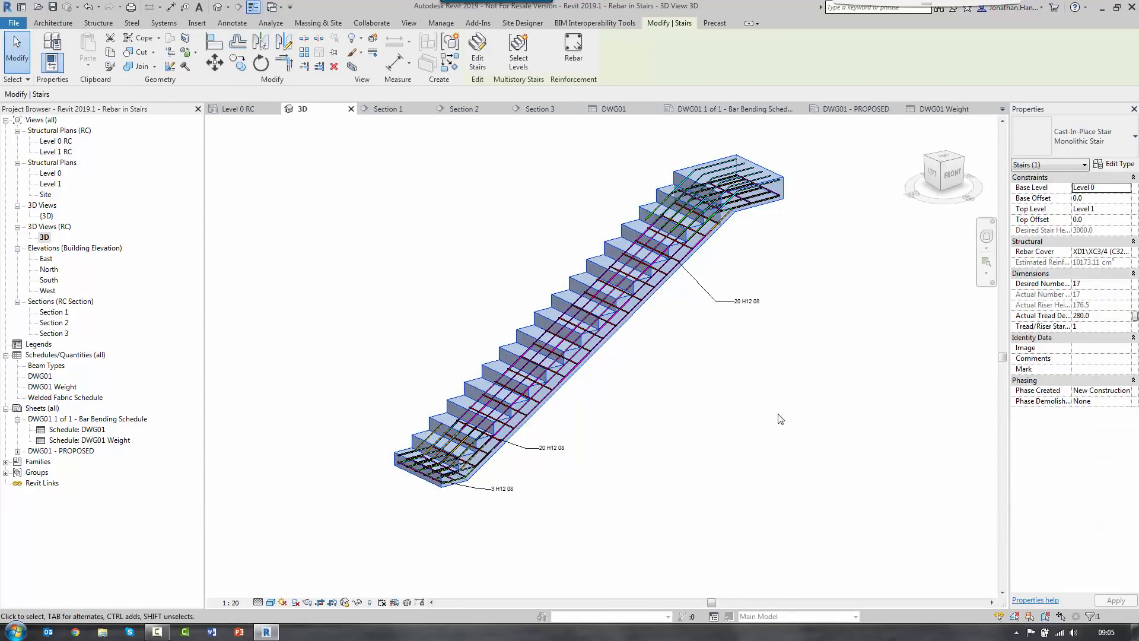
{"action": "left_click", "coordinate": [734, 405]}
{"action": "right_click", "coordinate": [699, 173]}
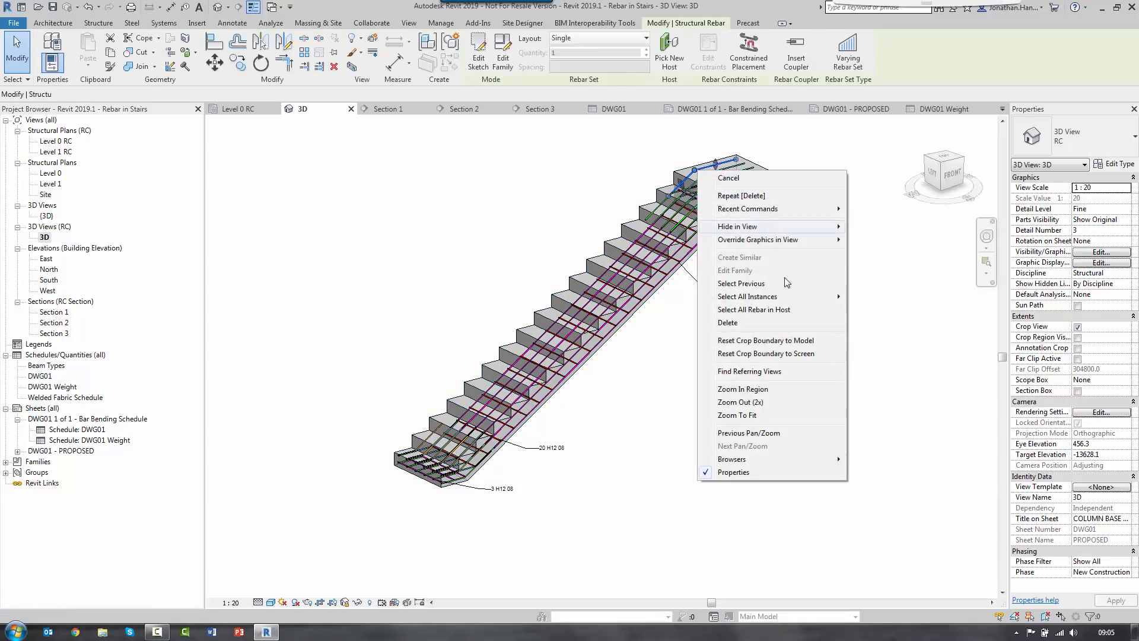
{"action": "left_click", "coordinate": [872, 296]}
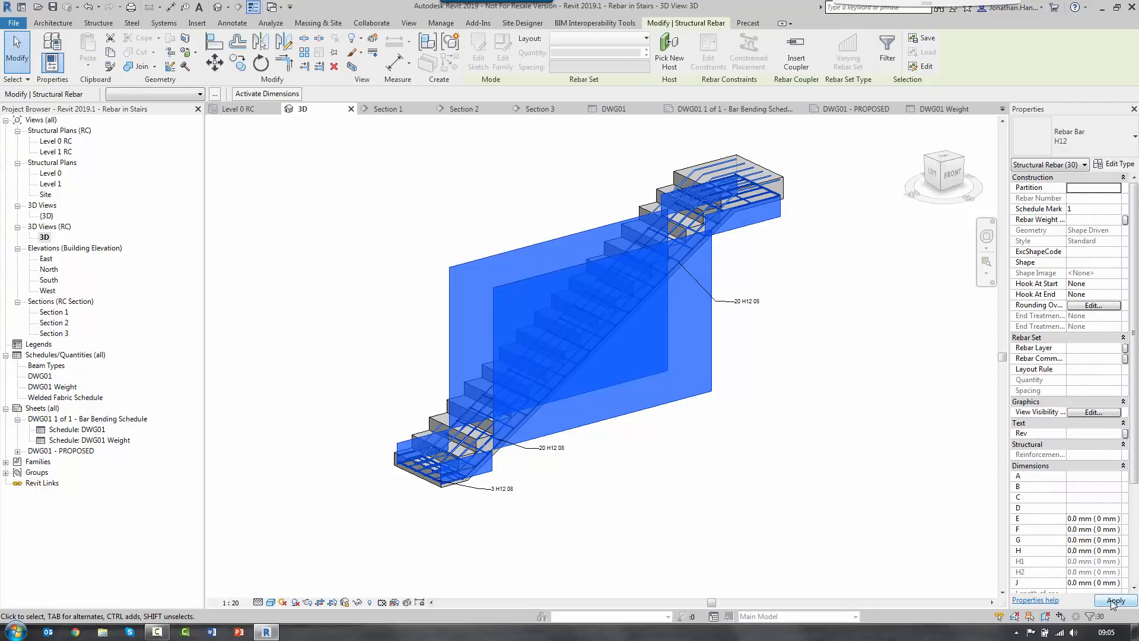
{"action": "left_click", "coordinate": [898, 529]}
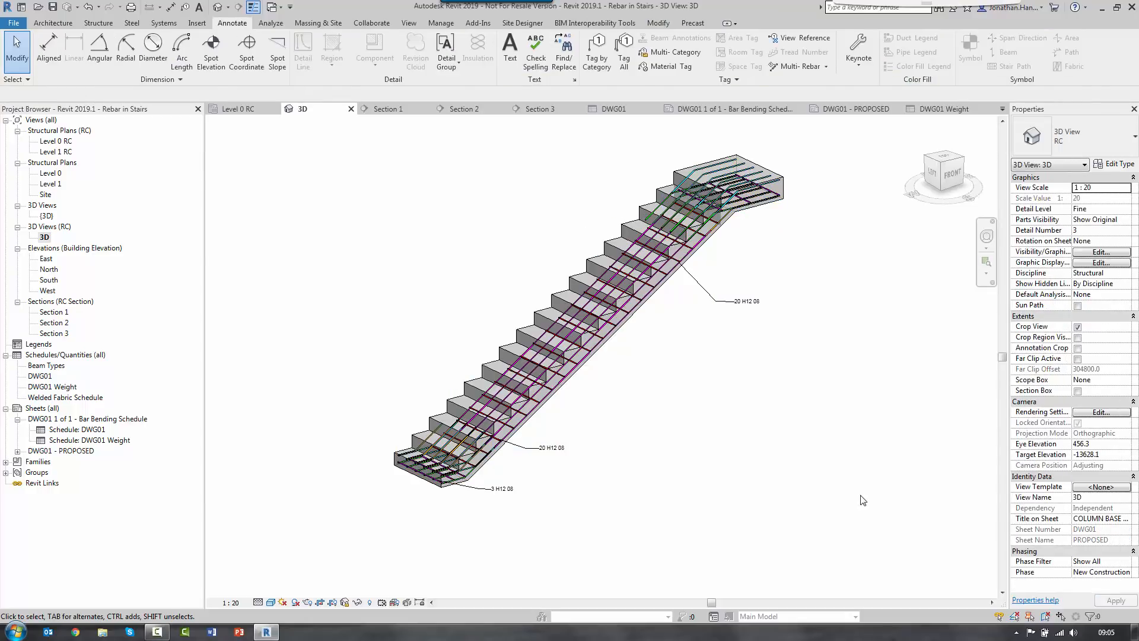
Step: Review the Bar Bending Schedule sheet and examine the reinforcement and bar tags in the 3D and Section 1 viewports of the PROPOSED sheet
{"action": "double_click", "coordinate": [74, 419]}
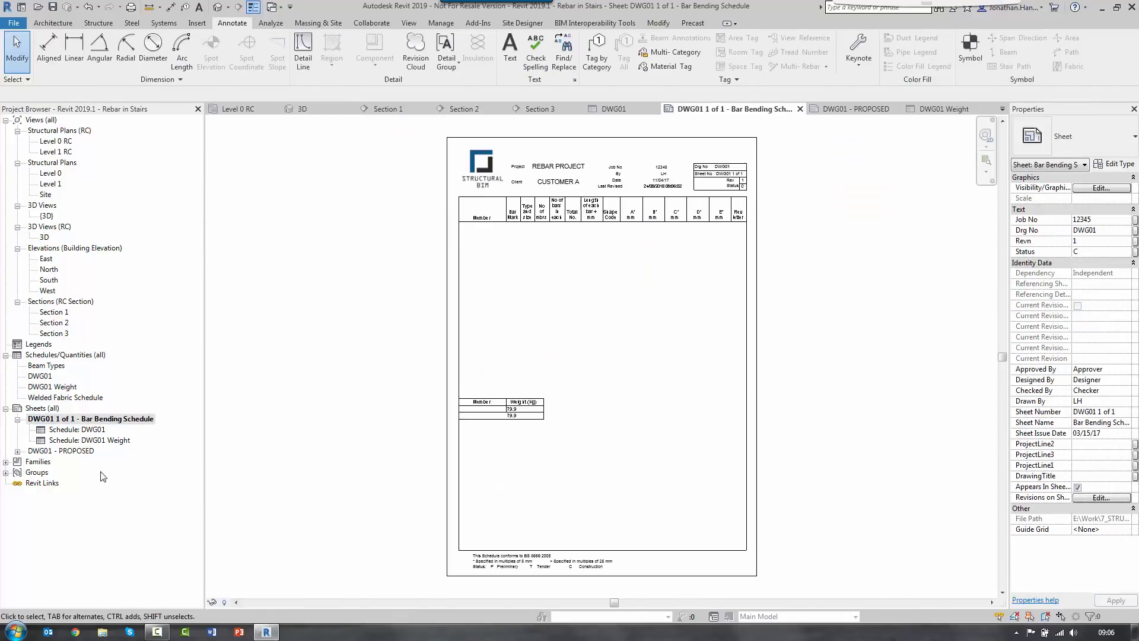
{"action": "double_click", "coordinate": [71, 450]}
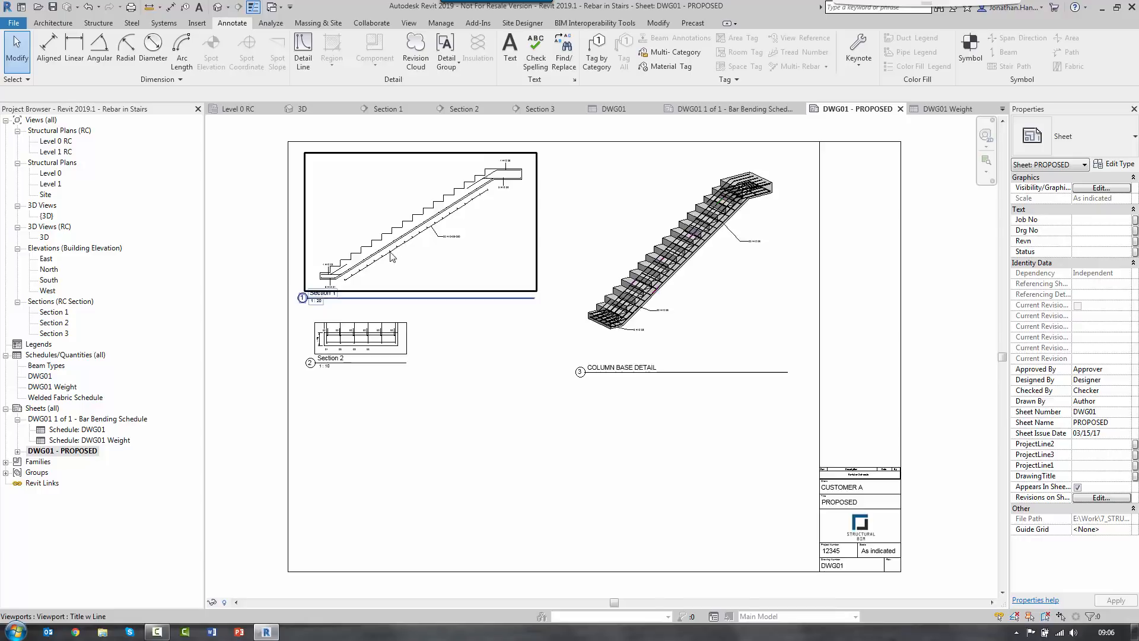
{"action": "scroll", "coordinate": [338, 233], "scroll_direction": "up", "scroll_amount": 2}
{"action": "scroll", "coordinate": [336, 234], "scroll_direction": "up", "scroll_amount": 3}
{"action": "middle_click_drag", "start_coordinate": [475, 356], "coordinate": [34, 375]}
{"action": "scroll", "coordinate": [730, 519], "scroll_direction": "up", "scroll_amount": 3}
{"action": "middle_click_drag", "start_coordinate": [730, 519], "coordinate": [527, 440]}
{"action": "scroll", "coordinate": [256, 356], "scroll_direction": "up", "scroll_amount": 3}
{"action": "scroll", "coordinate": [364, 285], "scroll_direction": "down", "scroll_amount": 4}
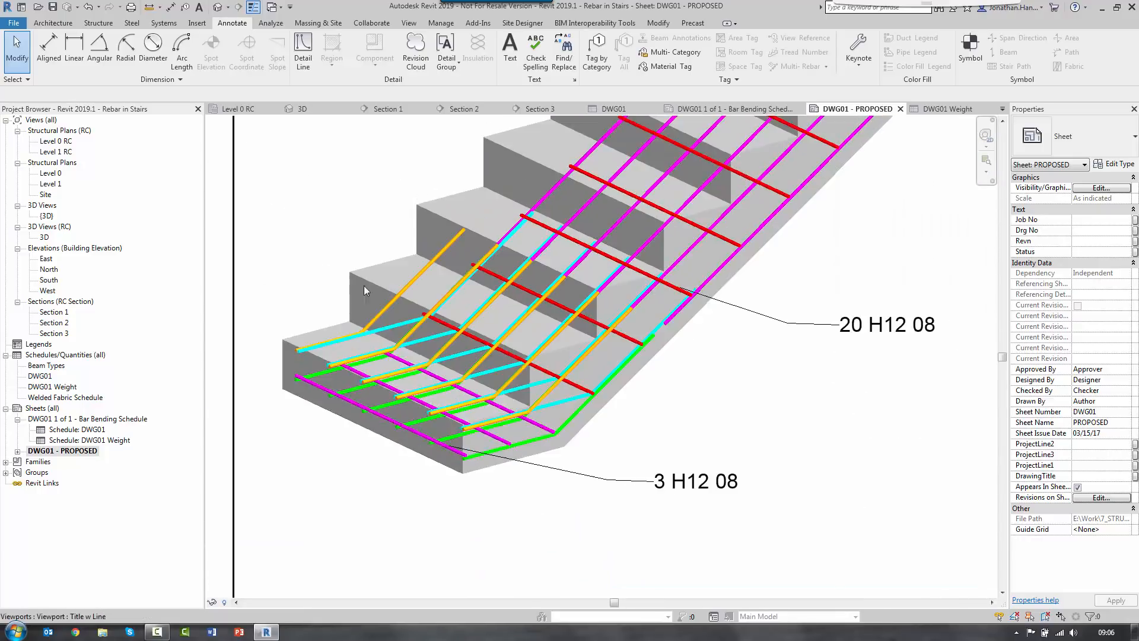
{"action": "middle_click_drag", "start_coordinate": [583, 305], "coordinate": [514, 443]}
{"action": "middle_click_drag", "start_coordinate": [729, 286], "coordinate": [437, 455]}
{"action": "middle_click_drag", "start_coordinate": [625, 331], "coordinate": [726, 392]}
{"action": "scroll", "coordinate": [726, 393], "scroll_direction": "down", "scroll_amount": 2}
{"action": "scroll", "coordinate": [725, 389], "scroll_direction": "down", "scroll_amount": 2}
{"action": "middle_click_drag", "start_coordinate": [605, 338], "coordinate": [938, 329]}
{"action": "scroll", "coordinate": [467, 375], "scroll_direction": "up", "scroll_amount": 2}
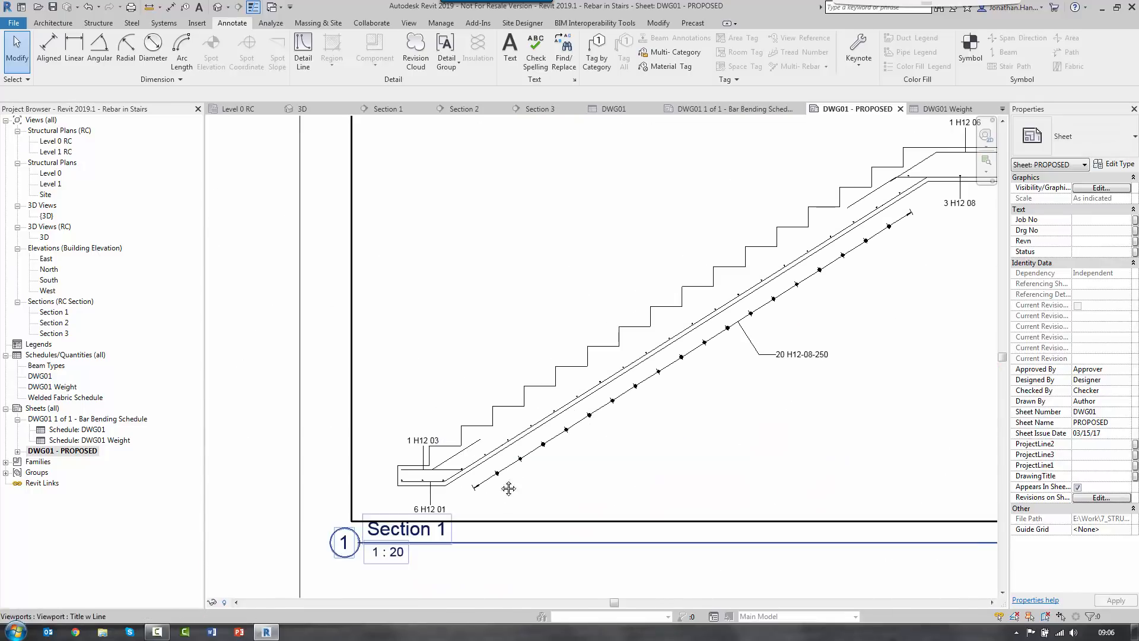
{"action": "middle_click_drag", "start_coordinate": [508, 488], "coordinate": [425, 398]}
{"action": "scroll", "coordinate": [457, 289], "scroll_direction": "down", "scroll_amount": 5}
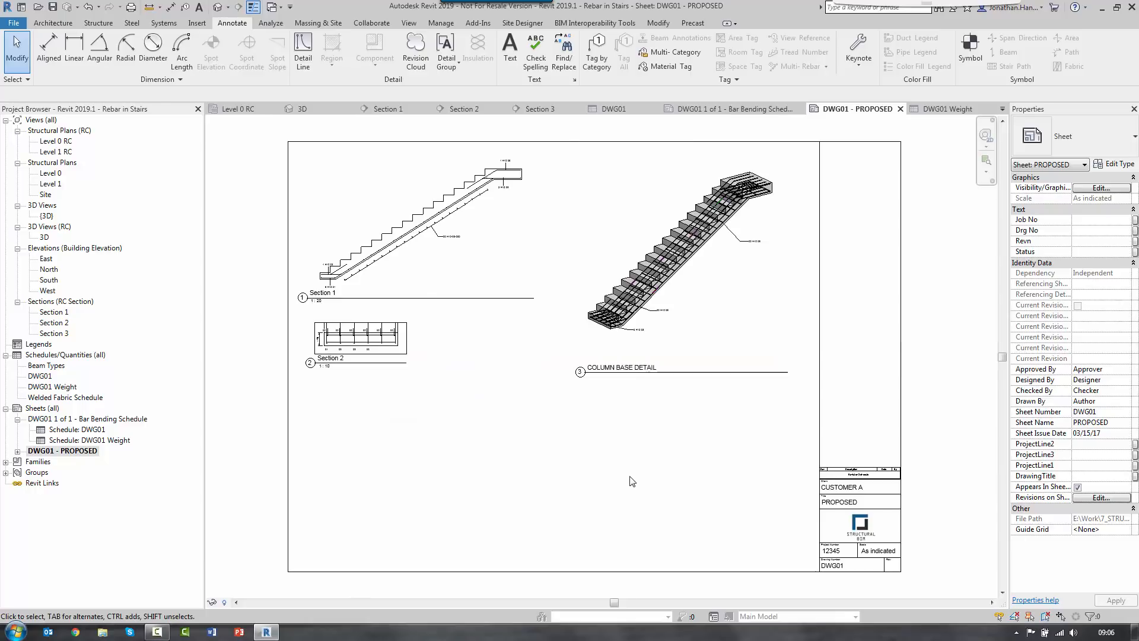
{"action": "left_click", "coordinate": [157, 633]}
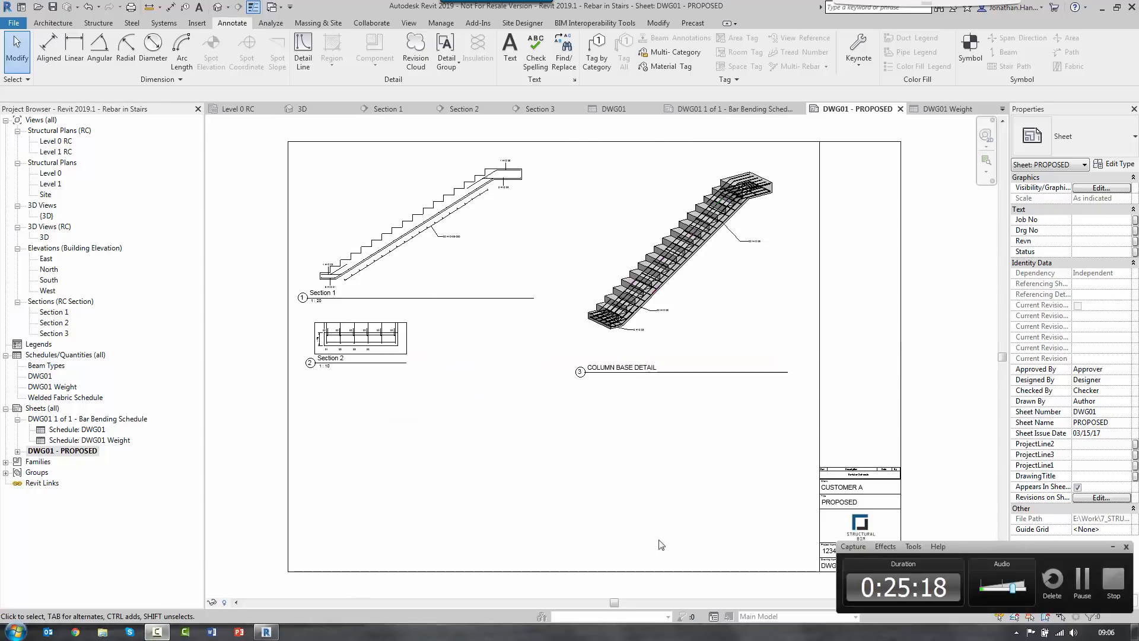